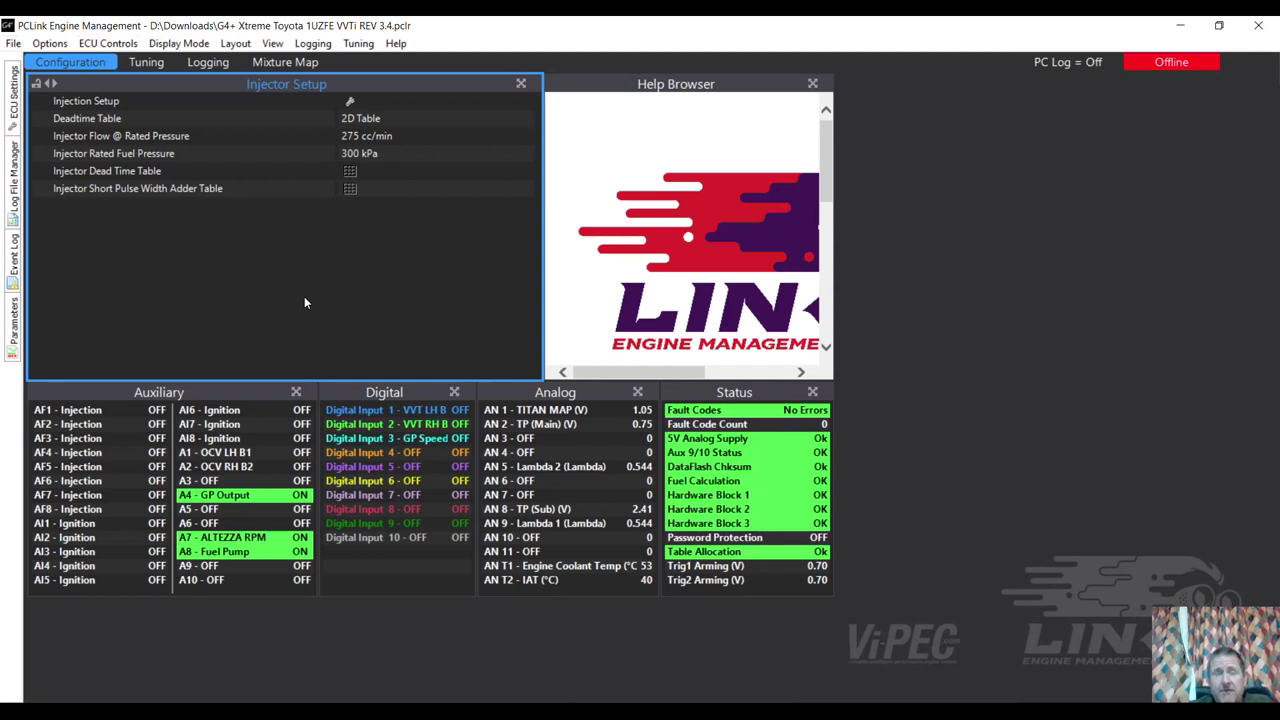
Show the ECU statistics and review the whole list from RPM Limit to Rotary Oil Pump Err
click(108, 44)
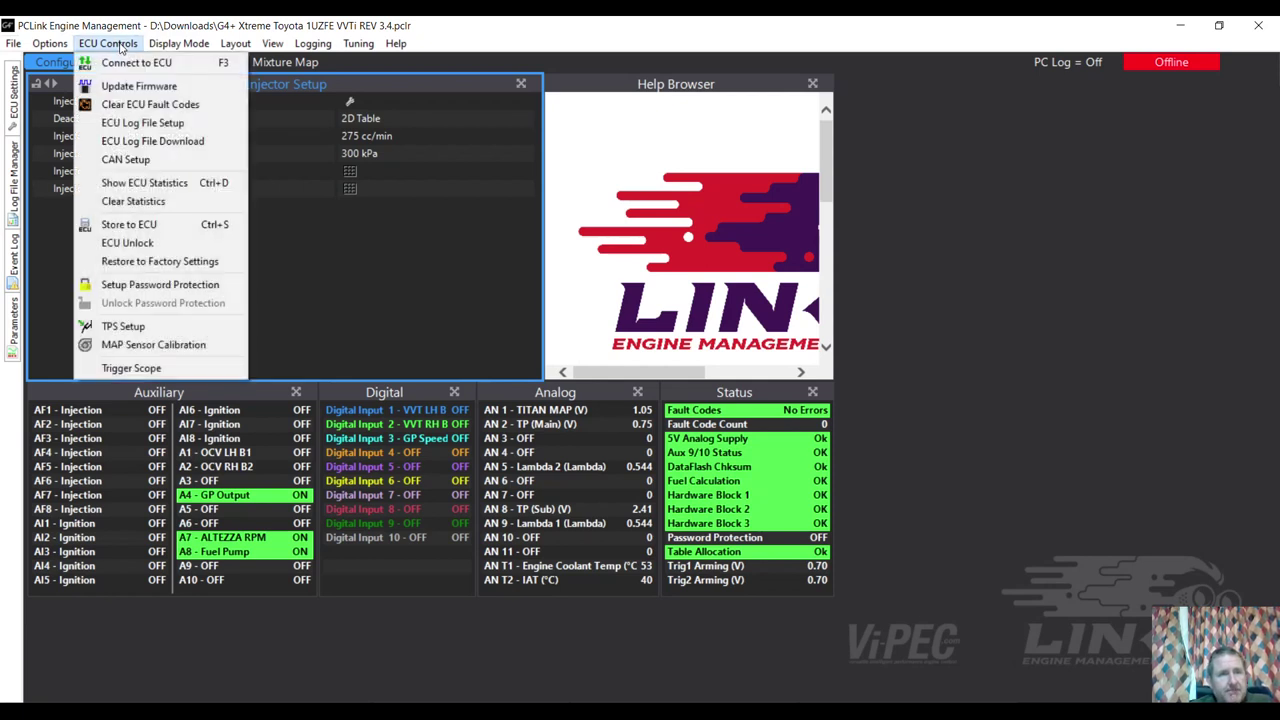
click(189, 183)
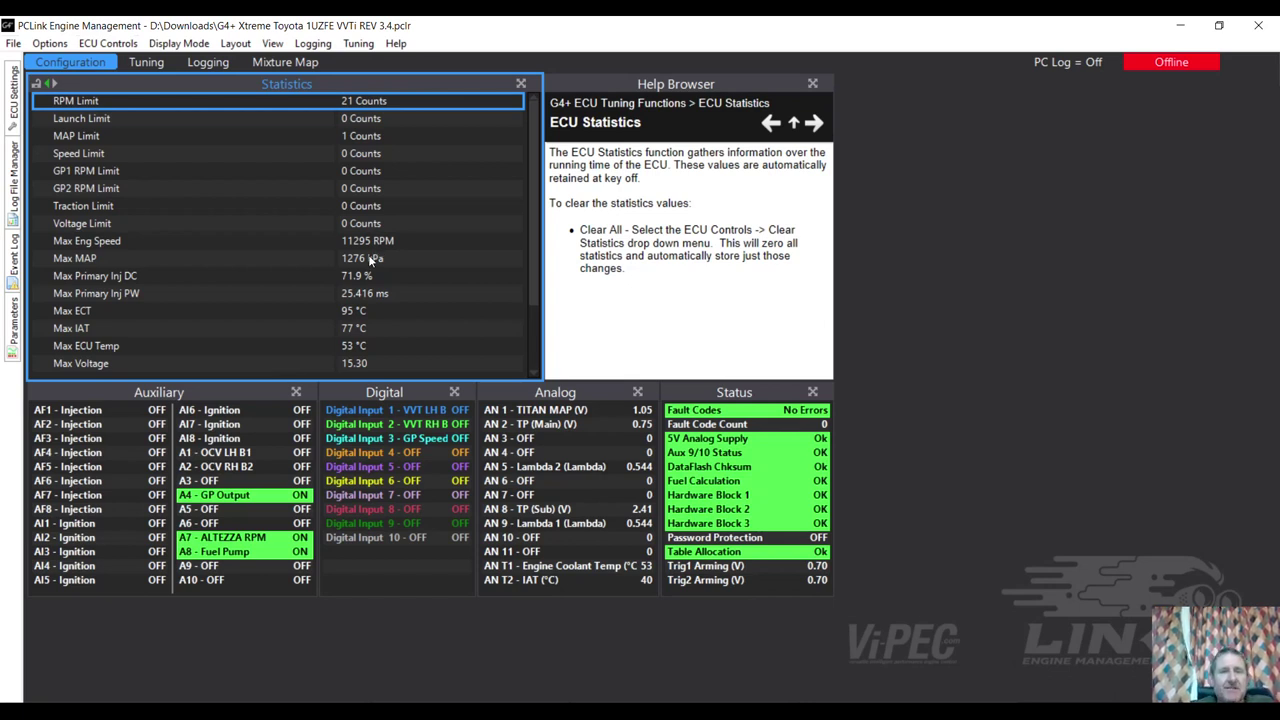
drag(532, 151, 539, 201)
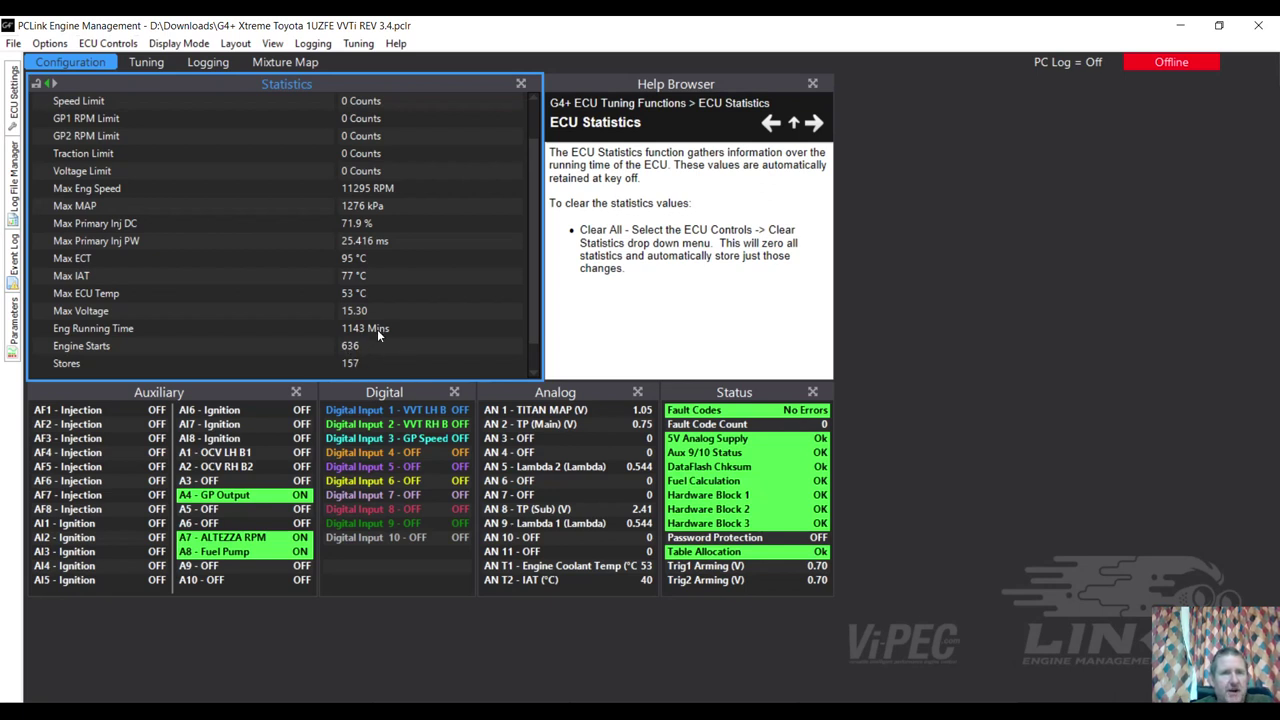
drag(534, 218, 534, 251)
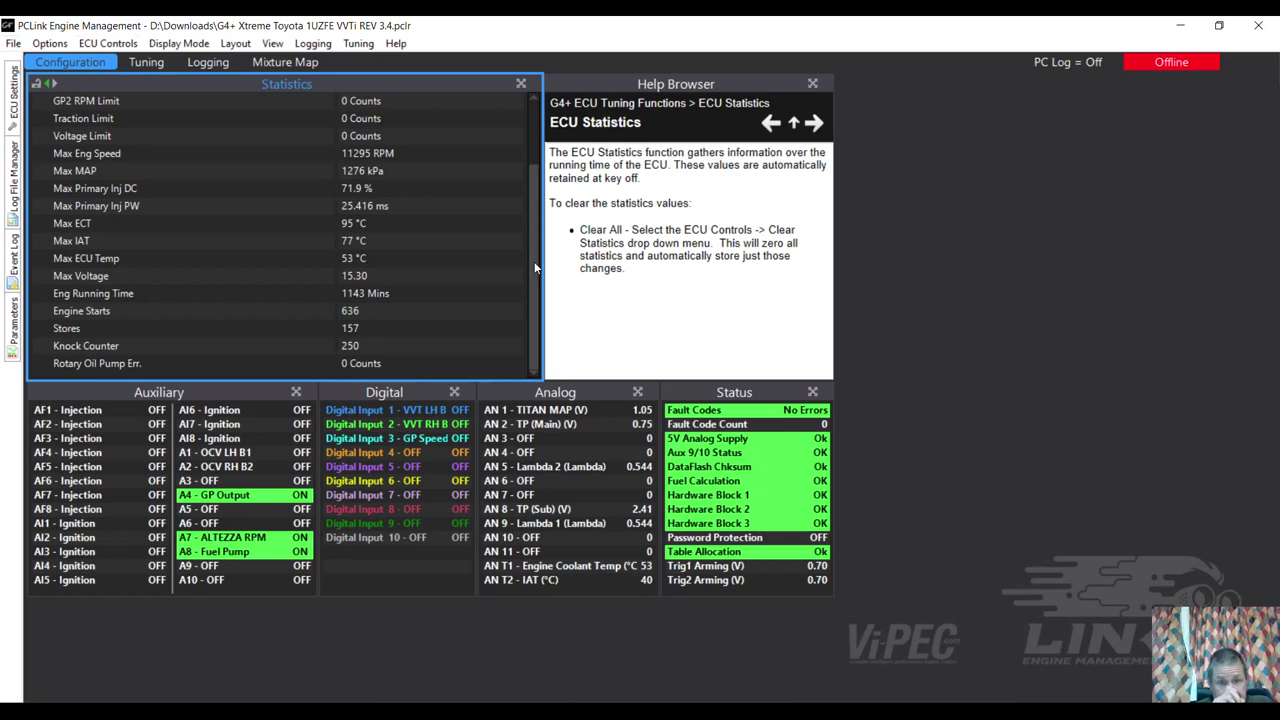
drag(534, 232, 532, 110)
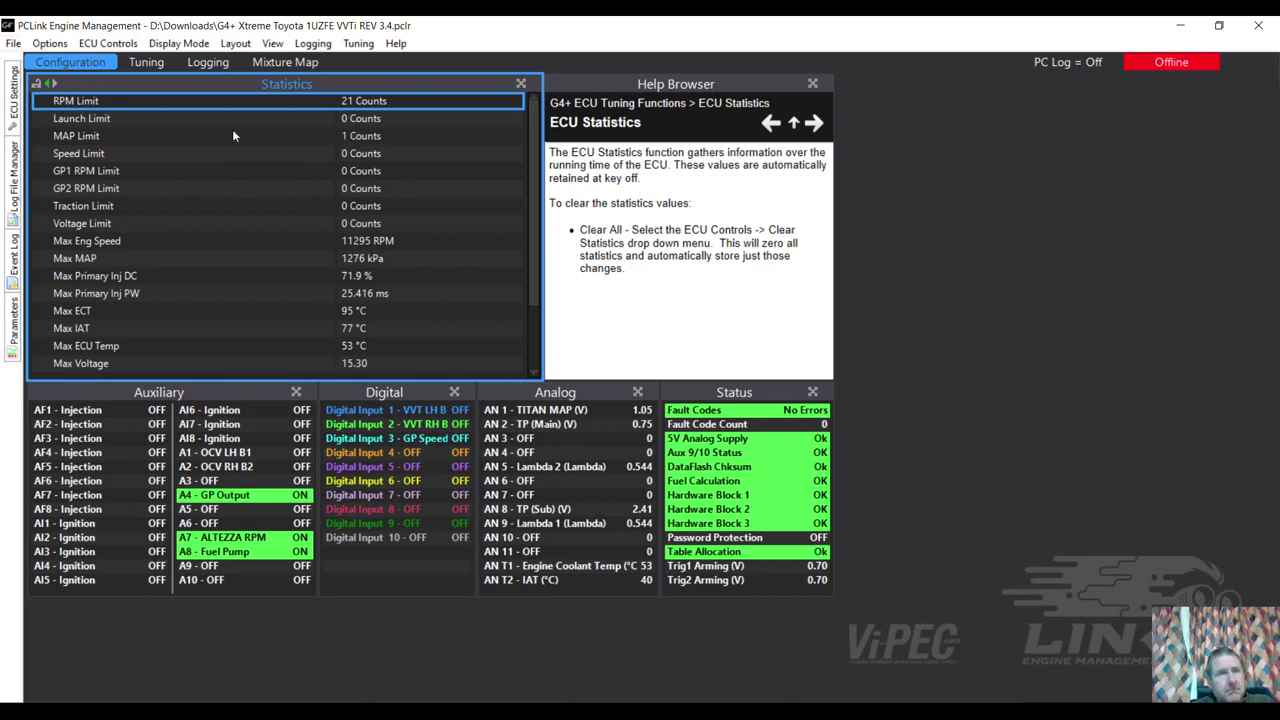
Try to clear the ECU statistics
click(134, 44)
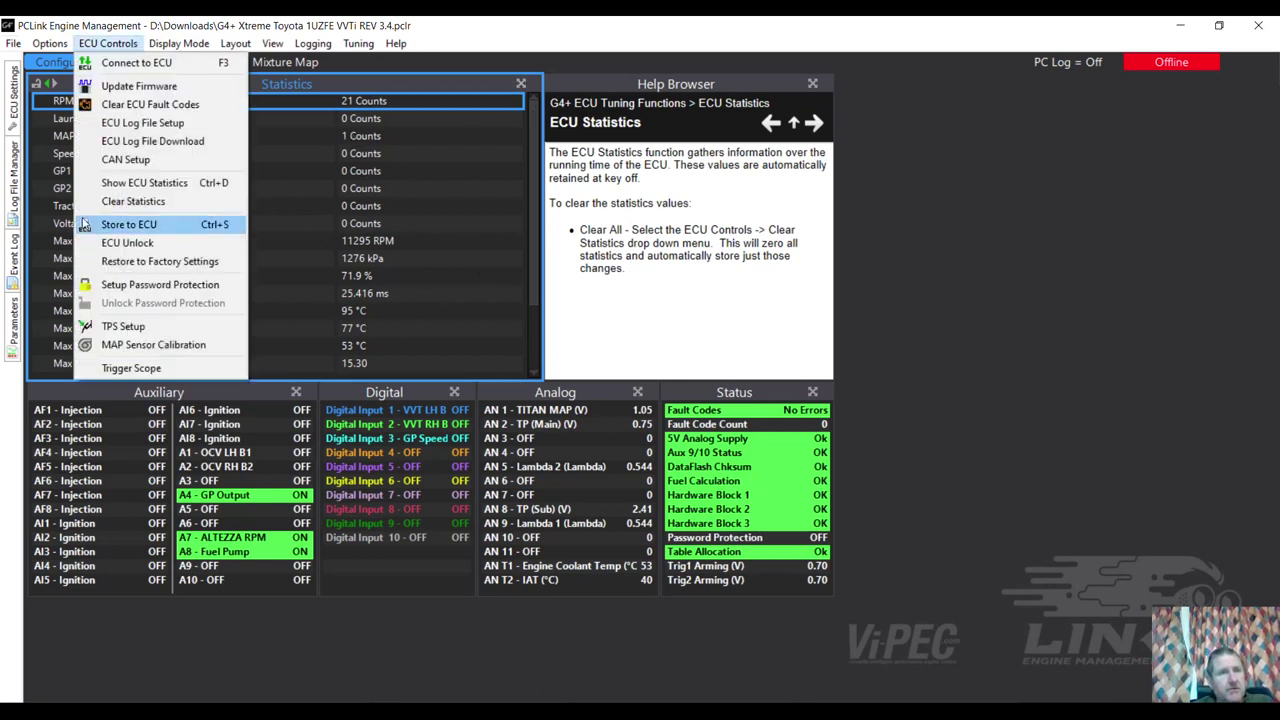
click(158, 201)
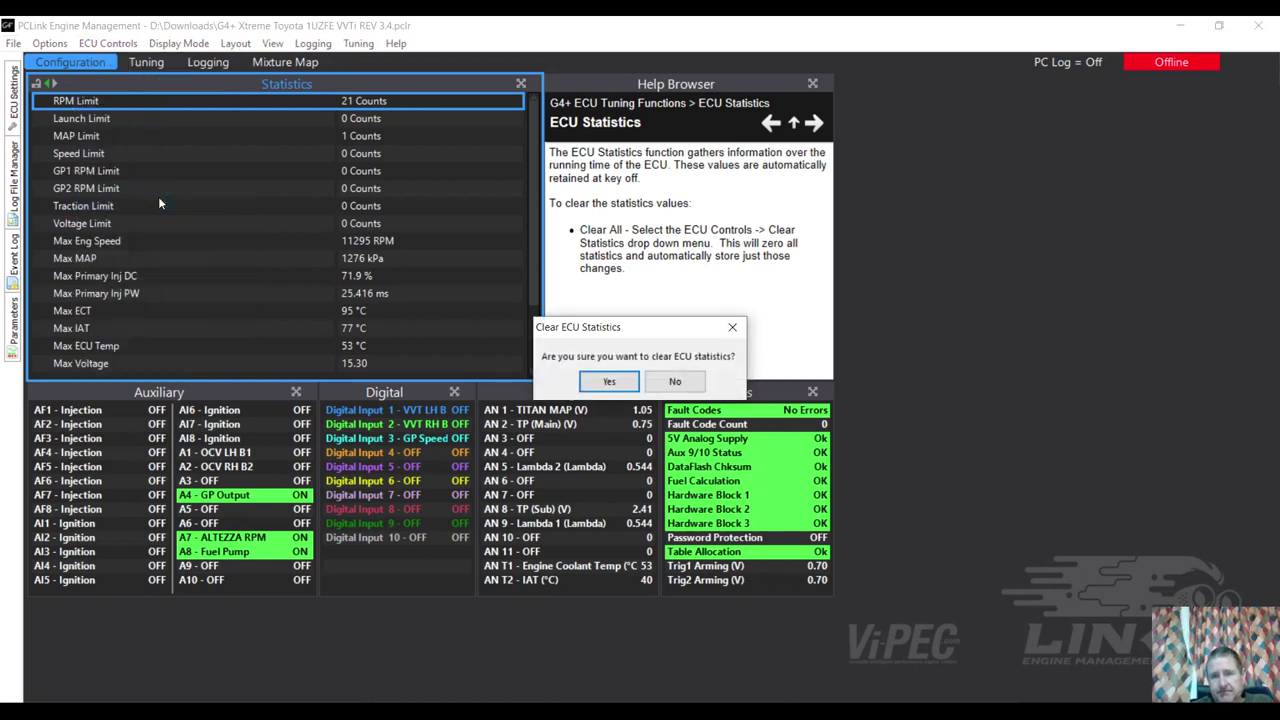
click(634, 388)
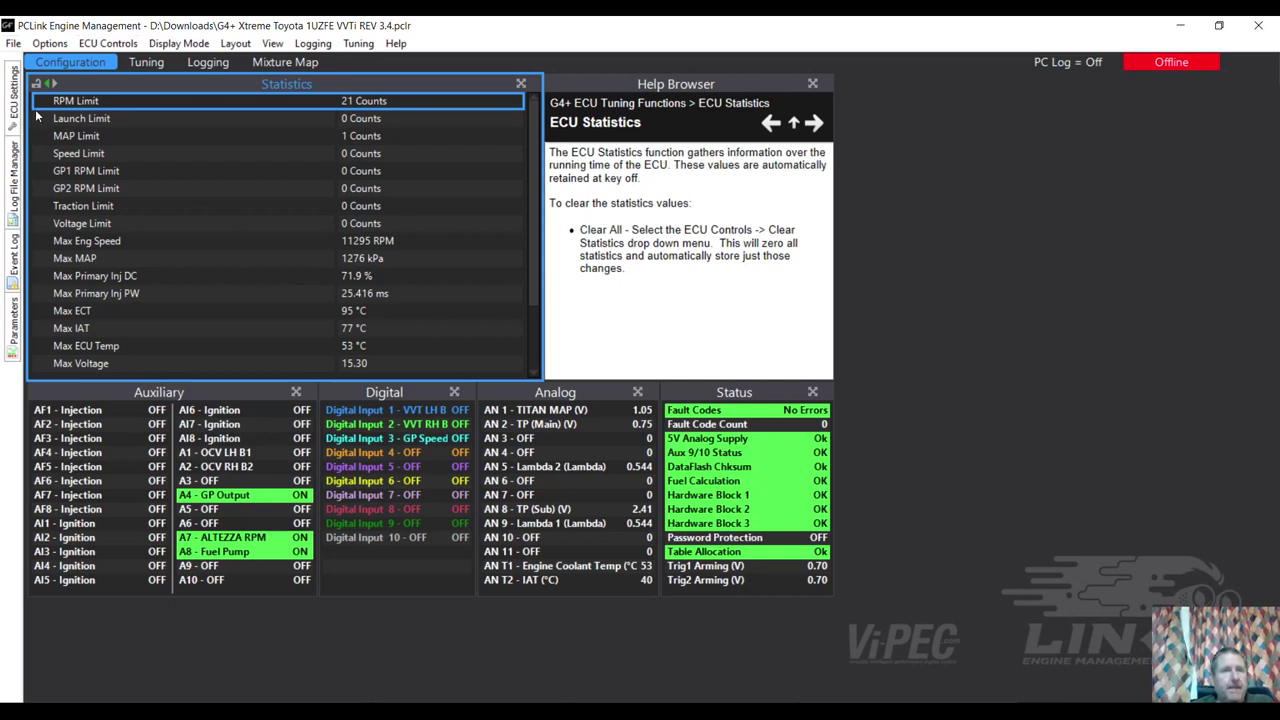
Switch to the empty PCLink window that has no map loaded
mouse_move(14, 100)
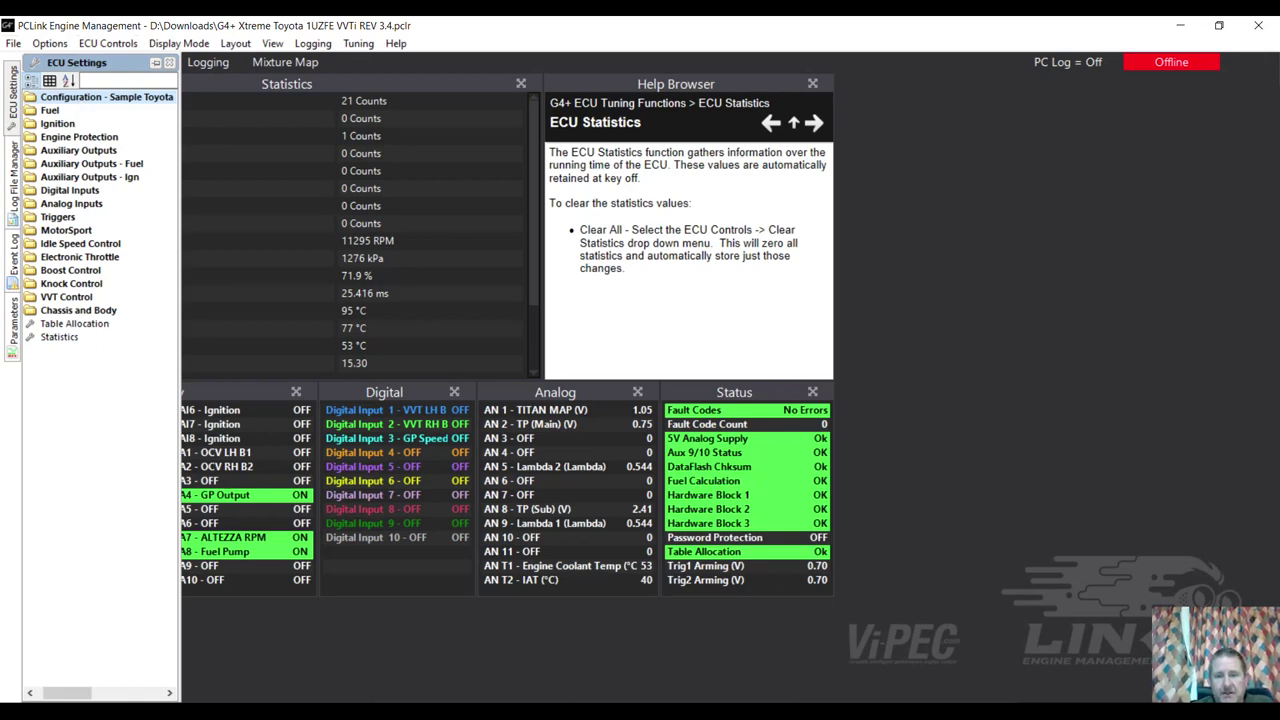
mouse_move(595, 712)
click(634, 690)
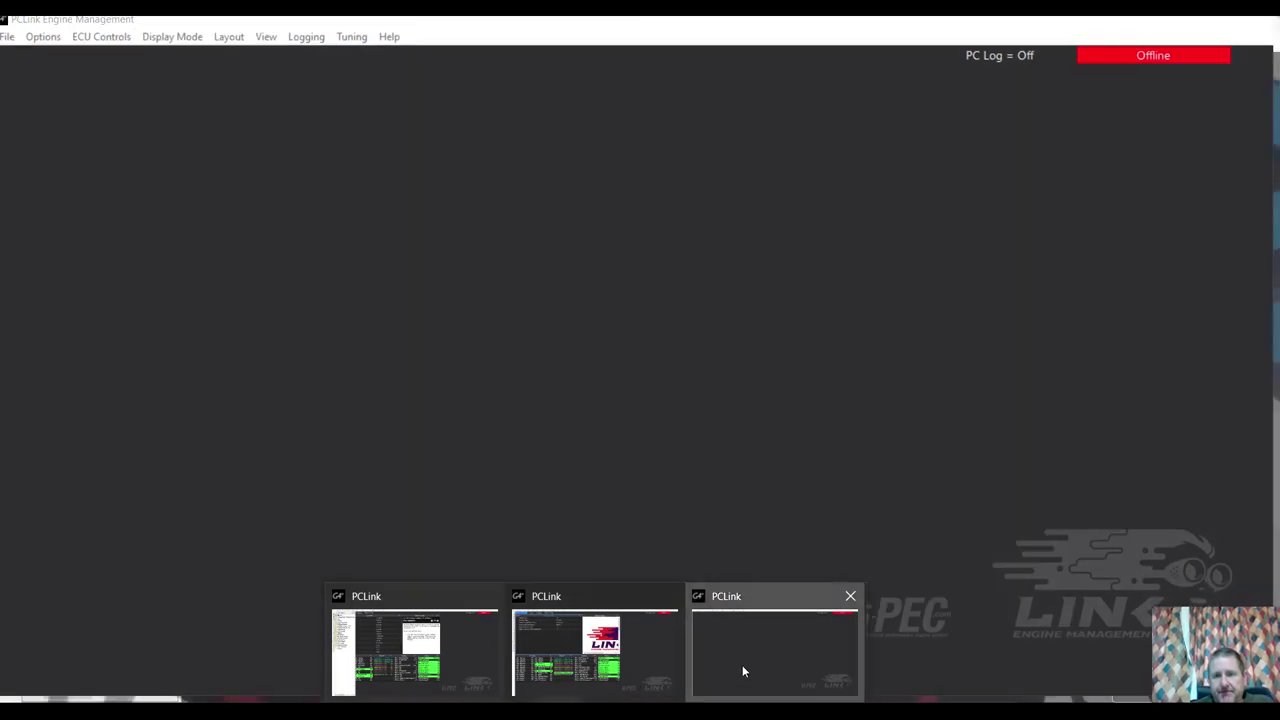
click(742, 665)
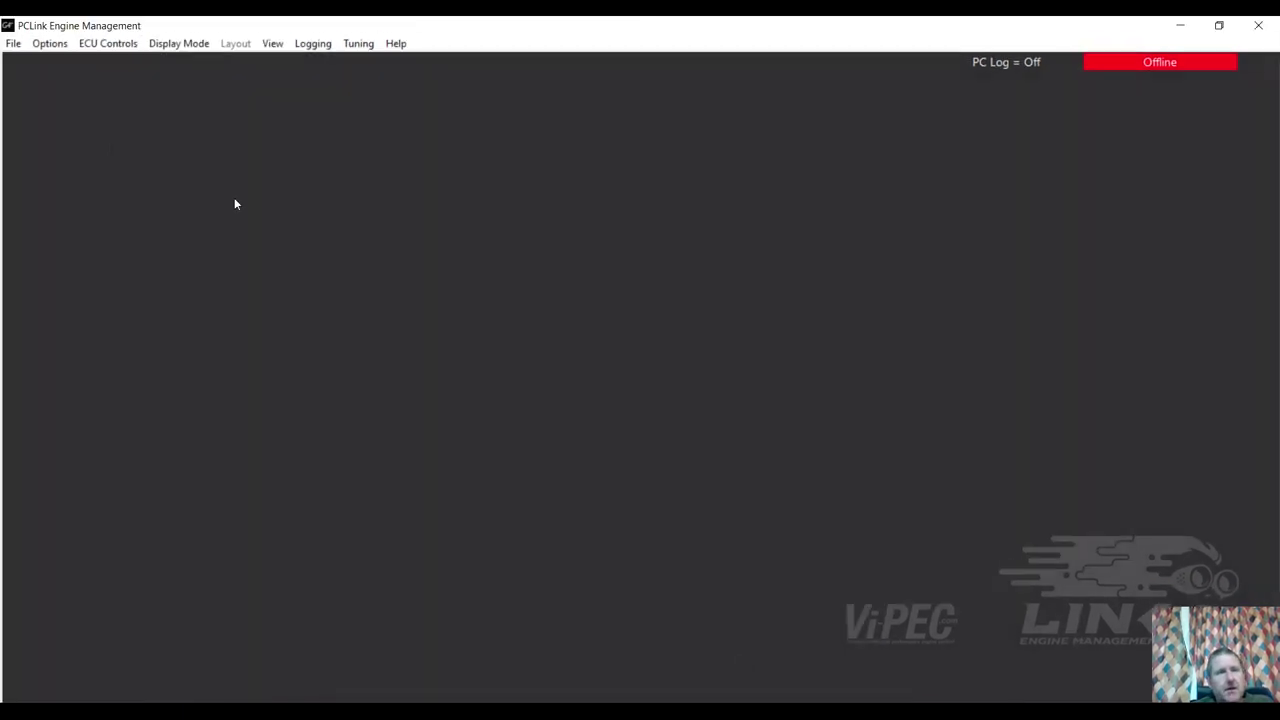
Open the base map G4+ Xtreme Toyota 1UZFE VVTi from the Base Maps folder in PCLink G4+
click(12, 43)
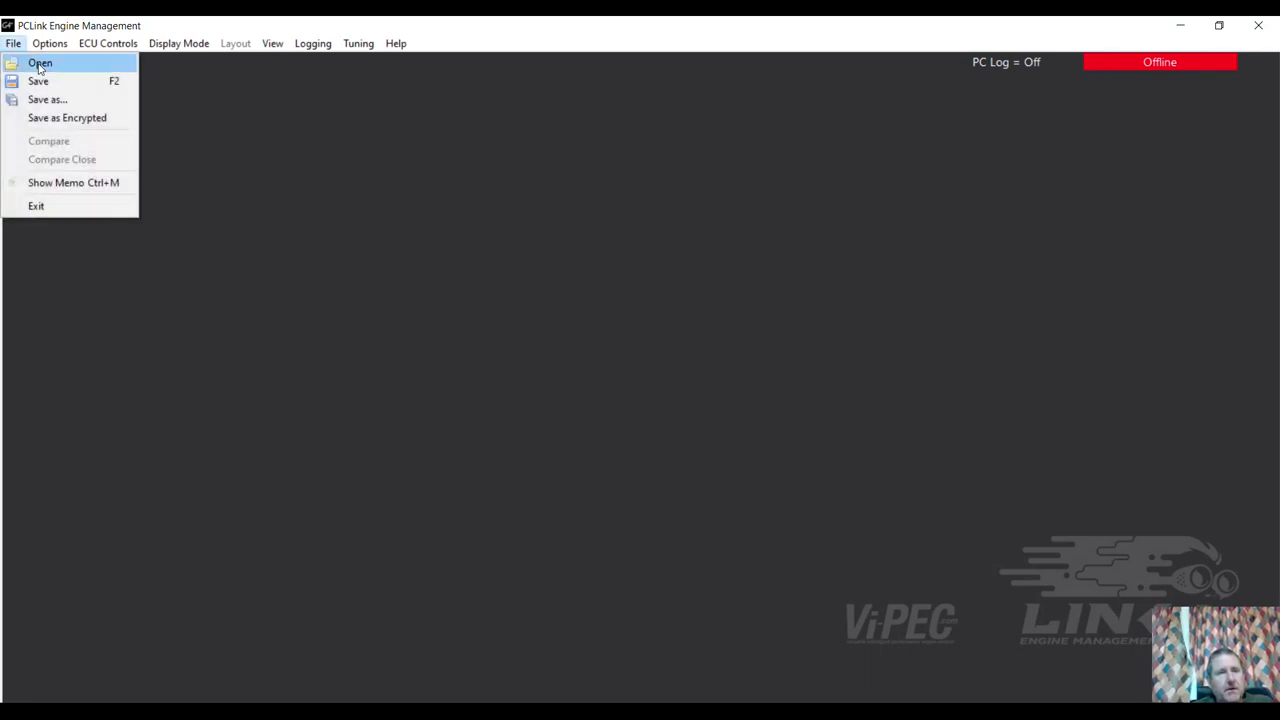
click(38, 62)
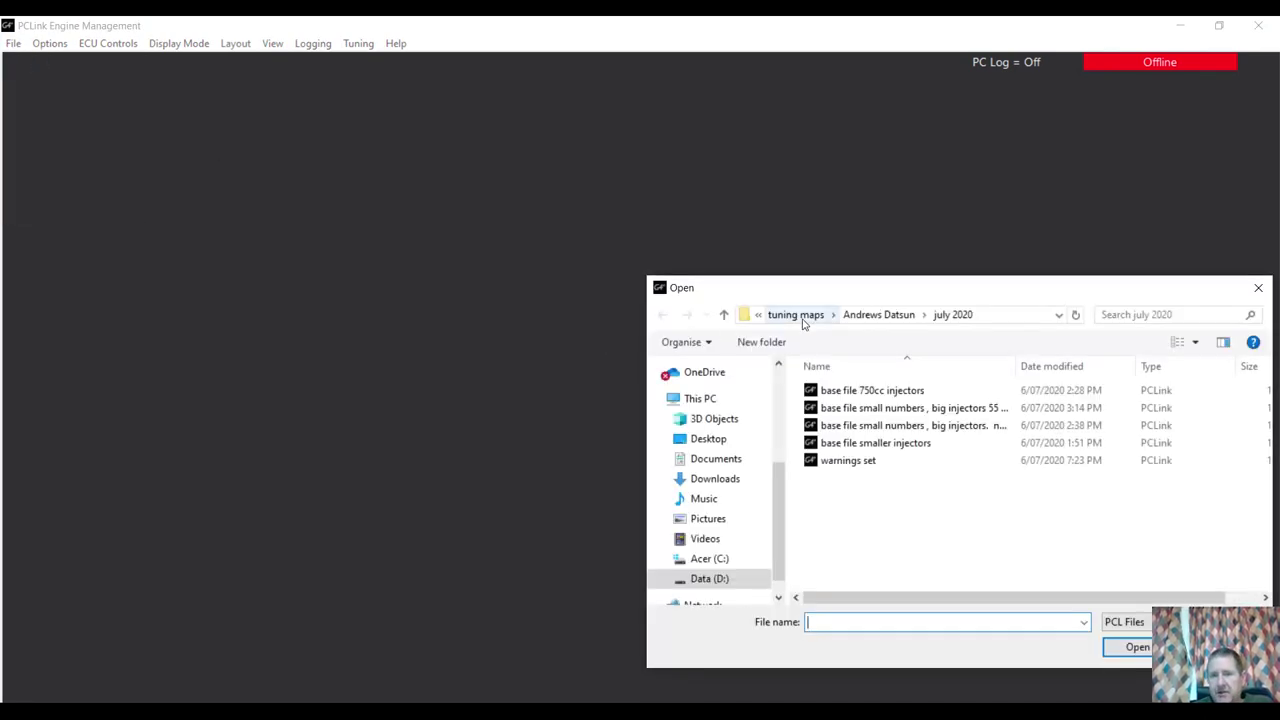
click(803, 318)
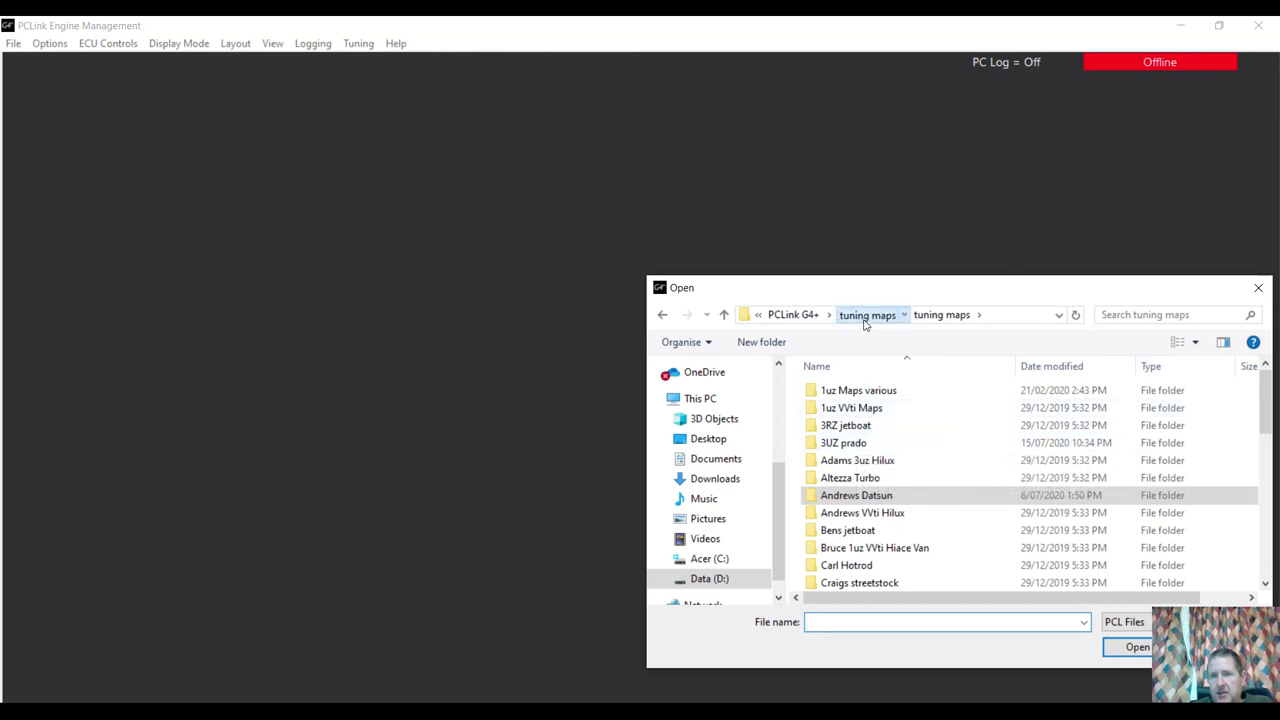
click(866, 318)
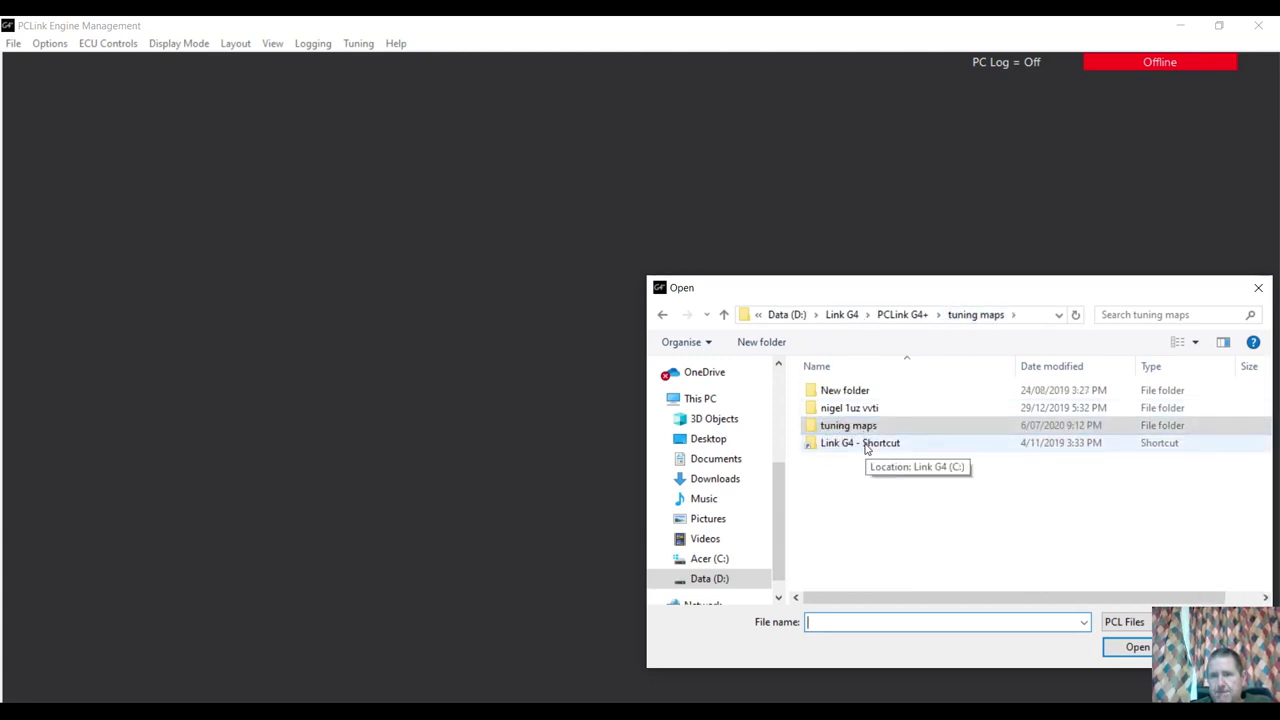
click(908, 315)
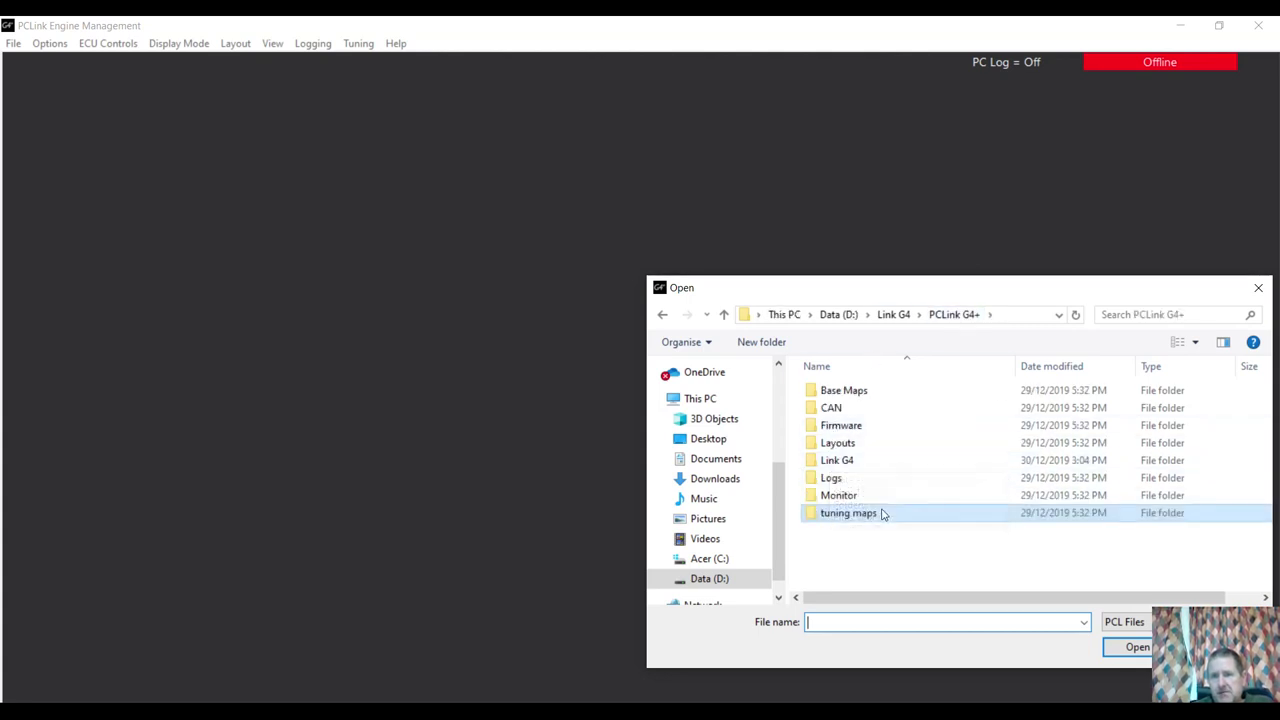
double_click(843, 390)
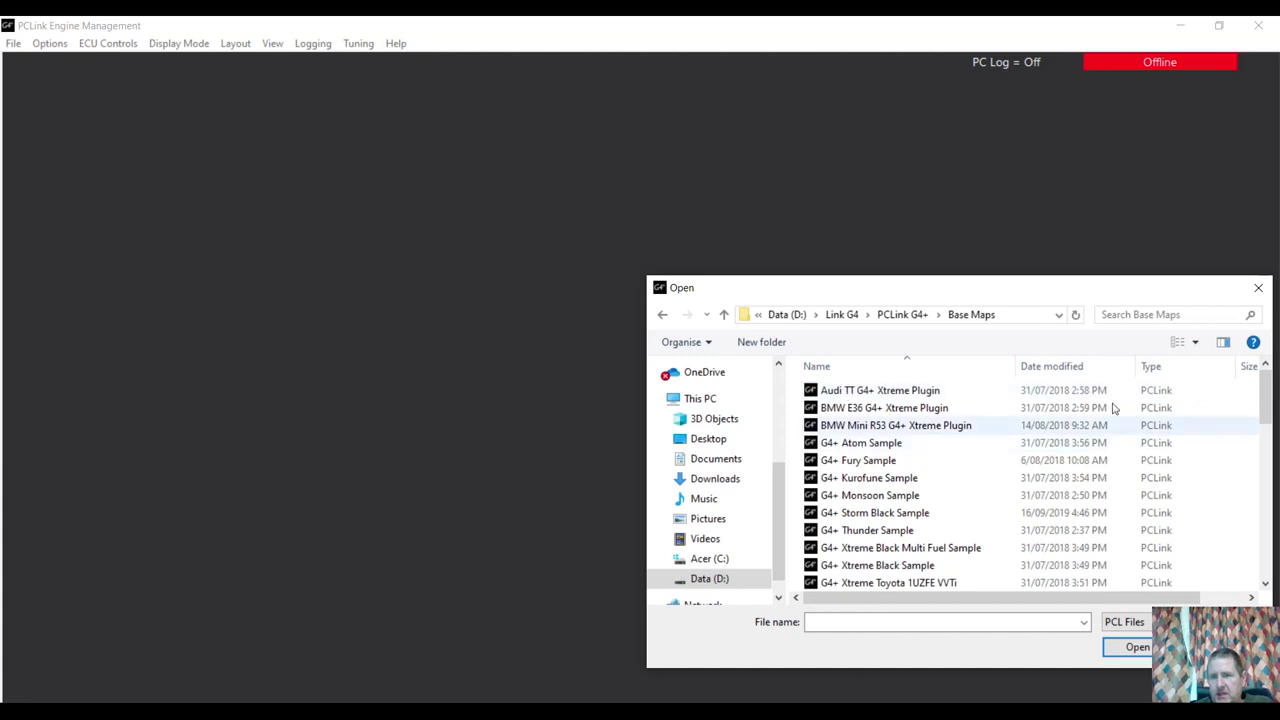
scroll(1262, 400, down, 1)
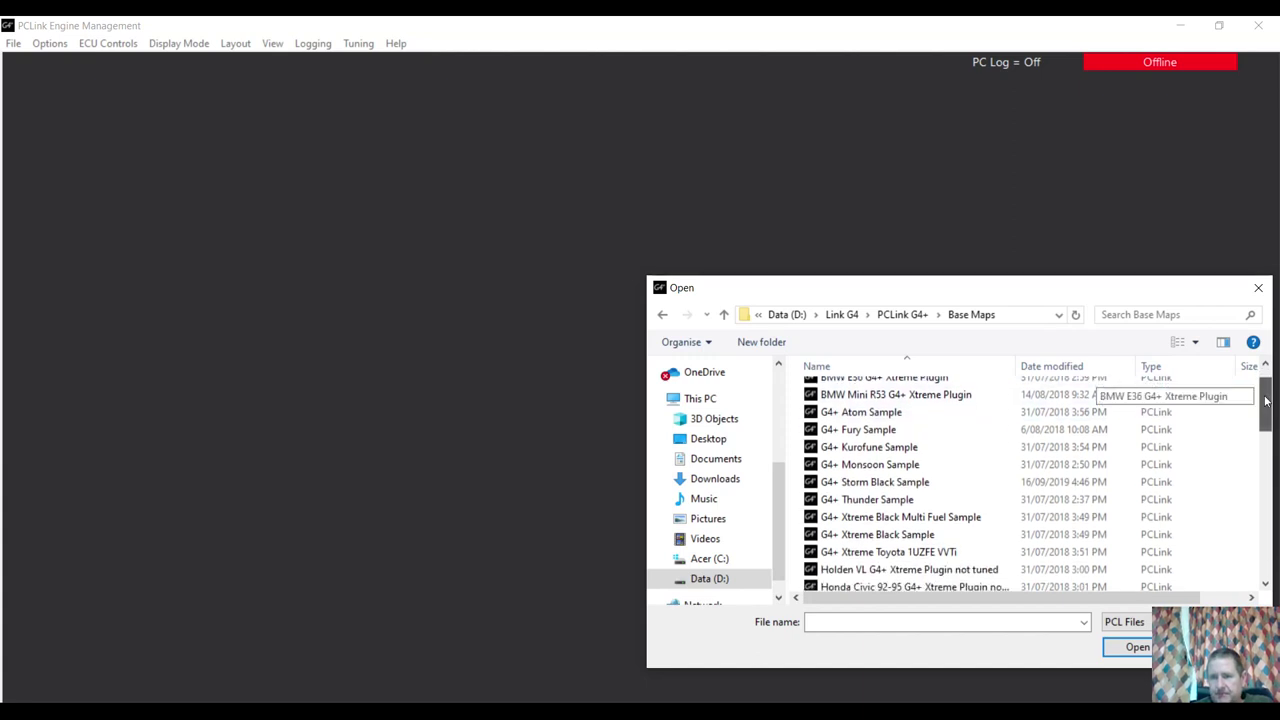
double_click(893, 526)
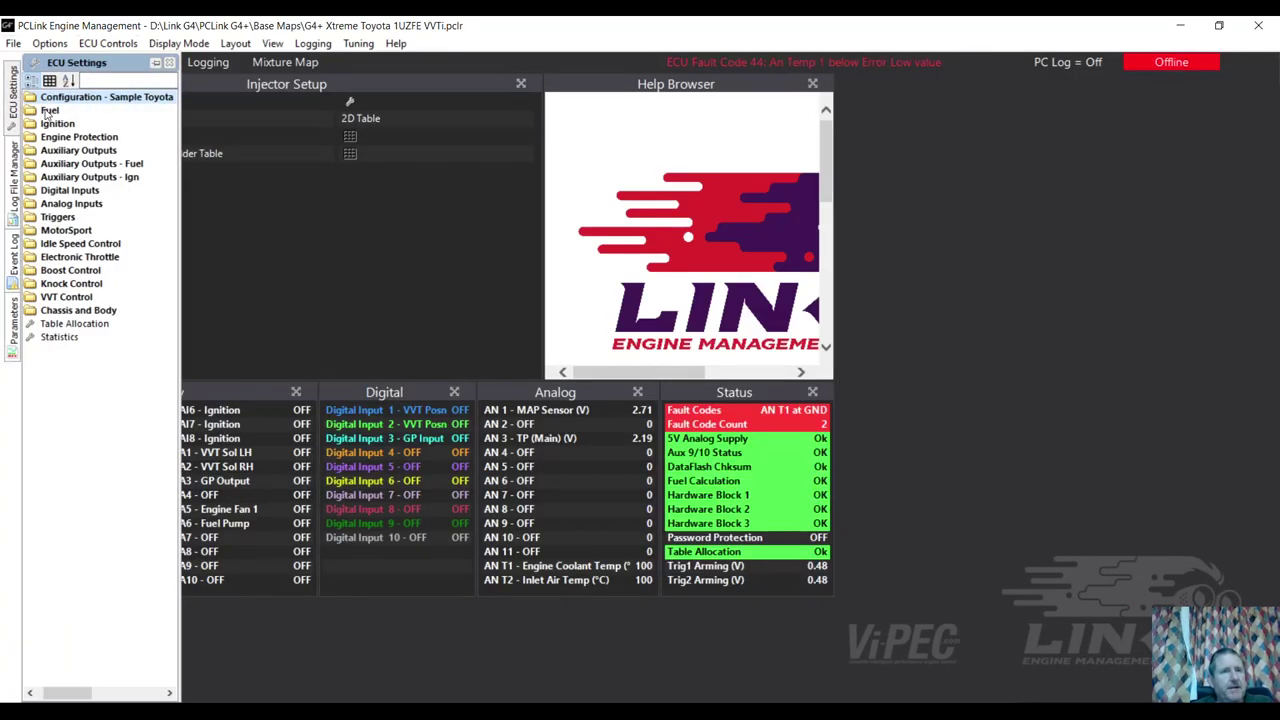
Display Fuel Table 1 of the base map from the Fuel settings
click(55, 111)
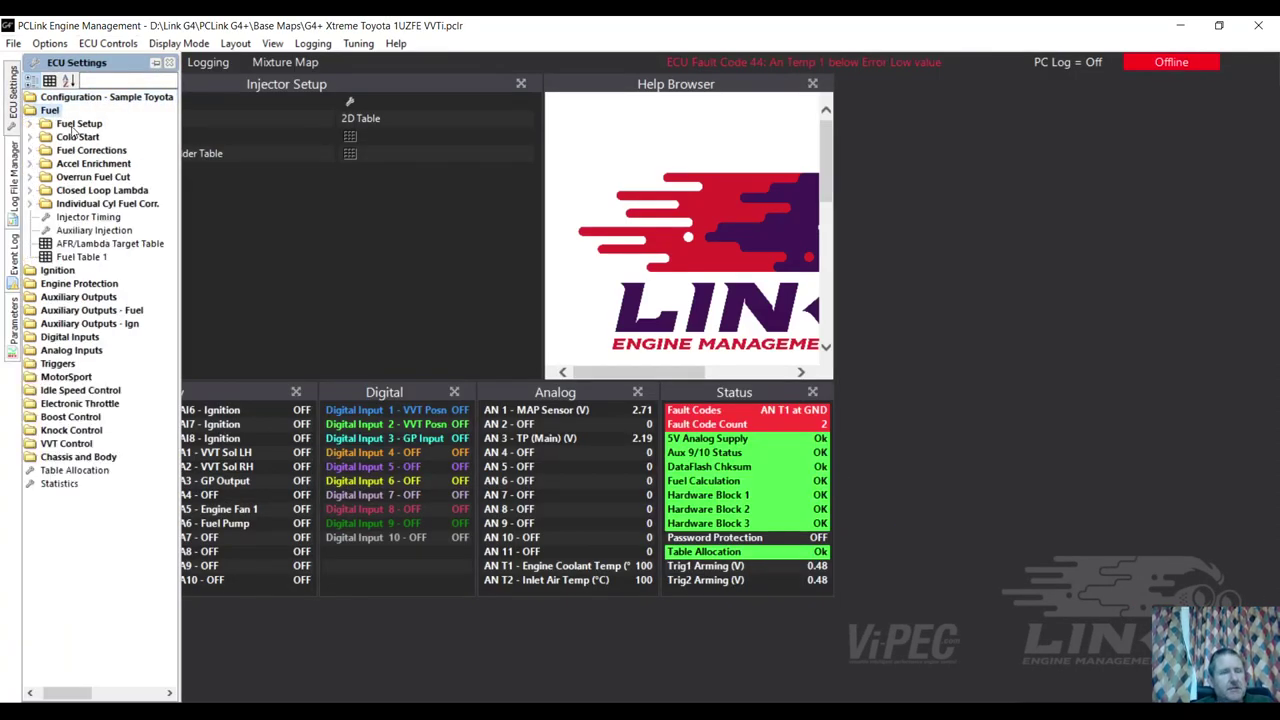
click(76, 124)
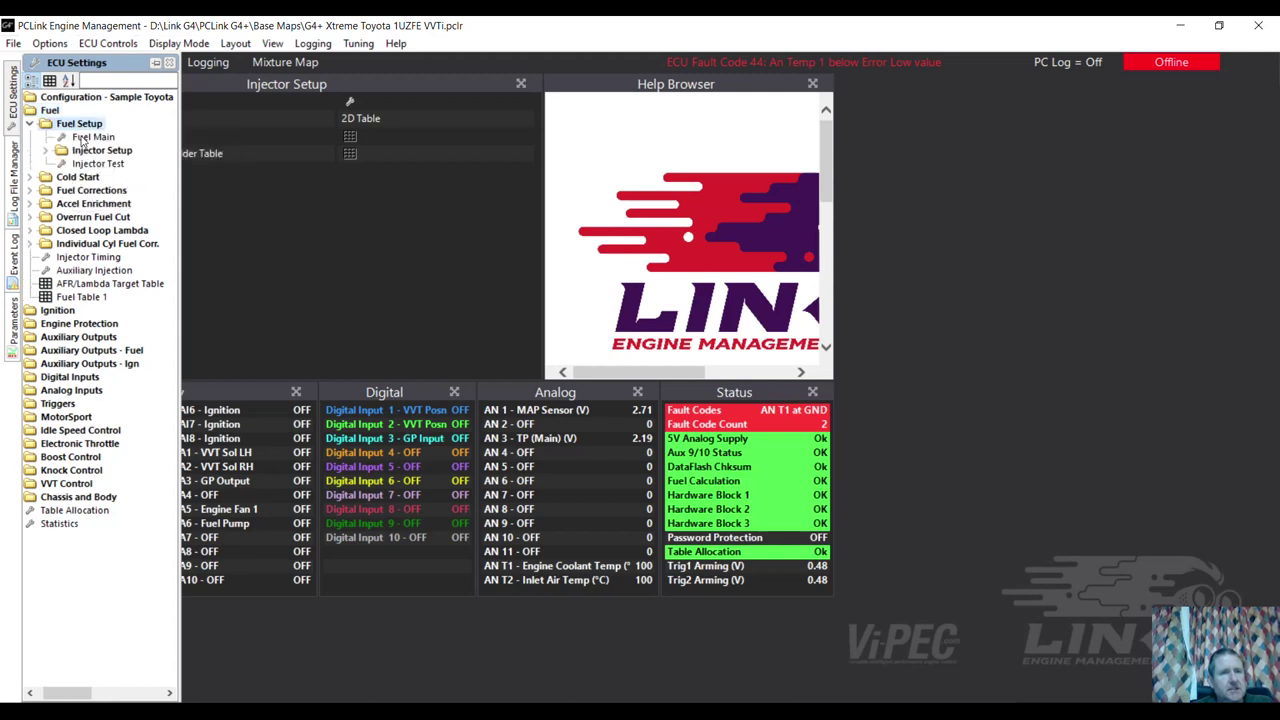
double_click(77, 299)
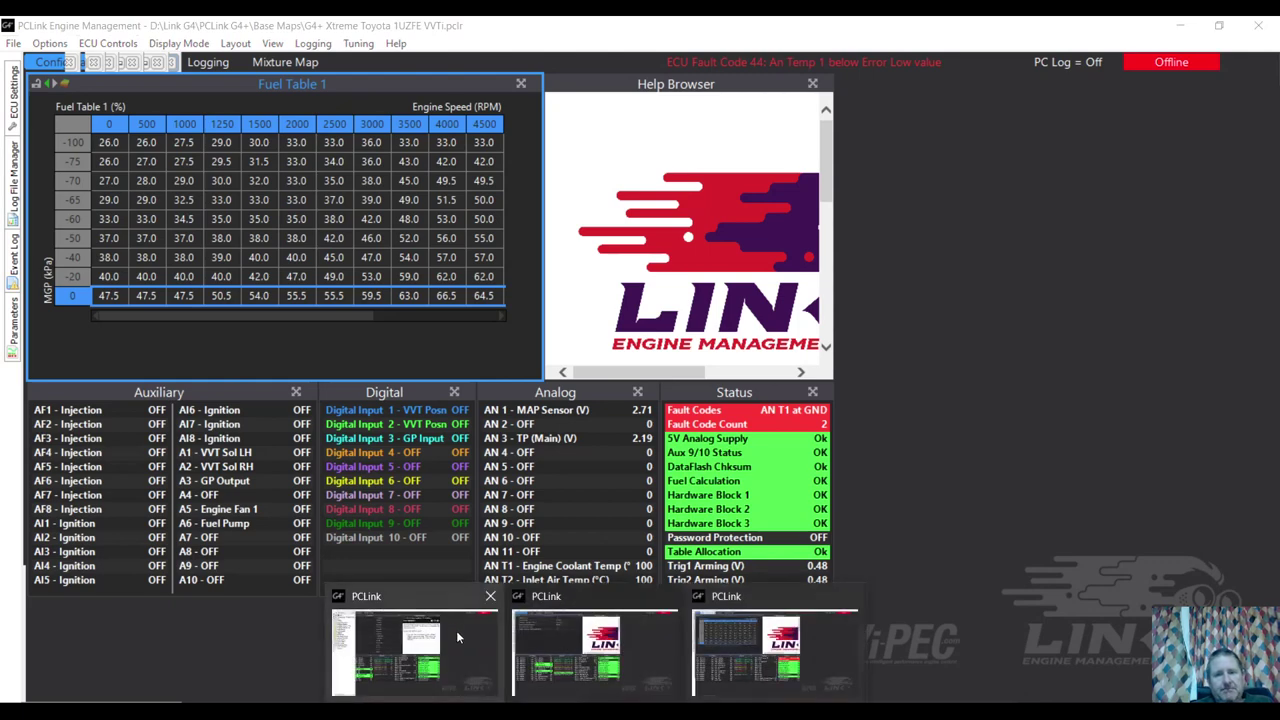
Return to the window holding the REV 3.4 map and compare it with G4+ Xtreme Toyota 1UZFE VVTi from D:\Link G4\PCLink G4+\Base Maps
click(455, 632)
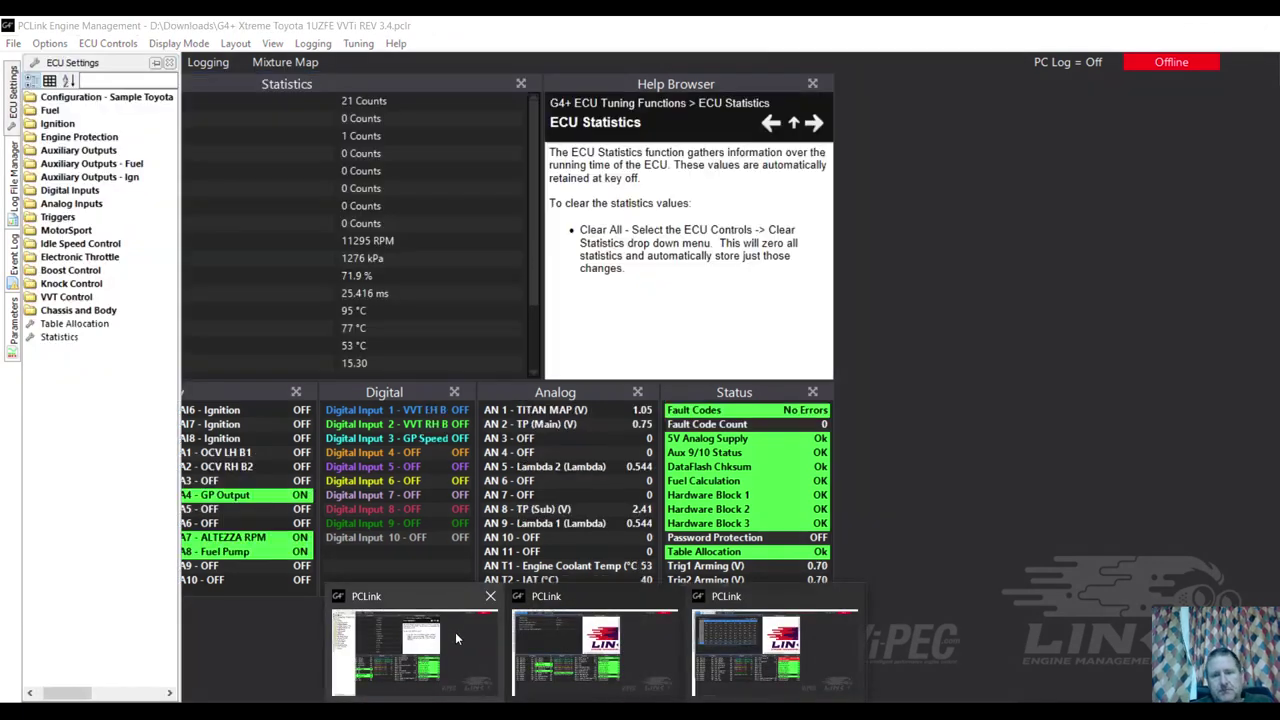
click(222, 205)
click(13, 43)
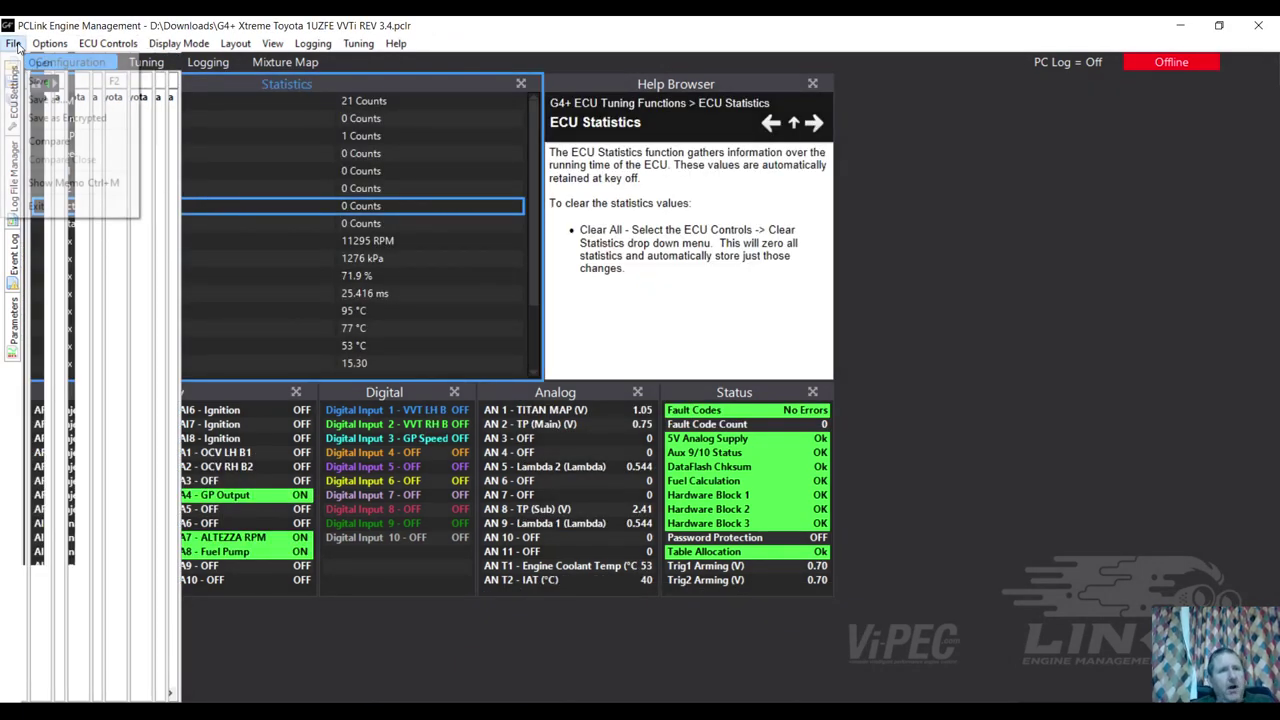
click(48, 143)
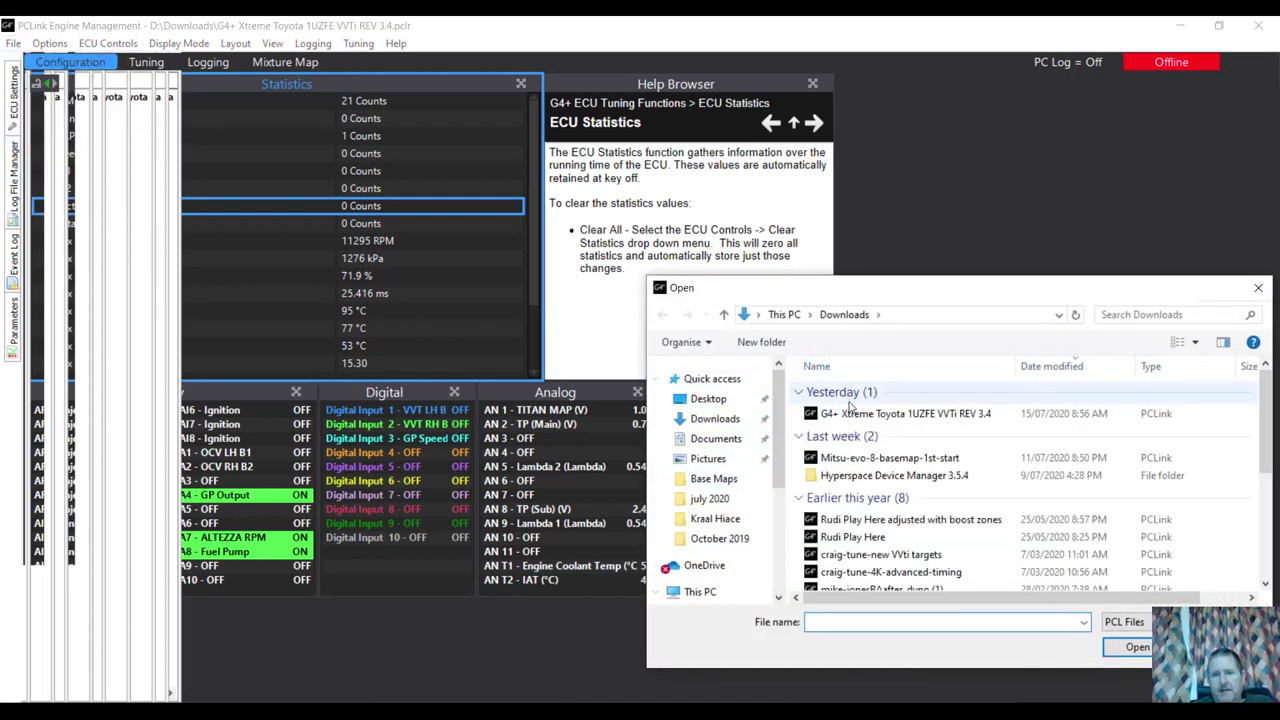
scroll(785, 443, down, 2)
scroll(785, 443, down, 2)
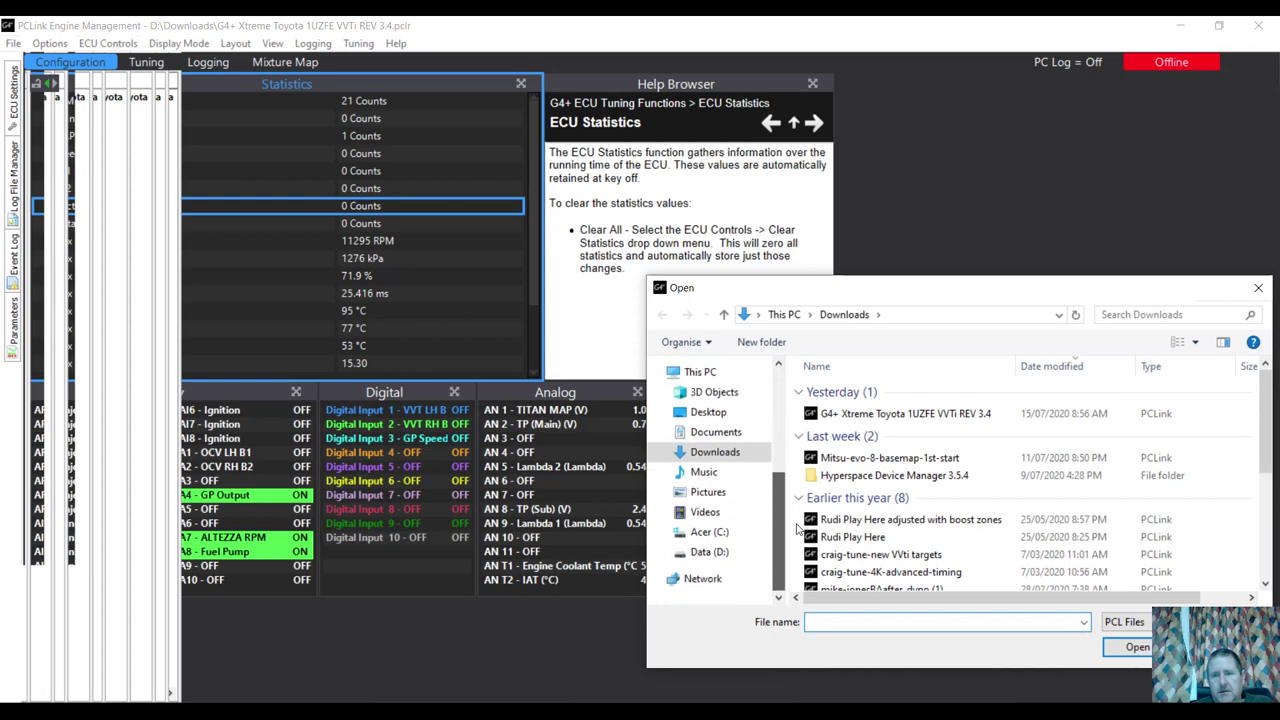
click(712, 552)
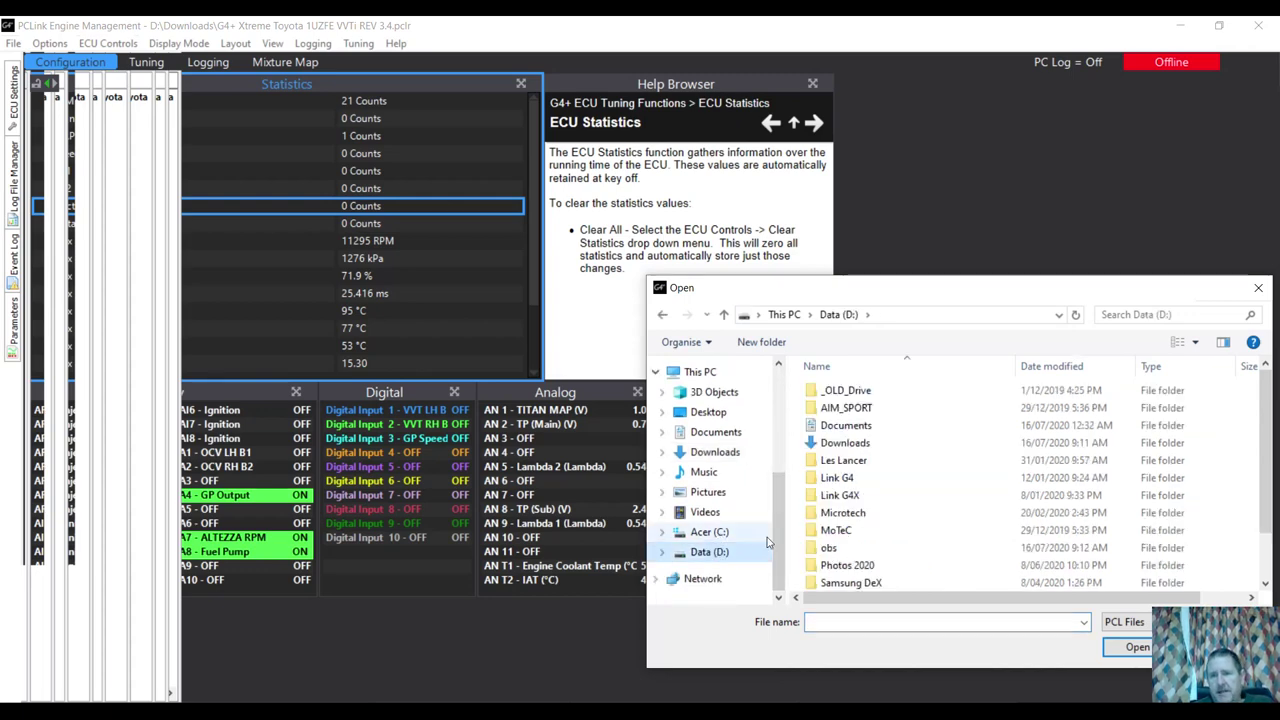
double_click(841, 478)
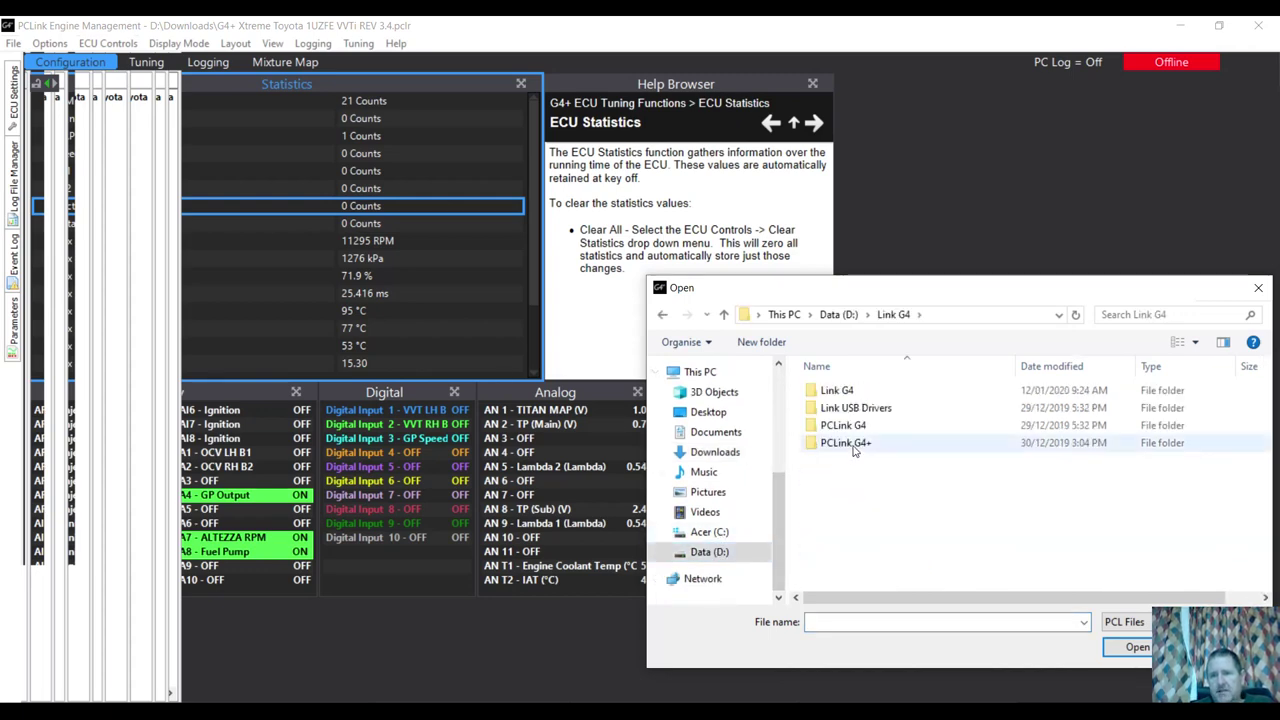
double_click(850, 444)
click(840, 408)
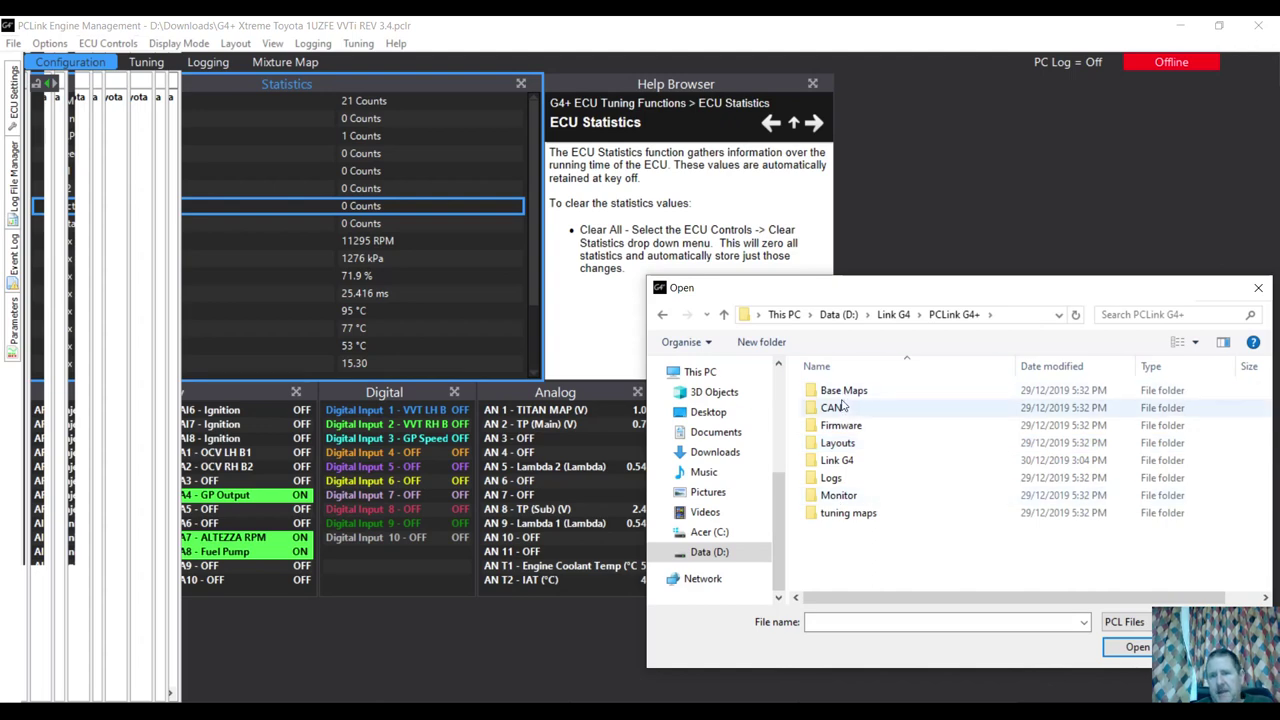
double_click(845, 392)
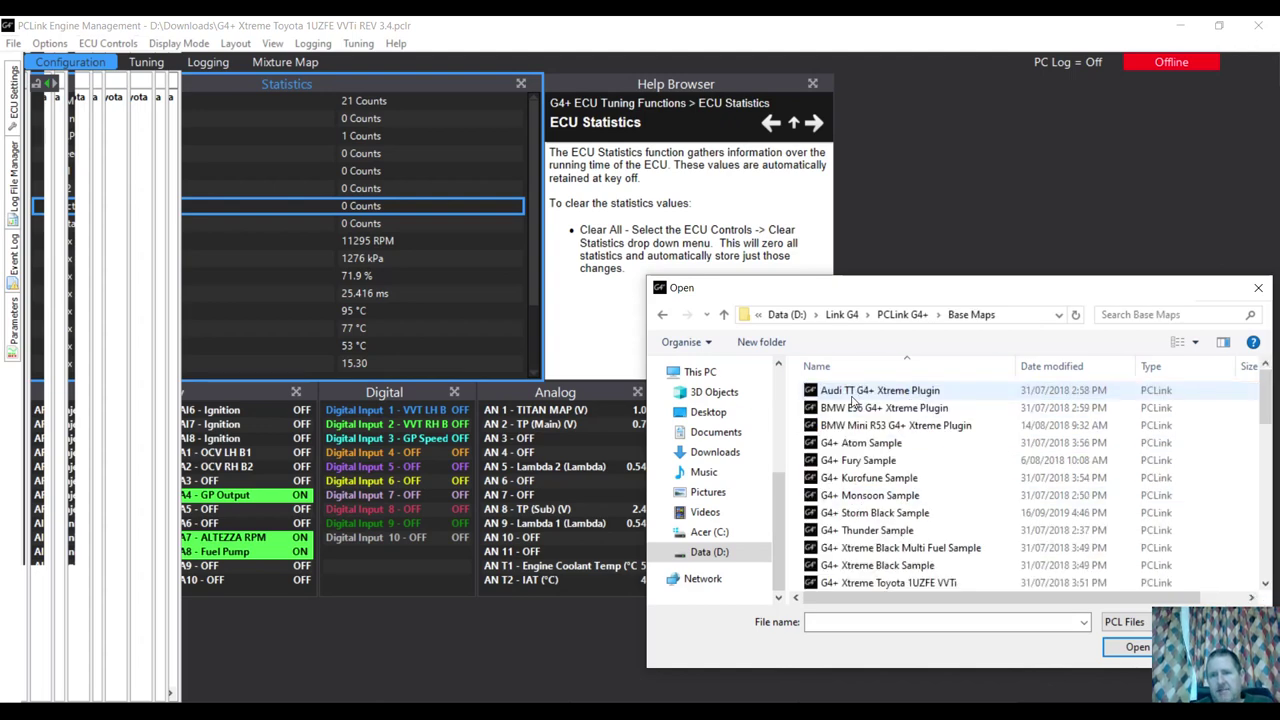
click(914, 586)
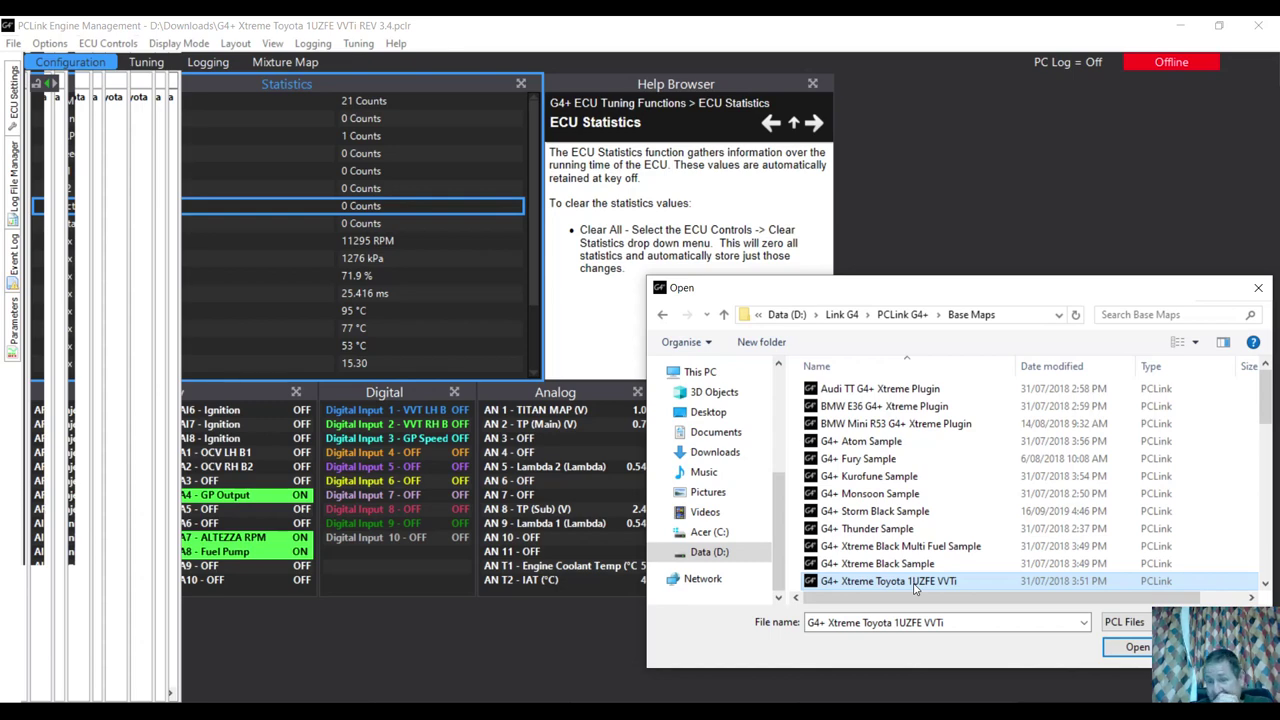
double_click(914, 584)
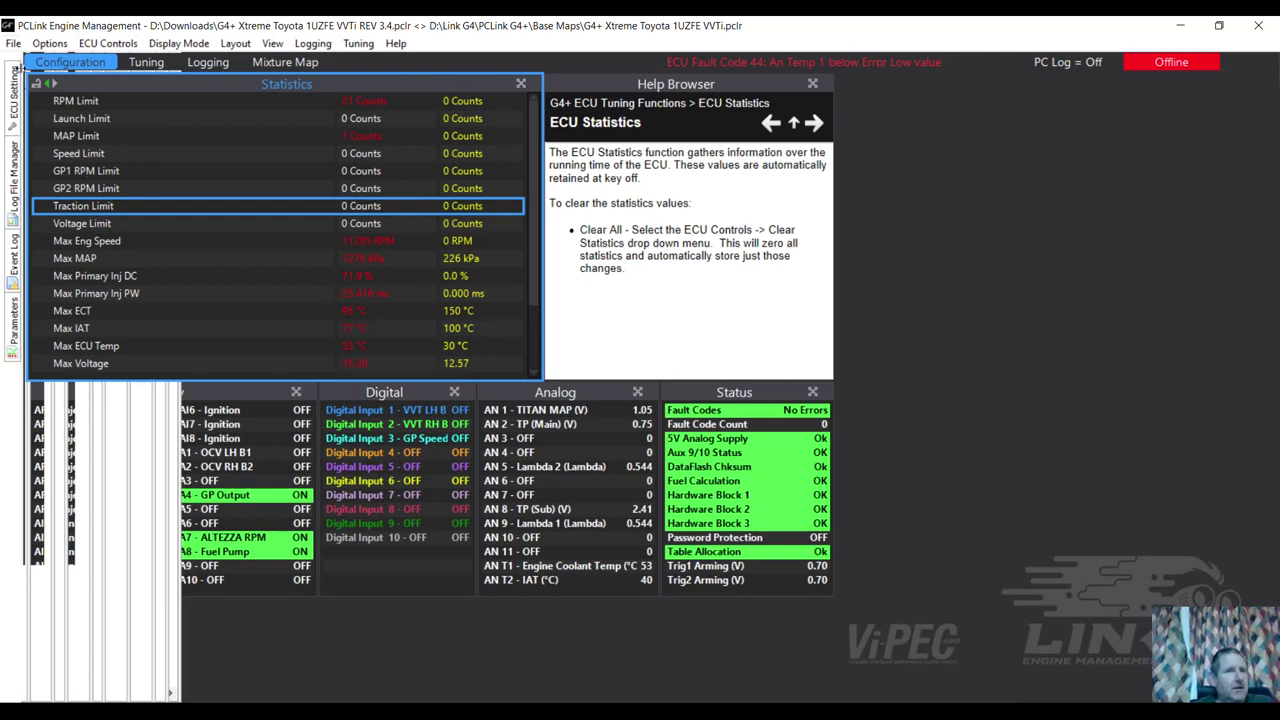
Show the tuning layout and display the compared Fuel Main settings from Fuel Setup
click(145, 63)
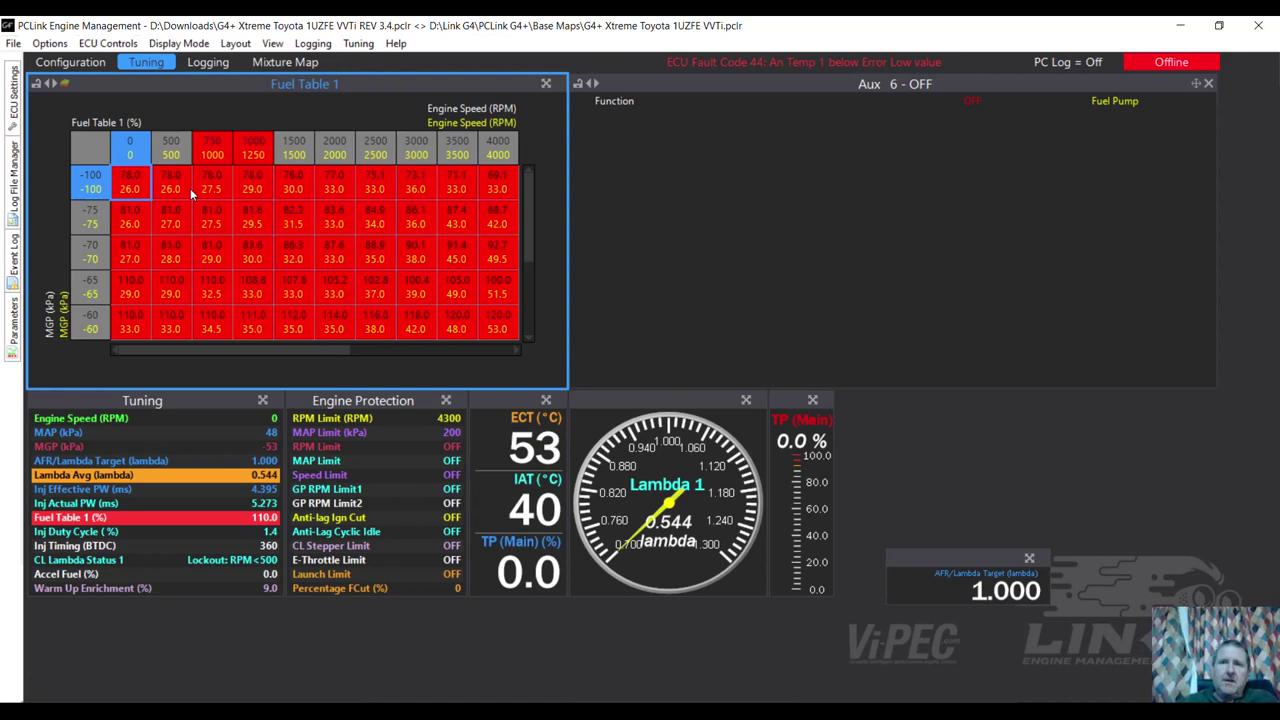
click(16, 88)
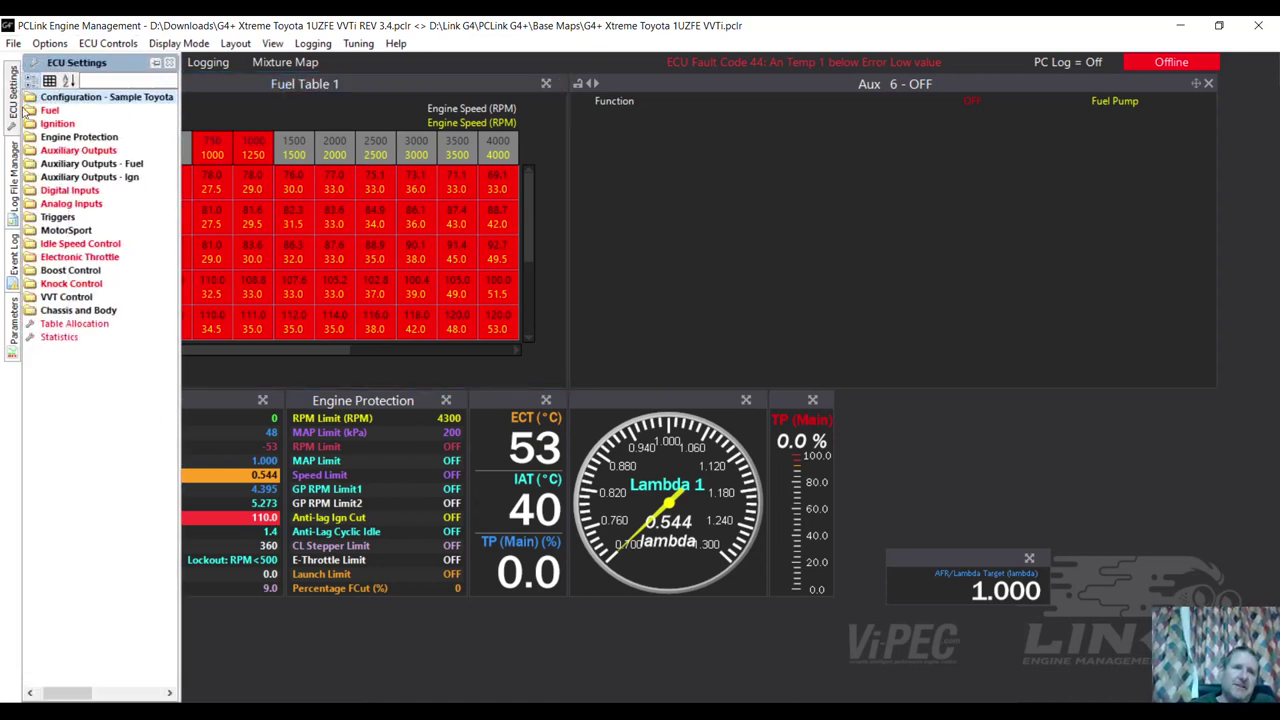
double_click(52, 111)
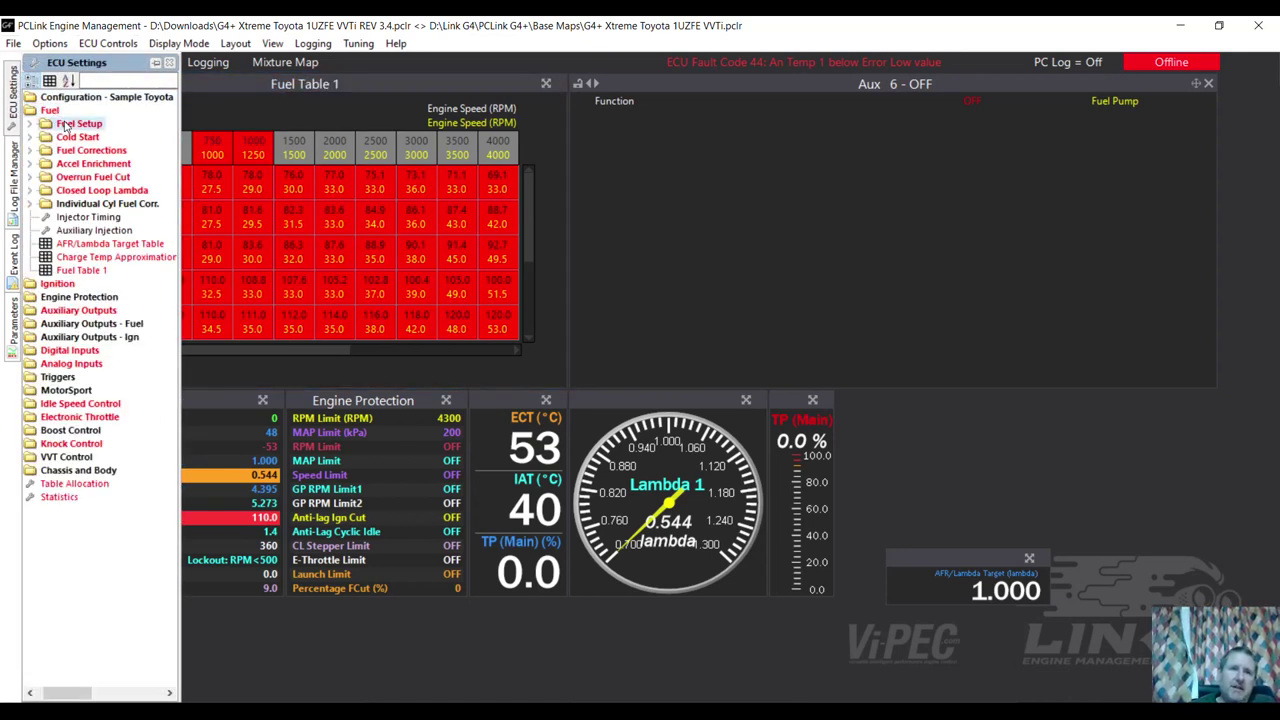
double_click(62, 124)
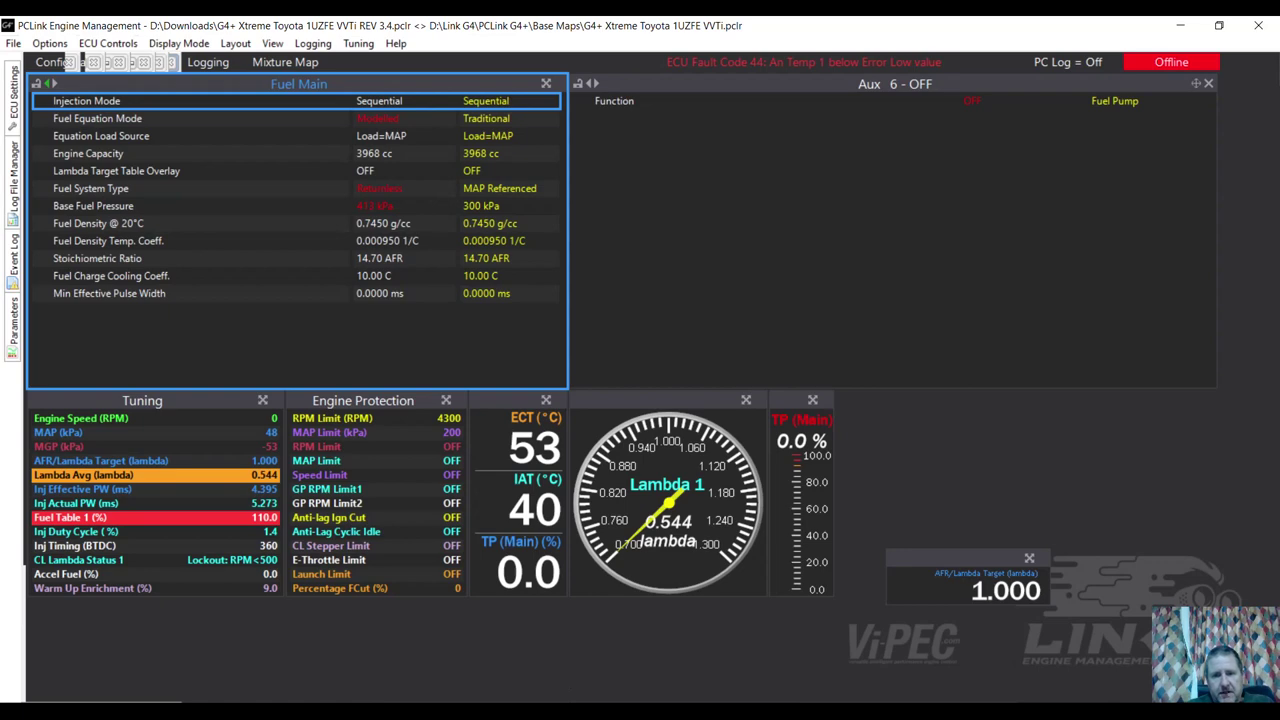
Check the Injector Setup in the window holding the internet videos adams hilux map and return to the REV 3.4 window
click(595, 712)
click(616, 656)
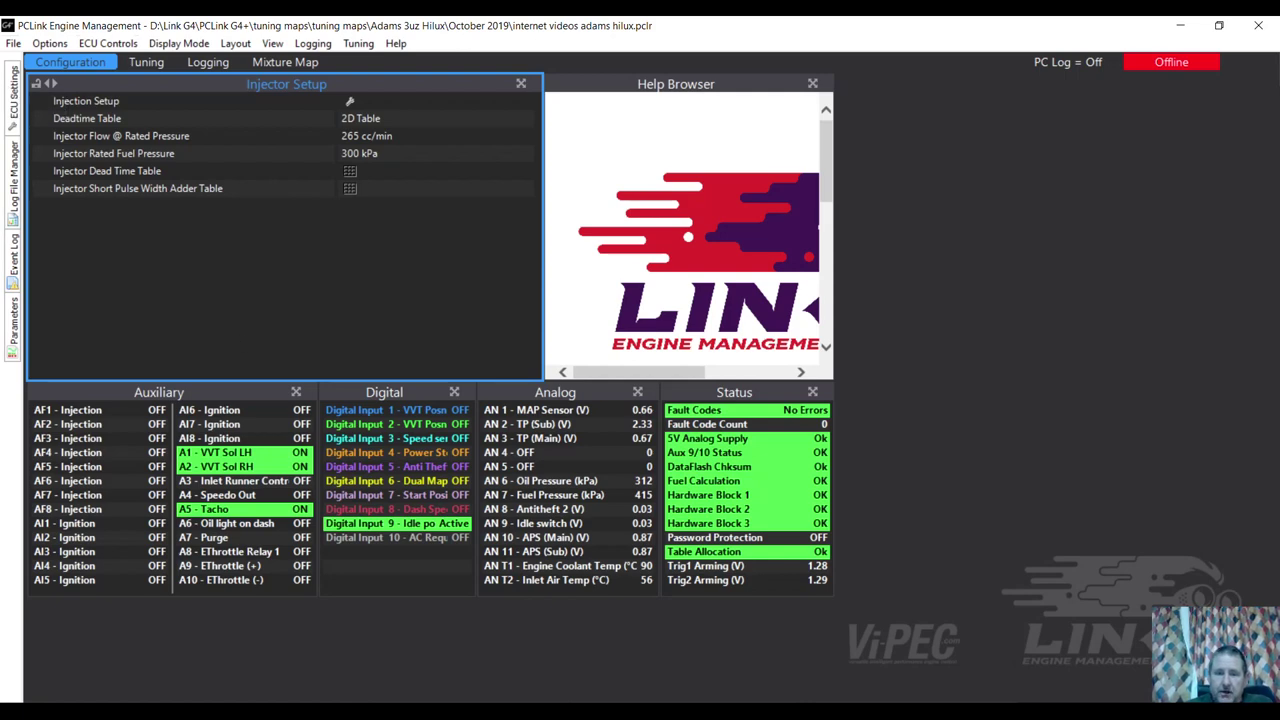
click(434, 633)
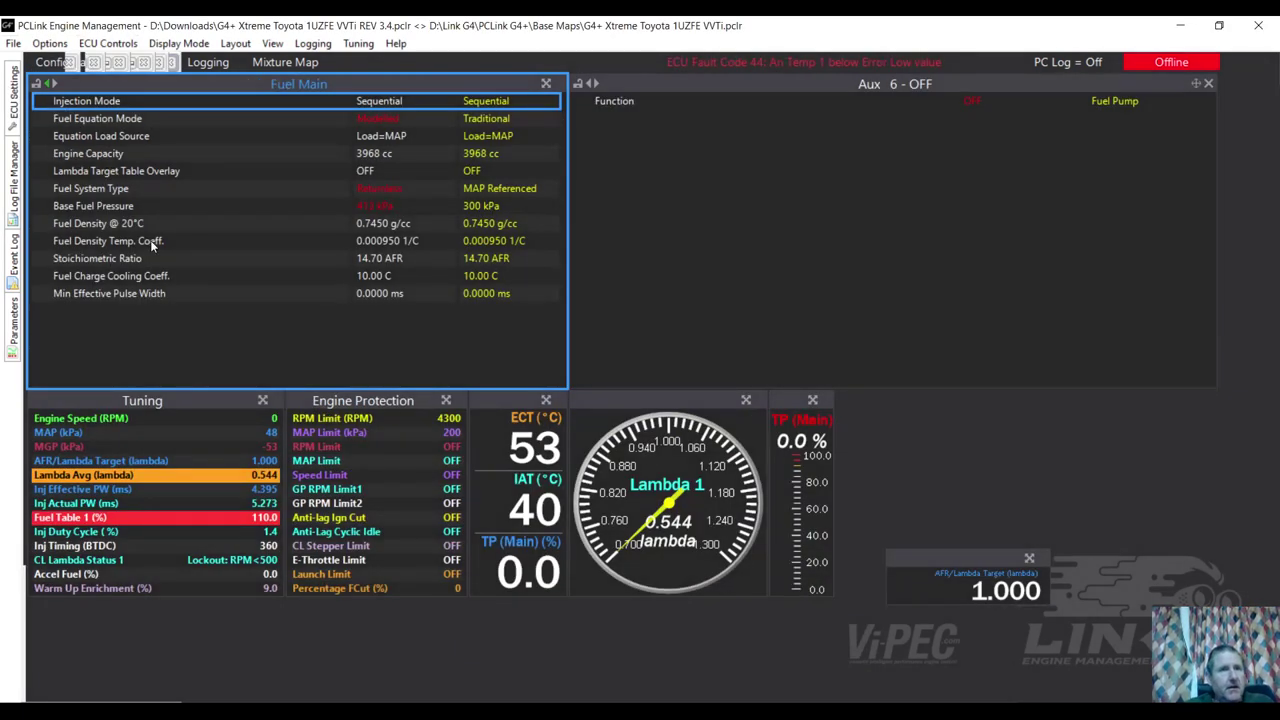
Close the base map comparison and start a new one, browsing to D:\Link G4\PCLink G4+
click(13, 43)
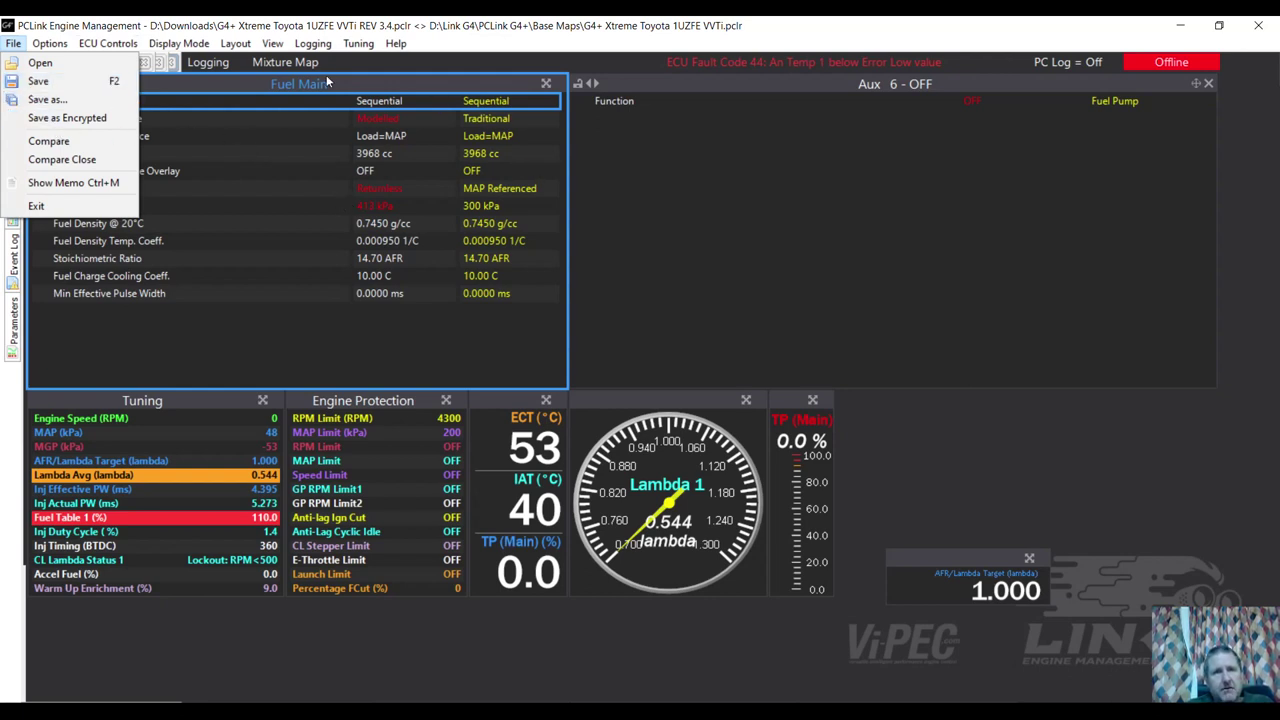
click(63, 160)
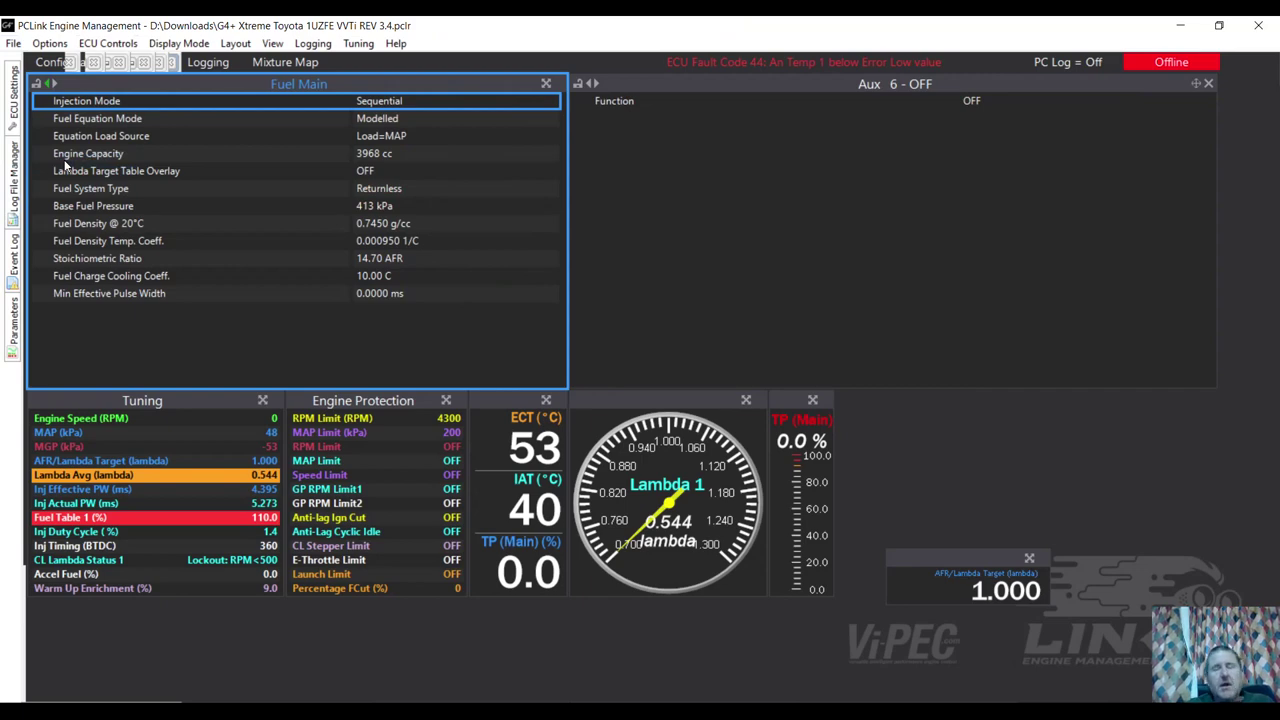
click(13, 43)
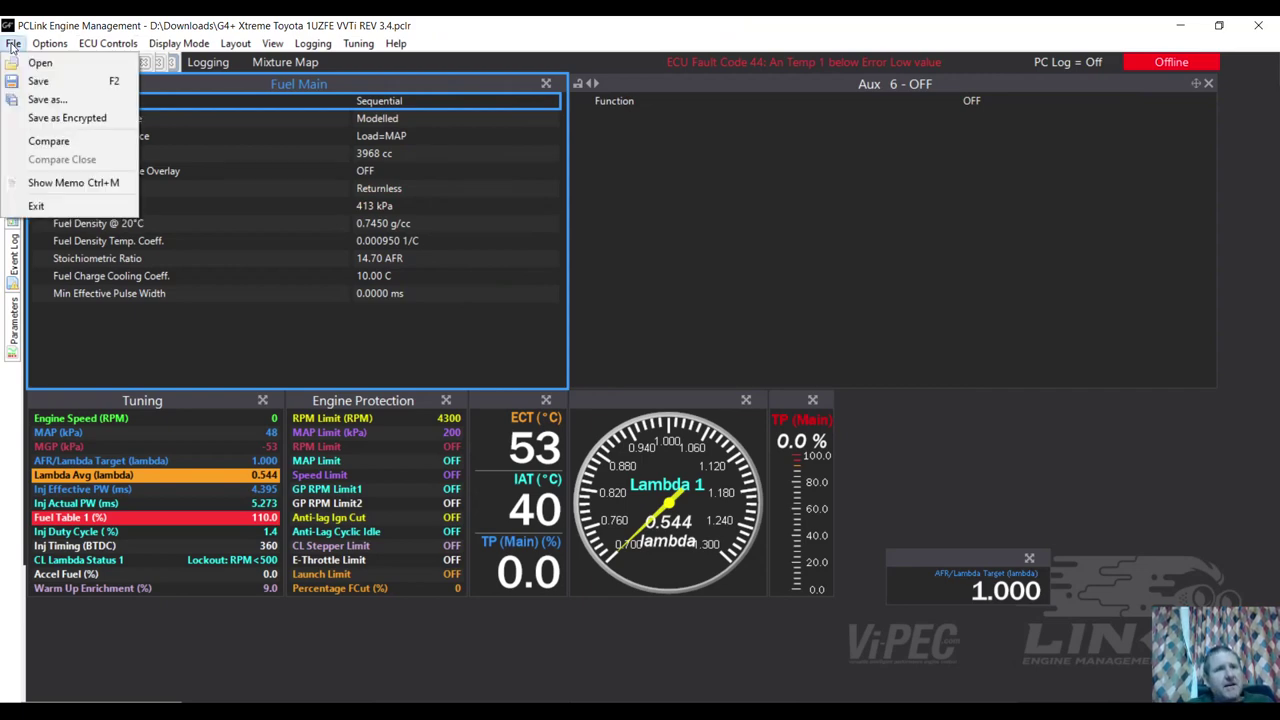
click(47, 144)
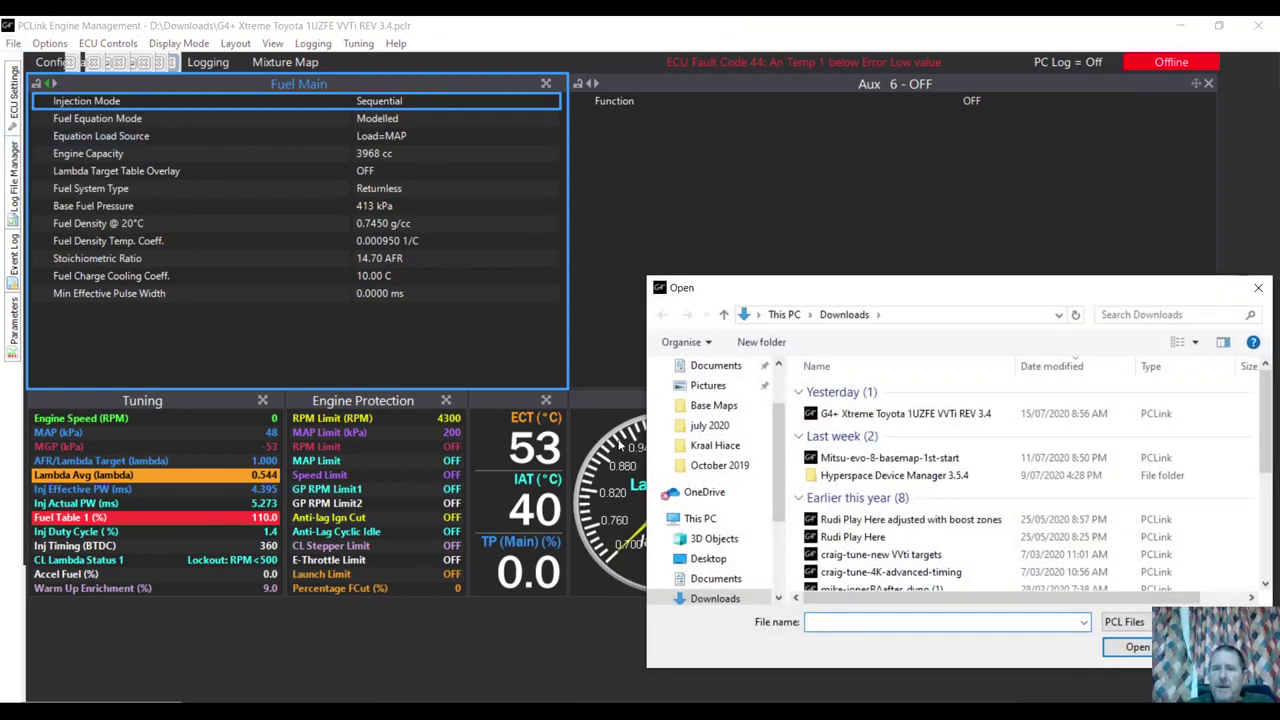
click(727, 584)
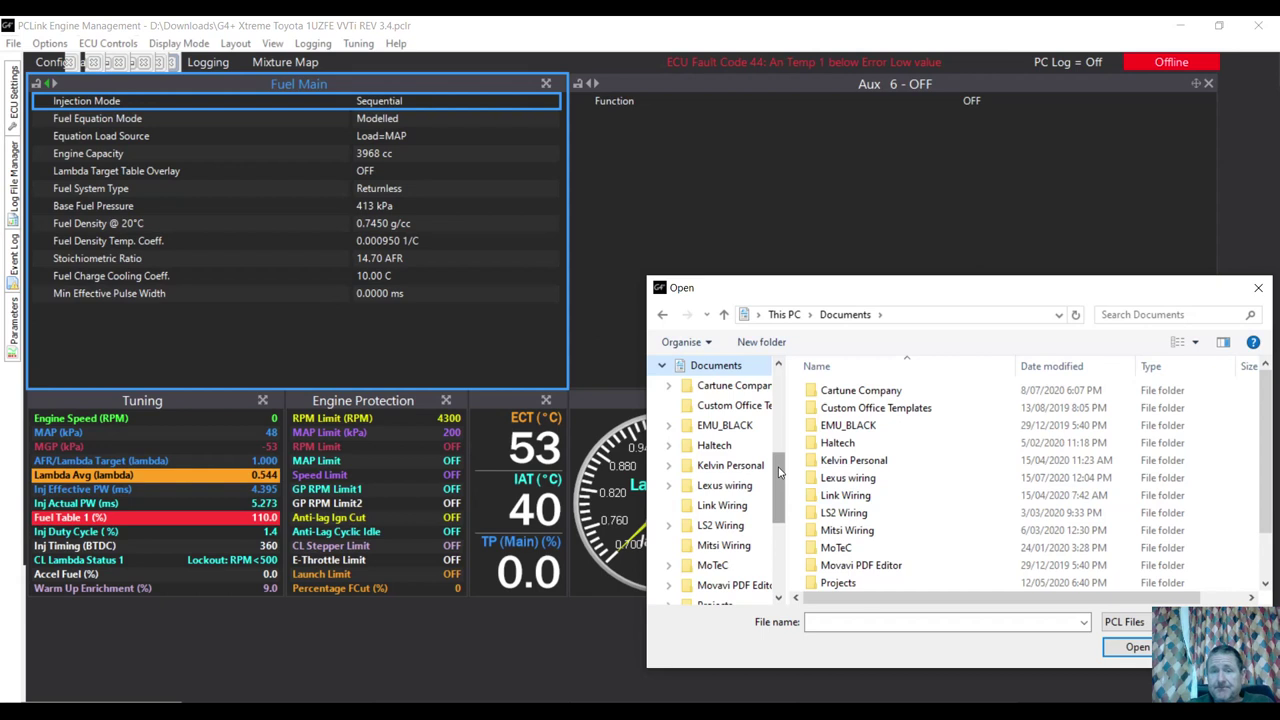
drag(782, 472, 785, 537)
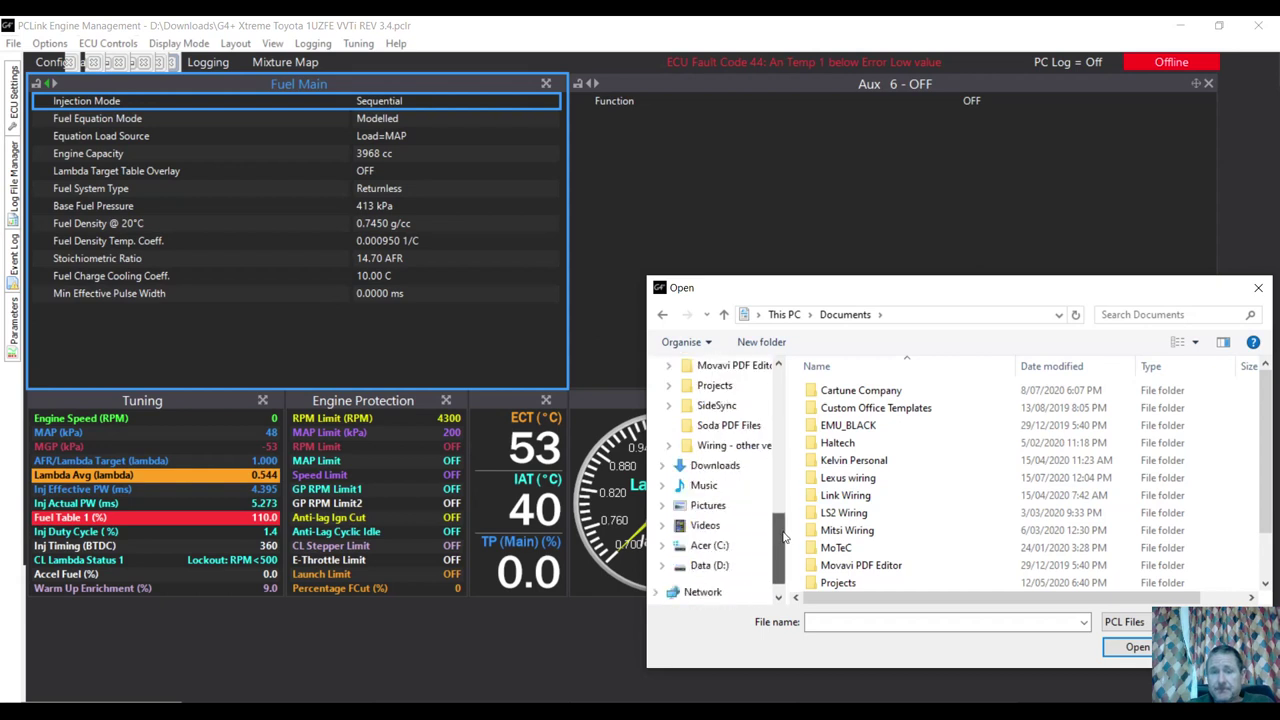
click(709, 564)
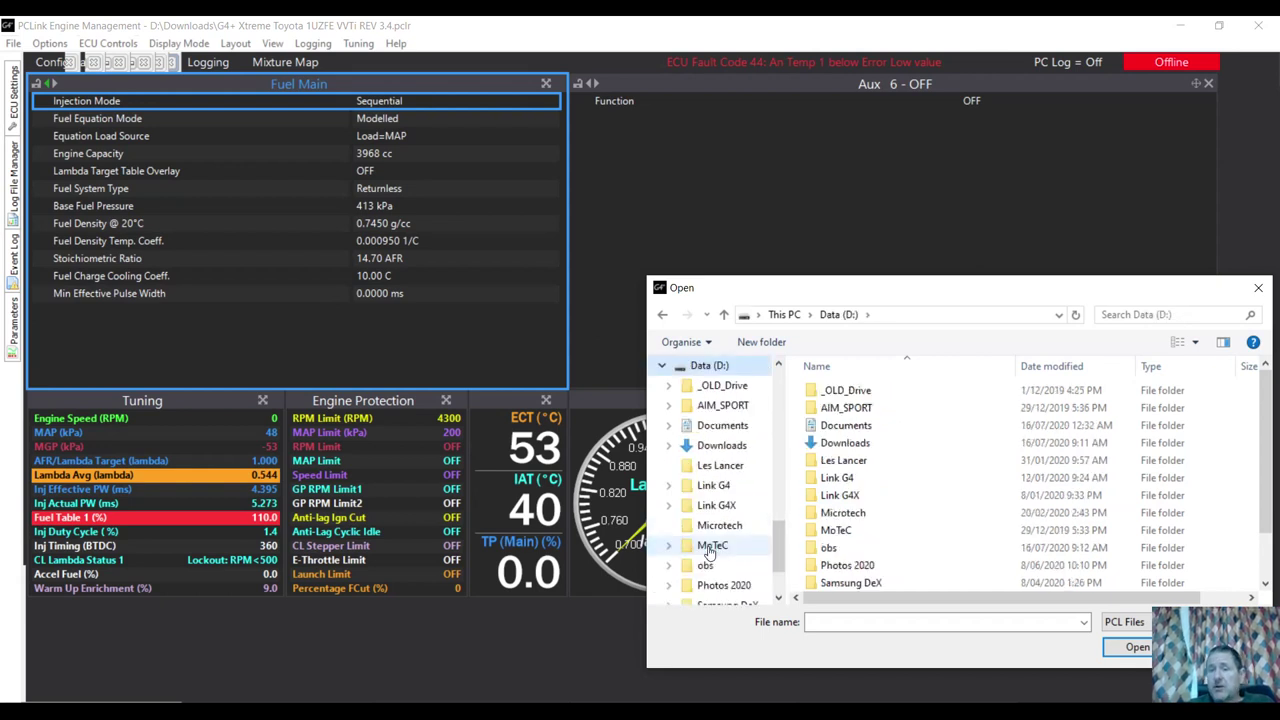
click(852, 482)
double_click(852, 482)
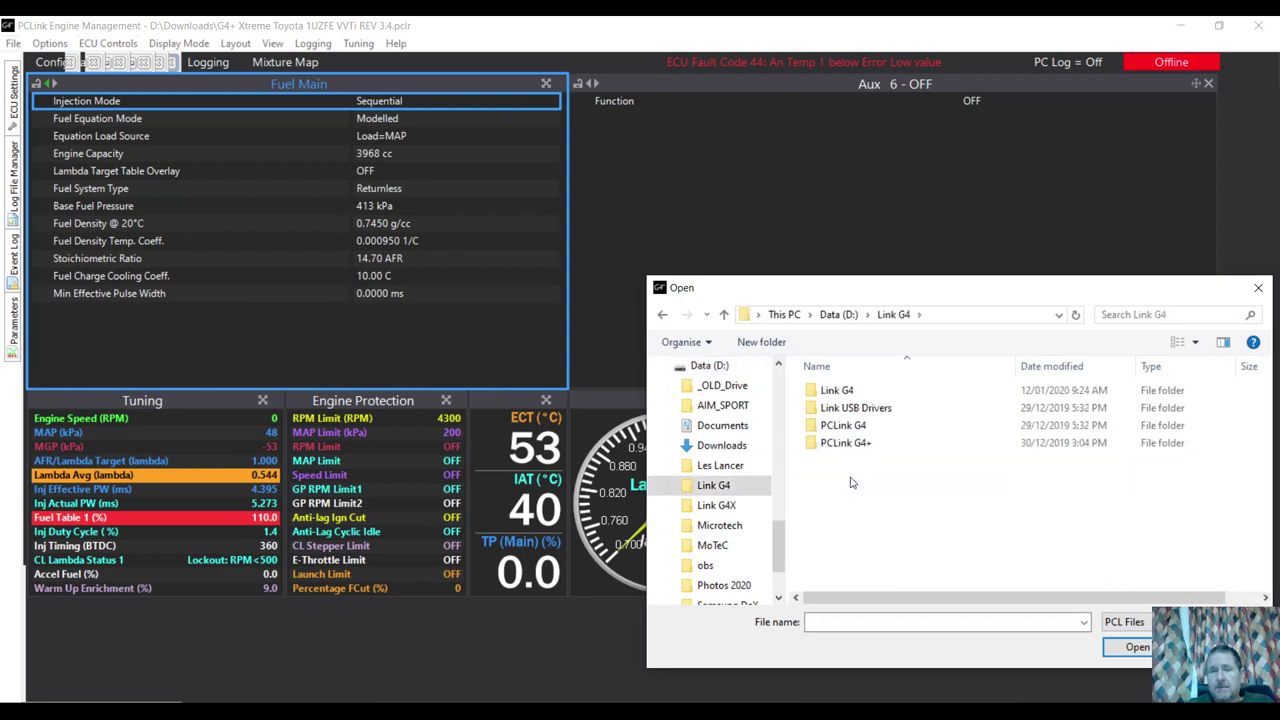
click(860, 446)
double_click(860, 446)
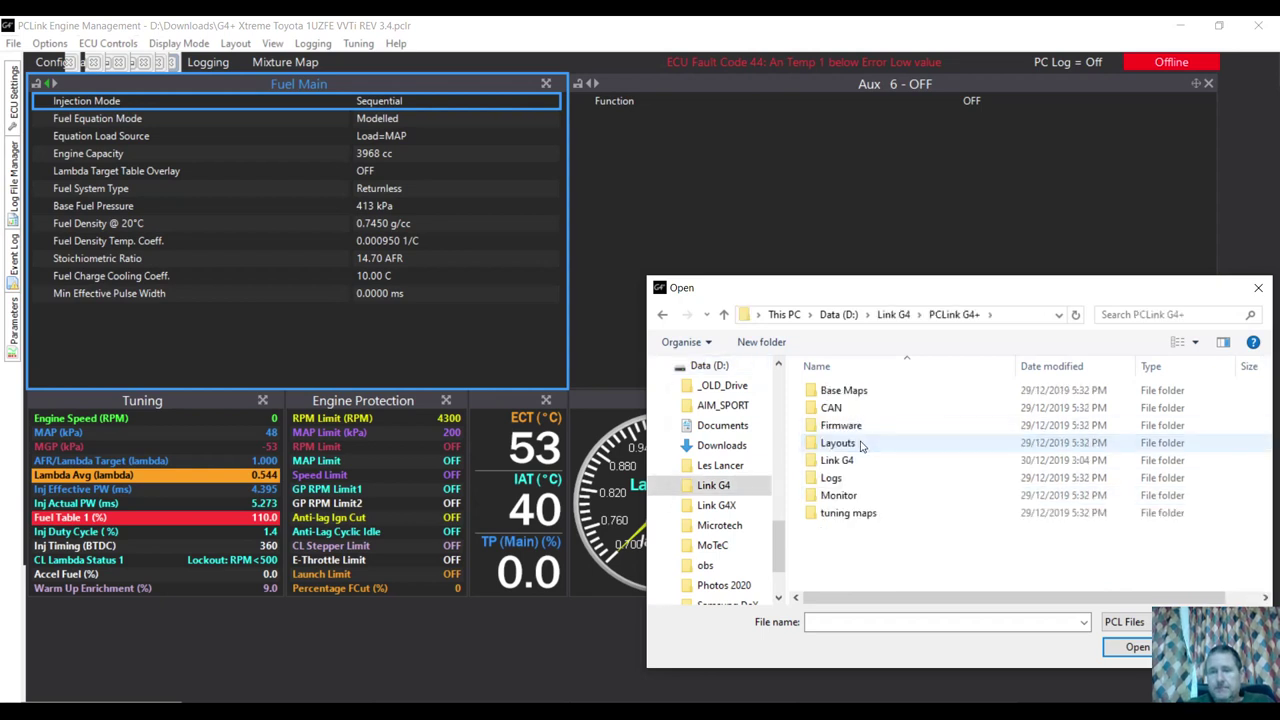
Compare the REV 3.4 map with internet videos adams hilux from tuning maps\tuning maps\Adams 3uz Hilux\October 2019
double_click(846, 514)
double_click(868, 430)
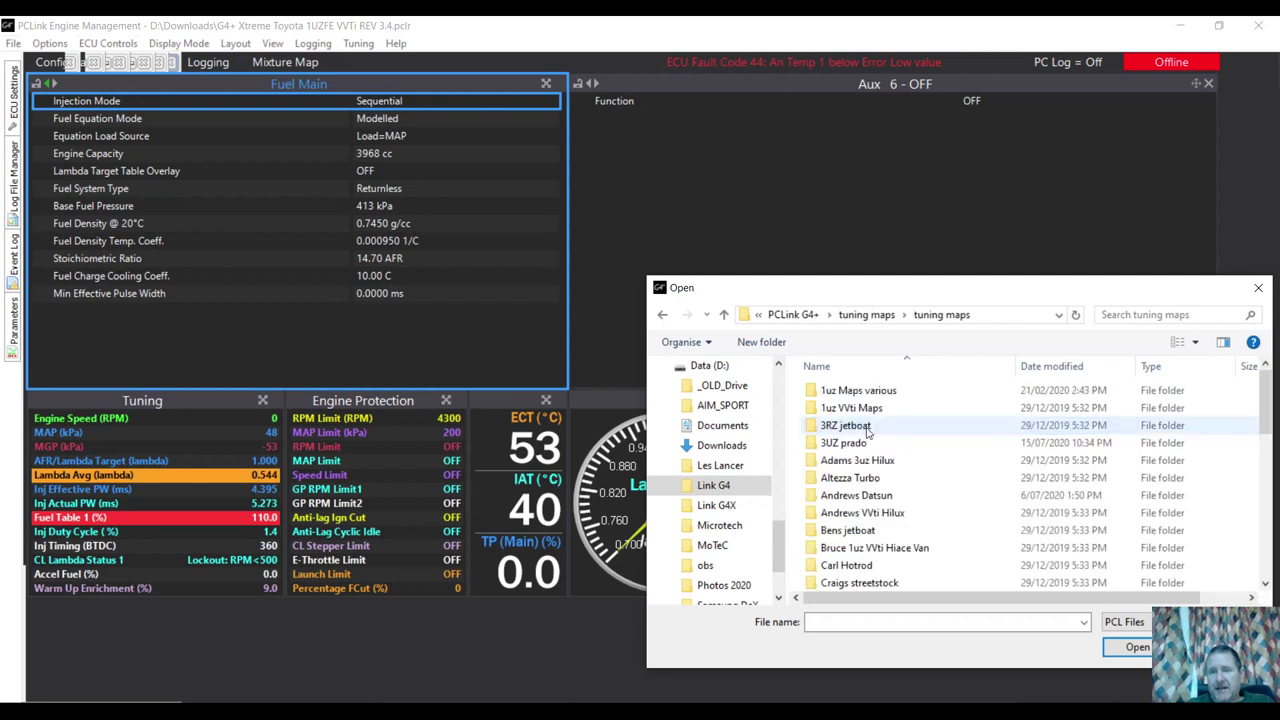
click(838, 463)
double_click(838, 463)
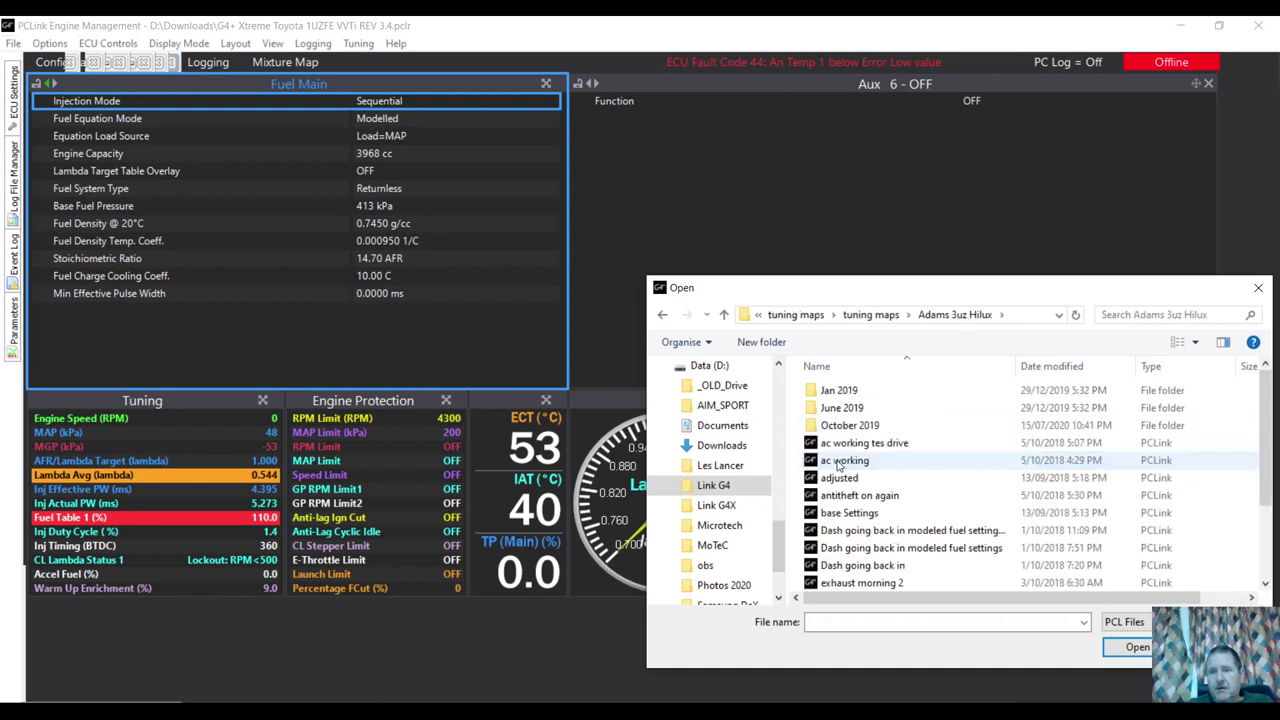
double_click(828, 428)
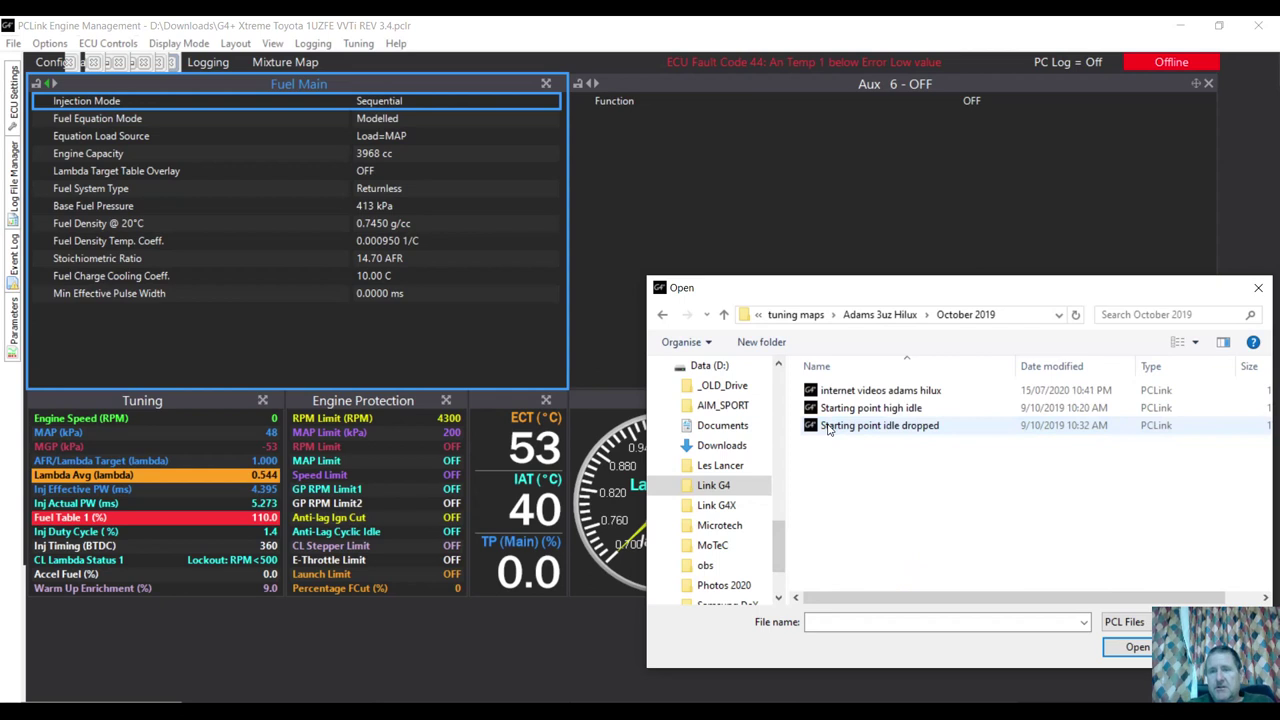
click(858, 392)
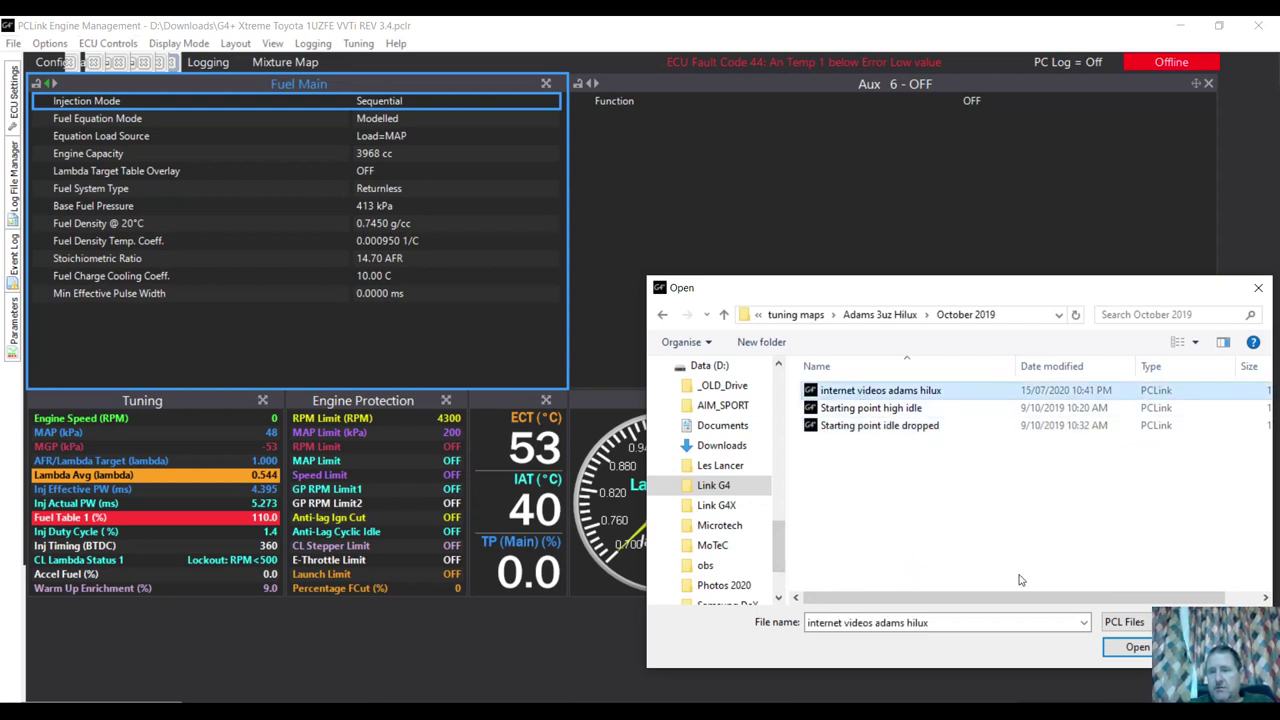
click(1119, 644)
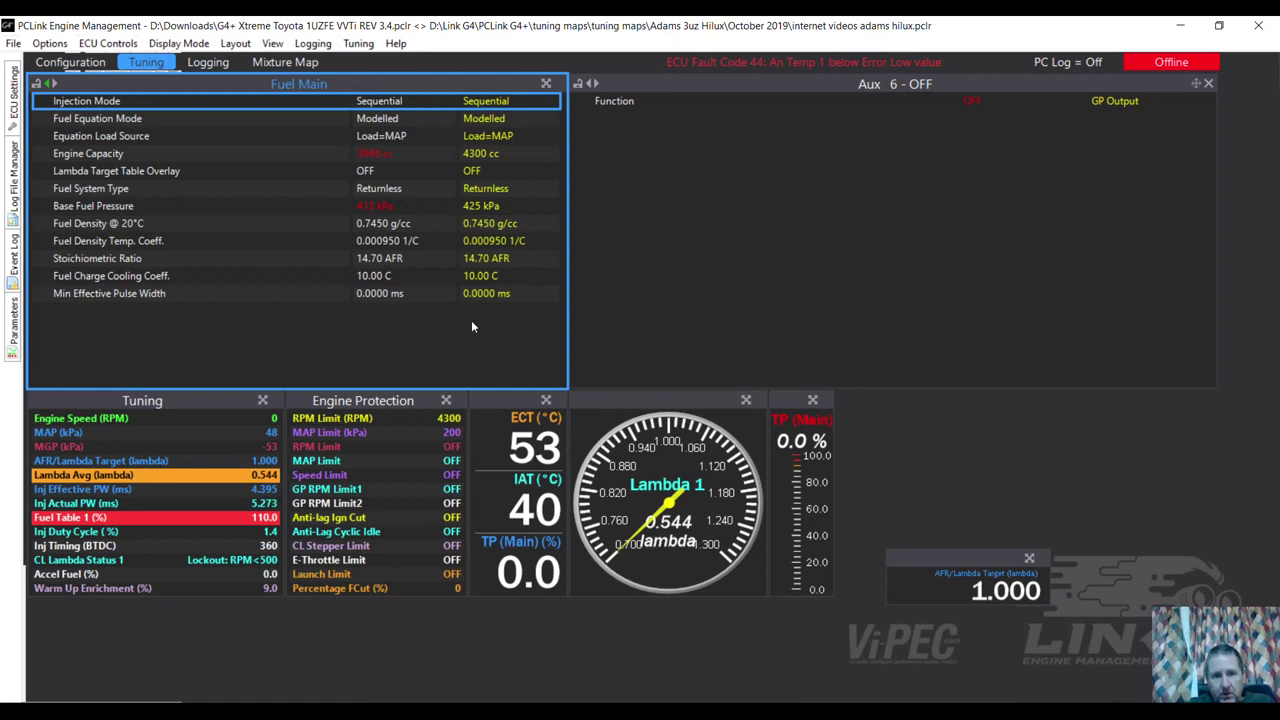
Display the compared Injector Setup values from the Fuel Setup settings
mouse_move(14, 93)
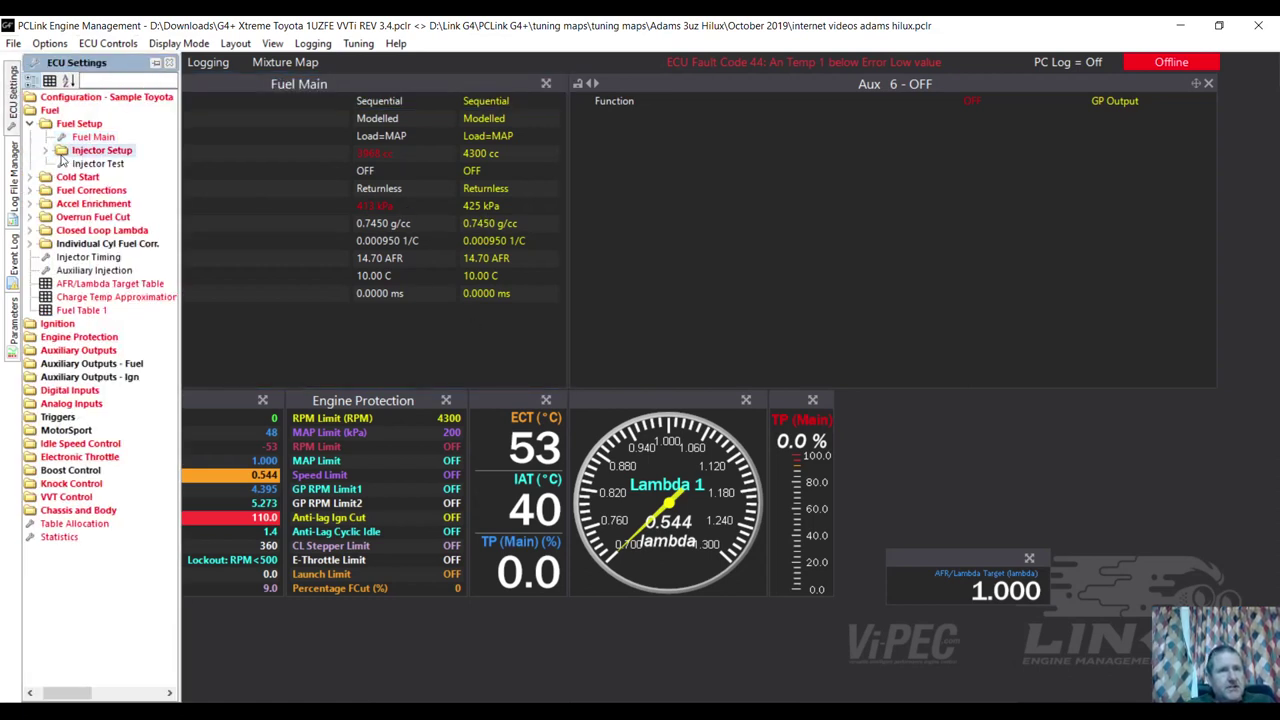
double_click(62, 152)
double_click(85, 166)
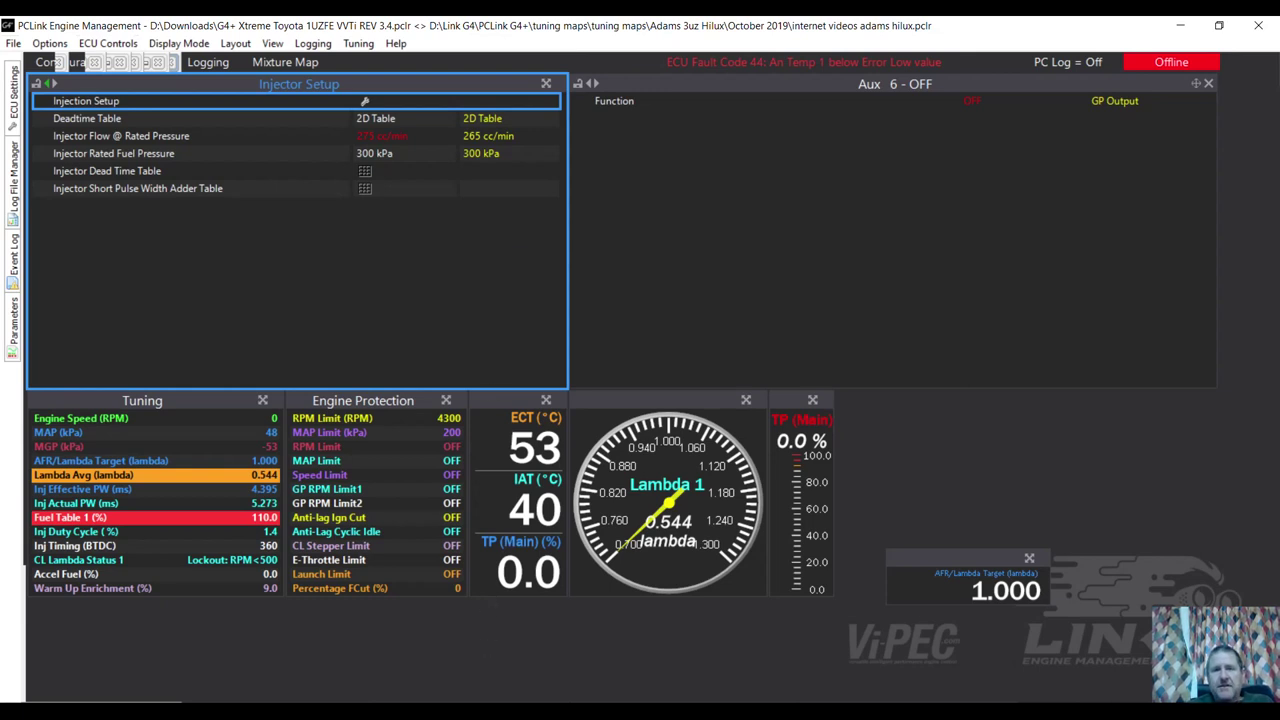
Switch to the browser, review the open pages on UZ injector flow rates and the air-fuel ratio chart, and return to the REV 3.4 PCLink window
key(alt+Tab)
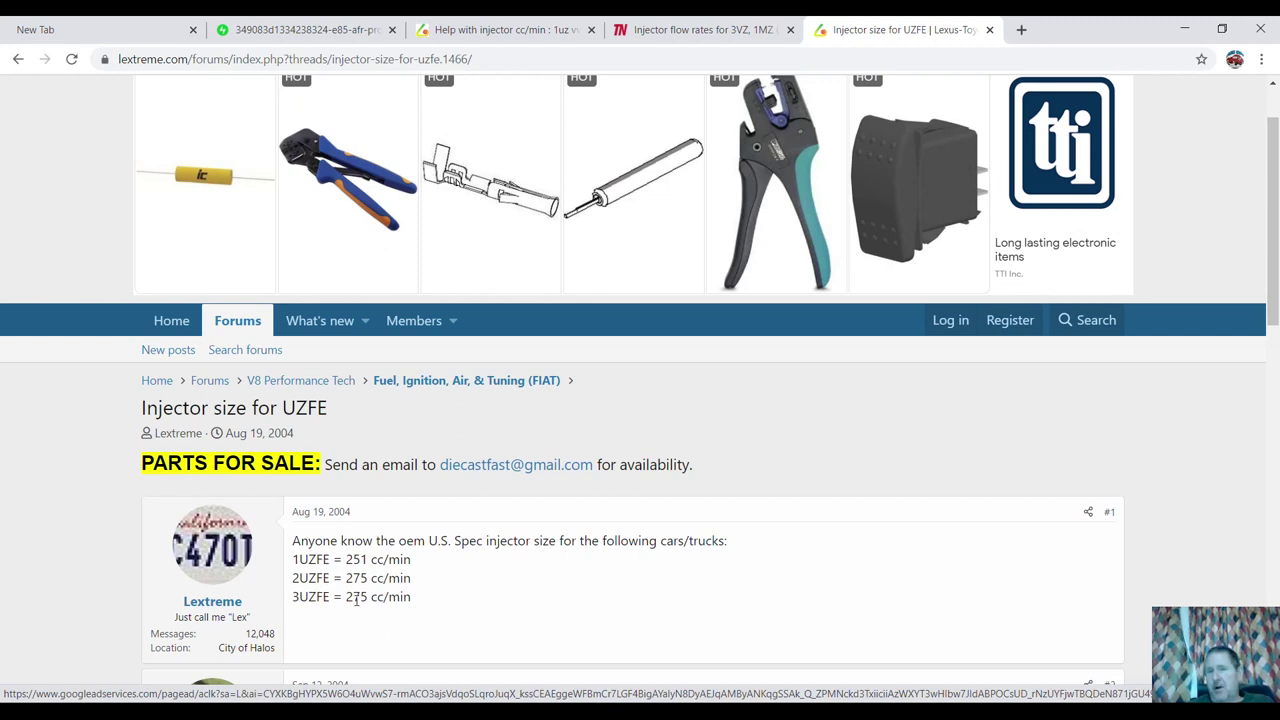
click(682, 29)
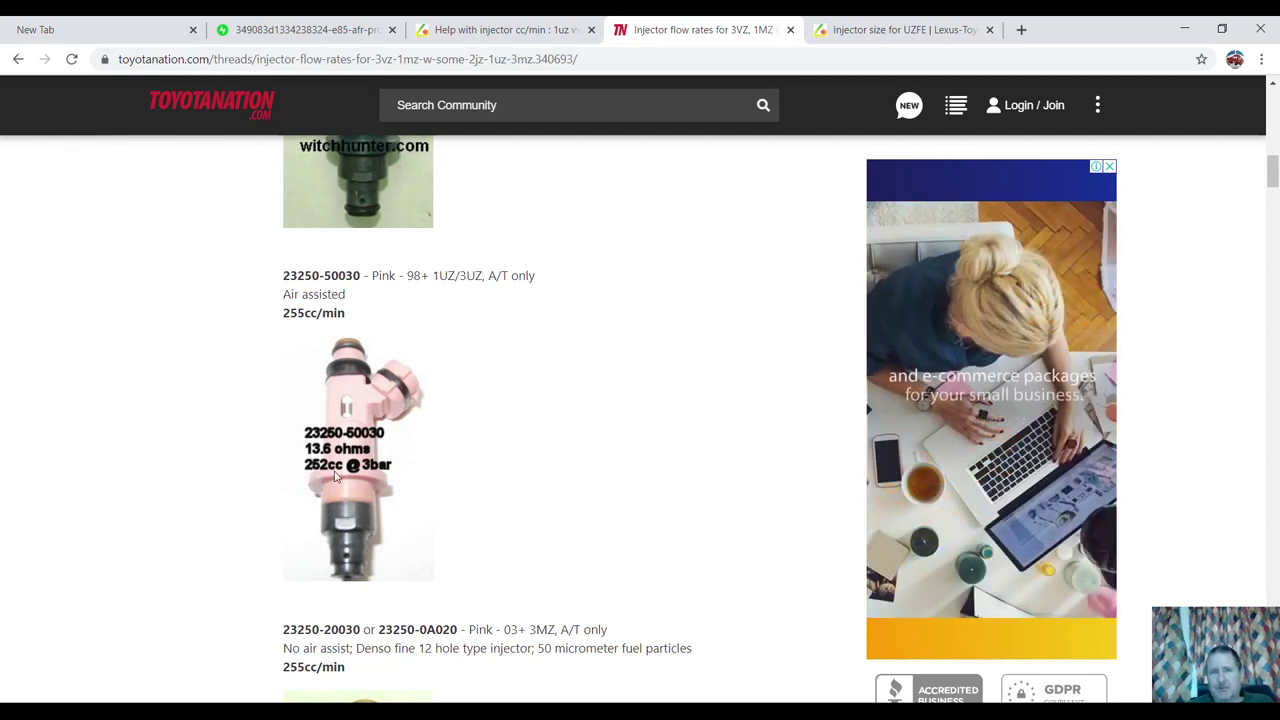
click(495, 34)
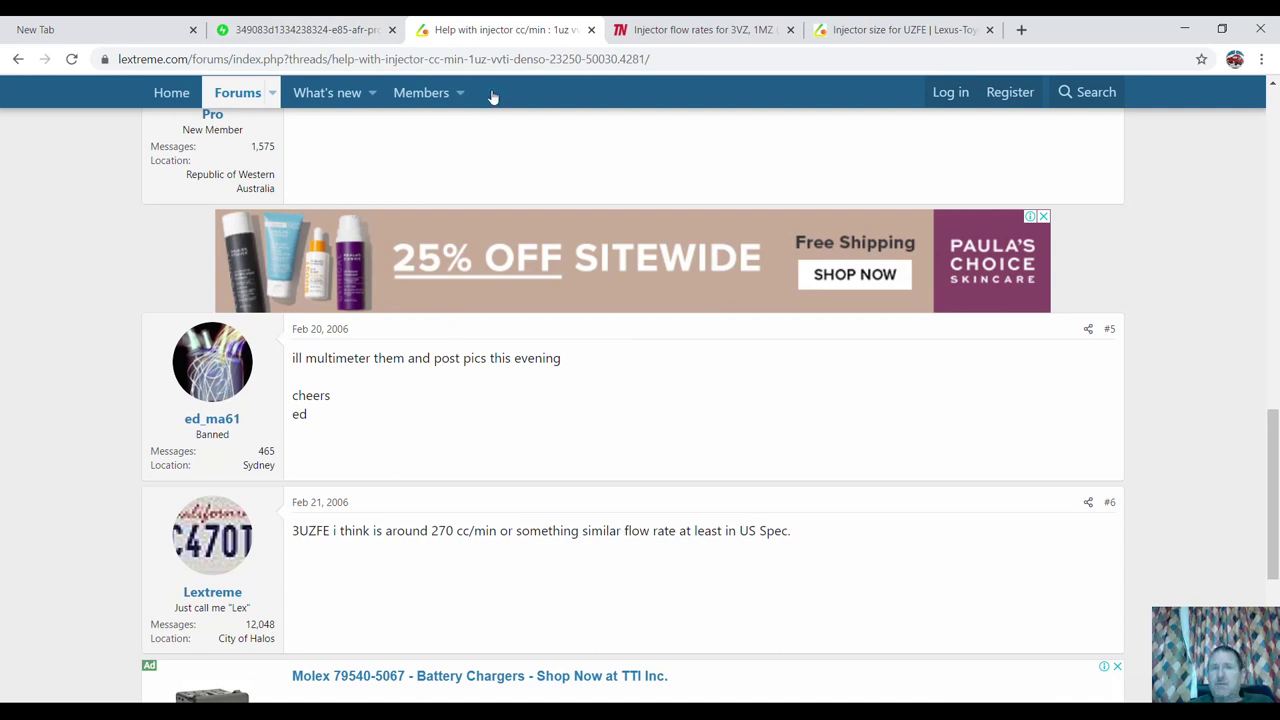
click(308, 36)
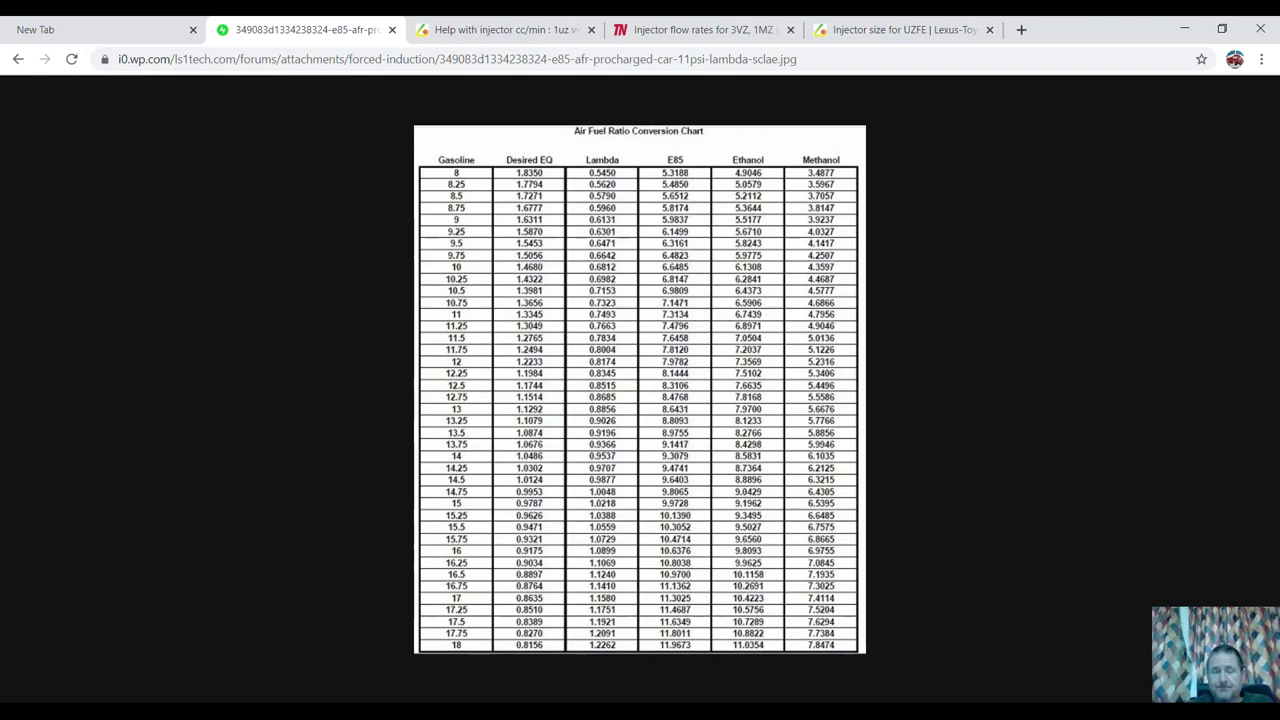
mouse_move(595, 712)
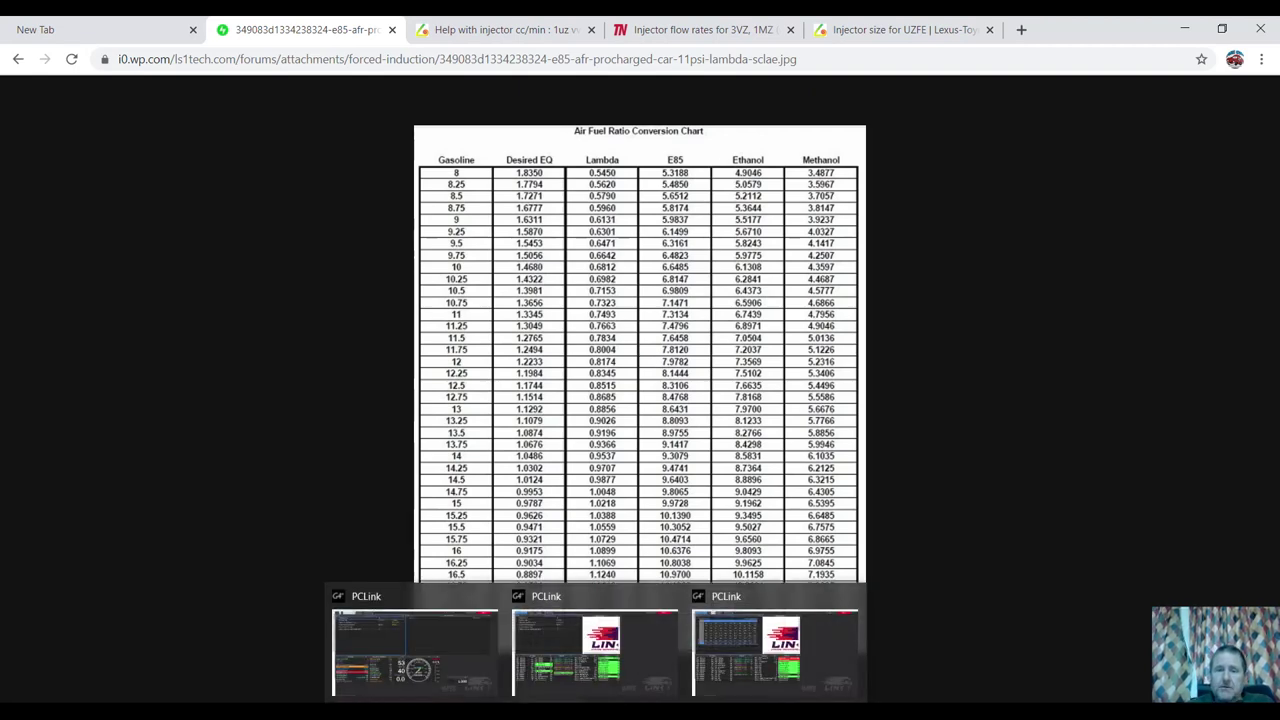
click(440, 621)
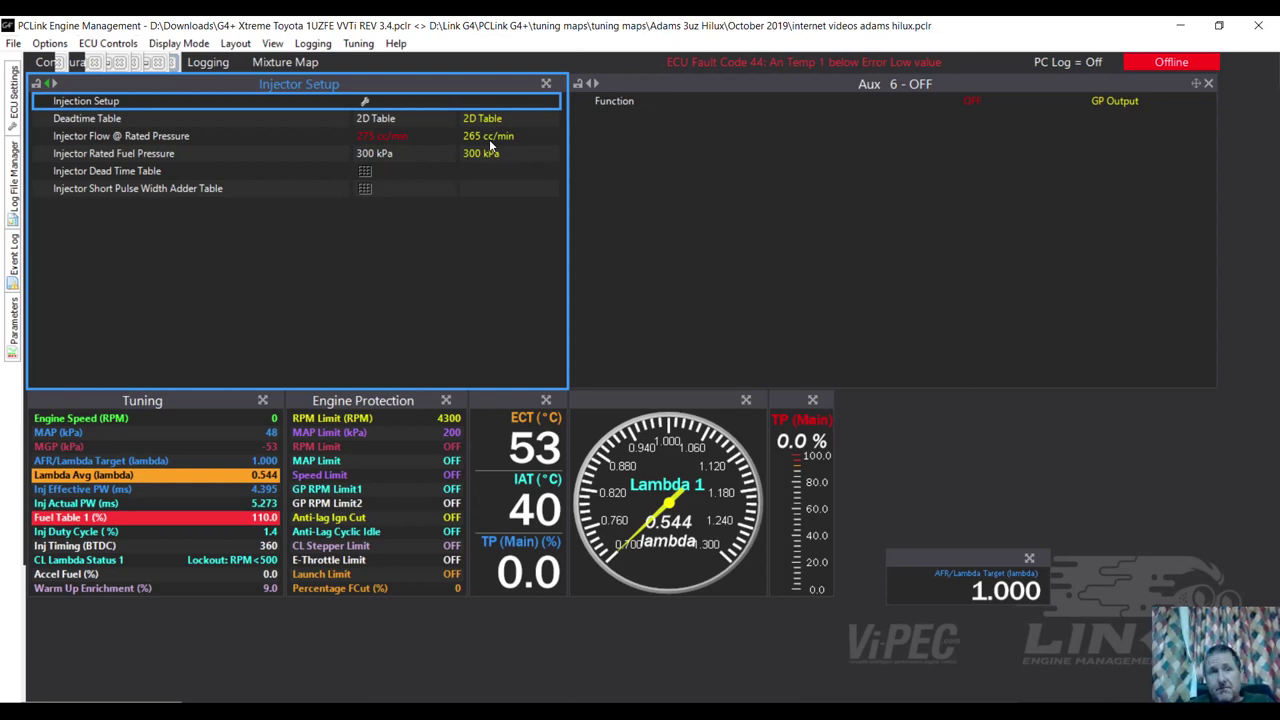
Set Injector Flow @ Rated Pressure of the REV 3.4 map to 265 cc/min
click(377, 138)
key(Return)
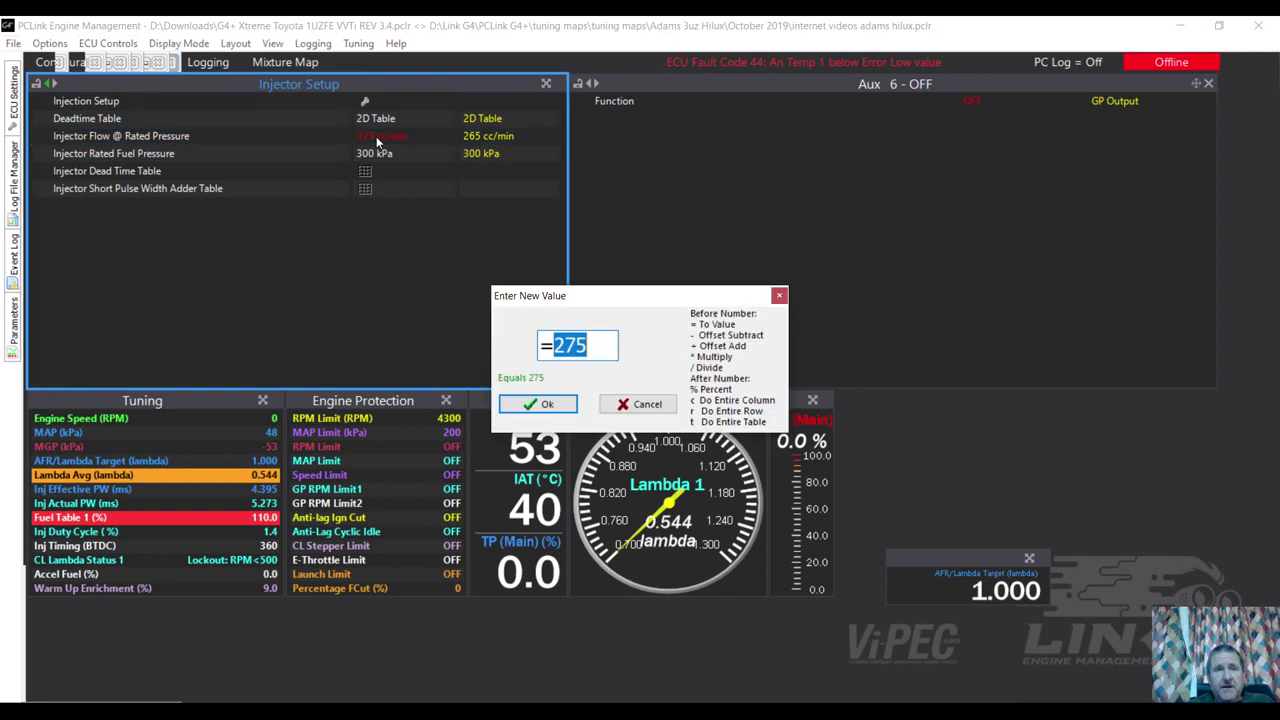
text(265)
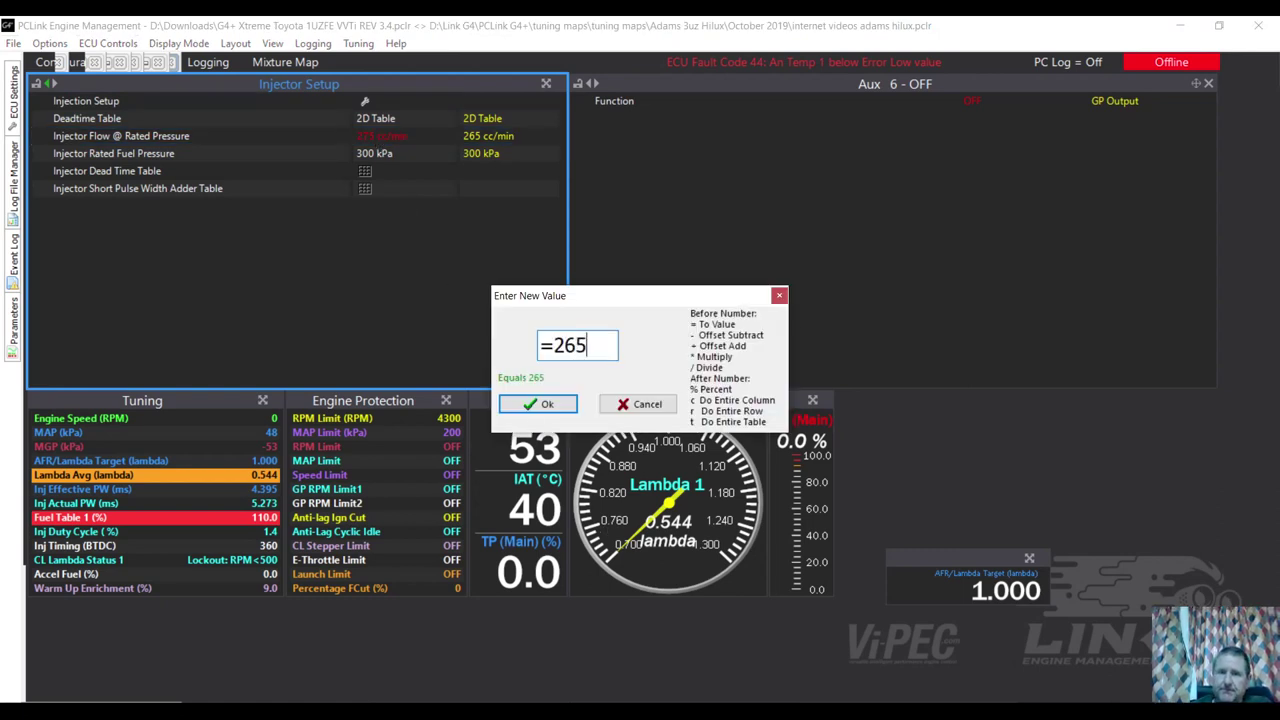
click(545, 405)
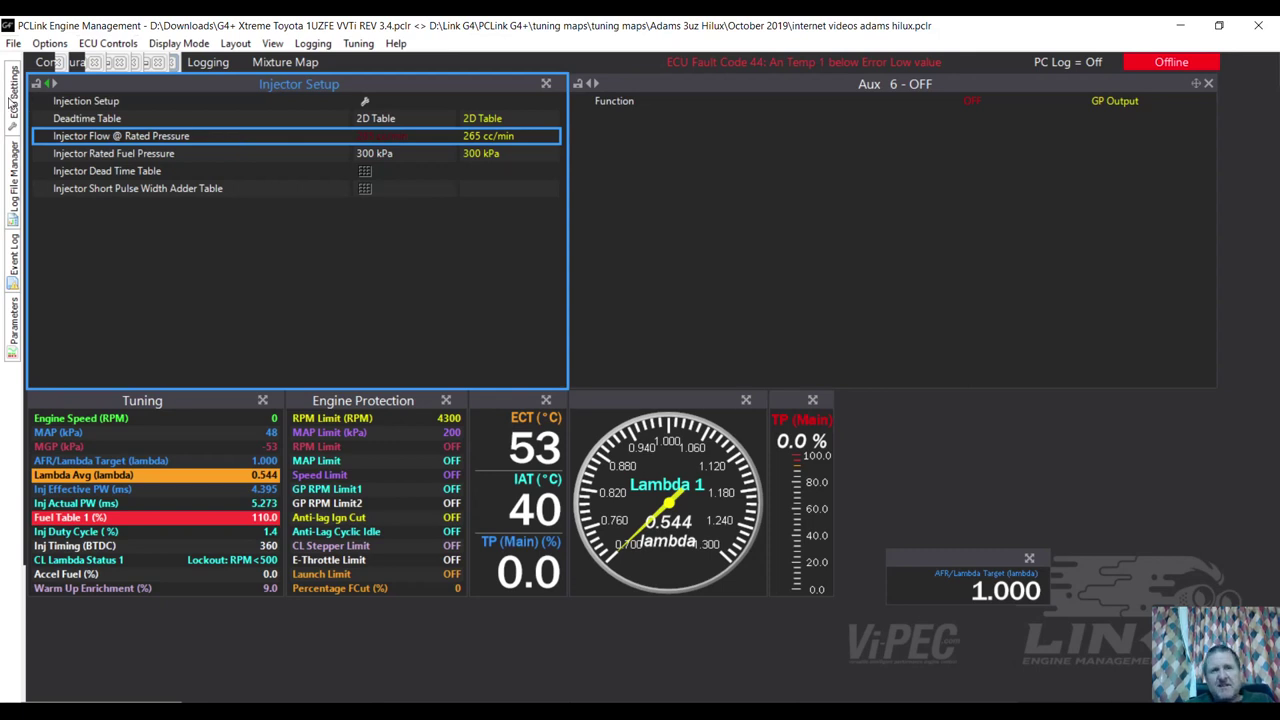
Display Fuel Table 1 and examine both maps' fuel values down to the 0 kPa MGP row
click(12, 100)
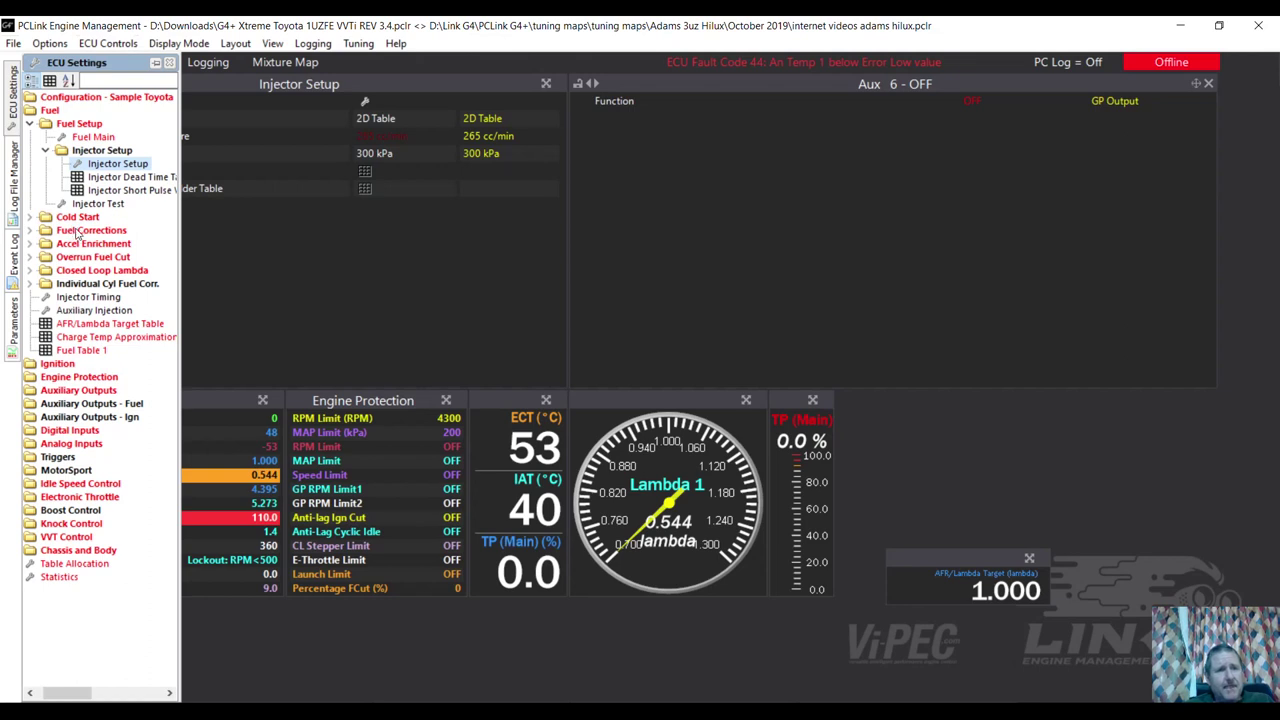
click(78, 232)
click(78, 258)
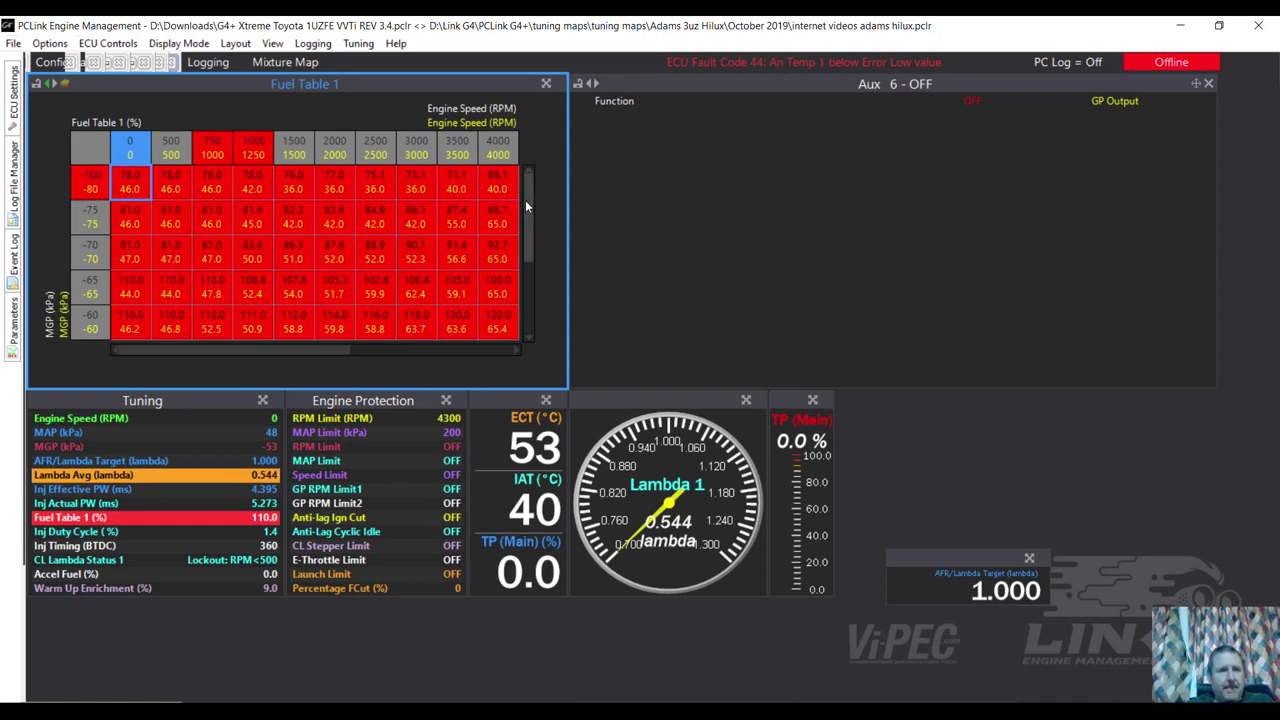
drag(525, 199, 525, 218)
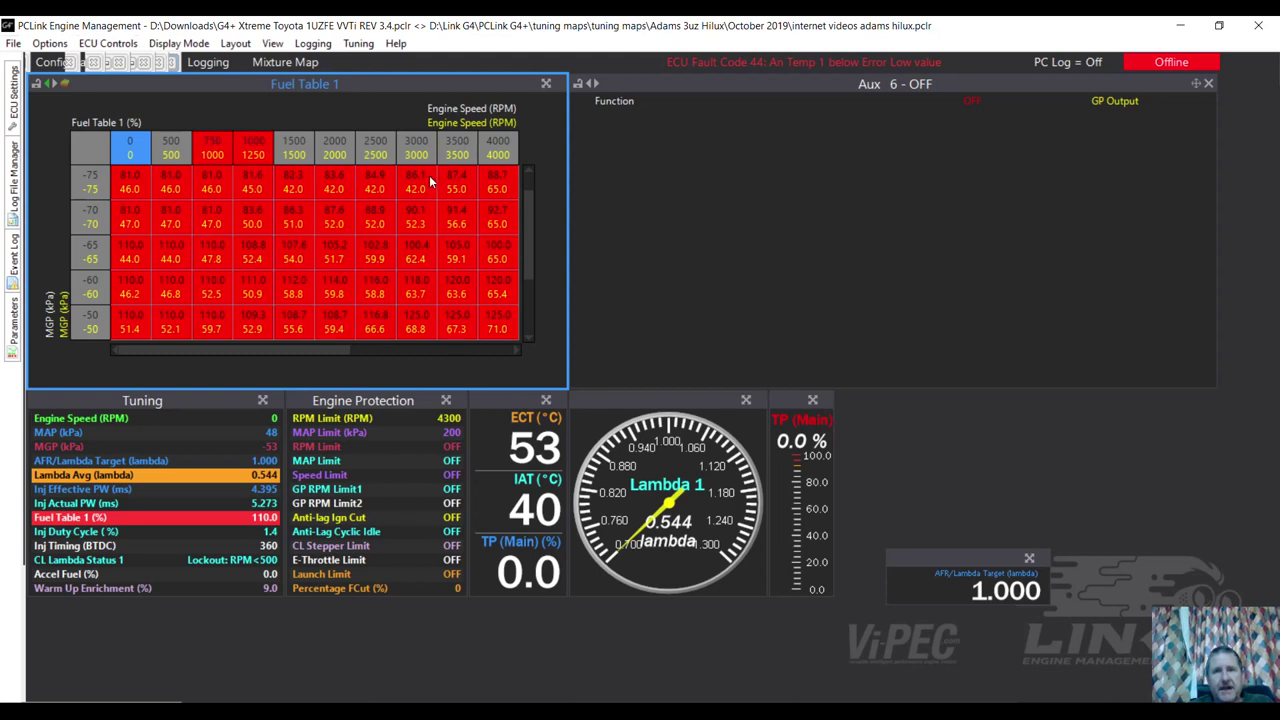
drag(524, 210, 528, 272)
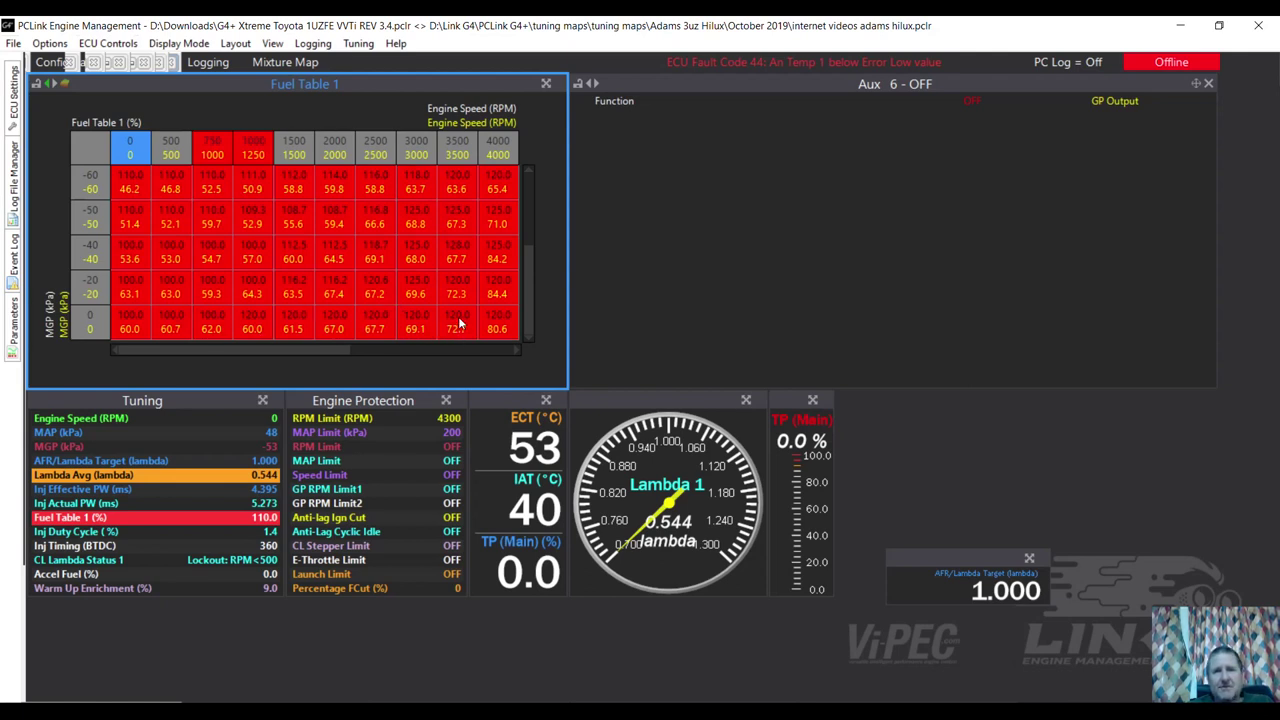
Examine Fuel Table 1 of the compared maps across the engine speed range to 7500 RPM, and view the base map's Fuel Table 1
drag(268, 348, 467, 353)
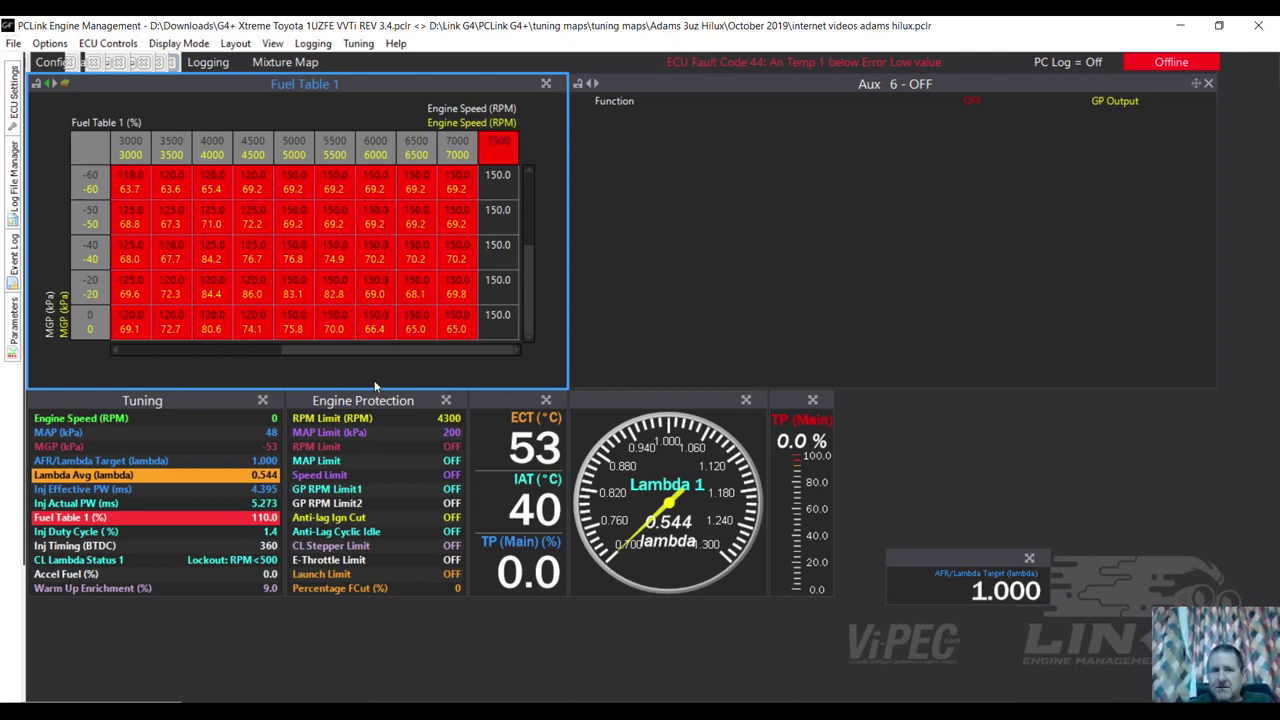
drag(371, 352, 136, 368)
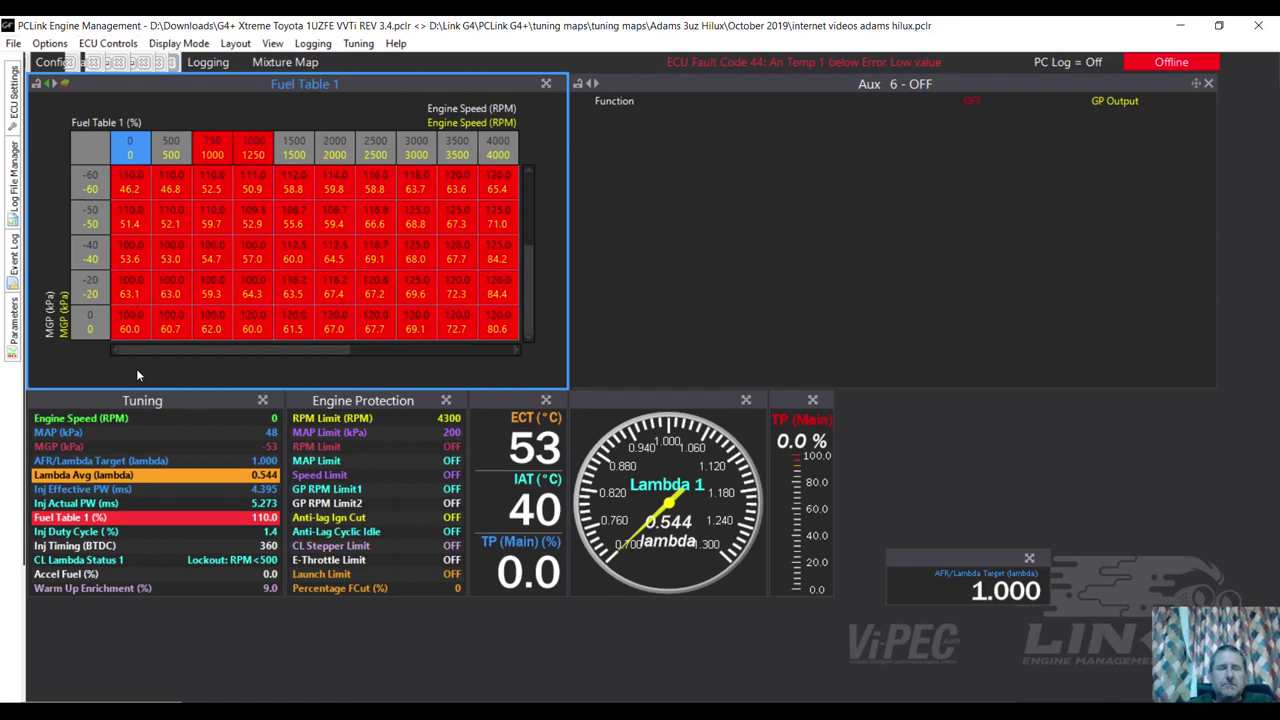
click(595, 712)
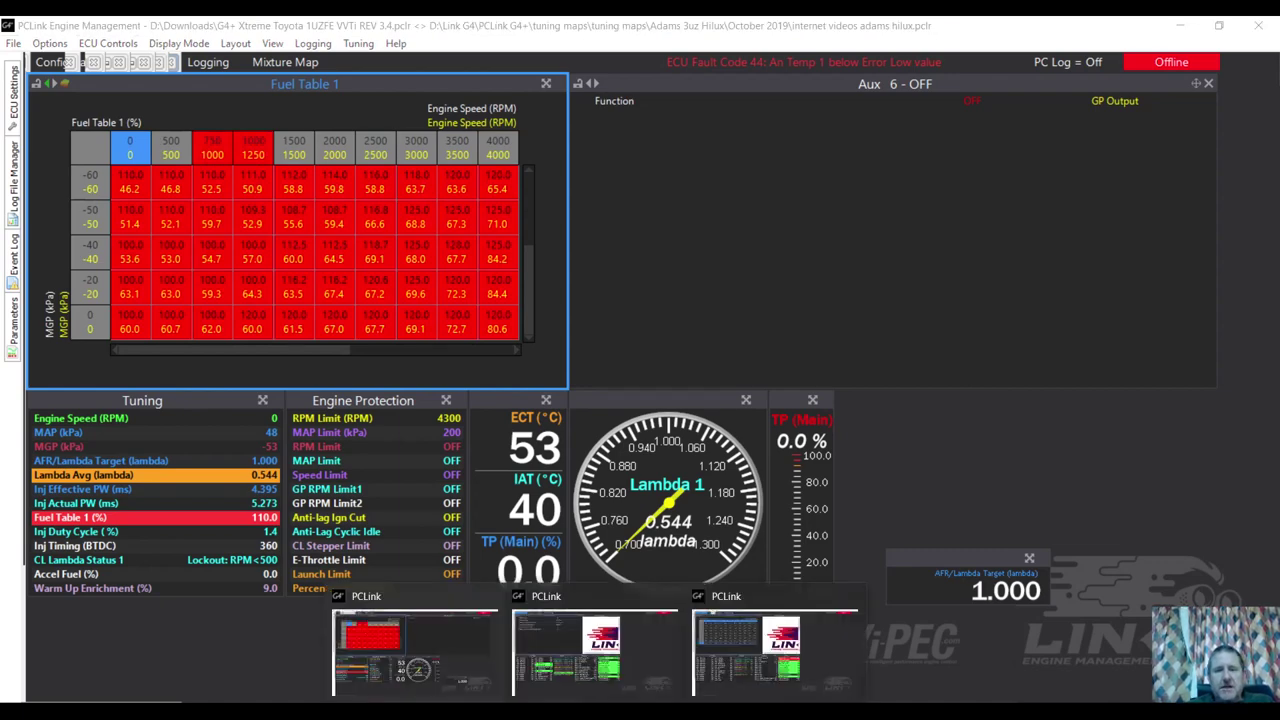
click(760, 675)
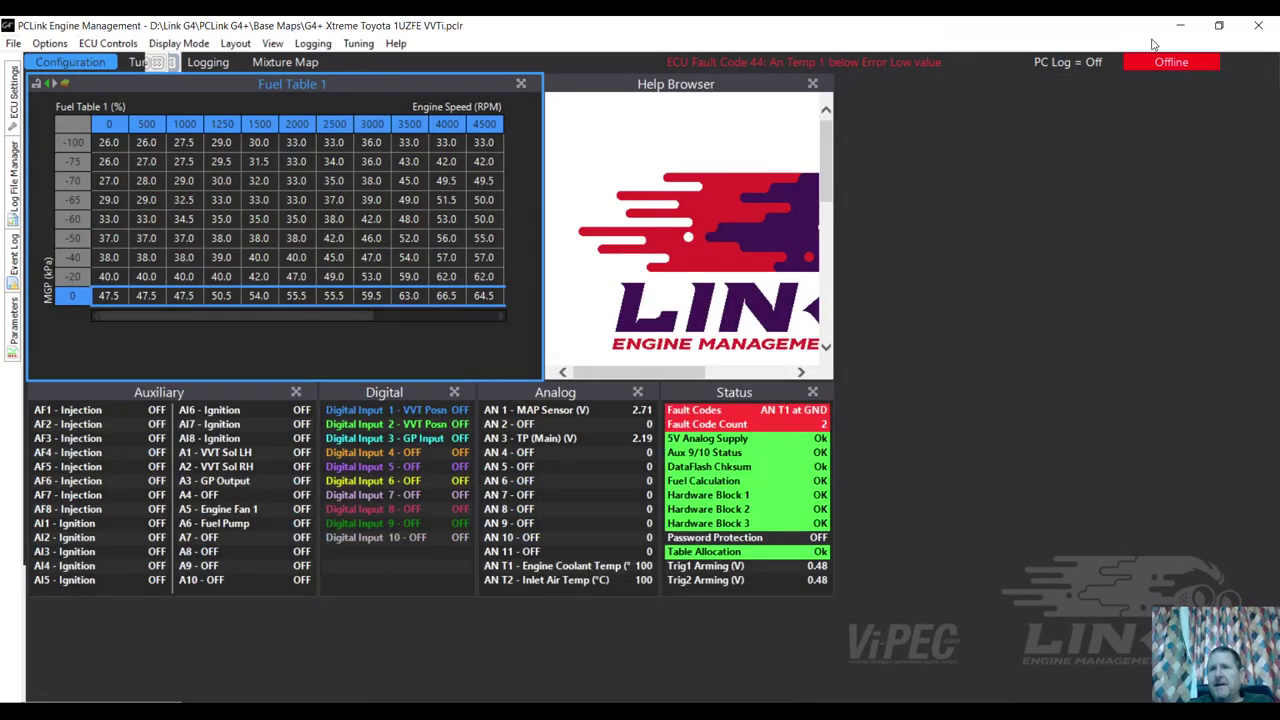
Minimize the open map and browser windows to reach the desktop and start another PCLink G4+ instance
click(1181, 25)
click(1185, 25)
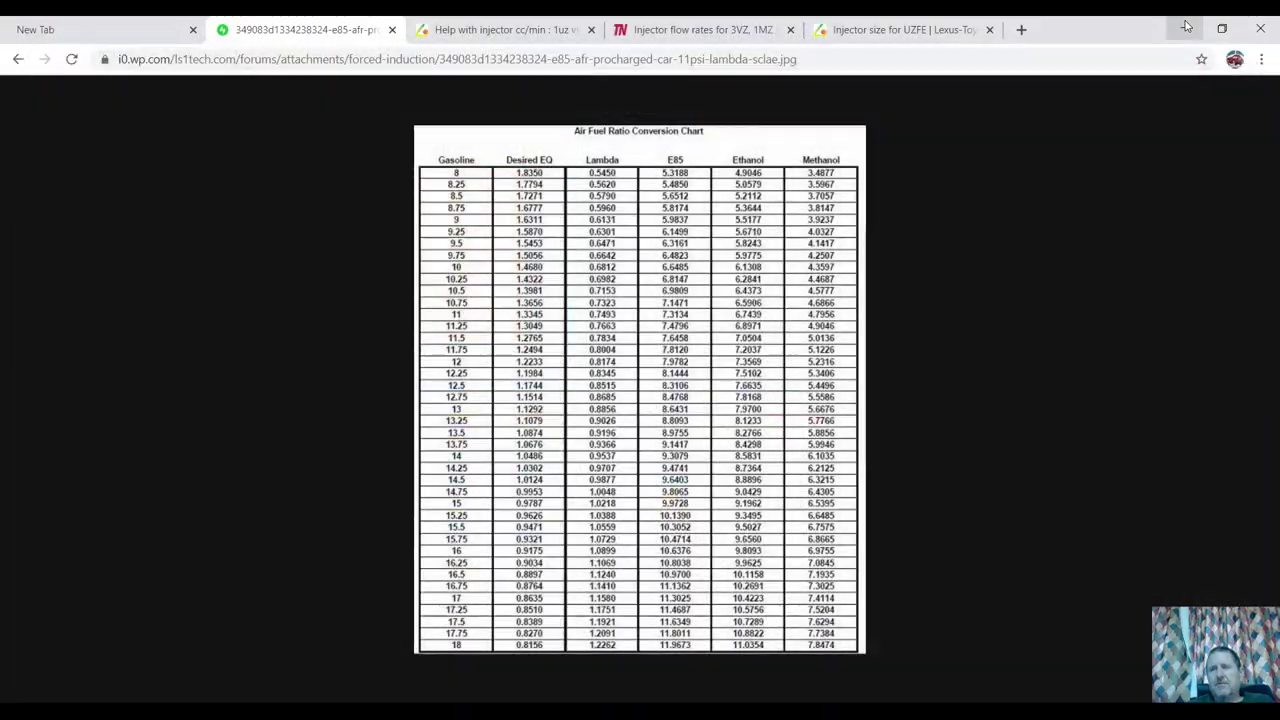
click(1185, 25)
click(1185, 25)
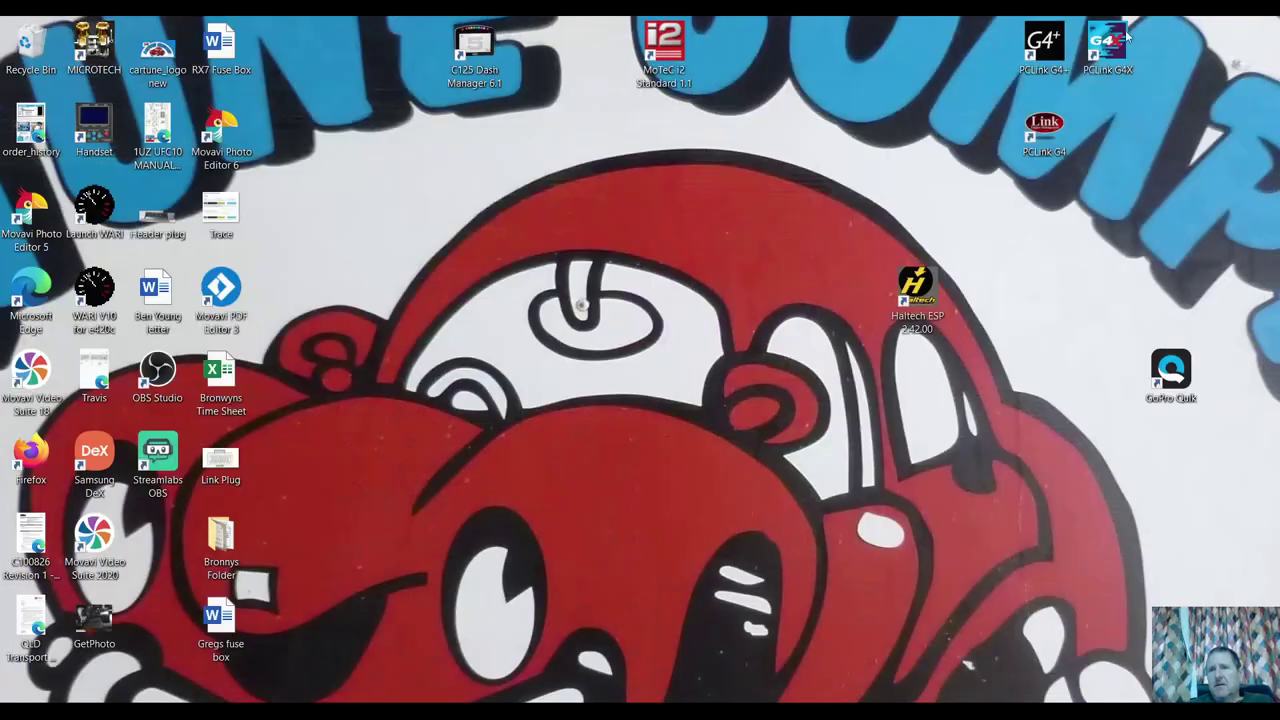
double_click(1052, 52)
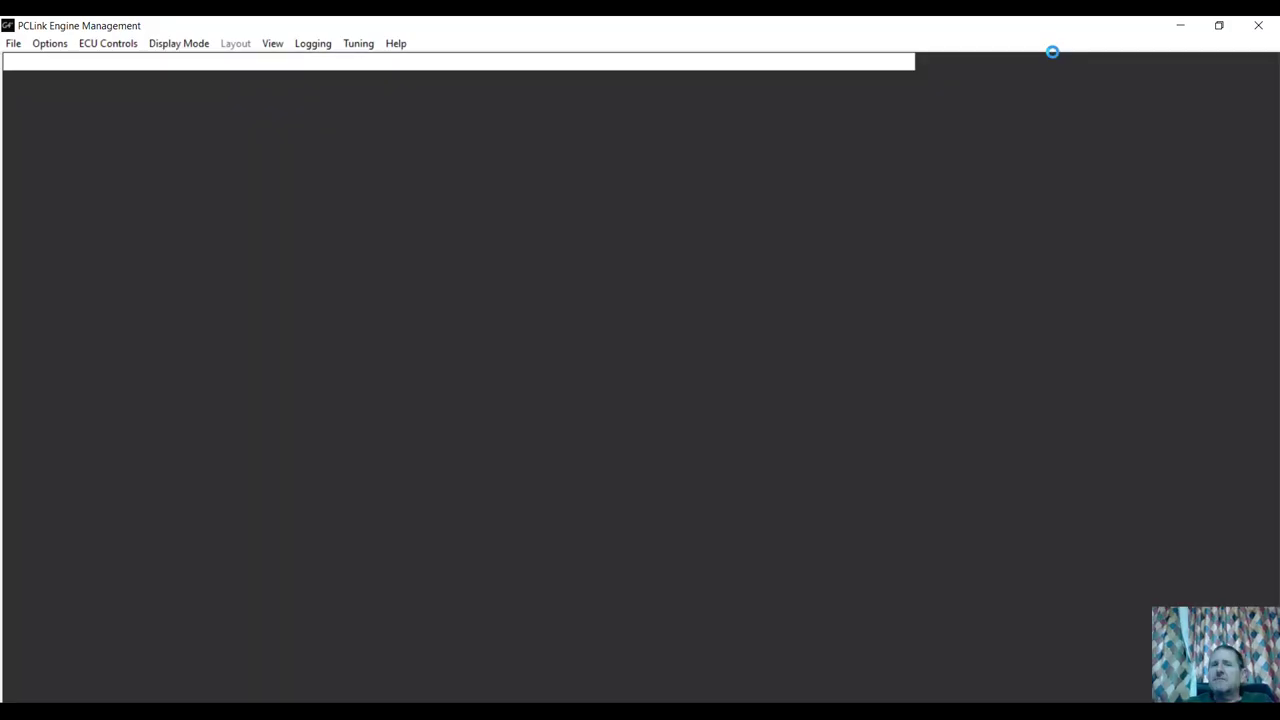
Open the log file Driving Operating Conditions from the Downloads folder
click(313, 44)
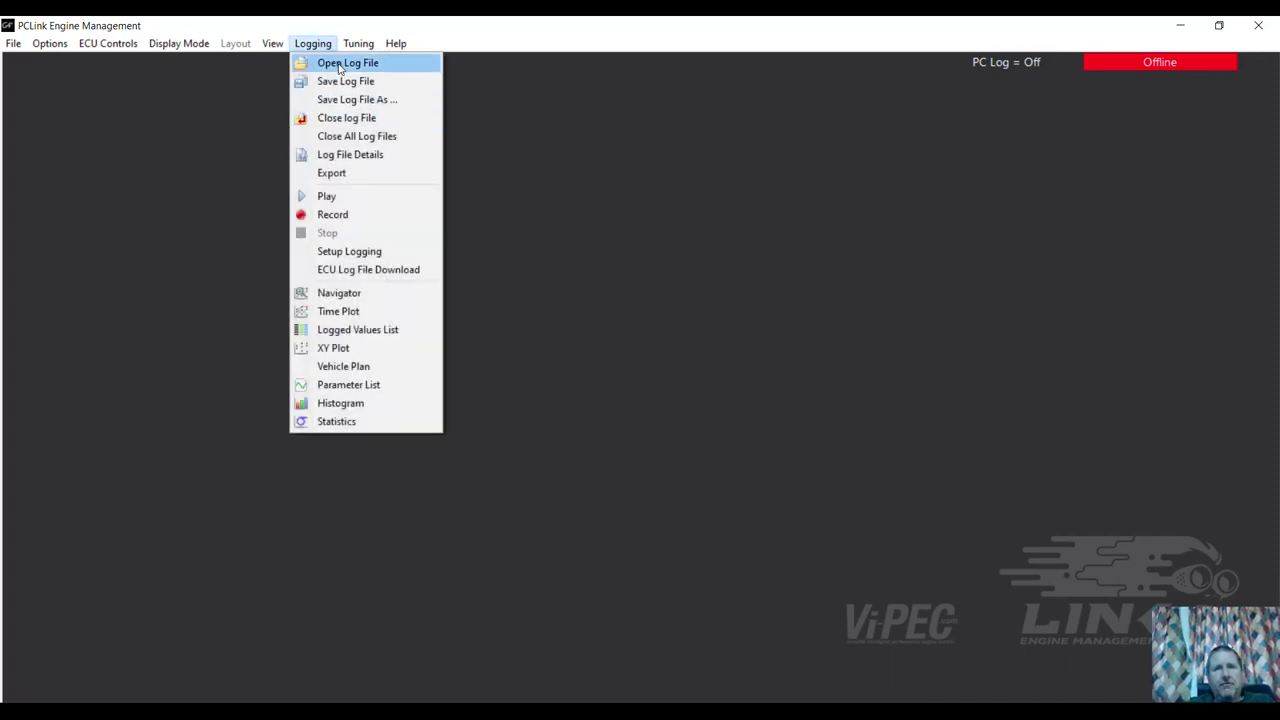
click(338, 63)
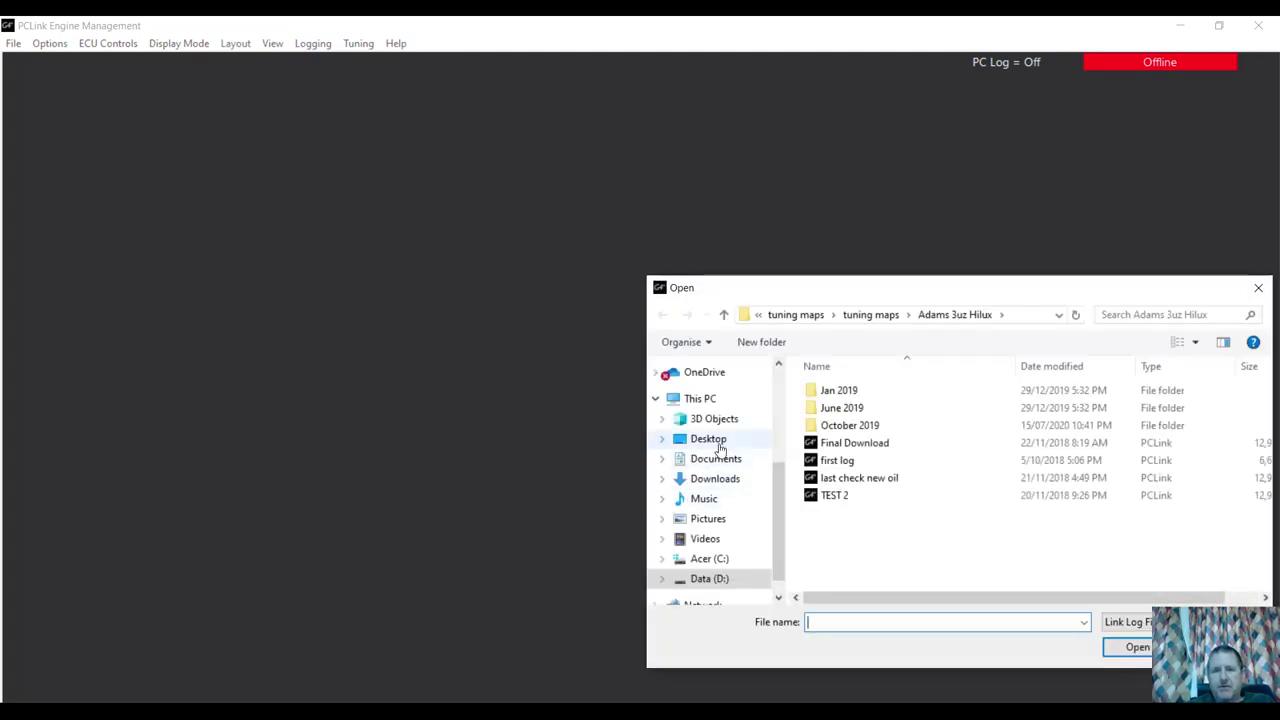
click(713, 478)
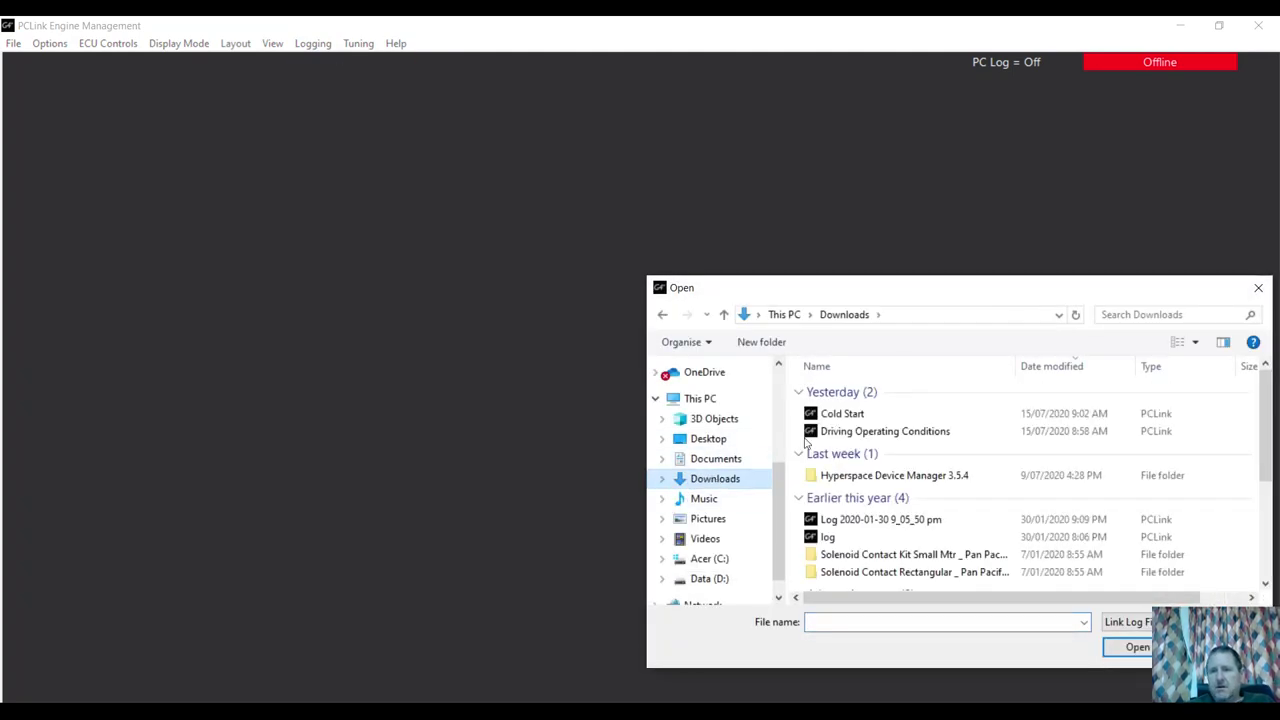
click(857, 431)
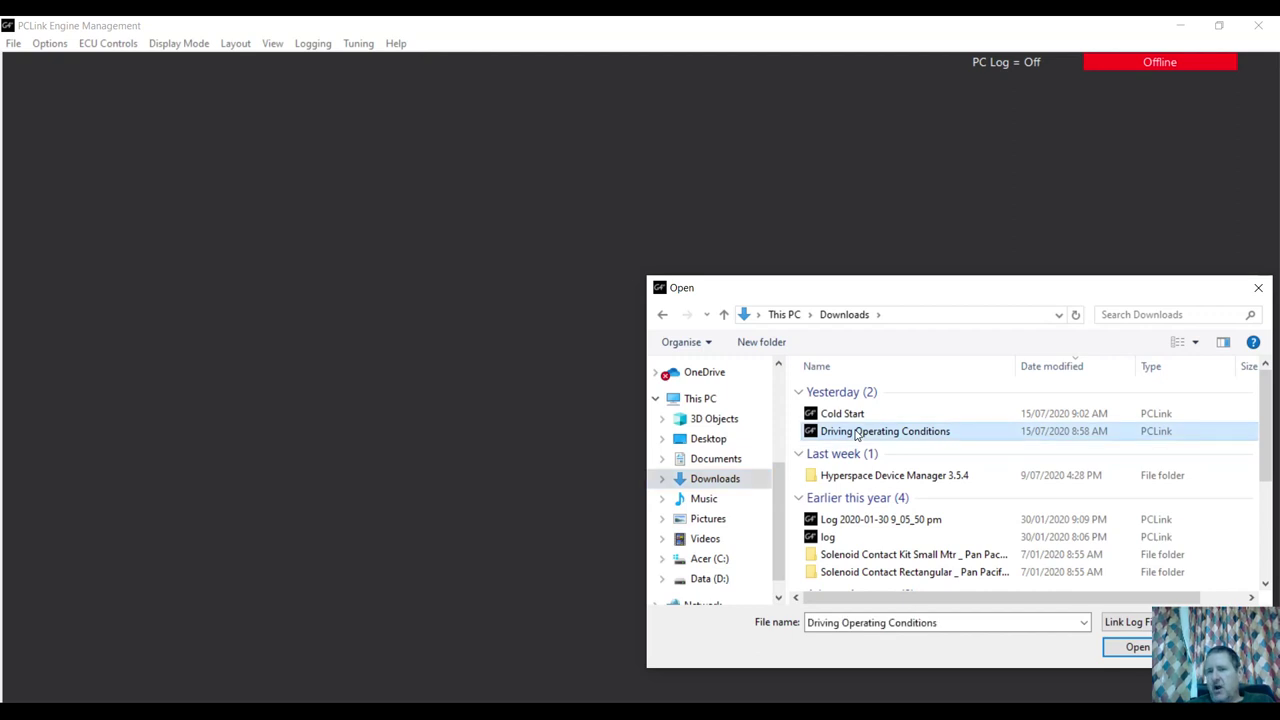
click(1137, 647)
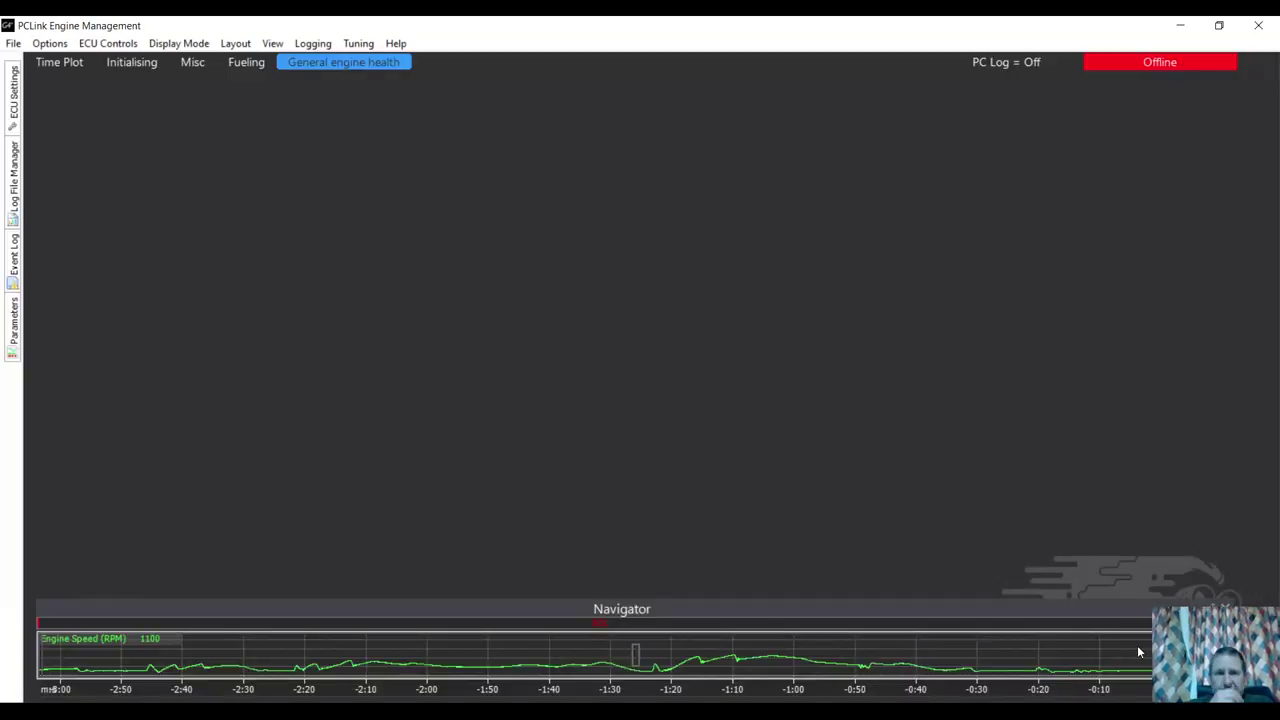
Display the log's Fueling time plot and examine Lambda 1 against engine speed, MAP and throttle position around the -1:15 mark
click(245, 62)
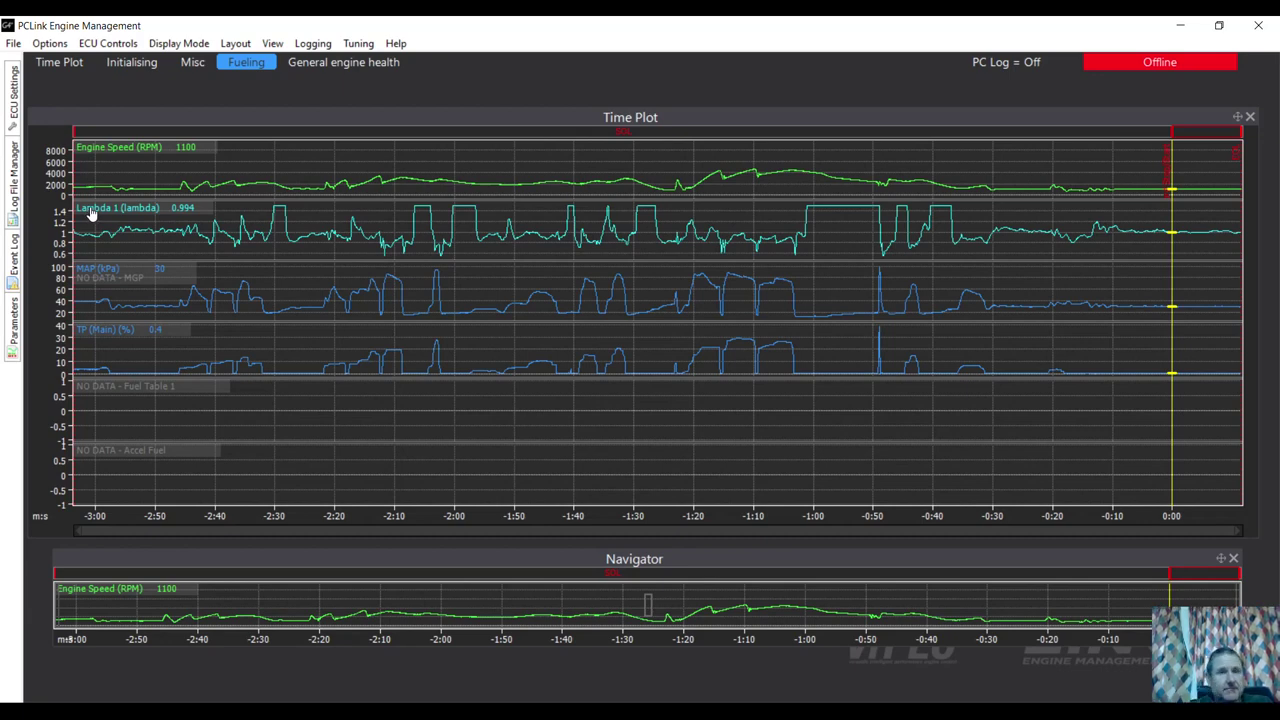
click(465, 218)
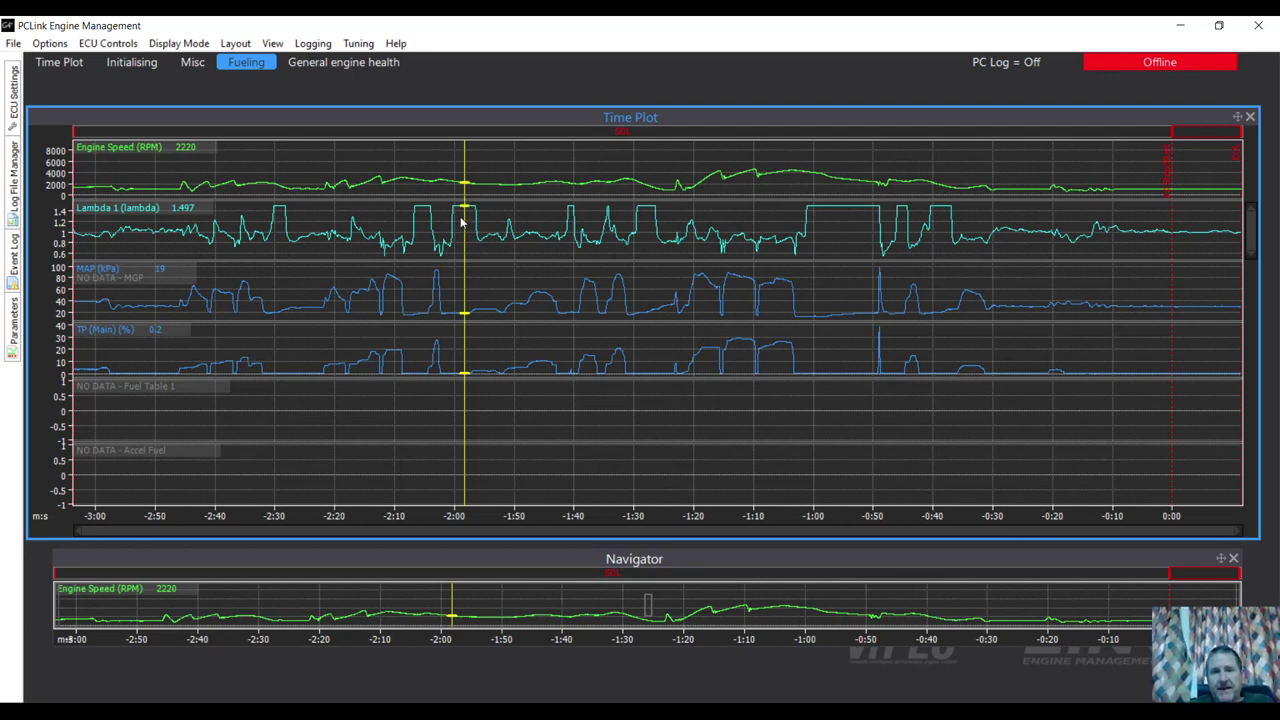
click(720, 255)
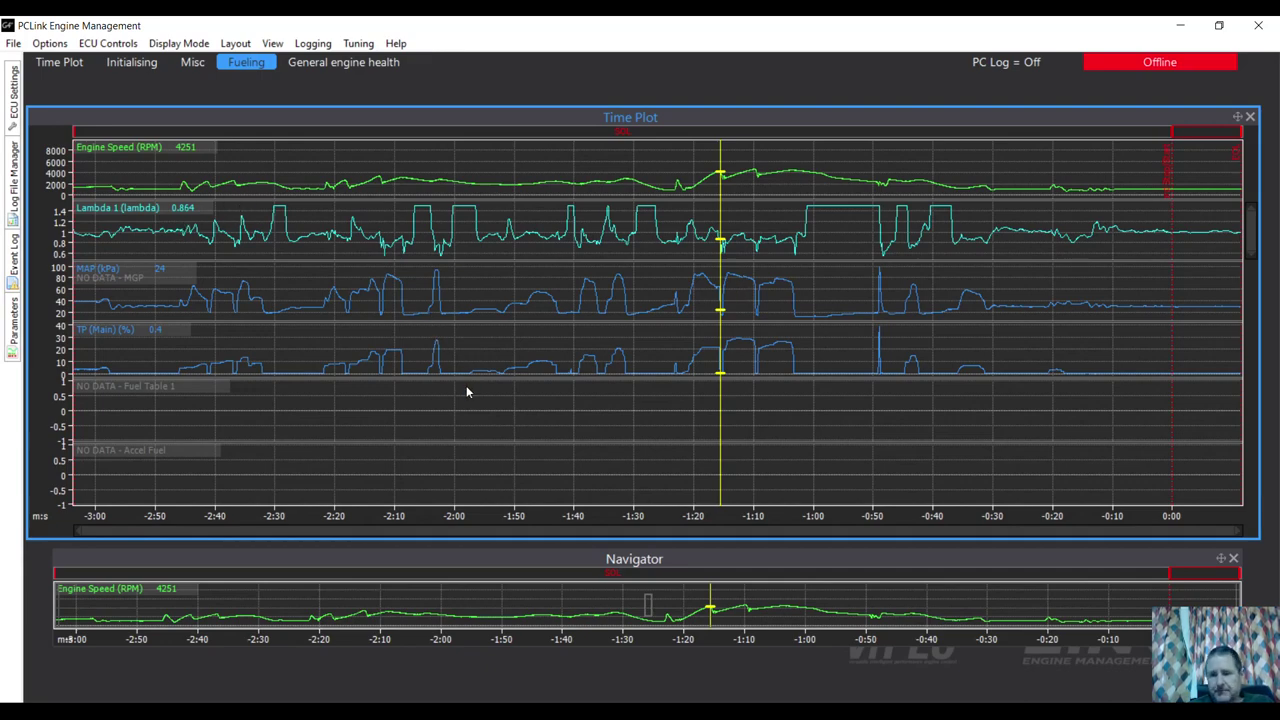
scroll(465, 391, up, 5)
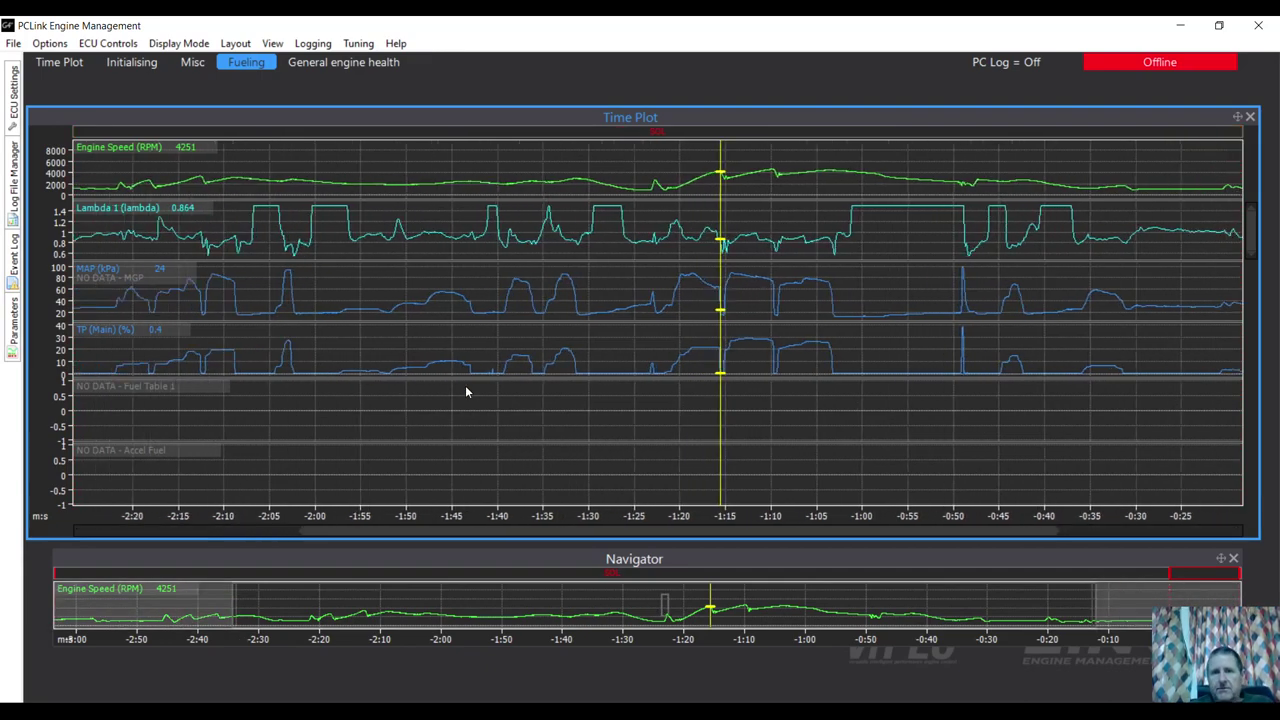
scroll(465, 391, up, 2)
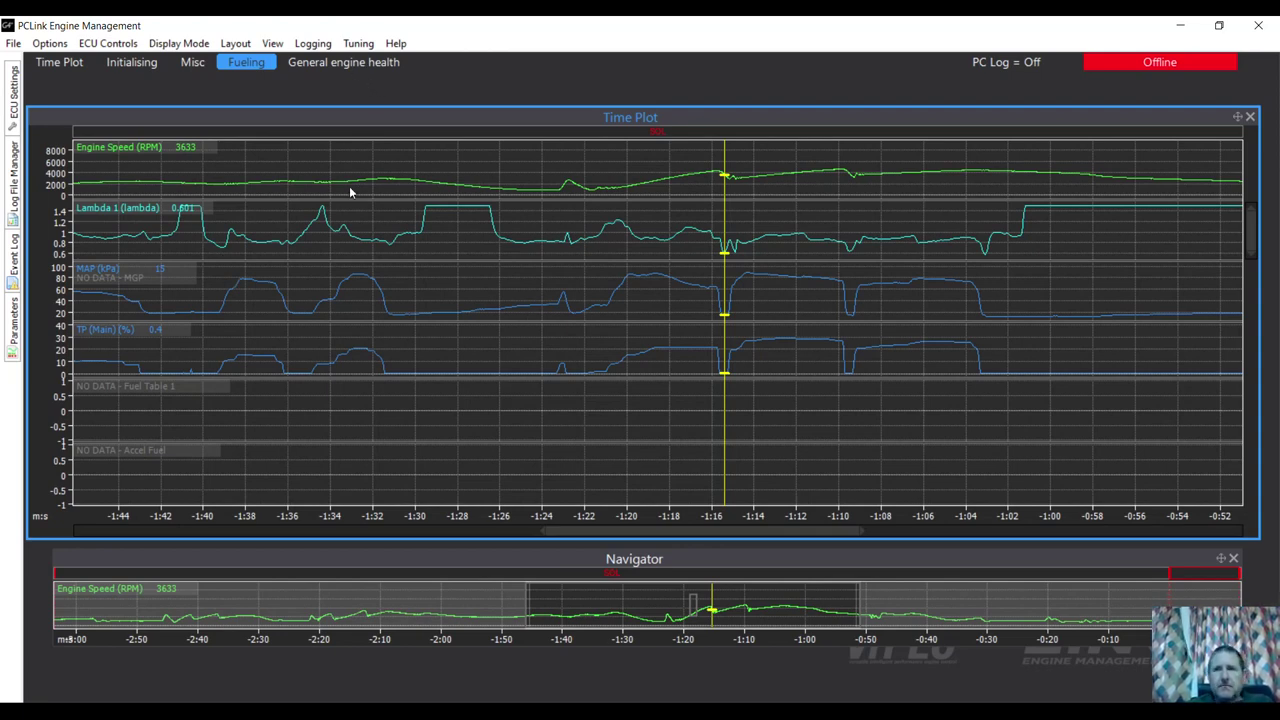
Display the log's Misc page and review which parameters were logged, including the Parameter List properties
click(192, 62)
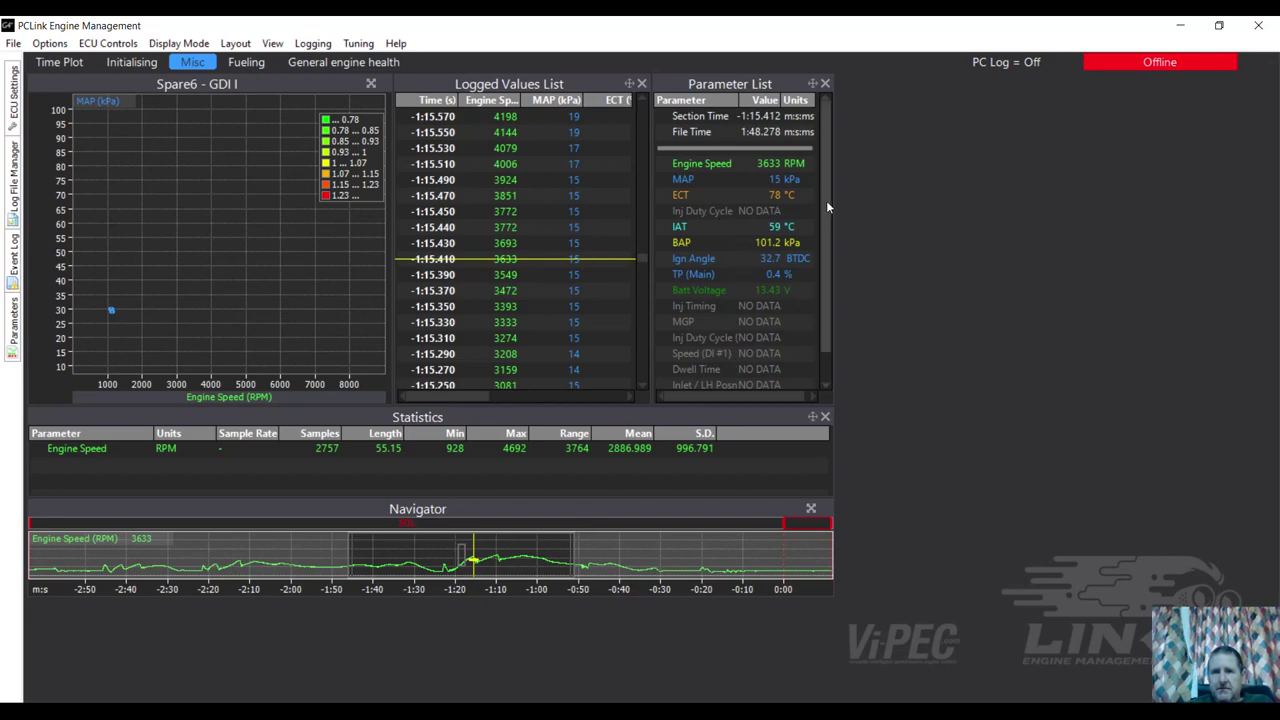
scroll(826, 205, down, 1)
click(759, 307)
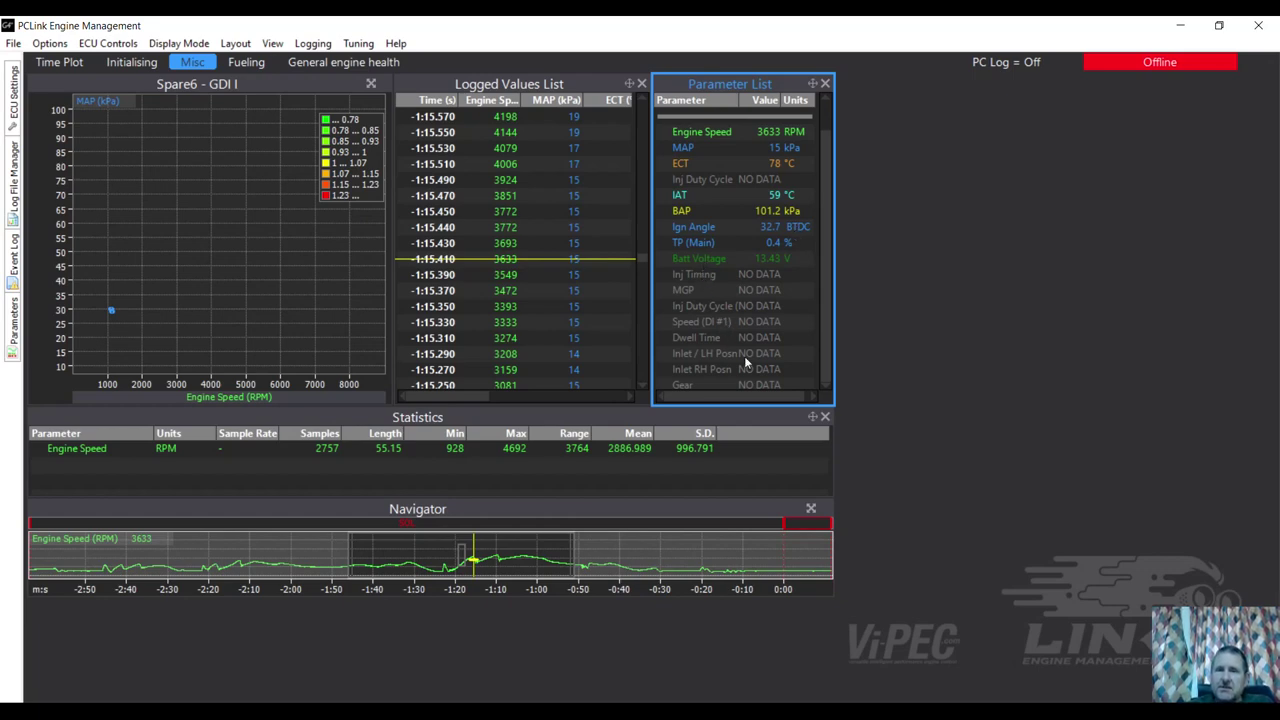
right_click(756, 156)
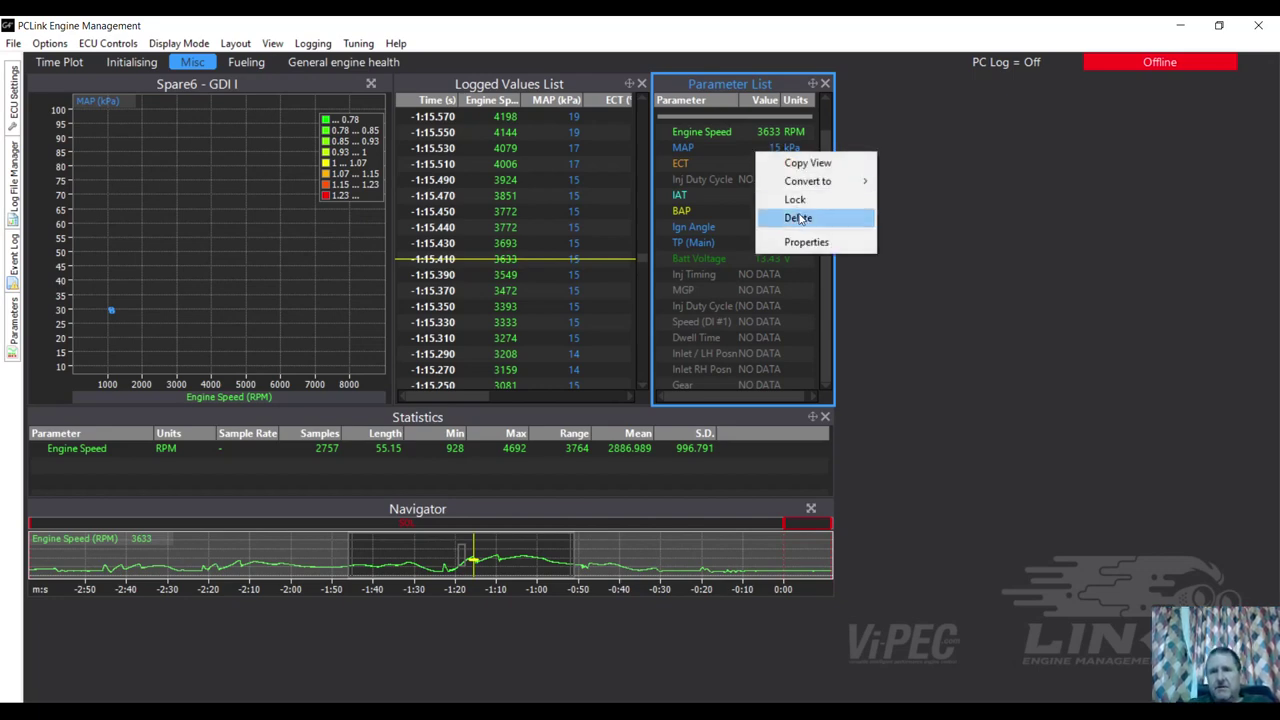
click(808, 243)
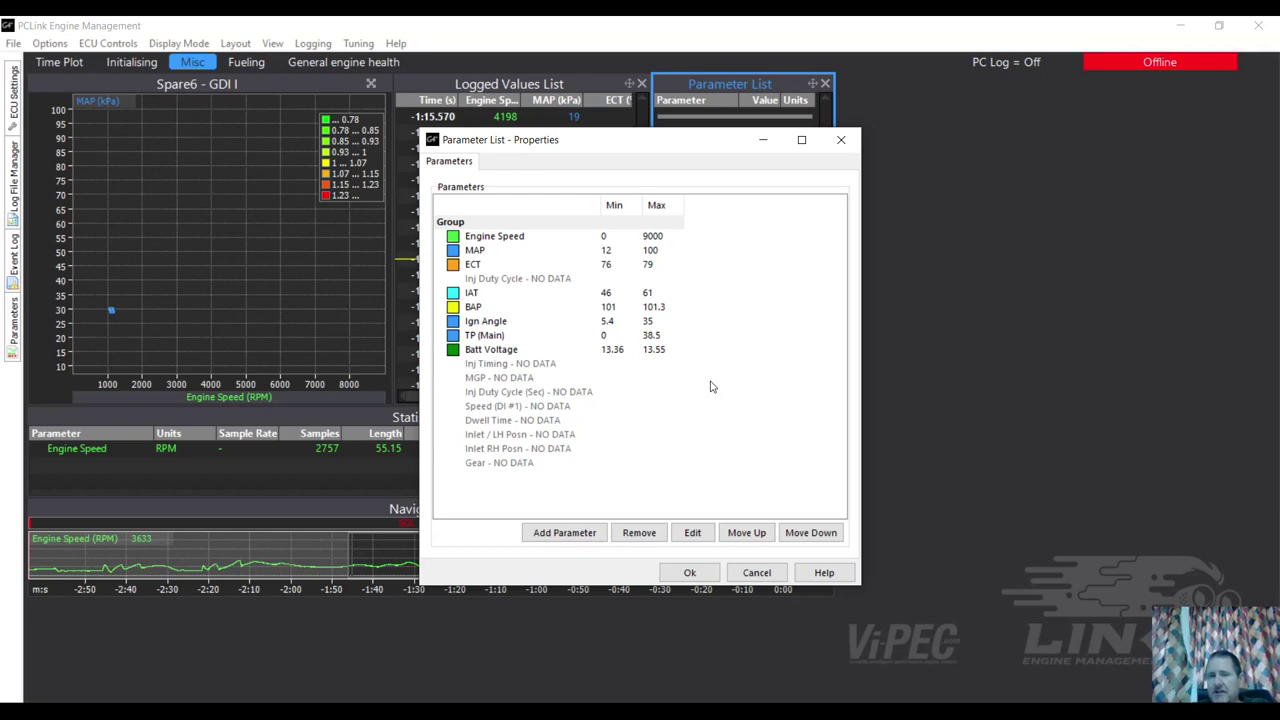
click(685, 572)
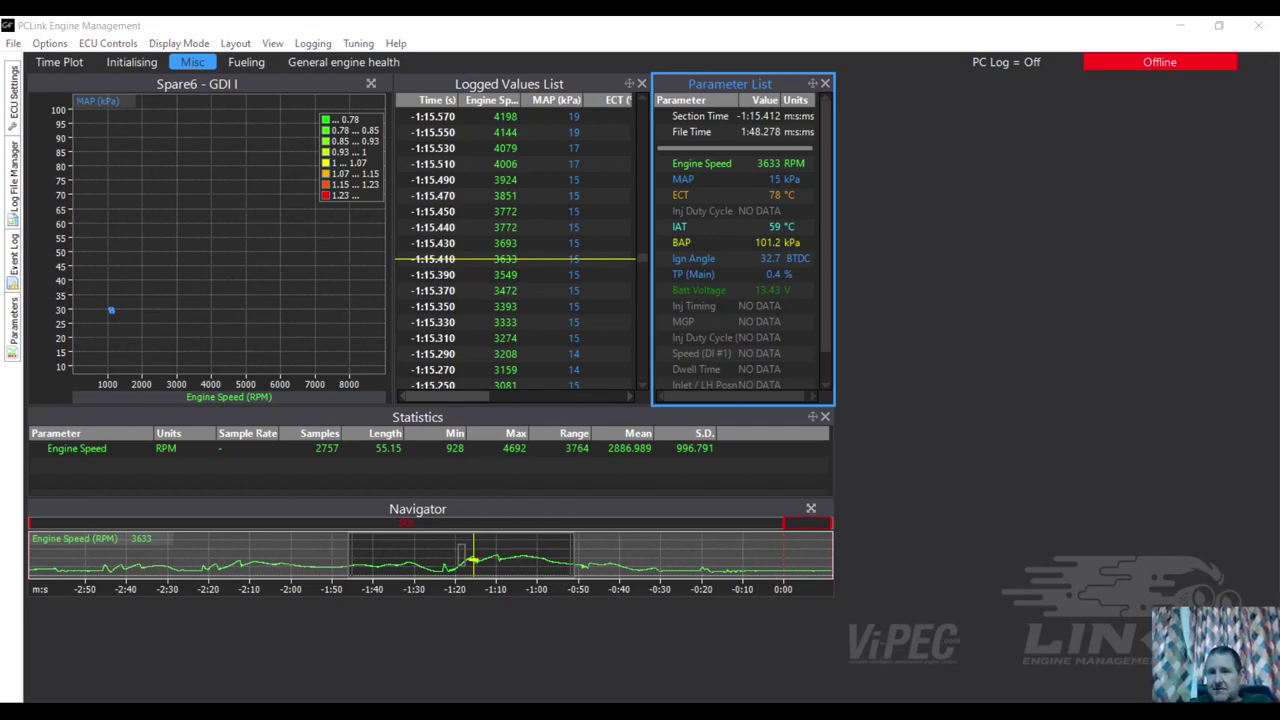
Check the REV 3.4 map window, return to the log's Fueling plot and examine lambda at about -1:21 and -1:11
click(340, 642)
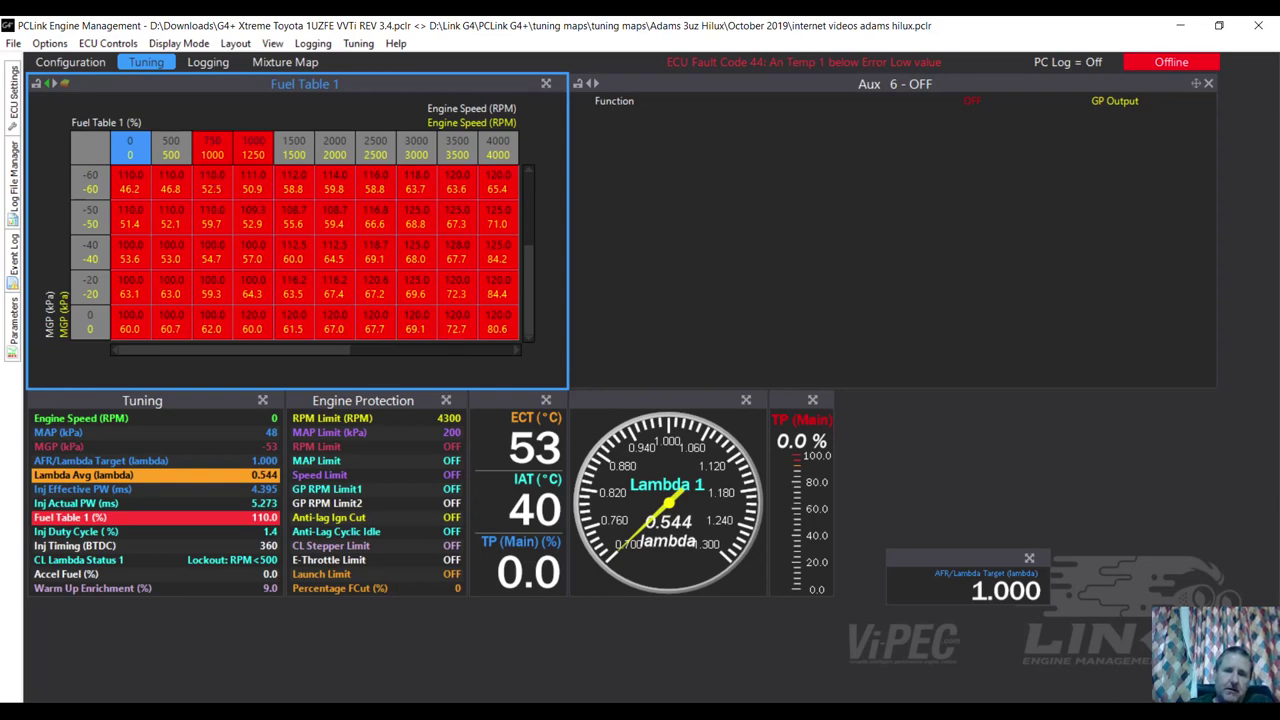
click(853, 650)
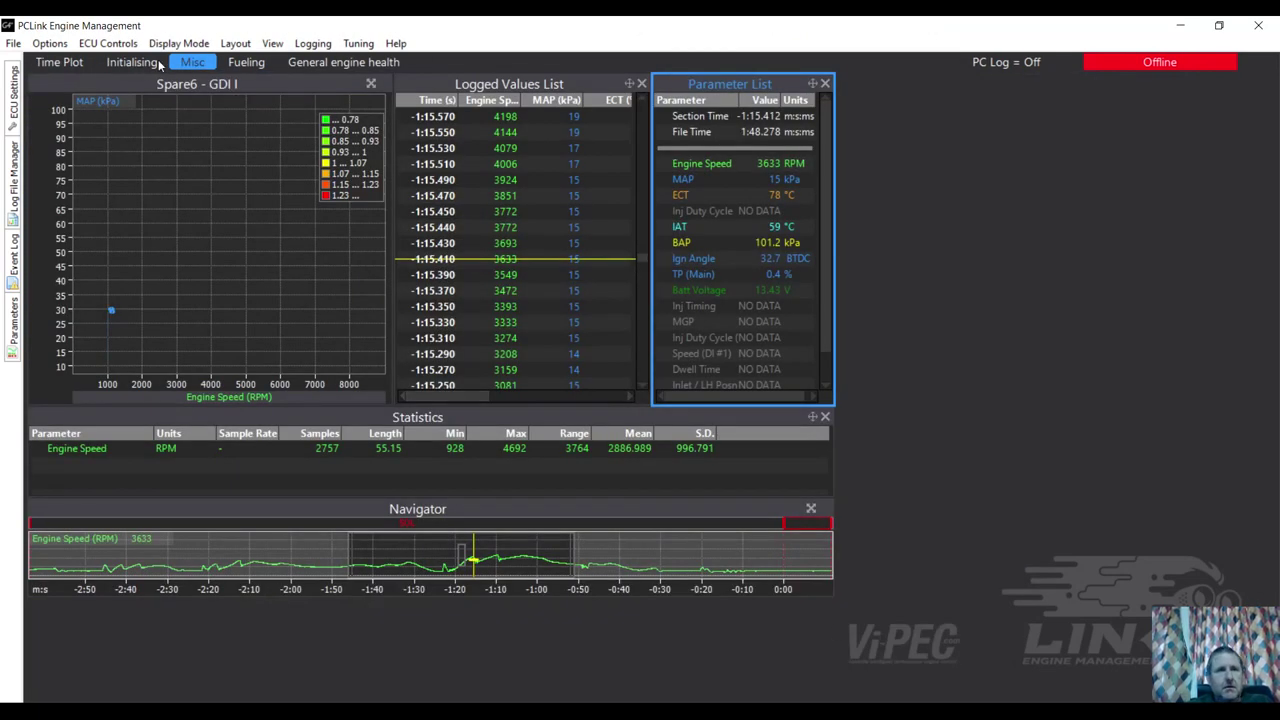
click(258, 64)
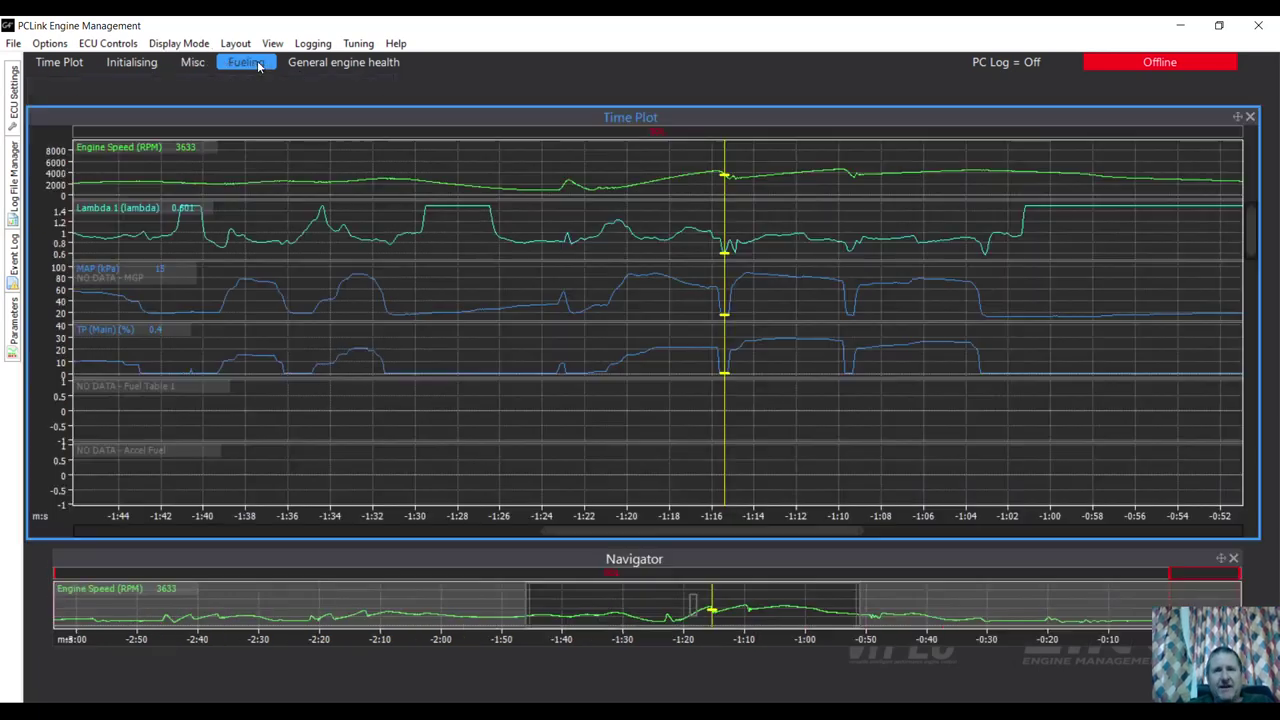
click(609, 247)
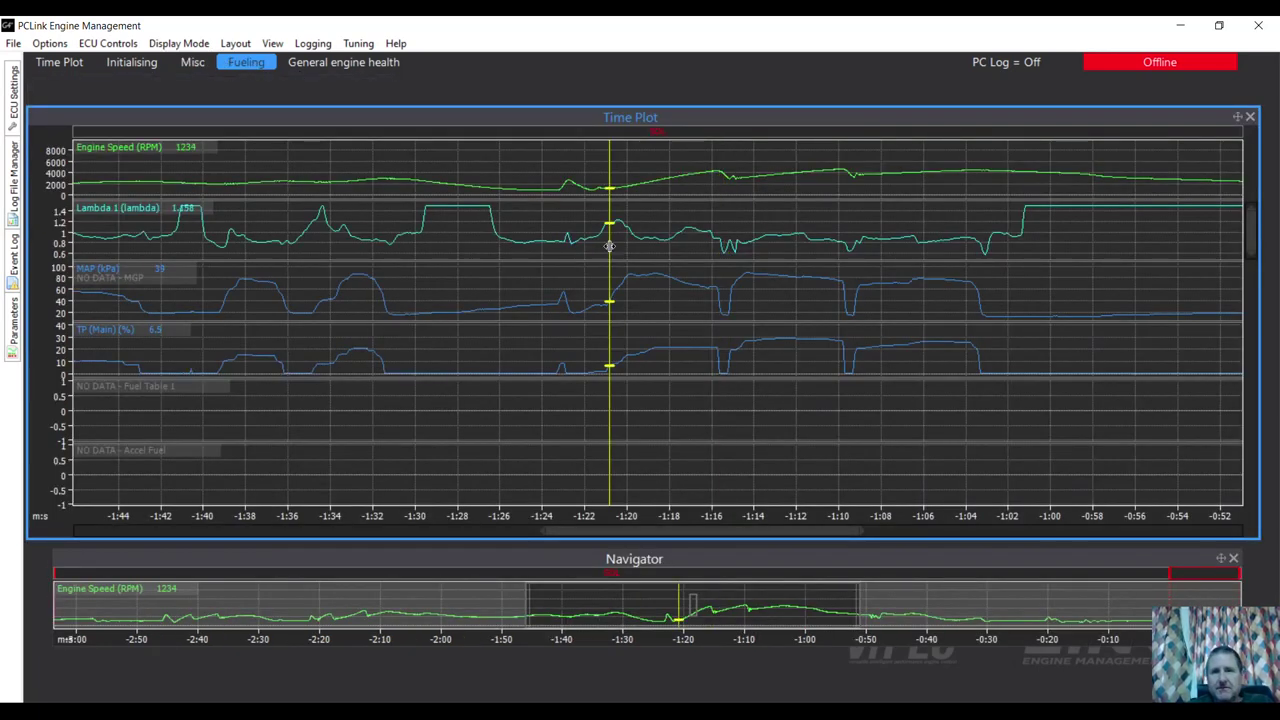
click(829, 192)
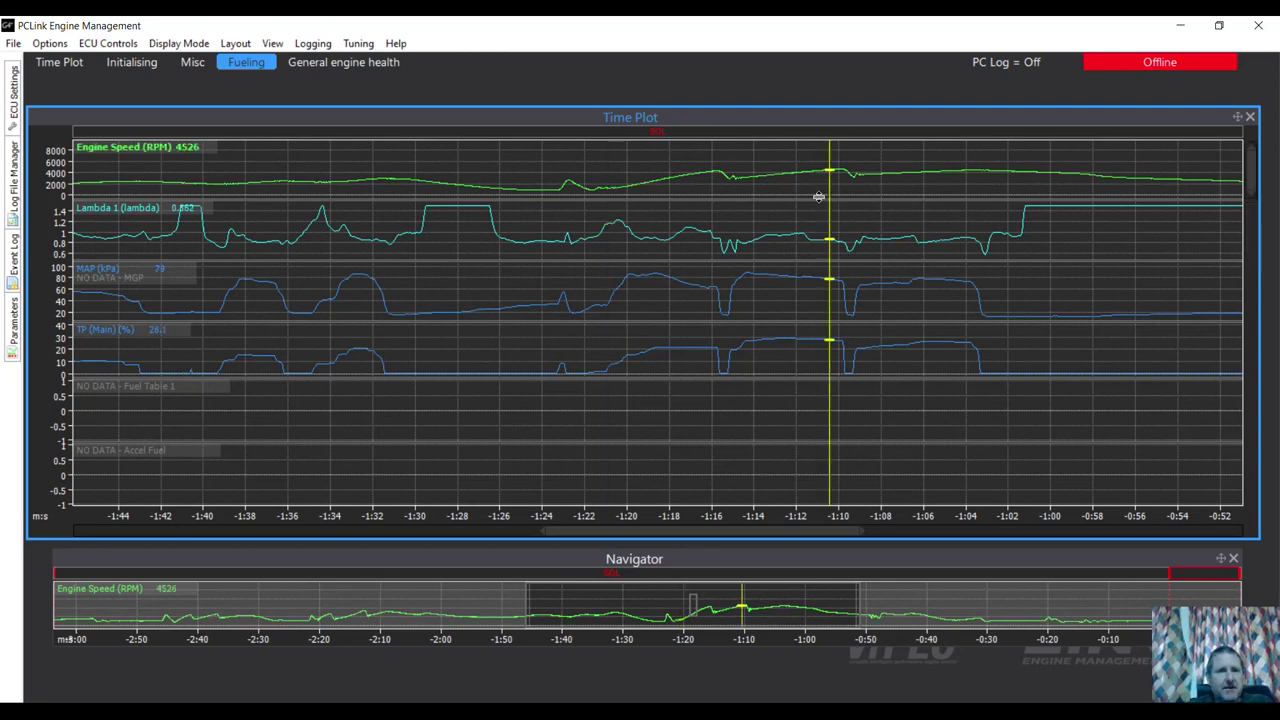
click(821, 193)
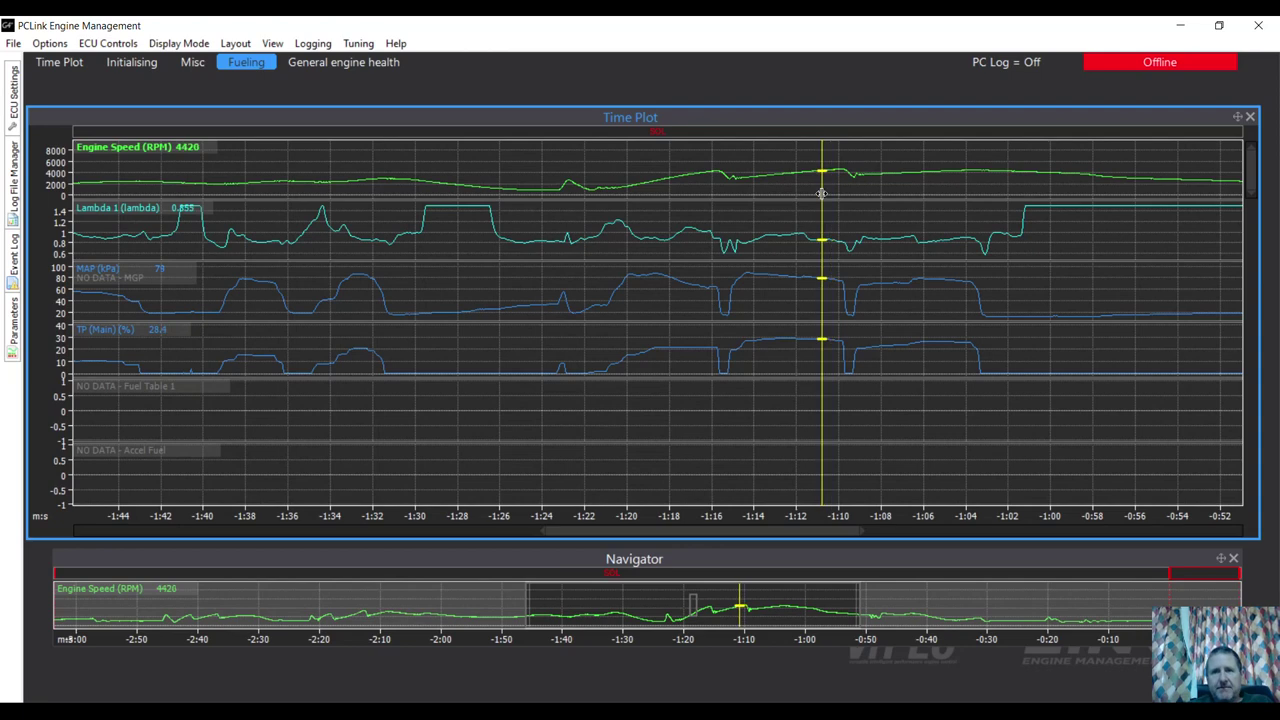
scroll(821, 193, up, 2)
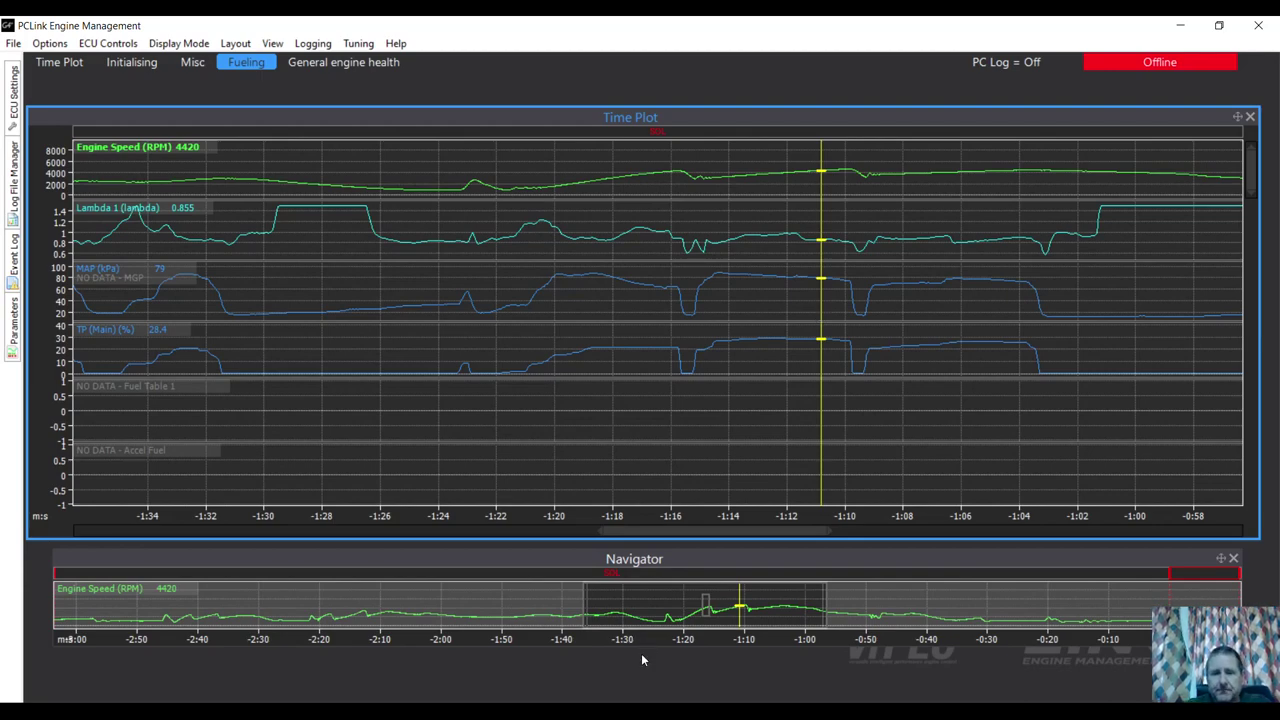
Return to the REV 3.4 map window and display the compared Closed Loop Lambda settings
click(595, 716)
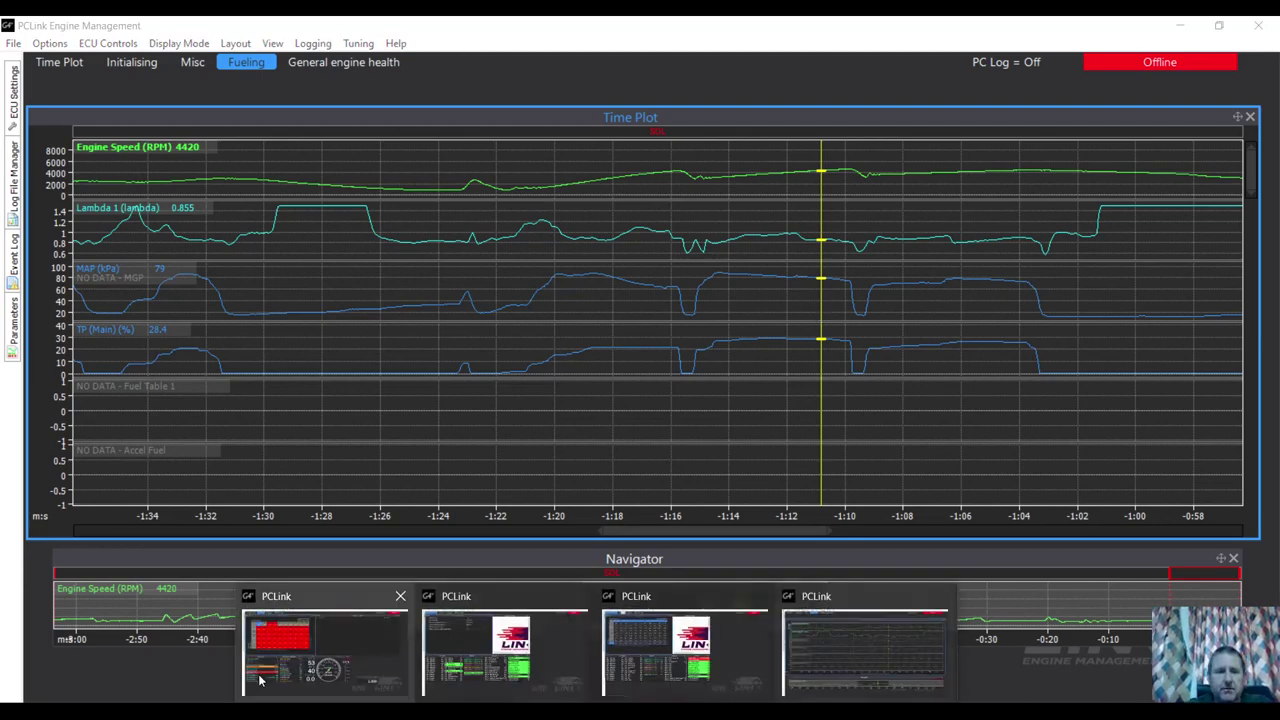
click(335, 640)
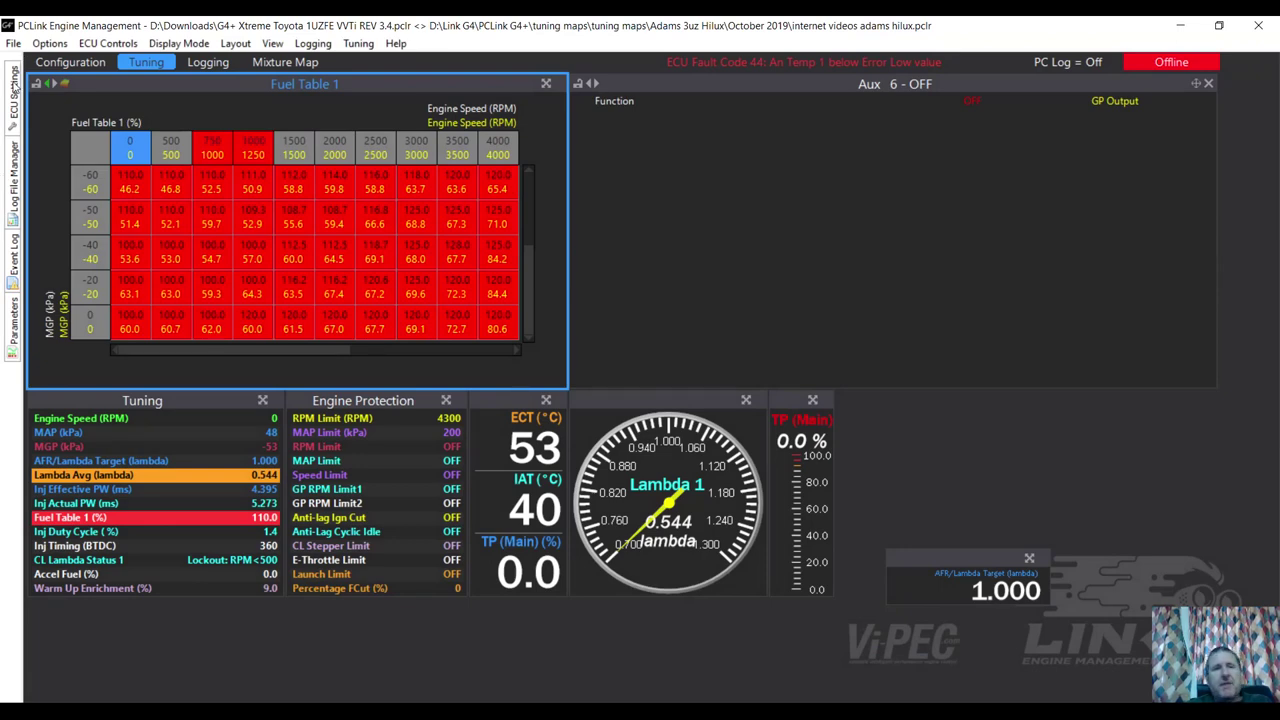
mouse_move(16, 86)
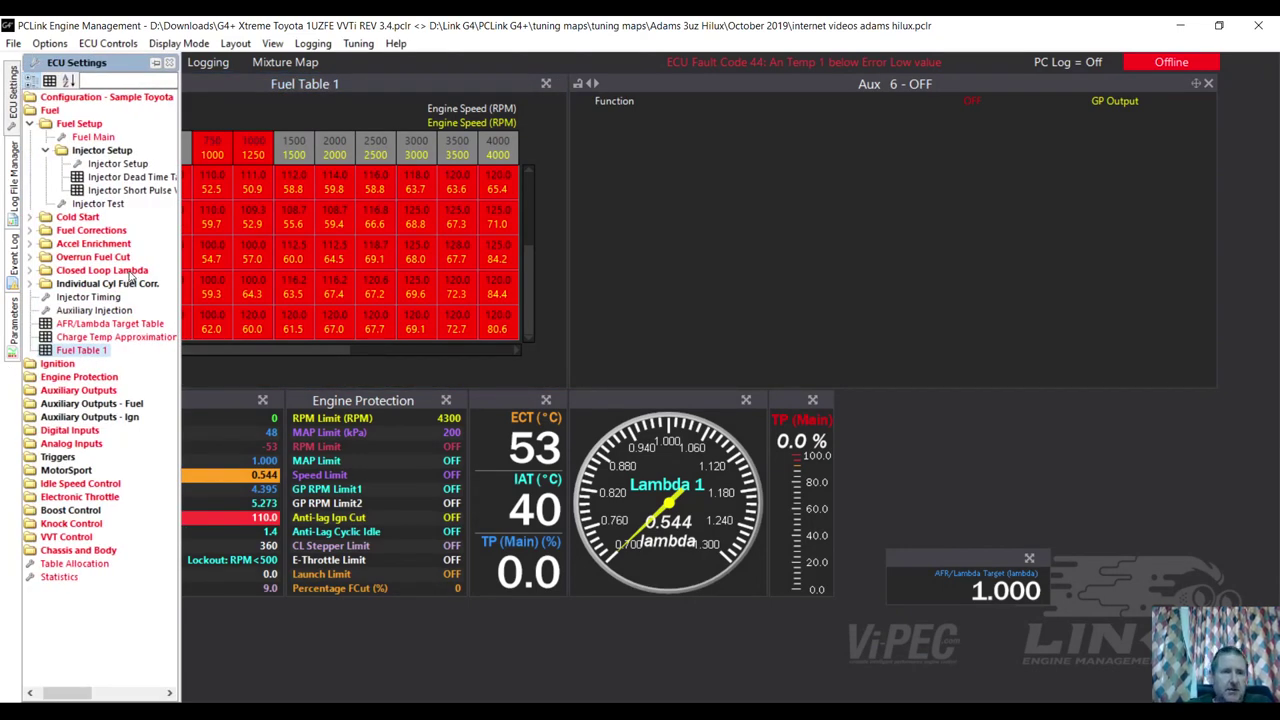
click(130, 275)
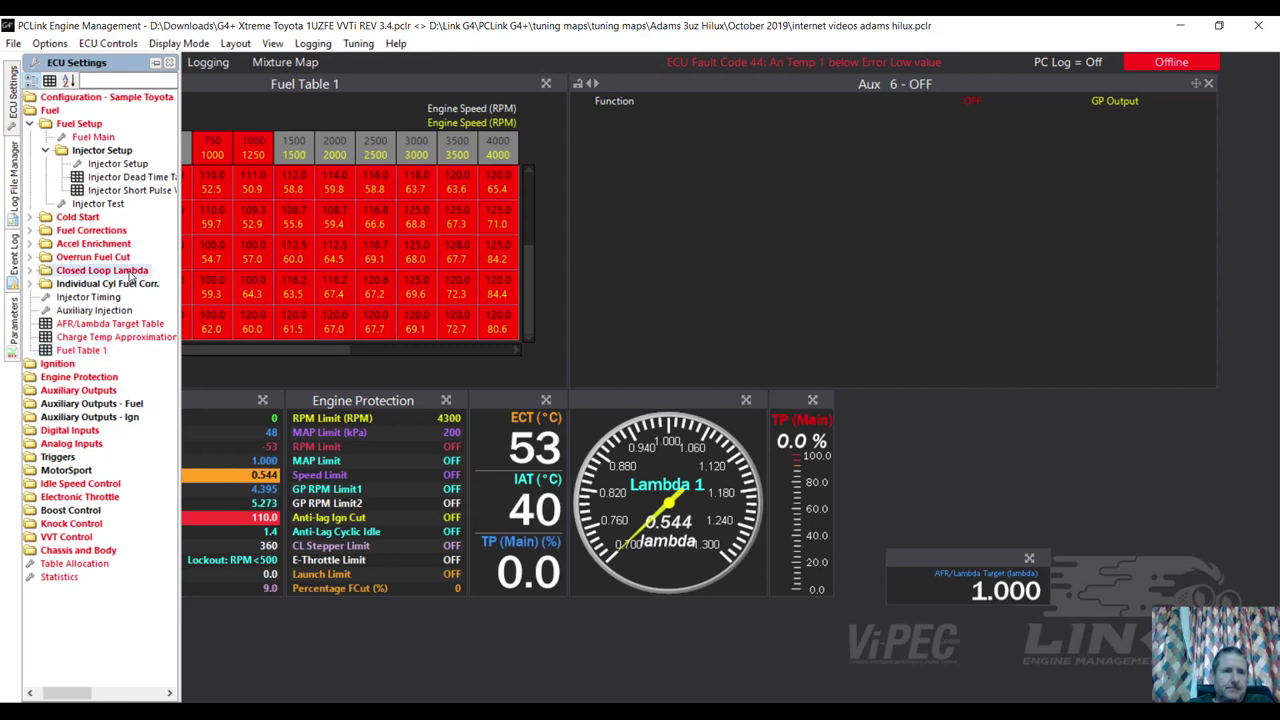
double_click(130, 275)
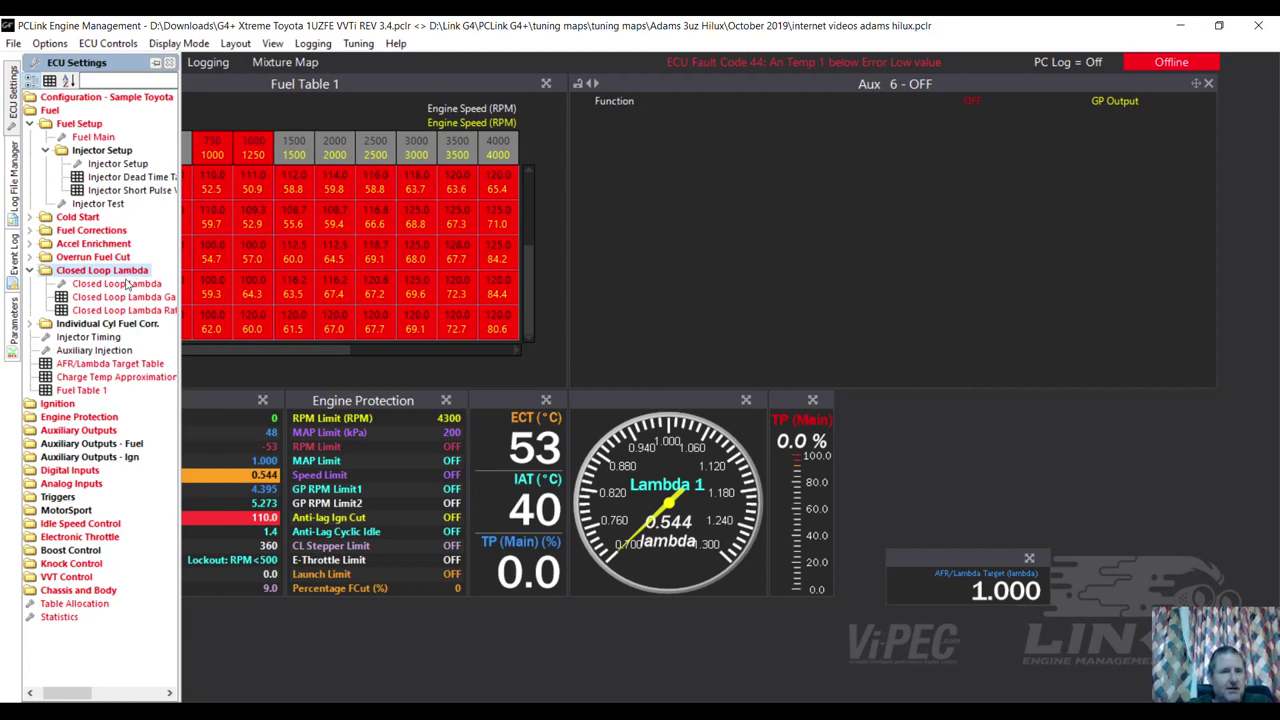
double_click(126, 284)
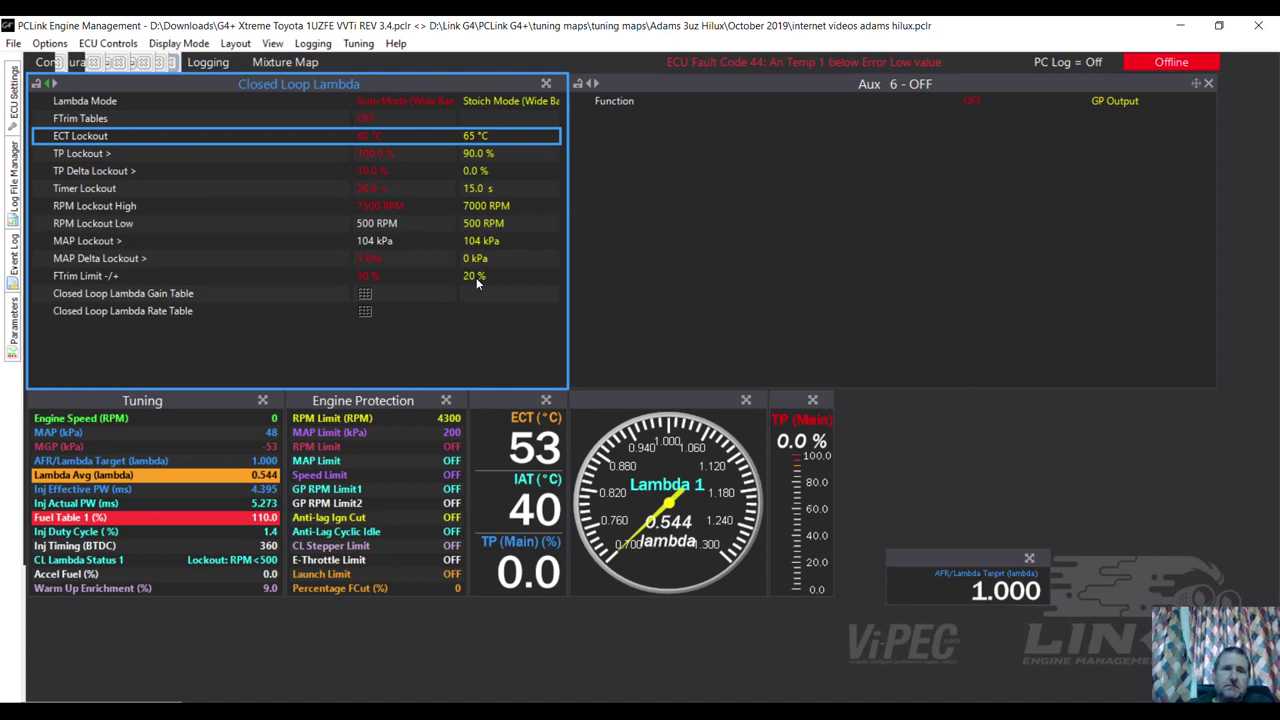
Compare the Closed Loop Lambda Gain Table and the Closed Loop Lambda Rate Table between the two maps
double_click(365, 296)
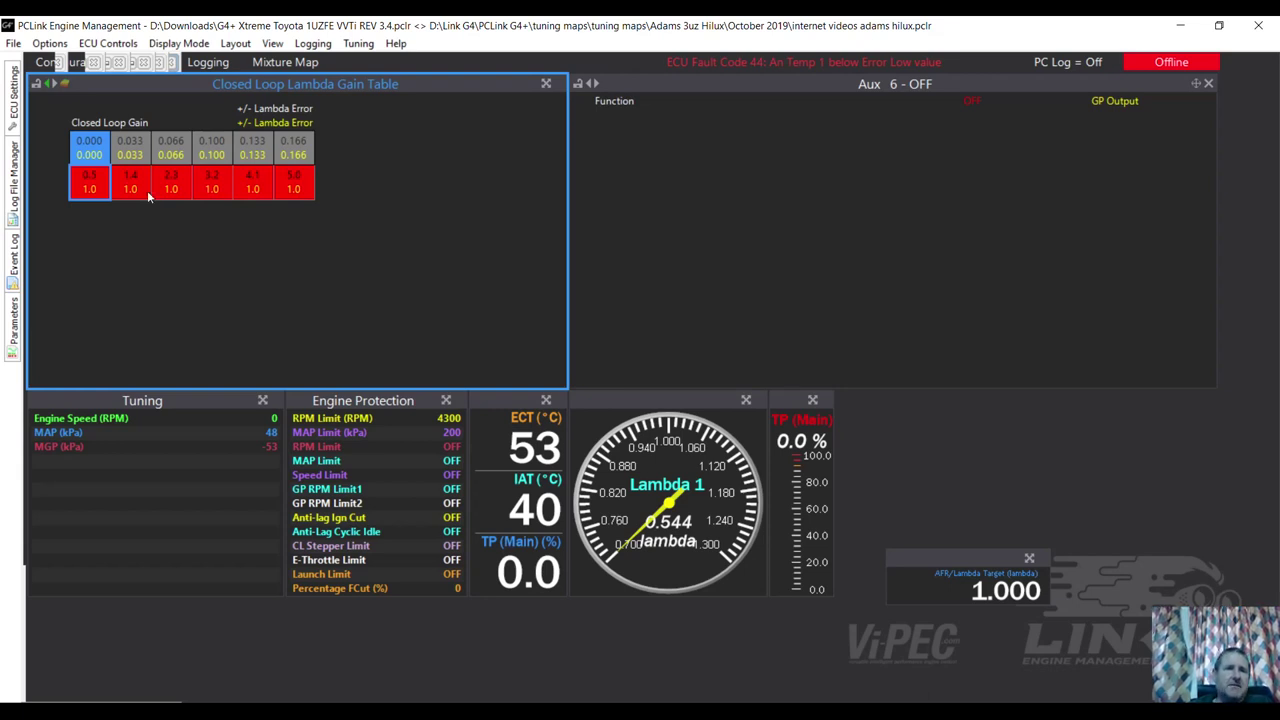
click(44, 84)
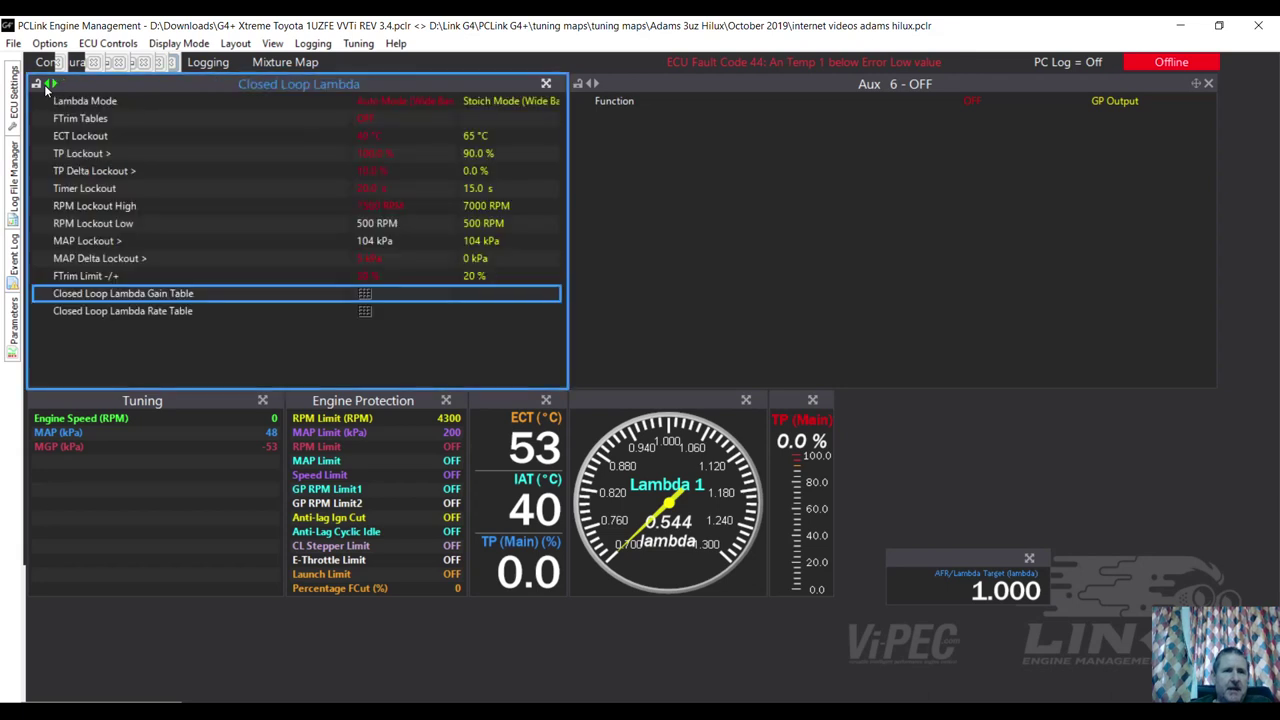
double_click(374, 312)
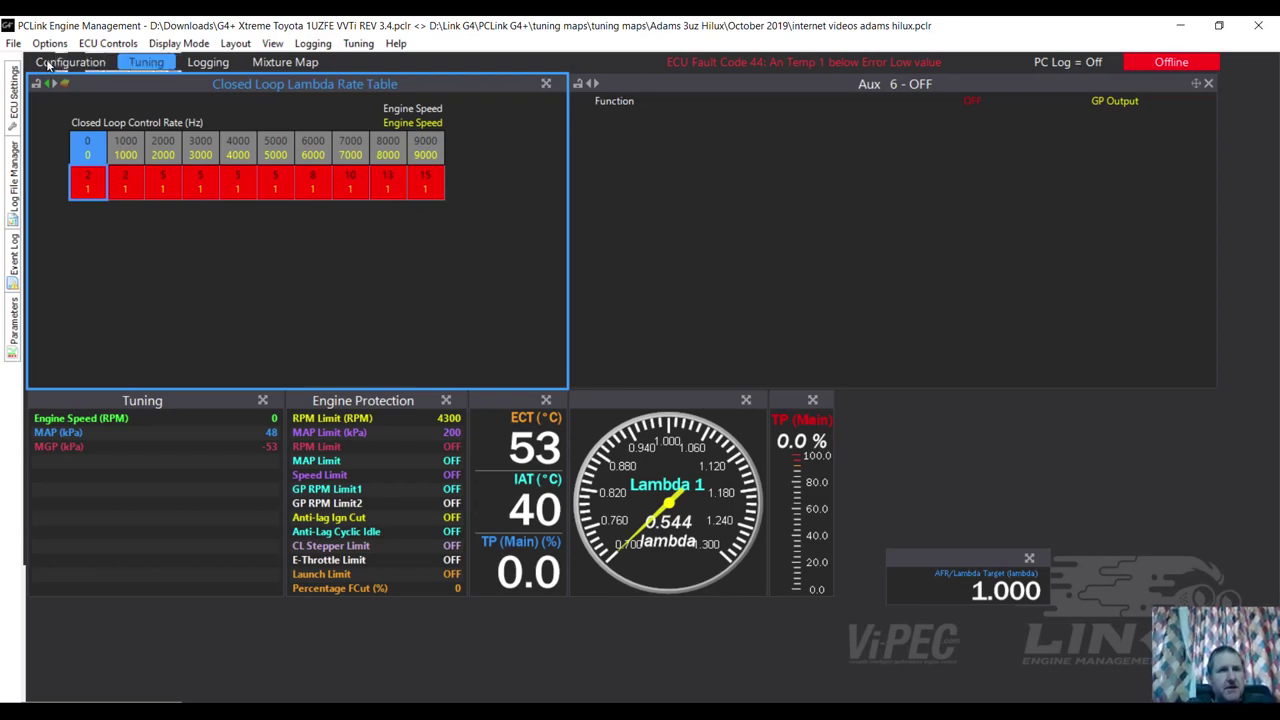
Display the Closed Loop Lambda settings on the Configuration page and read the help on MAP Lockout, FTrim limits and Gain Control
click(47, 63)
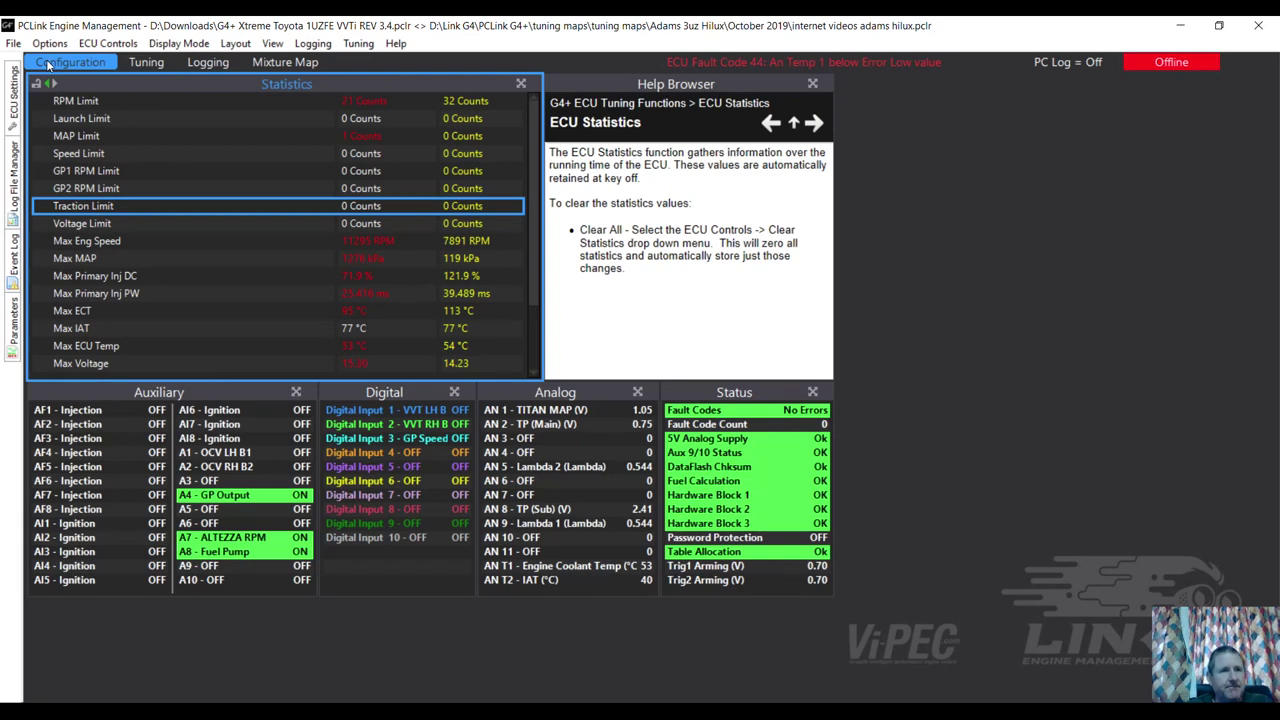
click(14, 91)
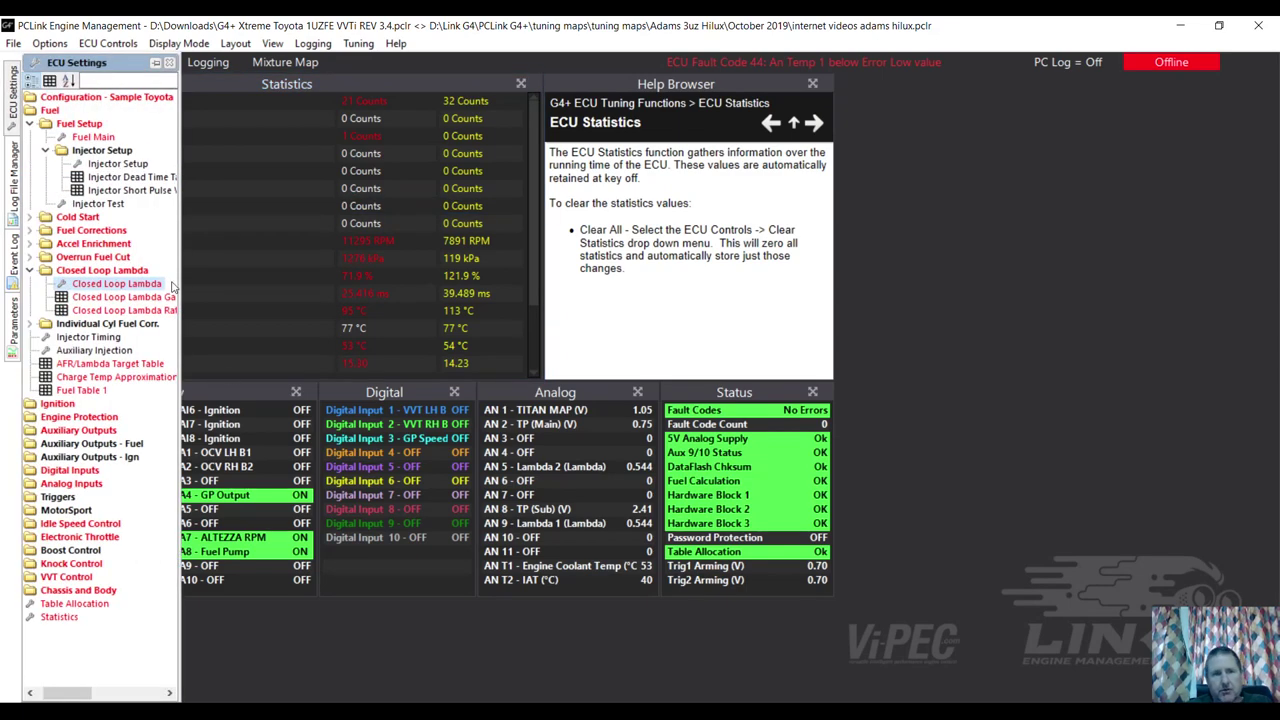
click(119, 284)
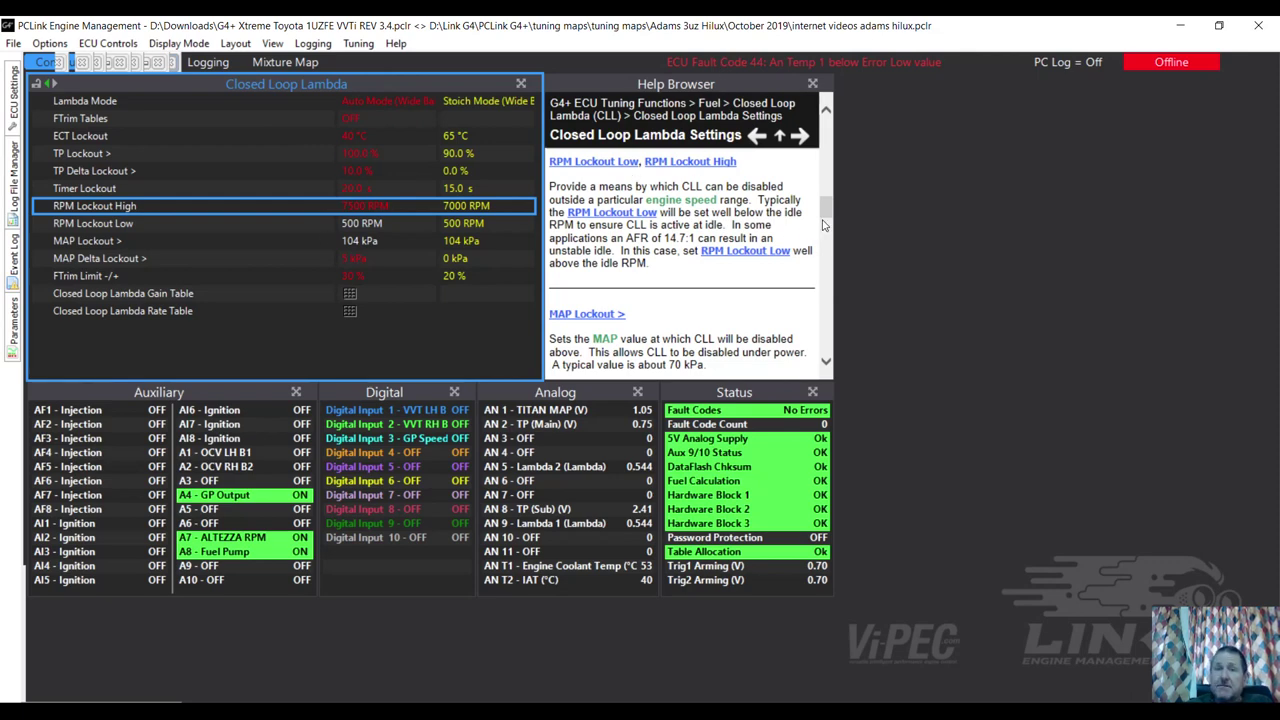
scroll(826, 218, down, 3)
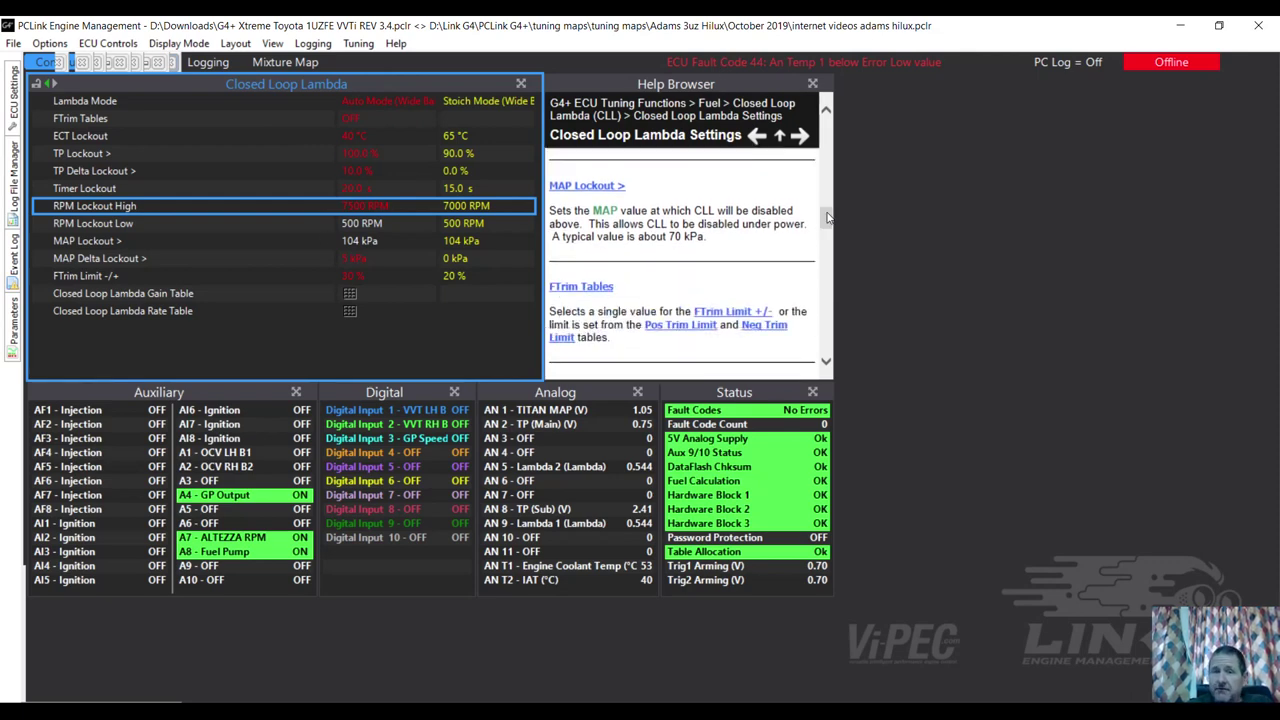
scroll(826, 218, down, 2)
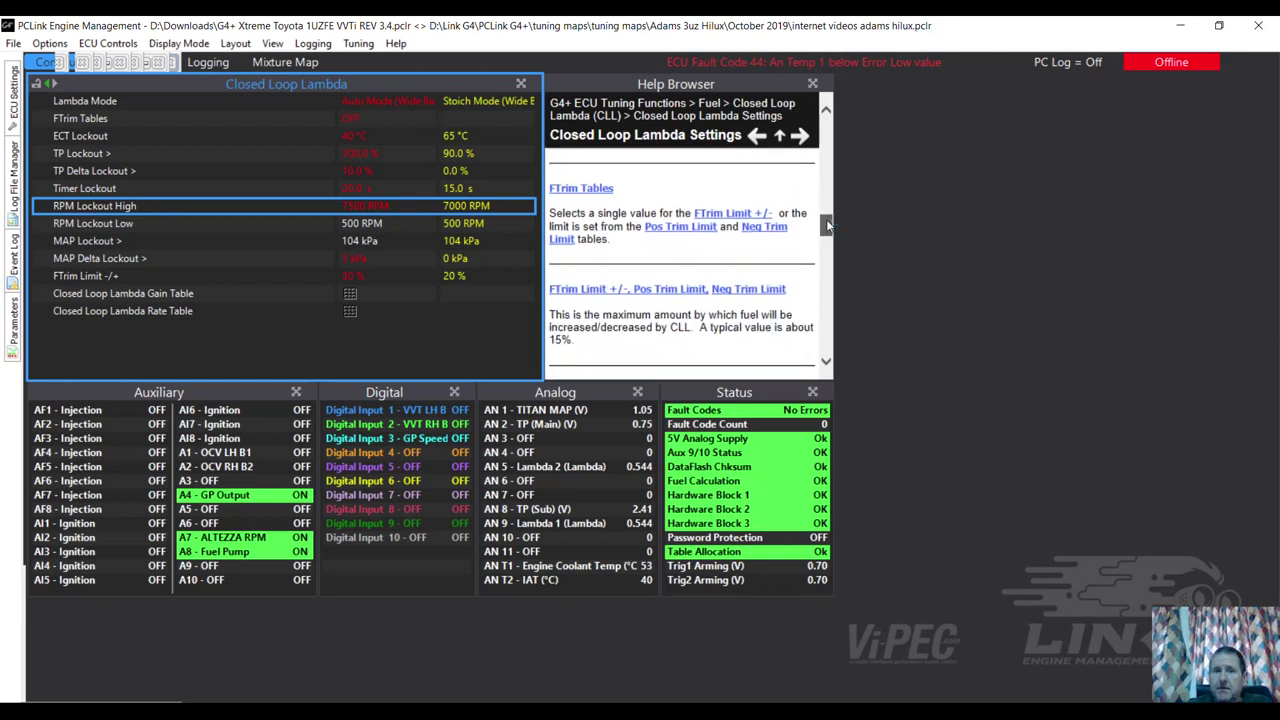
scroll(830, 225, down, 1)
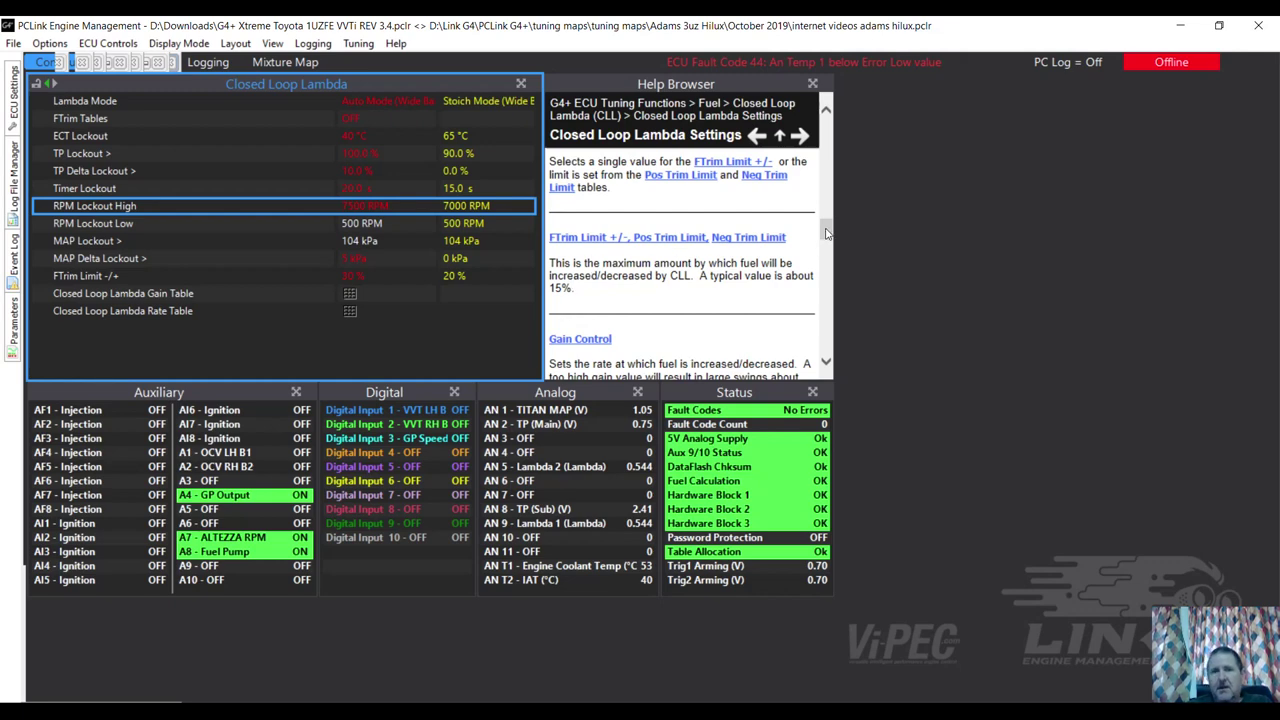
drag(827, 230, 826, 245)
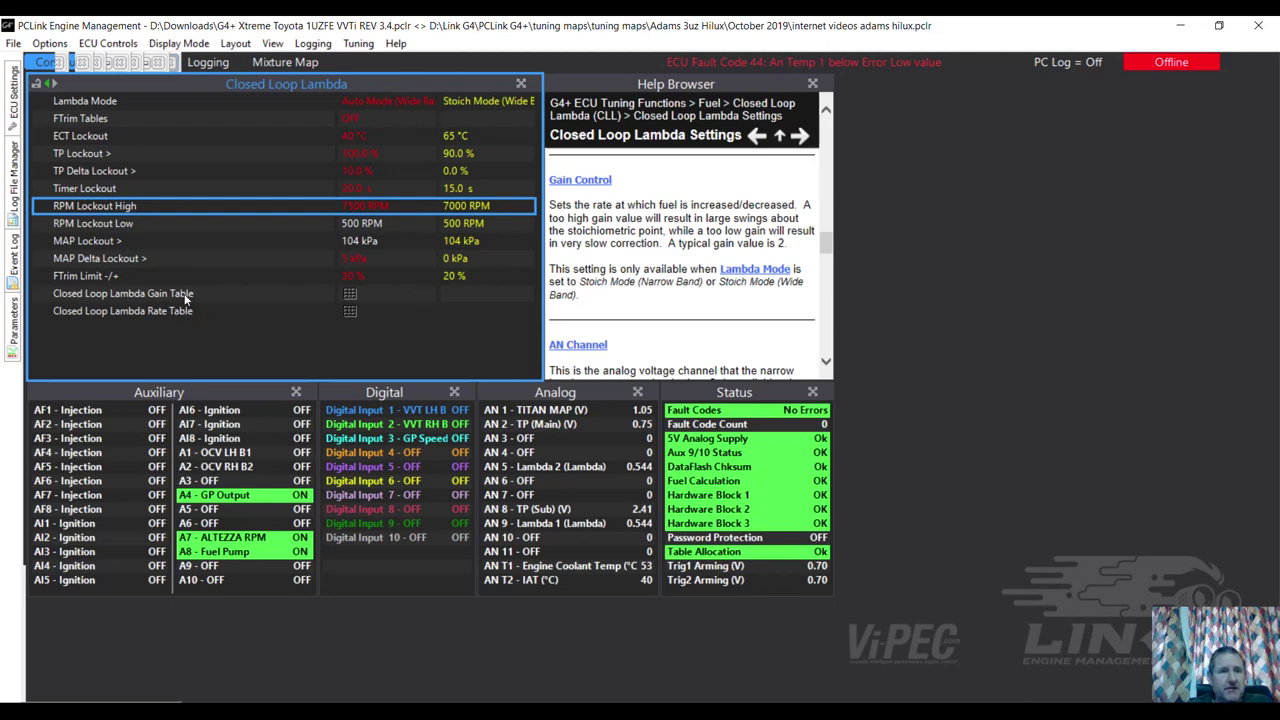
Review the Closed Loop Lambda Gain Table and read the help for the gain and rate control tables
click(353, 298)
double_click(353, 296)
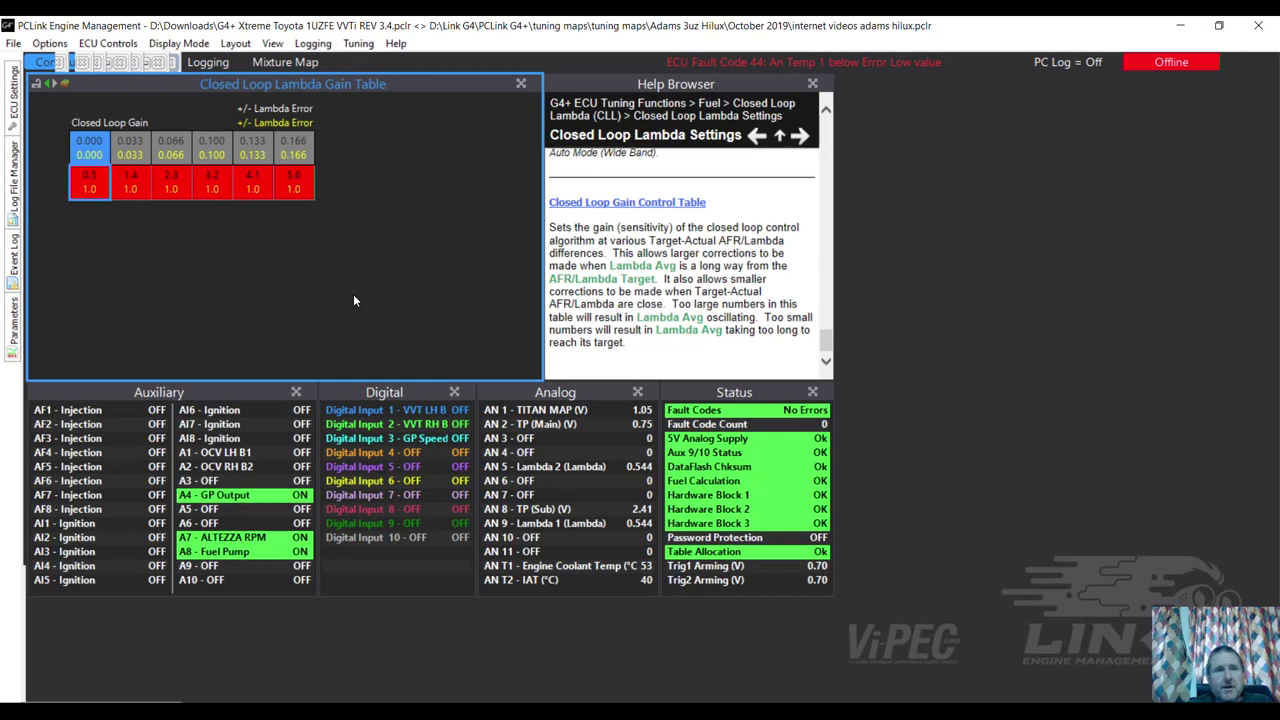
click(47, 83)
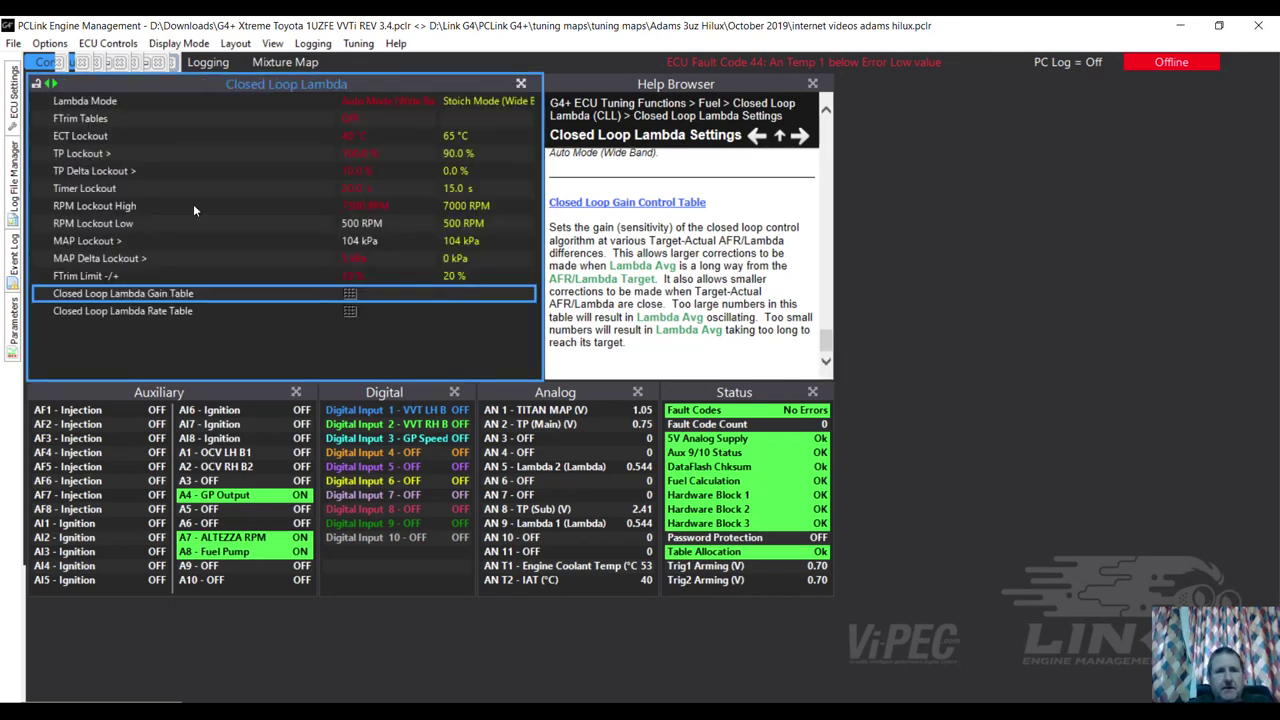
click(349, 310)
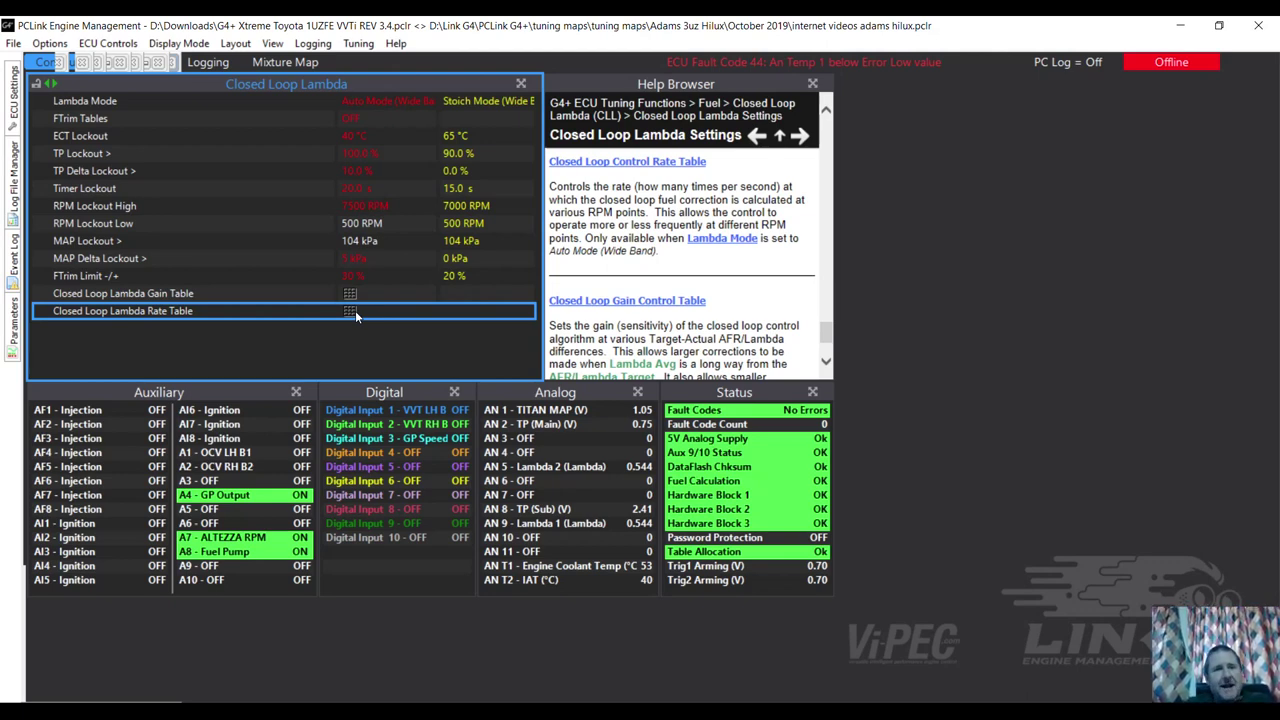
Display Ignition Table 1 and compare the timing values of both maps across the low and high MAP rows
mouse_move(12, 92)
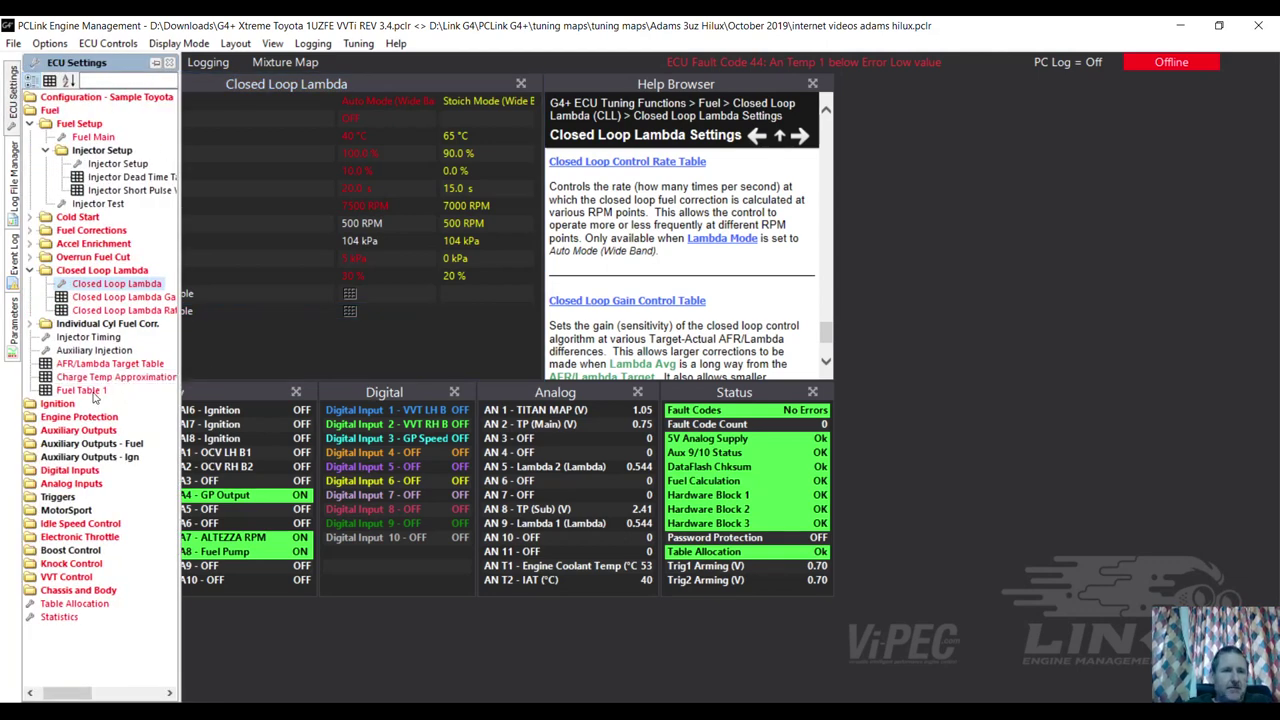
double_click(62, 404)
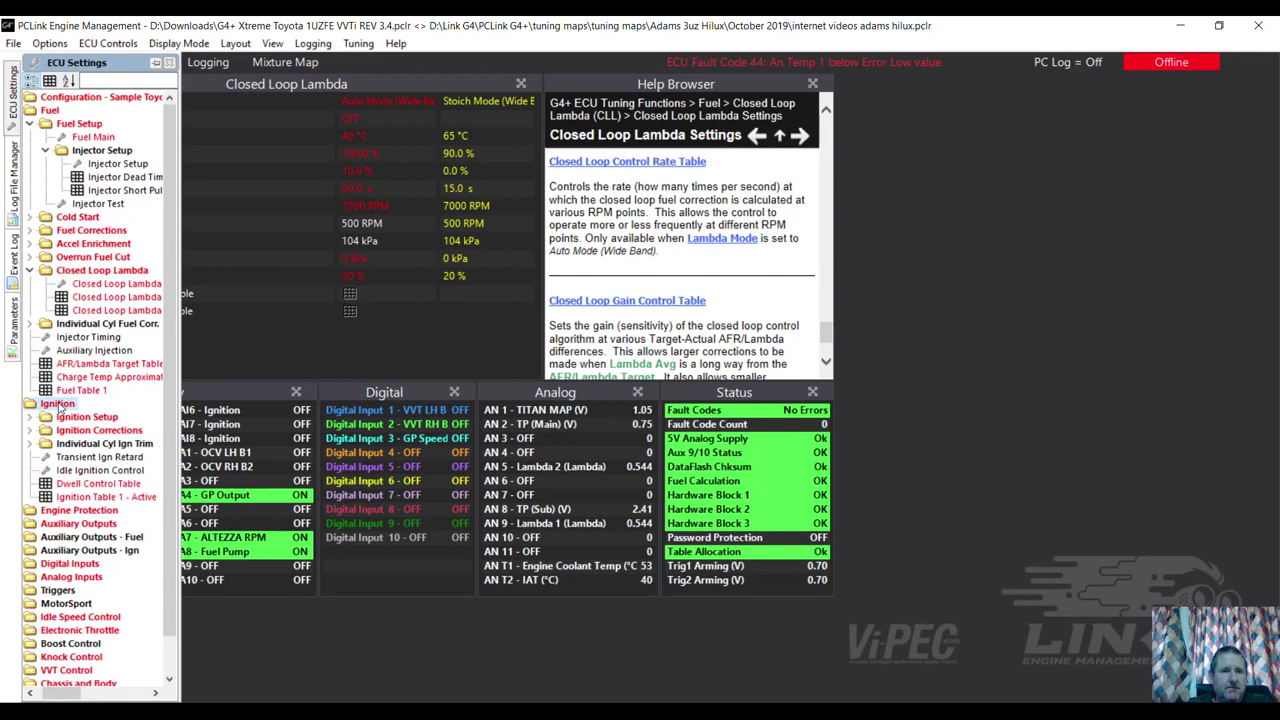
double_click(84, 497)
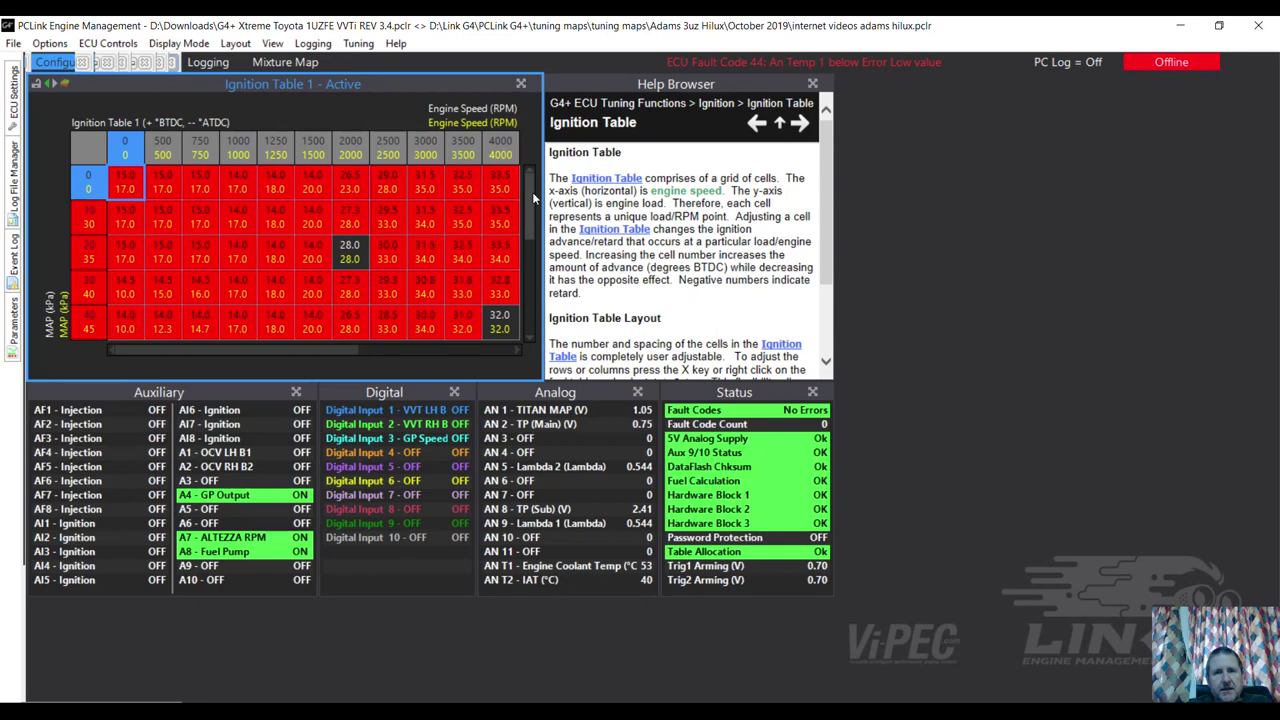
drag(531, 193, 543, 296)
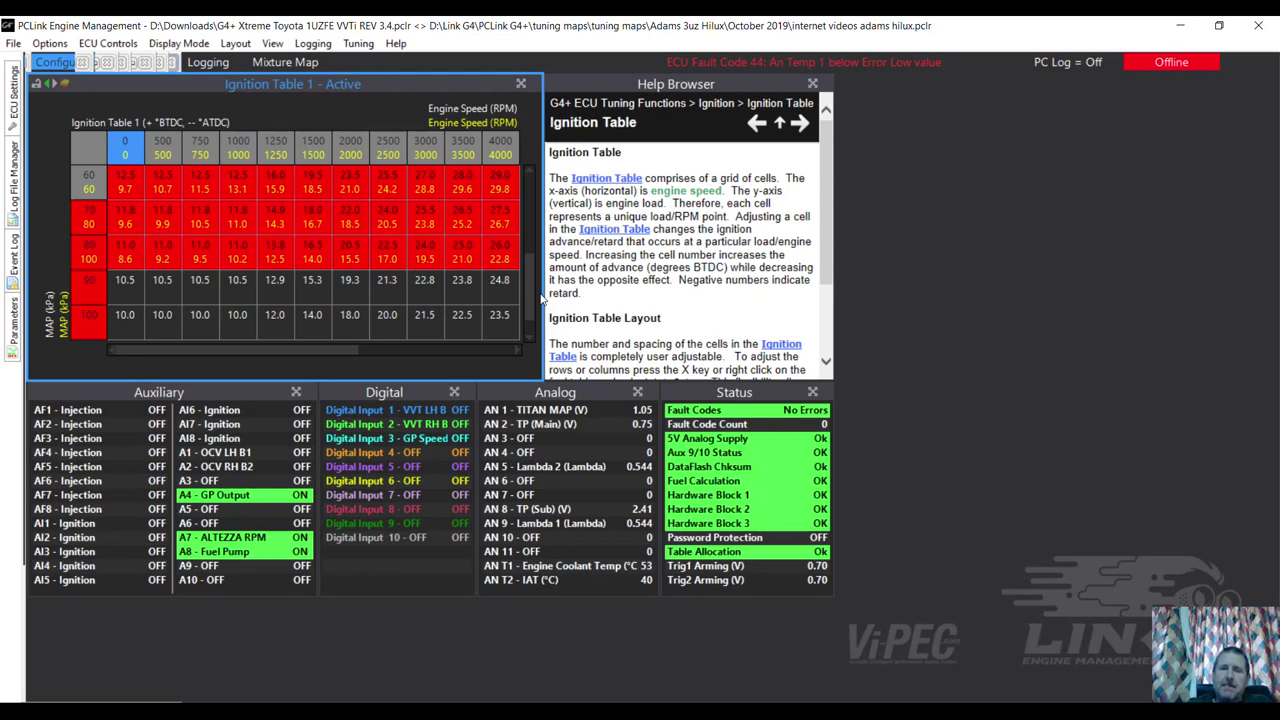
drag(531, 292, 524, 195)
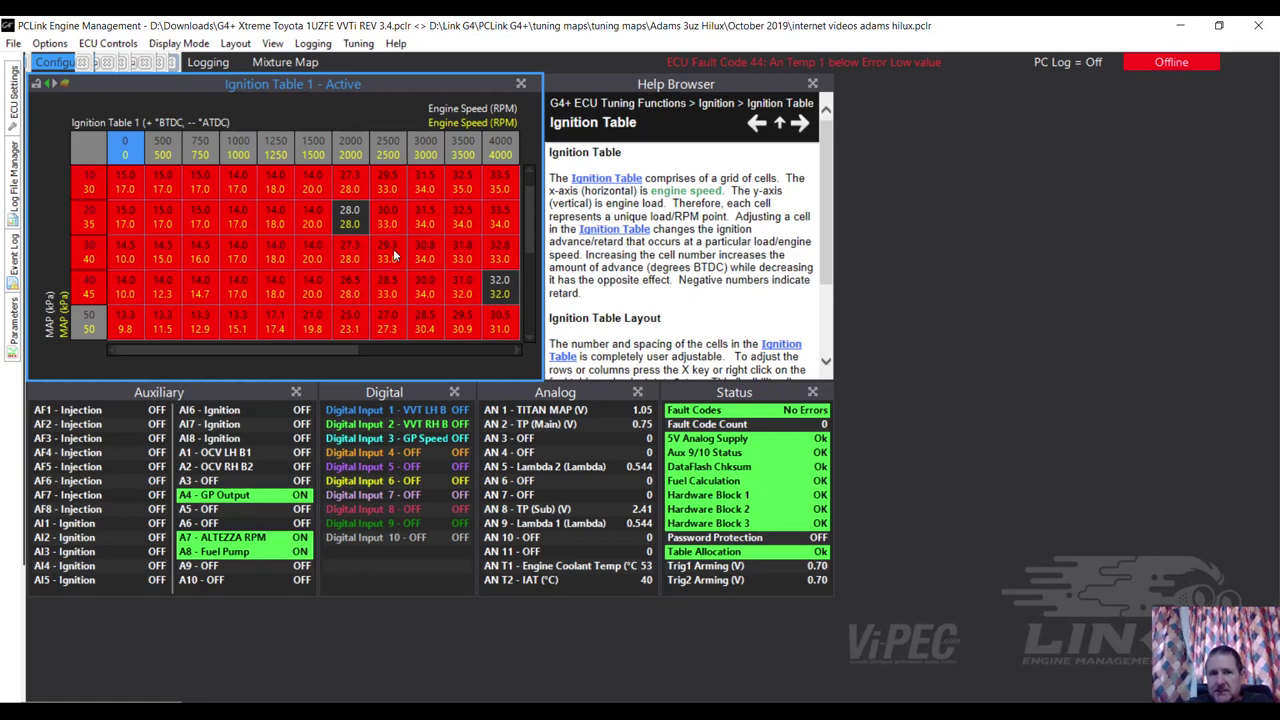
List the Auxiliary Outputs and display the compared settings of Aux 4 - GP Output
click(14, 104)
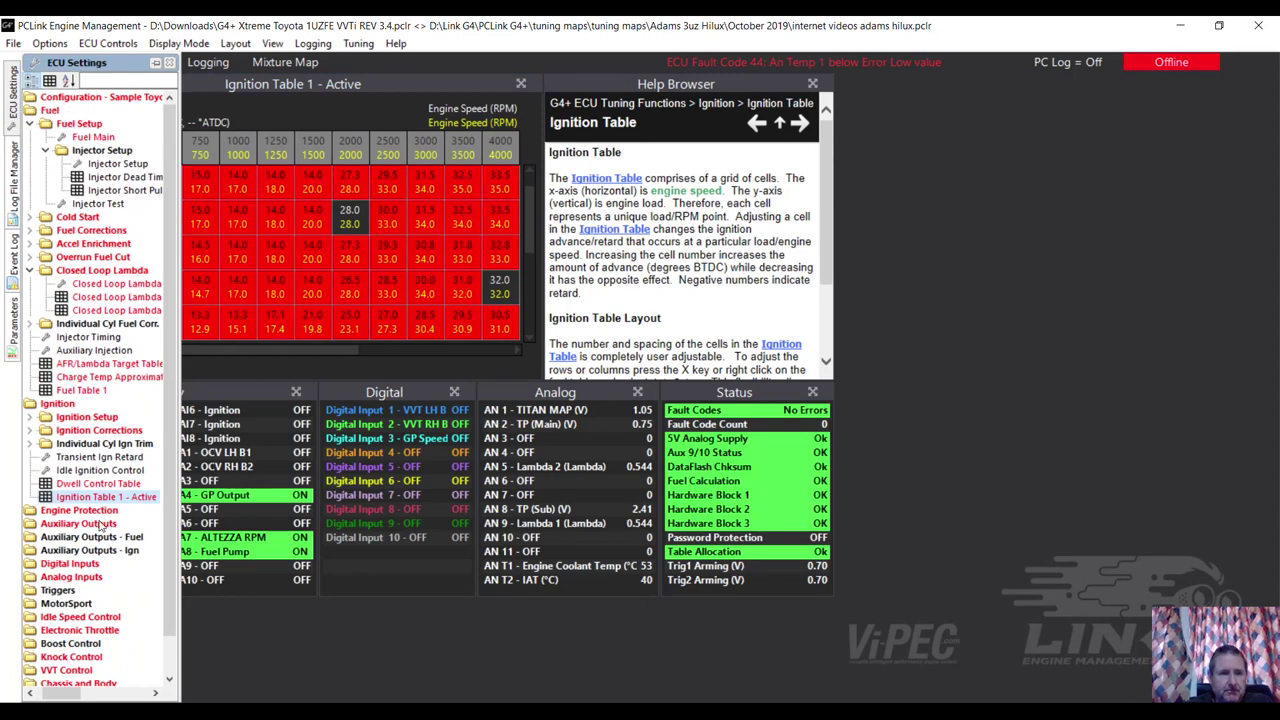
scroll(172, 406, down, 1)
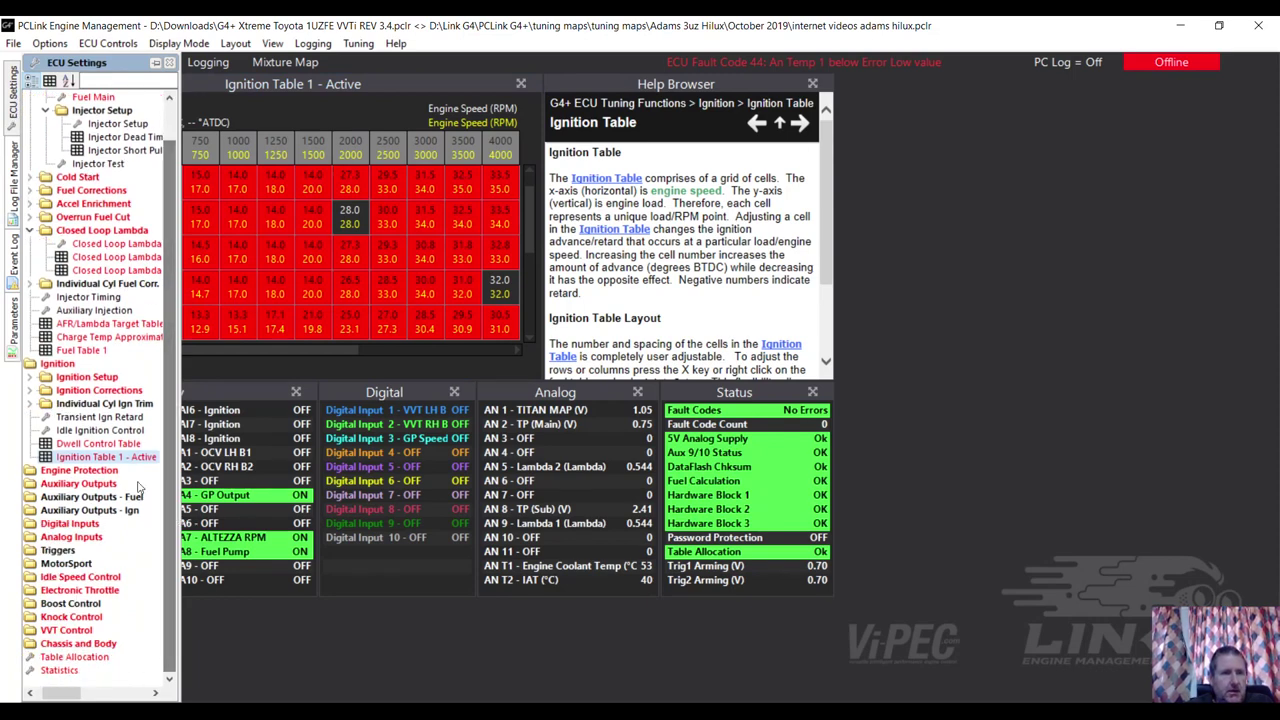
double_click(105, 485)
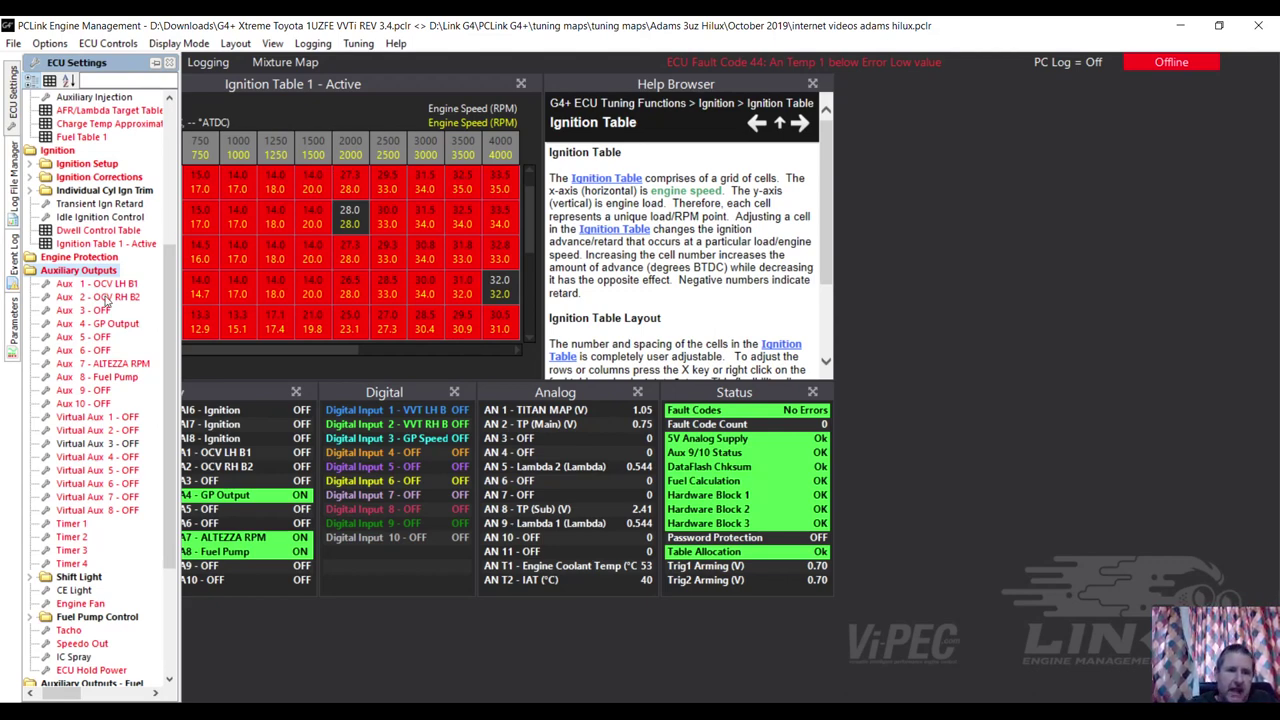
double_click(137, 324)
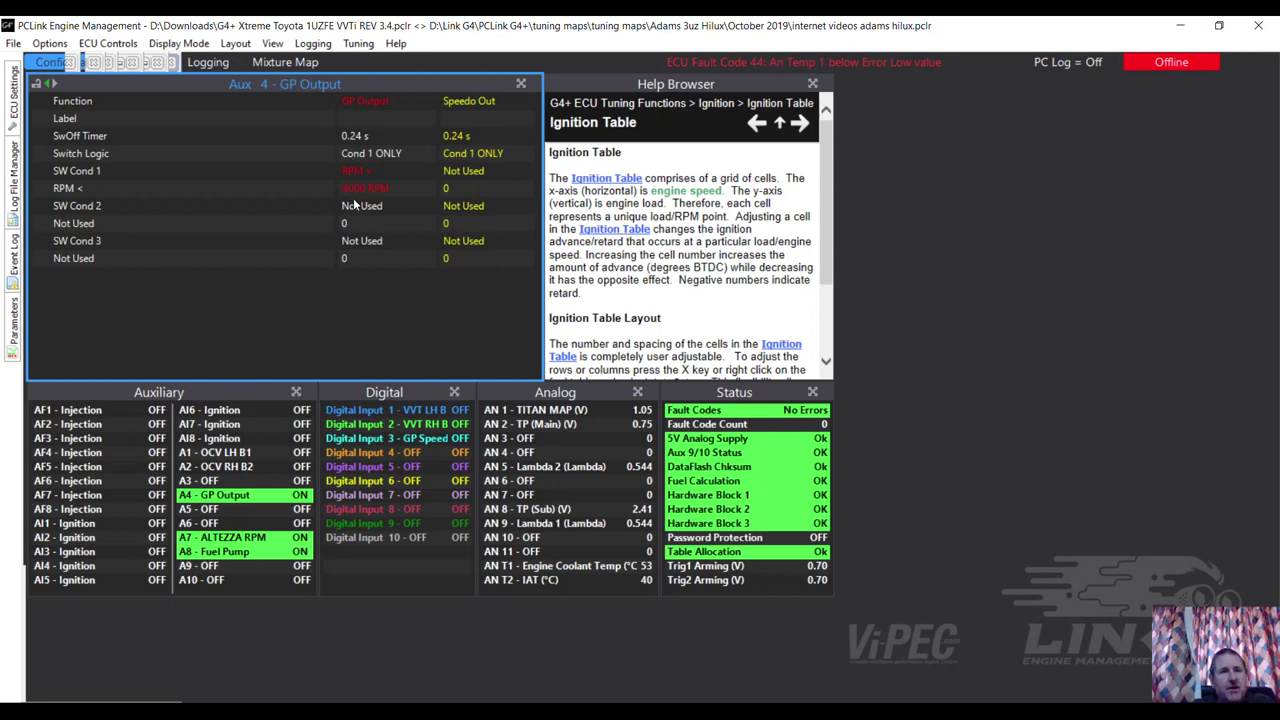
Switch to the 3UZ Hilux map window and display its Aux 3 - Inlet Runner Control settings
mouse_move(15, 88)
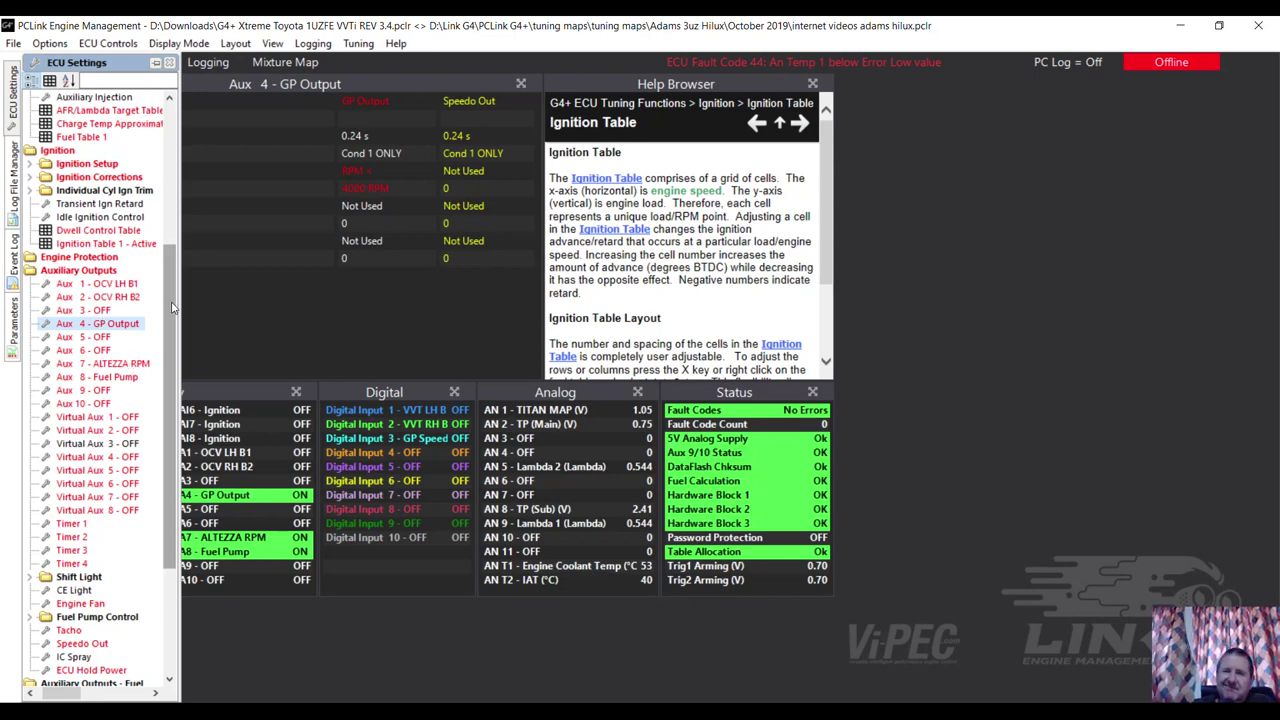
drag(172, 307, 172, 373)
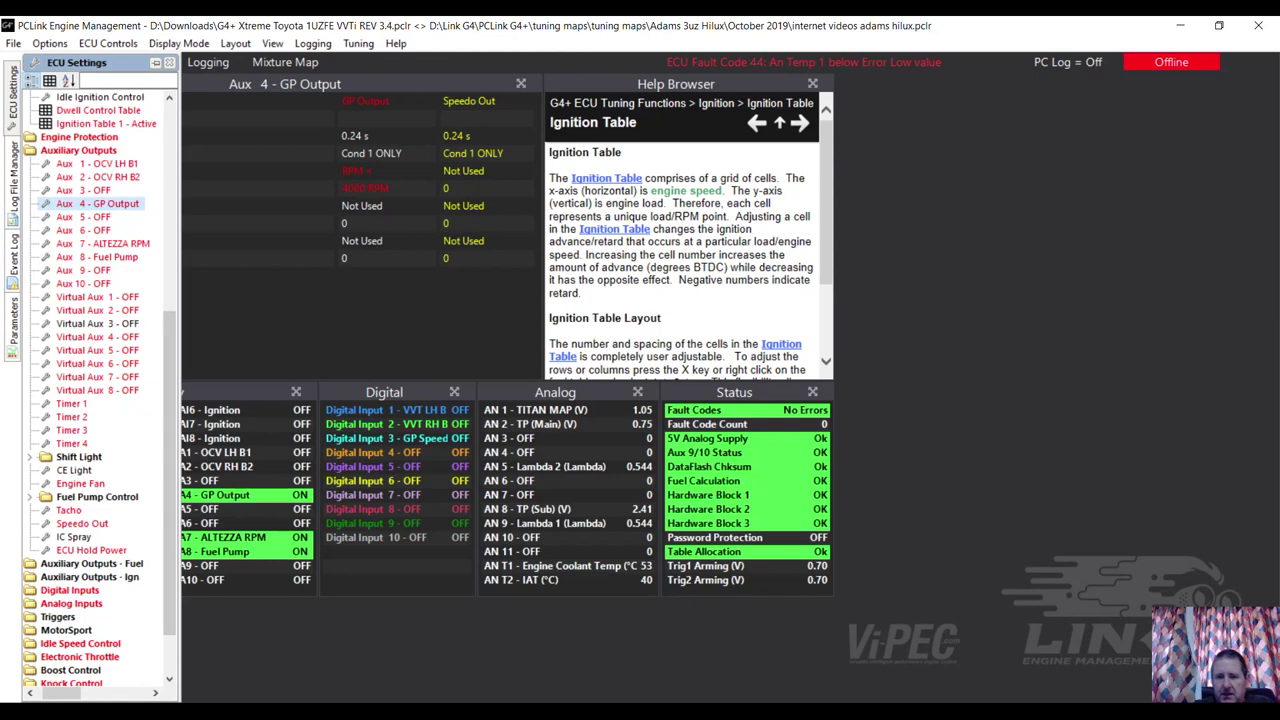
click(496, 625)
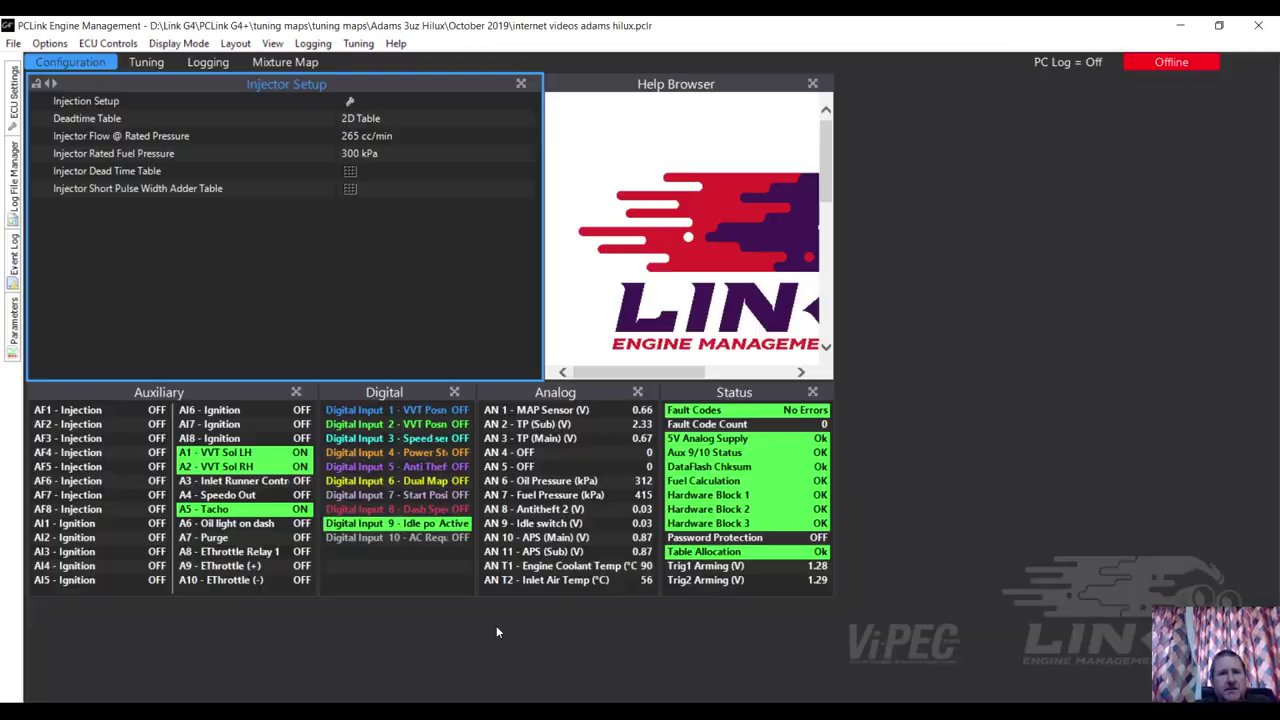
click(13, 112)
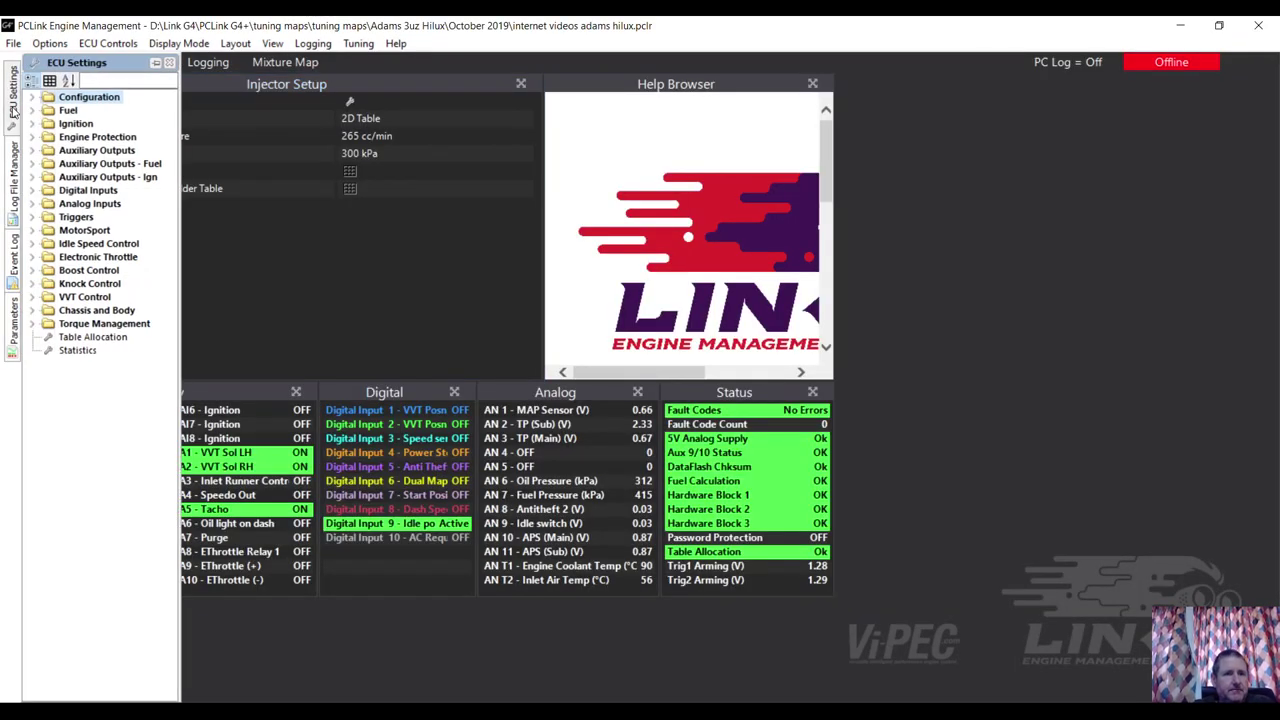
click(102, 166)
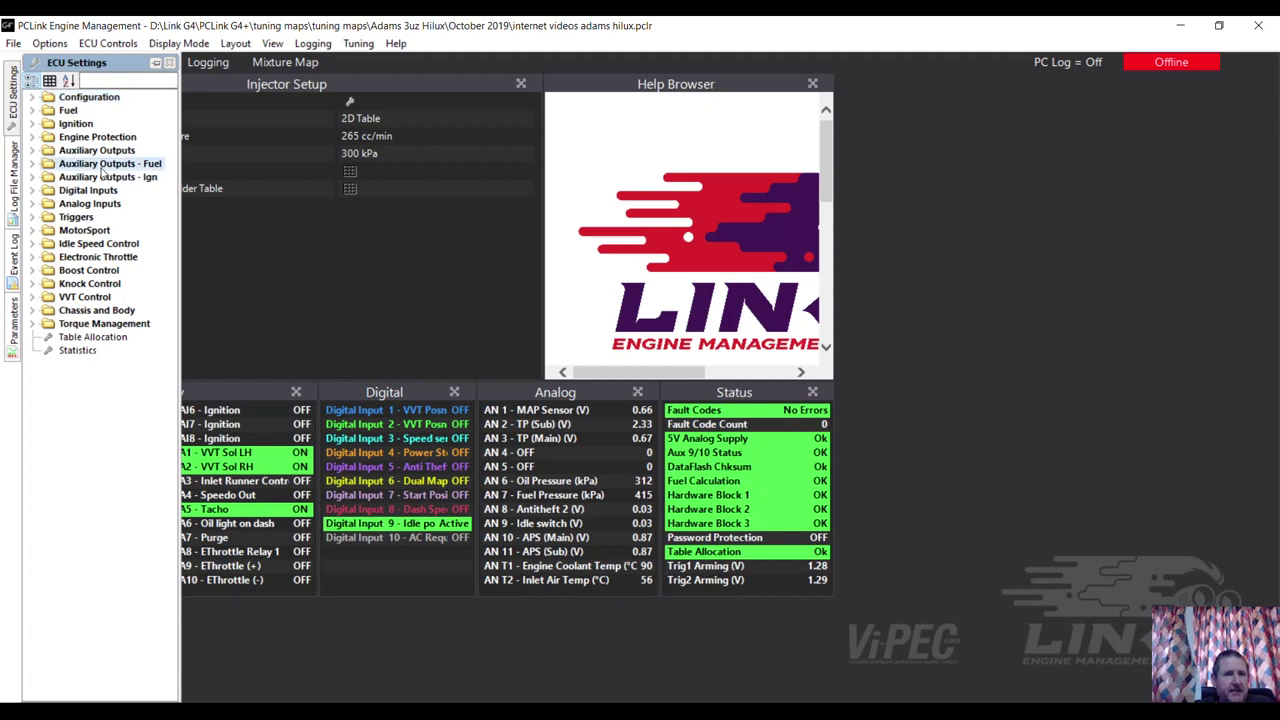
double_click(102, 166)
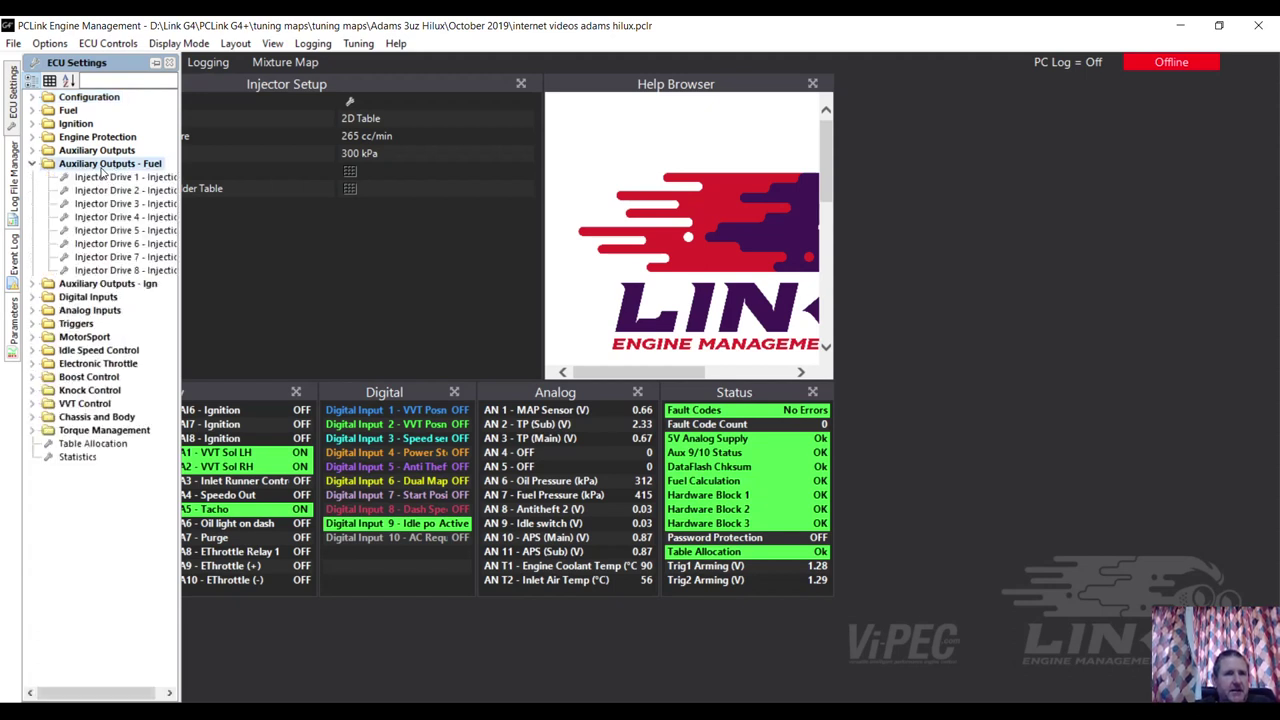
double_click(101, 166)
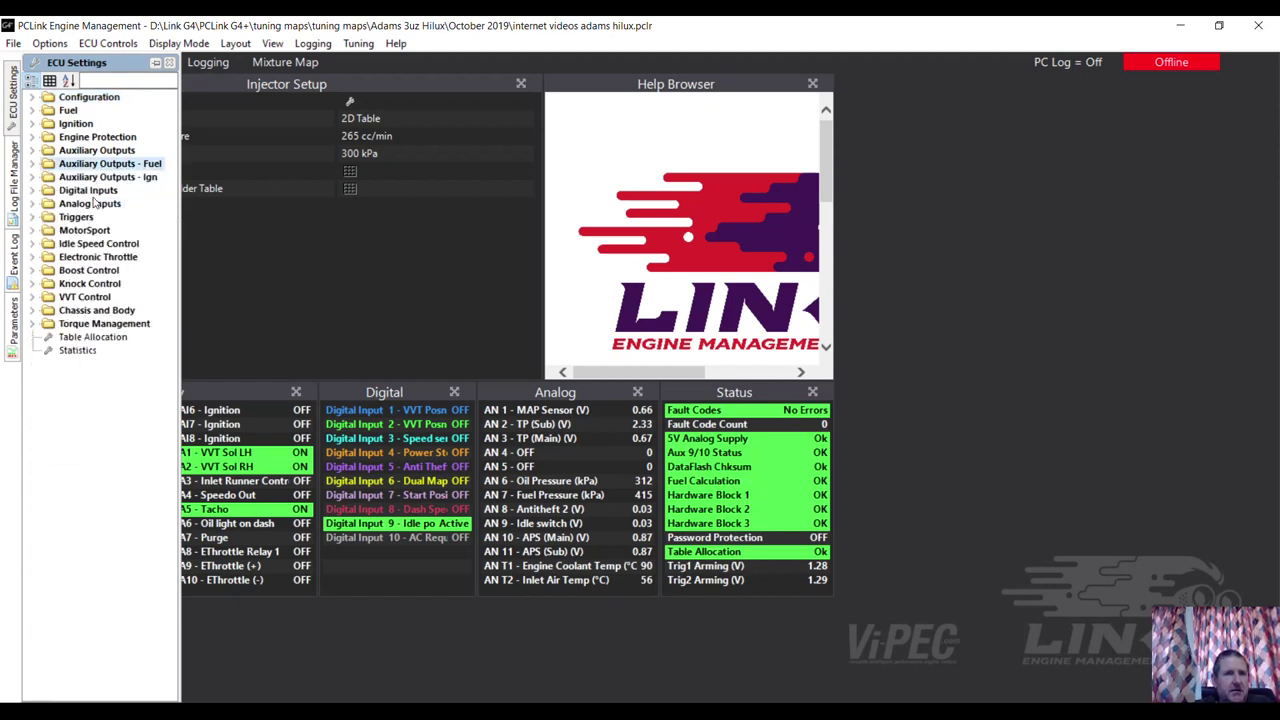
double_click(103, 152)
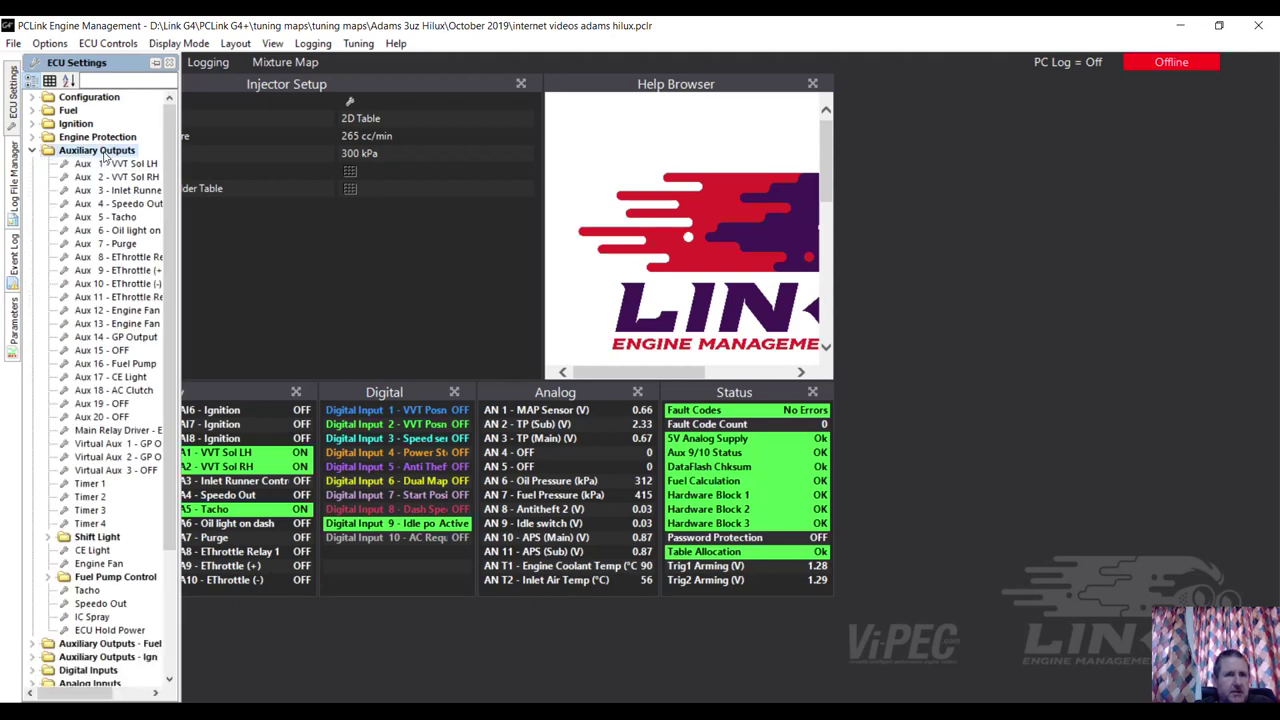
click(132, 190)
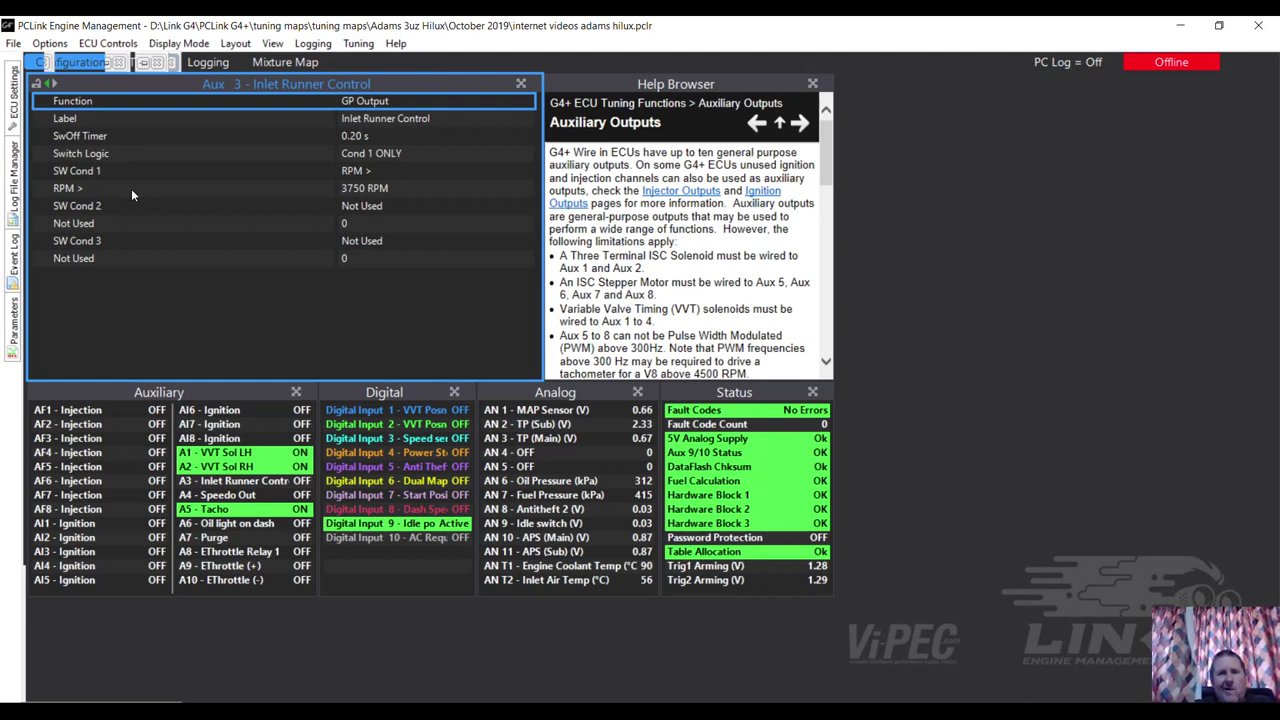
Examine the inlet runner output's first switch condition and RPM threshold, and return to the REV 3.4 map window
click(364, 172)
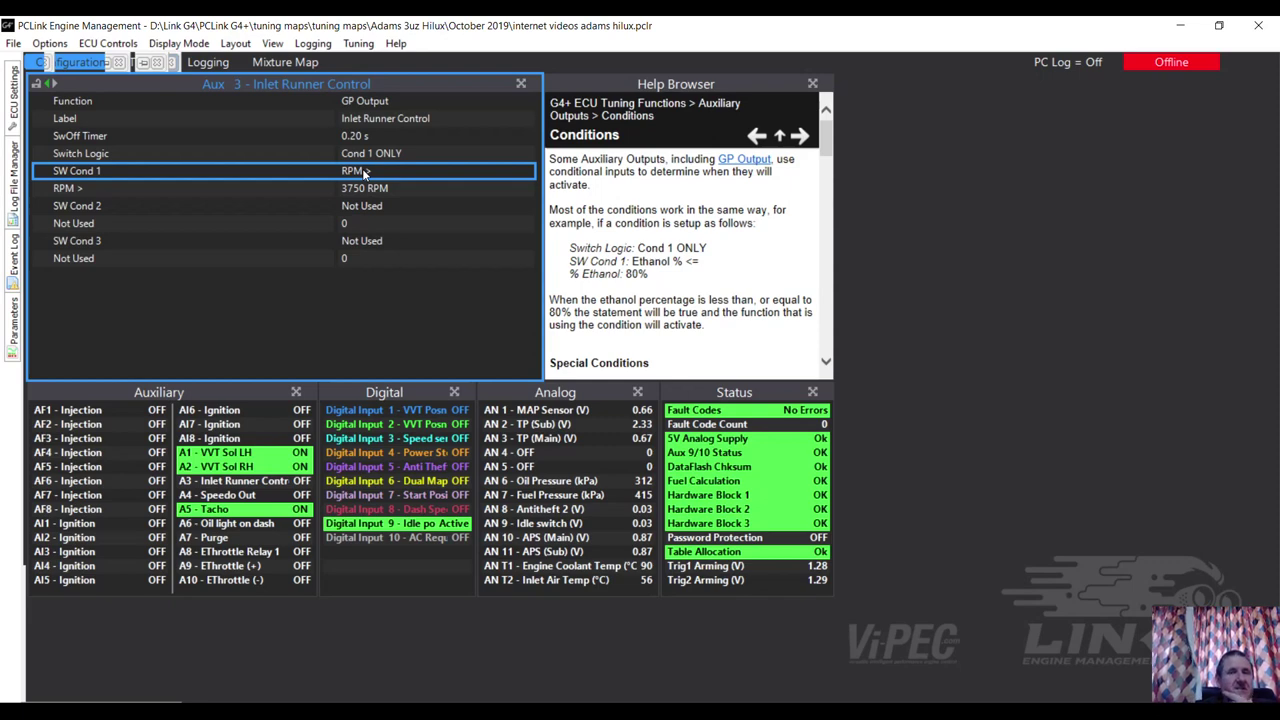
click(379, 190)
click(368, 176)
click(365, 194)
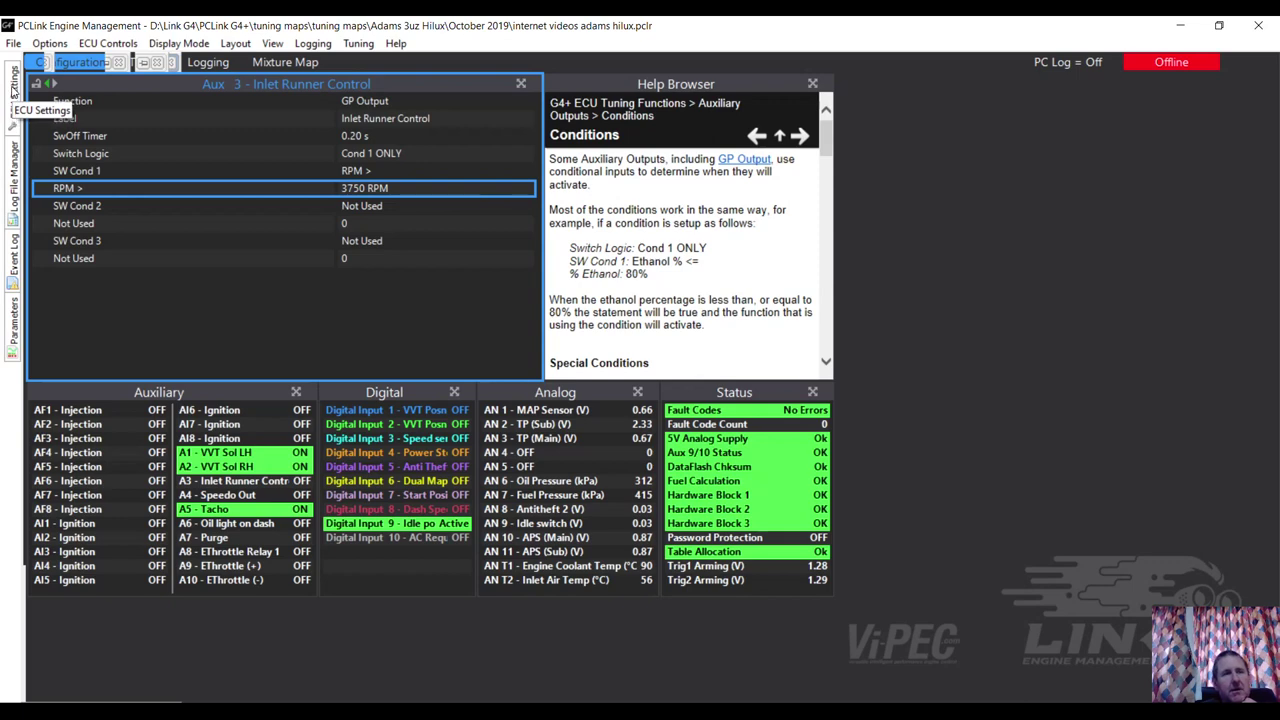
click(12, 92)
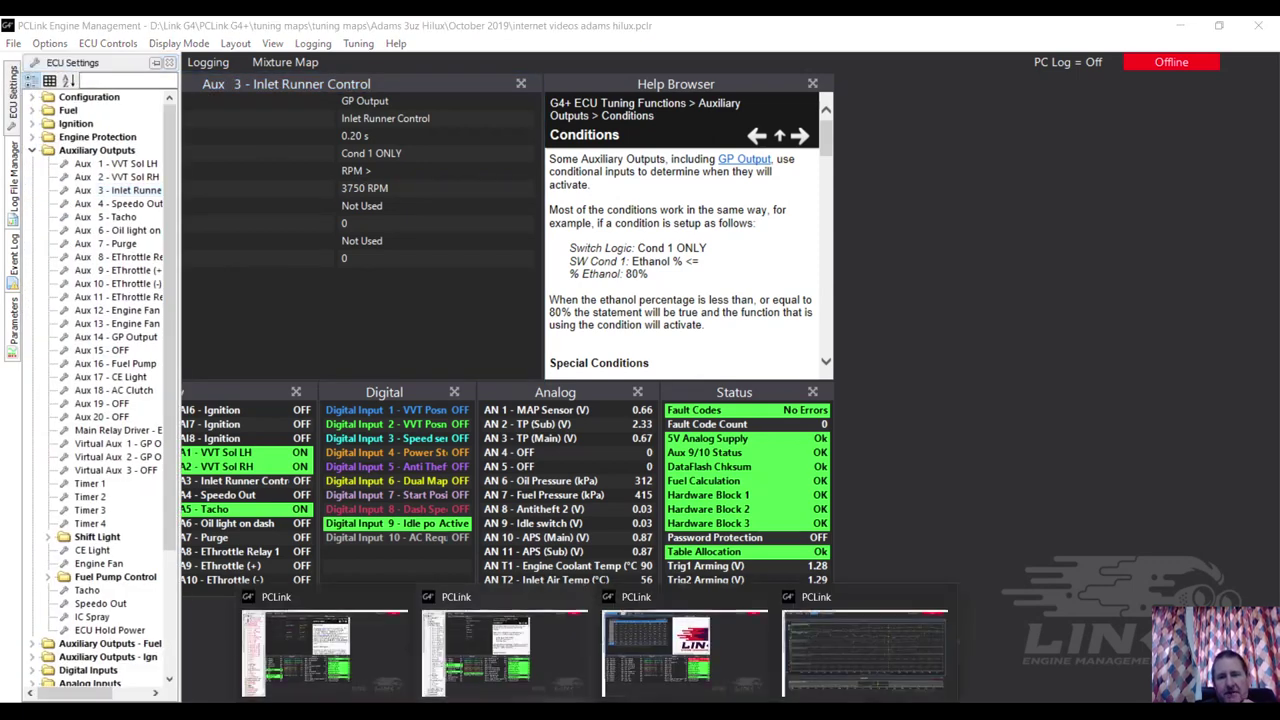
click(348, 641)
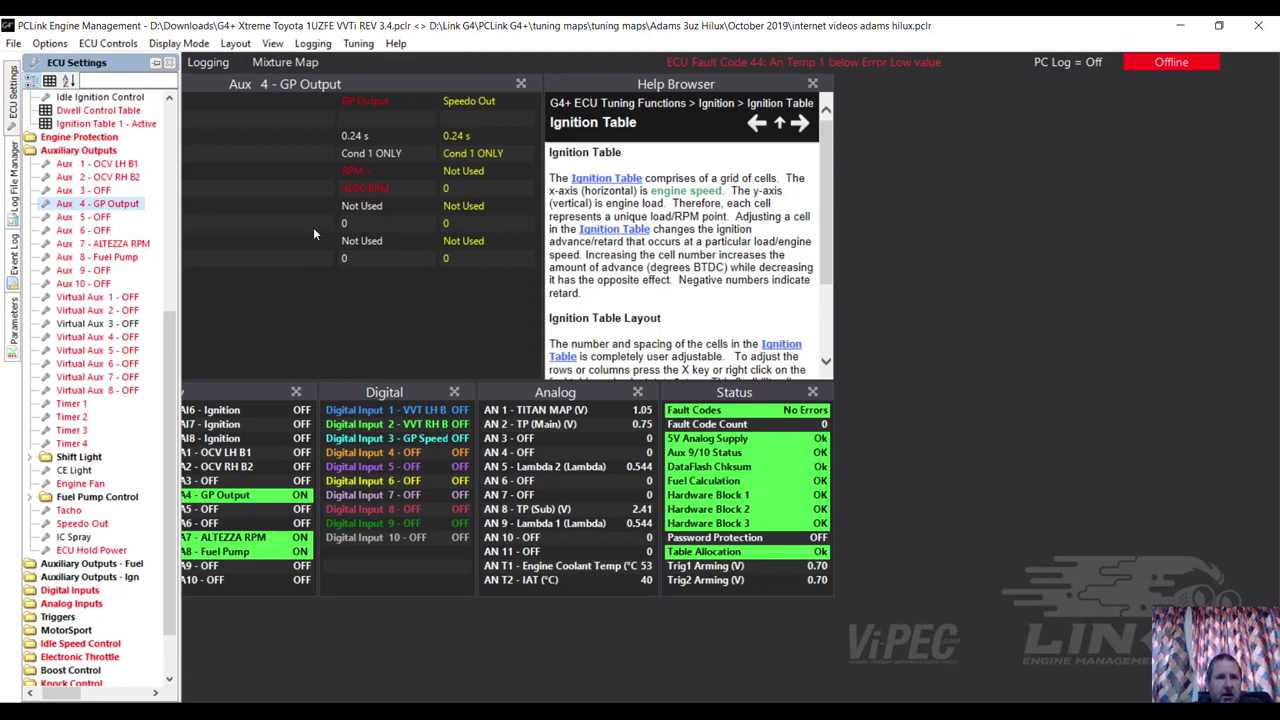
Close the comparison with the 3UZ Hilux map and return to the beginning of the ECU settings tree
click(318, 303)
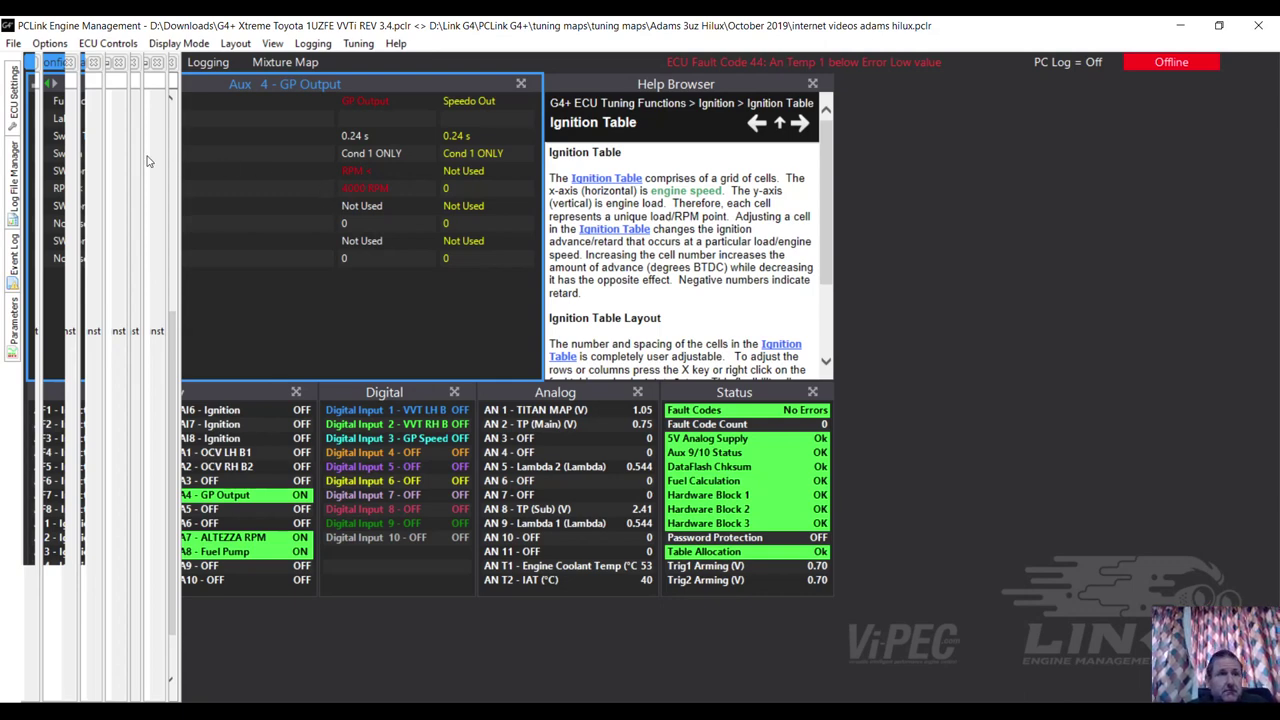
click(16, 45)
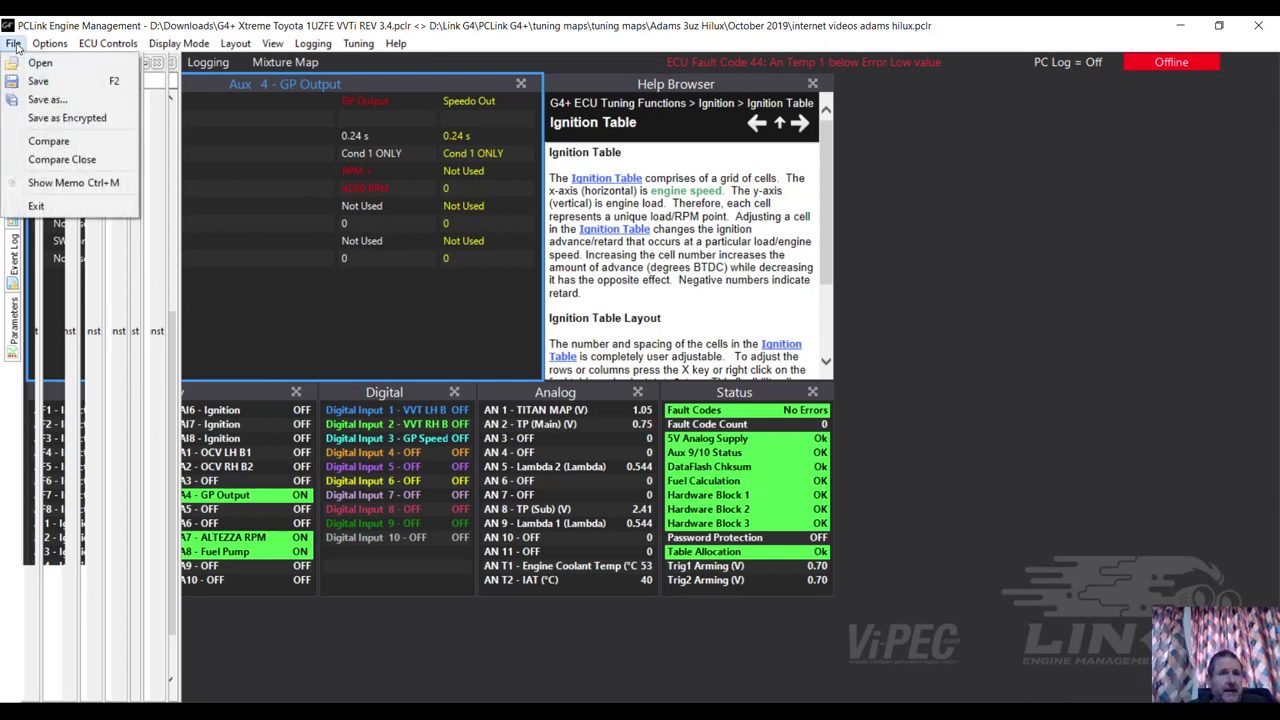
click(91, 161)
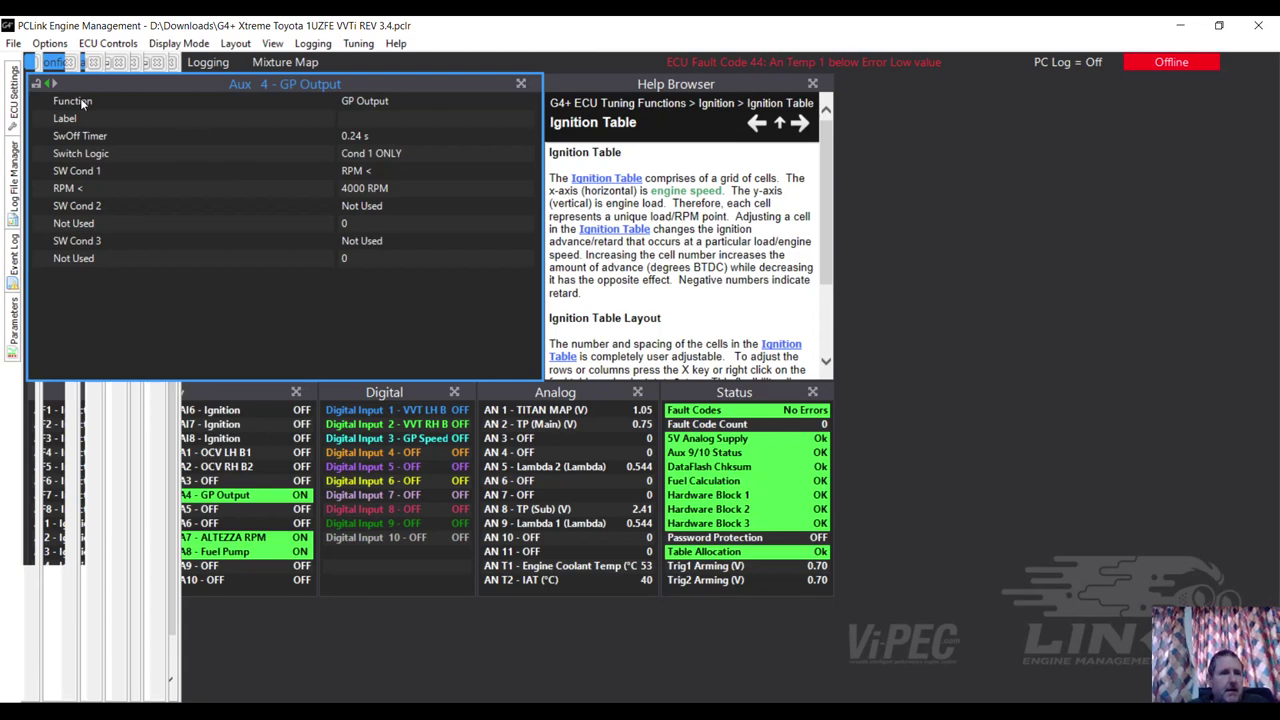
click(14, 90)
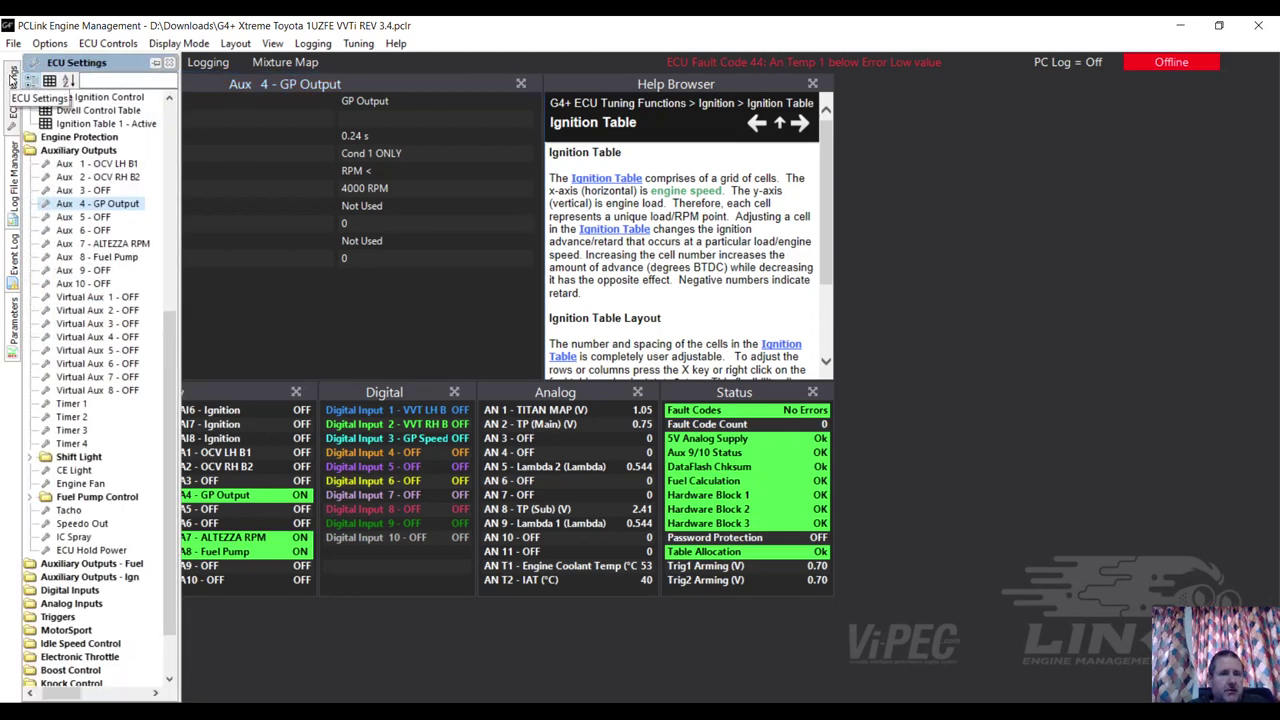
drag(177, 378, 172, 110)
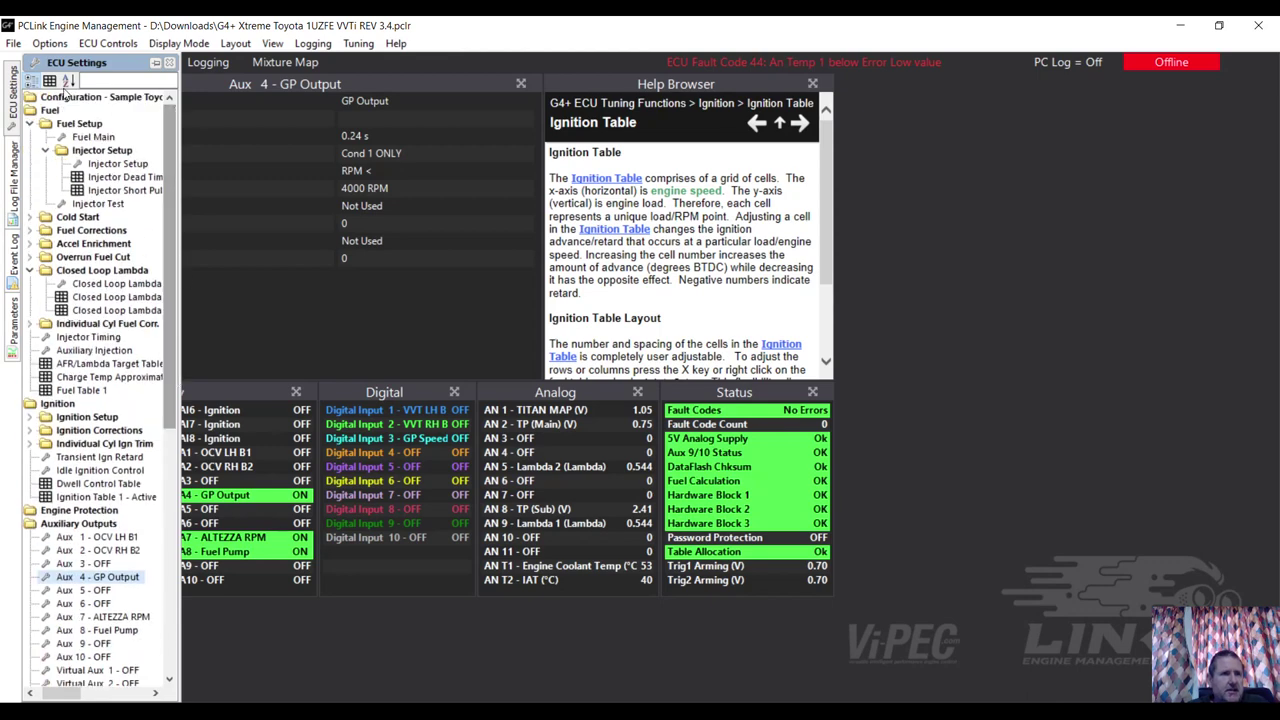
Compare the REV 3.4 map with the file "internet videos adams hilux" from the Adams 3uz Hilux October 2019 tuning maps folder
click(12, 46)
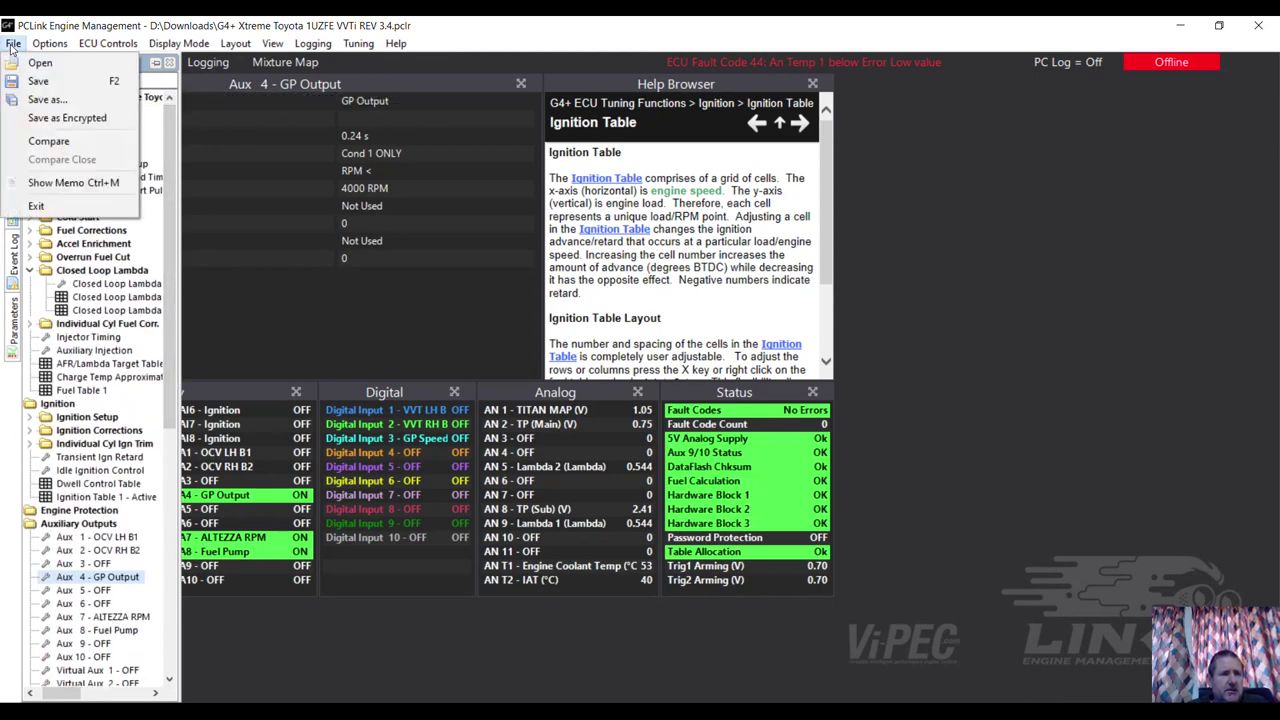
click(60, 144)
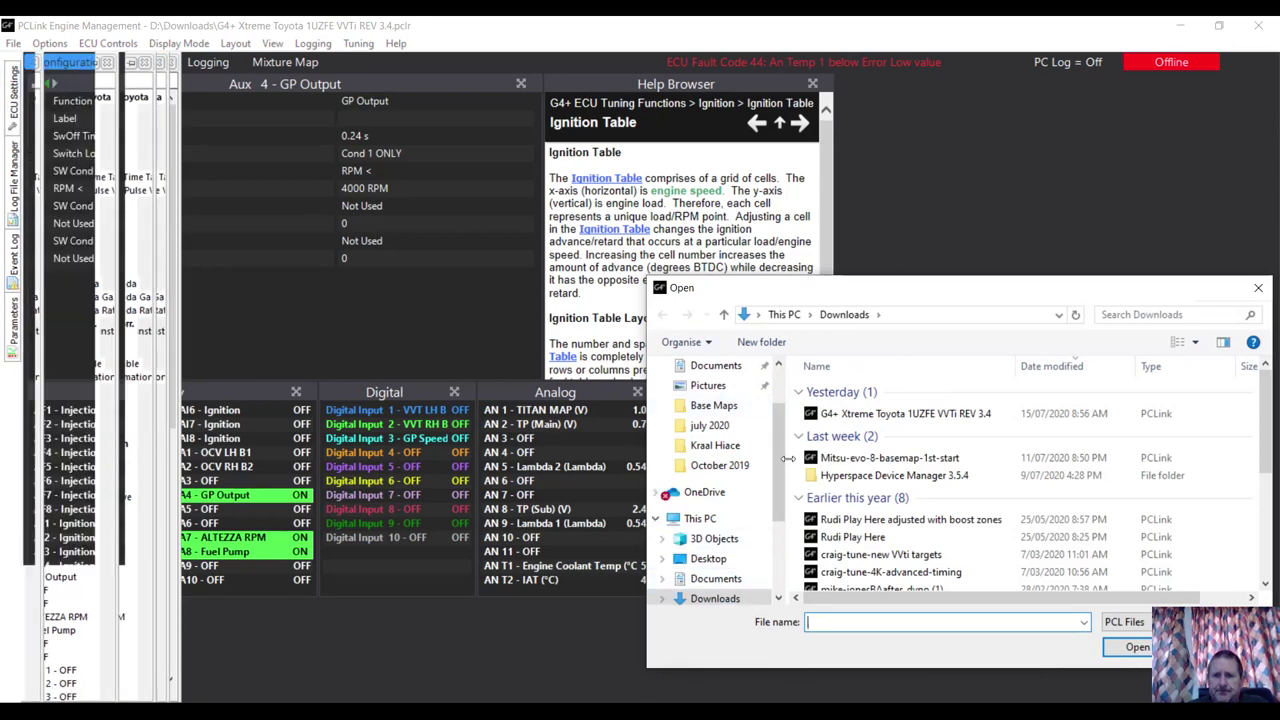
scroll(750, 490, down, 5)
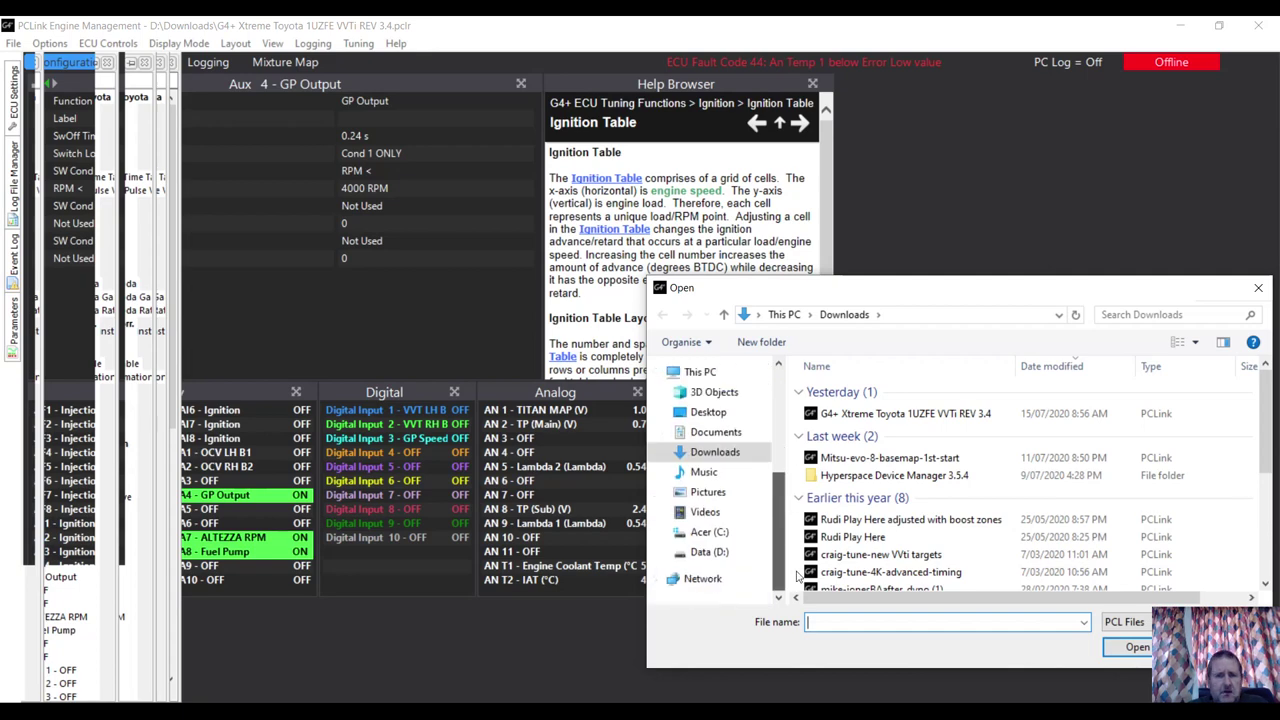
click(716, 555)
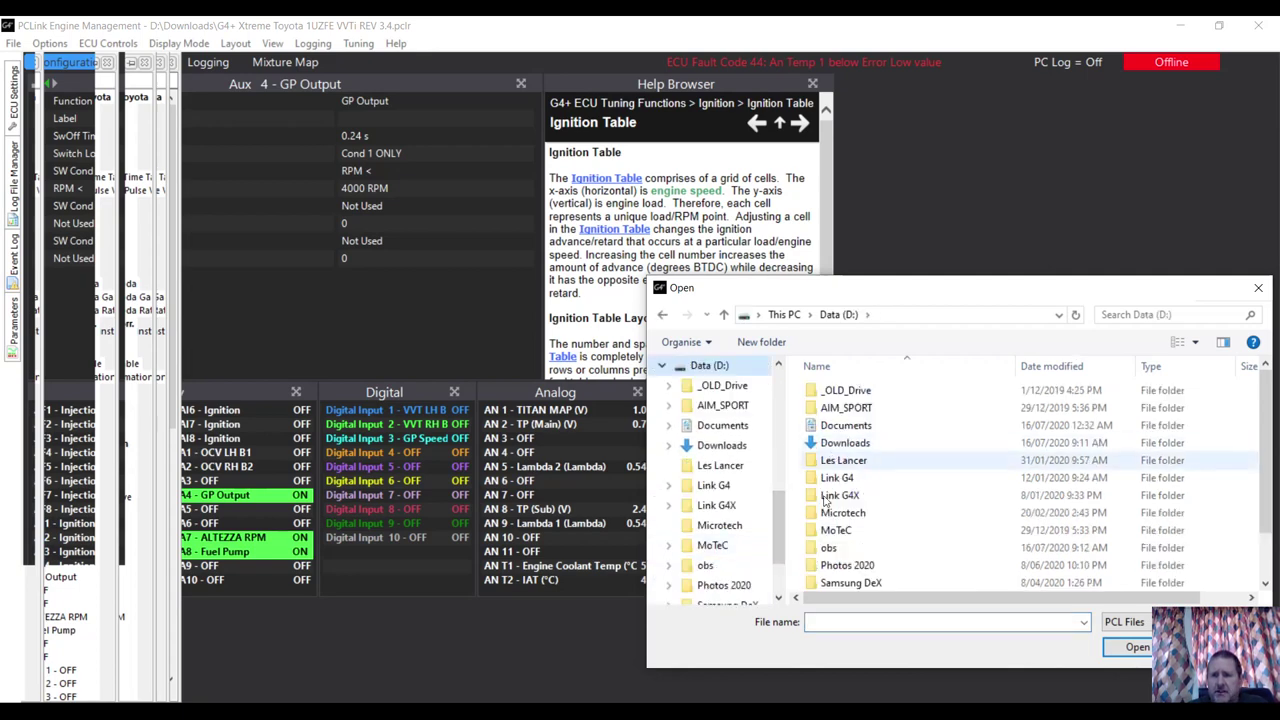
double_click(837, 478)
double_click(856, 446)
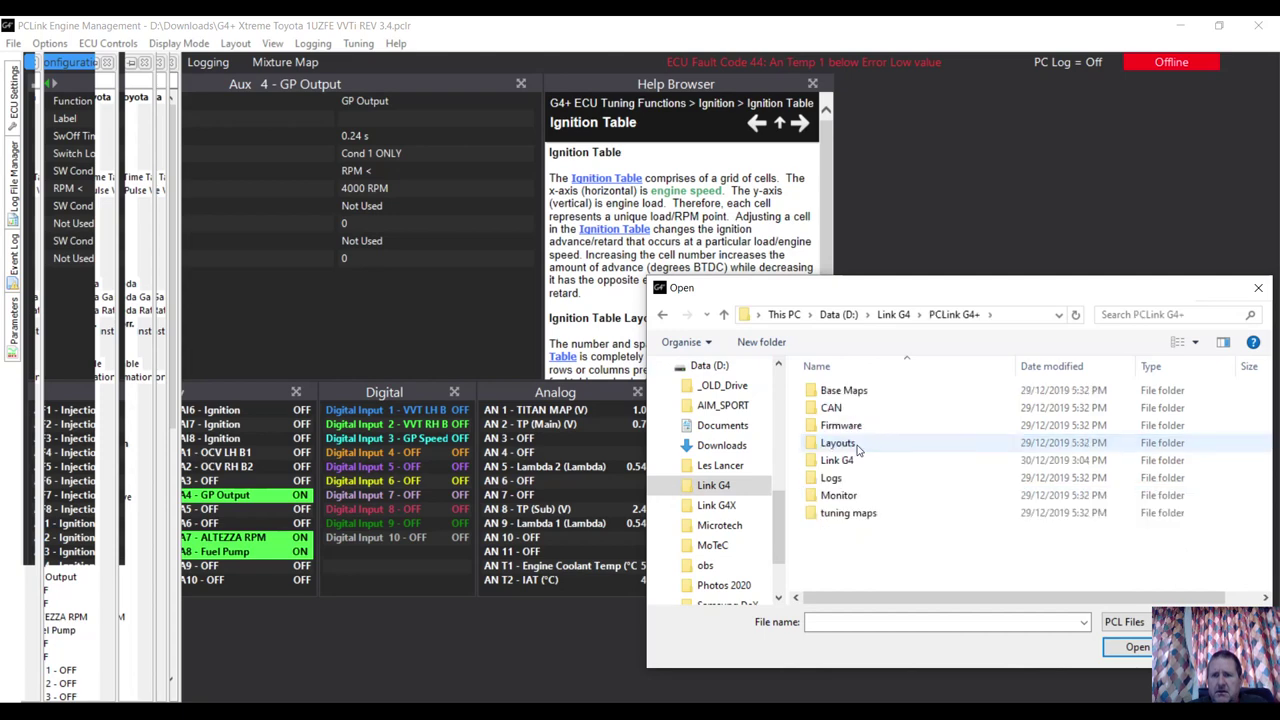
double_click(848, 513)
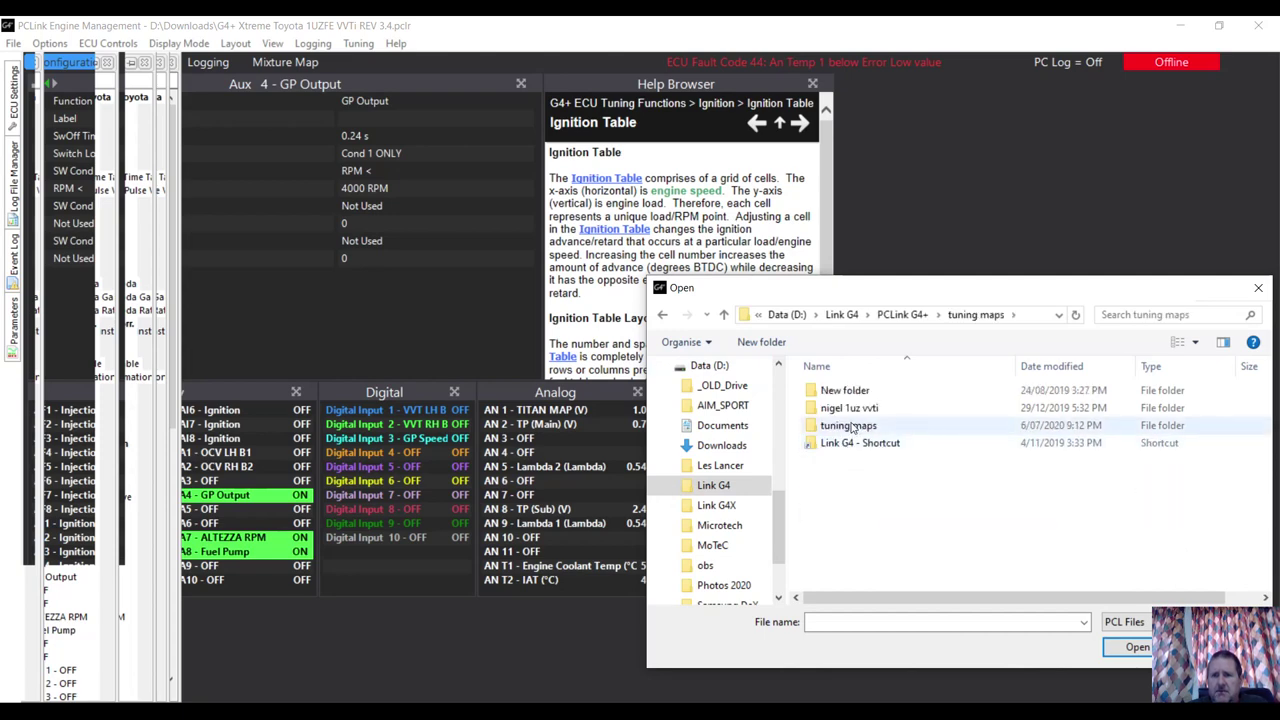
double_click(850, 426)
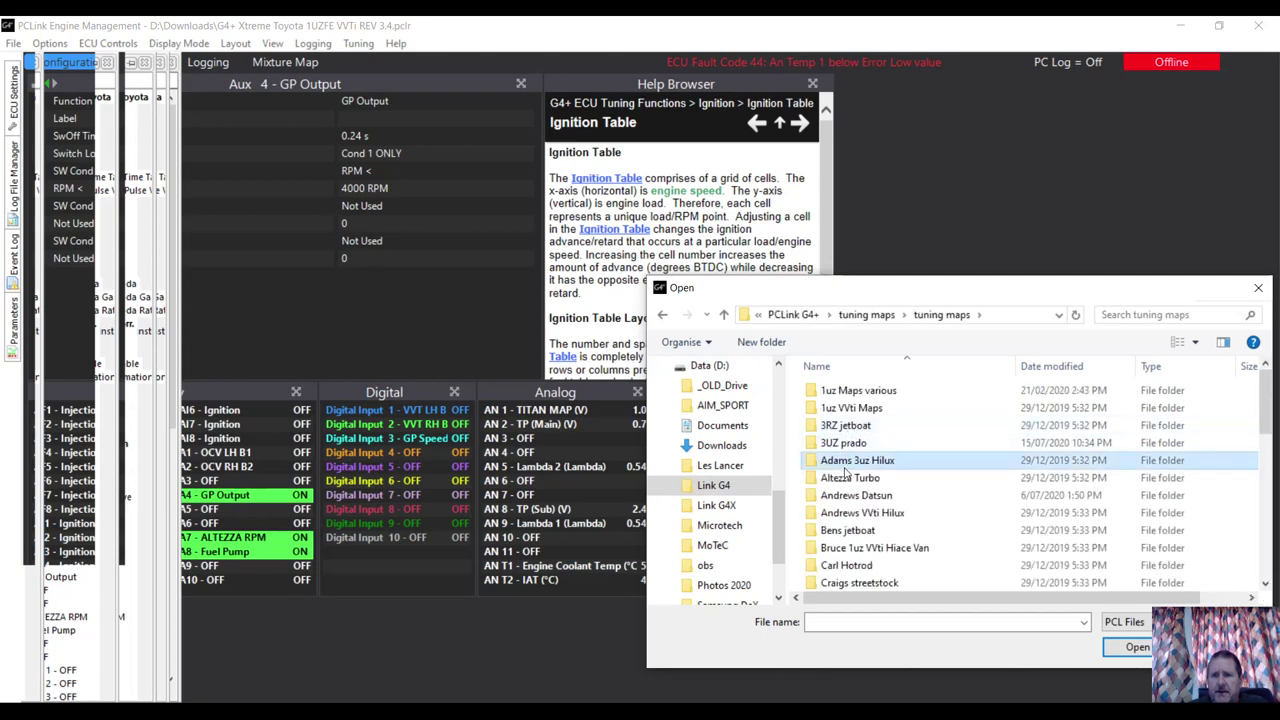
double_click(846, 465)
double_click(850, 426)
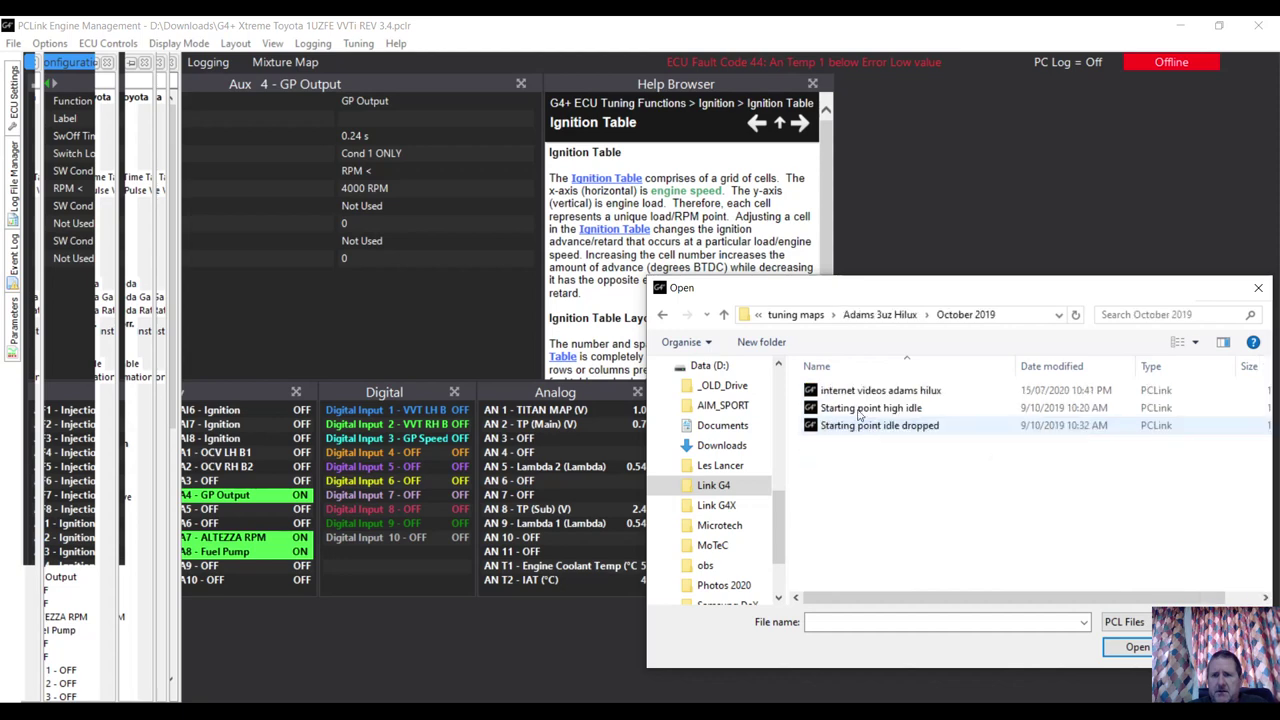
double_click(872, 390)
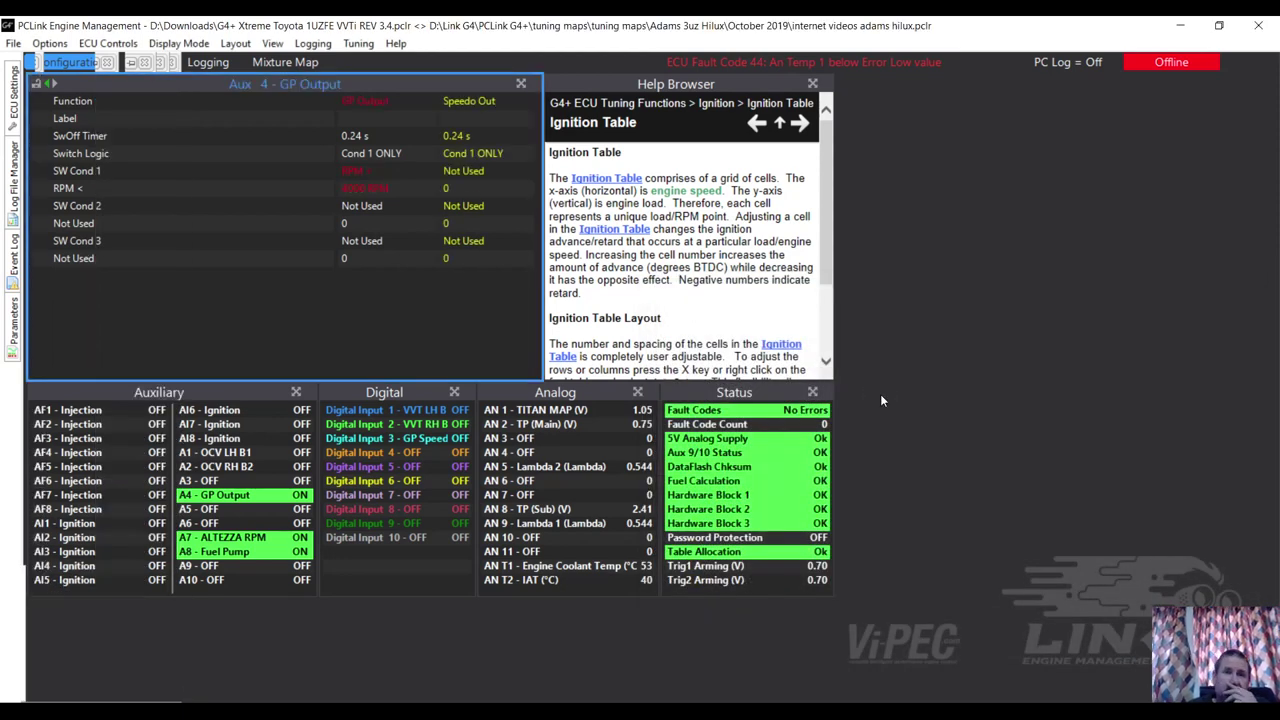
Display the Warm Up Enrichment Table and compare both maps' values, checking the cell at 0% throttle and 10 °C coolant temperature
click(14, 96)
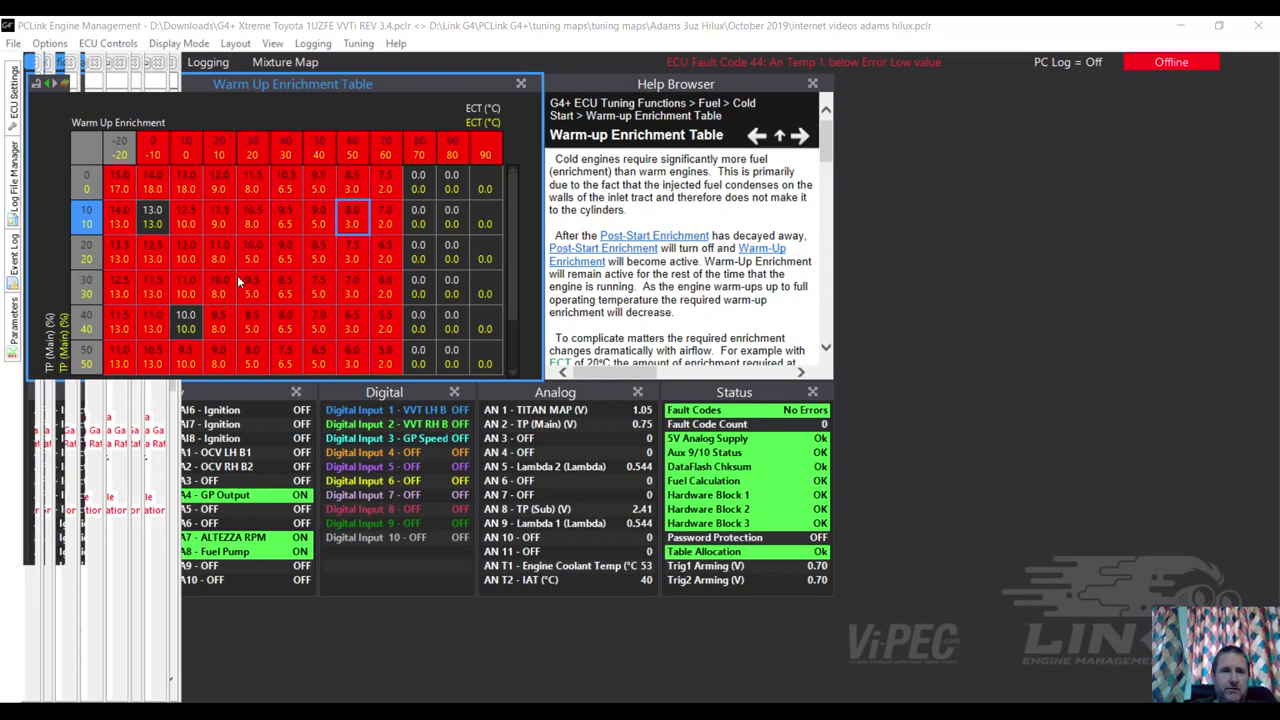
click(190, 186)
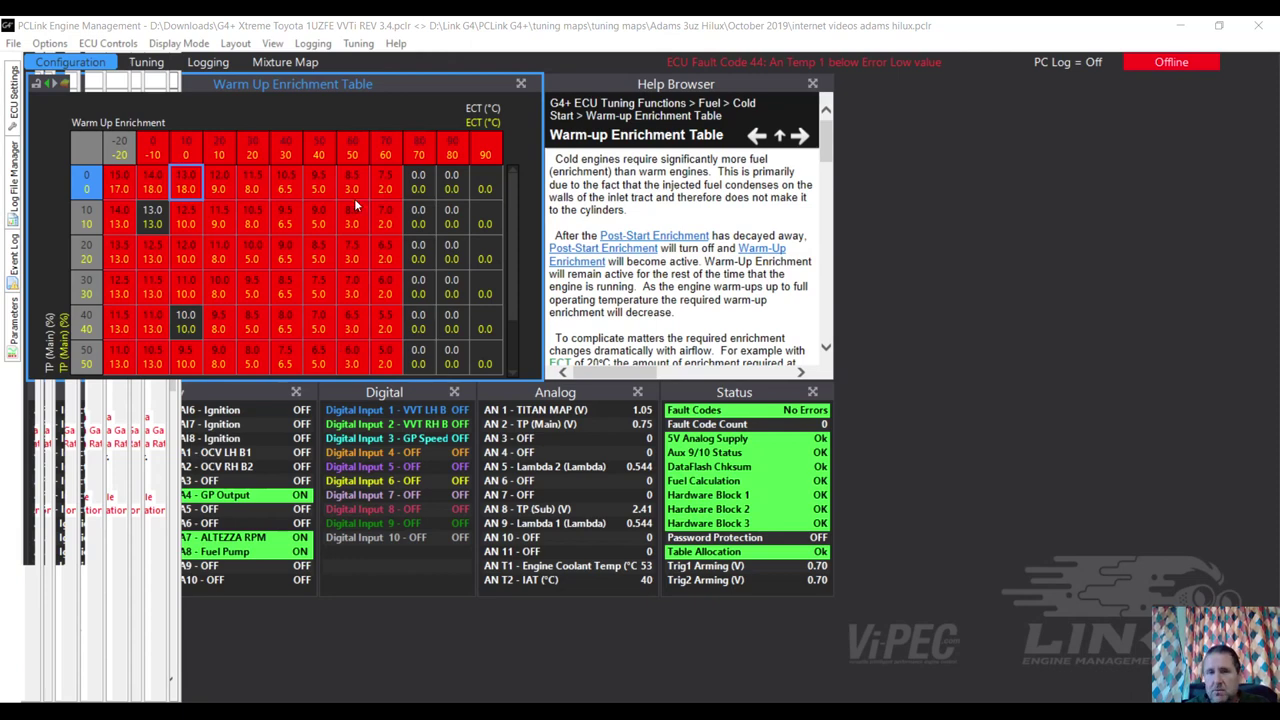
click(184, 190)
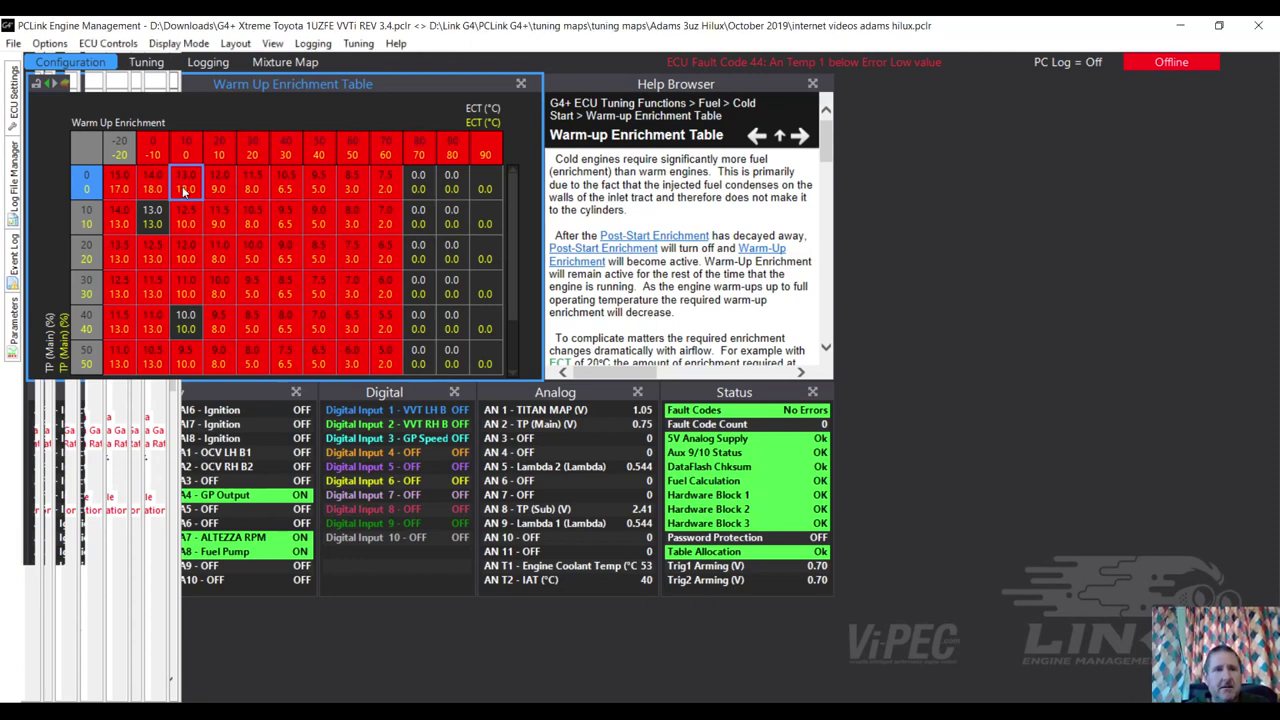
Set the warm-up enrichment at 0% throttle and 70 °C coolant temperature to 2
click(389, 191)
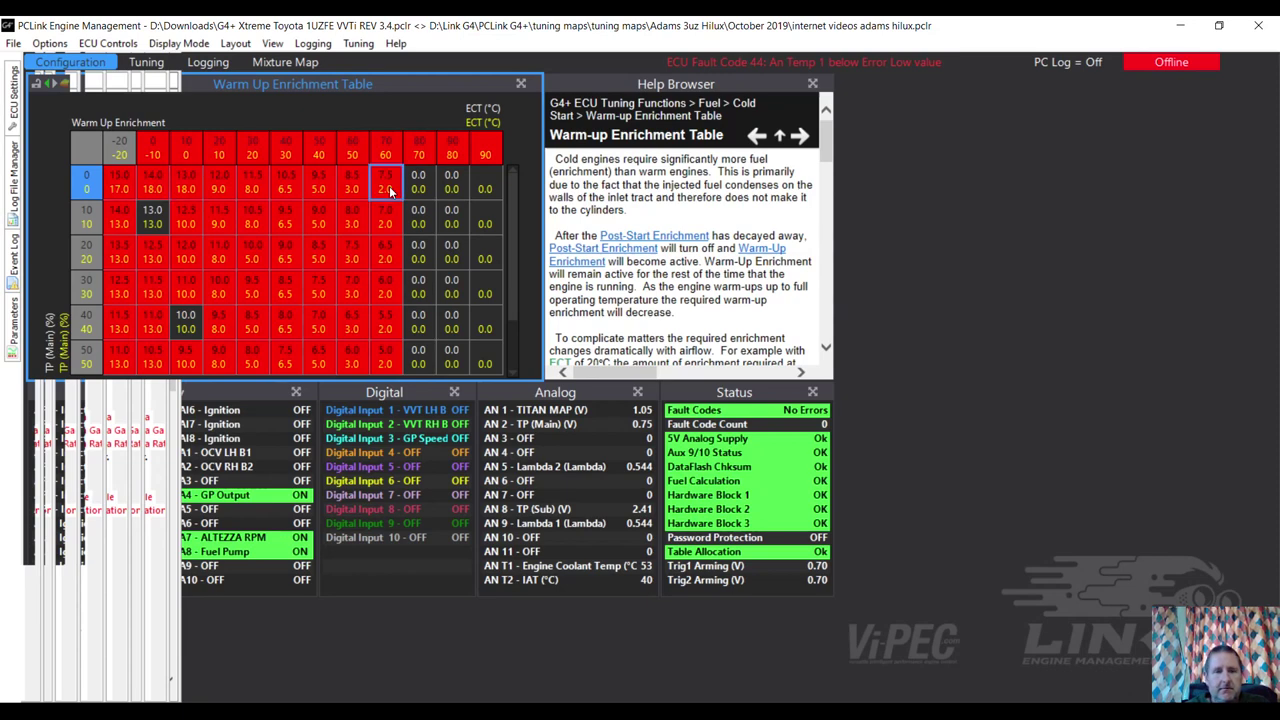
text(=2)
key(Return)
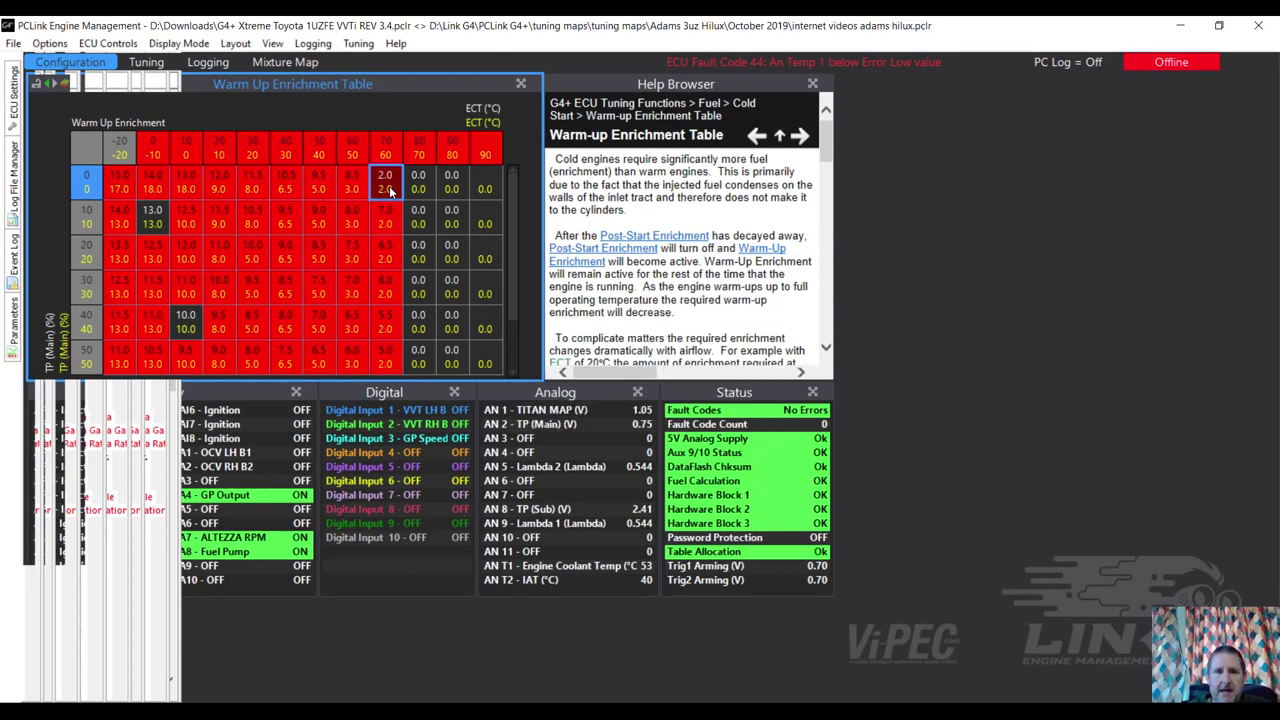
Select the 70 °C warm-up enrichment column from the 0% through the 50% throttle row and set its cells to 2.0
key(shift+Down)
key(shift+Down)
key(shift+Down)
key(shift+Down)
key(shift+Down)
key(shift+Down)
key(shift+Down)
key(shift+Up)
key(shift+Up)
key(shift+Up)
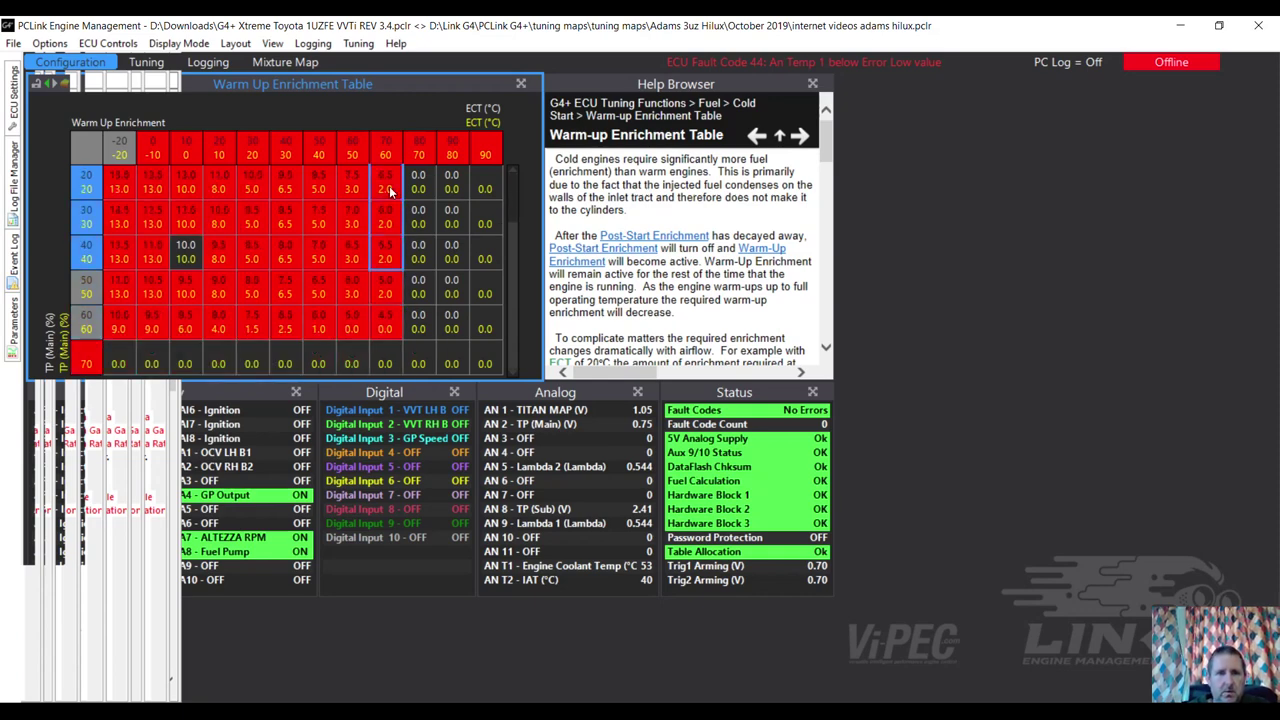
key(shift+Down)
key(shift+Up)
key(shift+Up)
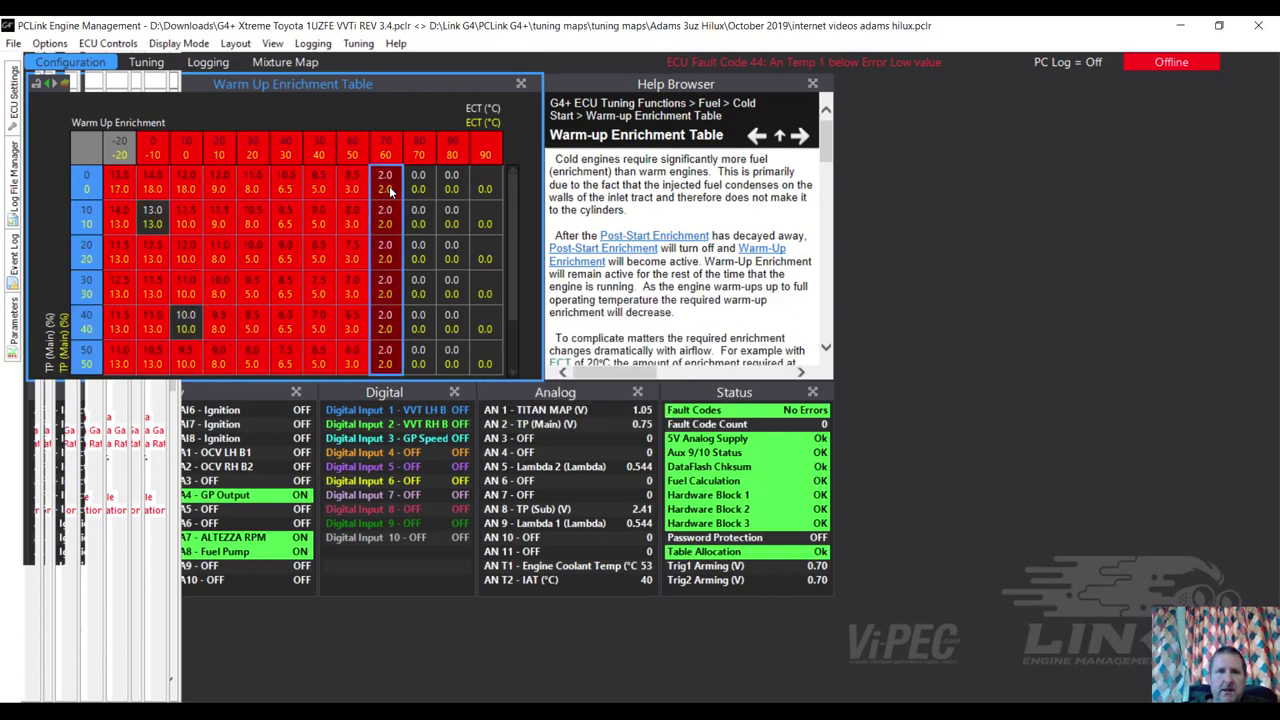
Set the warm-up enrichment at 60% throttle and 70 °C coolant temperature to 0
click(350, 358)
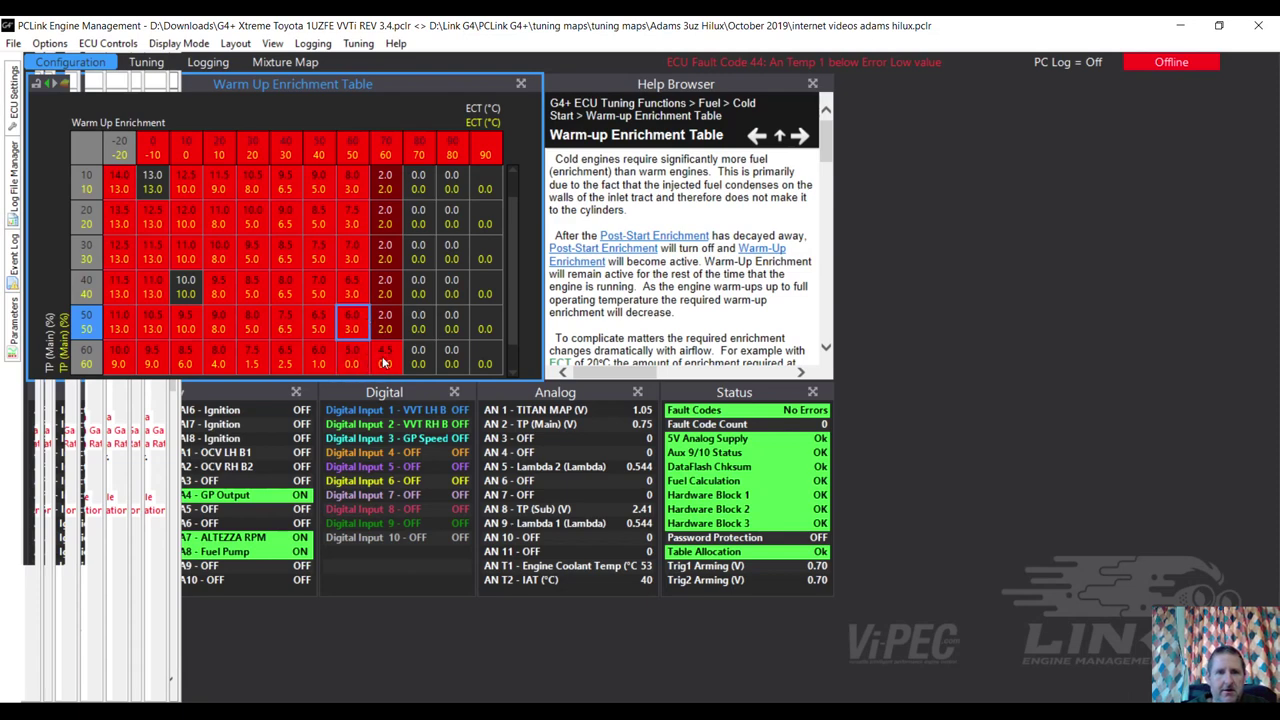
click(385, 362)
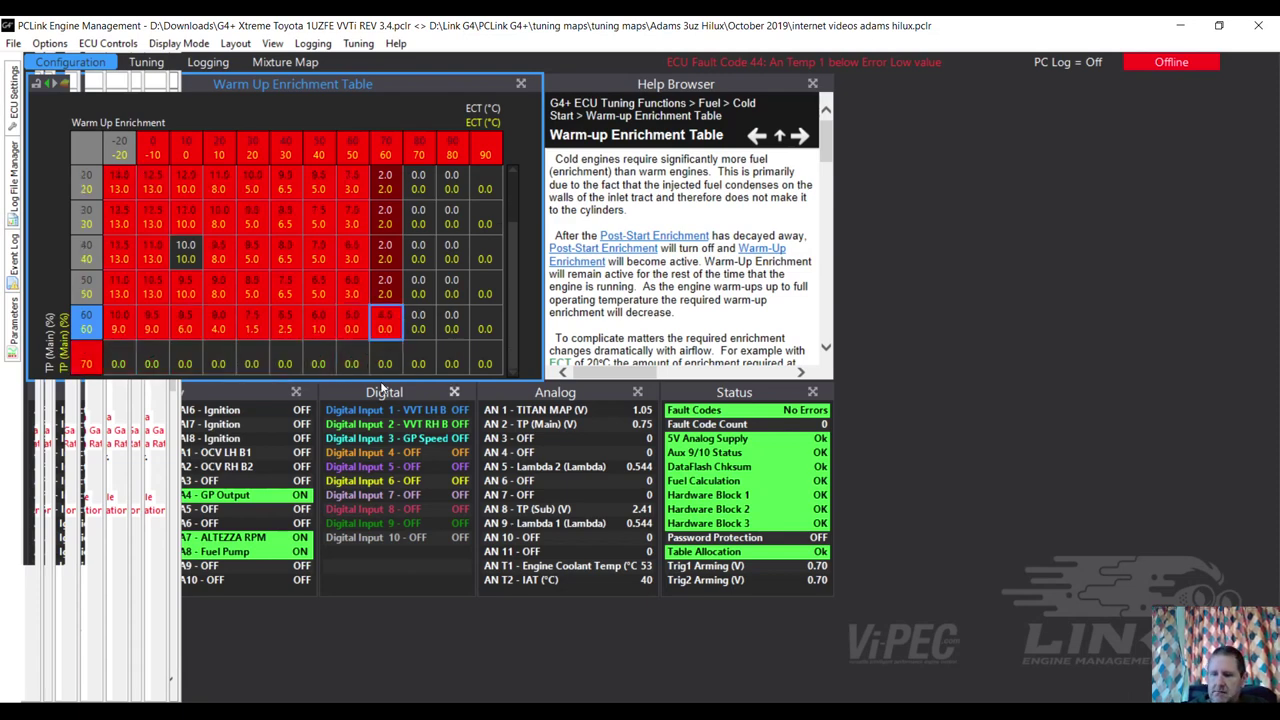
text(0)
key(Return)
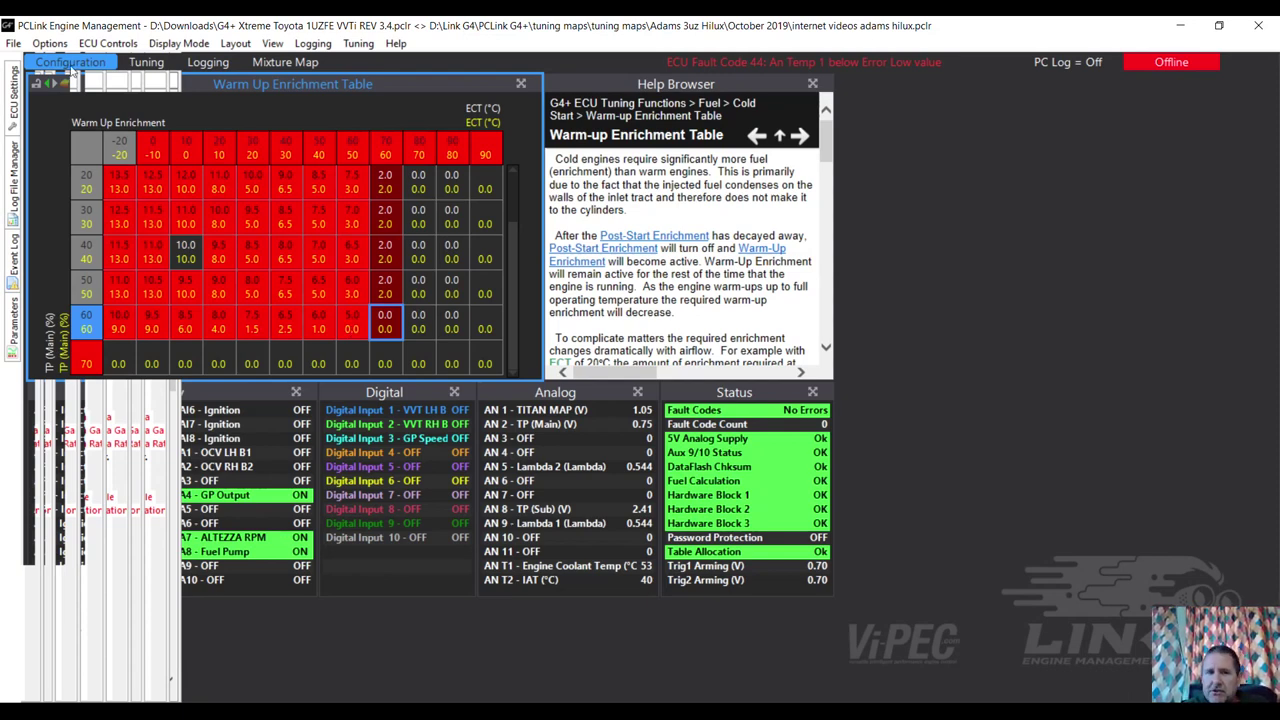
Display Fuel Table 1 and compare the fuel values of both maps
mouse_move(14, 105)
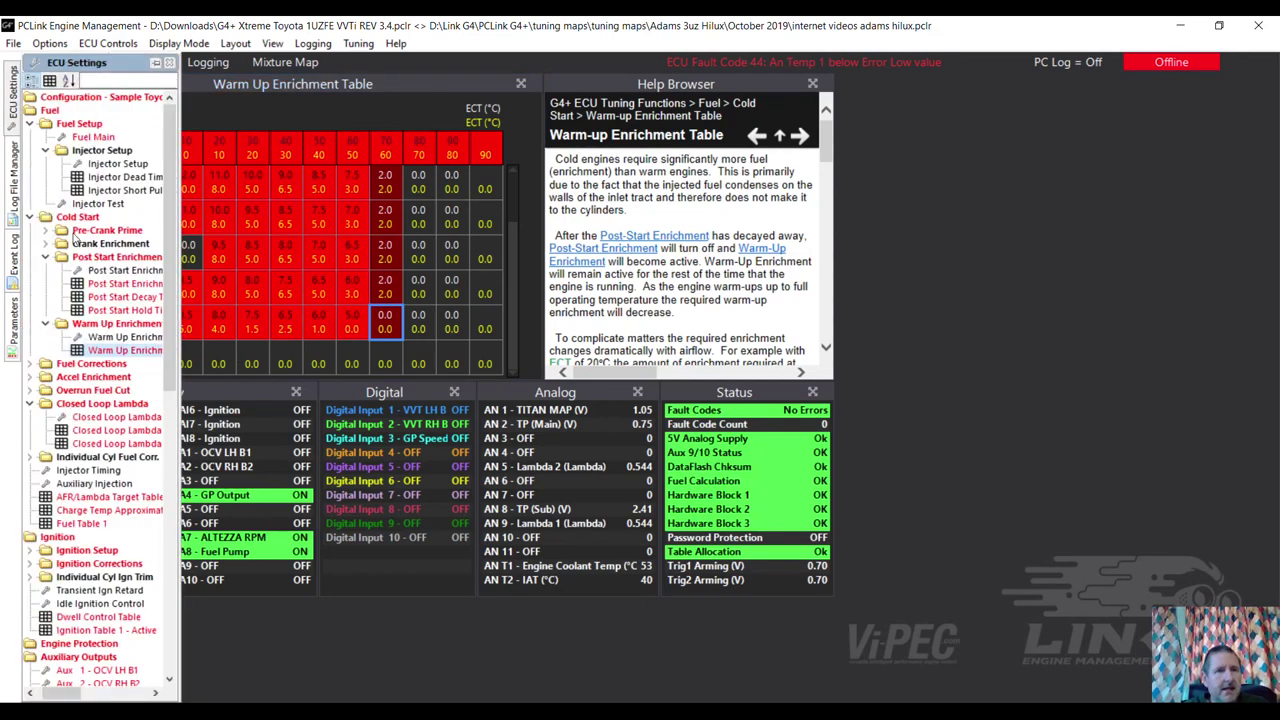
double_click(96, 528)
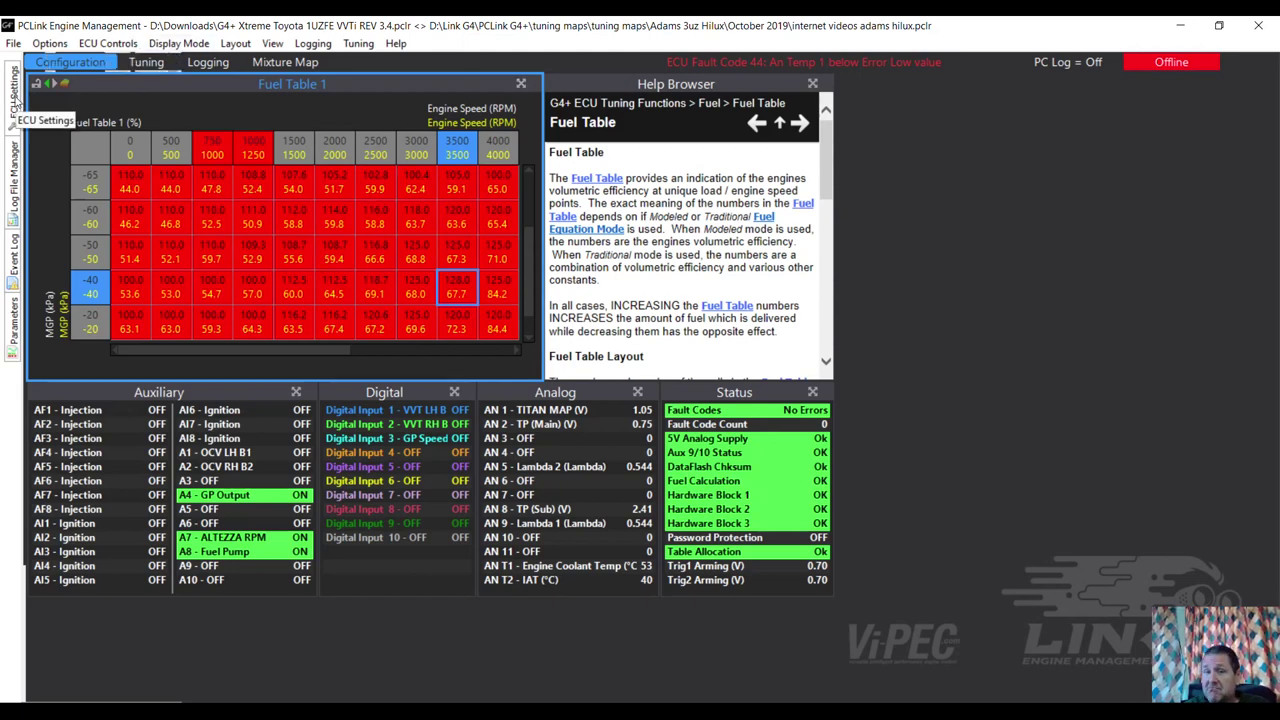
Display the VVT Setup settings under VVT Control and set the ECT Lockout to 60 °C
click(13, 100)
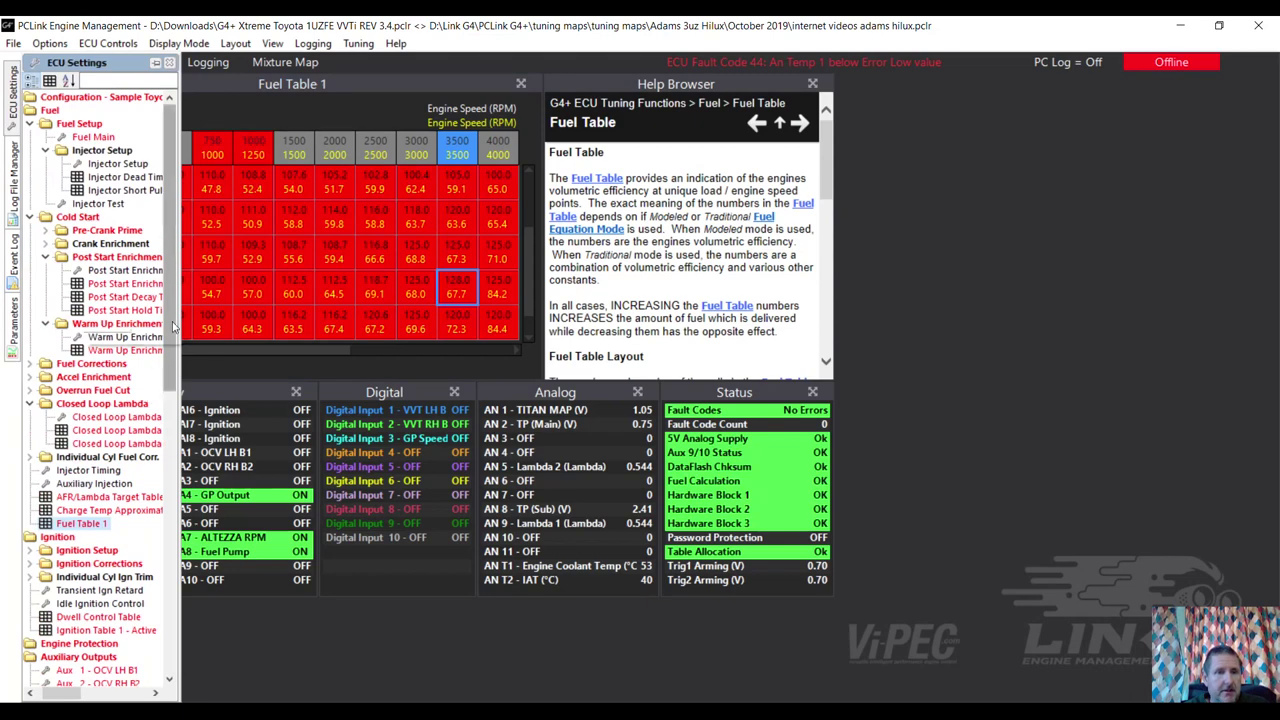
drag(170, 305, 175, 462)
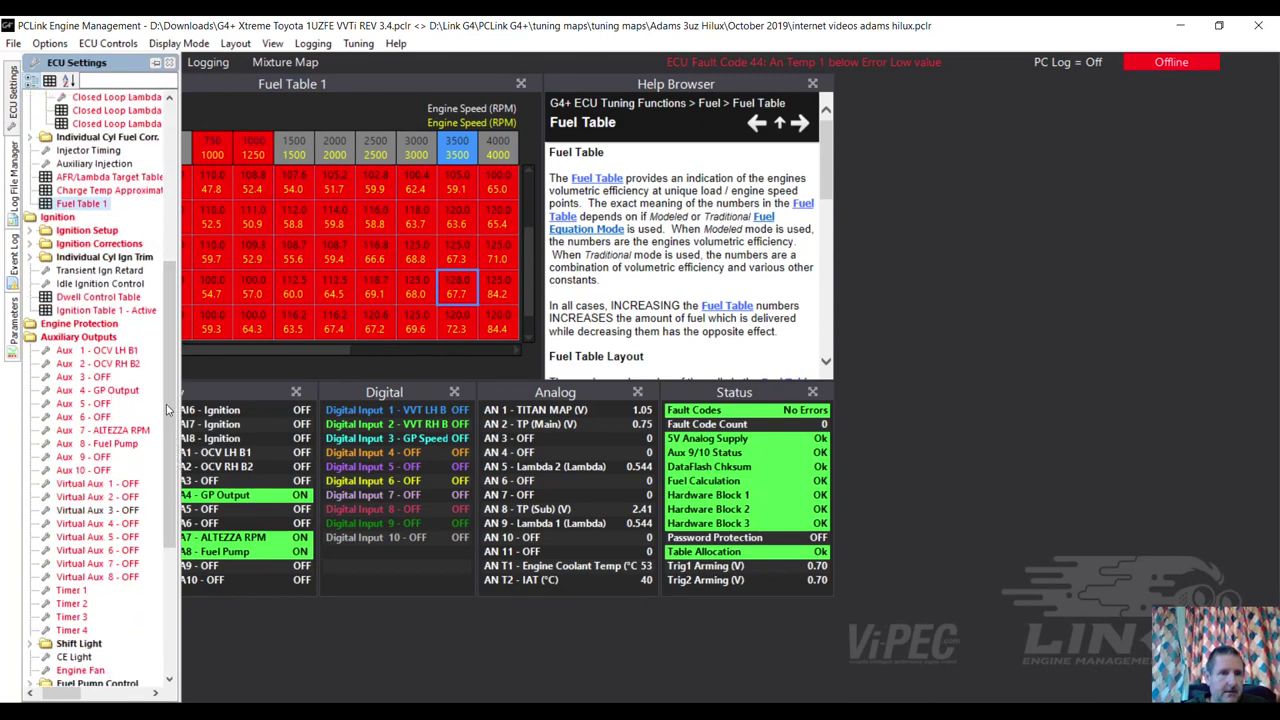
scroll(155, 505, down, 5)
scroll(155, 505, down, 1)
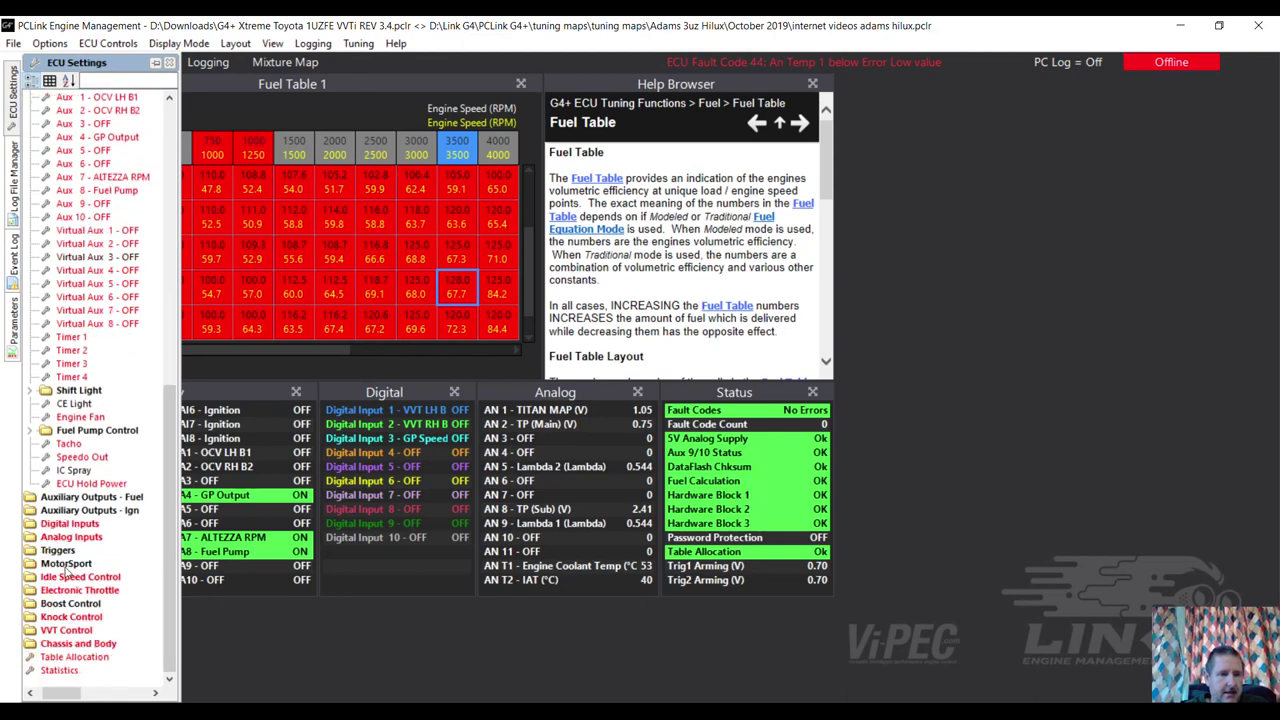
double_click(55, 632)
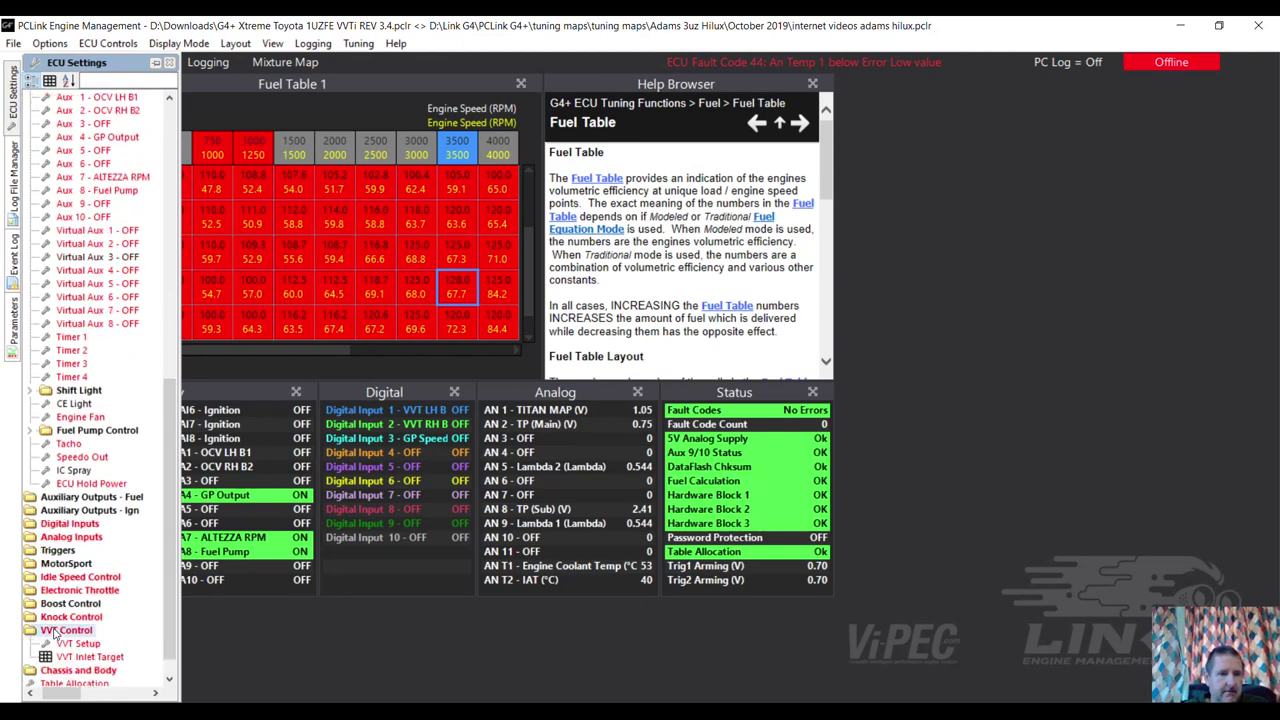
click(70, 648)
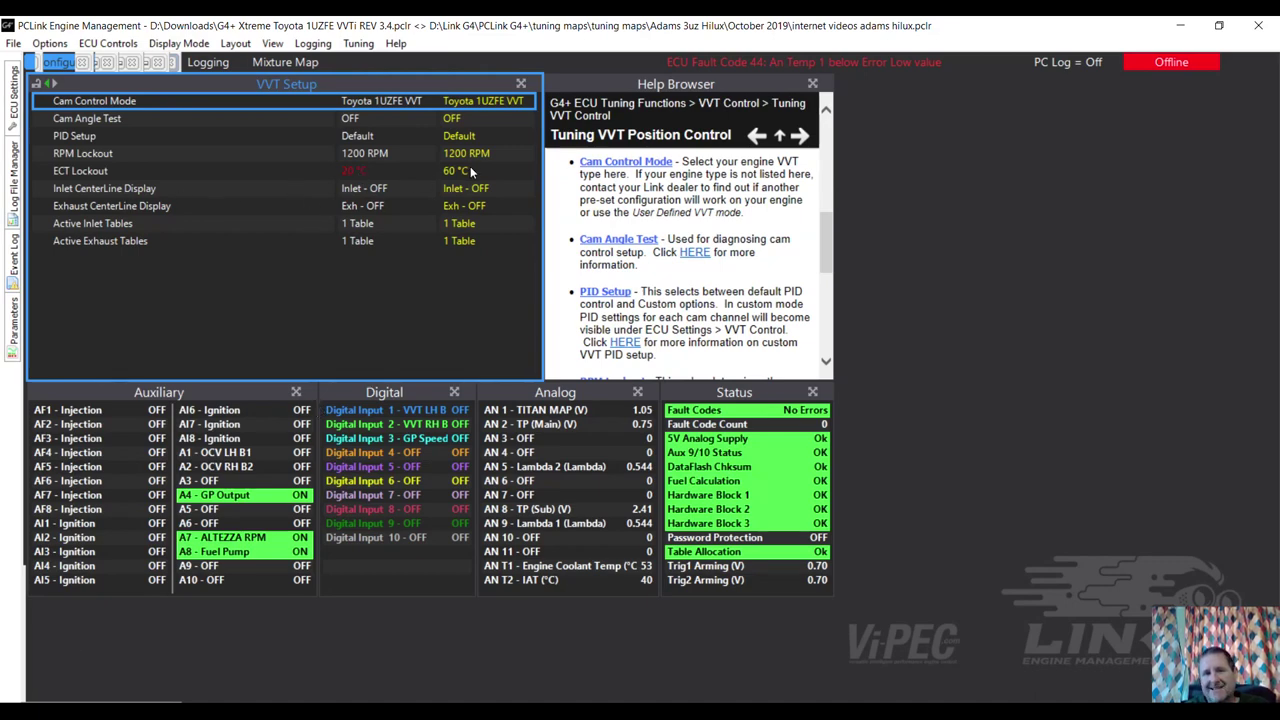
click(347, 172)
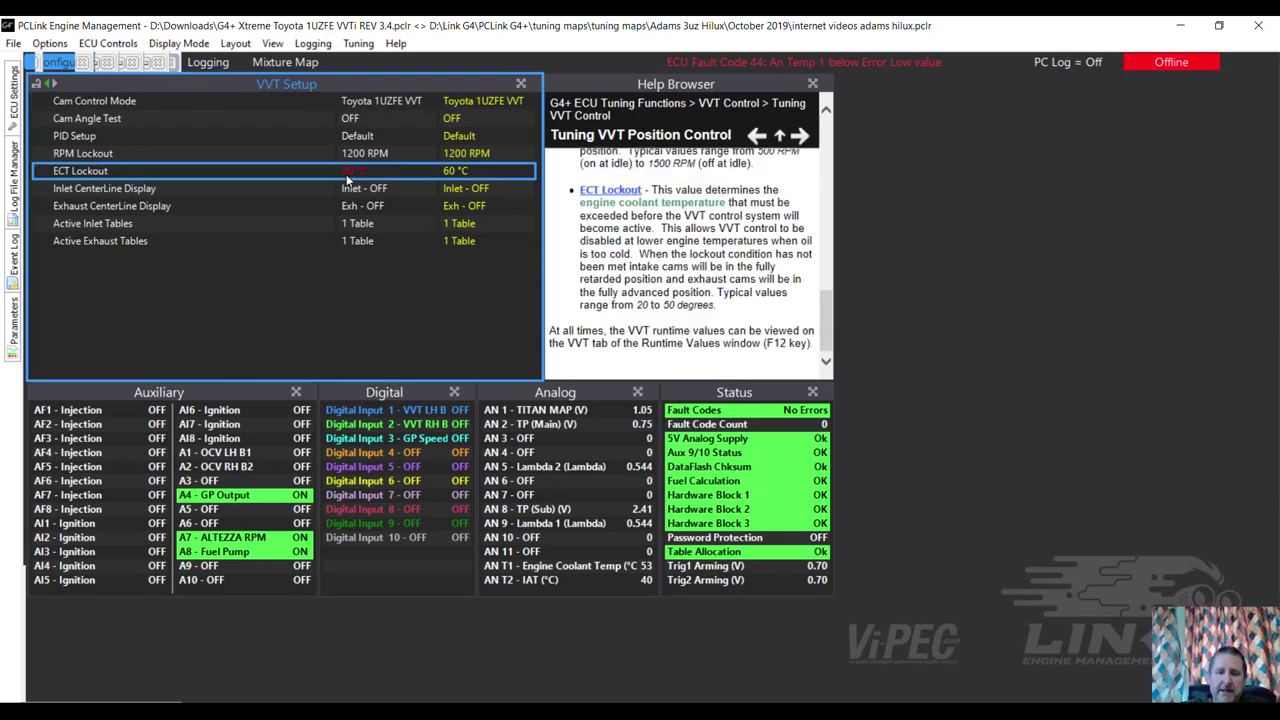
text(60)
key(Return)
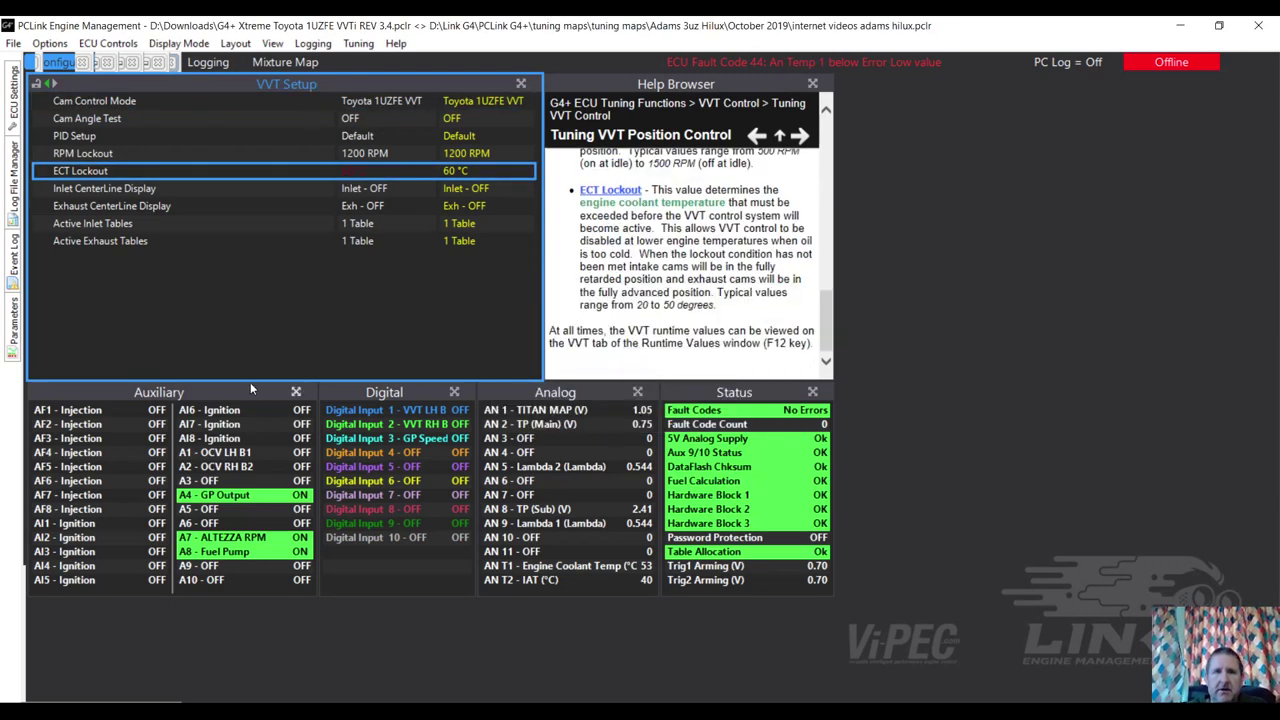
Display the VVT Inlet Target table, compare both maps' cam targets, and bring back the ECU settings tree
mouse_move(14, 110)
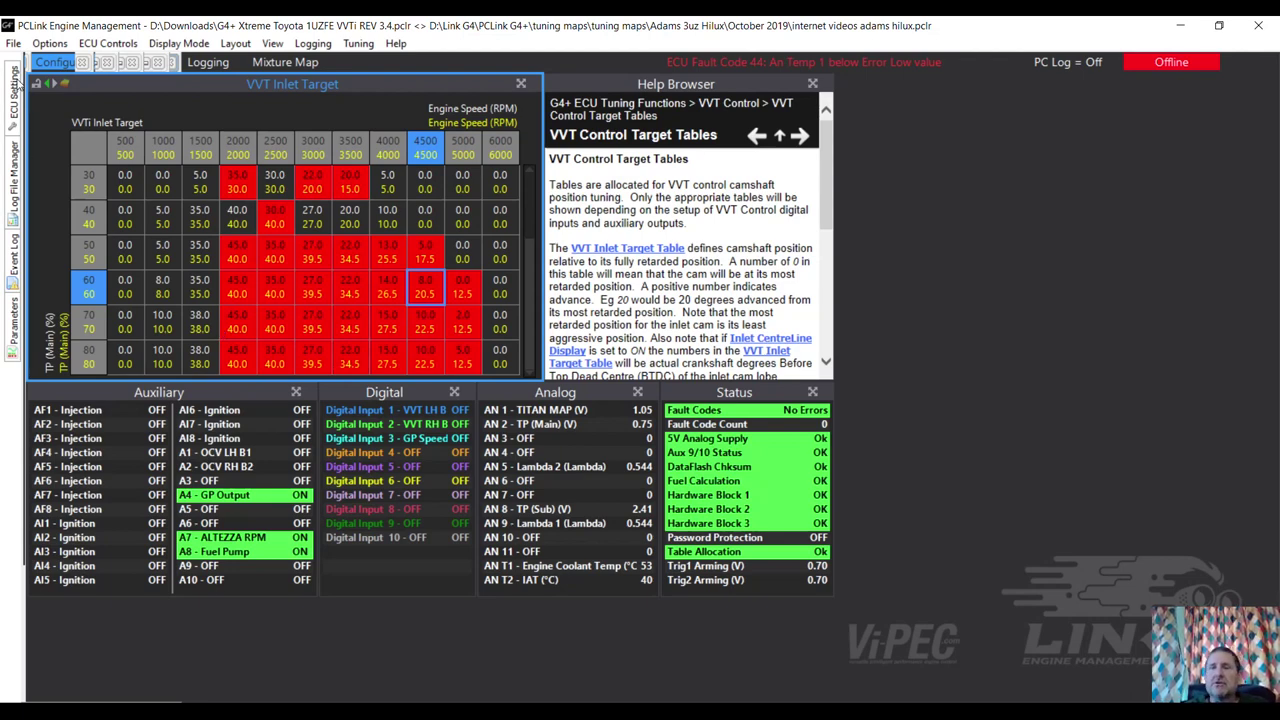
click(15, 88)
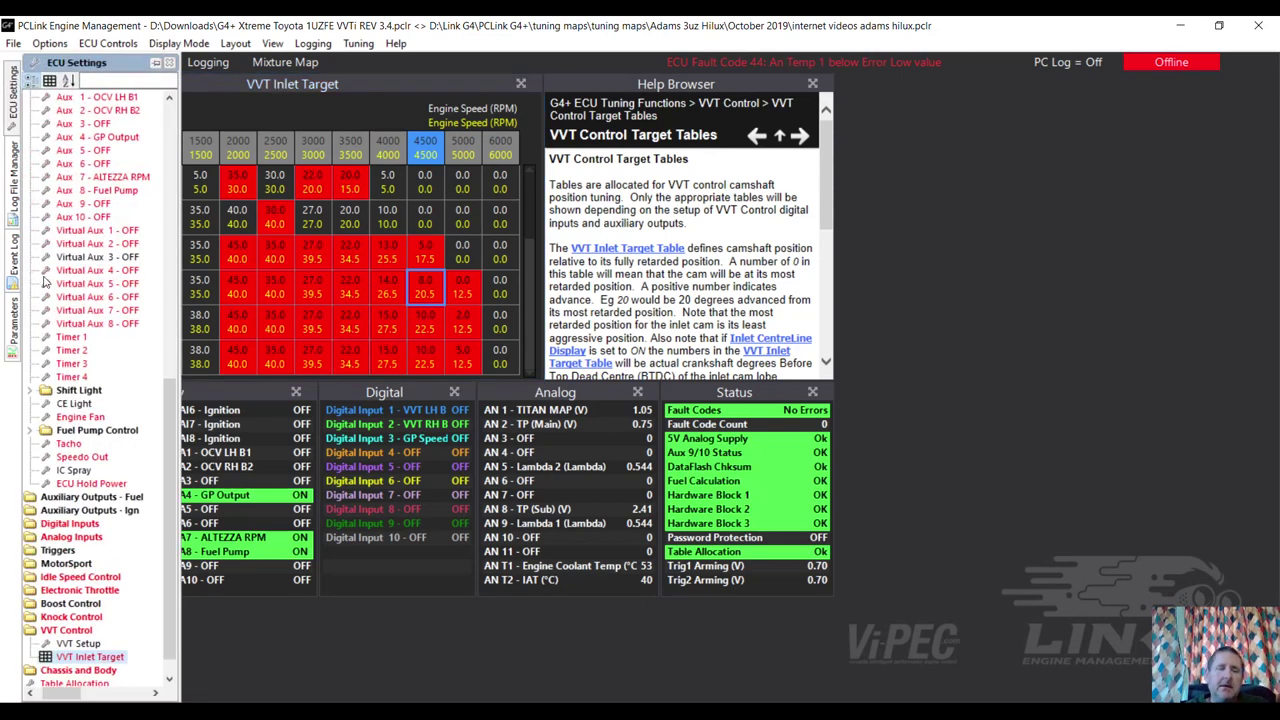
Look through the whole ECU settings tree for differences between the maps and expand the Triggers group
scroll(170, 428, down, 1)
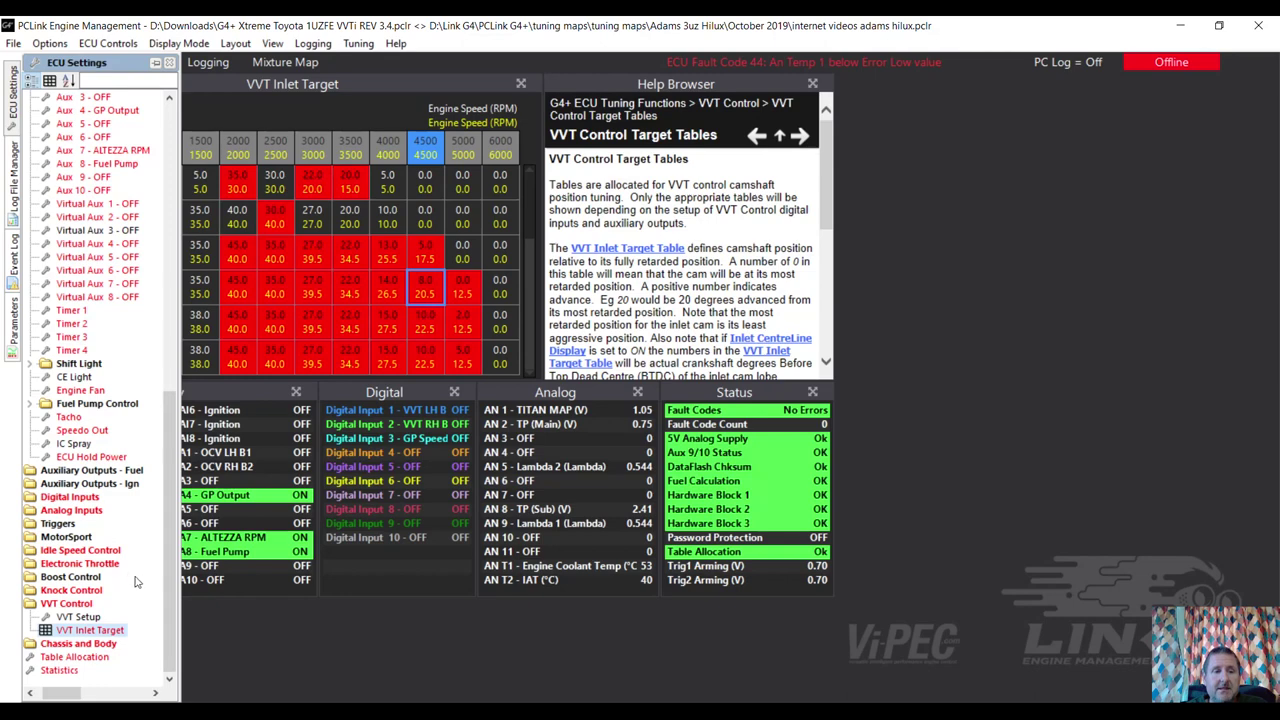
drag(168, 570, 200, 215)
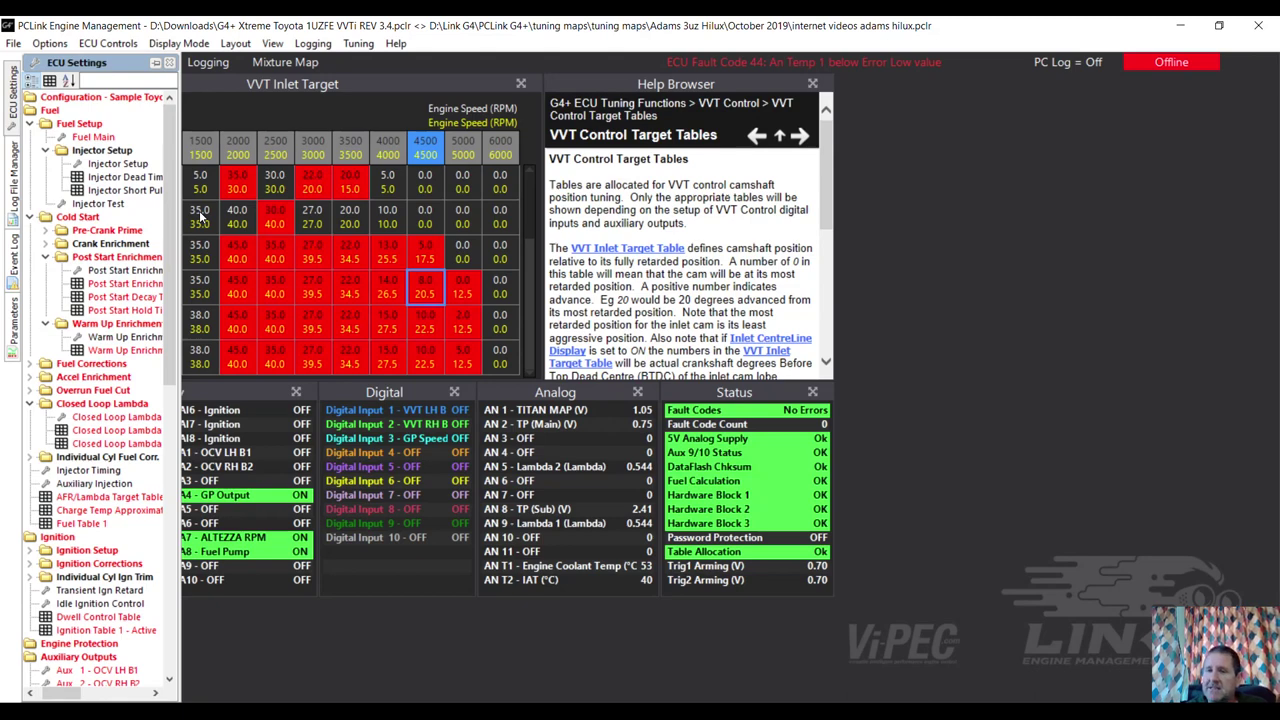
drag(172, 216, 178, 507)
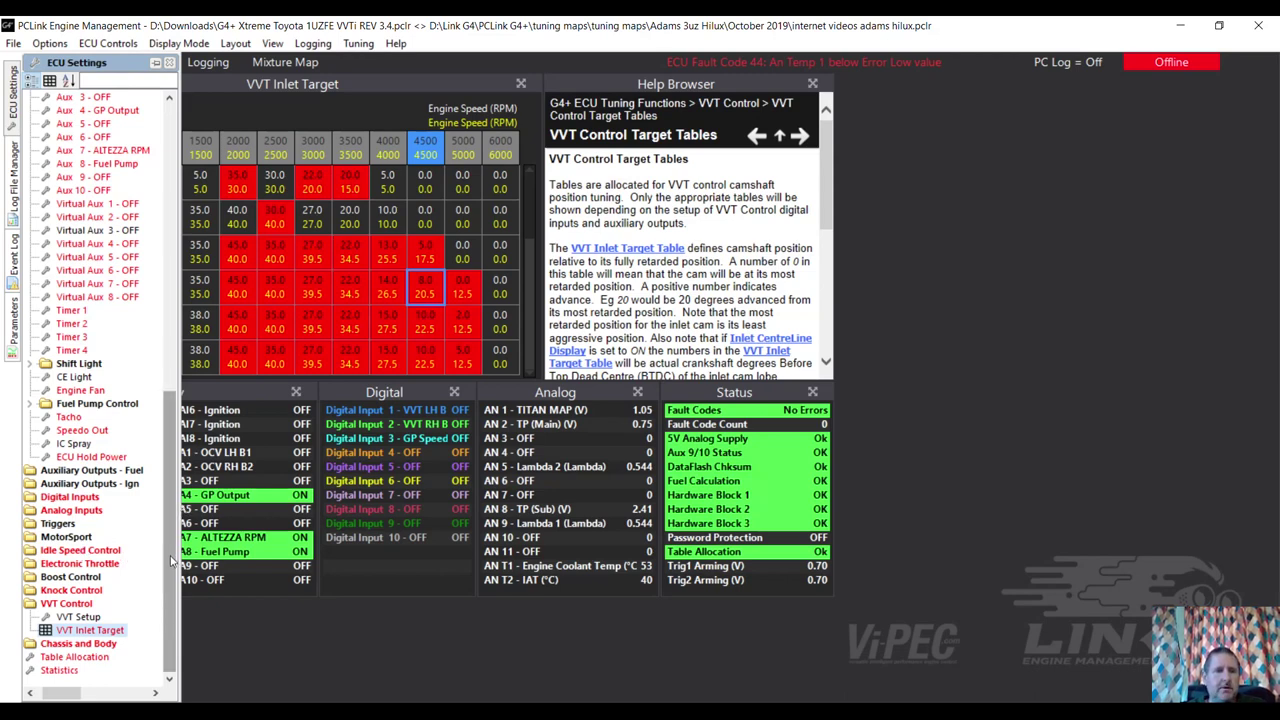
double_click(56, 526)
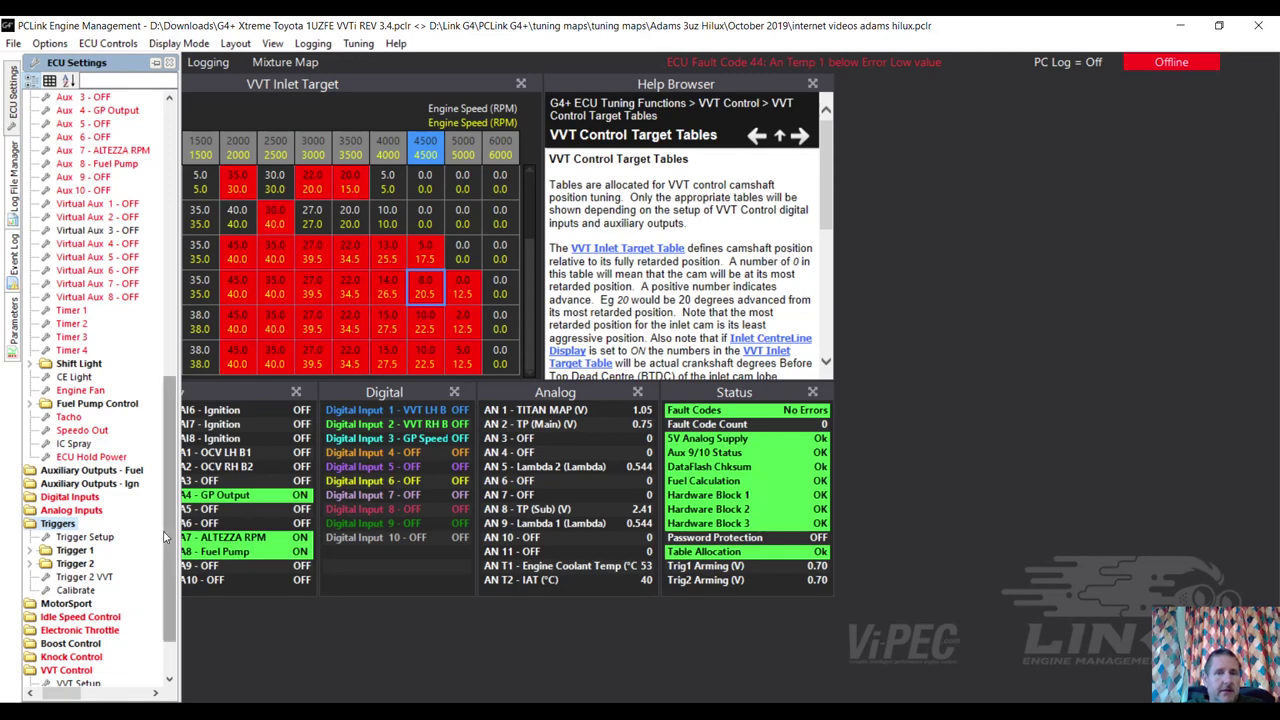
drag(165, 540, 162, 225)
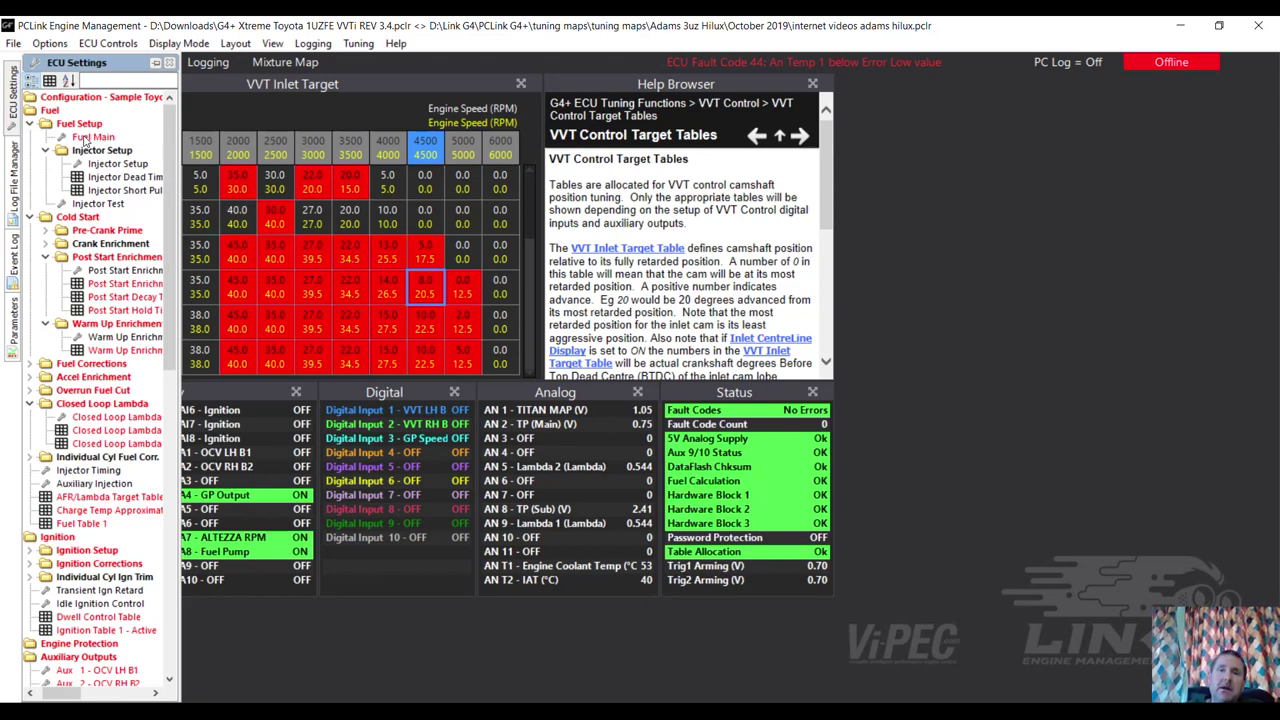
Display the Logging Setup dialog and review the PC logging rate and logged parameters
click(300, 104)
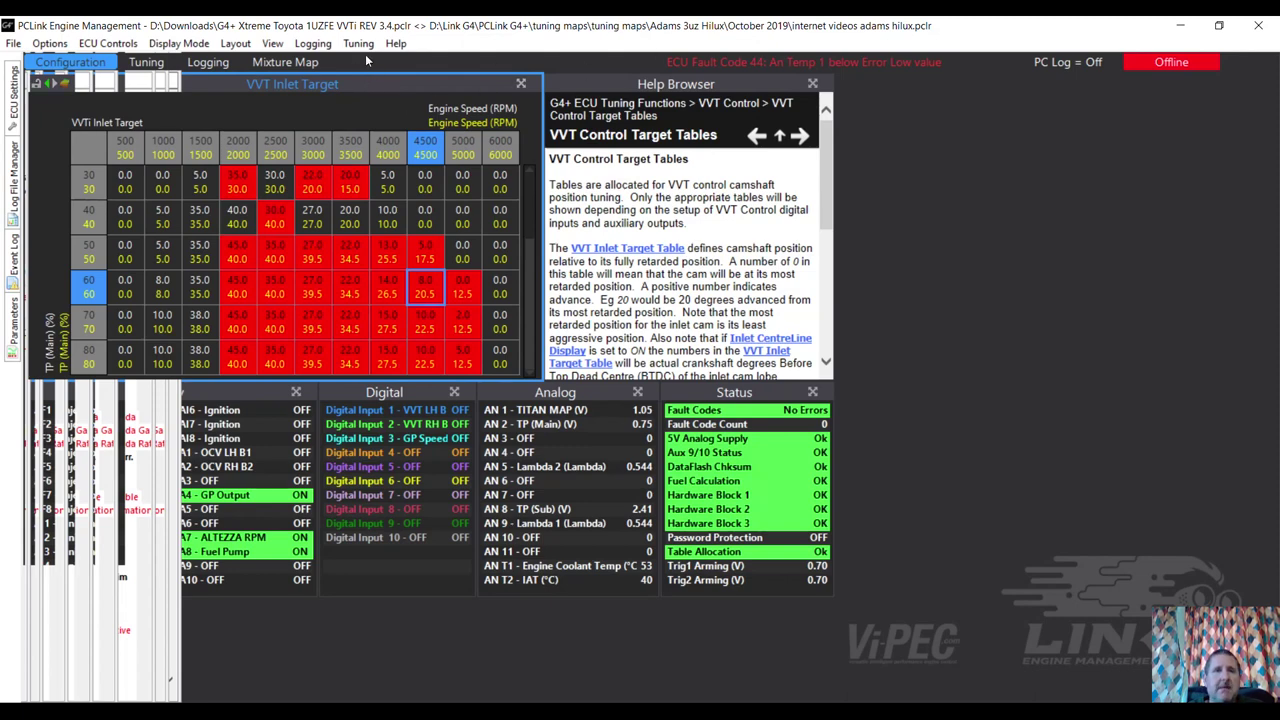
click(303, 46)
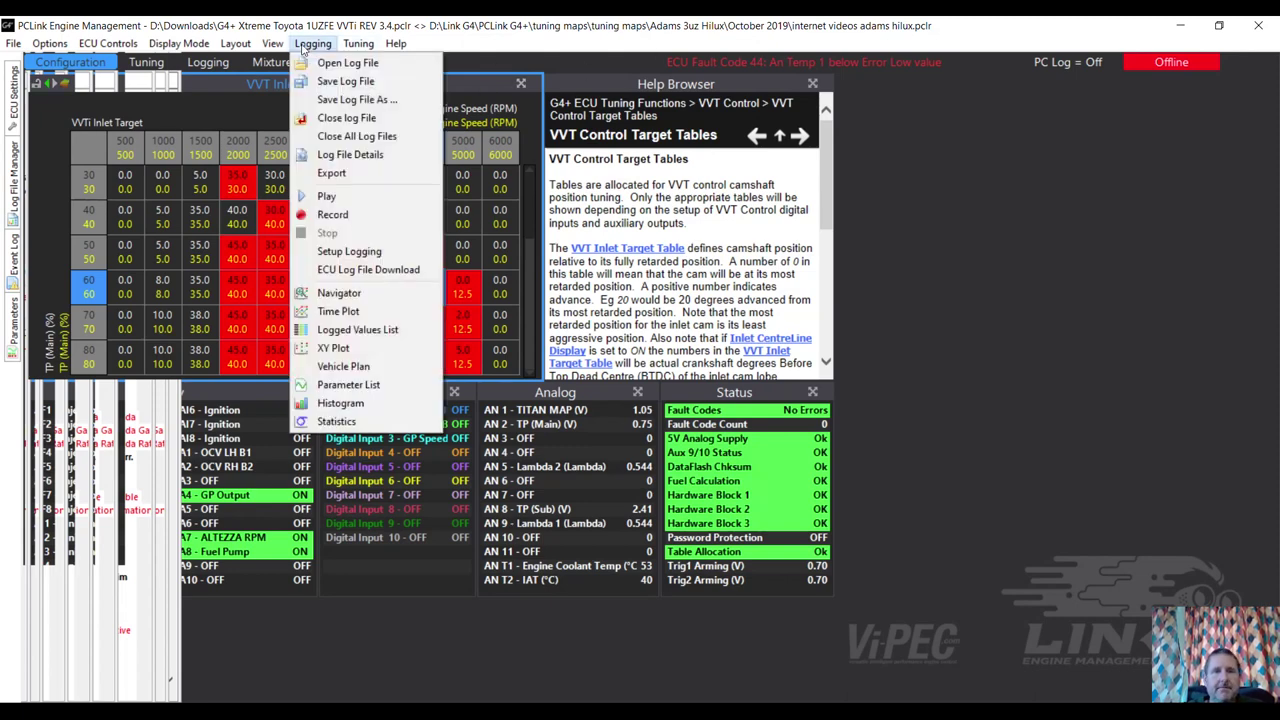
click(356, 257)
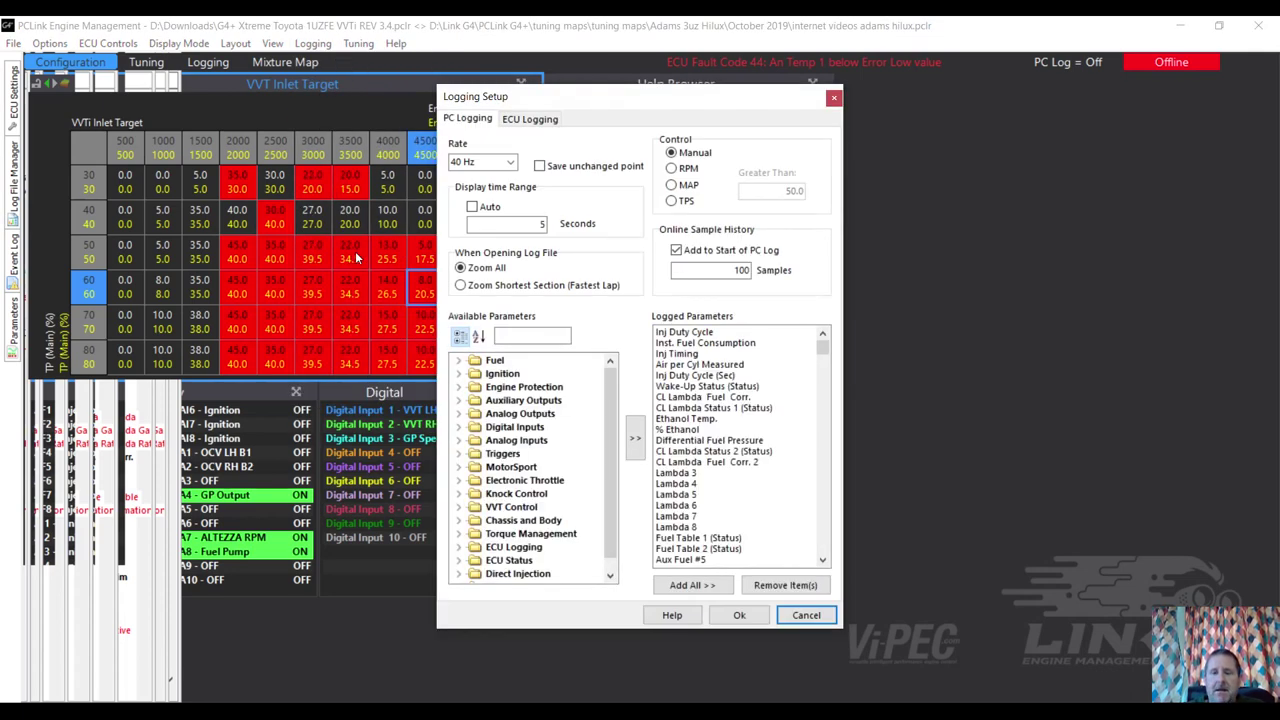
Switch to the window with the recorded engine log, view its Misc page, and return to the map comparison with Logging Setup closed
click(595, 712)
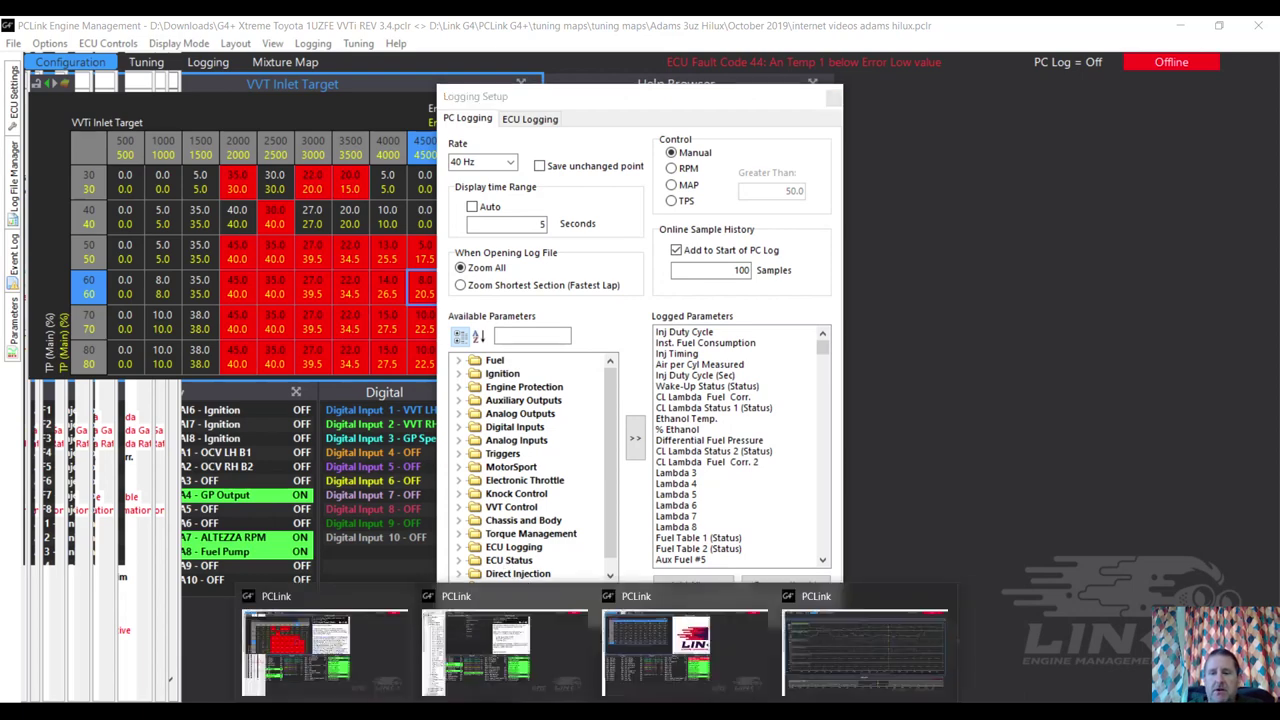
click(860, 629)
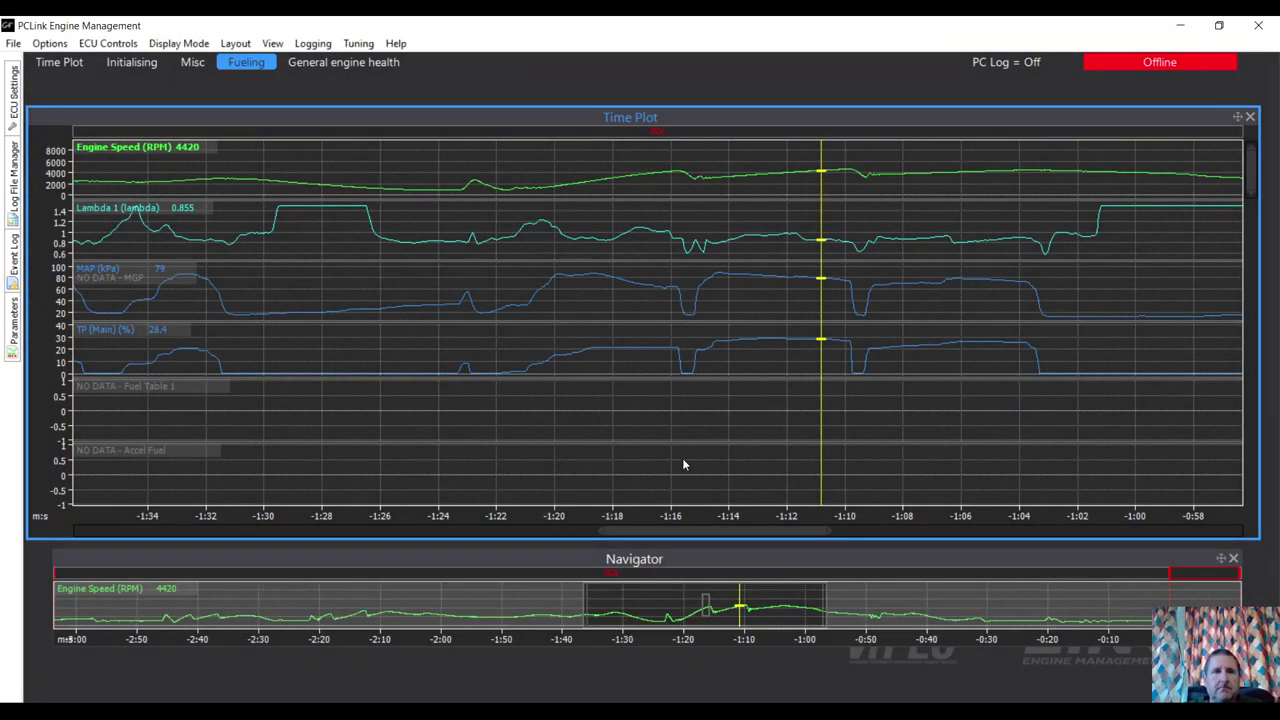
click(193, 62)
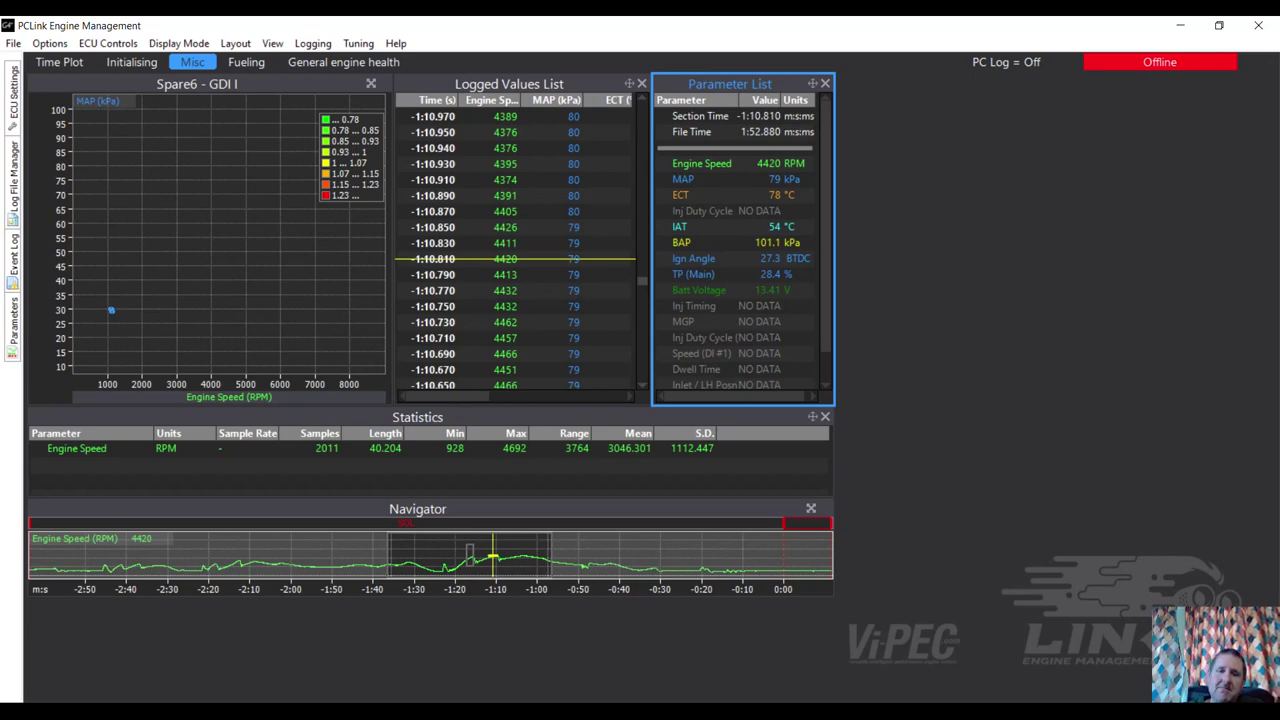
click(306, 646)
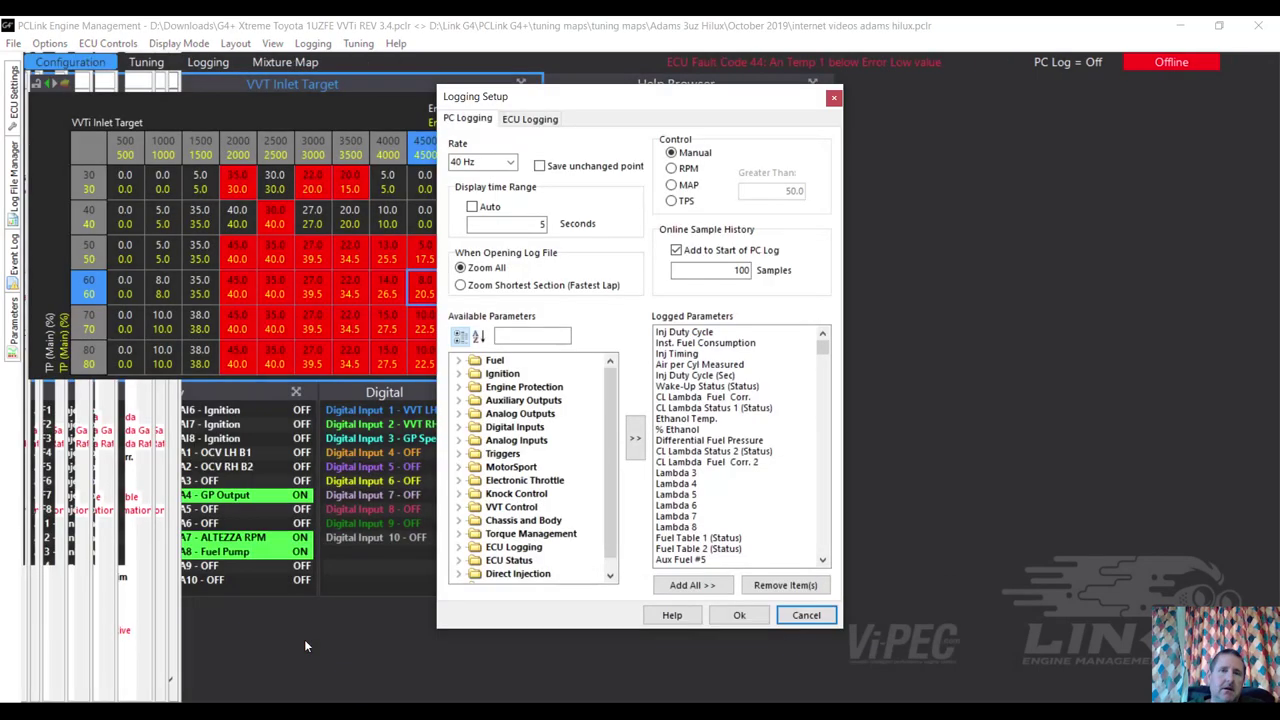
click(832, 99)
Bring back the ECU settings tree, expand the Analog Inputs group, and review the inputs and available ECU control commands
click(14, 89)
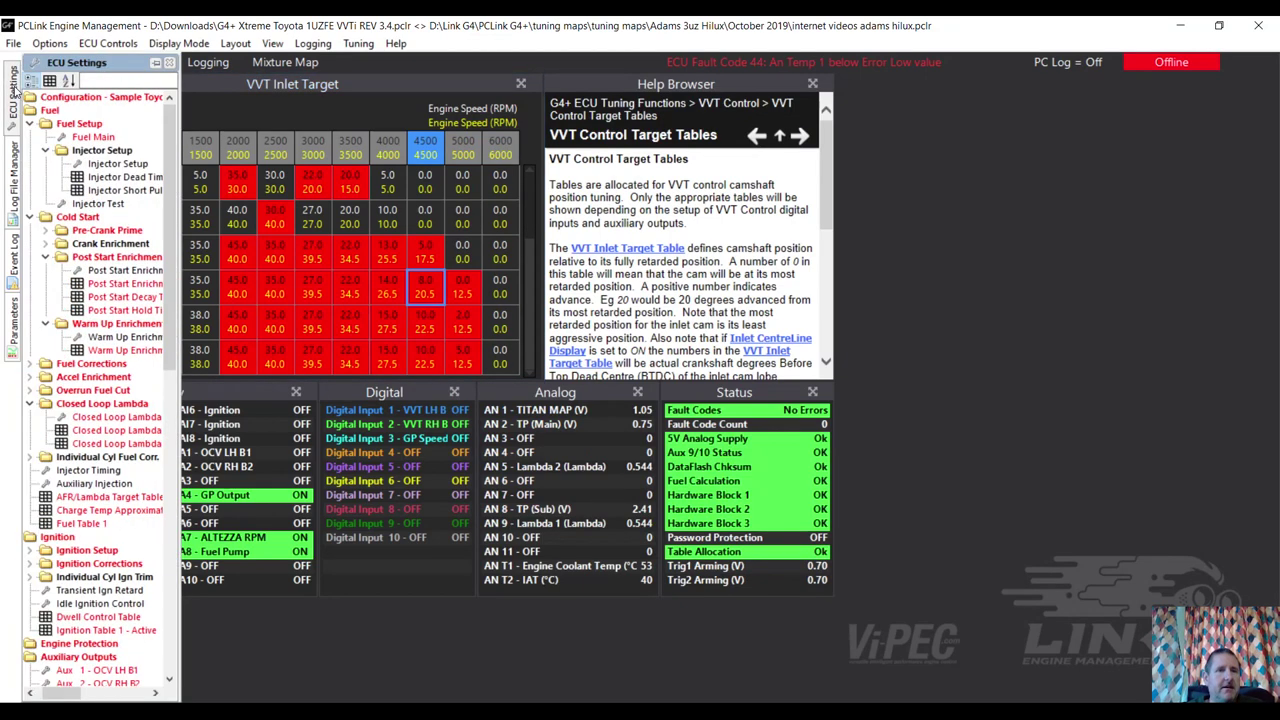
drag(170, 247, 190, 490)
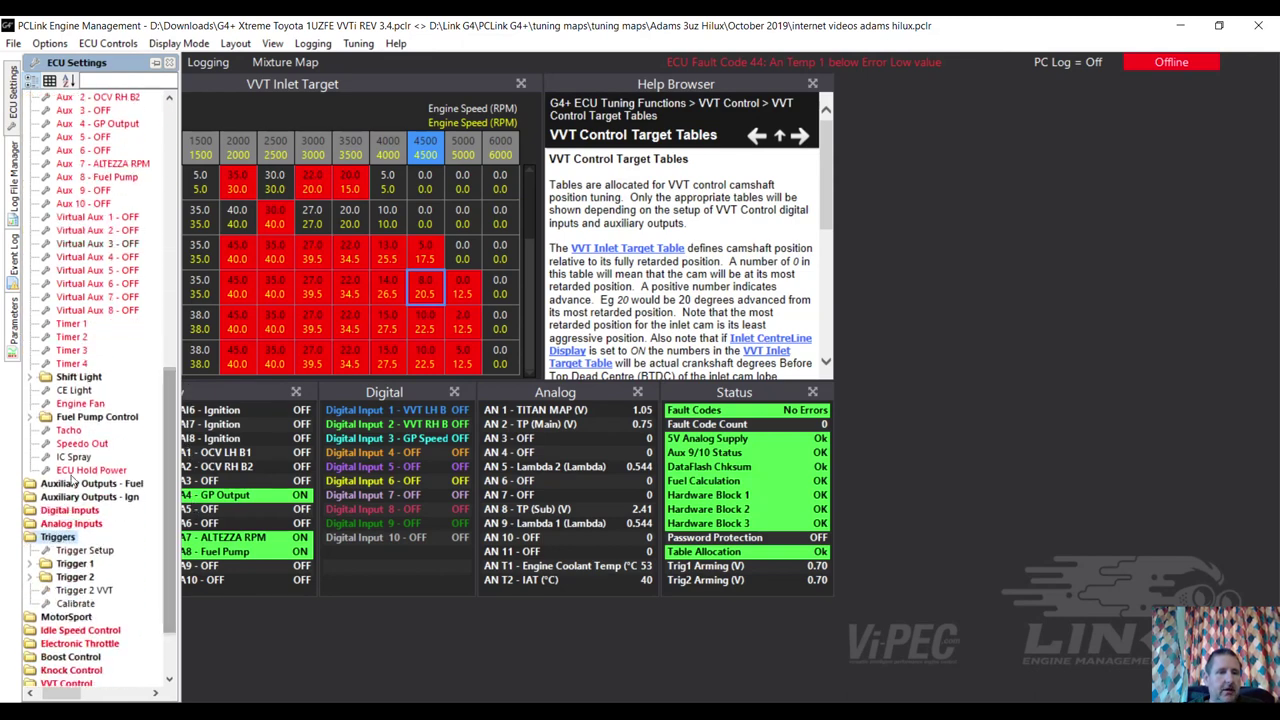
double_click(67, 524)
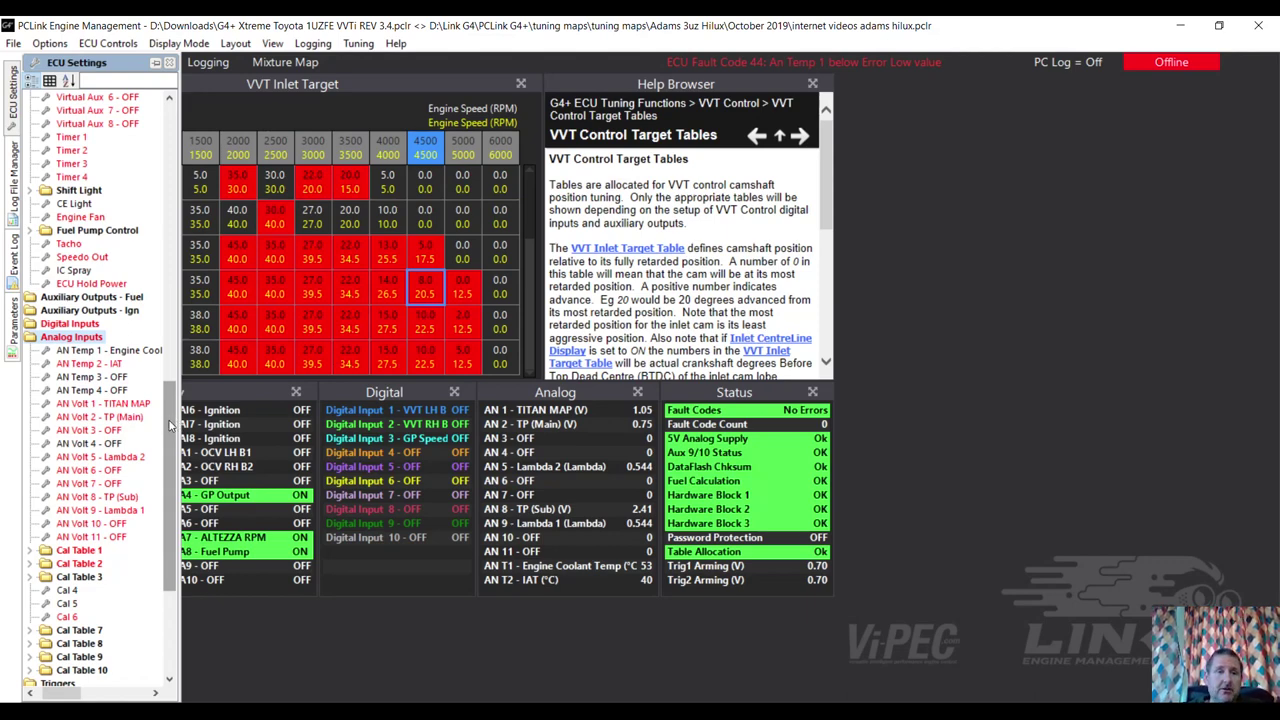
scroll(170, 425, up, 4)
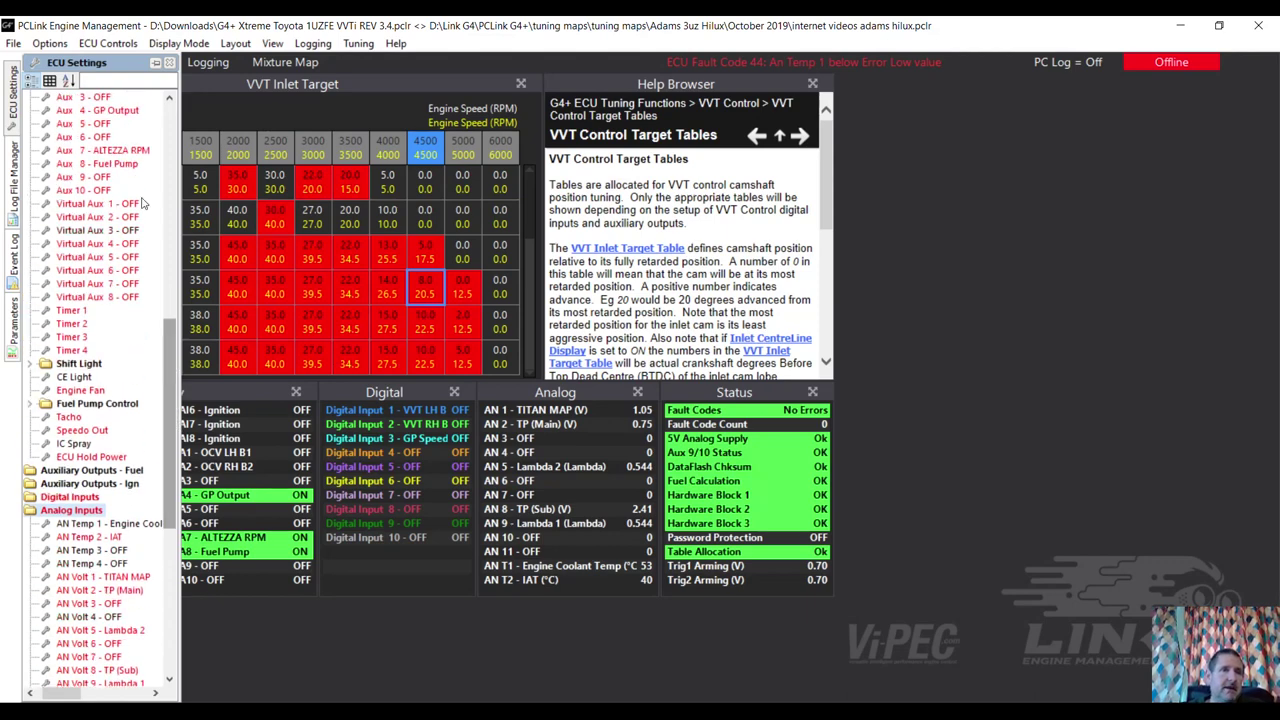
click(127, 46)
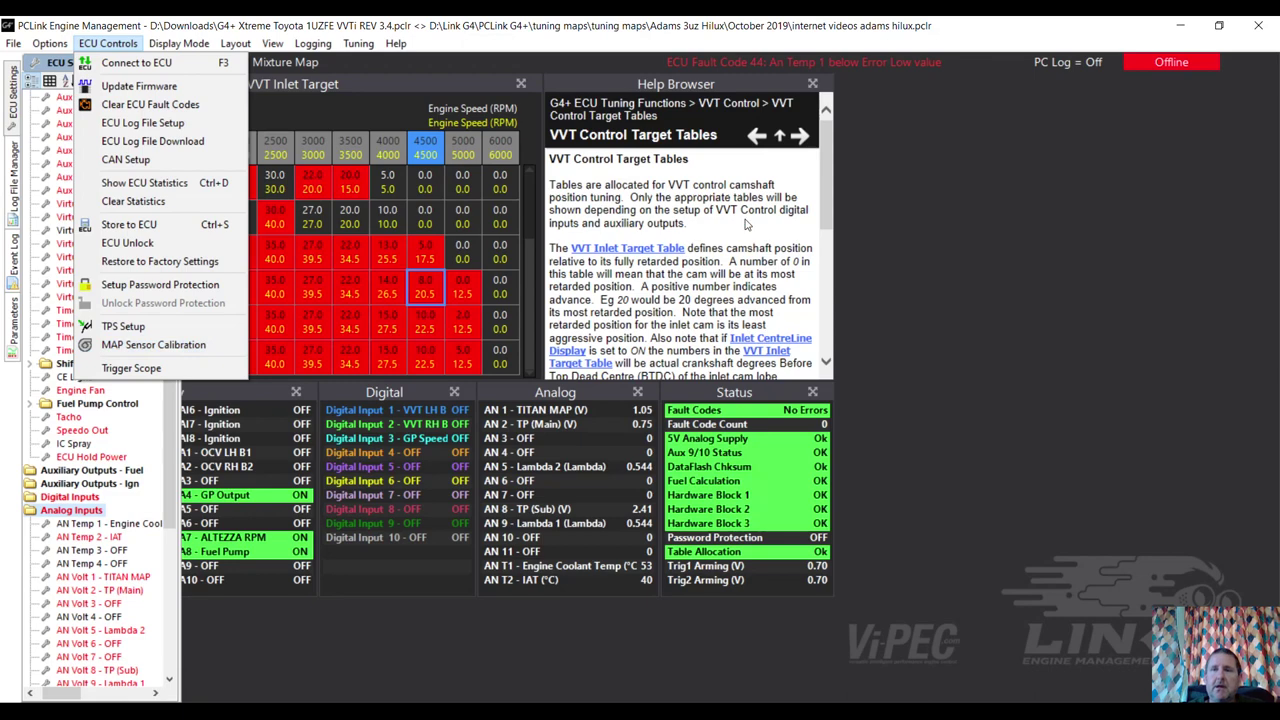
click(866, 266)
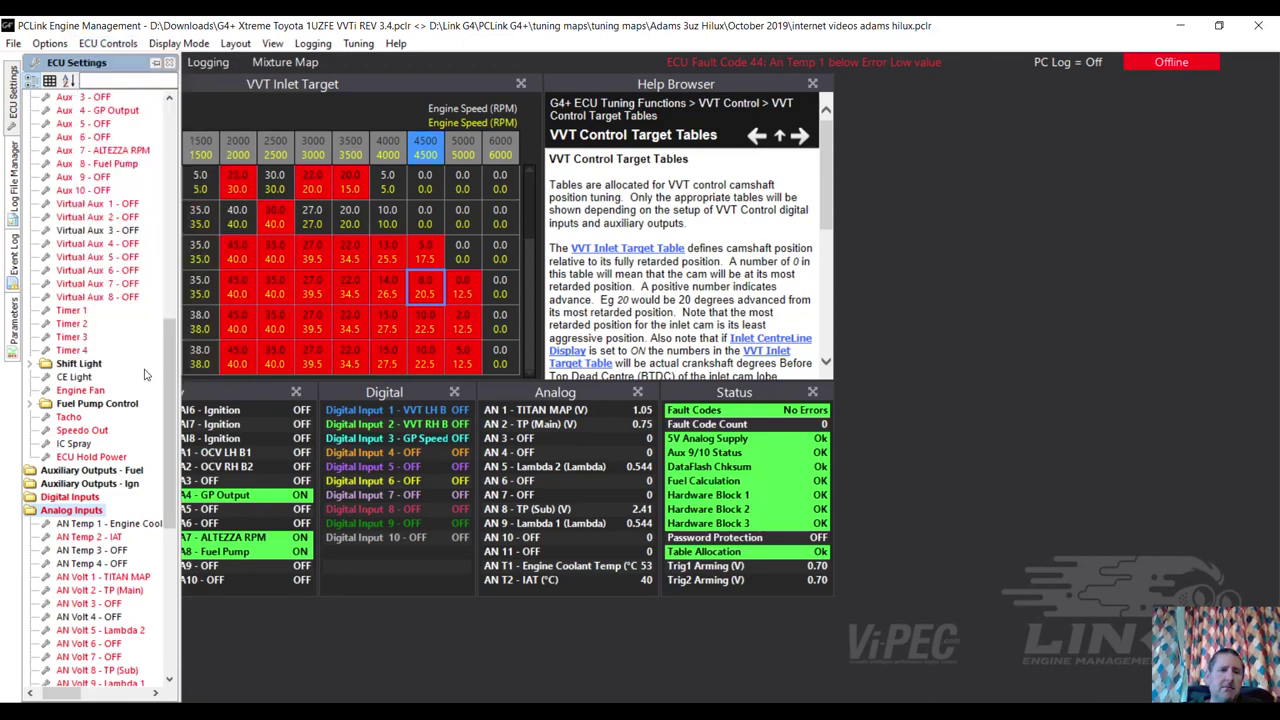
Display the Closed Loop Lambda settings from the Fuel group and compare both maps' values
drag(168, 405, 185, 184)
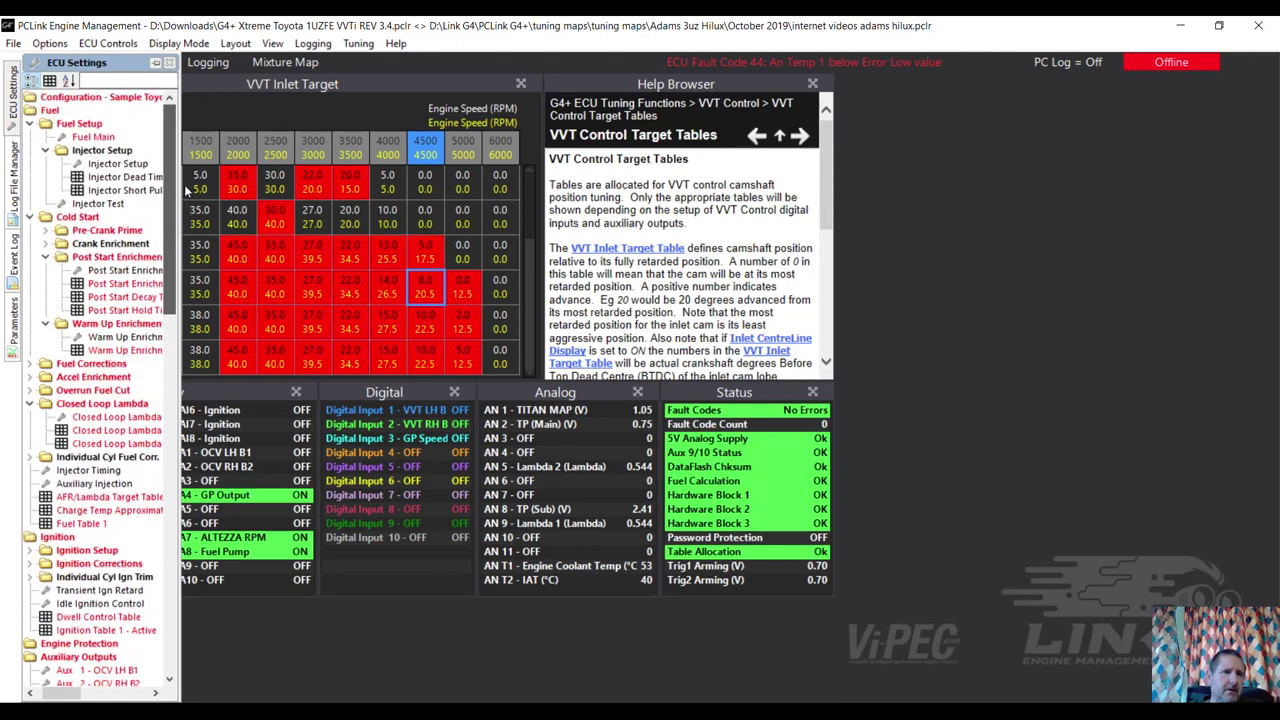
drag(178, 186, 103, 332)
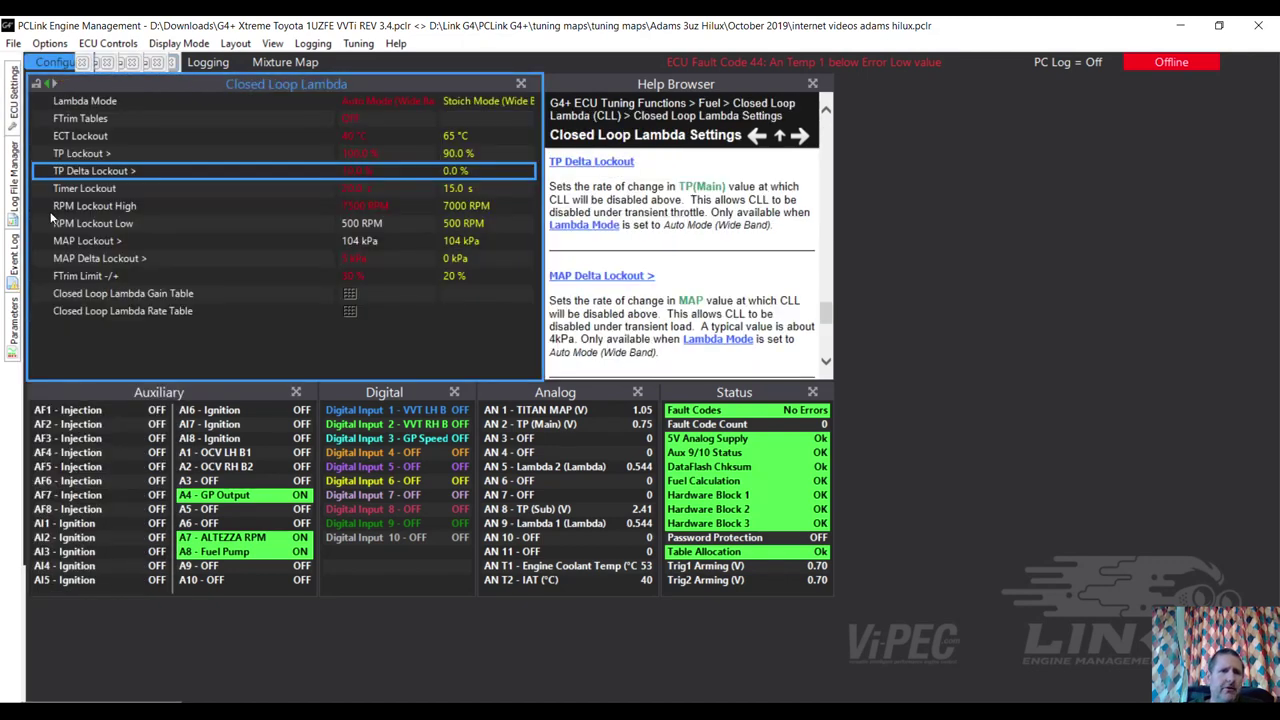
click(17, 97)
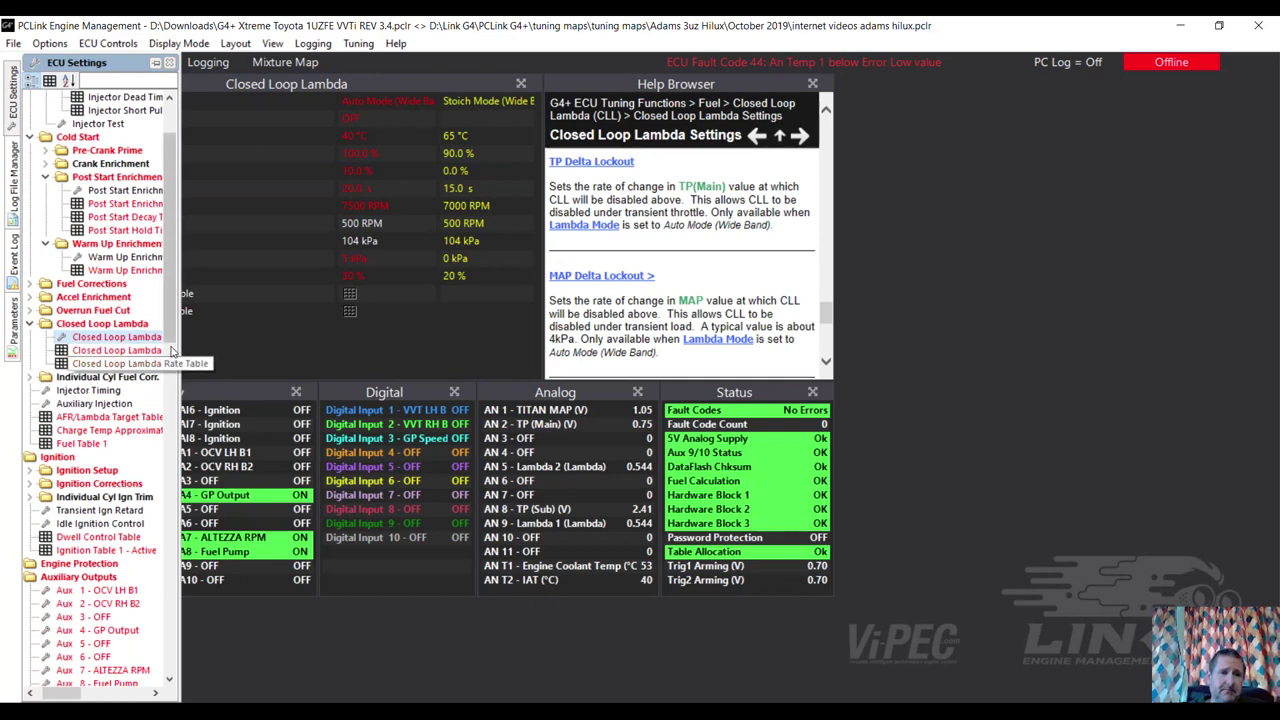
drag(177, 325, 178, 289)
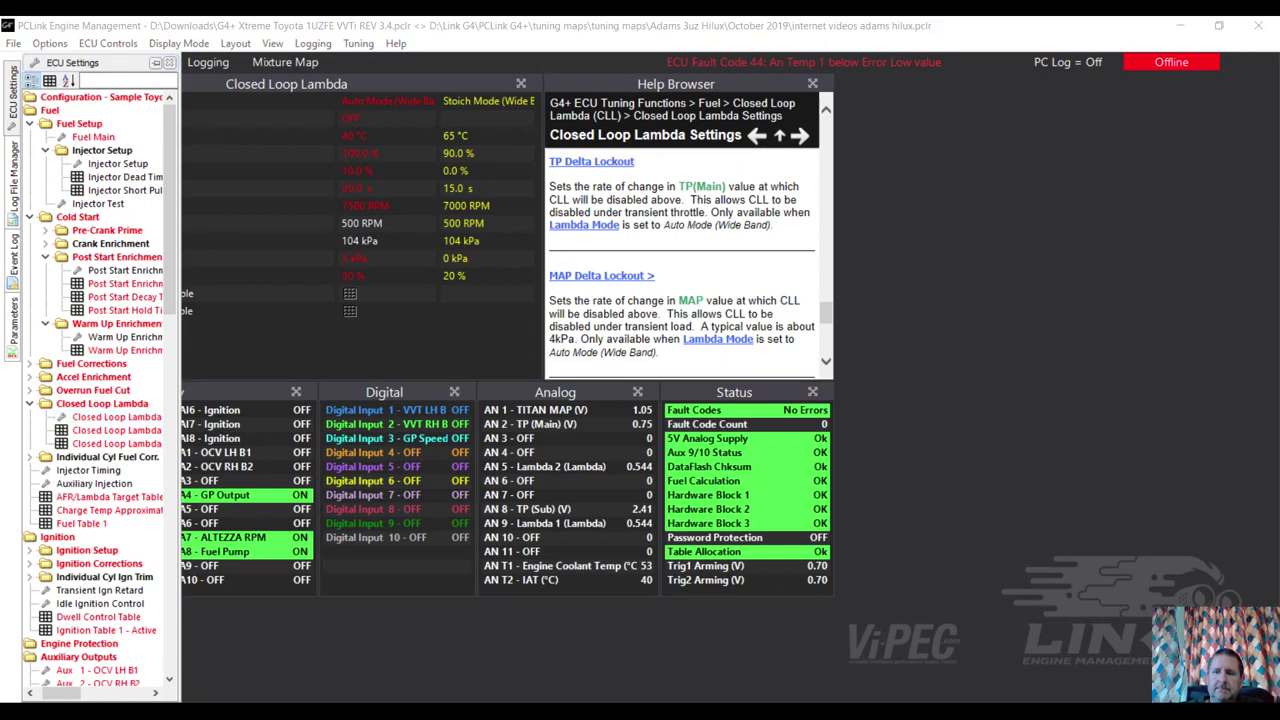
Select the Lambda Mode setting and read its help text on the Stoich and Auto Mode options
click(350, 288)
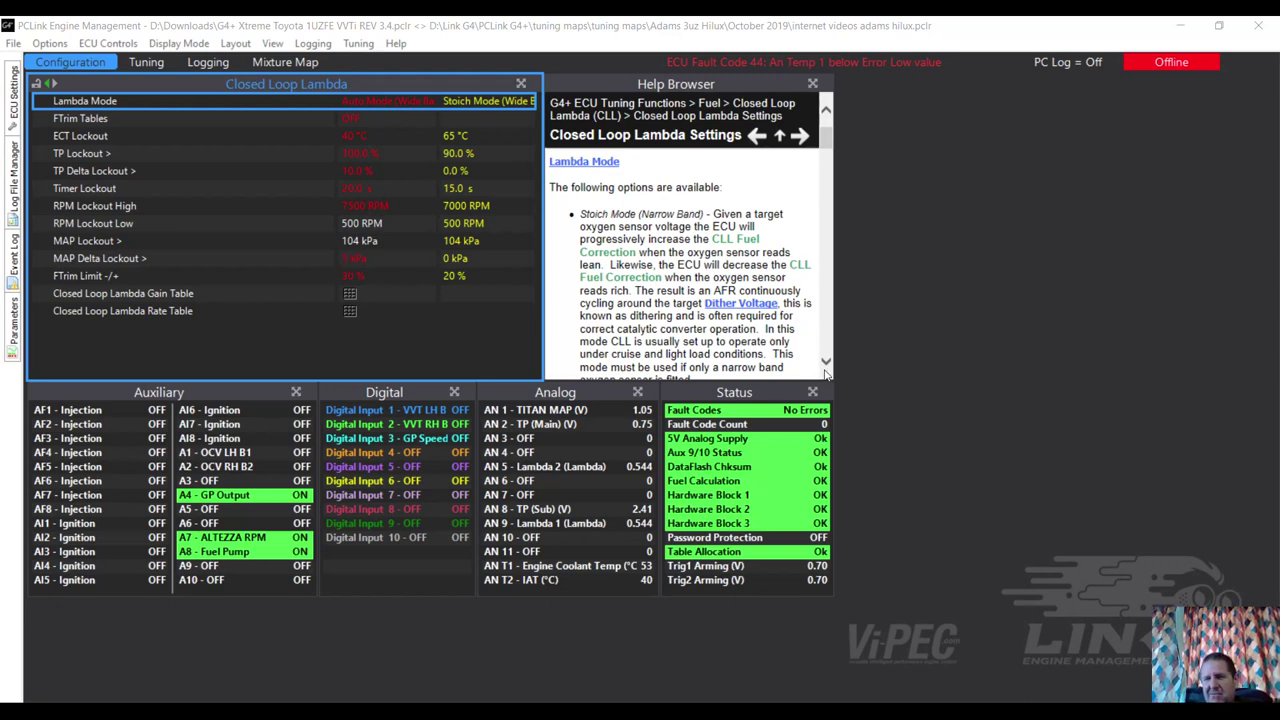
scroll(829, 368, down, 2)
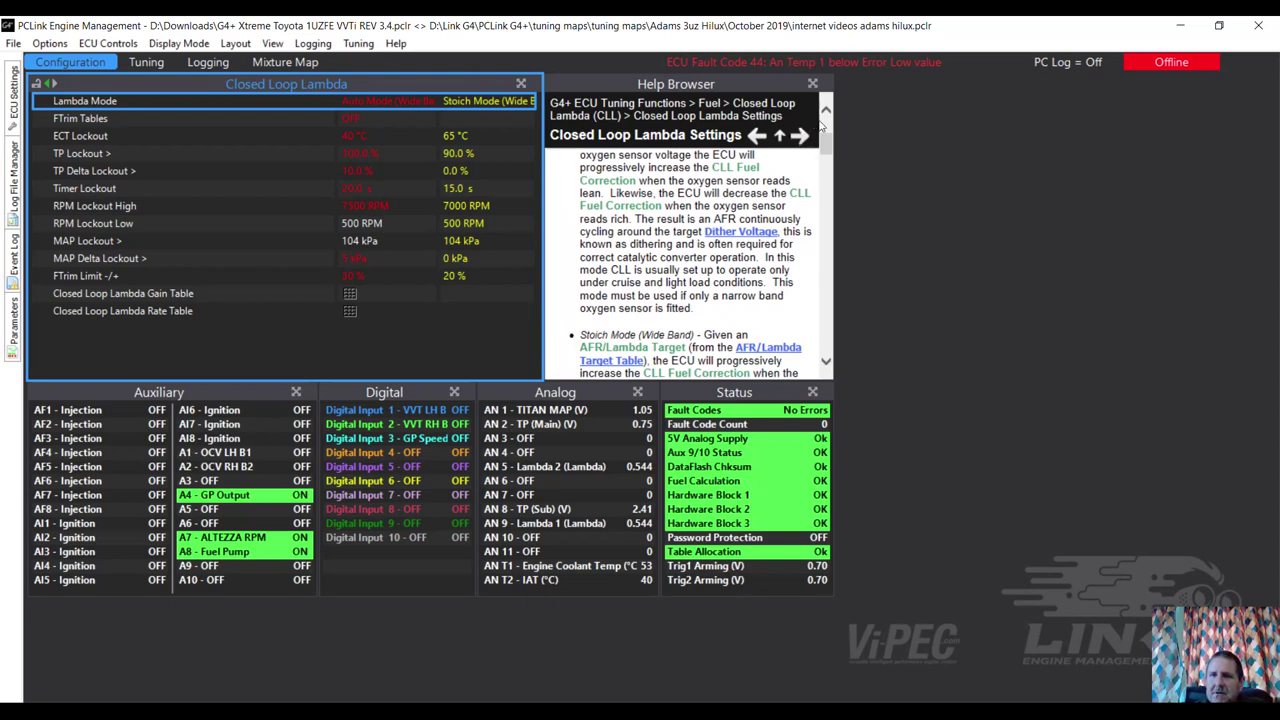
scroll(828, 112, up, 2)
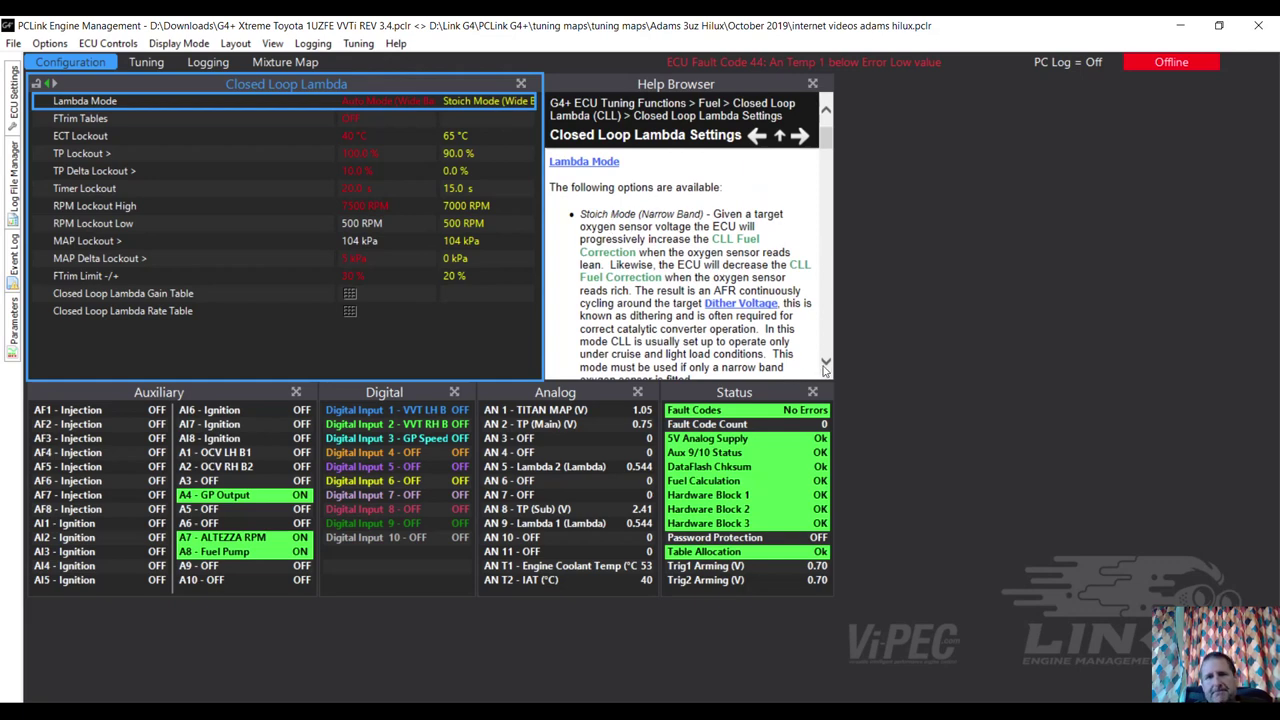
scroll(825, 368, down, 5)
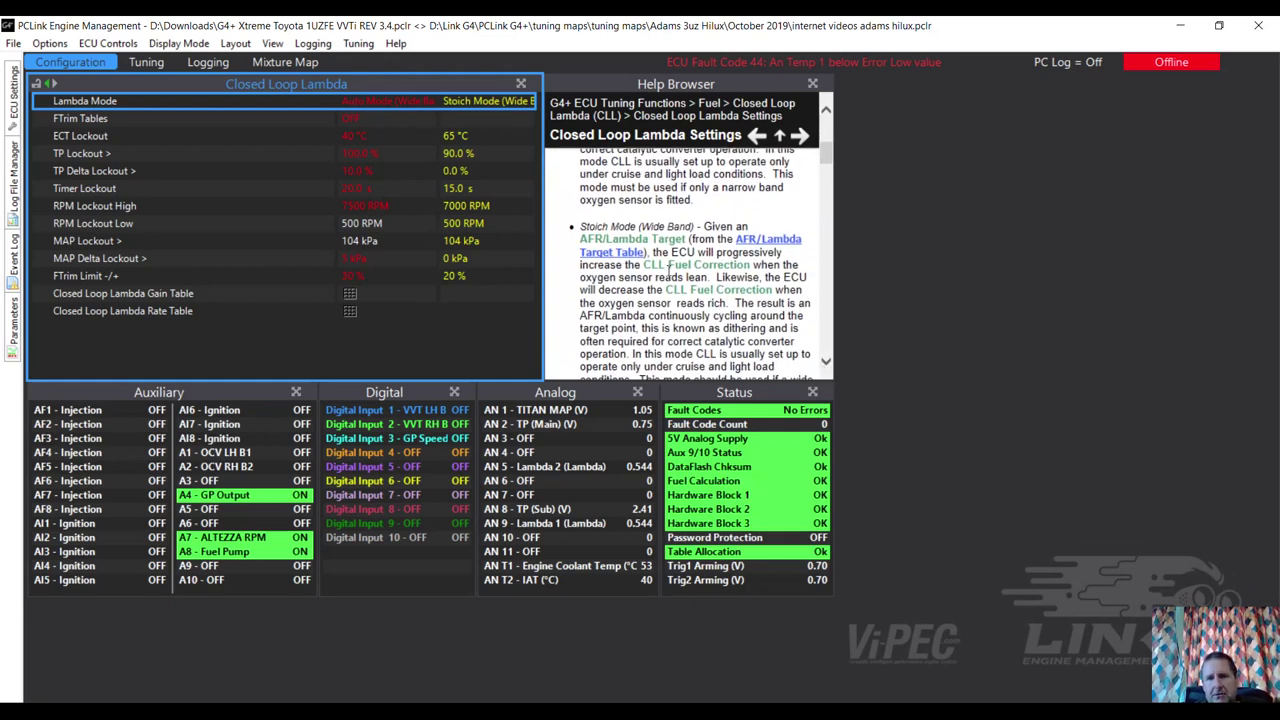
scroll(825, 365, down, 5)
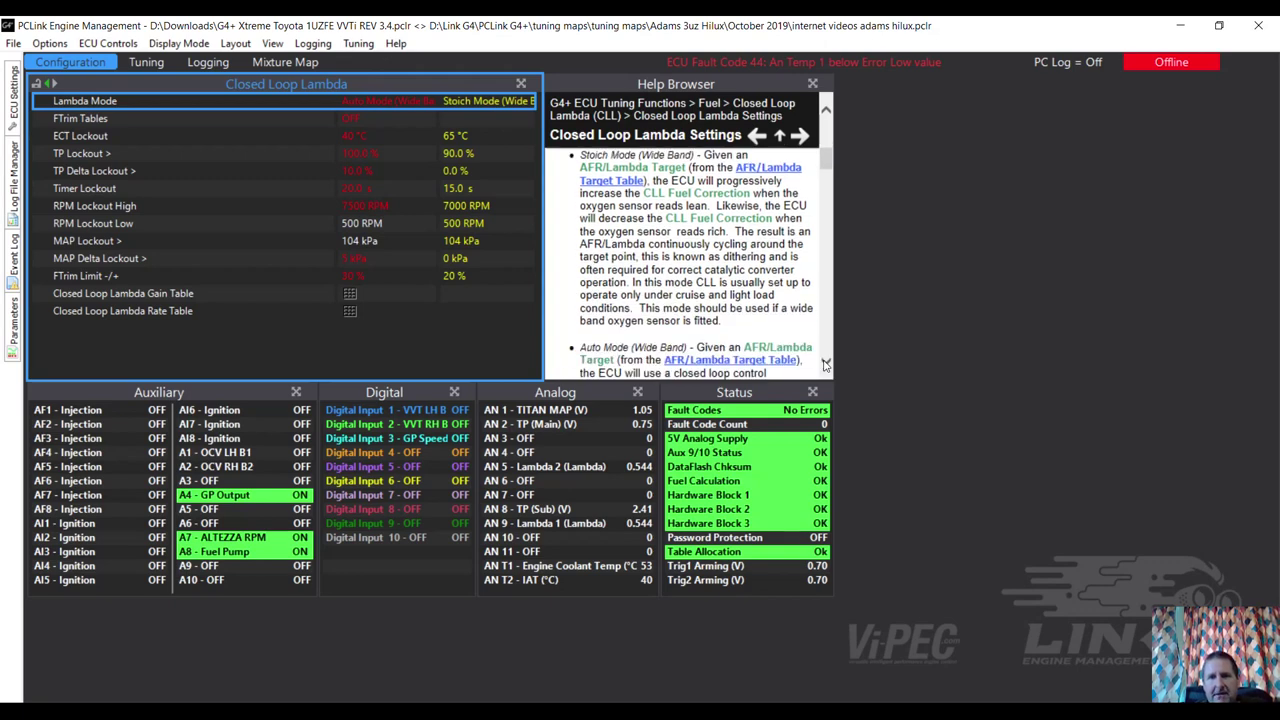
scroll(825, 365, down, 1)
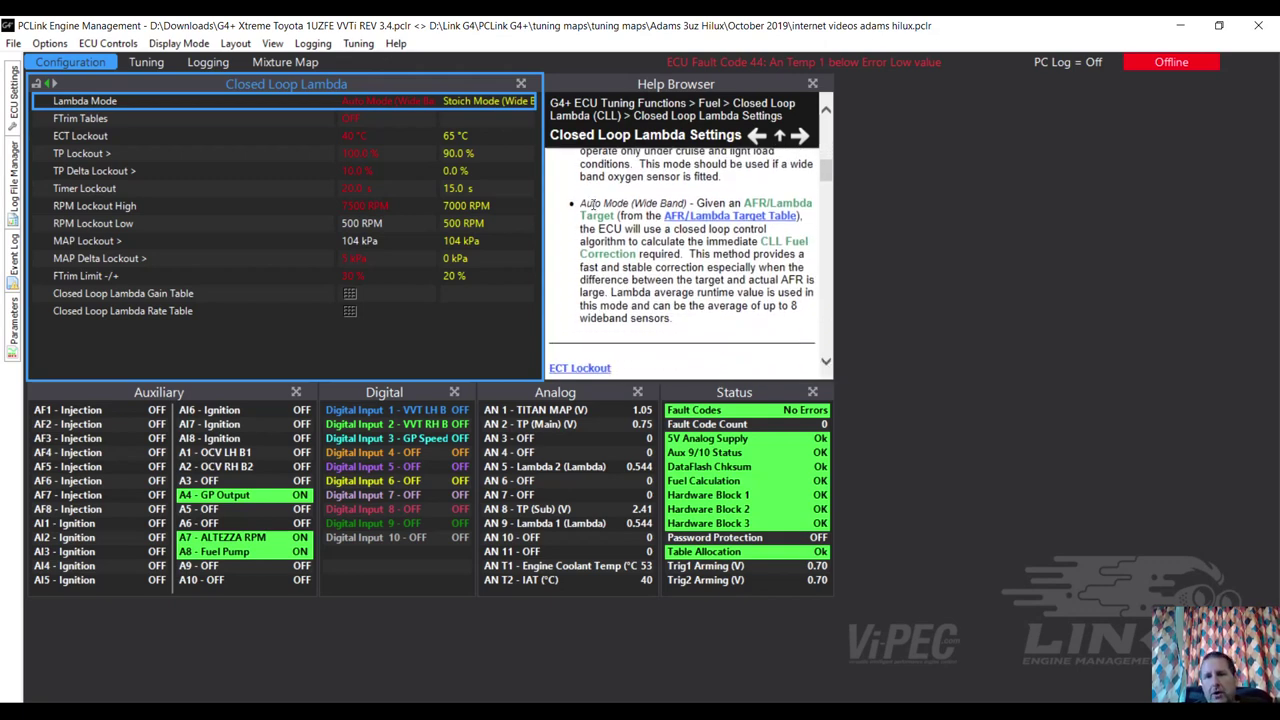
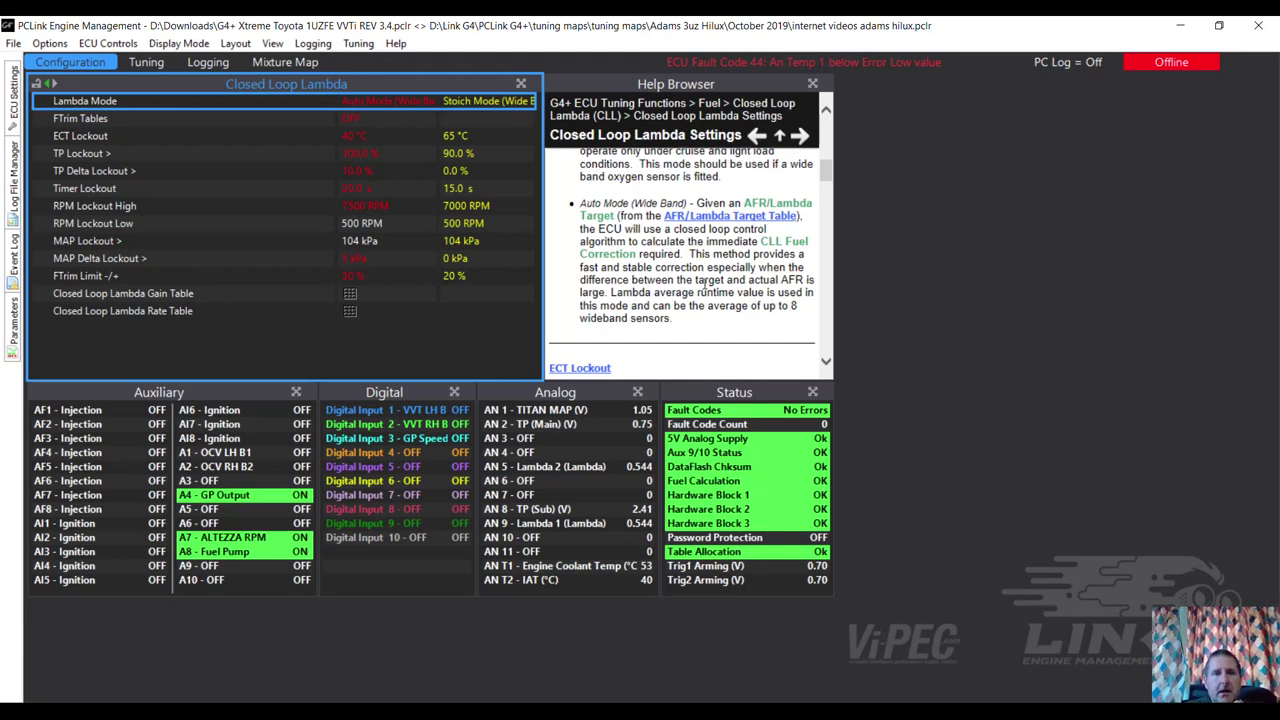
Set the closed loop Lambda Mode to Stoich Mode (Wide Band)
double_click(383, 100)
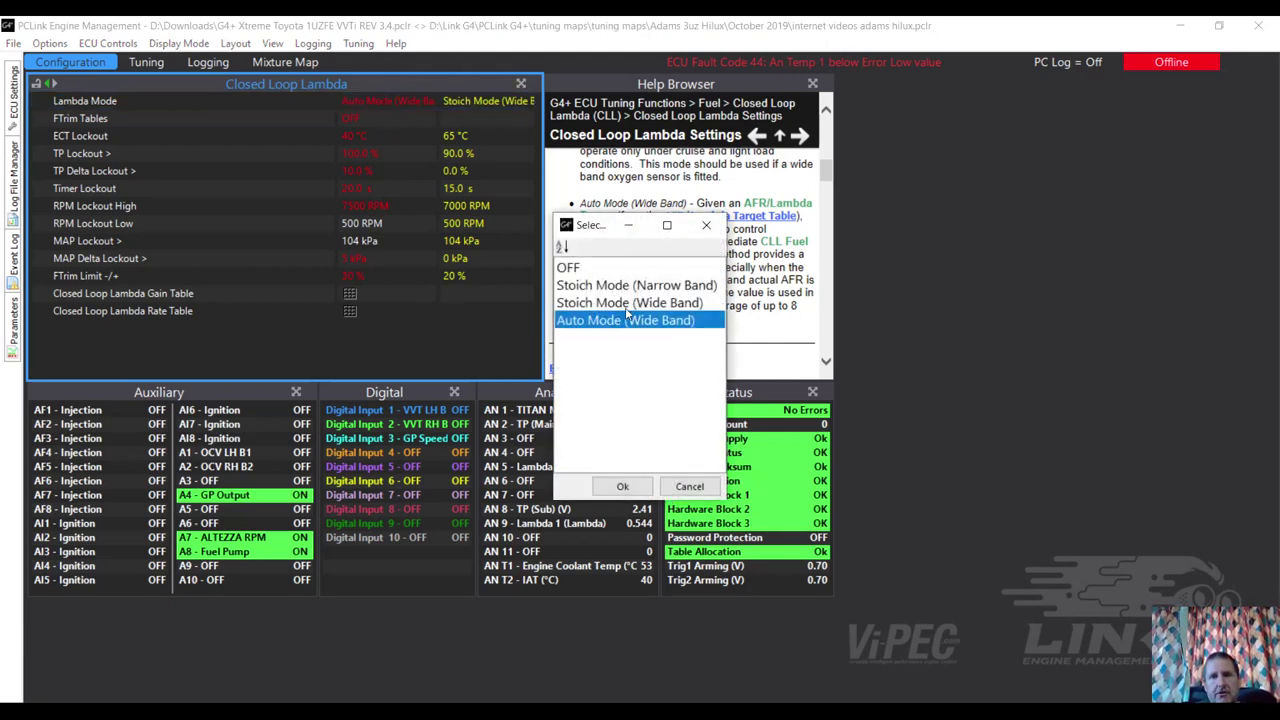
click(629, 303)
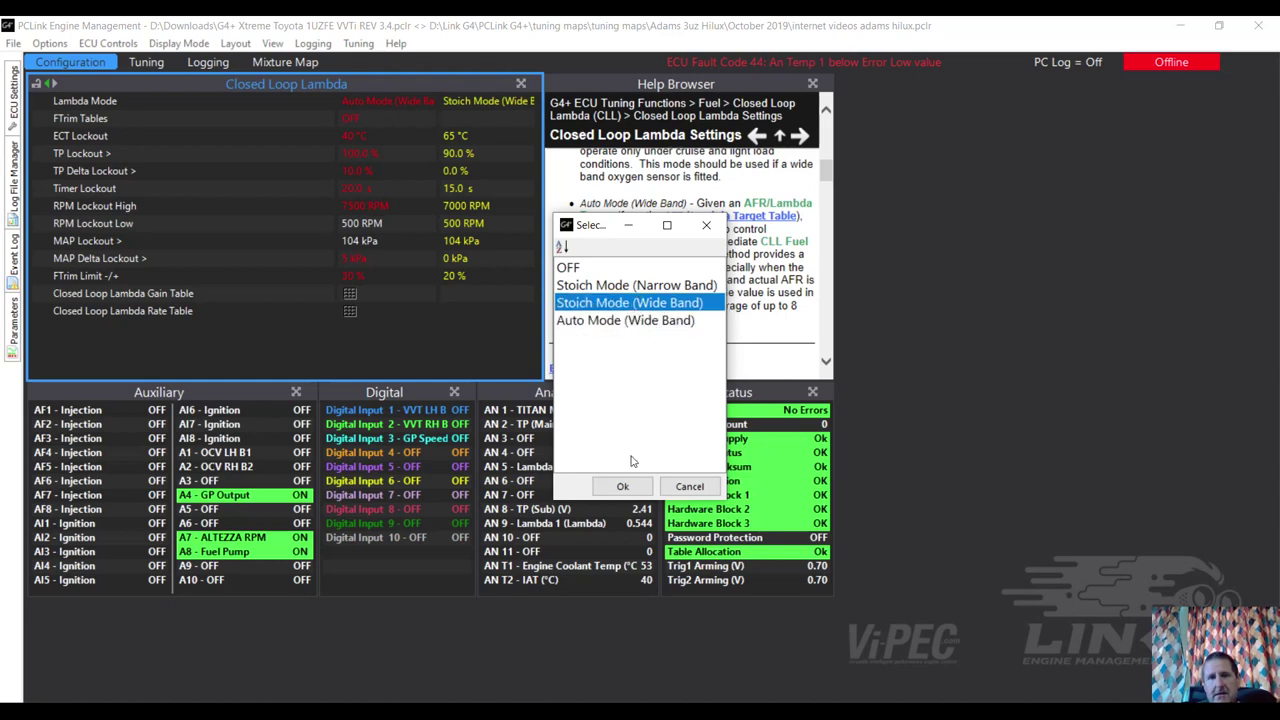
click(637, 486)
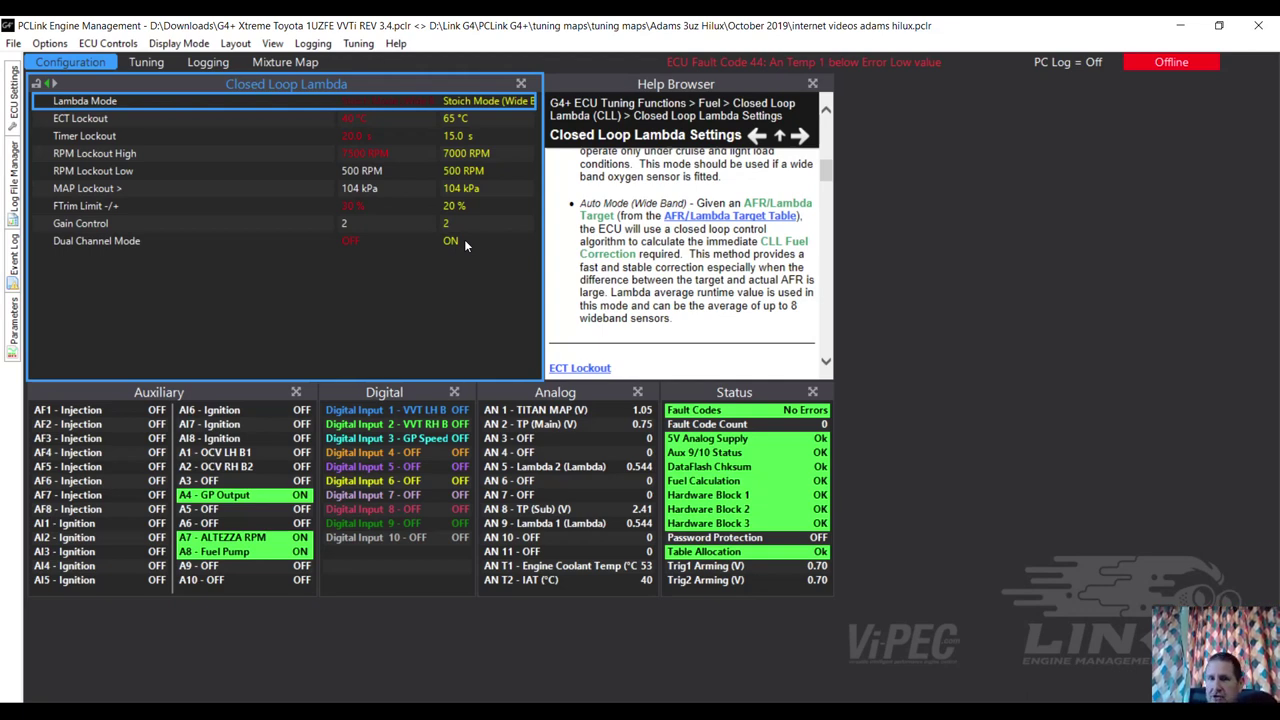
Set Dual Channel Mode to ON in the Closed Loop Lambda settings
double_click(358, 240)
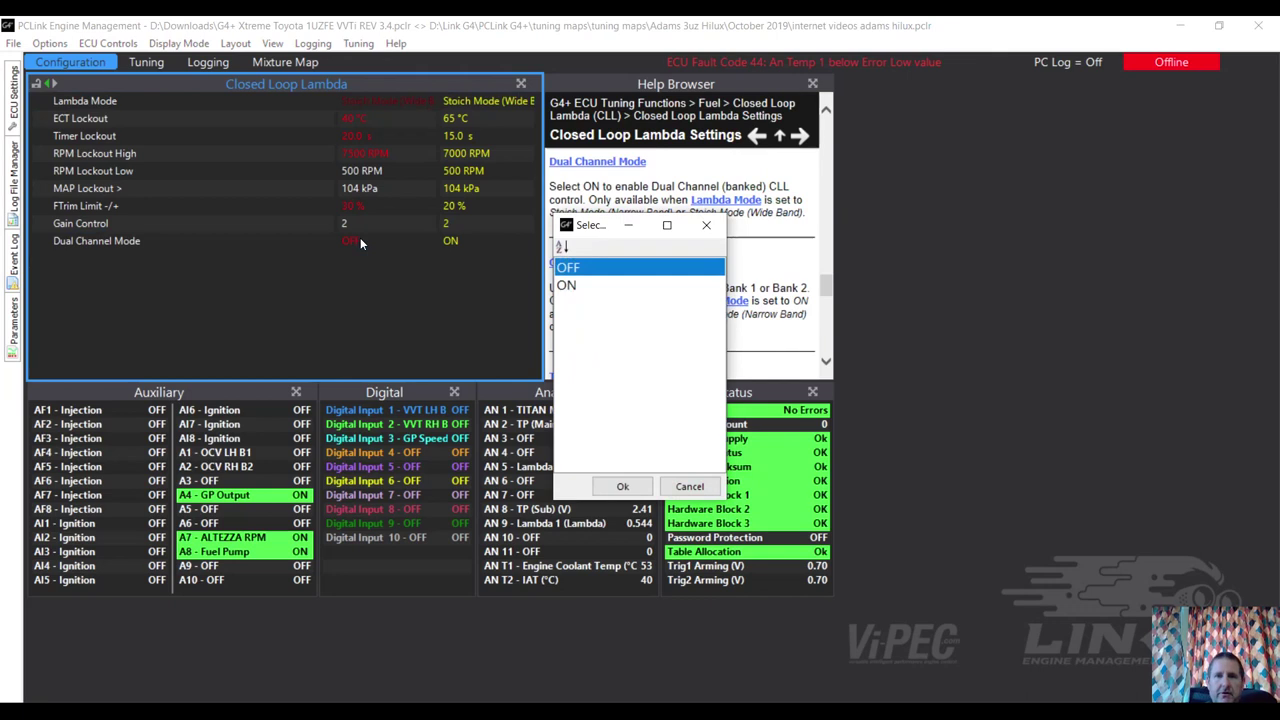
click(566, 284)
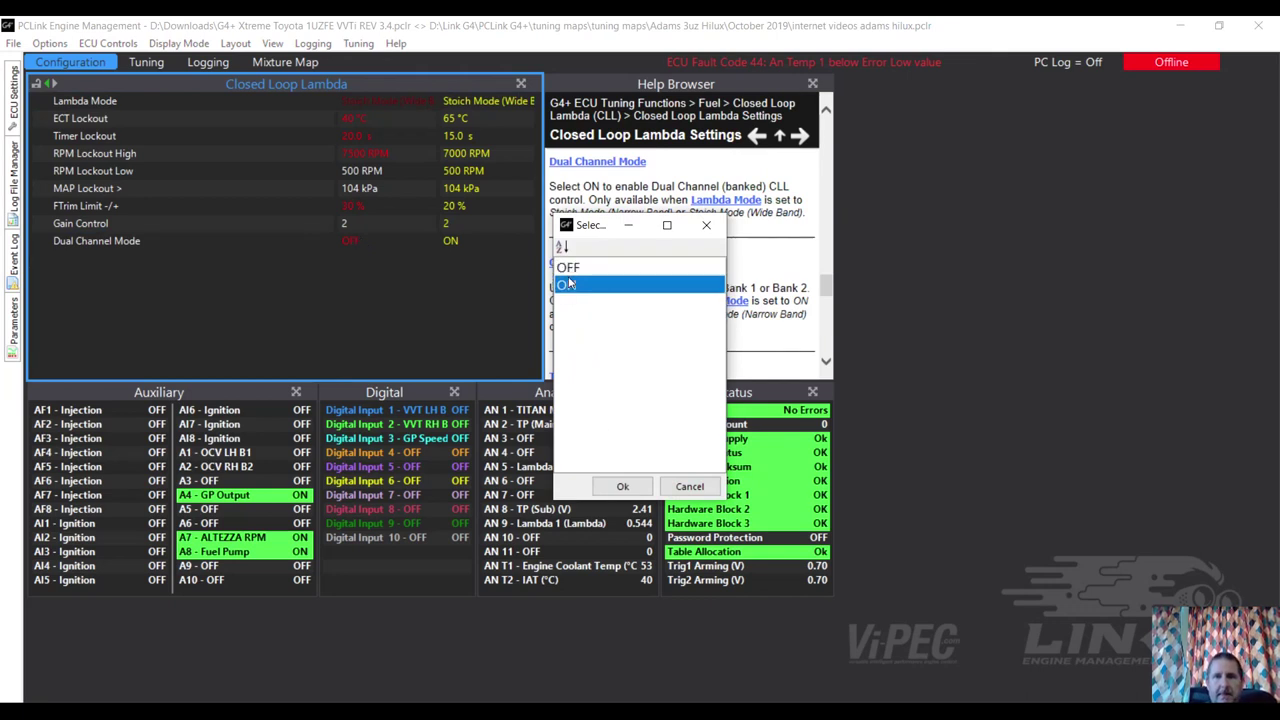
click(609, 487)
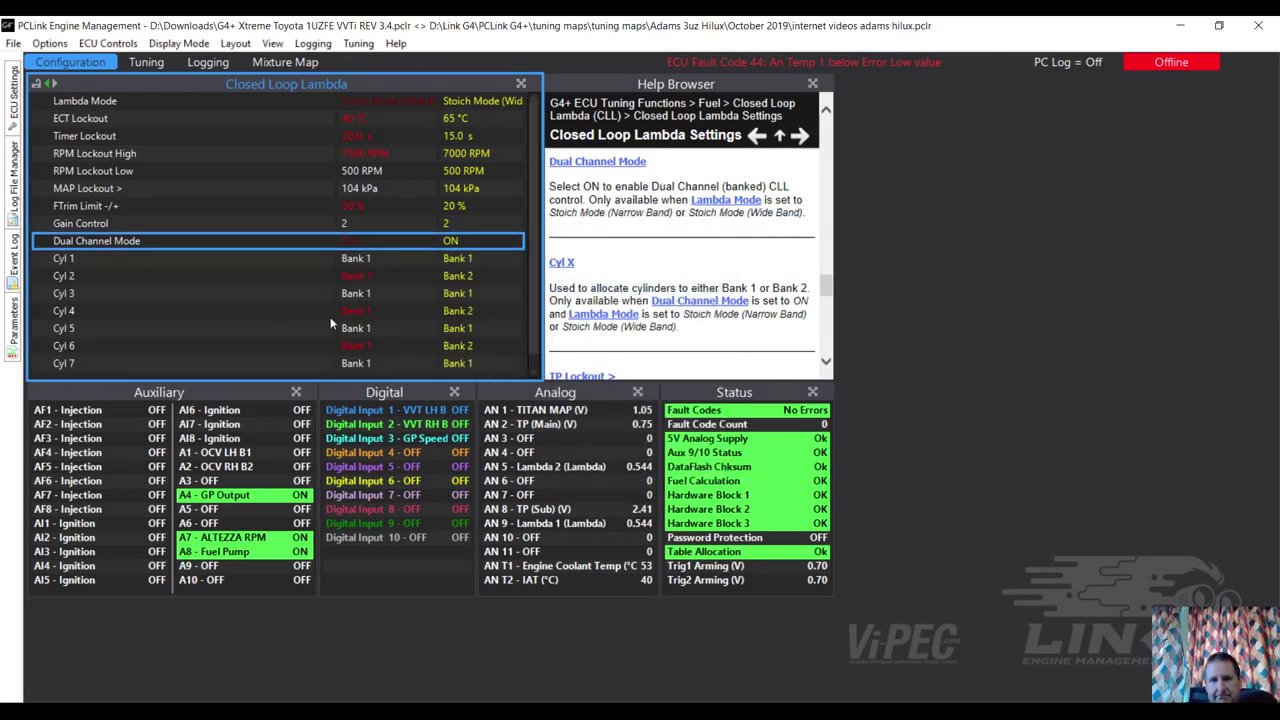
Set the closed loop Lambda Mode to Auto Mode (Wide Band)
scroll(535, 173, down, 1)
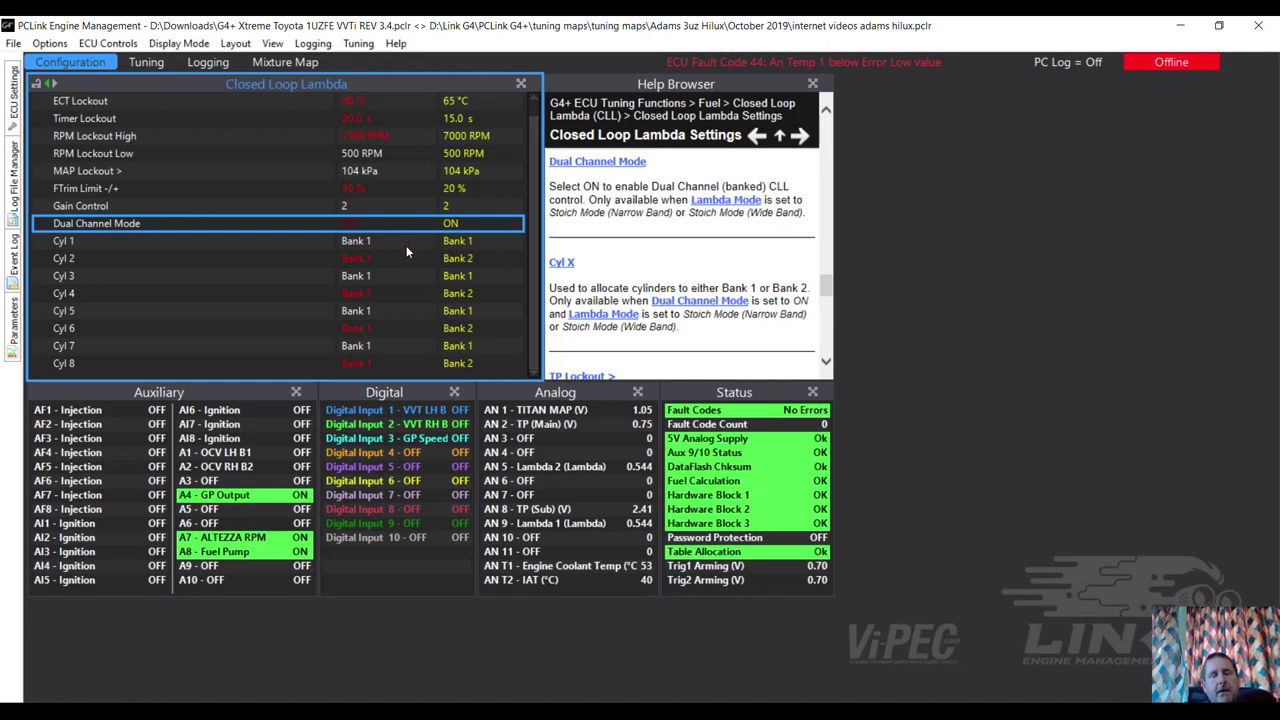
scroll(524, 201, up, 1)
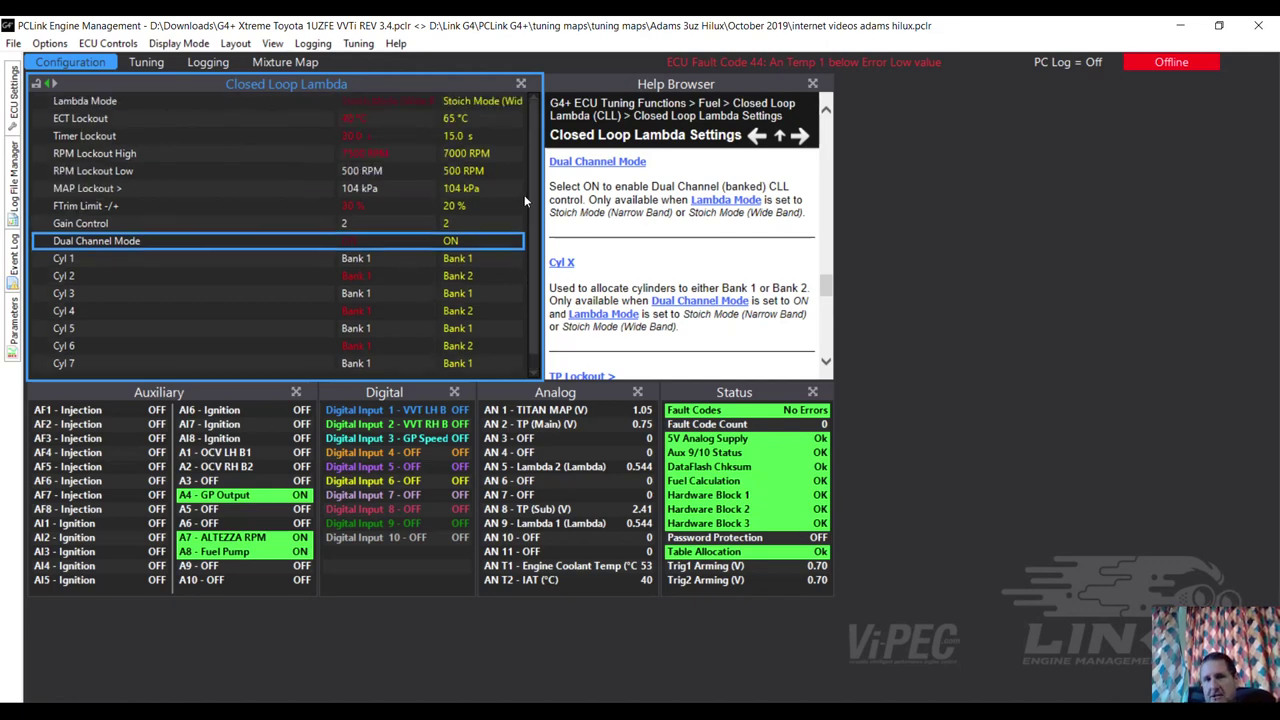
double_click(378, 99)
click(606, 320)
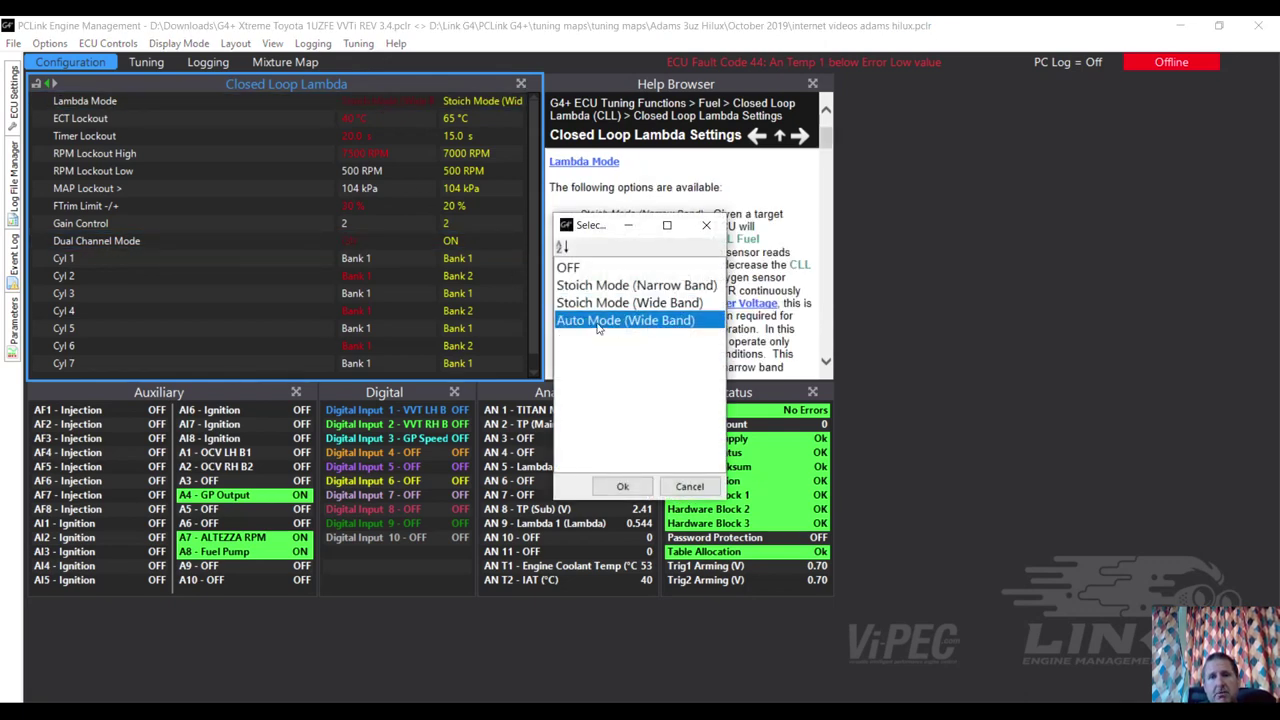
click(618, 484)
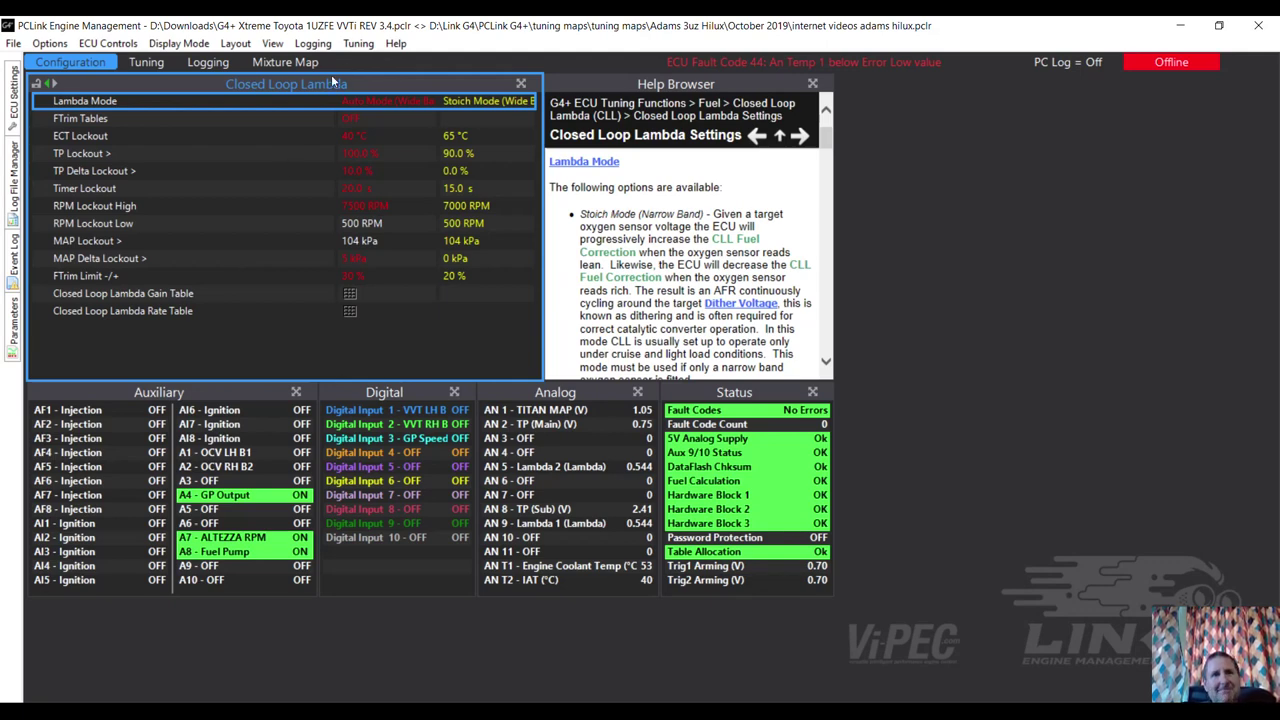
Open the logging setup and remove Gear Shift Count from the PC logged parameters
click(358, 44)
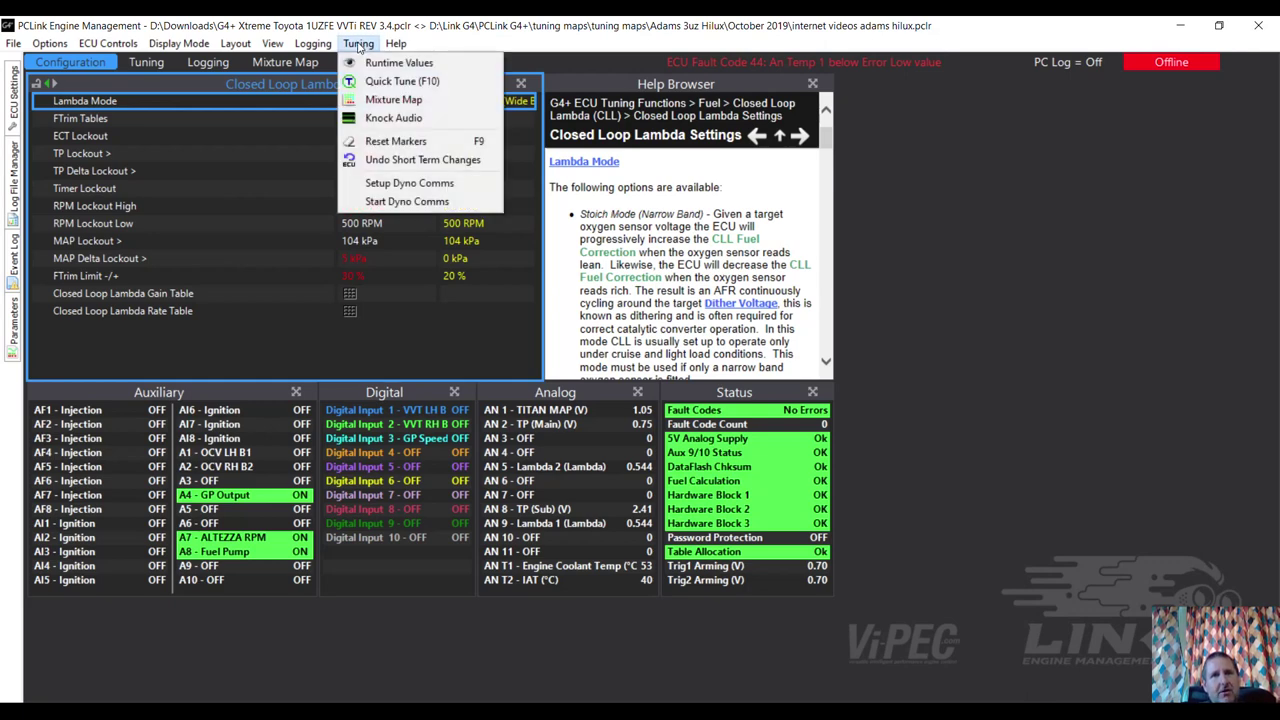
mouse_move(320, 44)
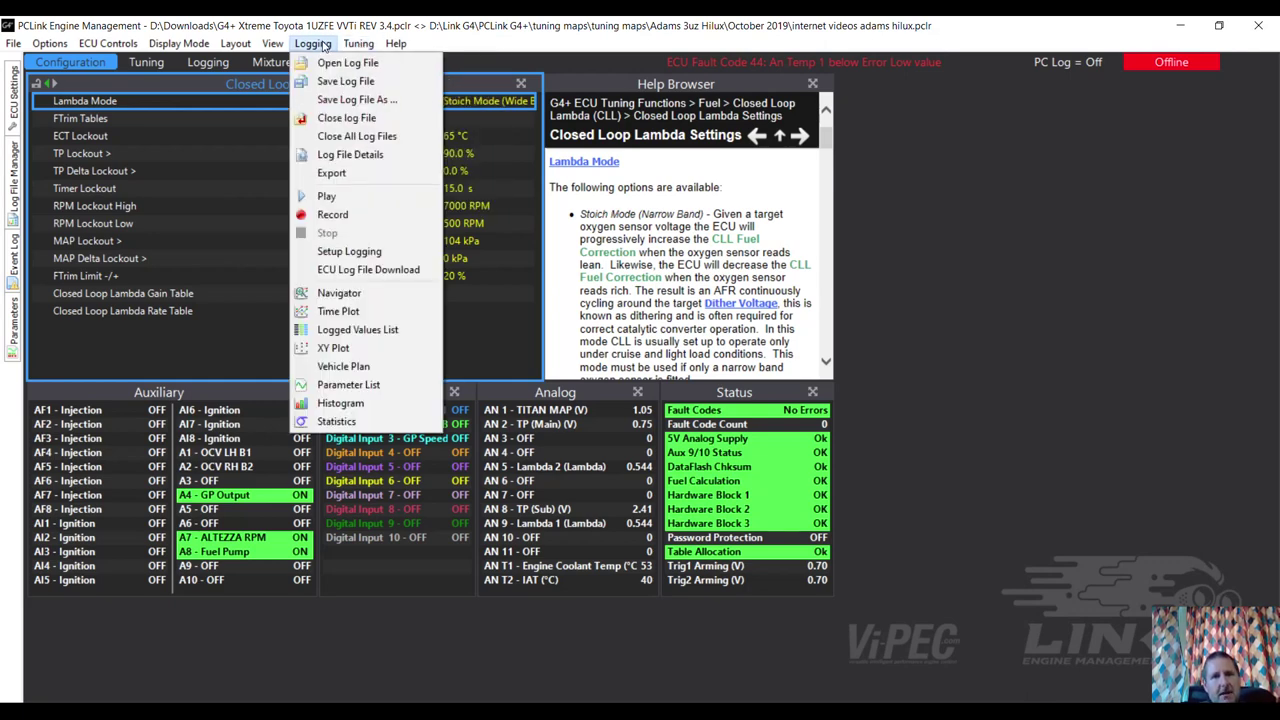
click(331, 251)
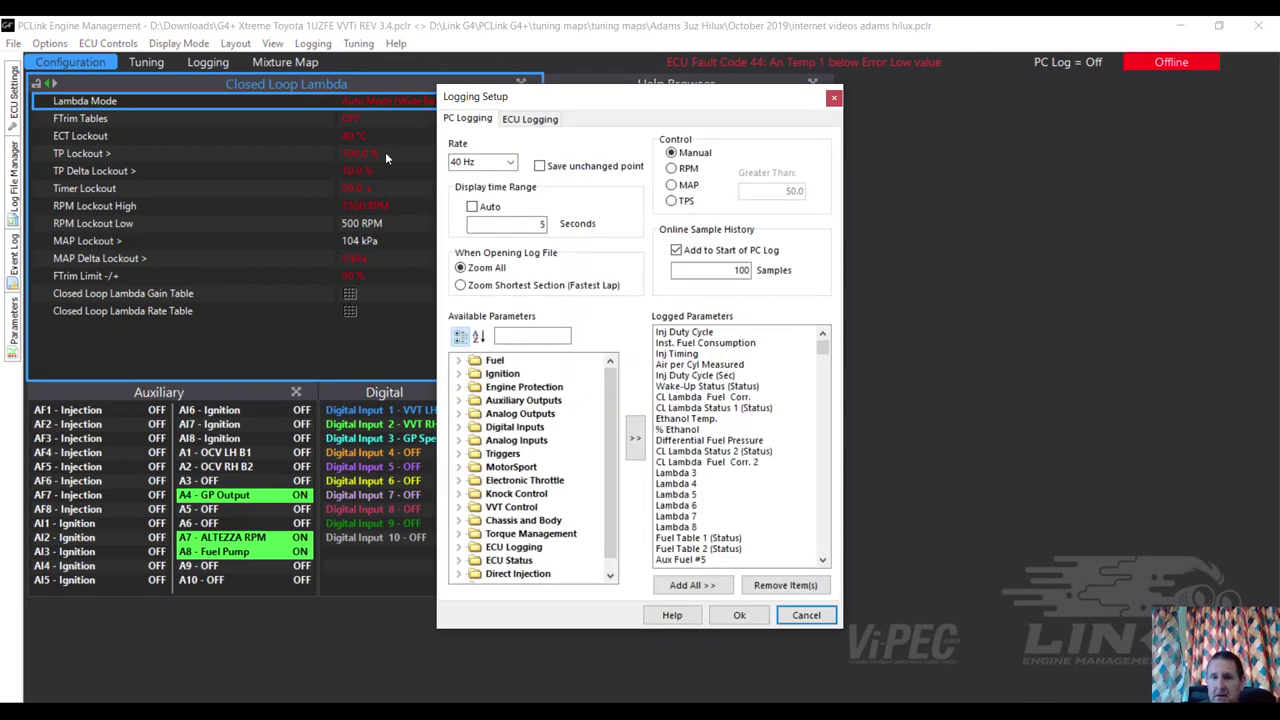
drag(821, 349, 832, 461)
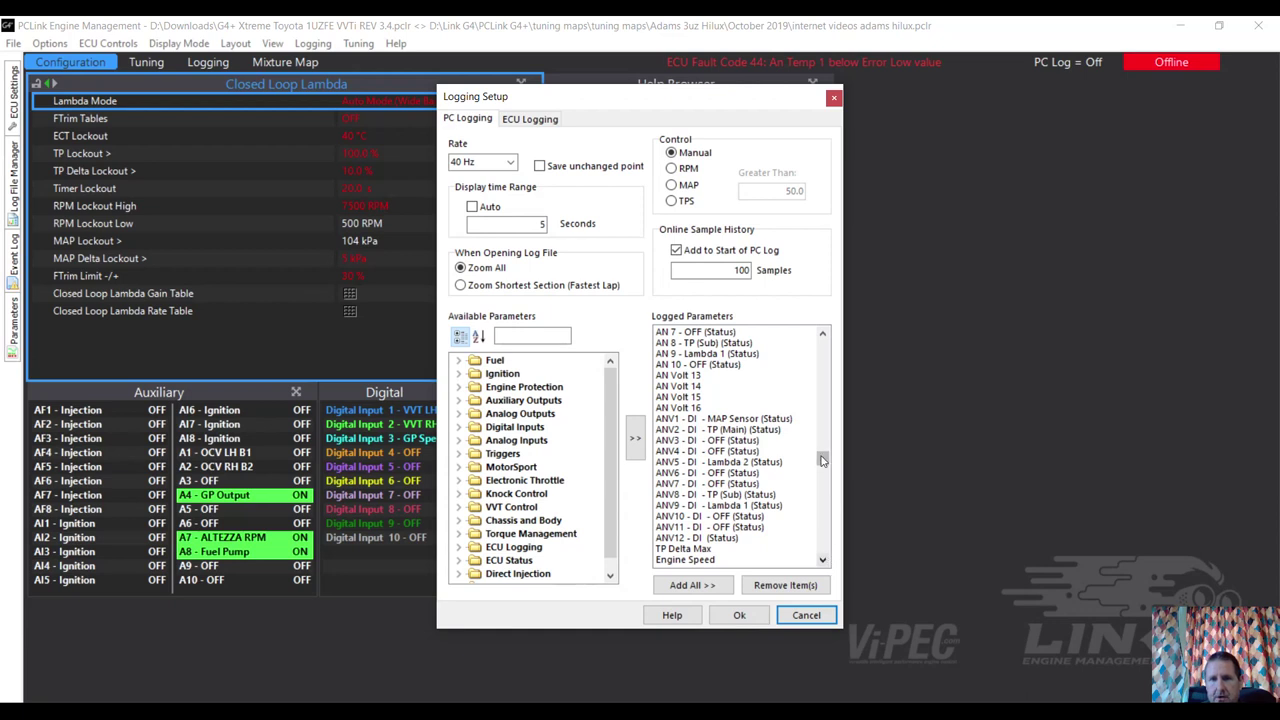
drag(823, 460, 823, 466)
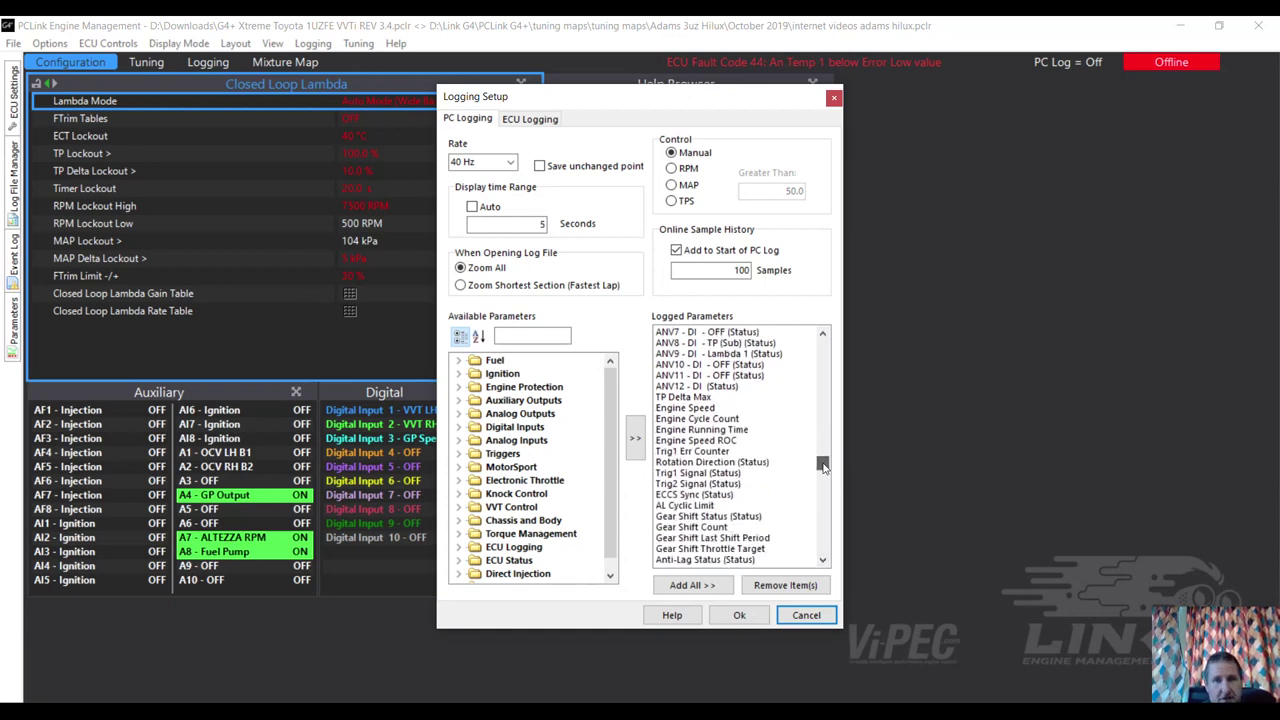
click(715, 527)
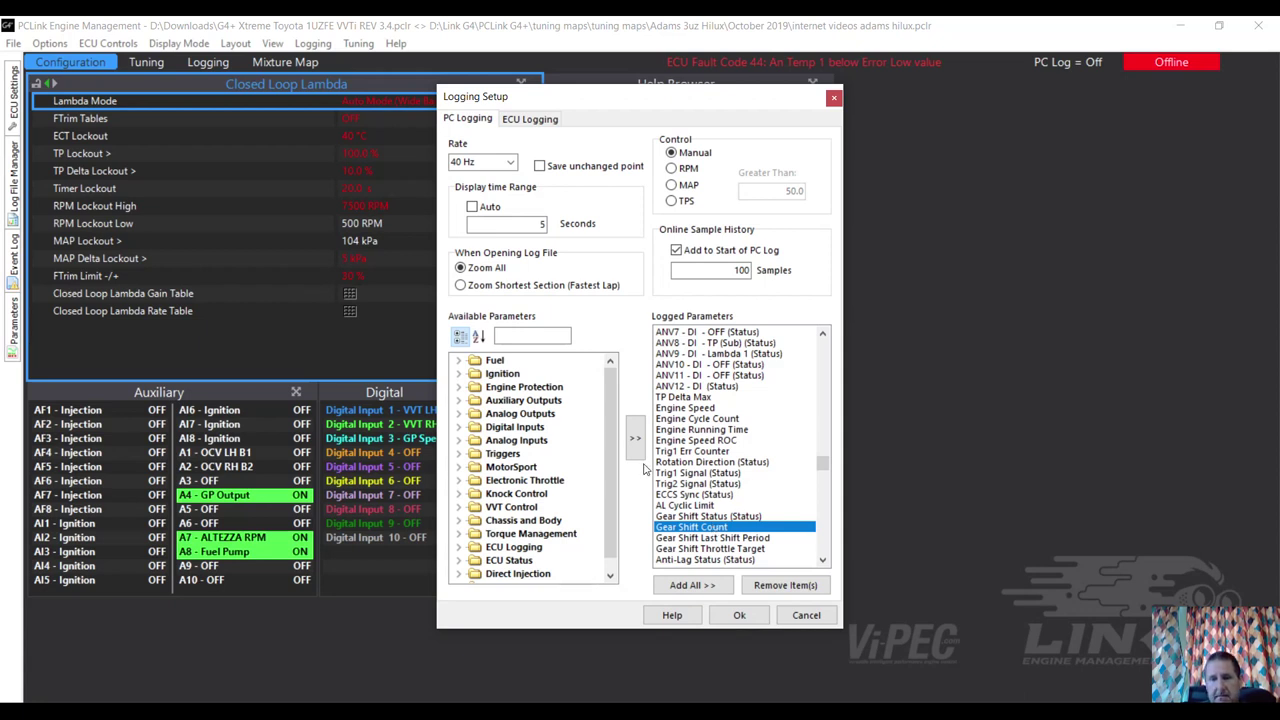
click(778, 588)
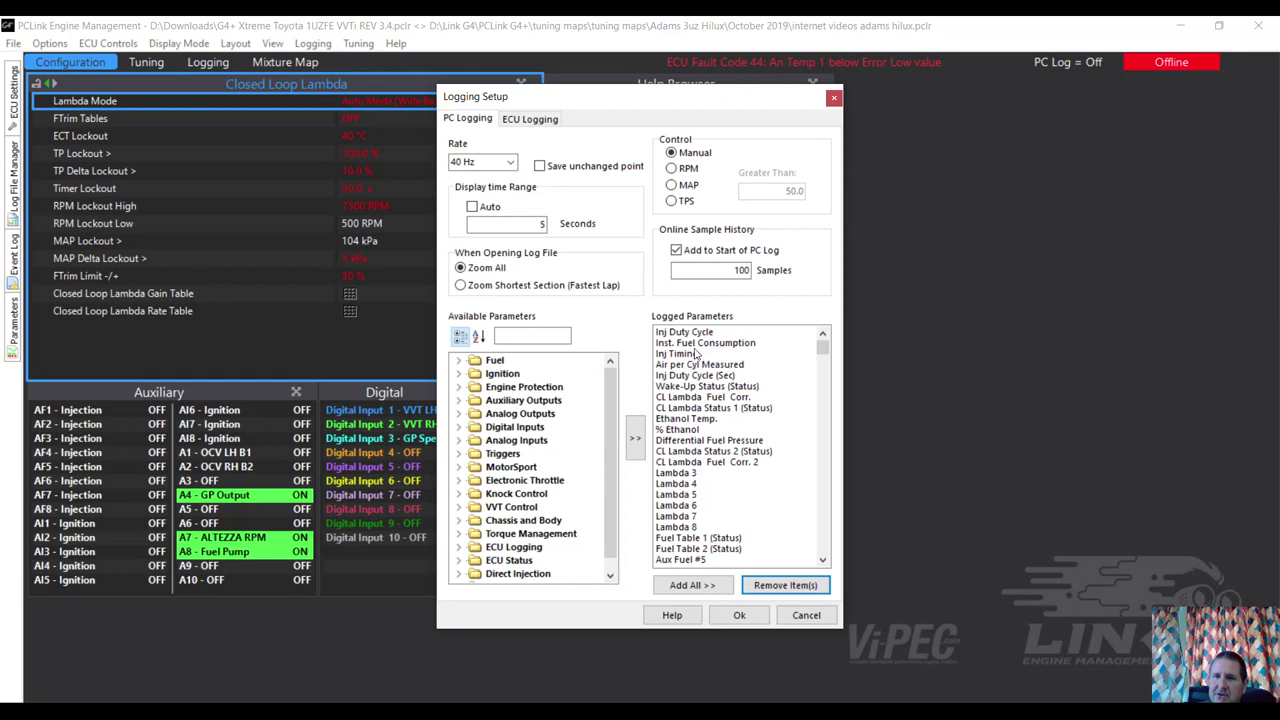
Remove Ethanol Temp. and % Ethanol from the PC logged parameters
click(682, 419)
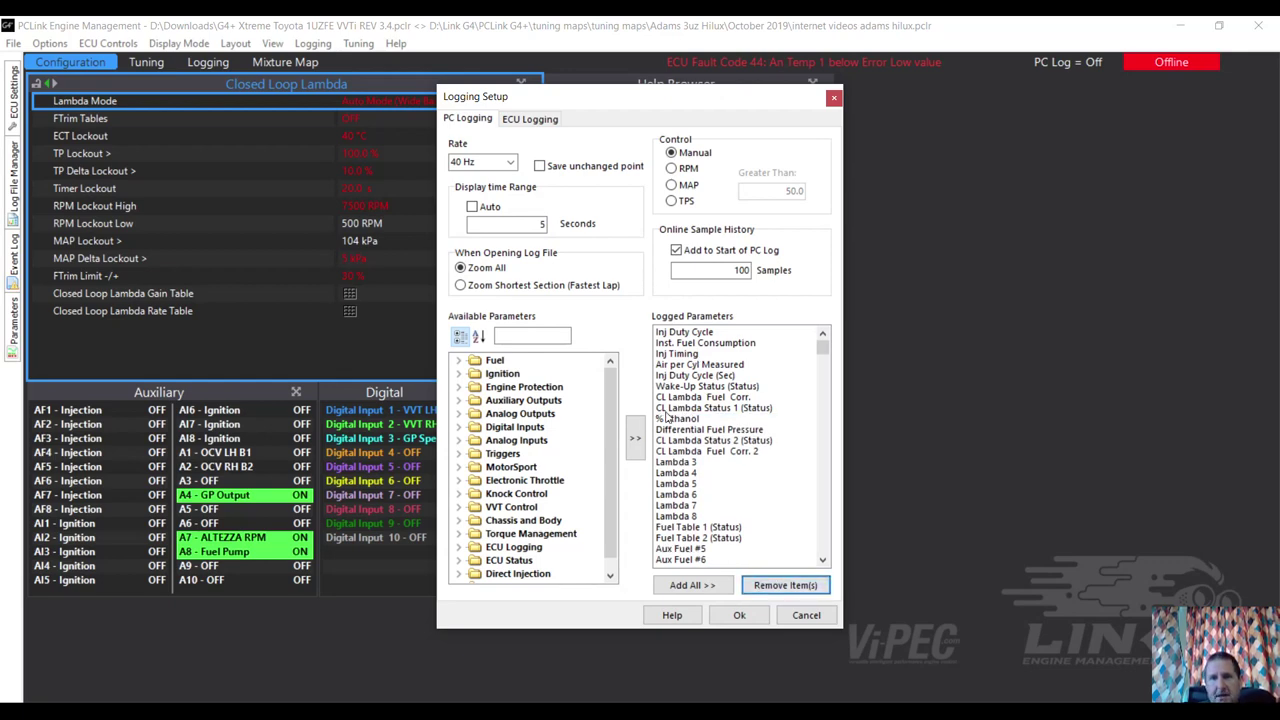
click(760, 587)
click(758, 587)
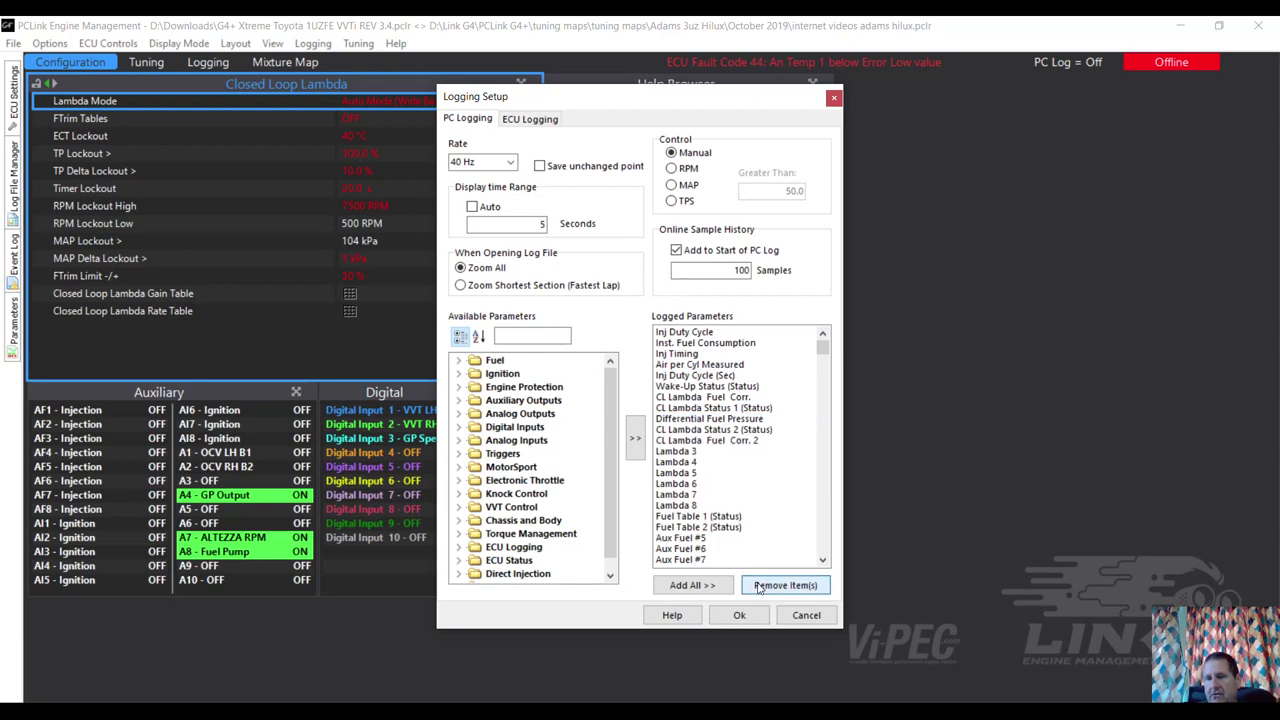
Remove Lambda 3 through Lambda 8 from the PC logged parameters
click(695, 452)
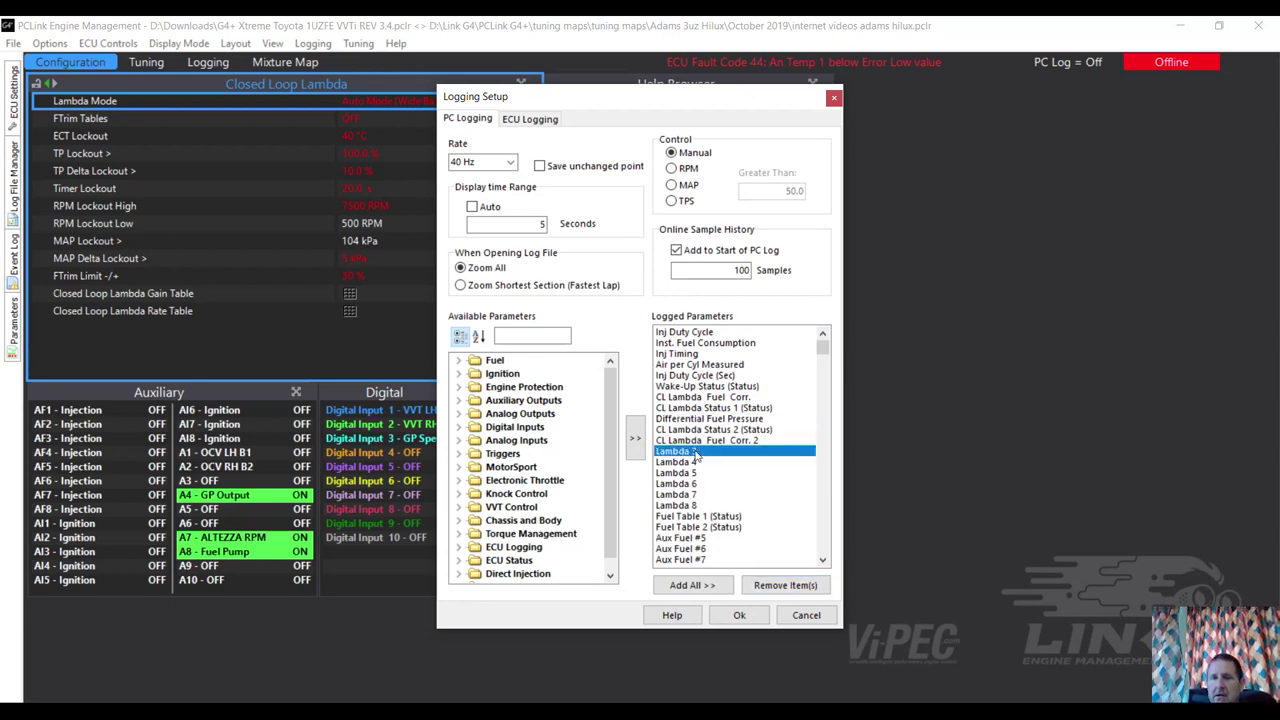
key(shift+Down)
key(shift+Down)
key(shift+Down)
key(shift+Down)
key(shift+Down)
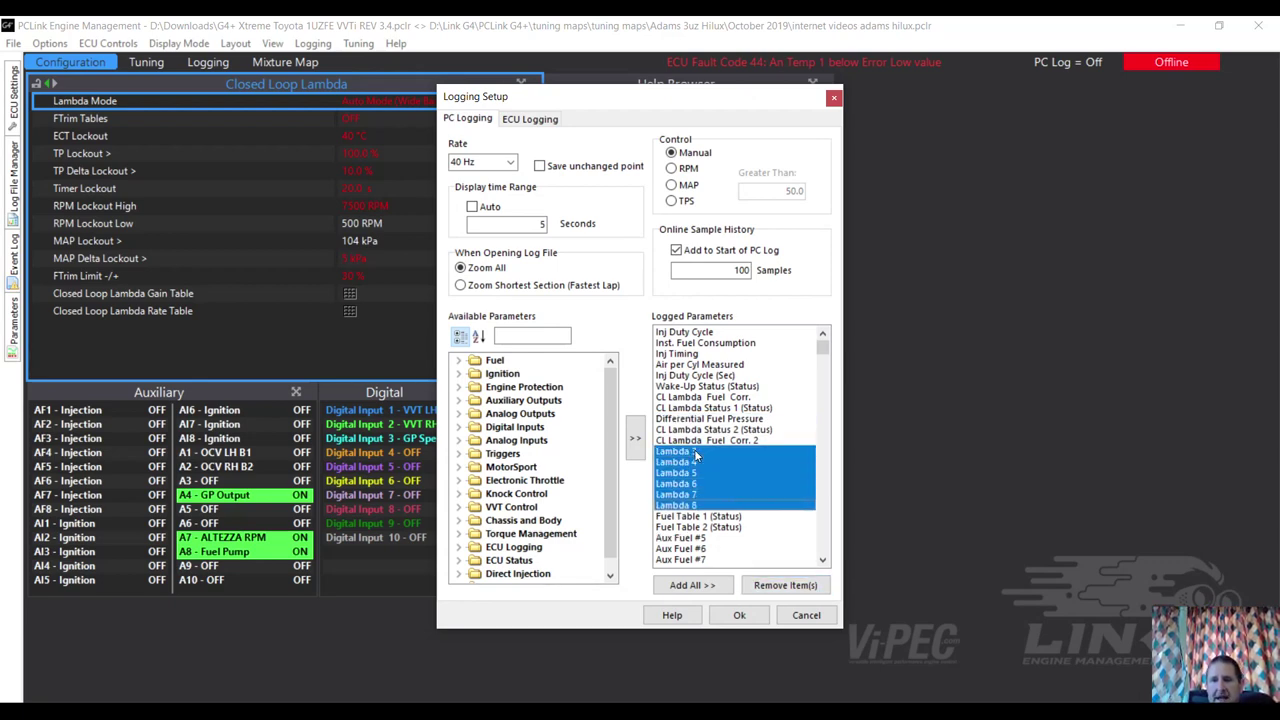
click(776, 590)
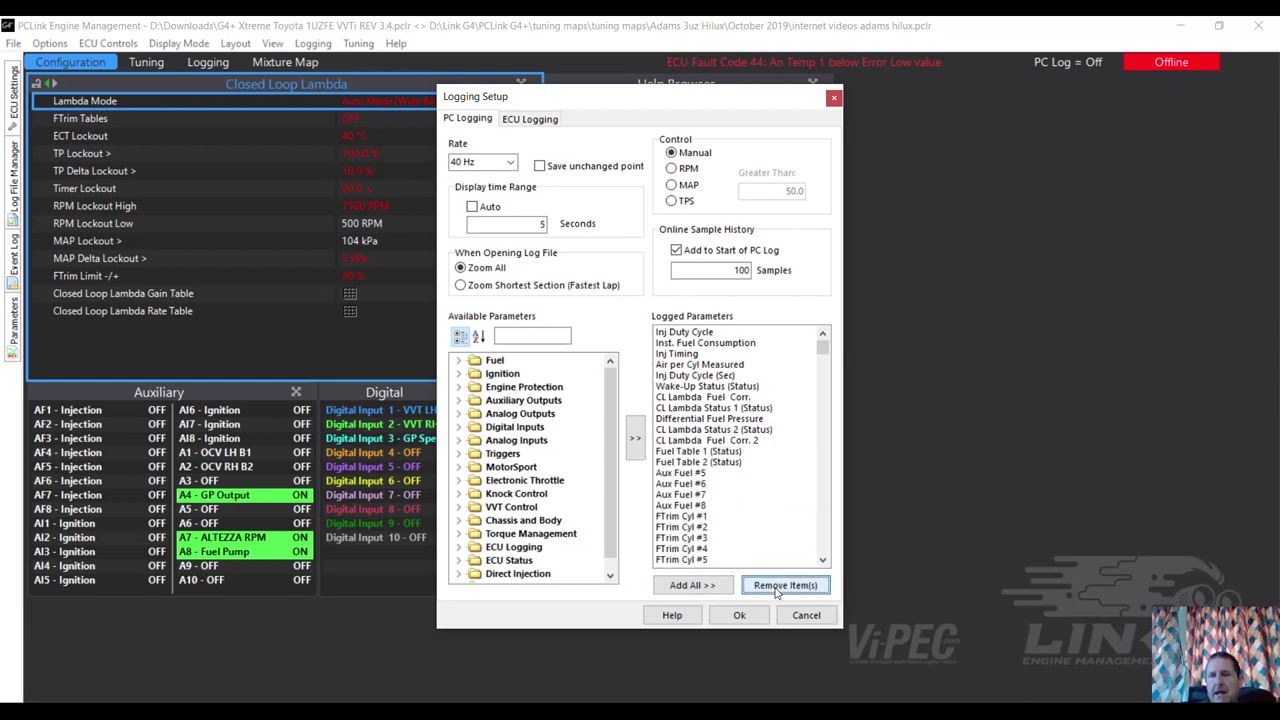
double_click(823, 561)
click(823, 561)
click(823, 561)
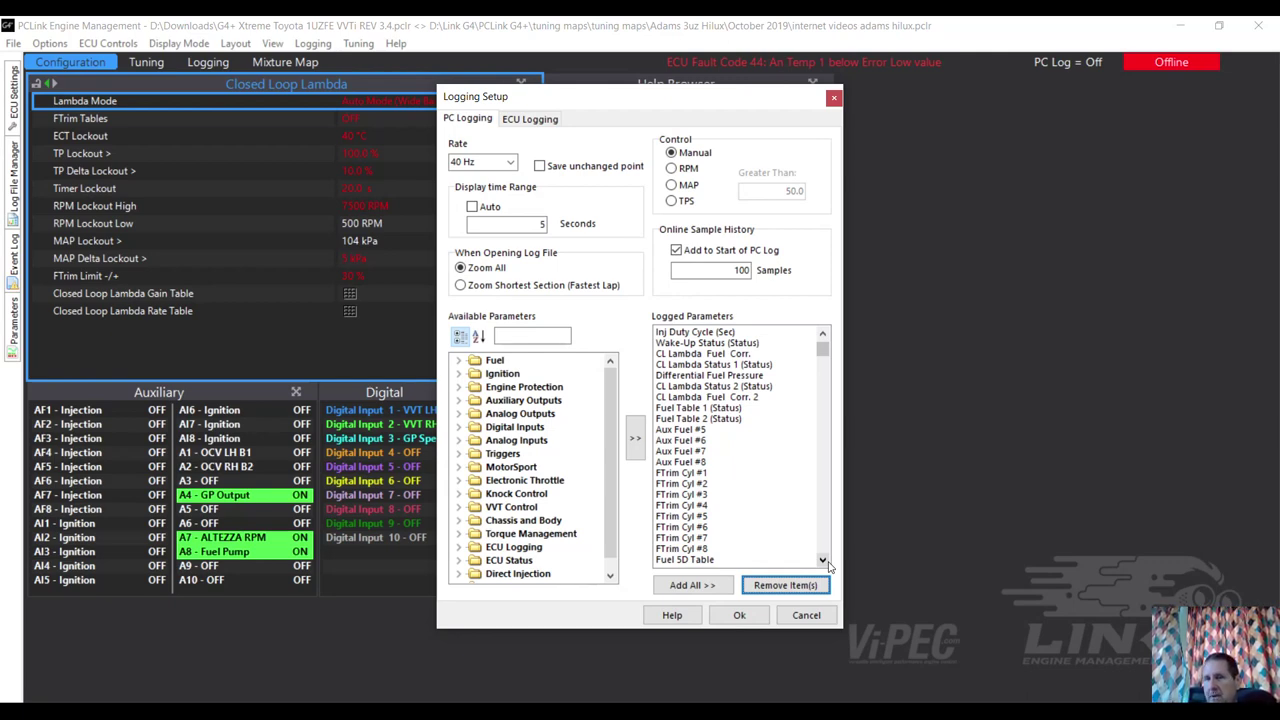
Review the ECU logging control conditions and logged parameter frequencies, and accept the logging setup
click(533, 120)
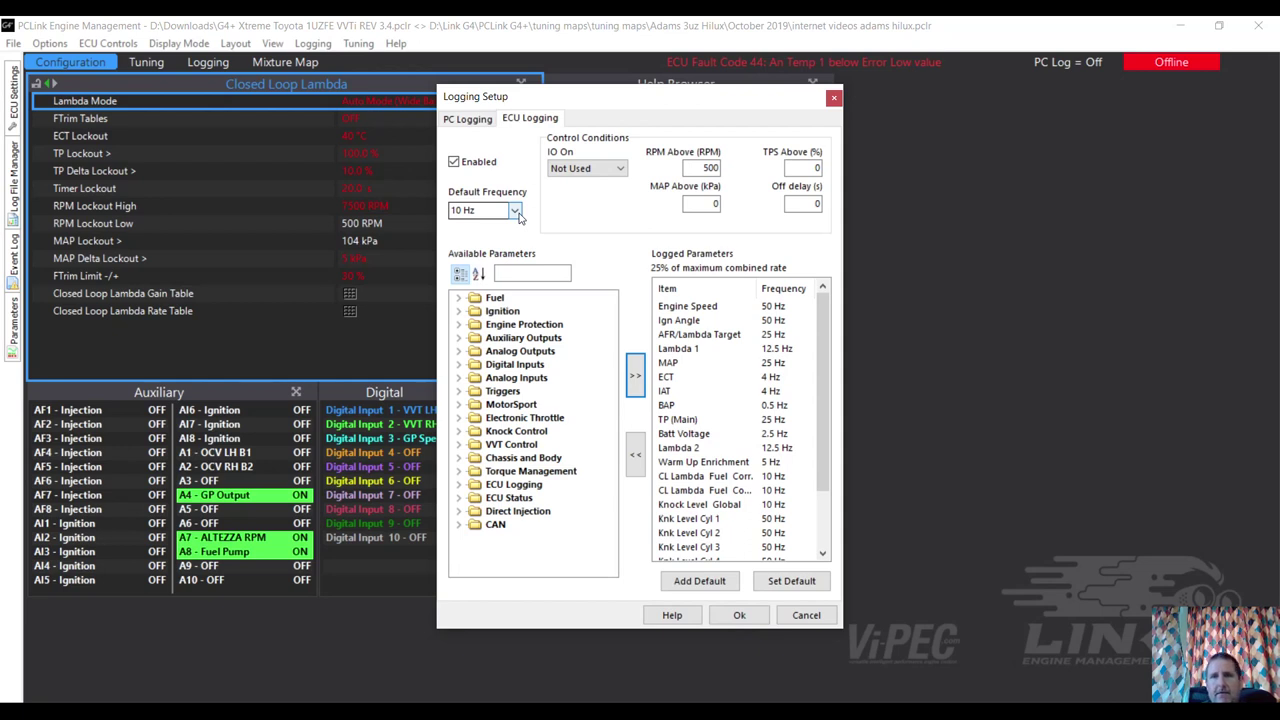
click(700, 170)
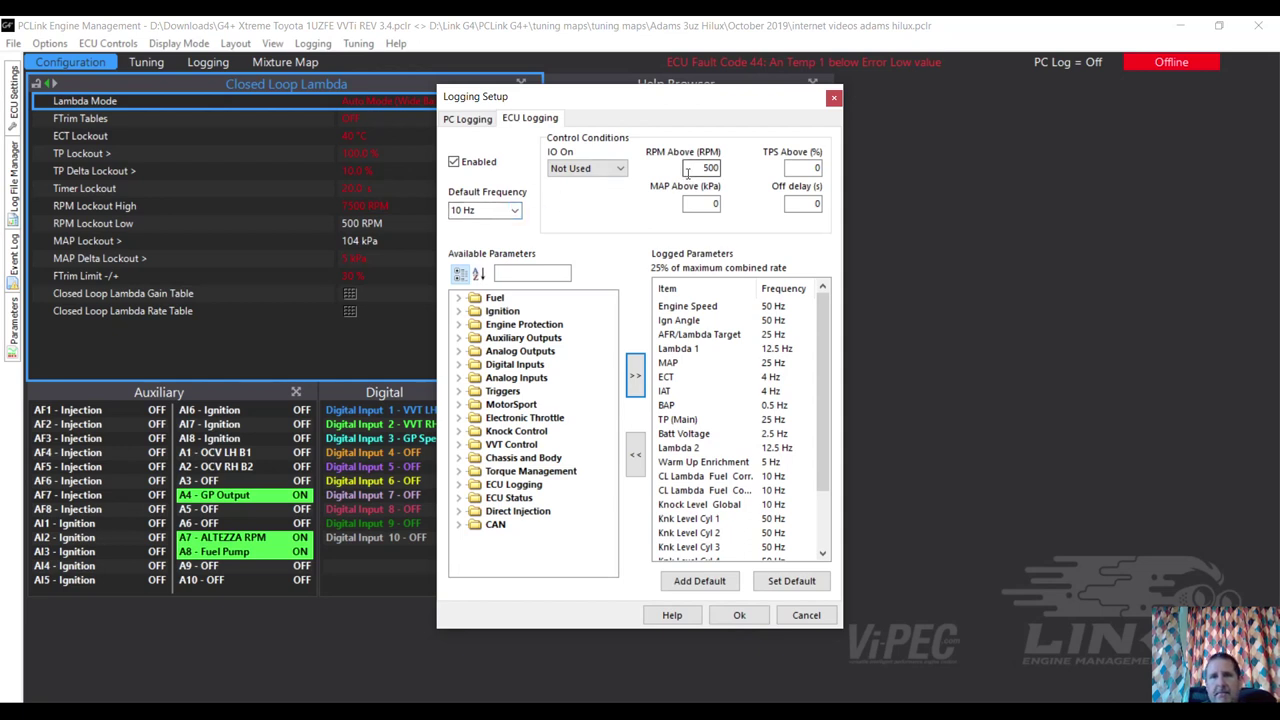
click(607, 172)
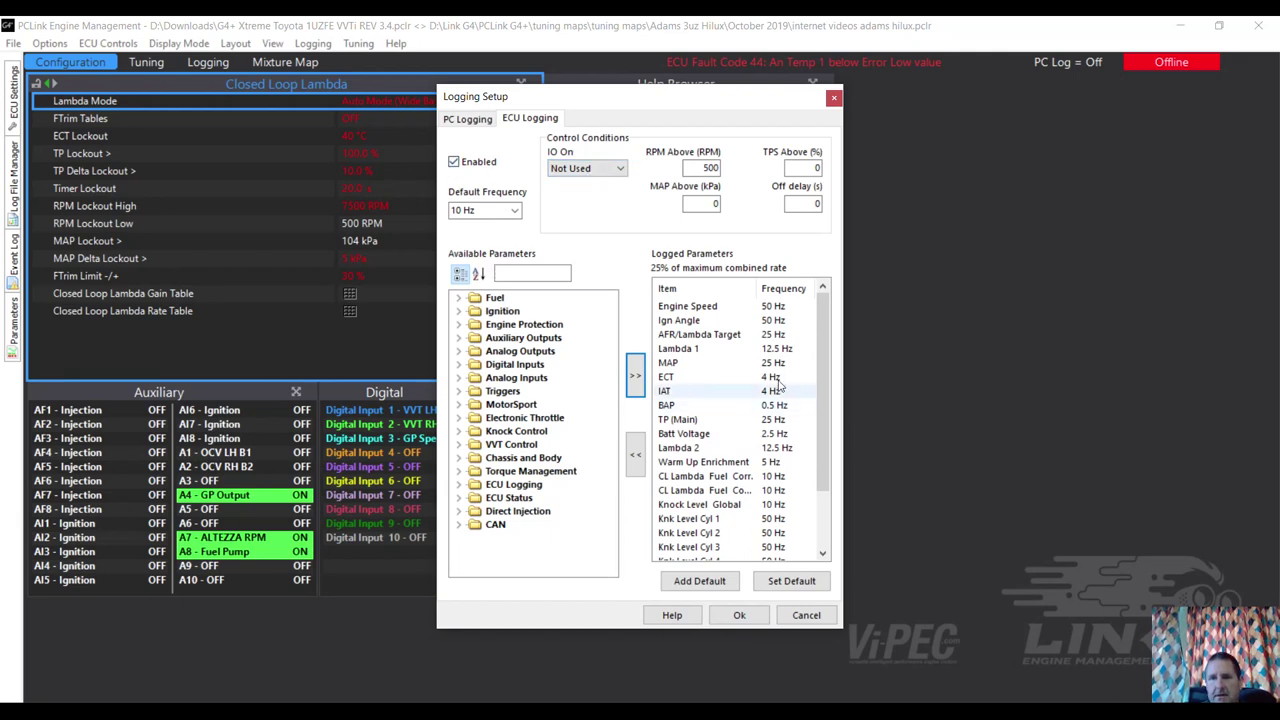
drag(820, 315, 828, 433)
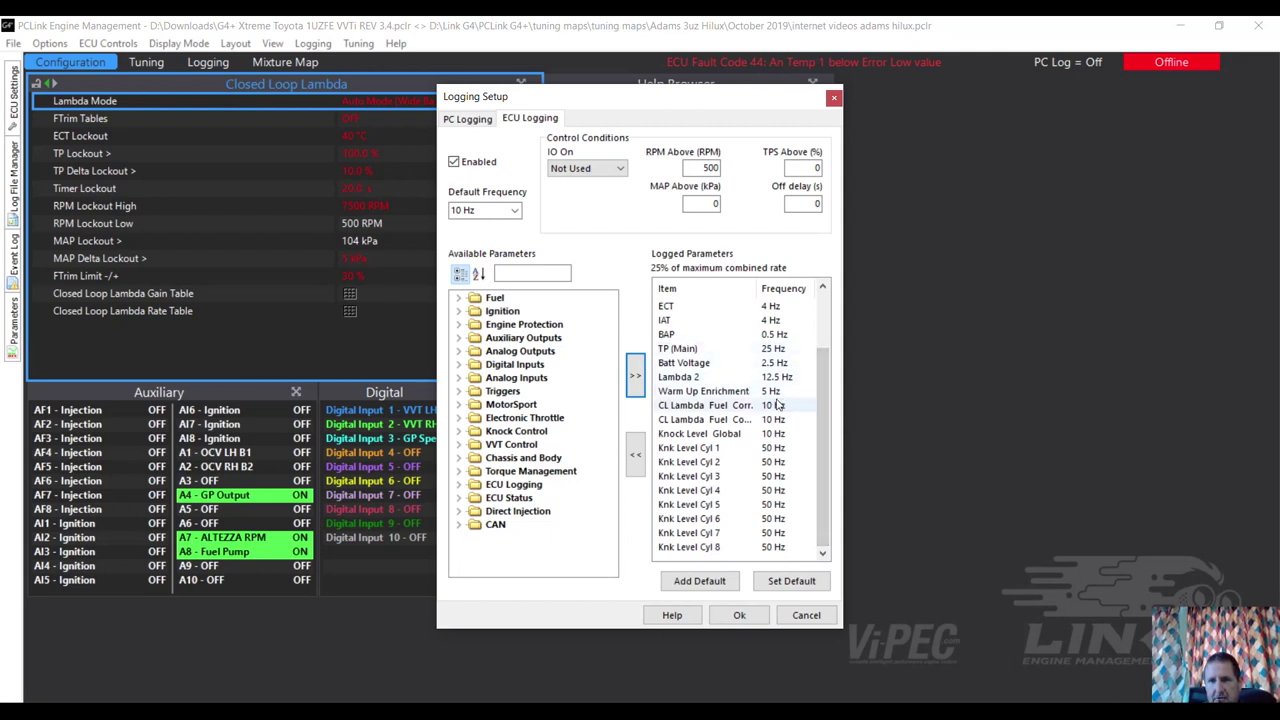
drag(822, 433, 815, 370)
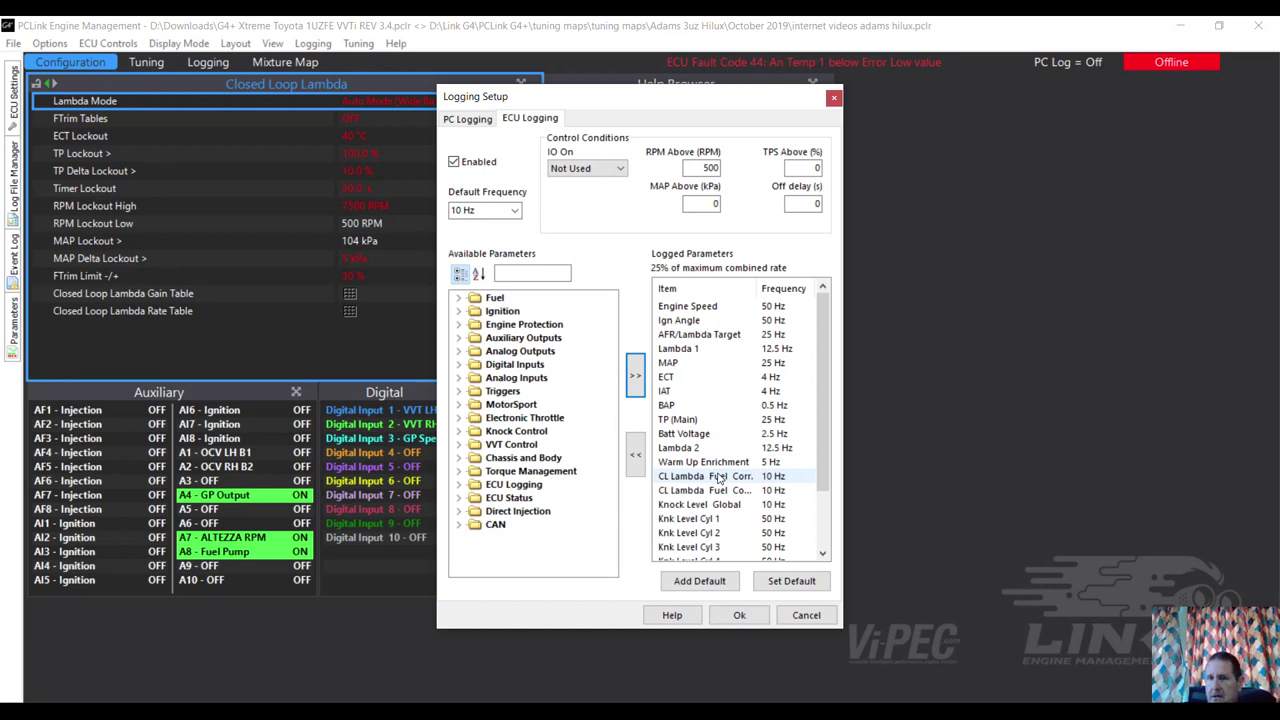
click(741, 617)
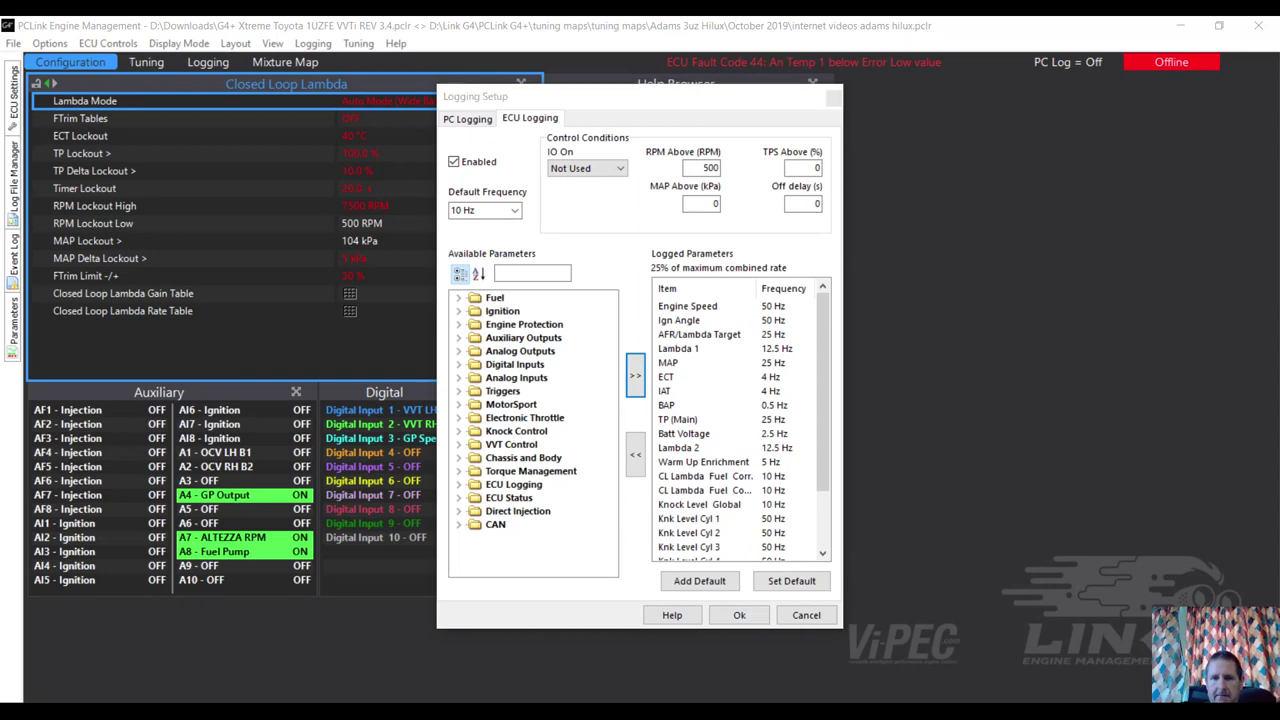
Switch to the PCLink window holding the recorded engine log and show its Fueling page
mouse_move(595, 712)
mouse_move(908, 667)
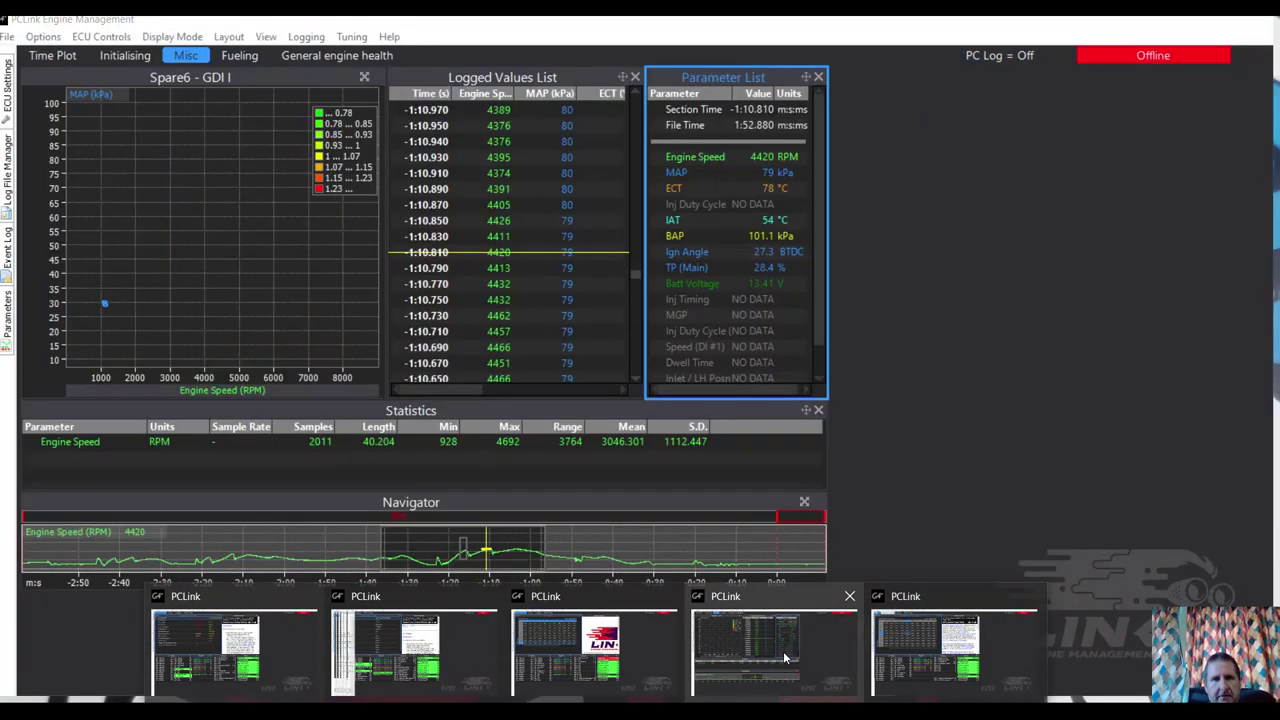
click(783, 651)
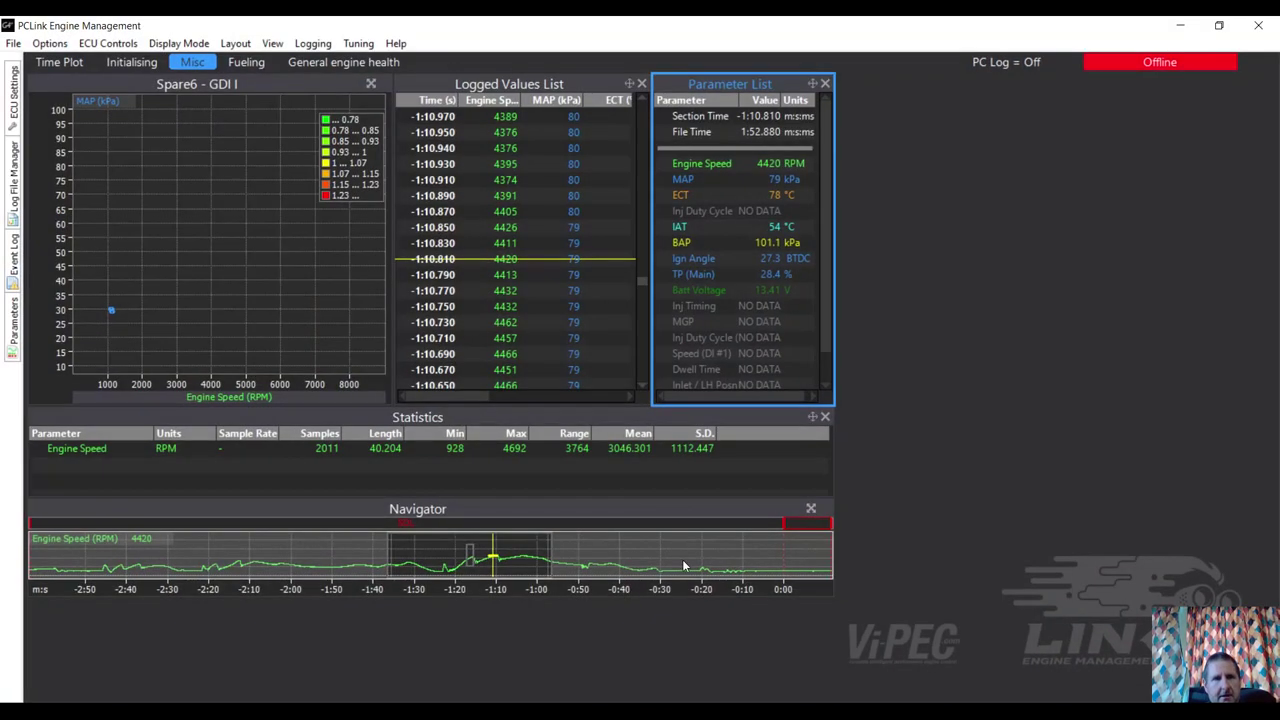
click(247, 64)
click(247, 64)
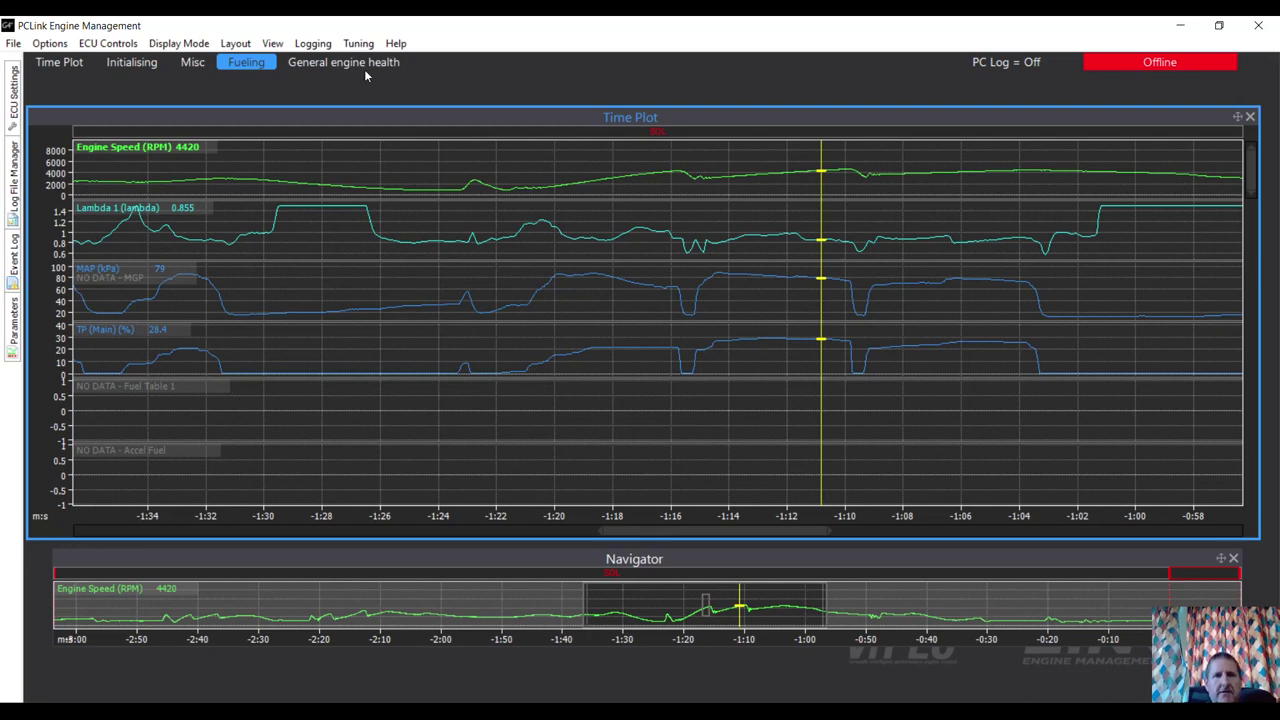
right_click(435, 70)
click(484, 78)
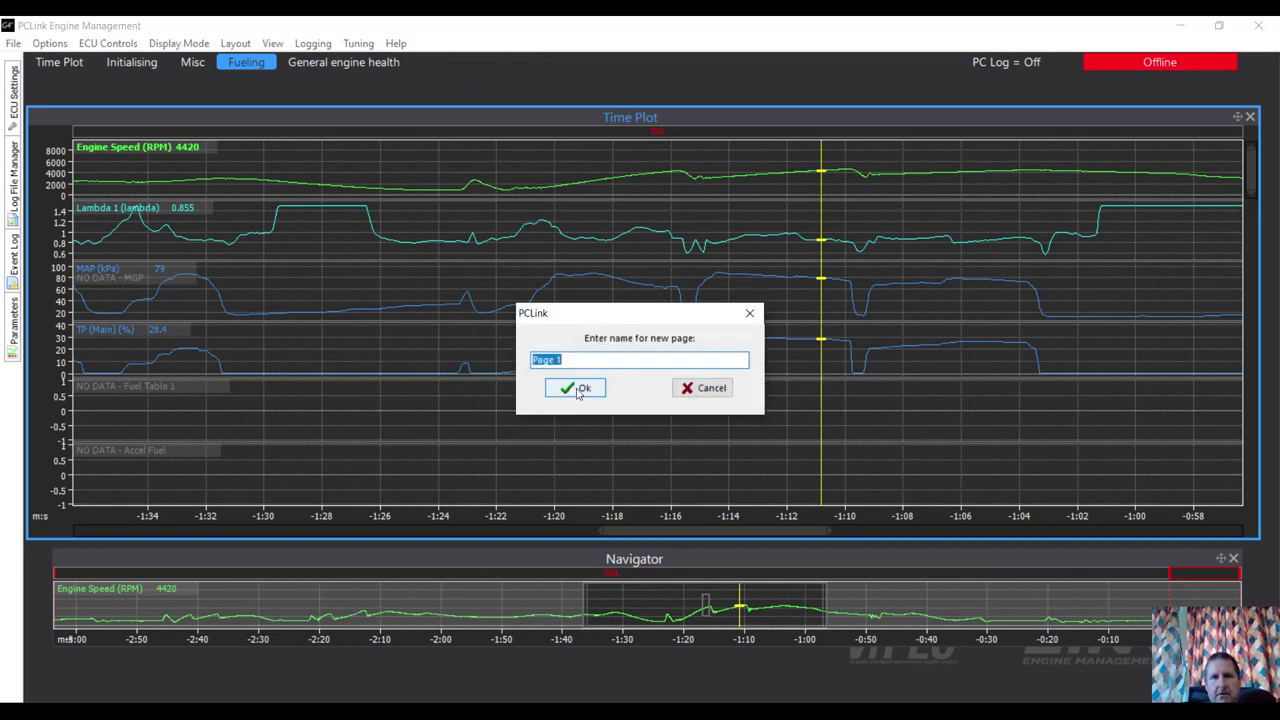
key(BackSpace)
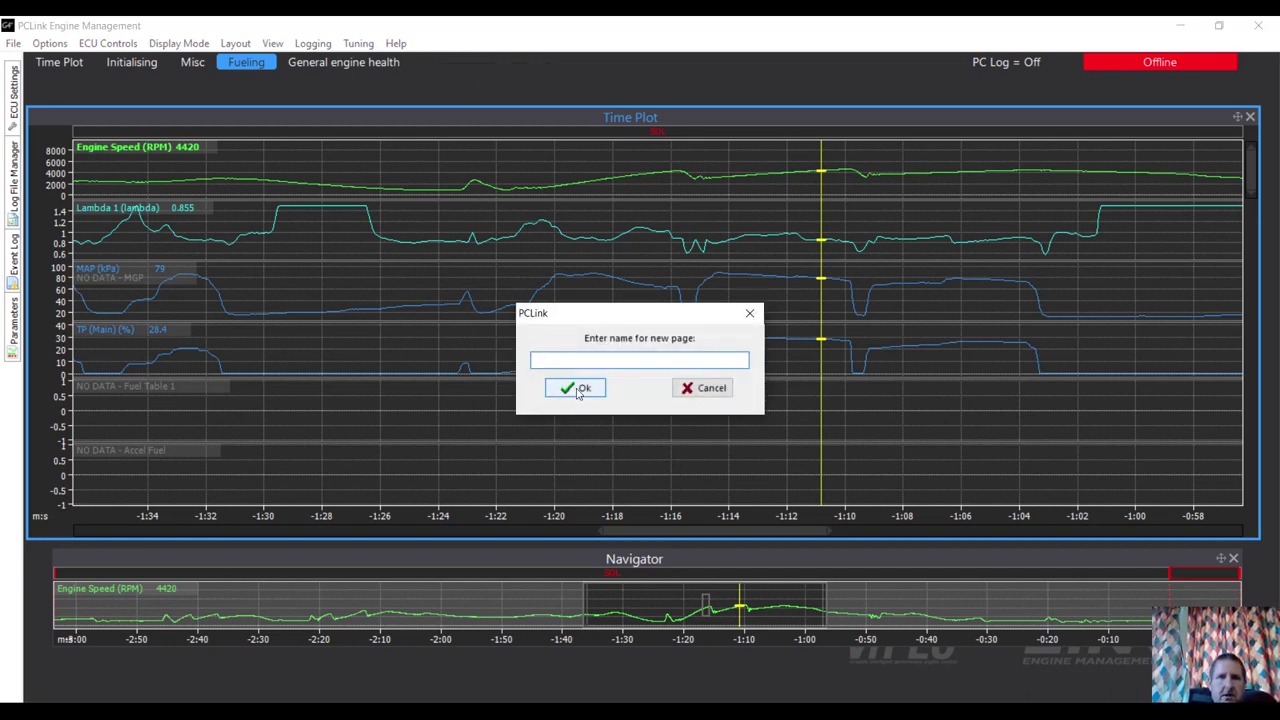
click(711, 395)
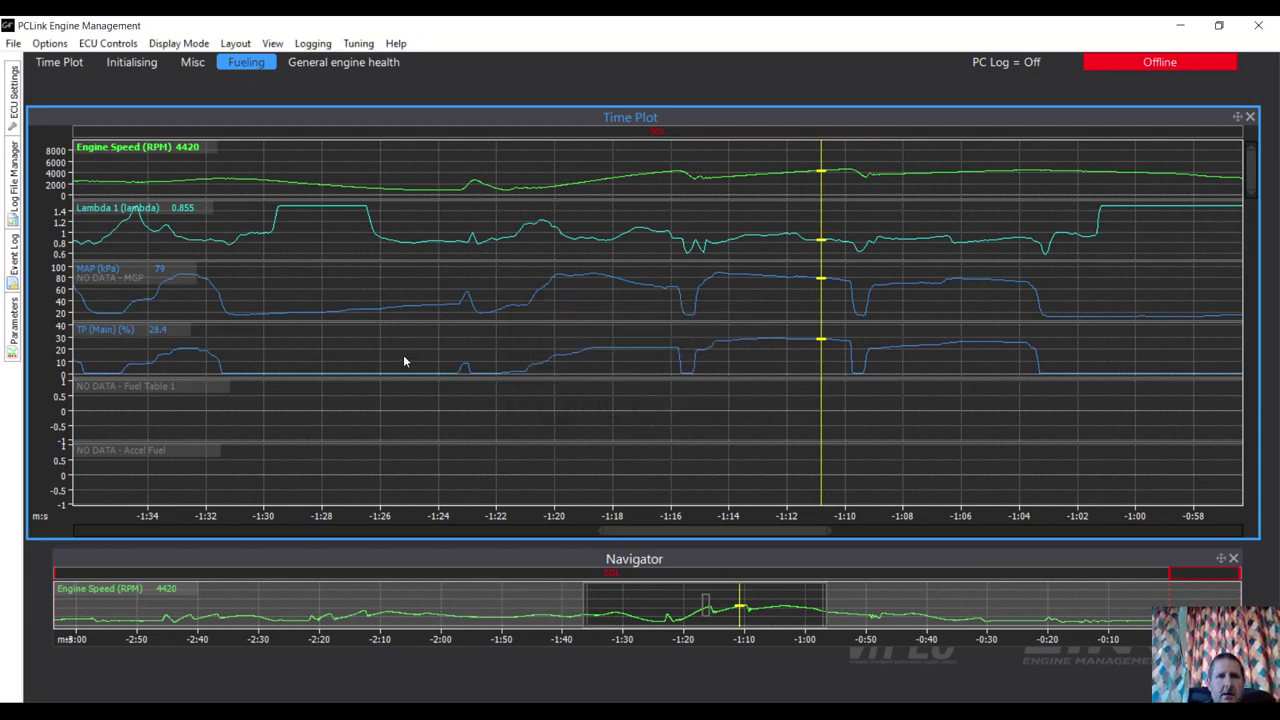
Add a new group containing CL Lambda Fuel Corr. to the time plot's parameters
right_click(476, 352)
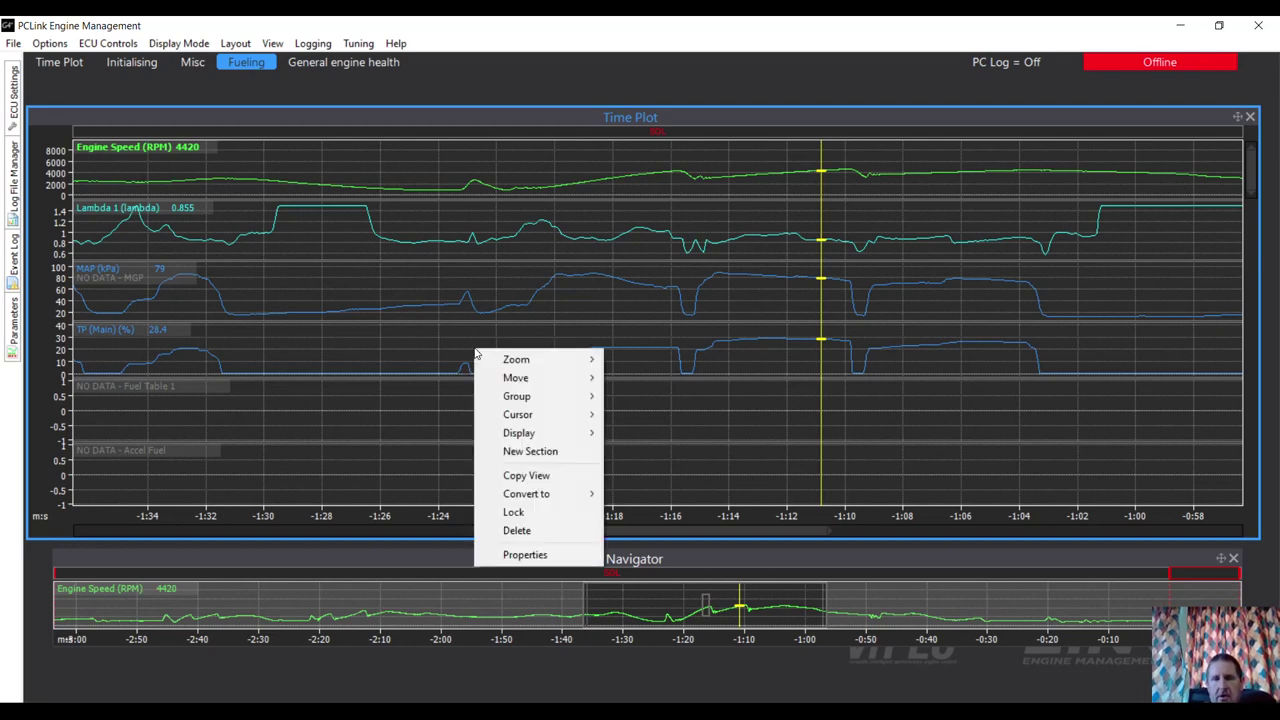
click(530, 557)
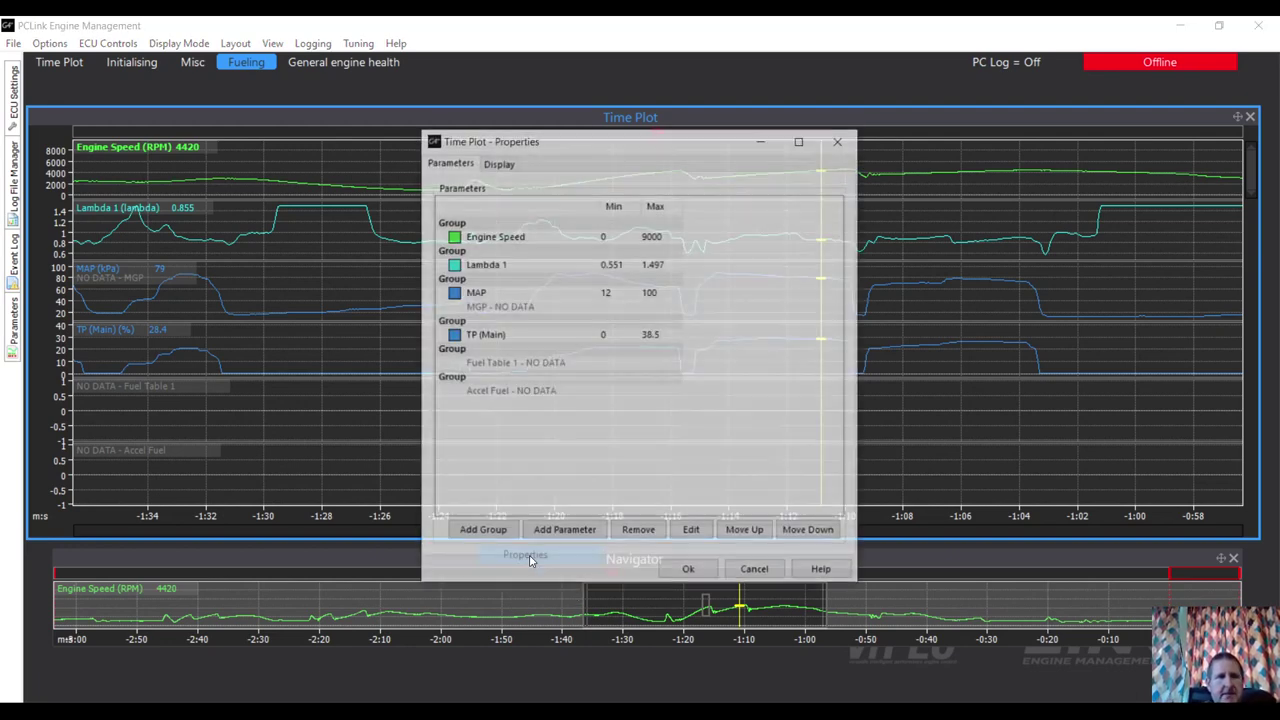
click(494, 535)
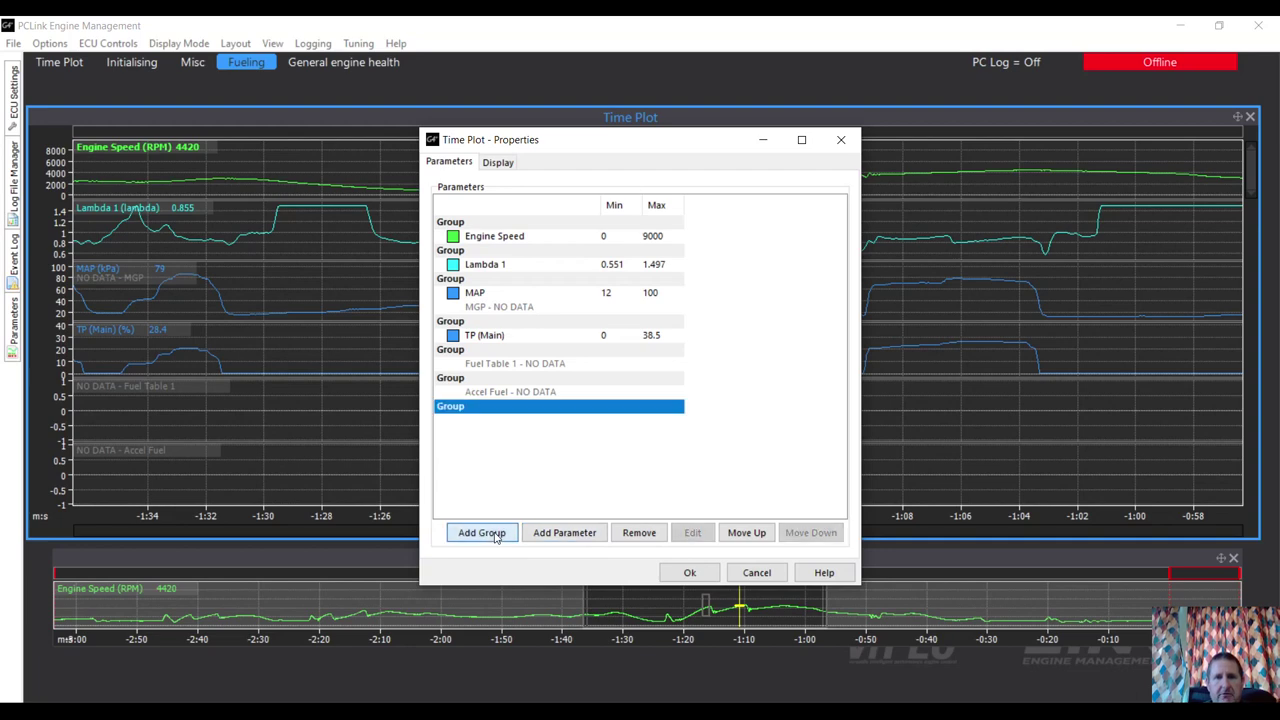
click(572, 535)
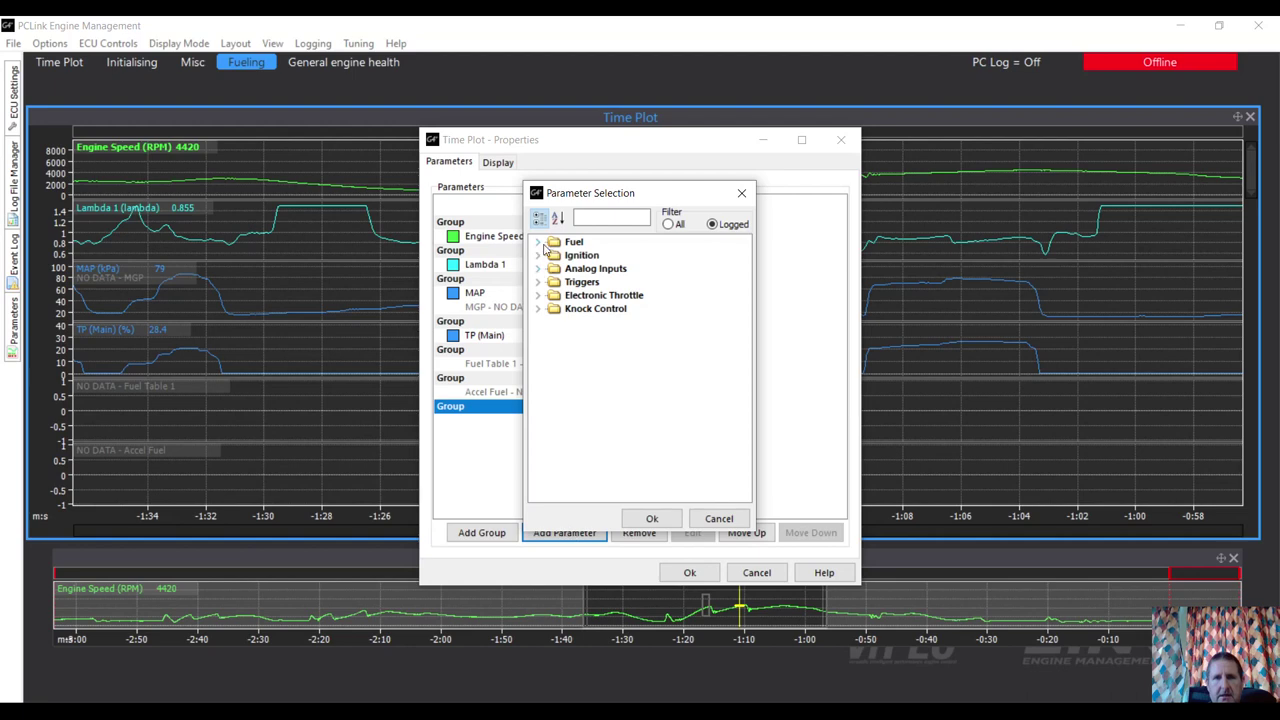
click(539, 244)
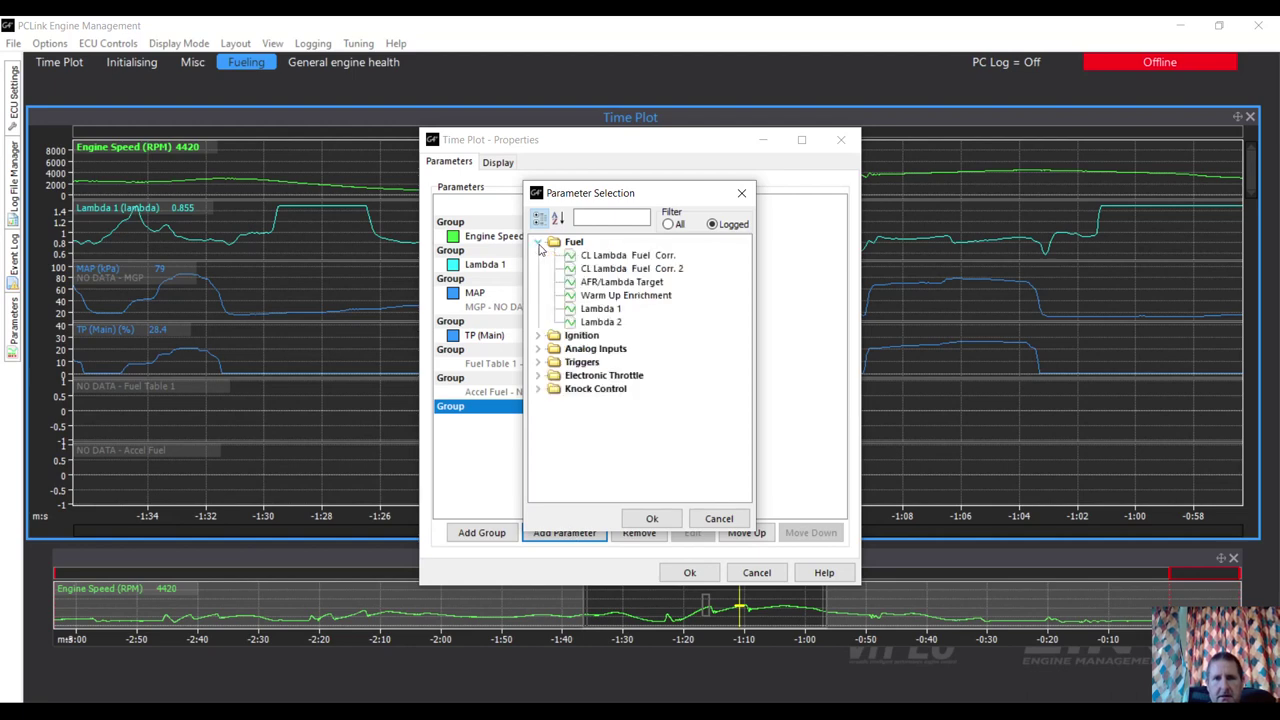
click(618, 258)
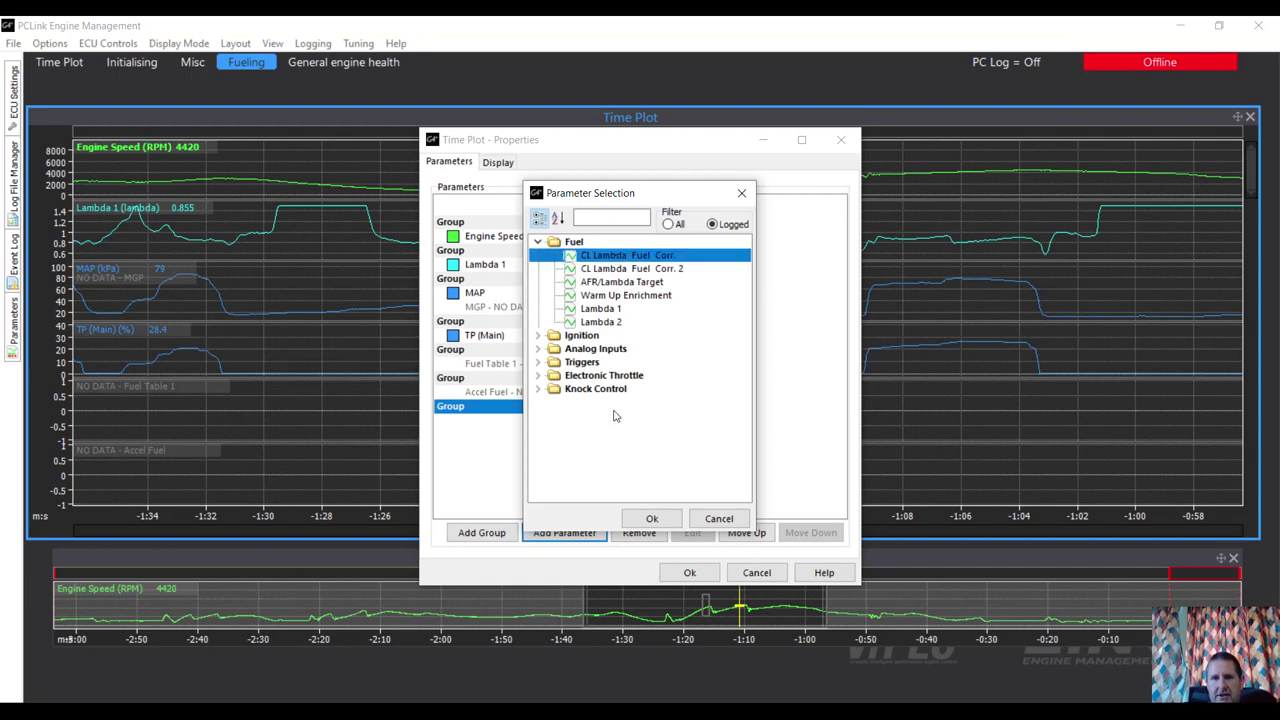
click(650, 519)
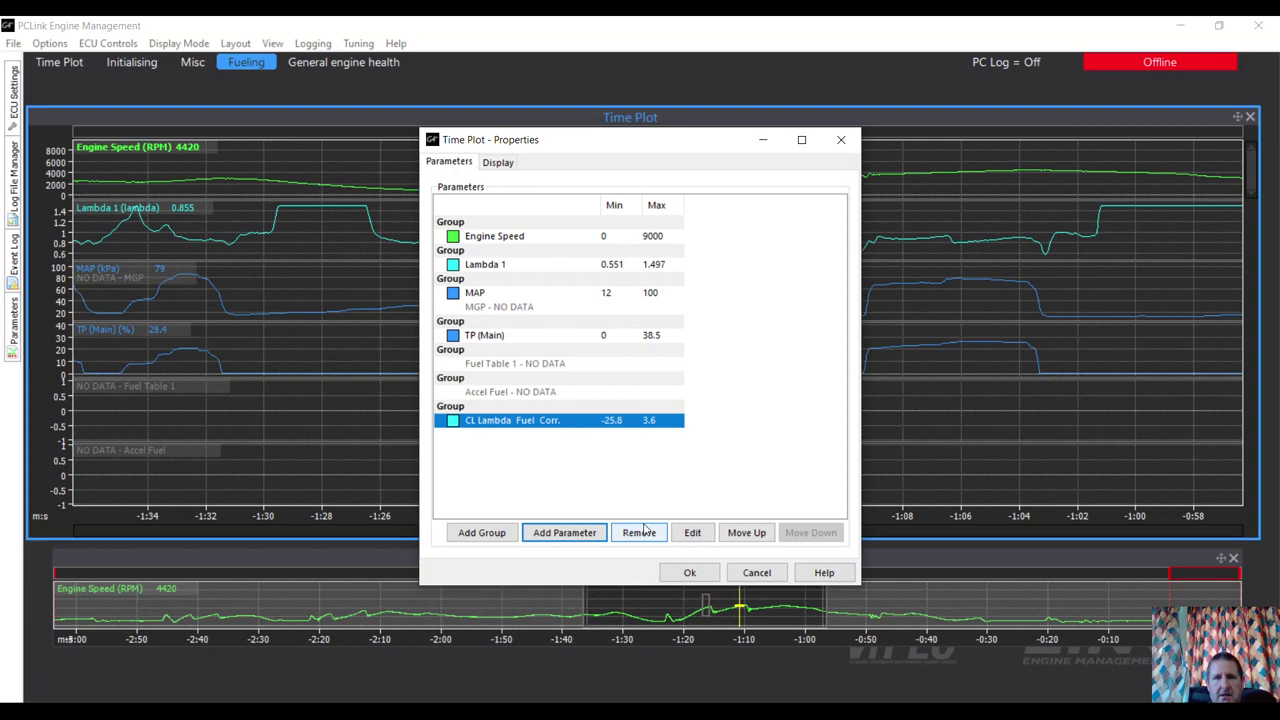
Add another group to the time plot's parameters and put AFR/Lambda Target in it
click(495, 534)
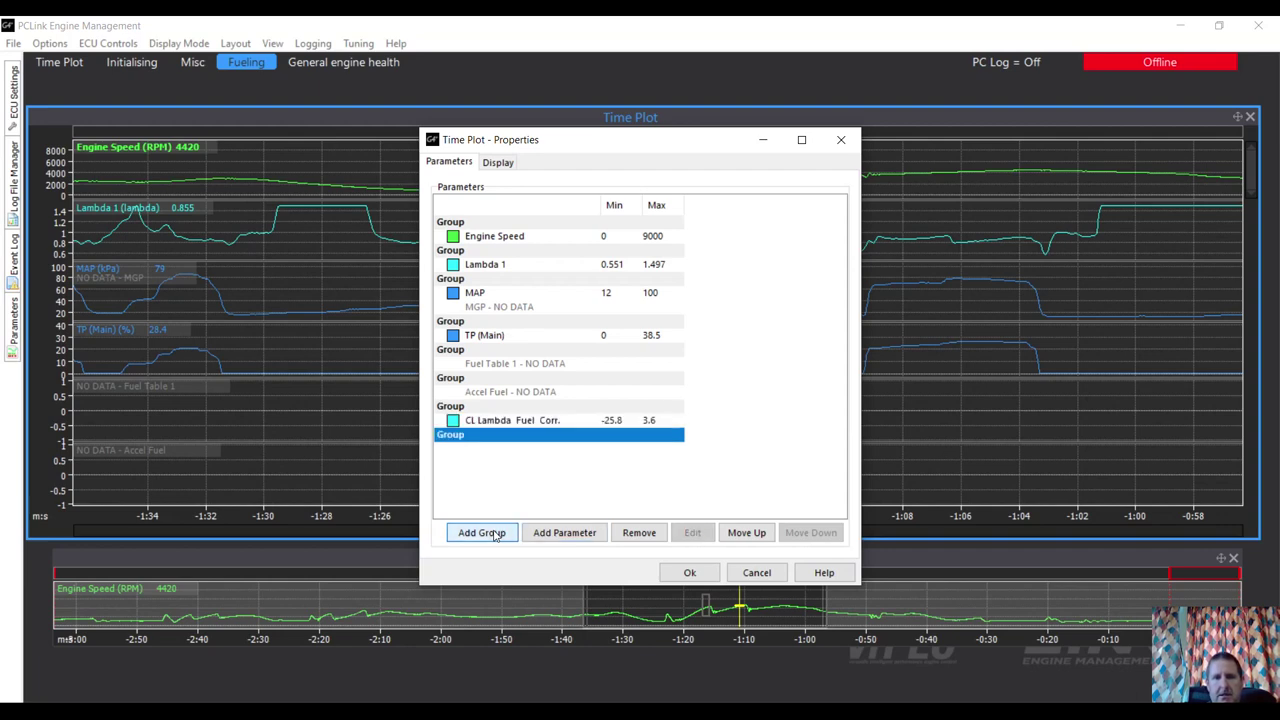
click(560, 534)
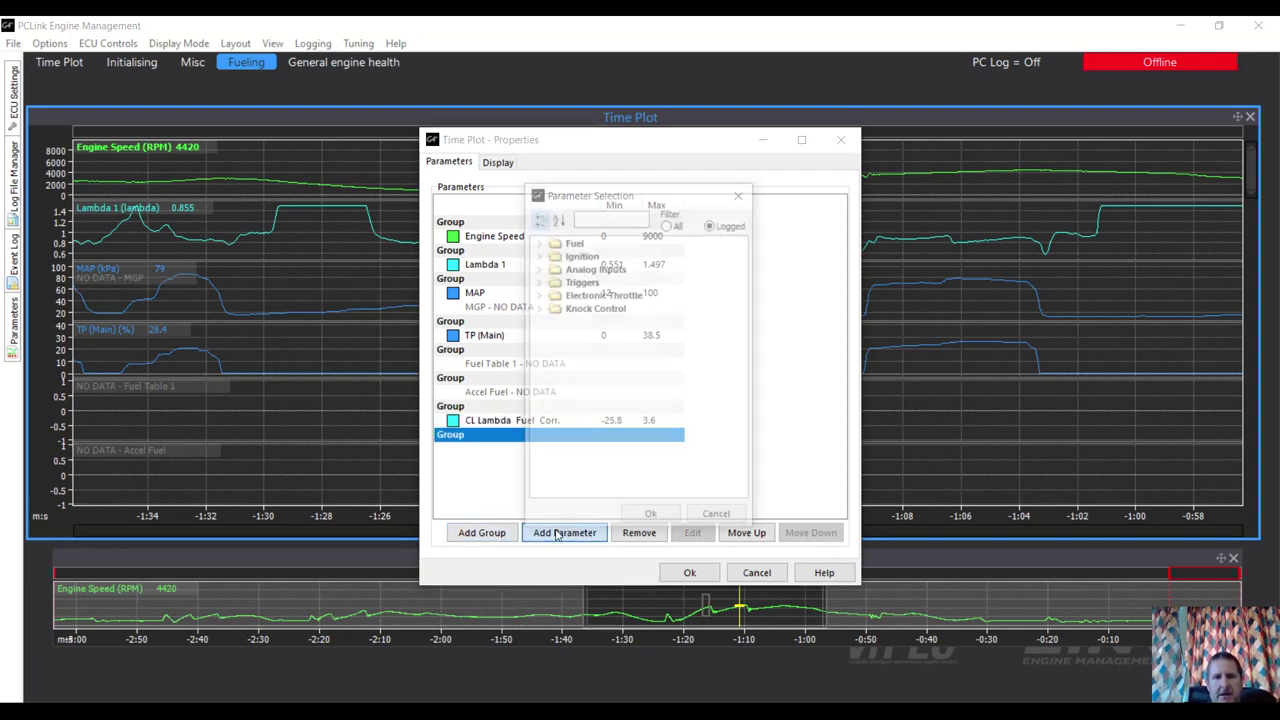
click(538, 244)
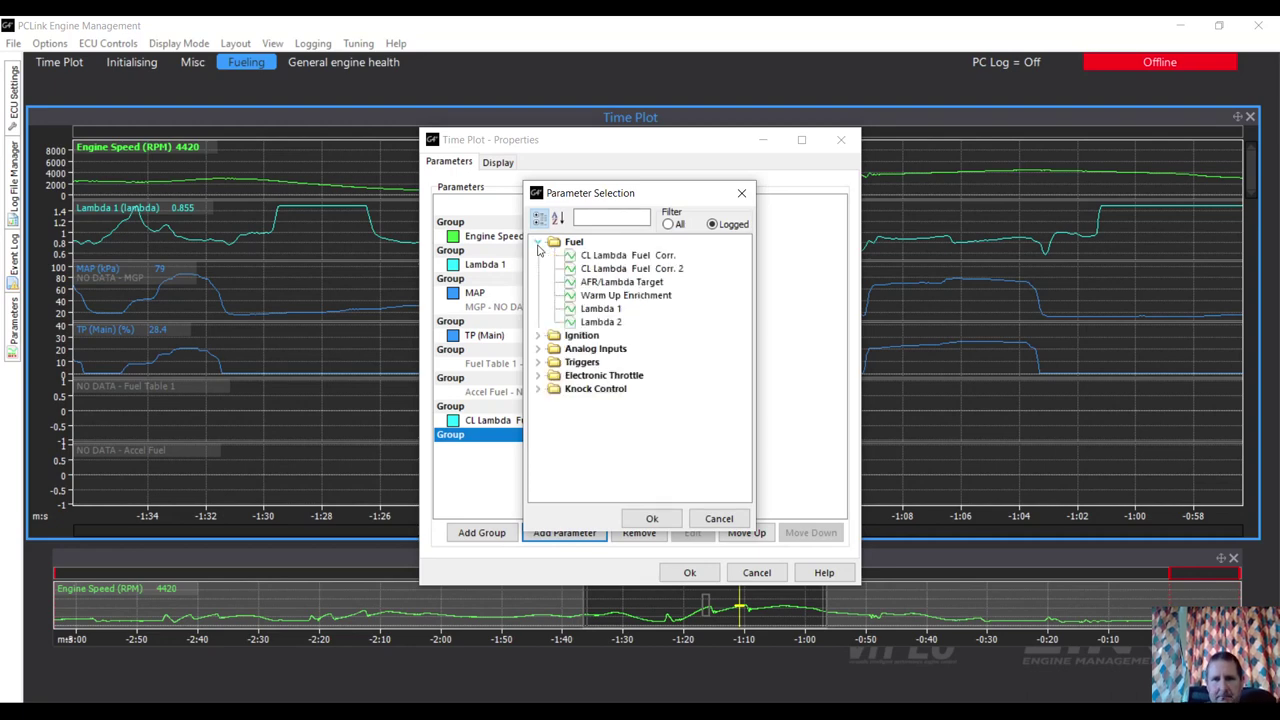
click(606, 284)
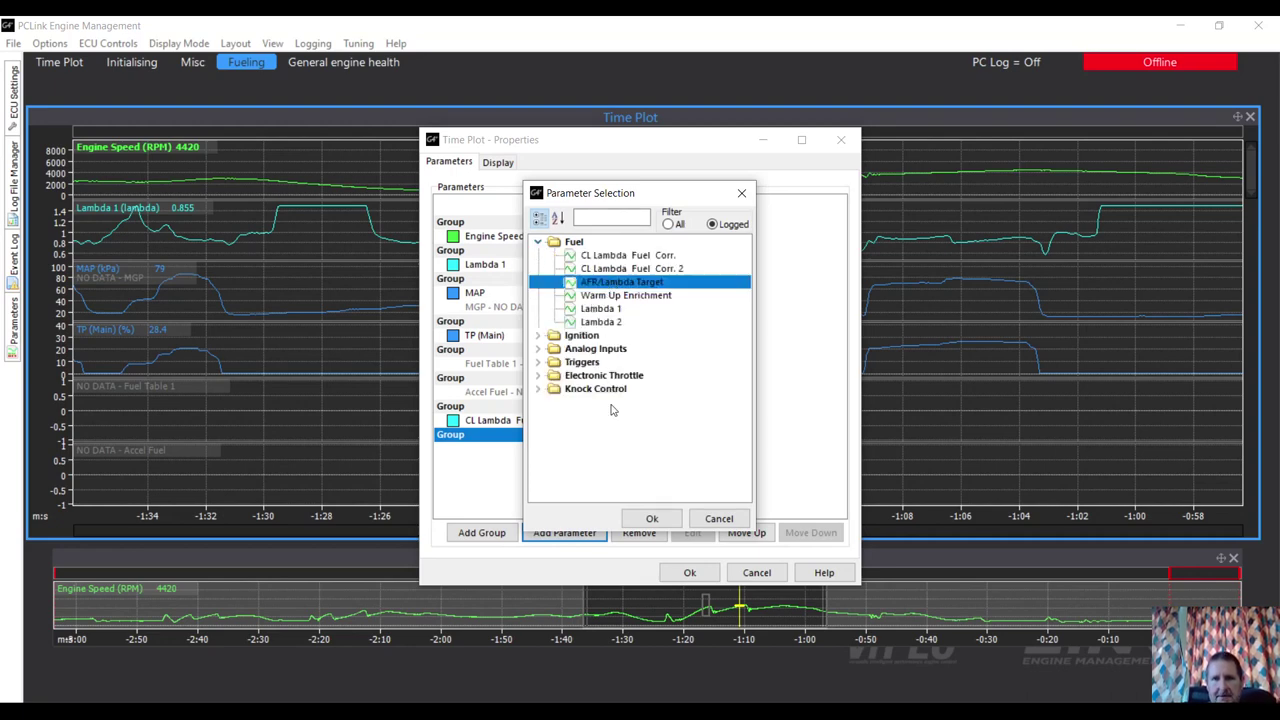
click(651, 519)
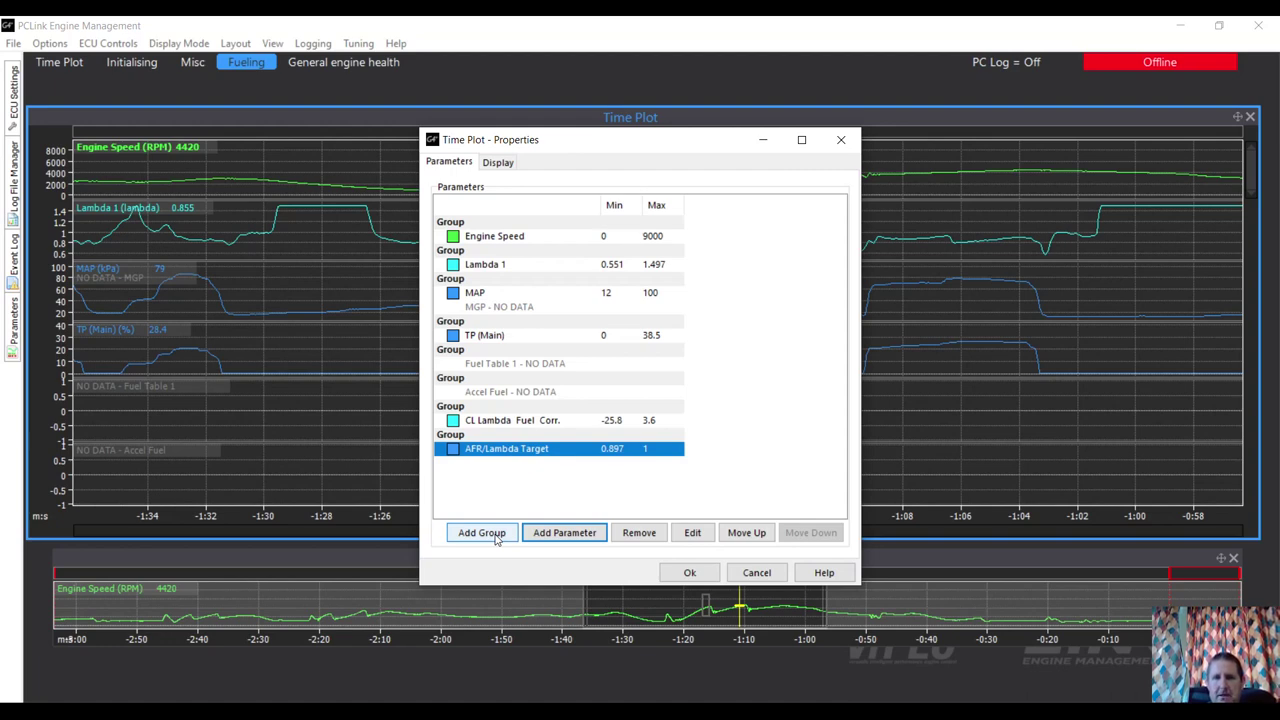
Add Lambda 1 and Lambda 2 to the AFR/Lambda Target group, and extend the time plot upward to the page tabs
click(540, 533)
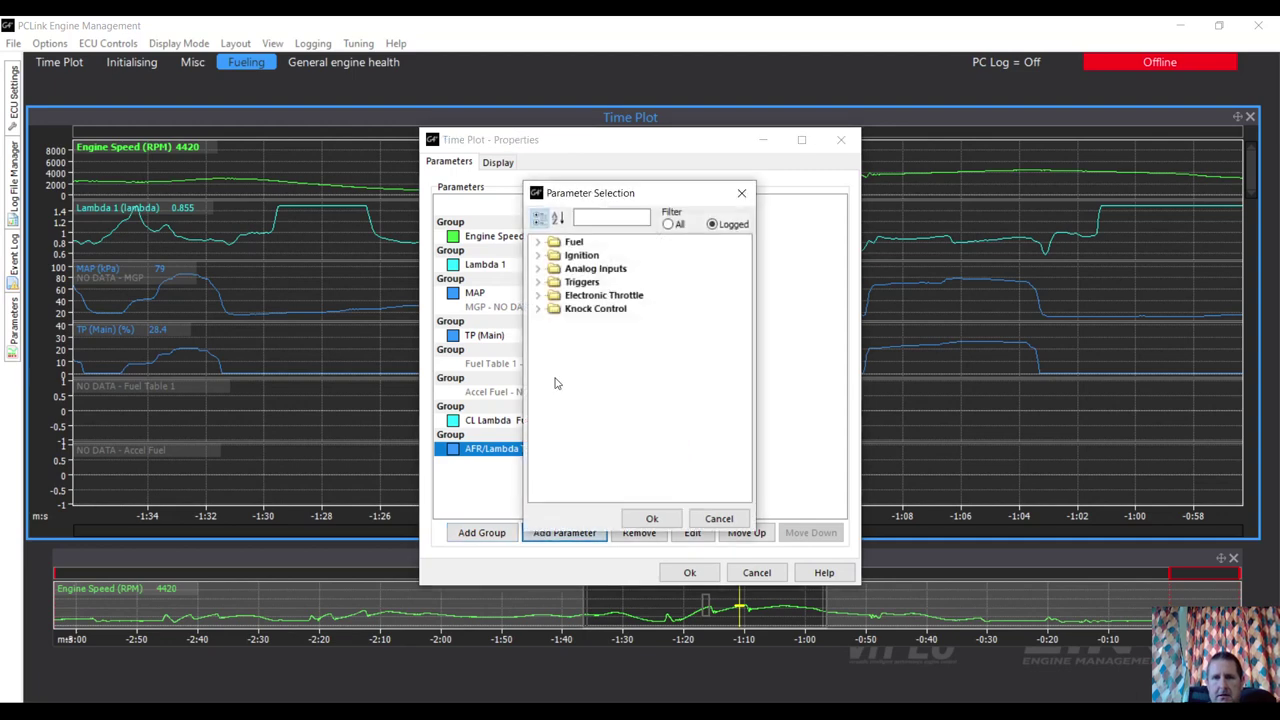
click(538, 243)
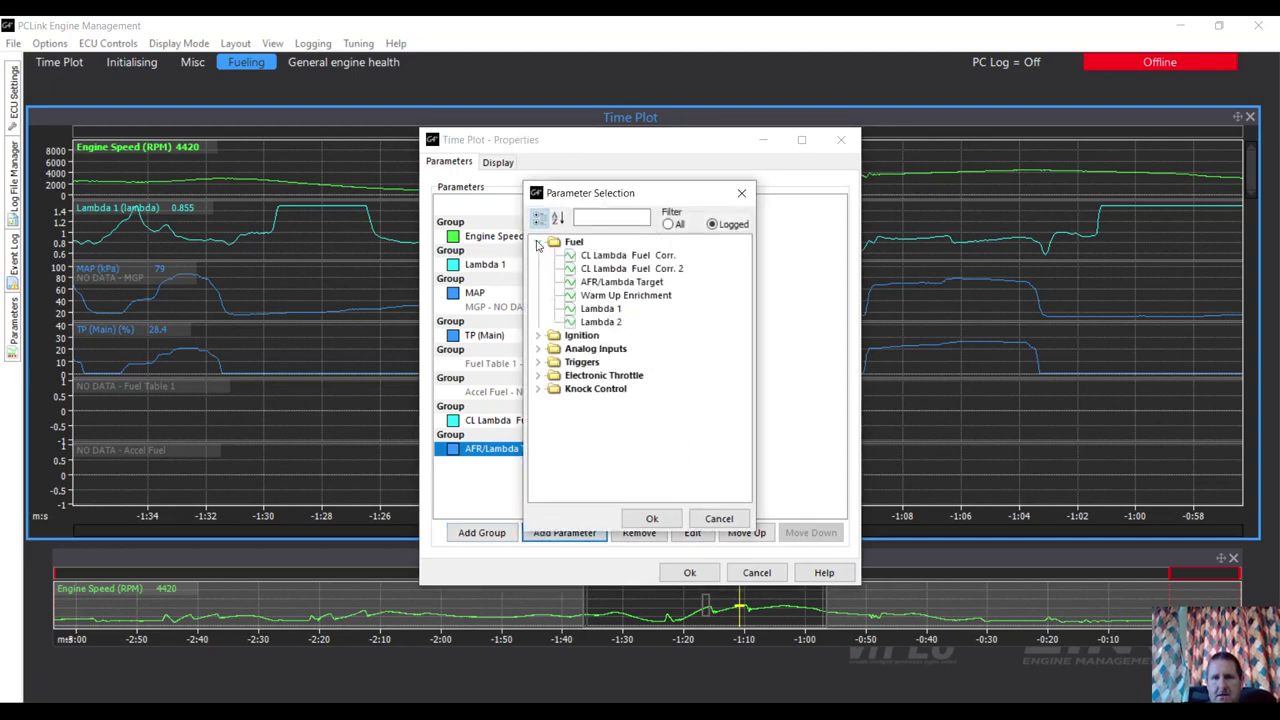
click(588, 312)
shift+click(590, 322)
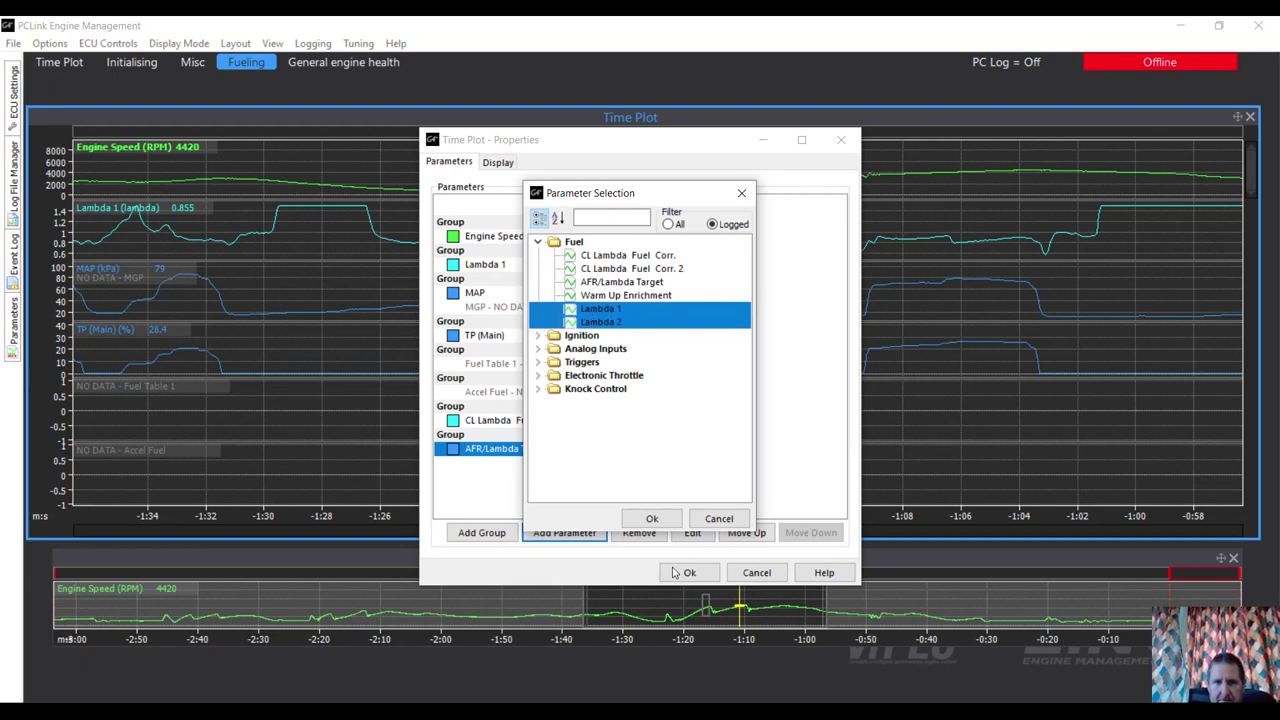
click(650, 520)
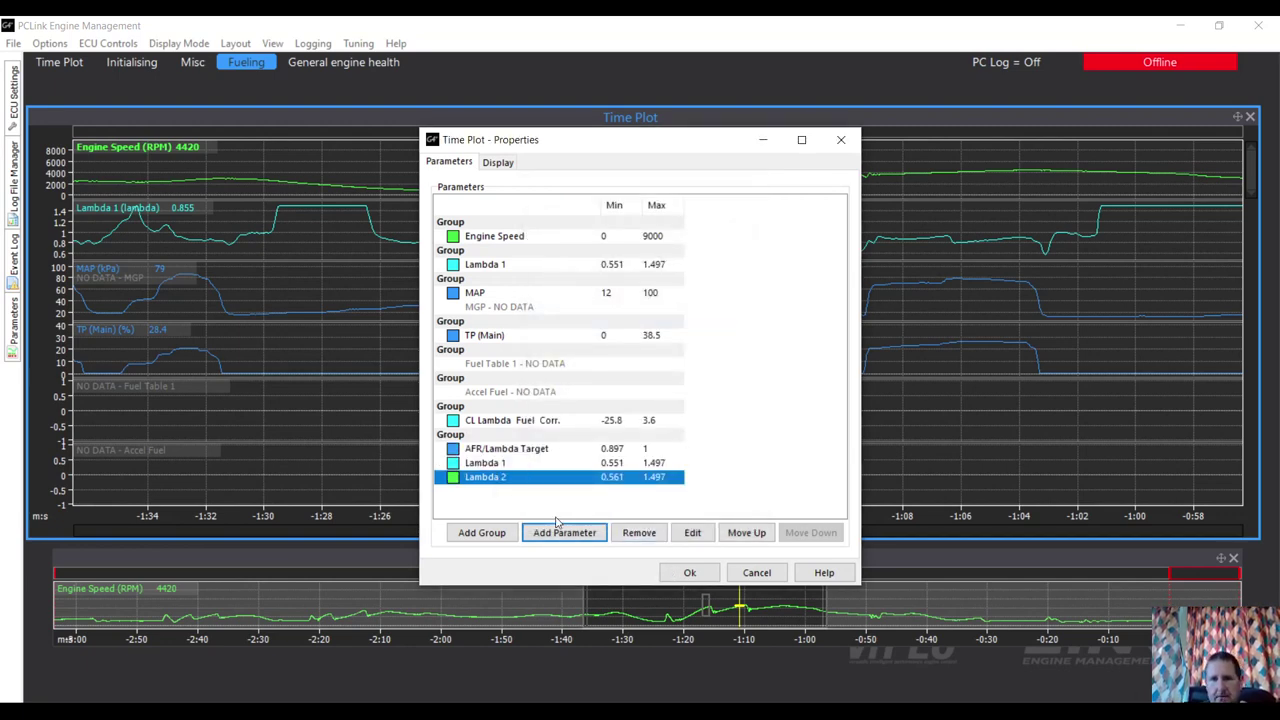
click(682, 572)
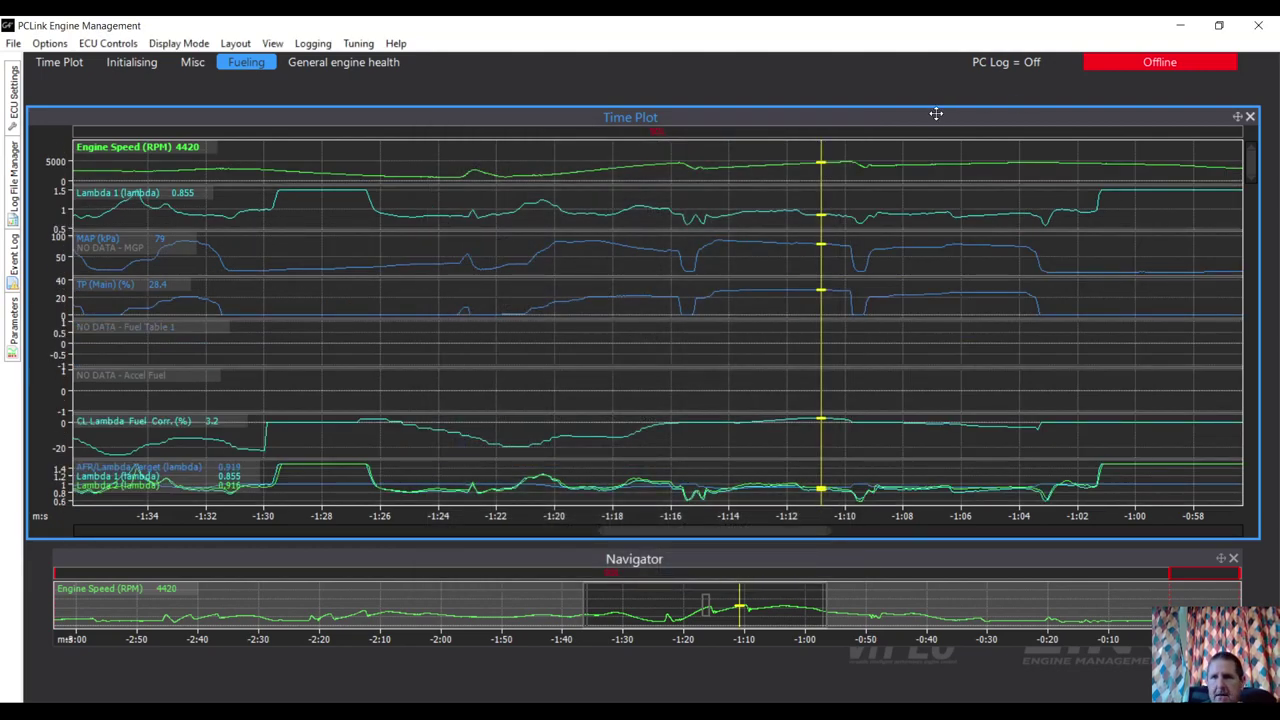
drag(927, 106, 927, 72)
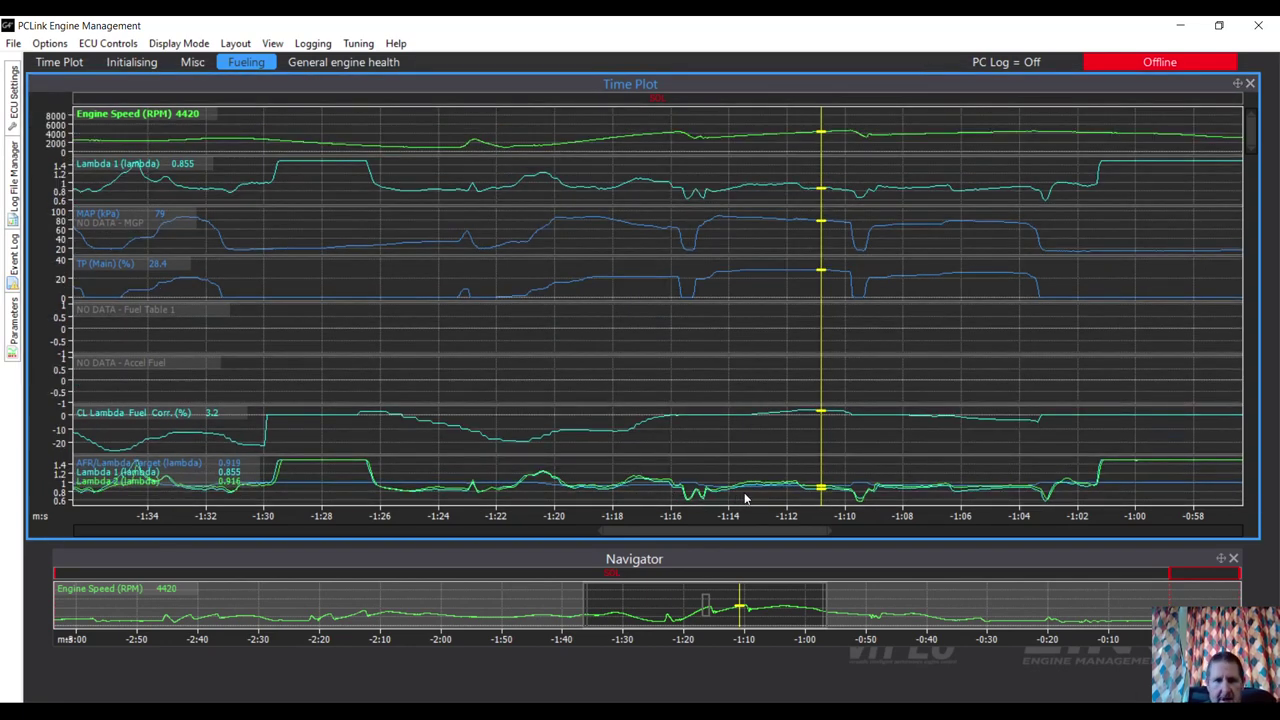
Examine the closed loop lambda correction against Lambda 1, Lambda 2 and the target during the closed-throttle sections and at low engine speed
click(354, 474)
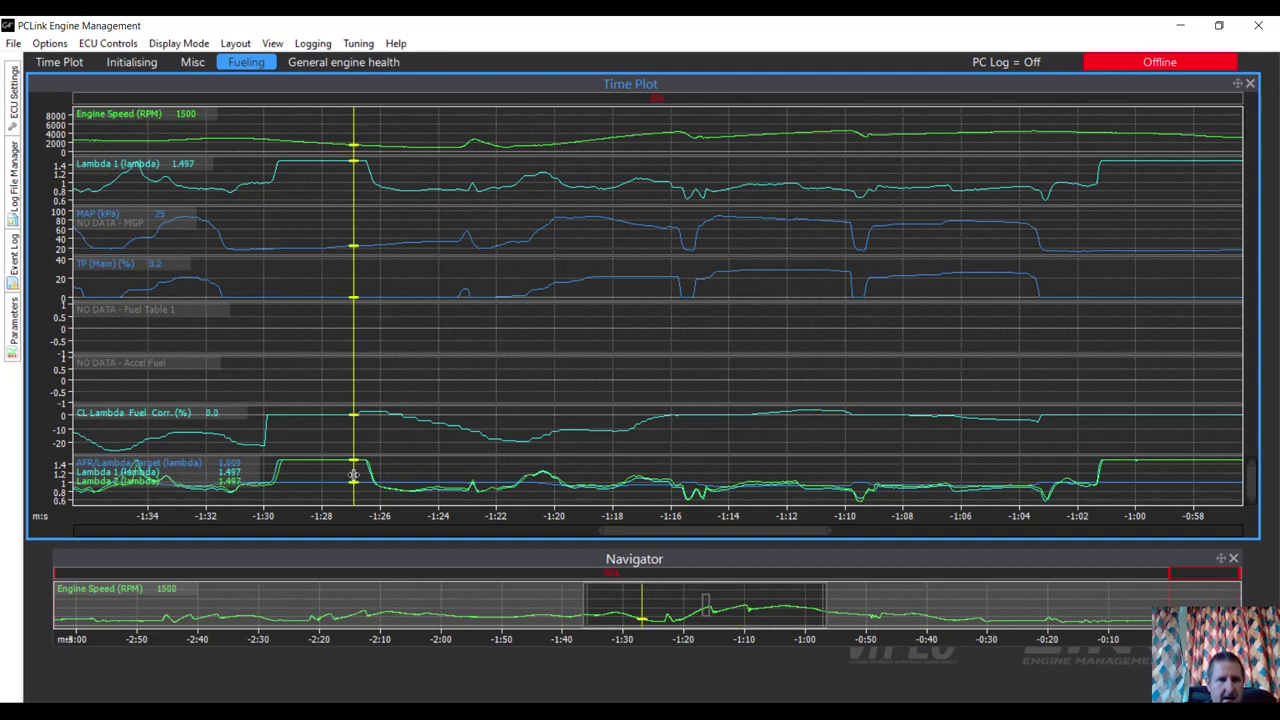
click(326, 477)
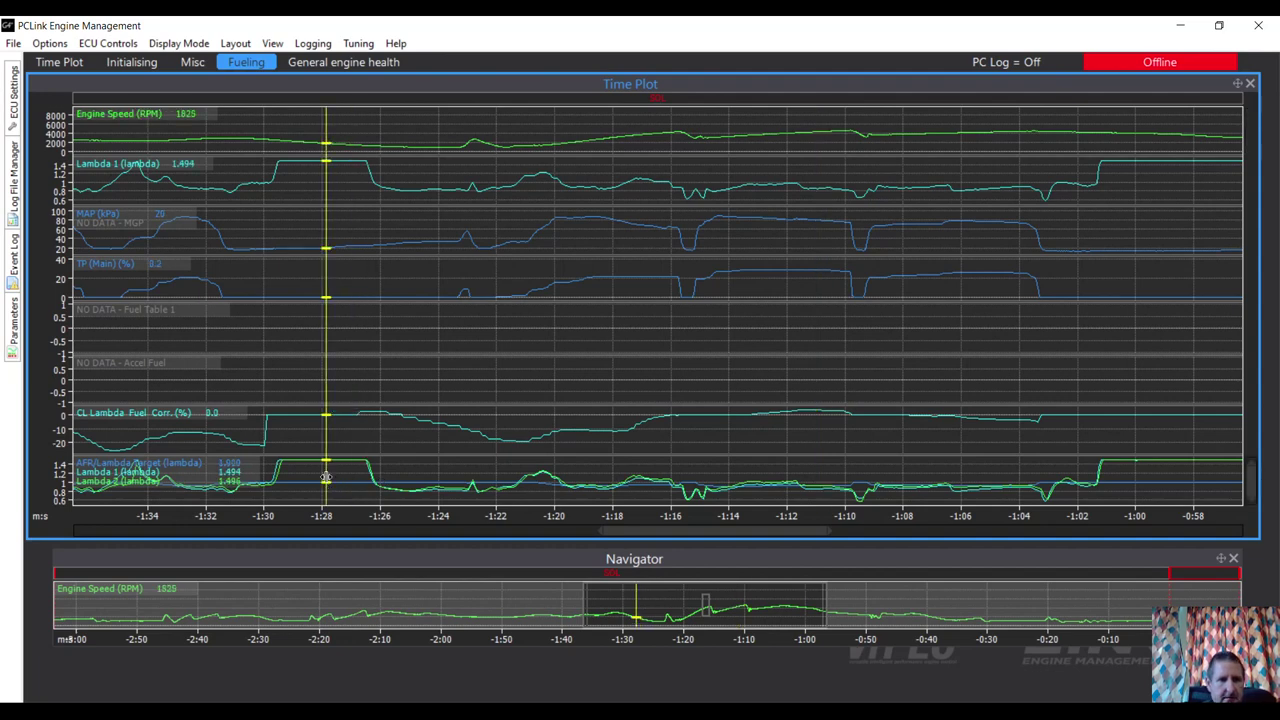
click(521, 466)
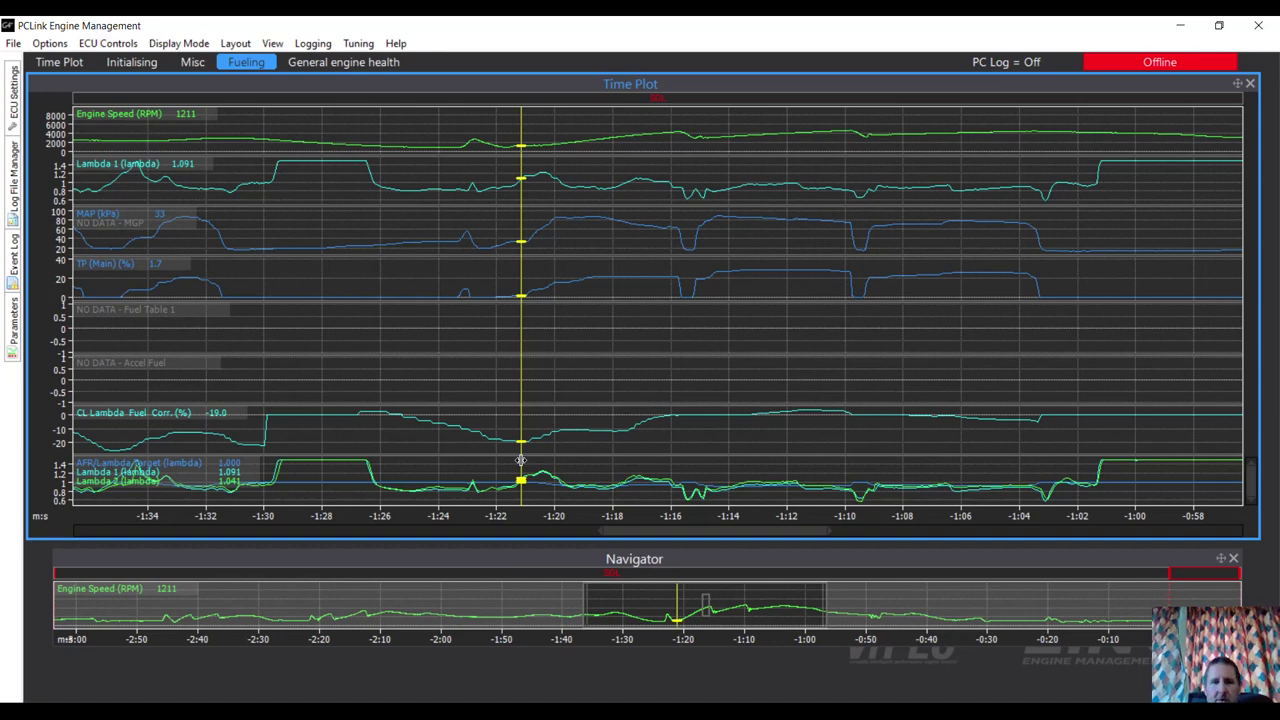
scroll(521, 460, down, 5)
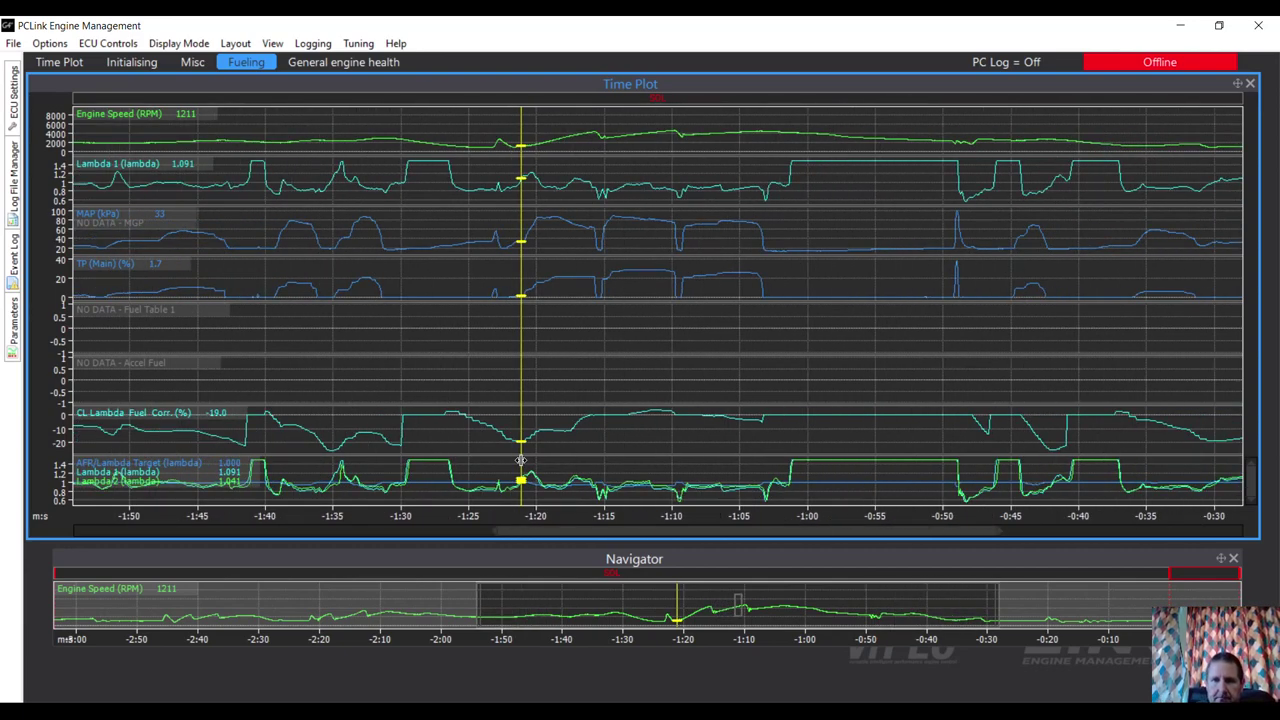
click(802, 430)
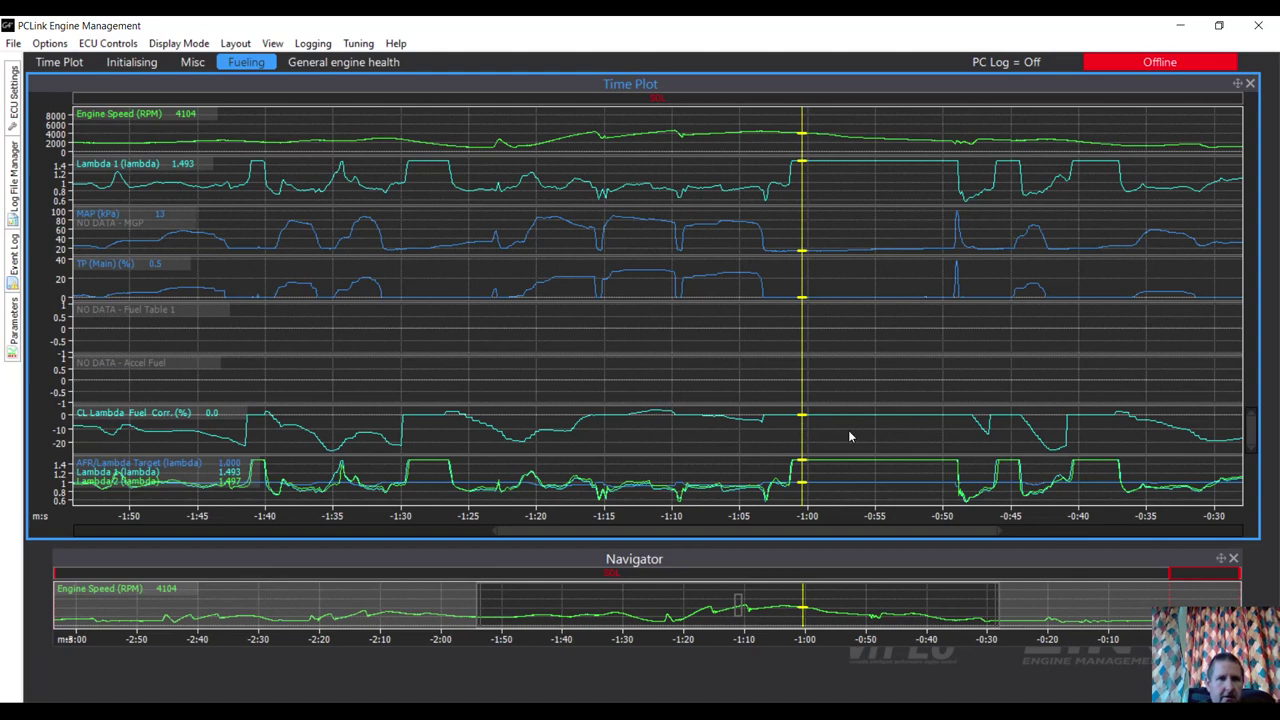
click(848, 431)
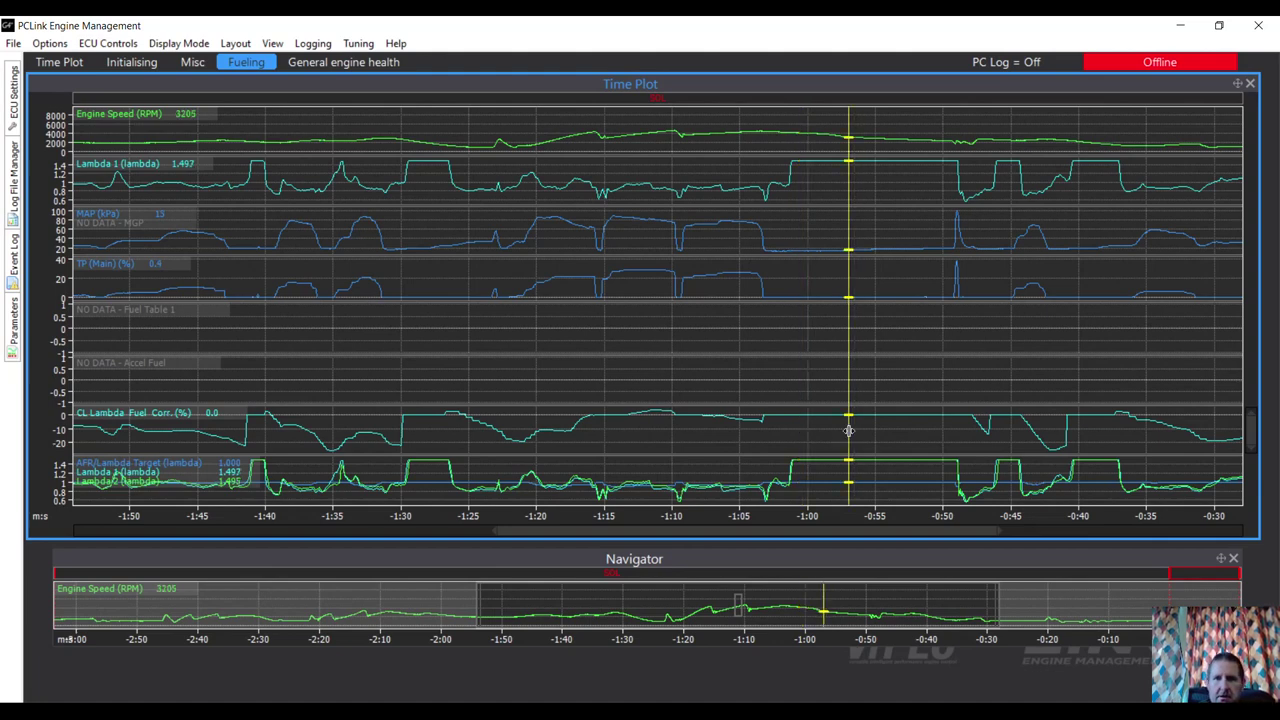
click(516, 452)
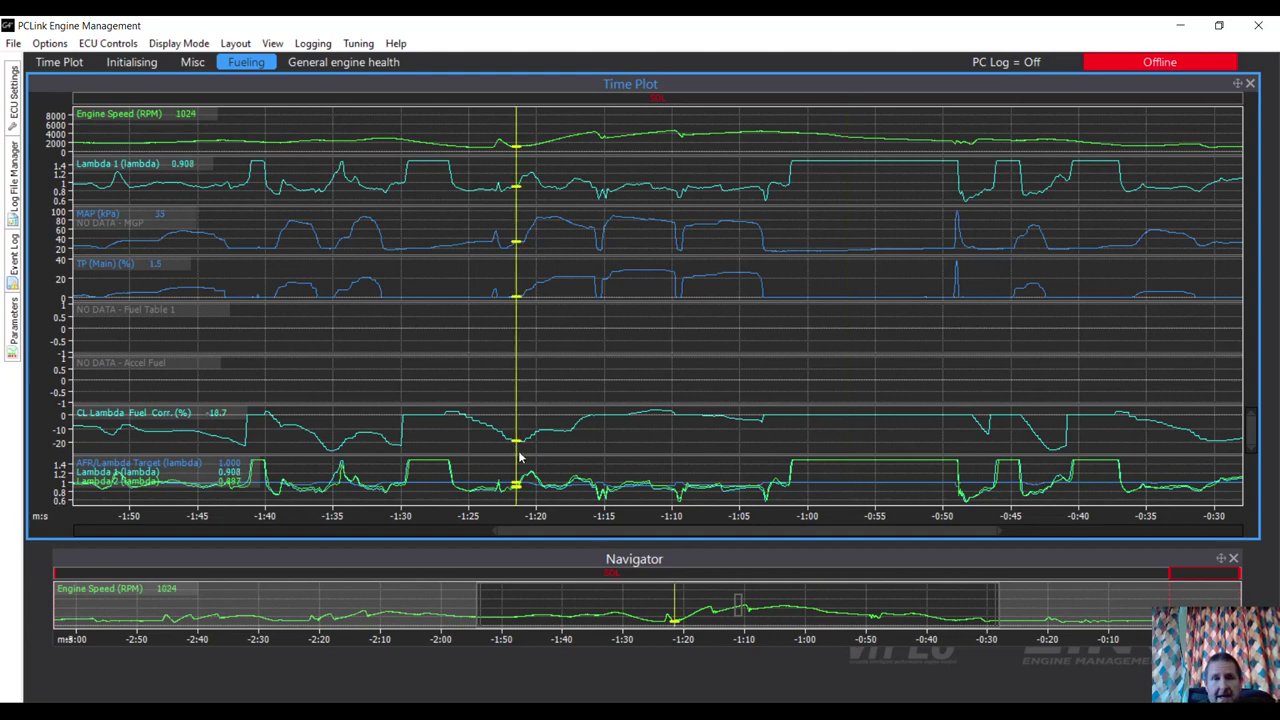
click(520, 452)
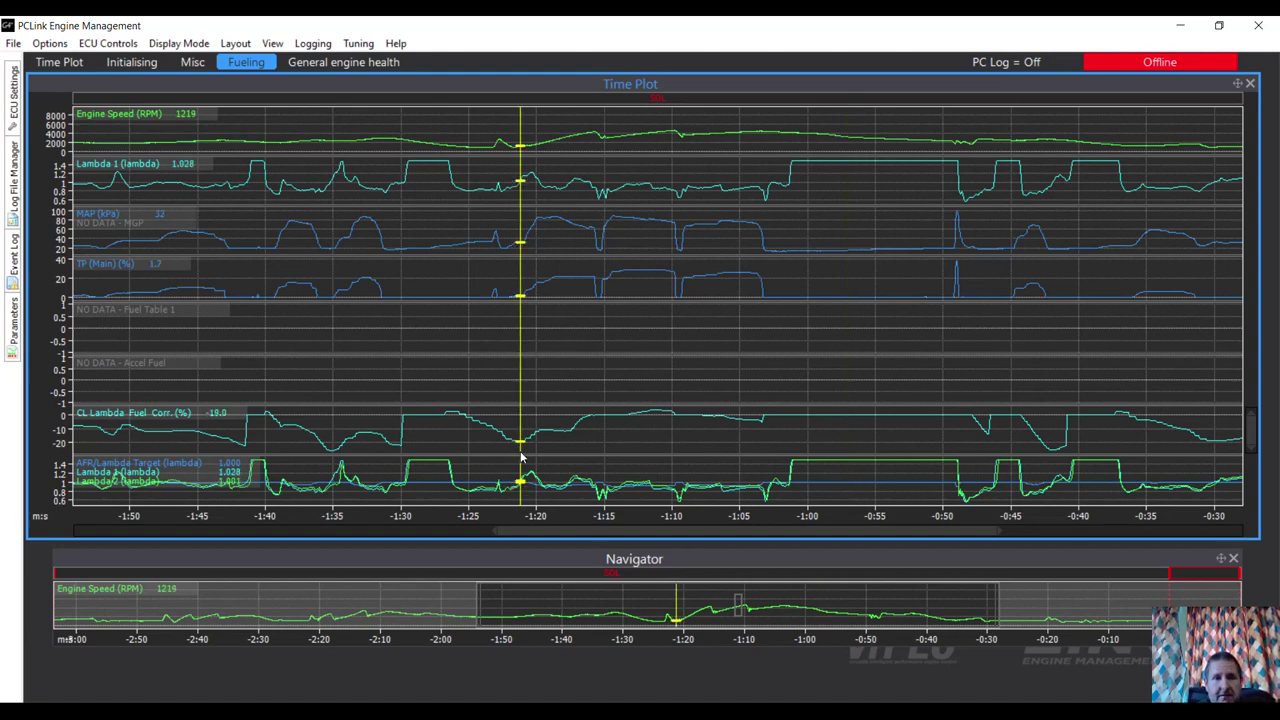
Examine the largest negative CL Lambda Fuel Corr. dips across the full length of the log
right_click(1053, 464)
click(1056, 432)
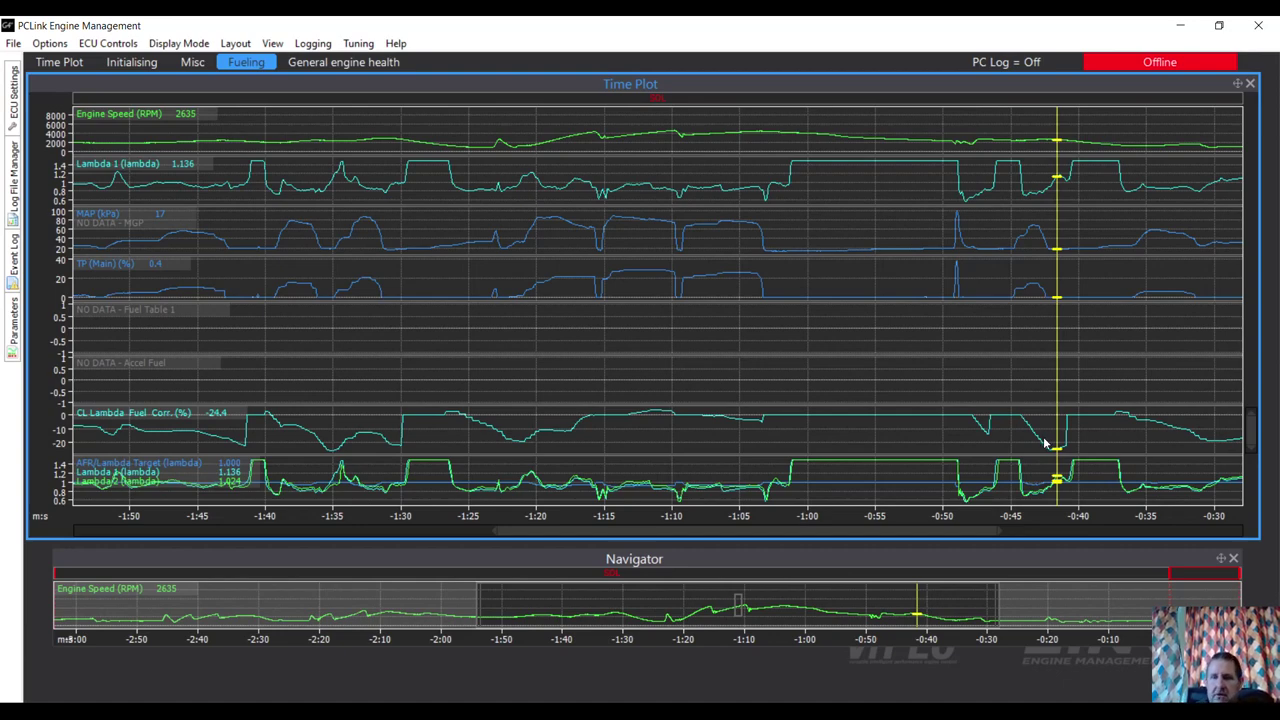
scroll(1043, 443, down, 5)
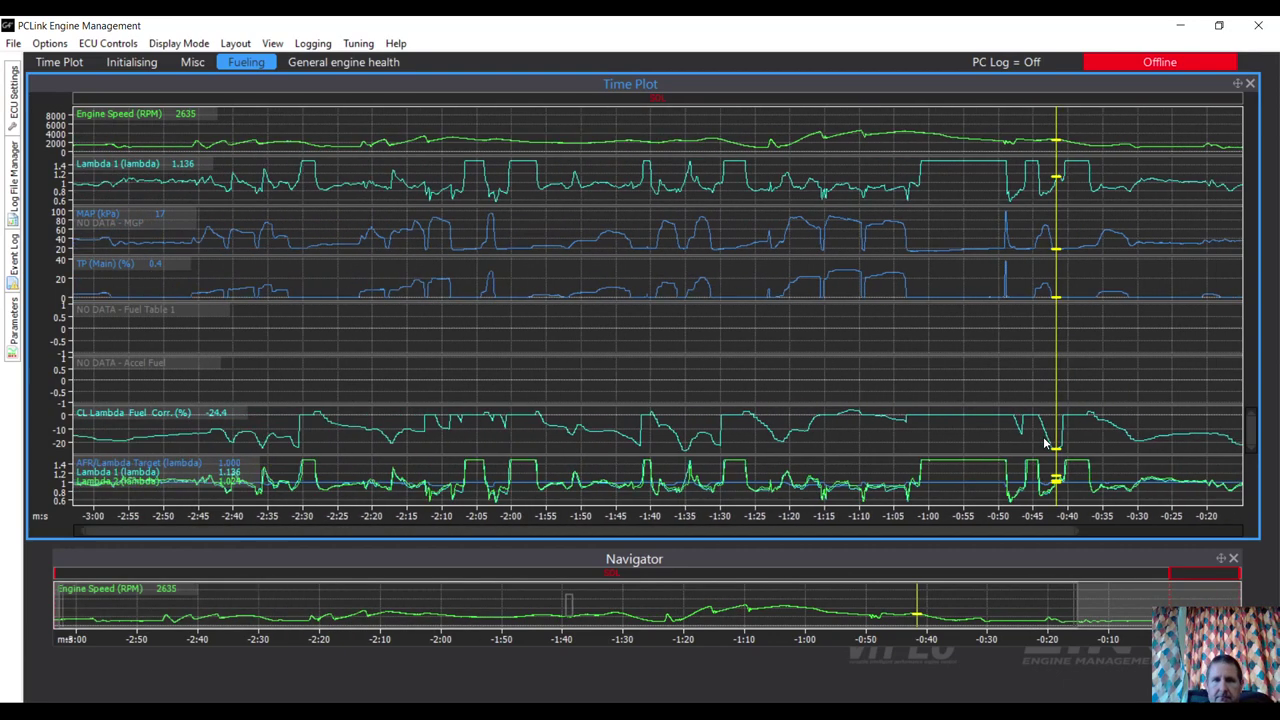
scroll(1043, 443, down, 2)
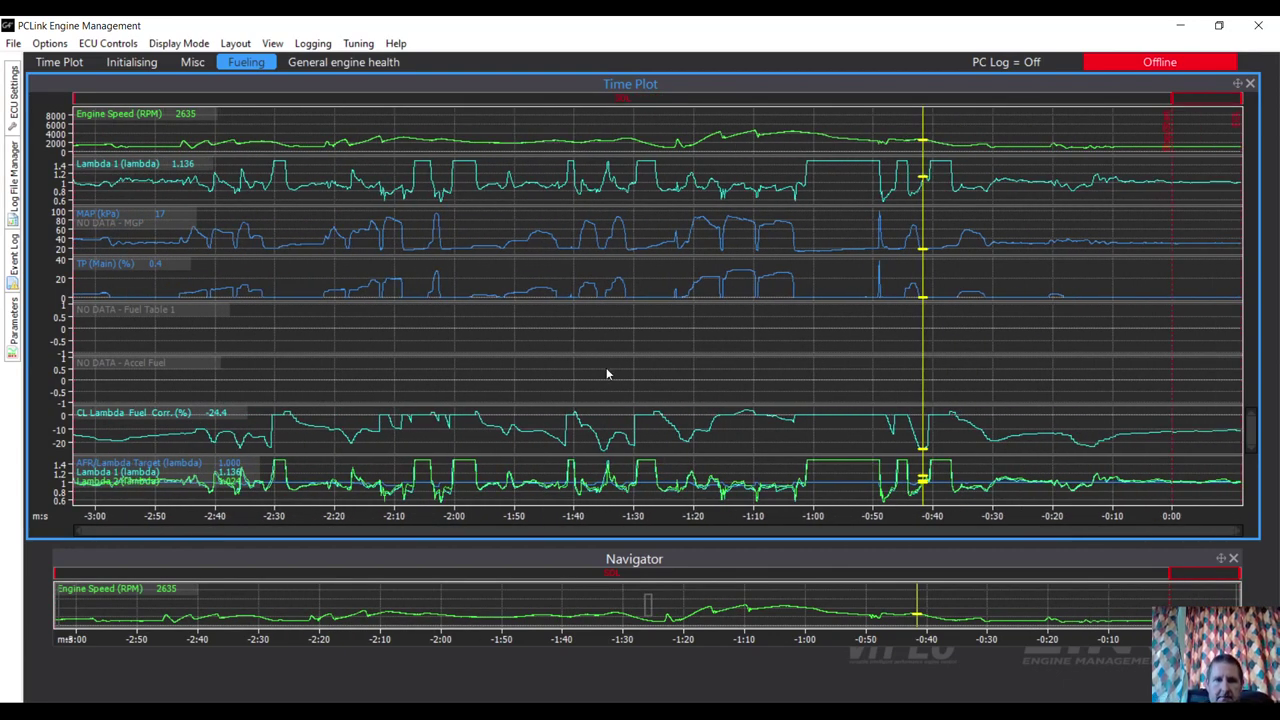
click(463, 429)
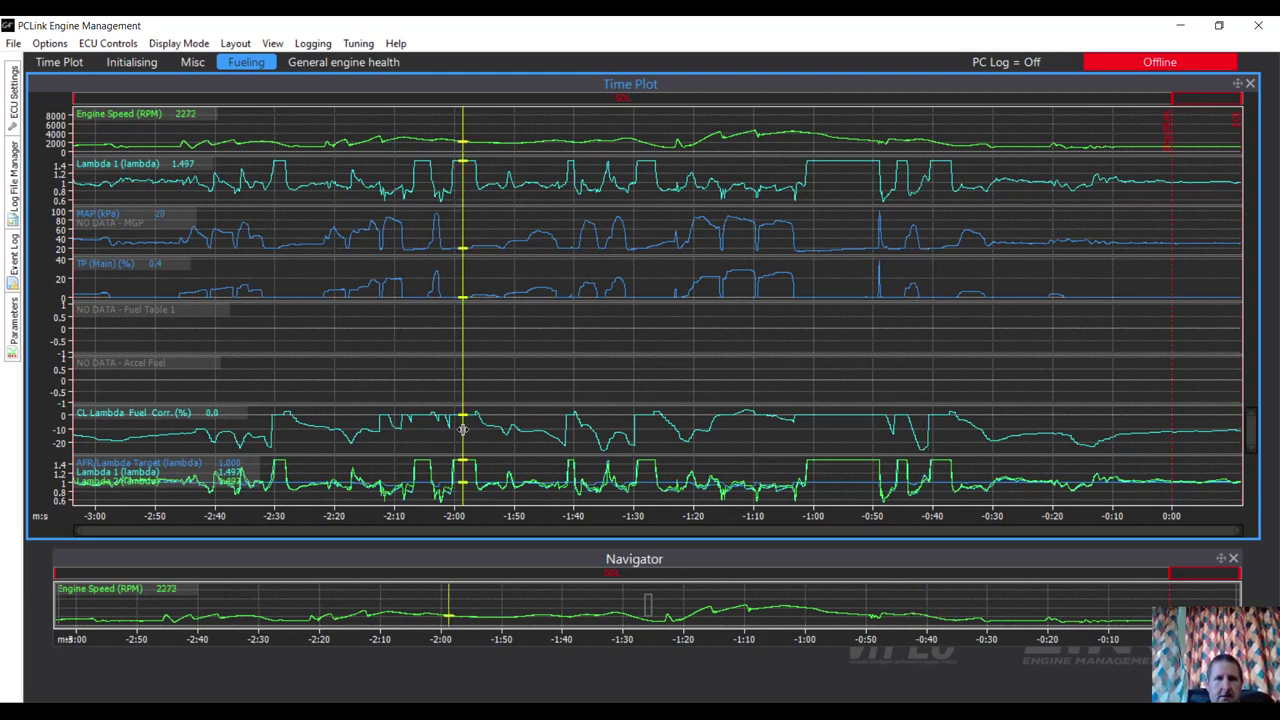
click(556, 459)
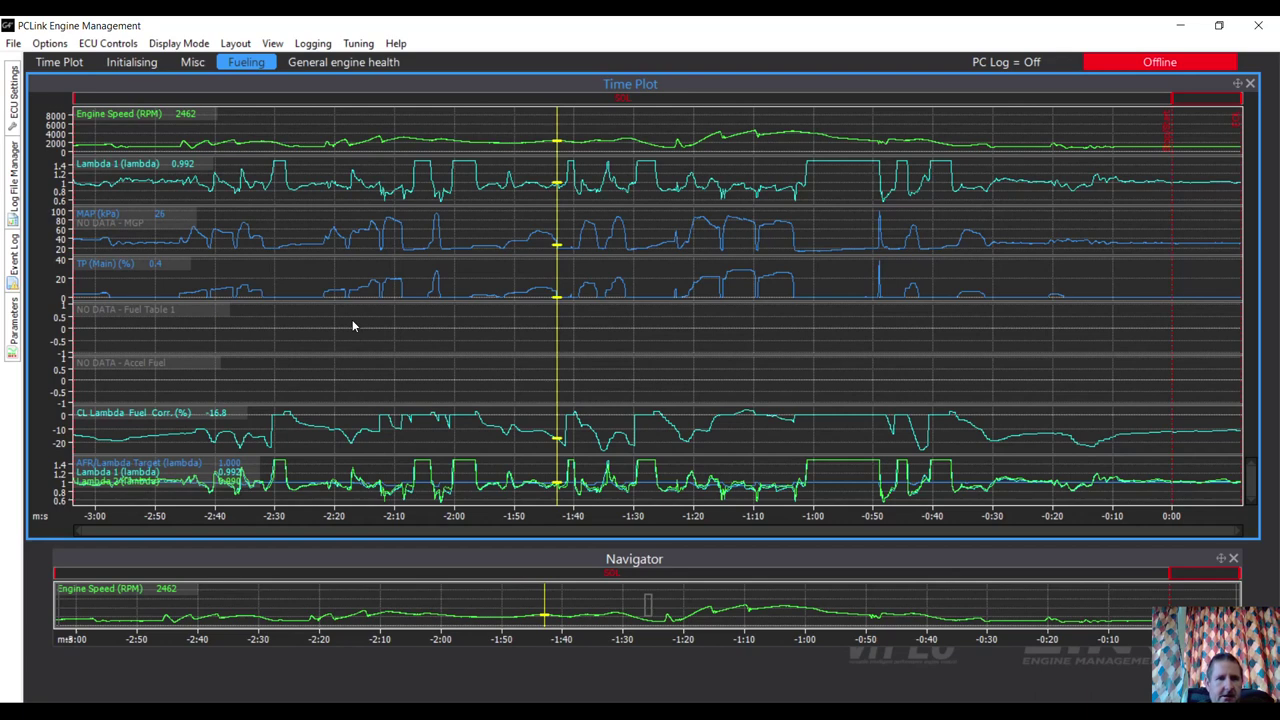
click(601, 459)
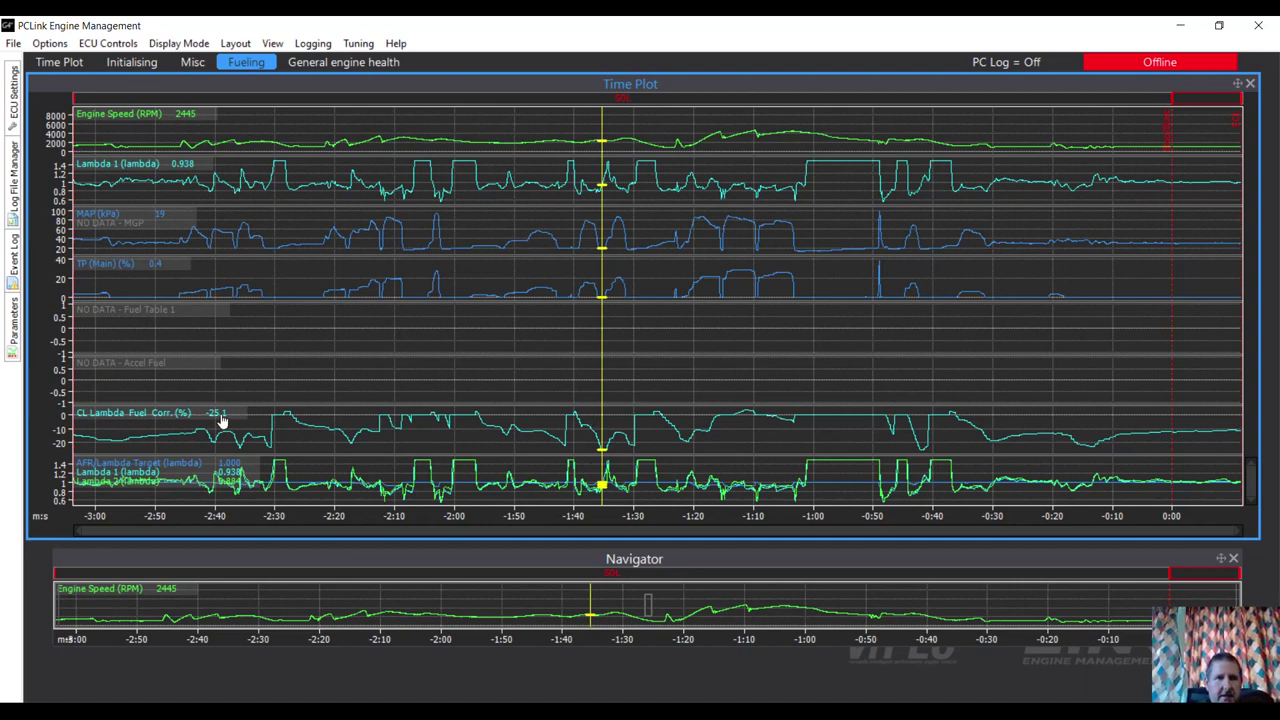
Create a new layout page named Lambda
right_click(449, 63)
click(468, 70)
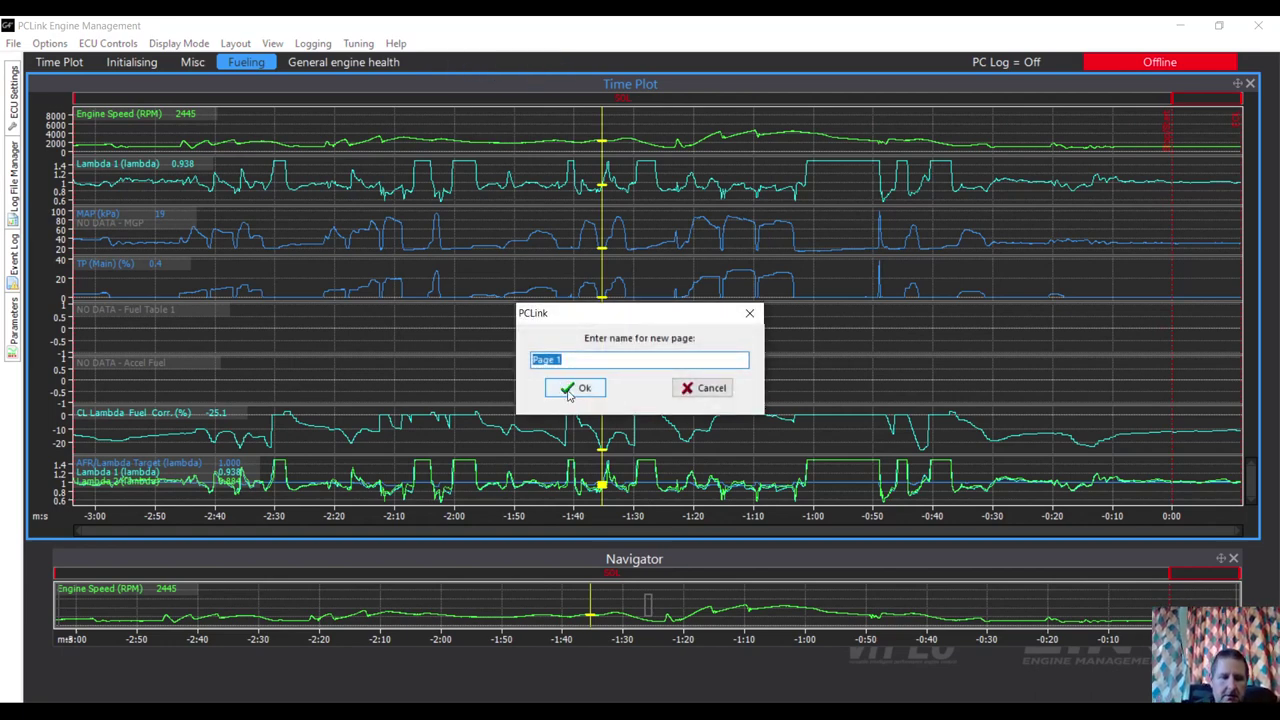
text(Lam)
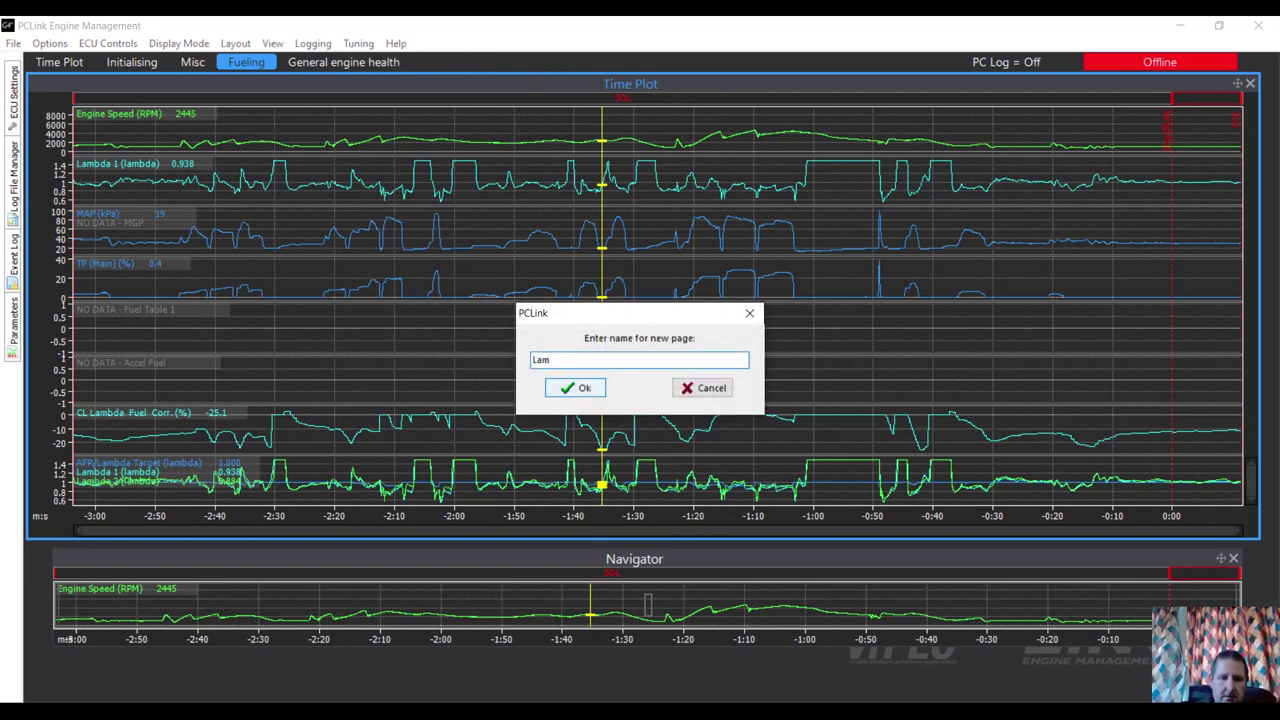
text(bda)
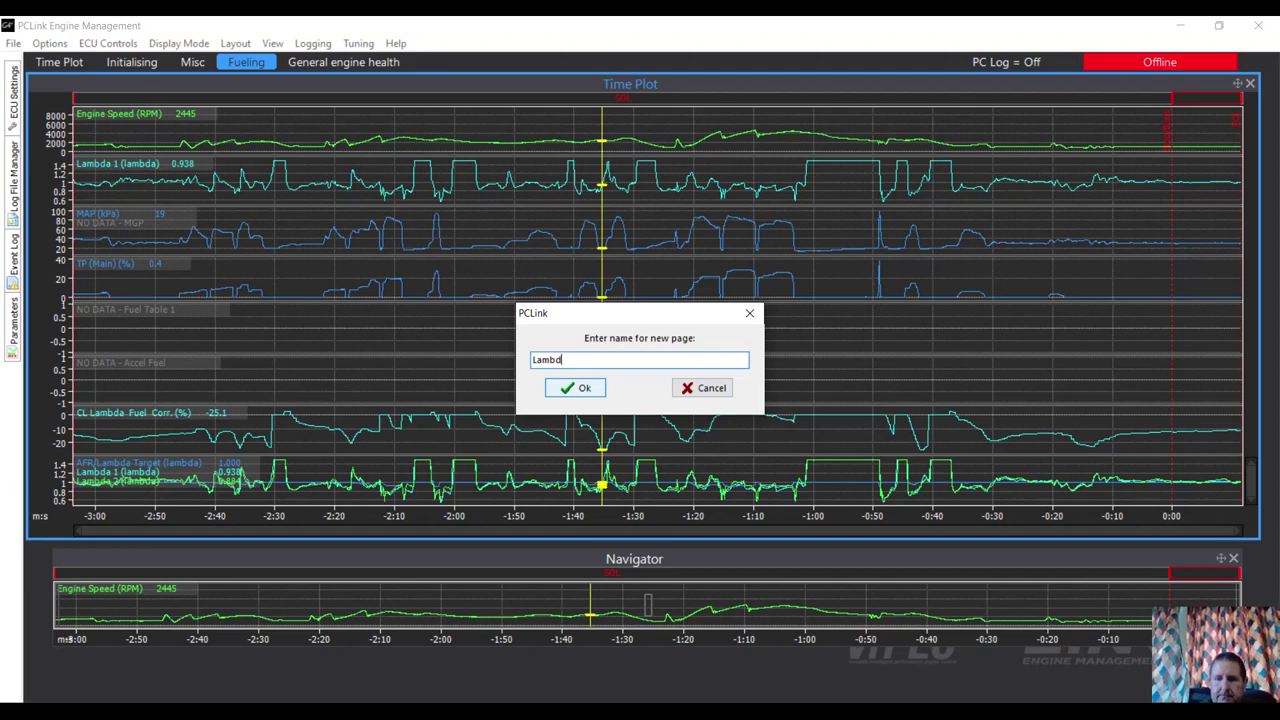
click(556, 388)
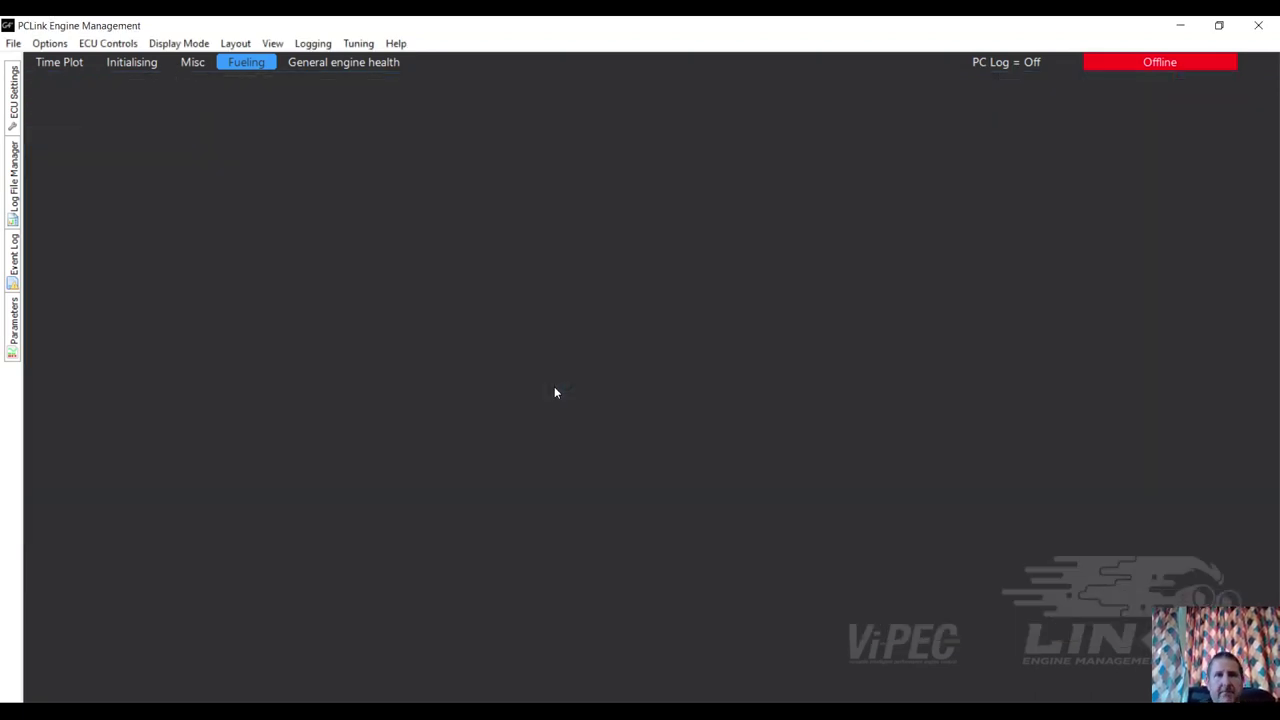
right_click(400, 329)
click(381, 295)
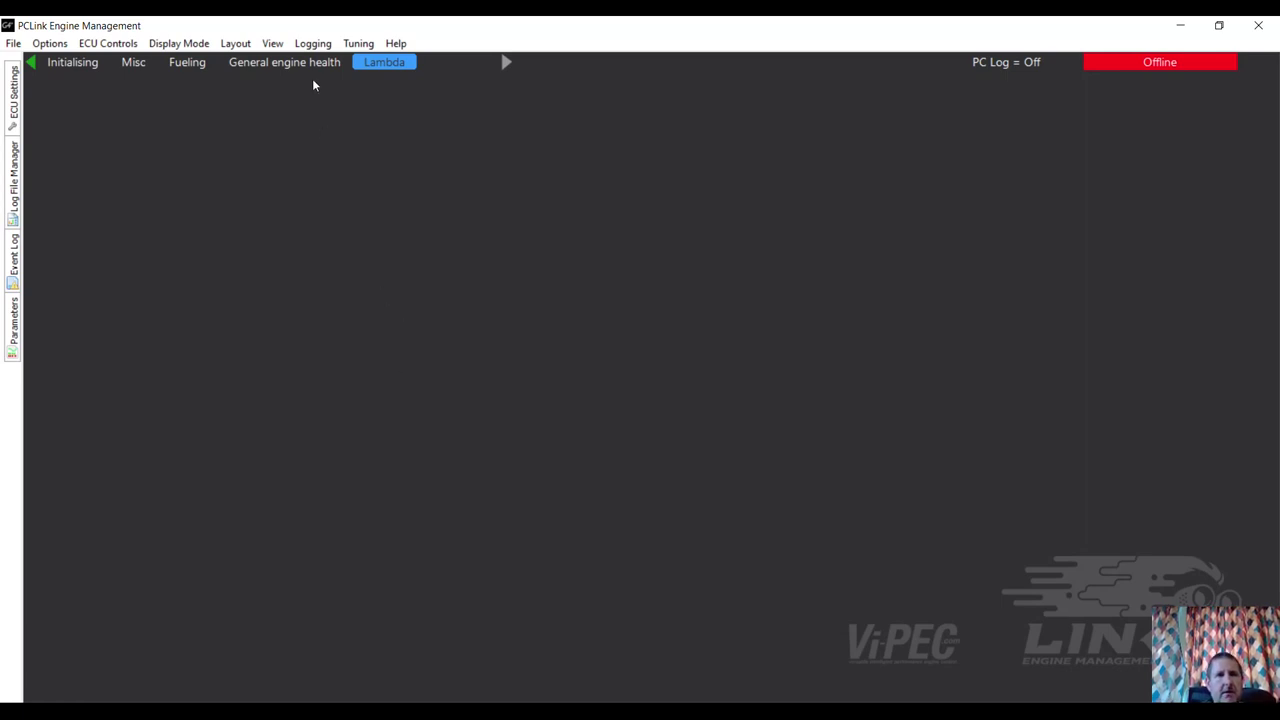
Add a Navigator to the Lambda page with one parameter group containing Engine Speed
click(318, 44)
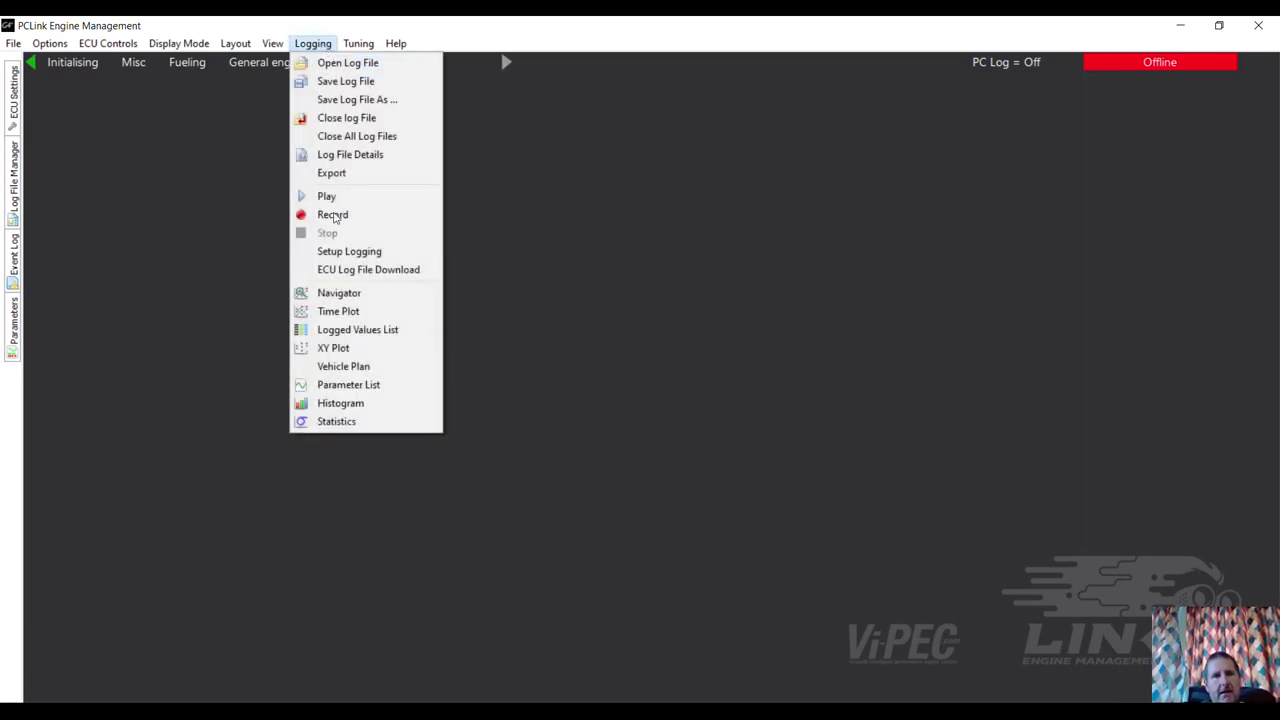
click(345, 295)
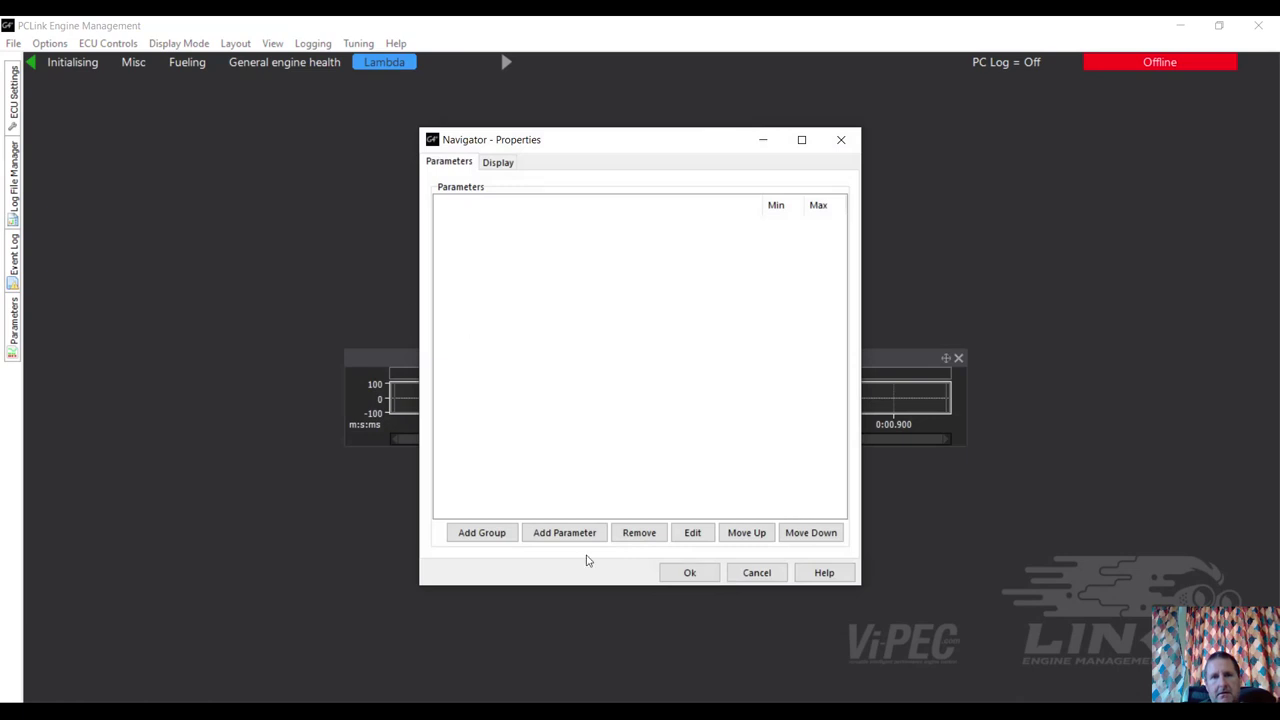
click(506, 536)
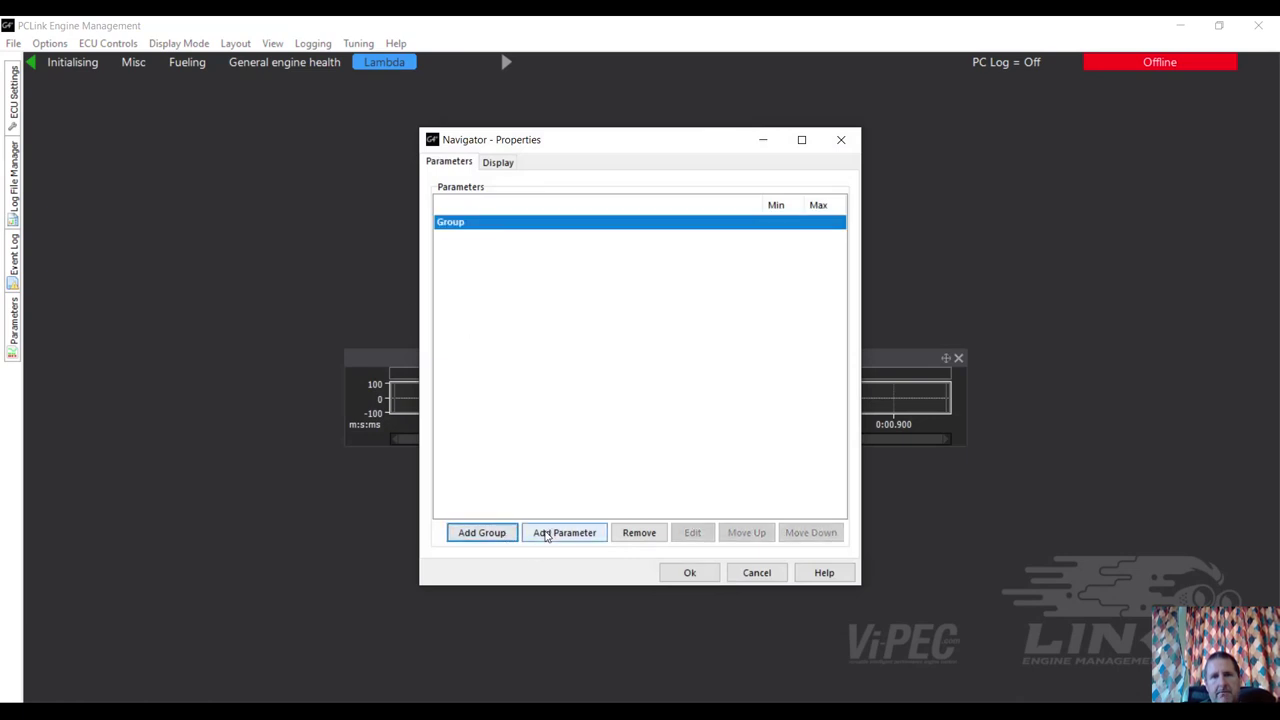
click(547, 533)
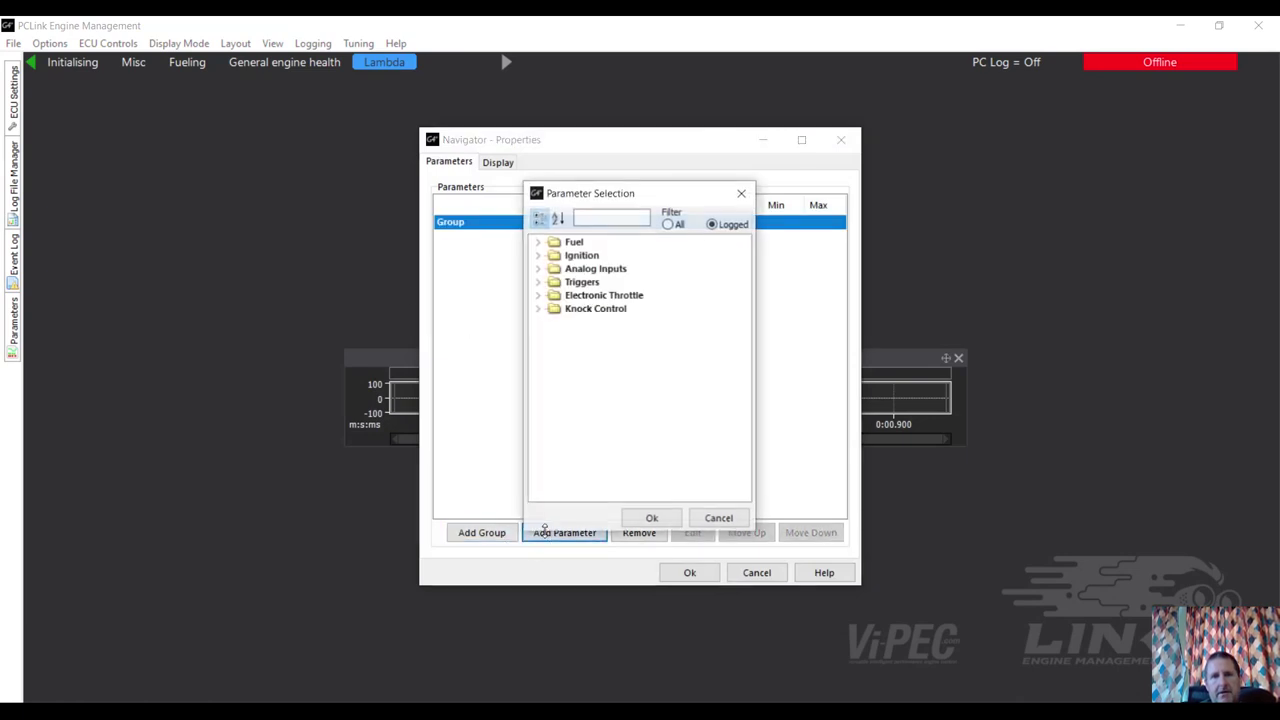
click(538, 283)
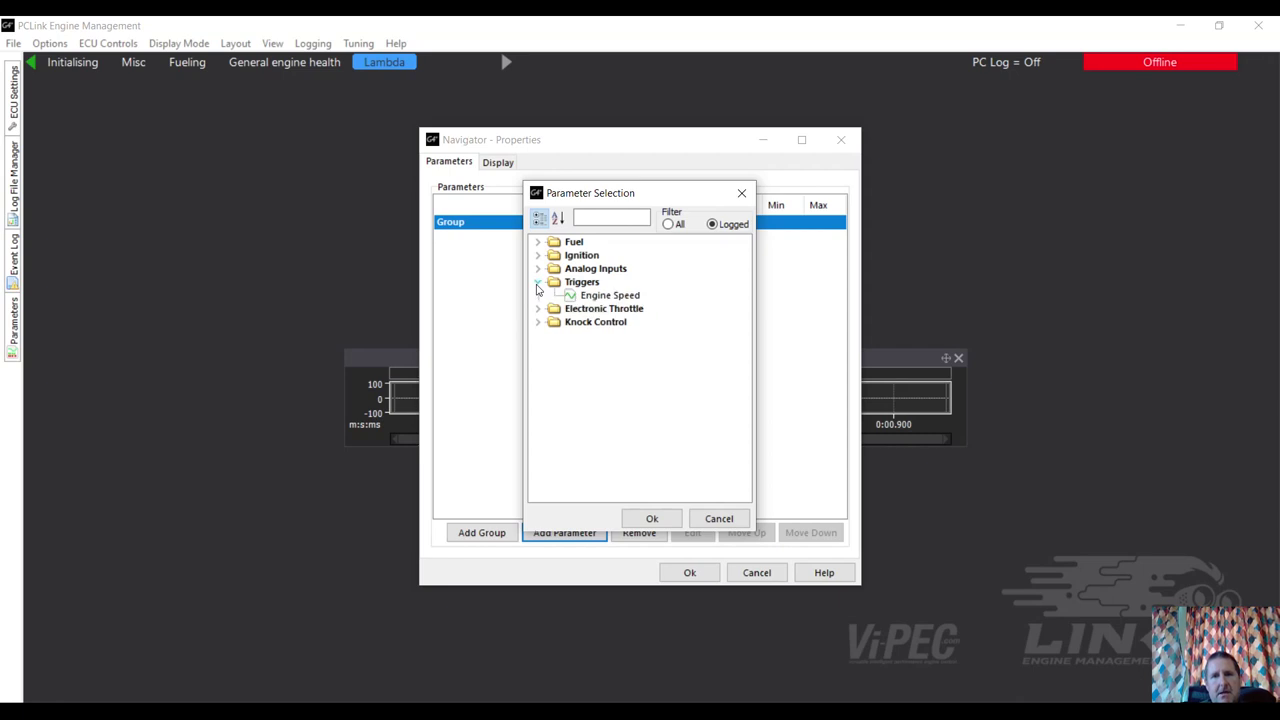
click(606, 296)
click(651, 519)
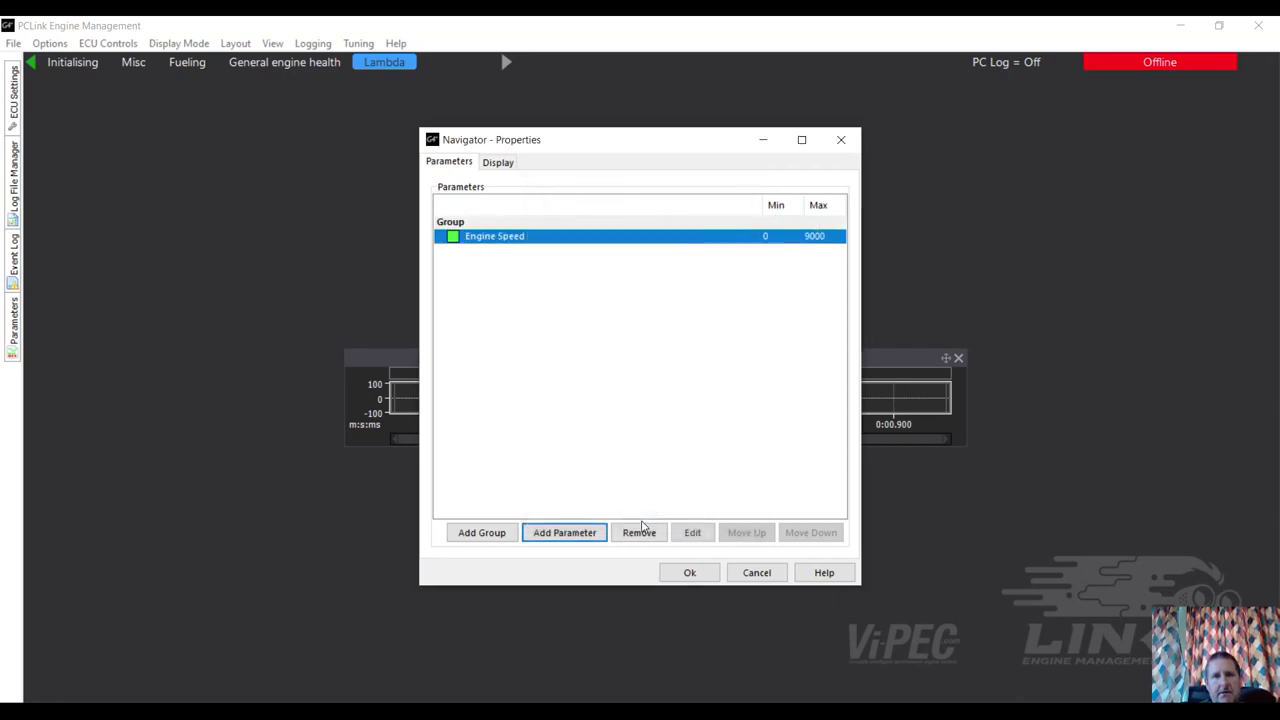
click(688, 572)
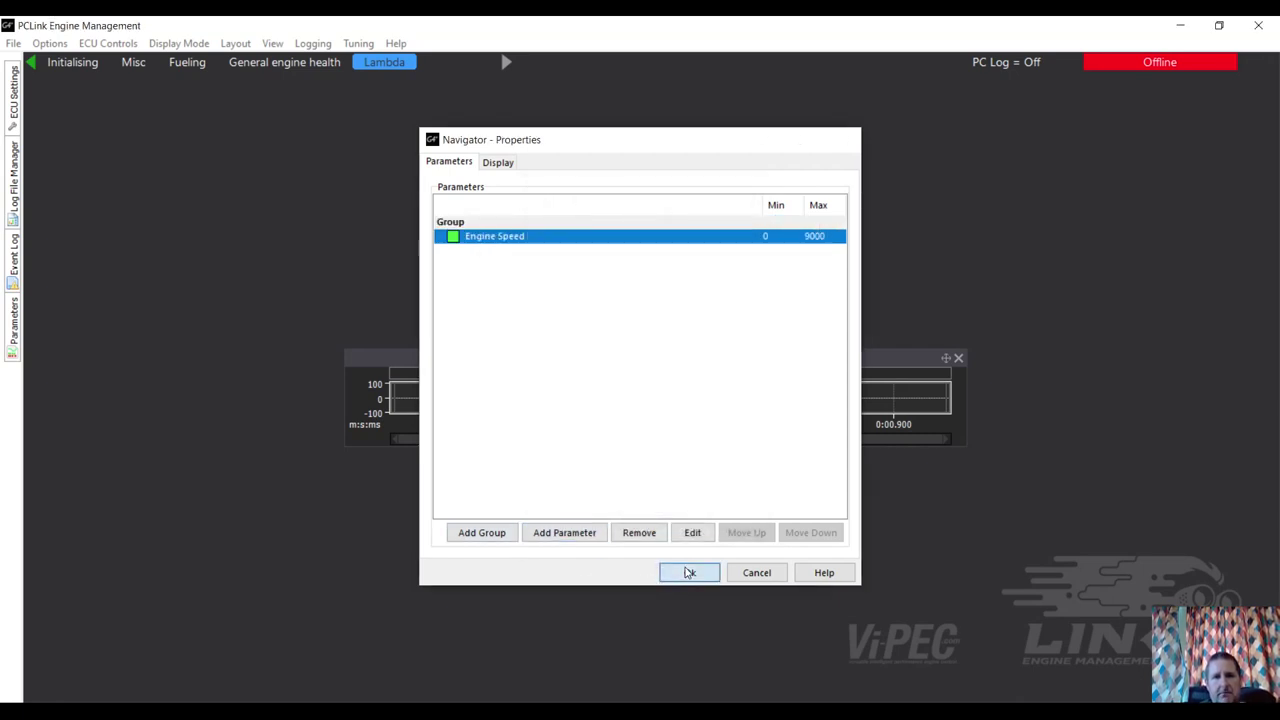
Widen the Navigator to span nearly the full page width and place it low on the page, leaving room above it
drag(340, 392, 60, 392)
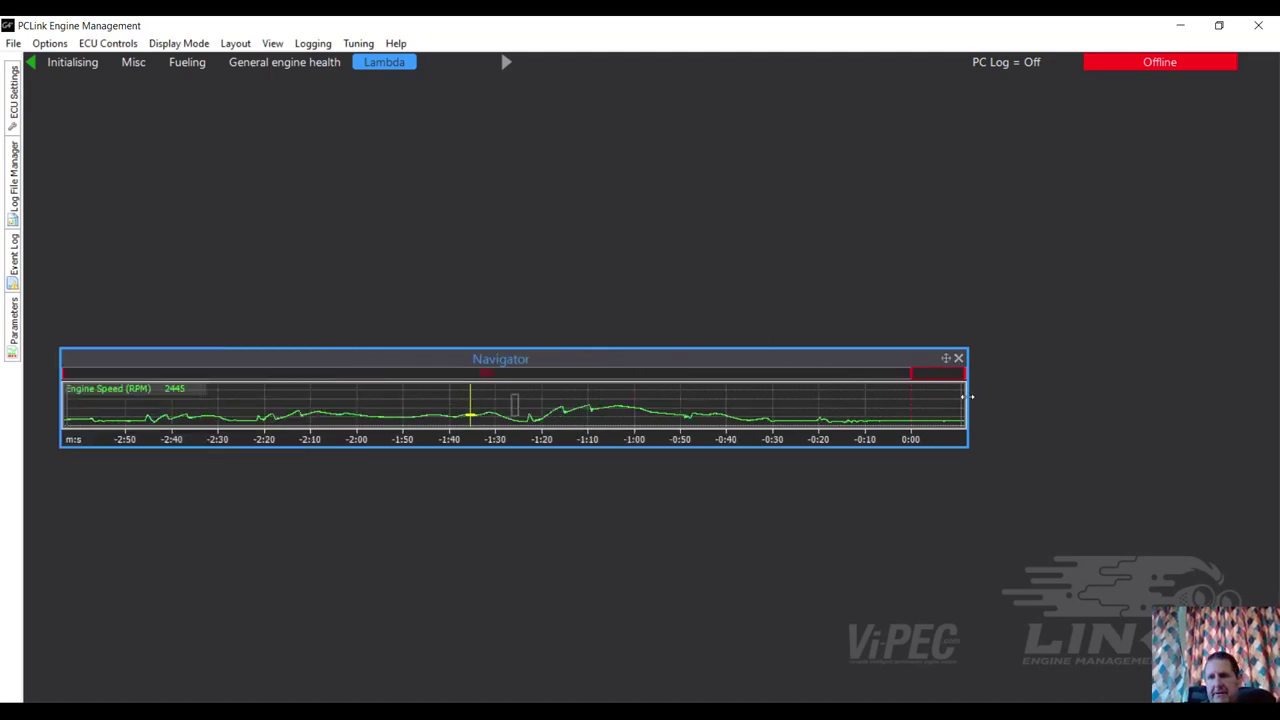
drag(967, 397, 1200, 406)
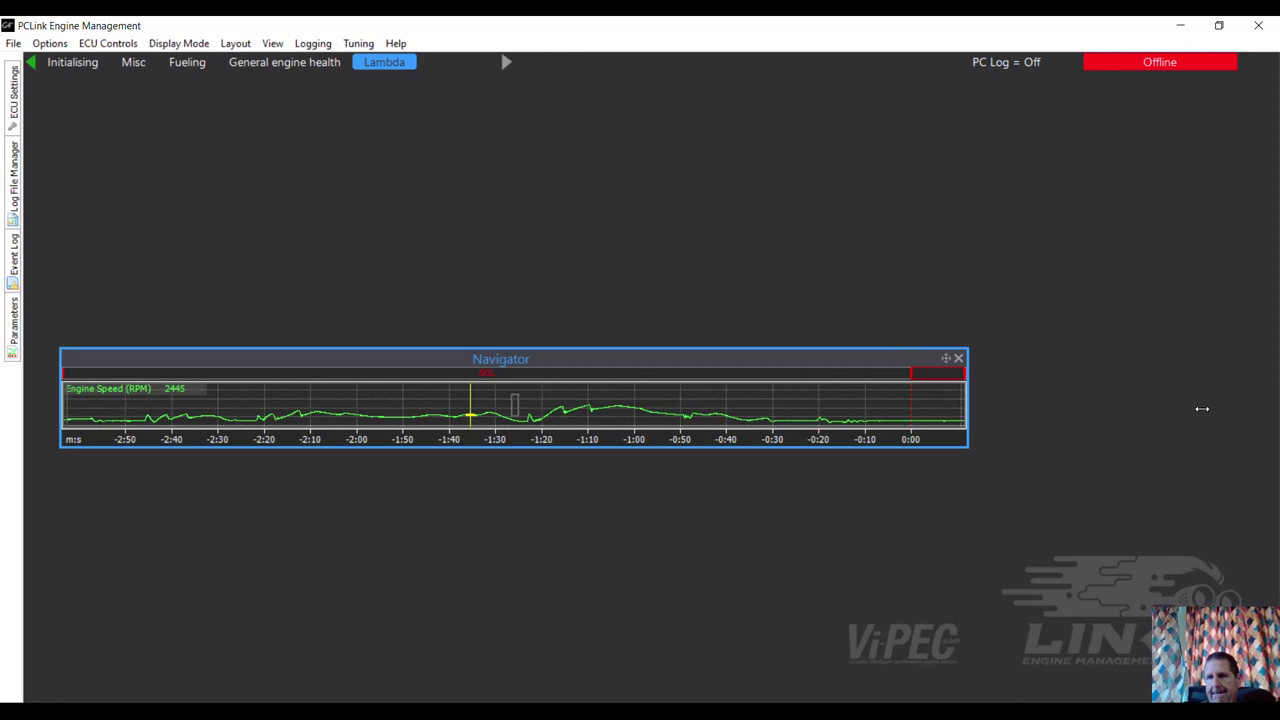
drag(843, 357, 880, 589)
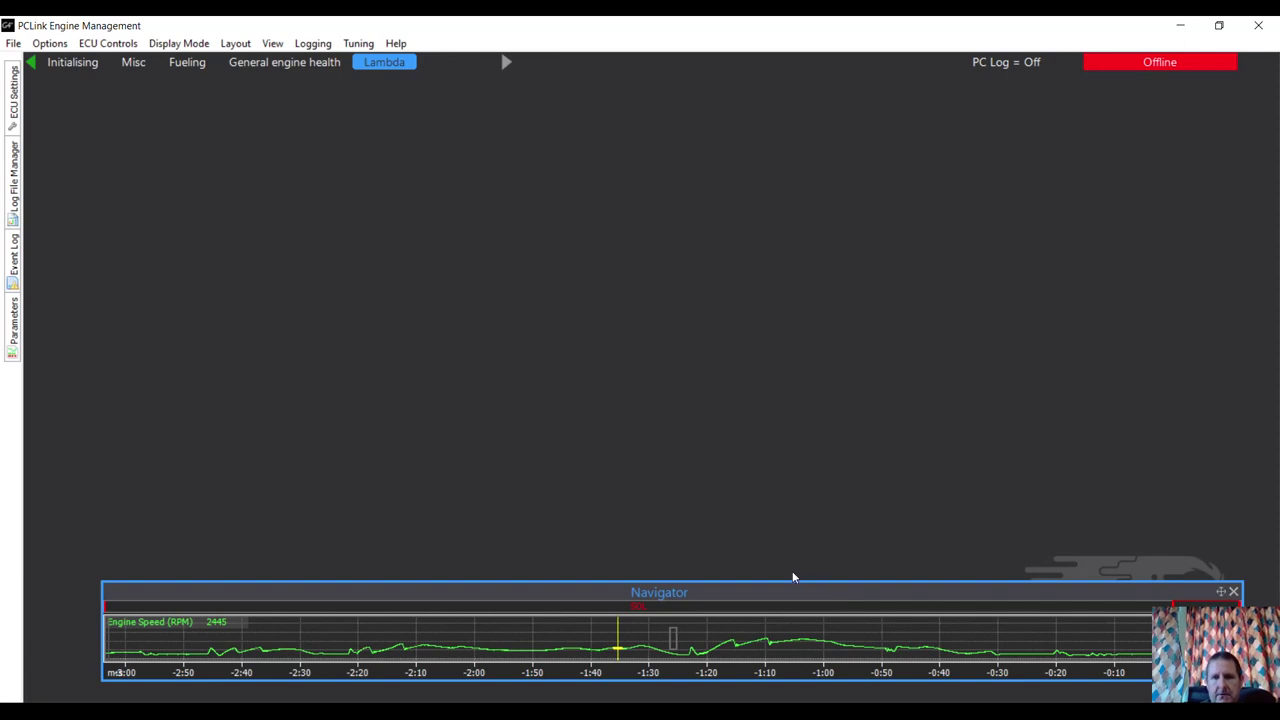
drag(760, 591, 746, 566)
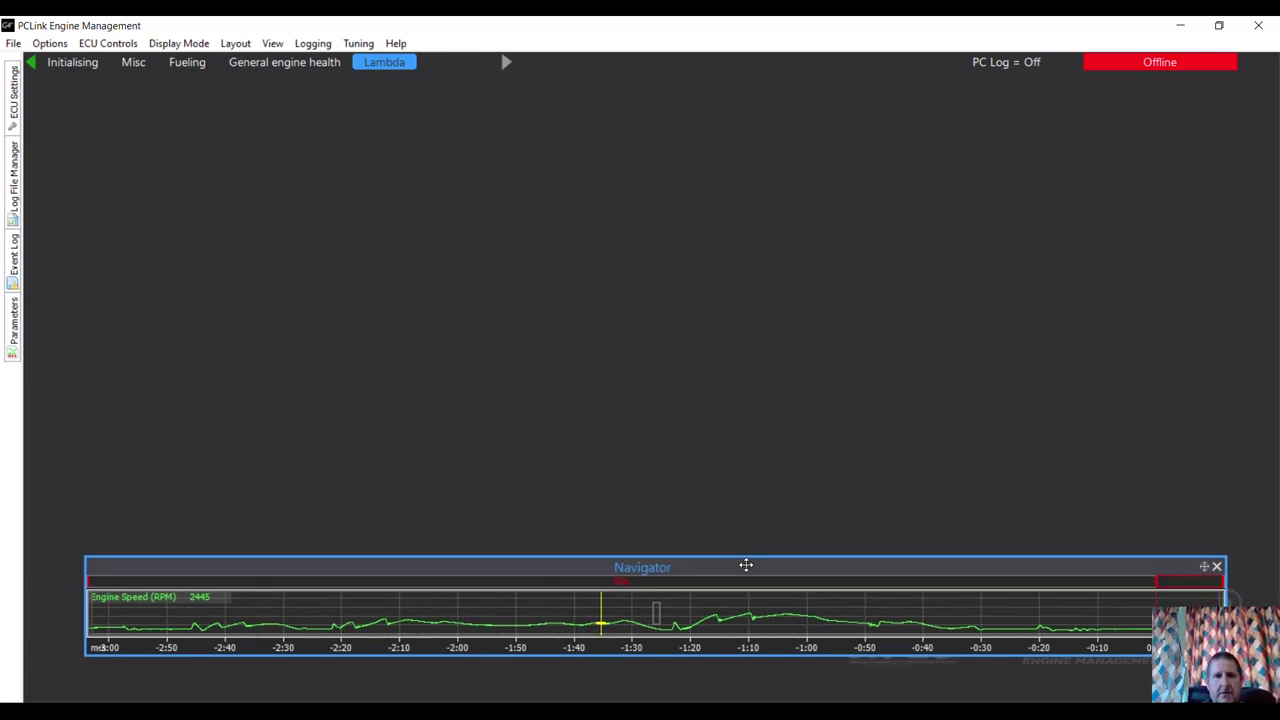
Add a Time Plot to the Lambda page with a parameter group containing CL Lambda Fuel Corr. and CL Lambda Fuel Corr. 2
click(316, 46)
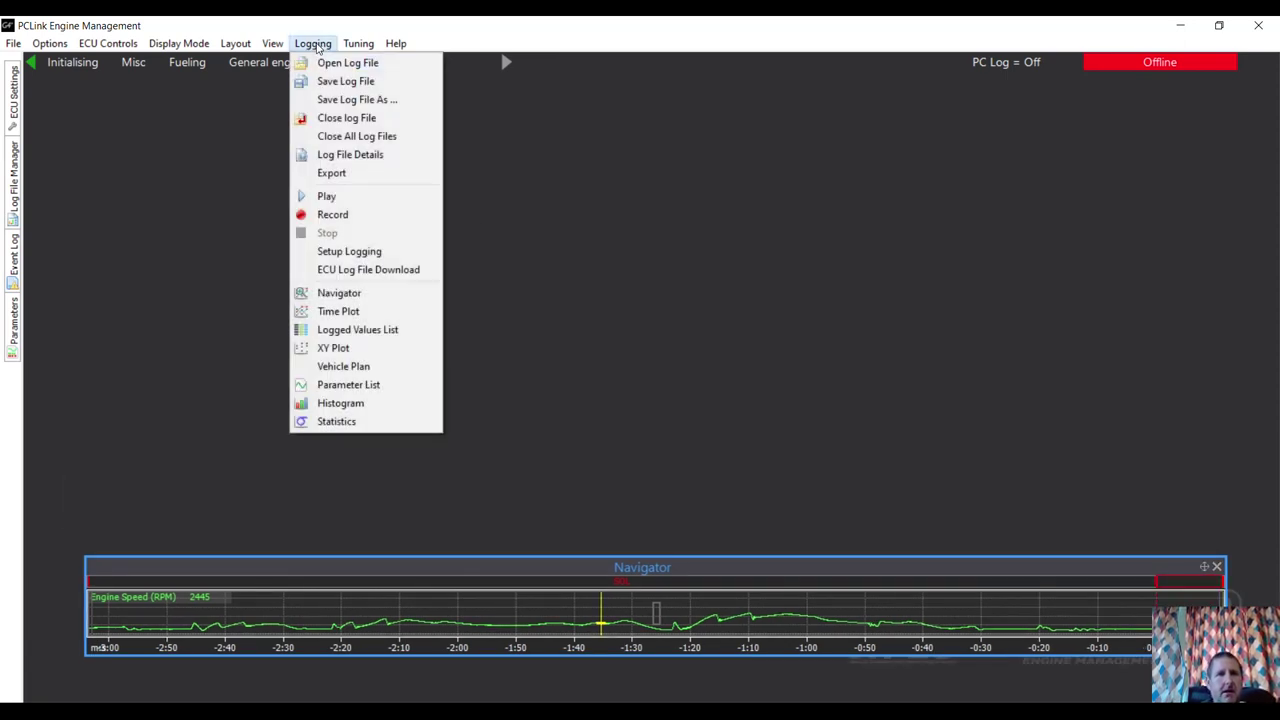
click(329, 312)
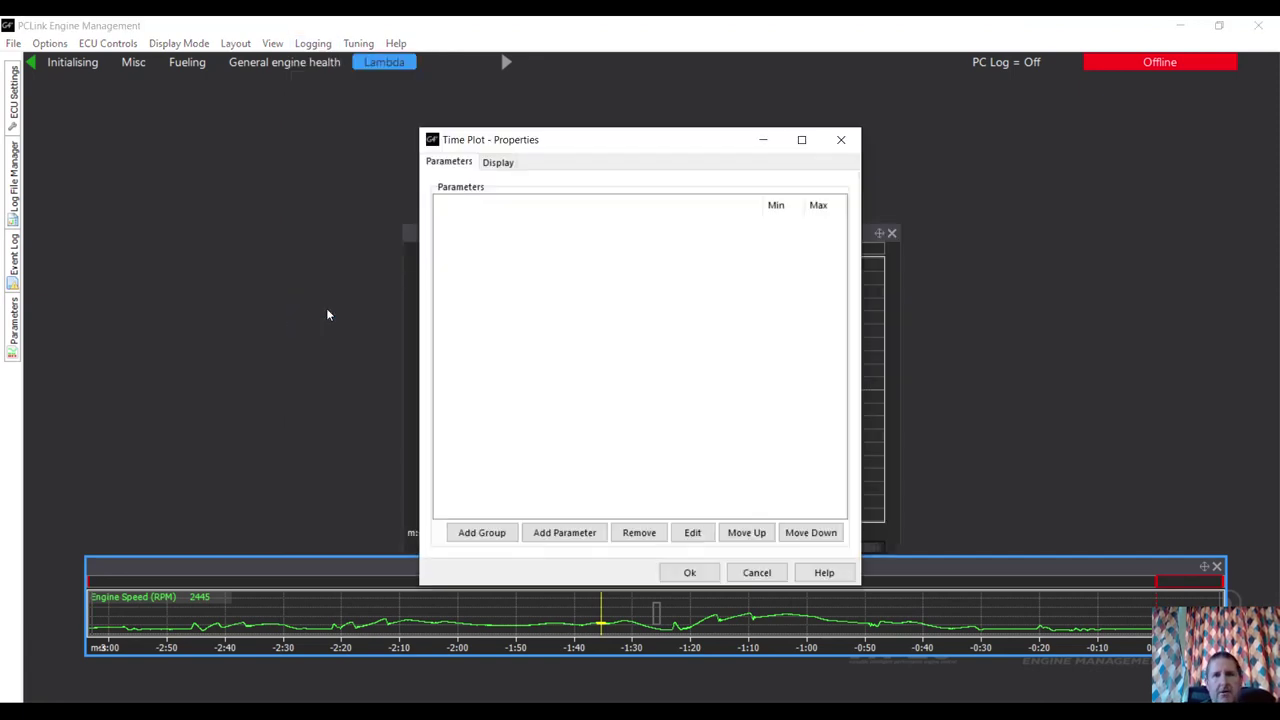
click(501, 535)
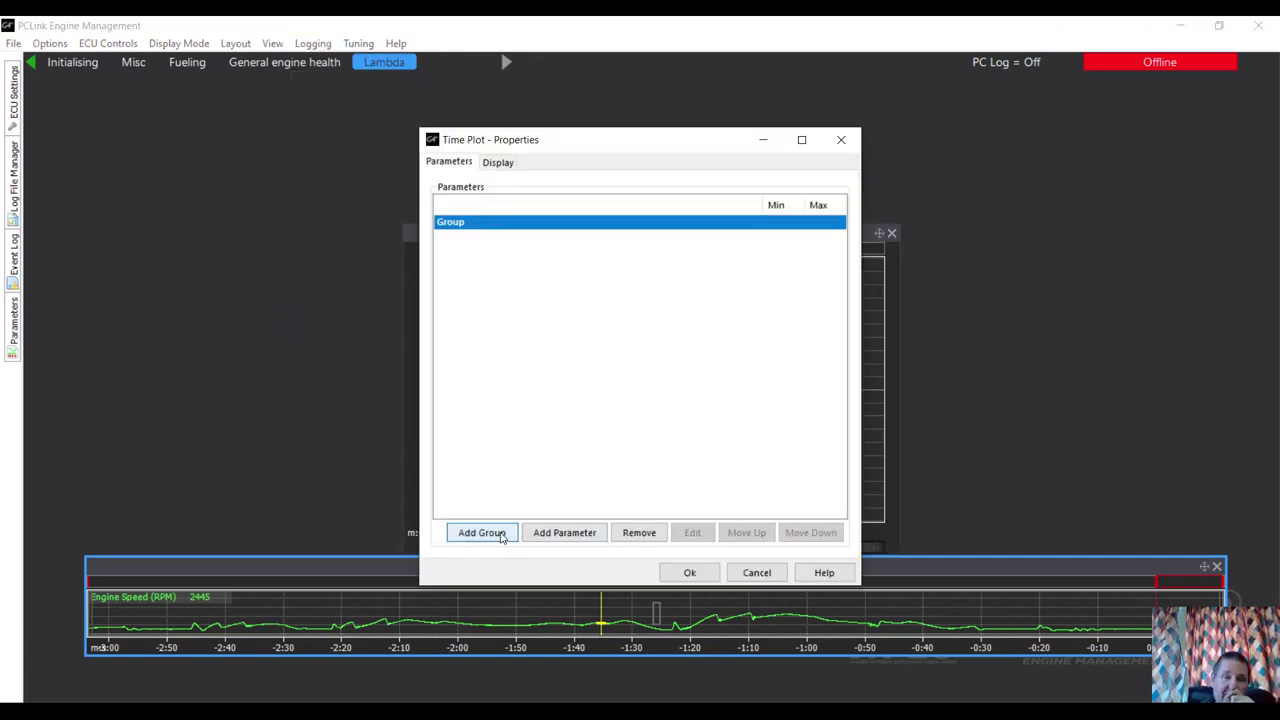
click(586, 534)
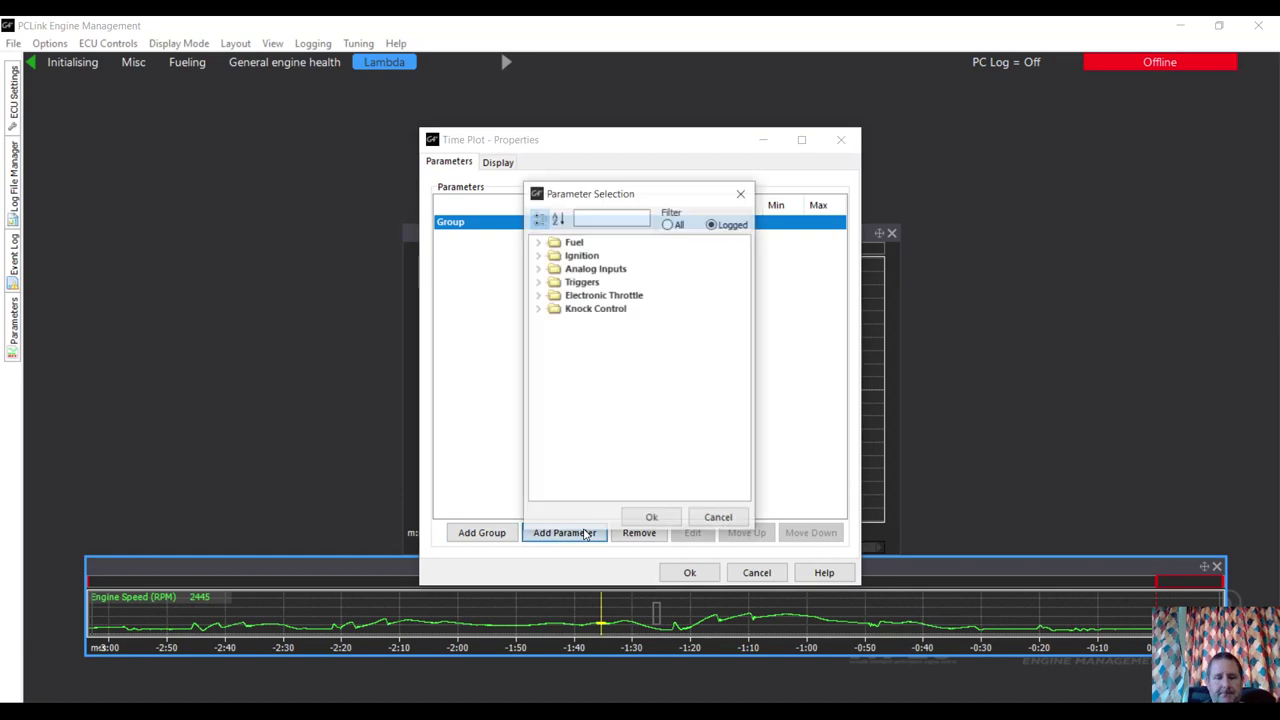
click(538, 243)
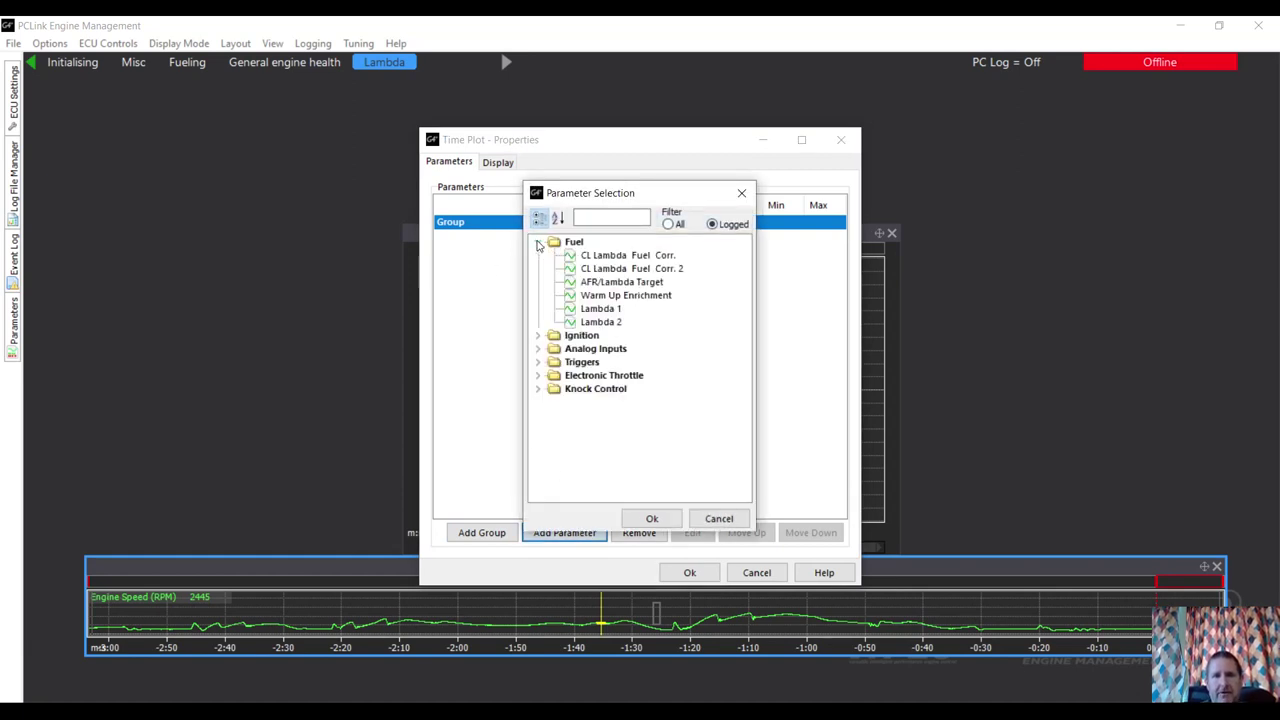
click(600, 270)
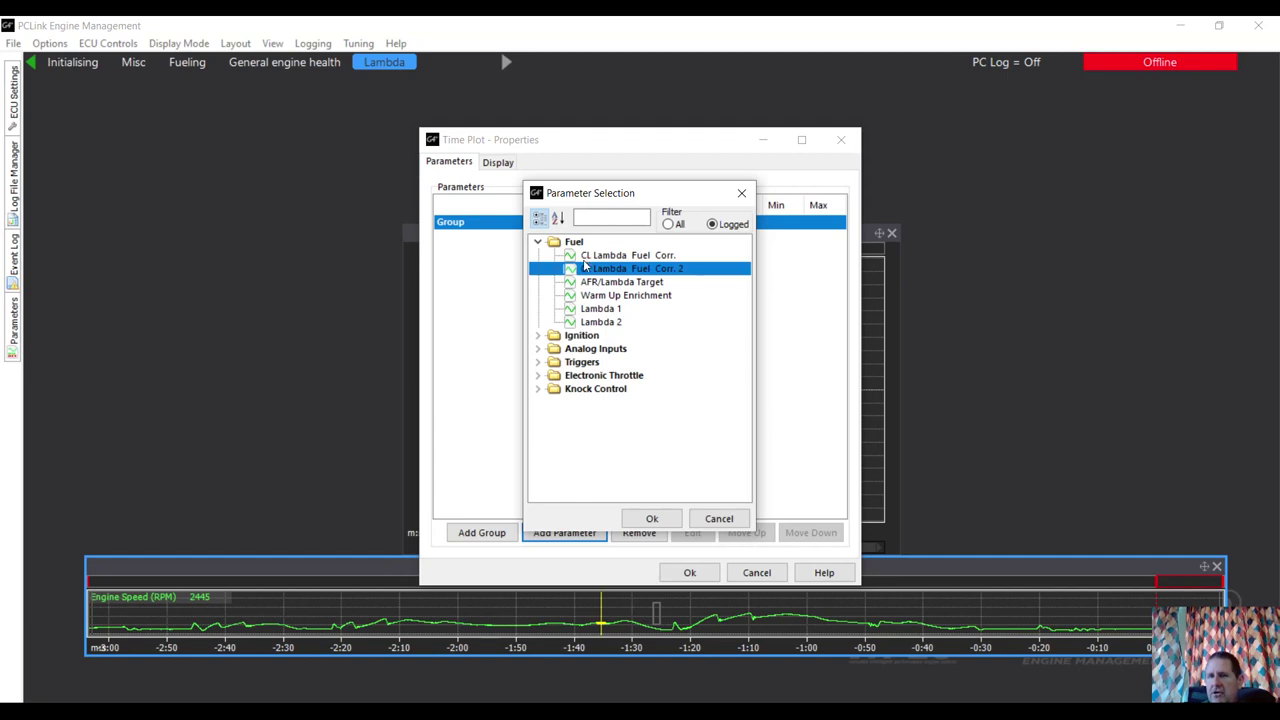
click(585, 257)
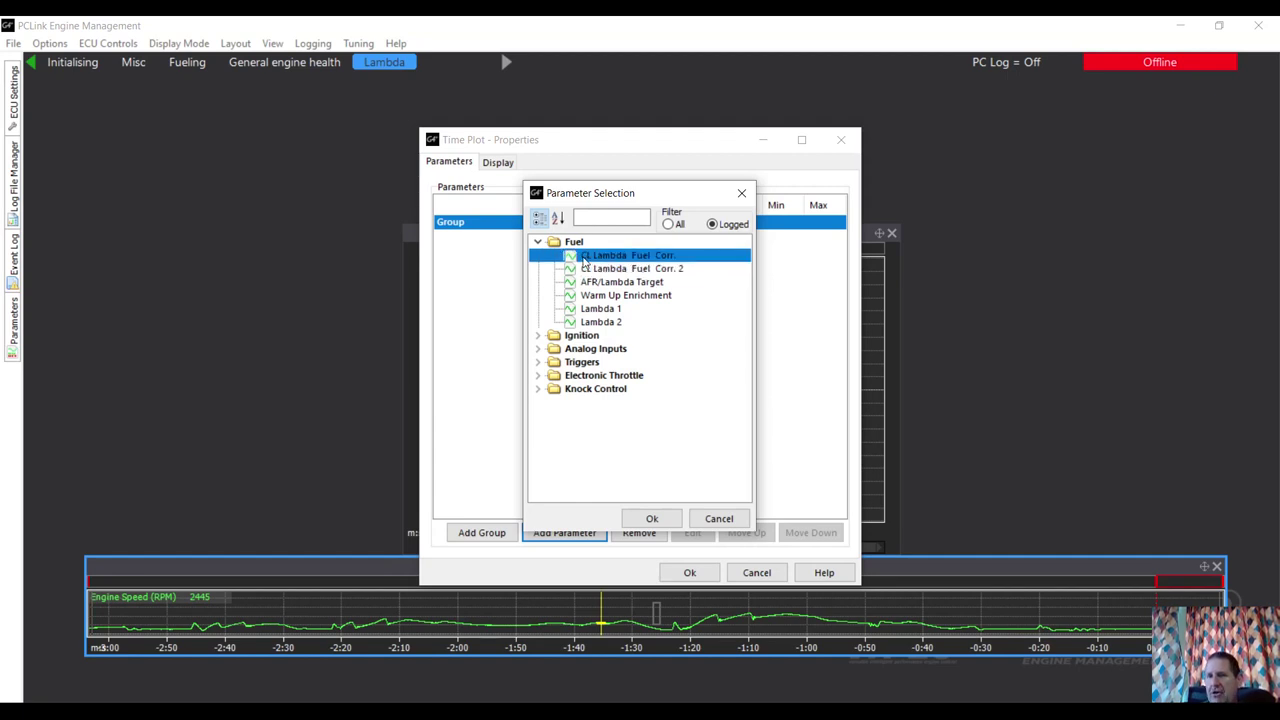
key(shift+Down)
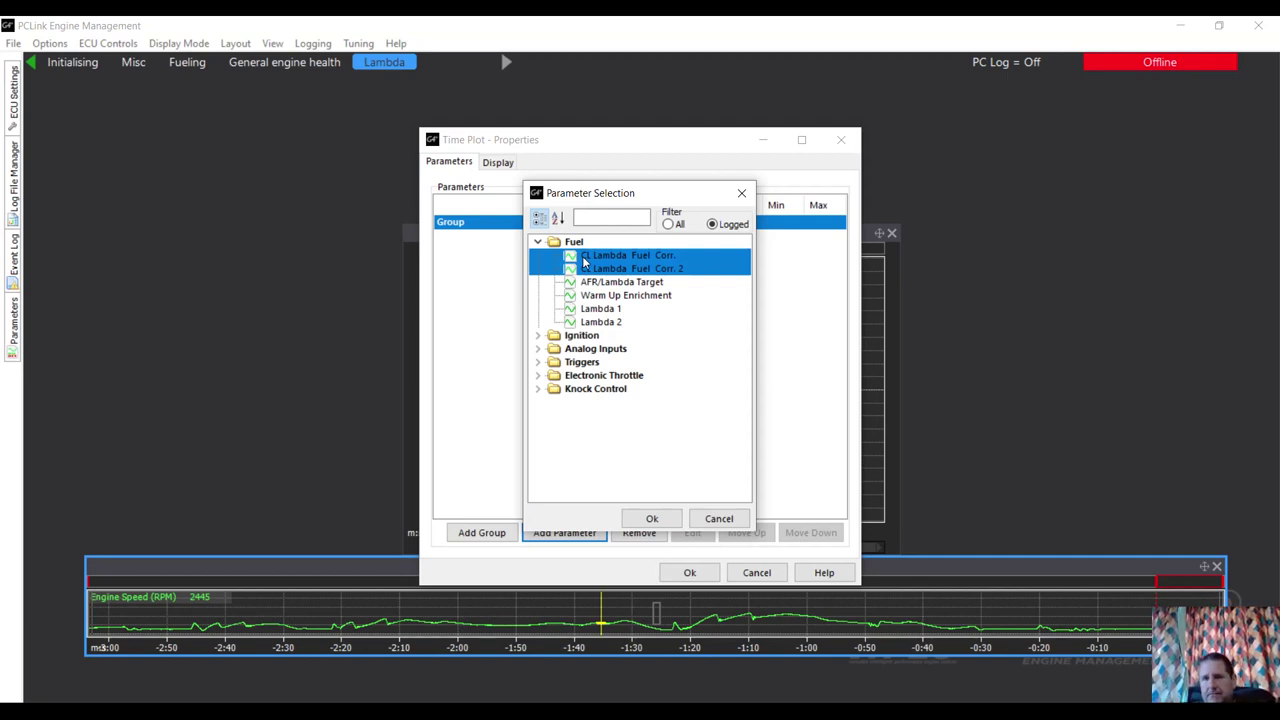
click(646, 521)
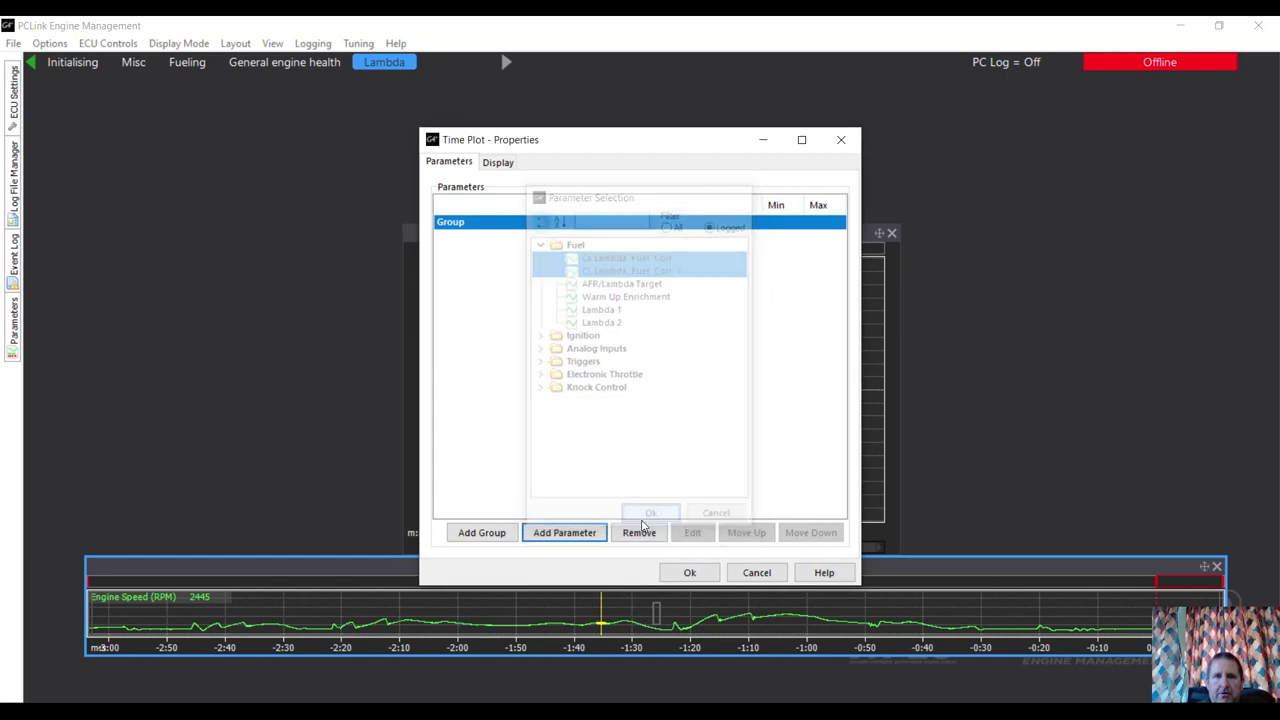
Add a new group to the time plot containing the AFR/Lambda Target fuel parameter
click(502, 533)
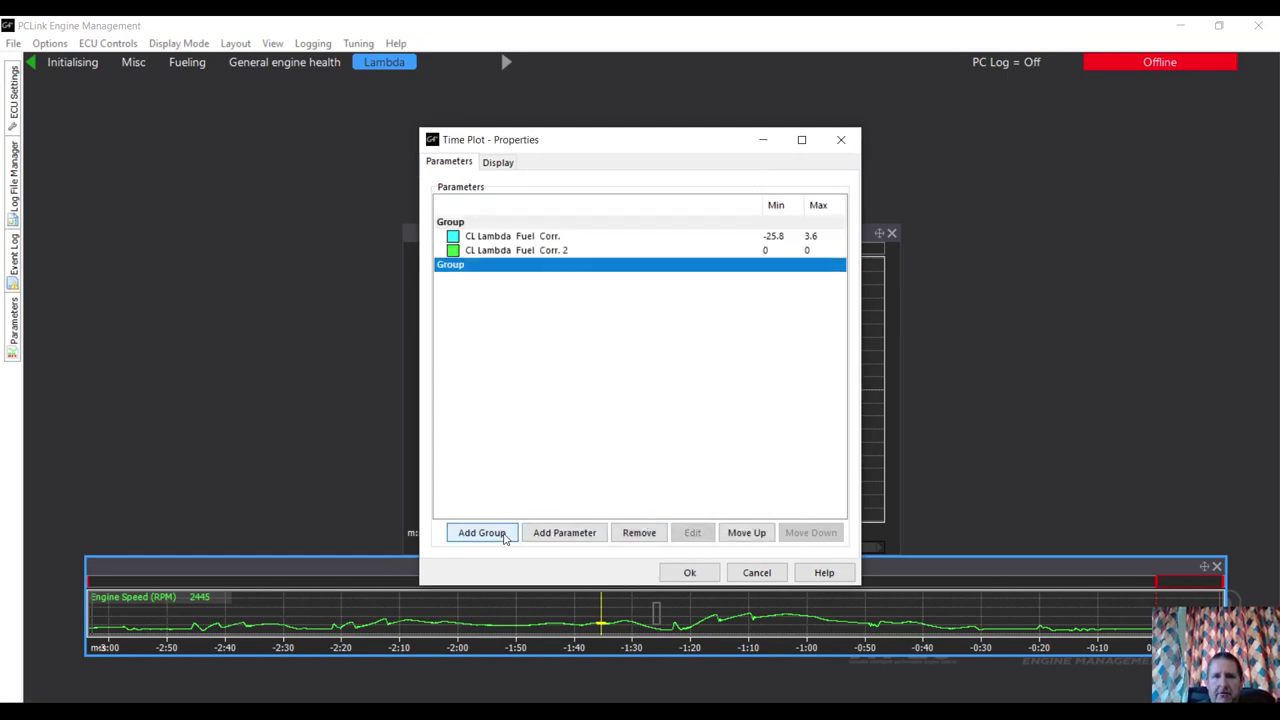
click(565, 535)
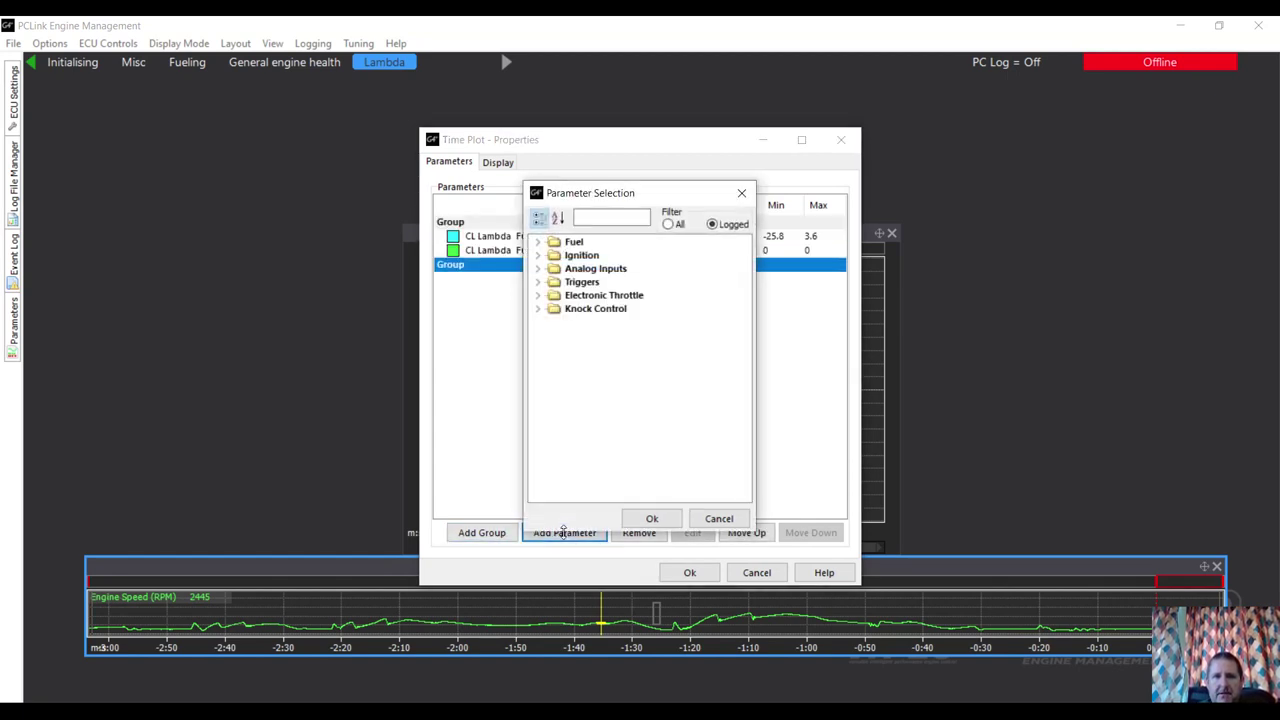
click(537, 242)
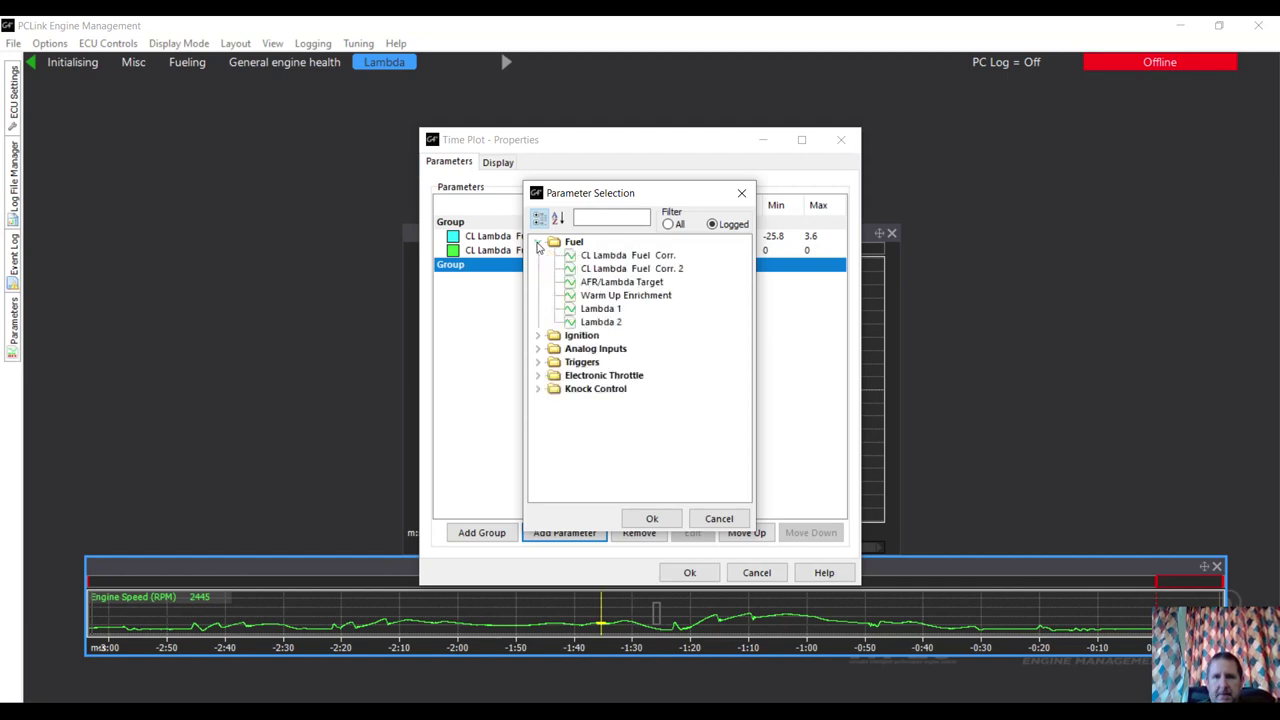
click(582, 284)
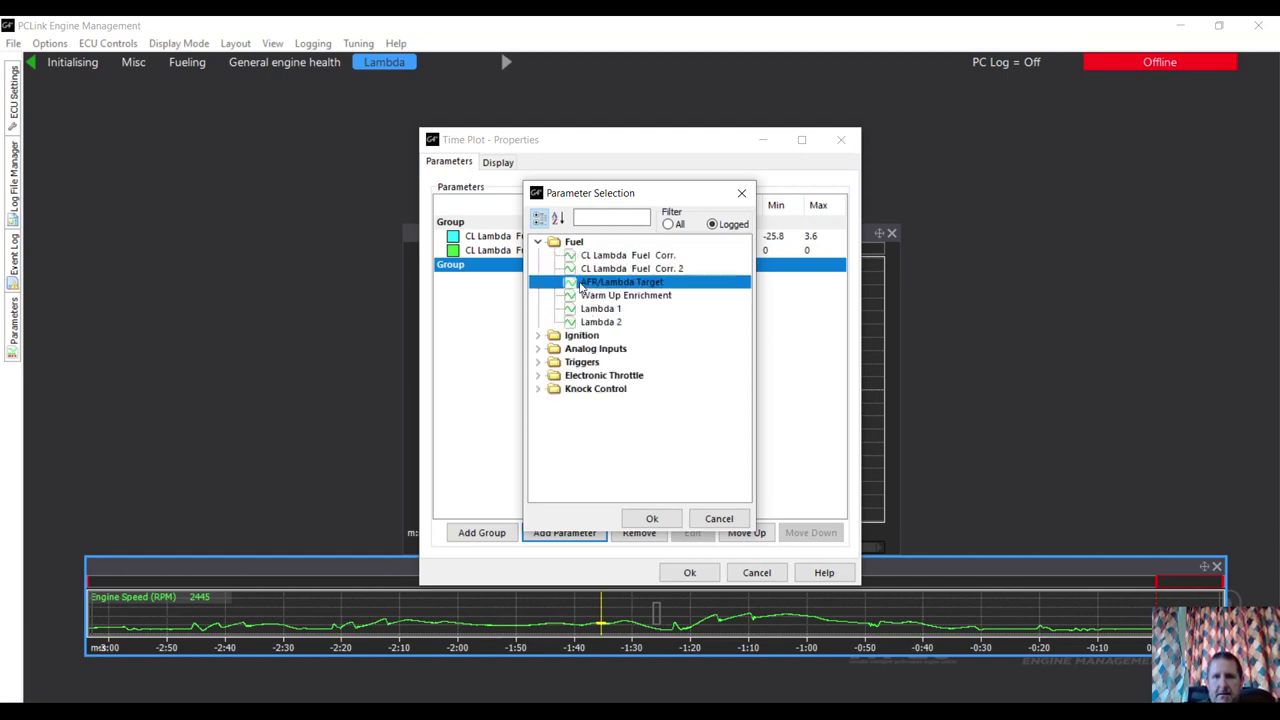
click(634, 520)
Add another group to the time plot containing the Lambda 1 and Lambda 2 fuel parameters
click(488, 532)
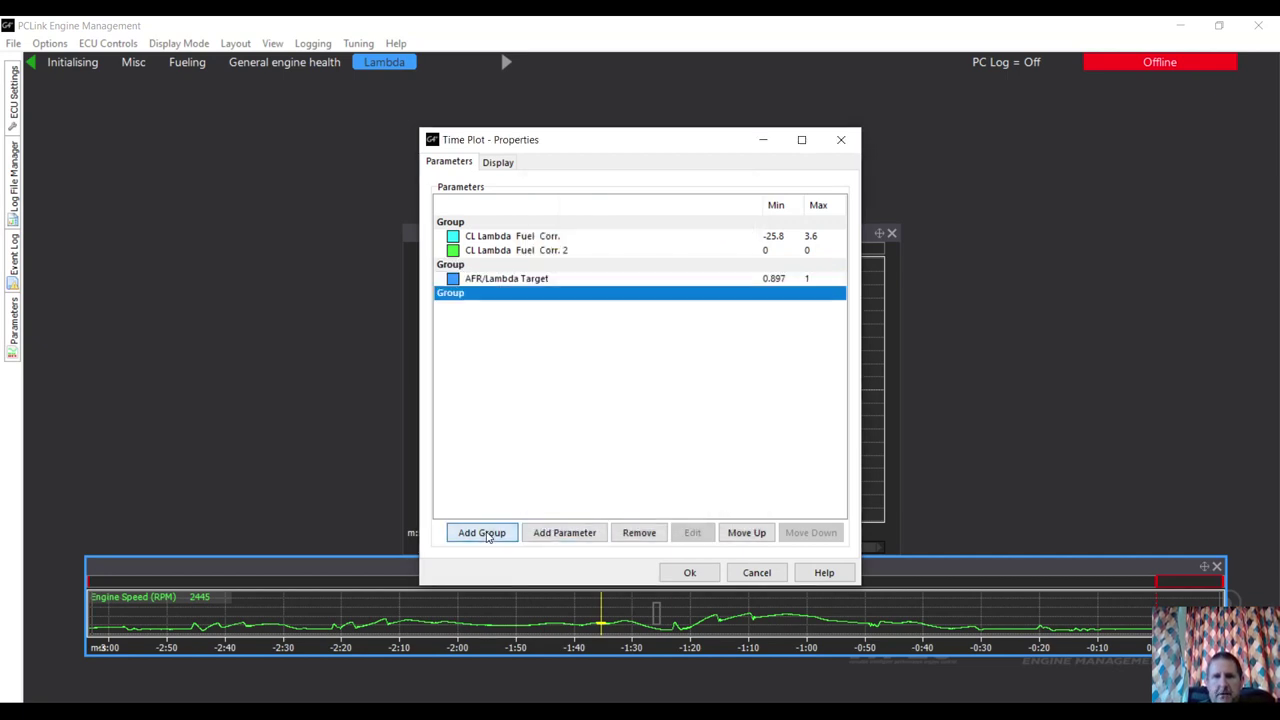
click(564, 536)
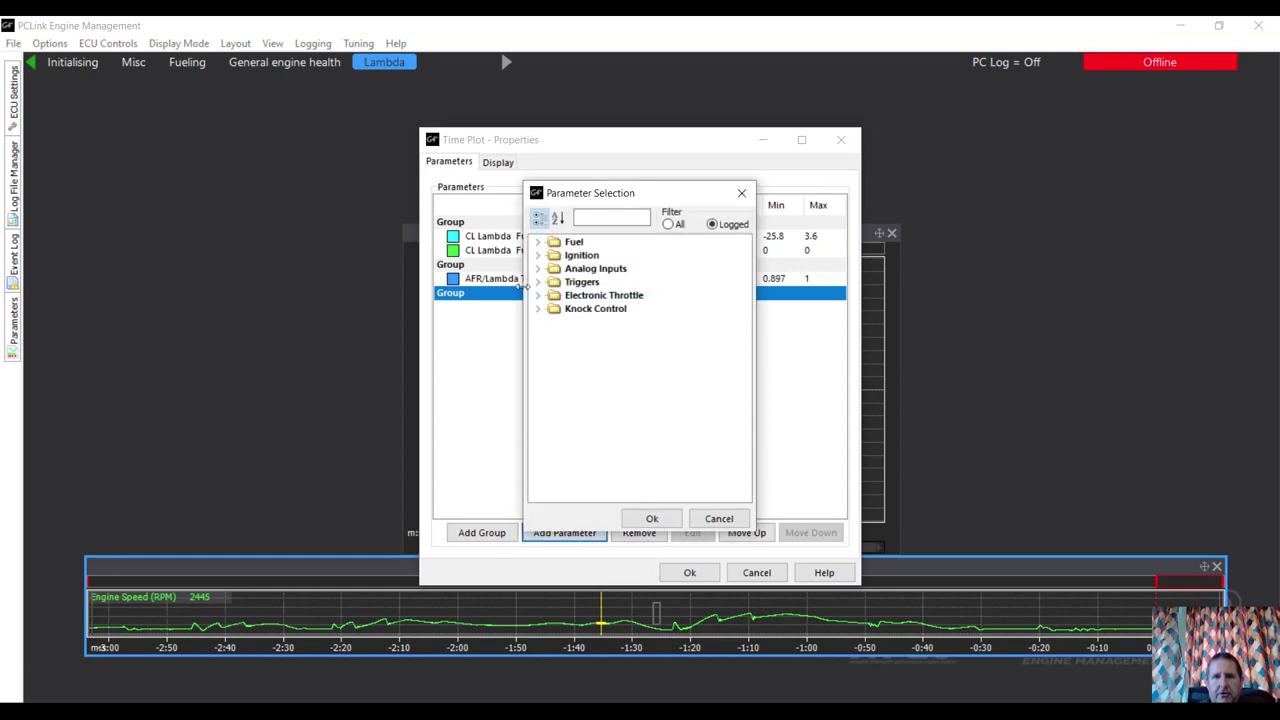
click(538, 242)
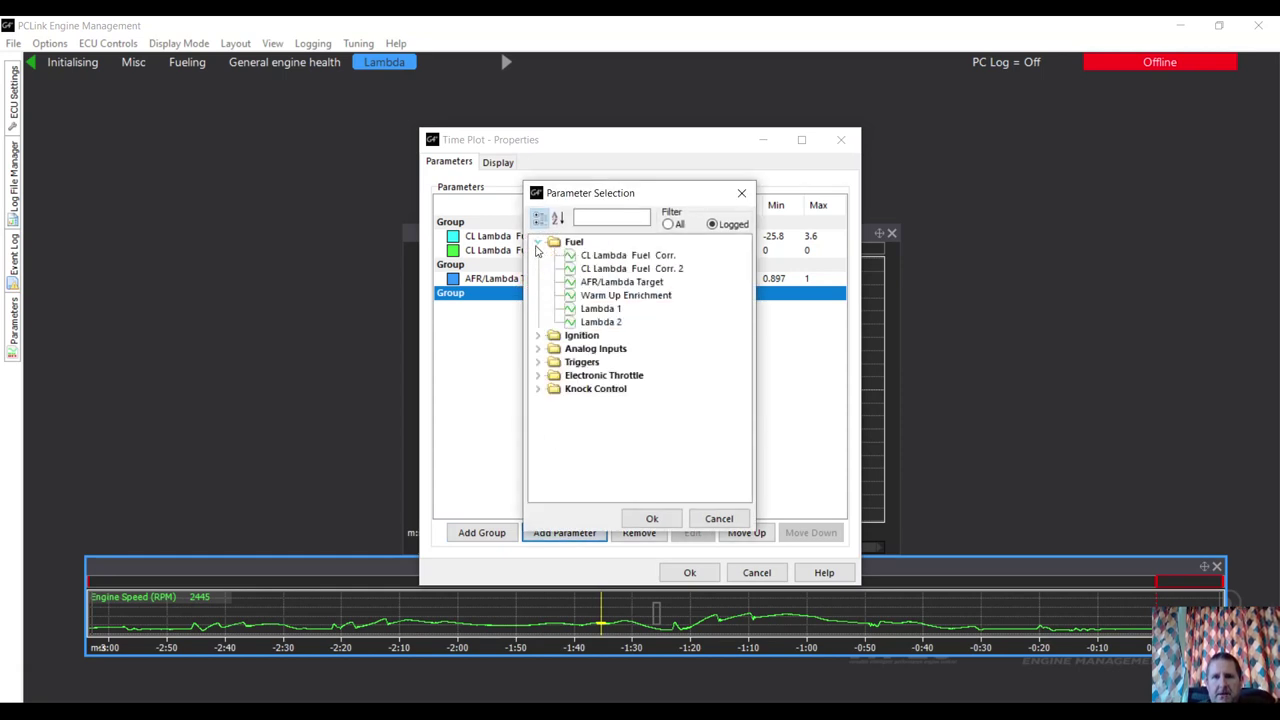
click(579, 312)
shift+click(583, 322)
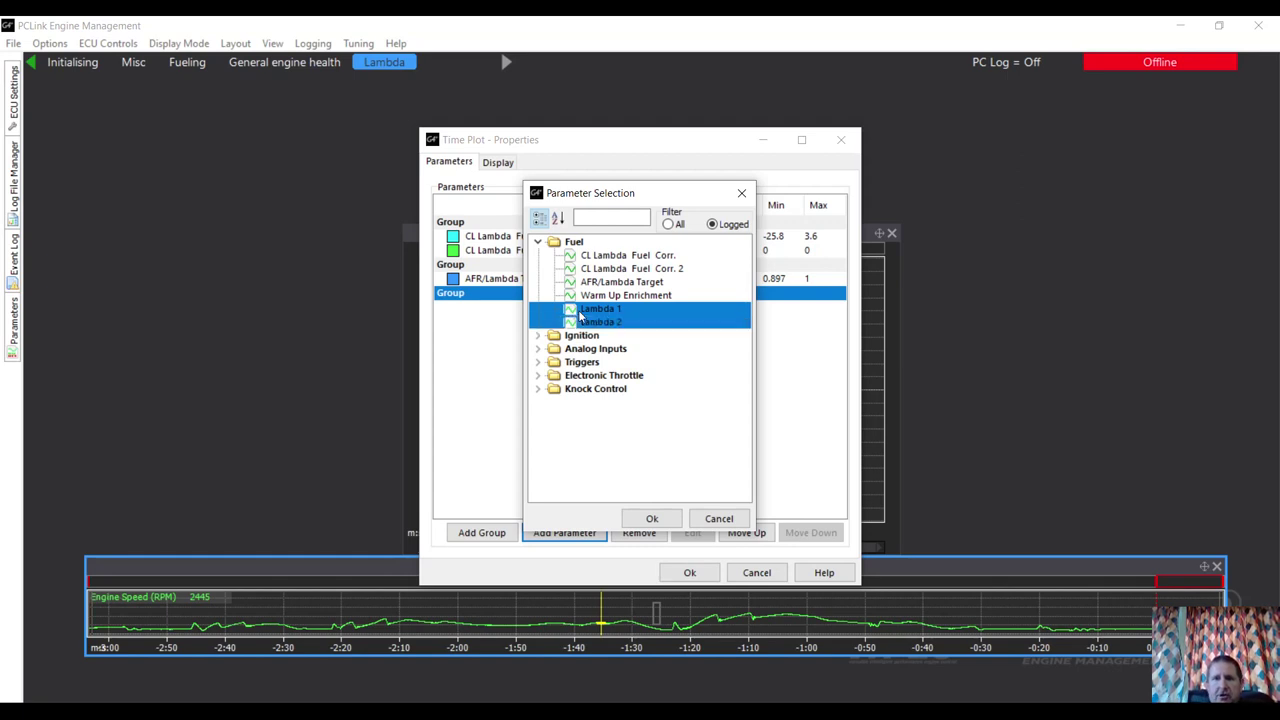
click(645, 518)
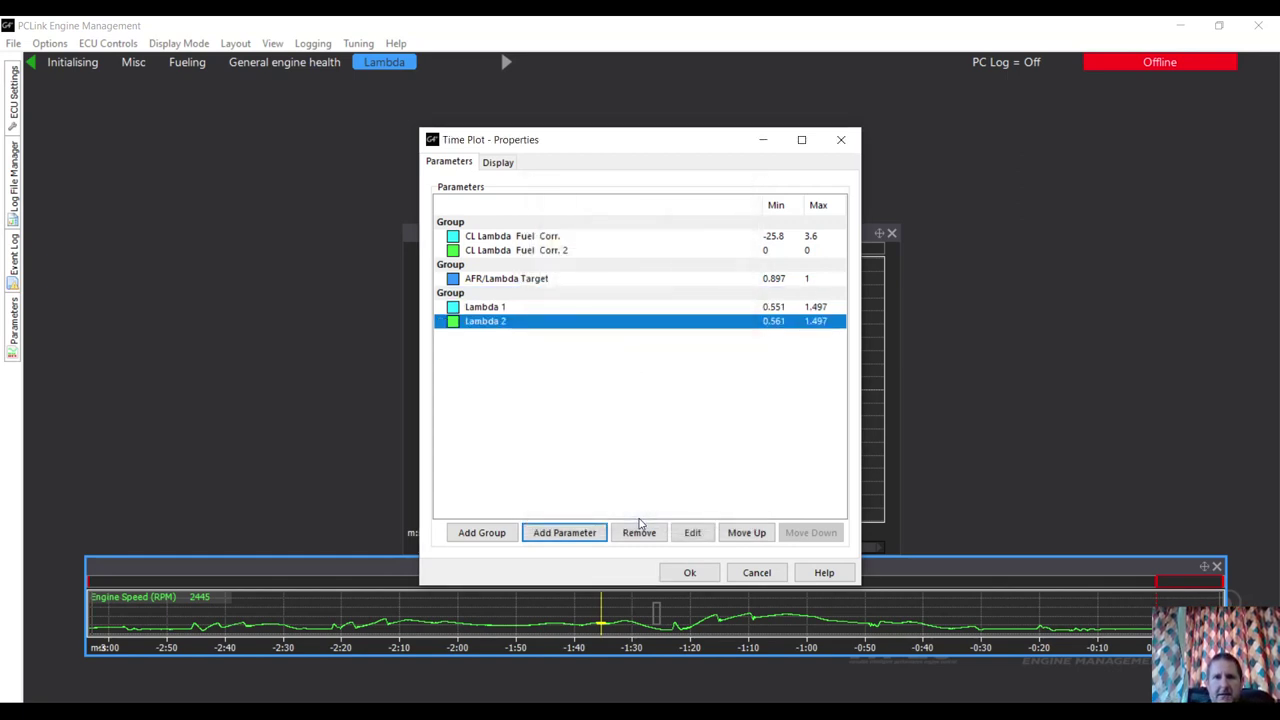
Add a further time plot group containing the TP (Main) analog input
click(502, 536)
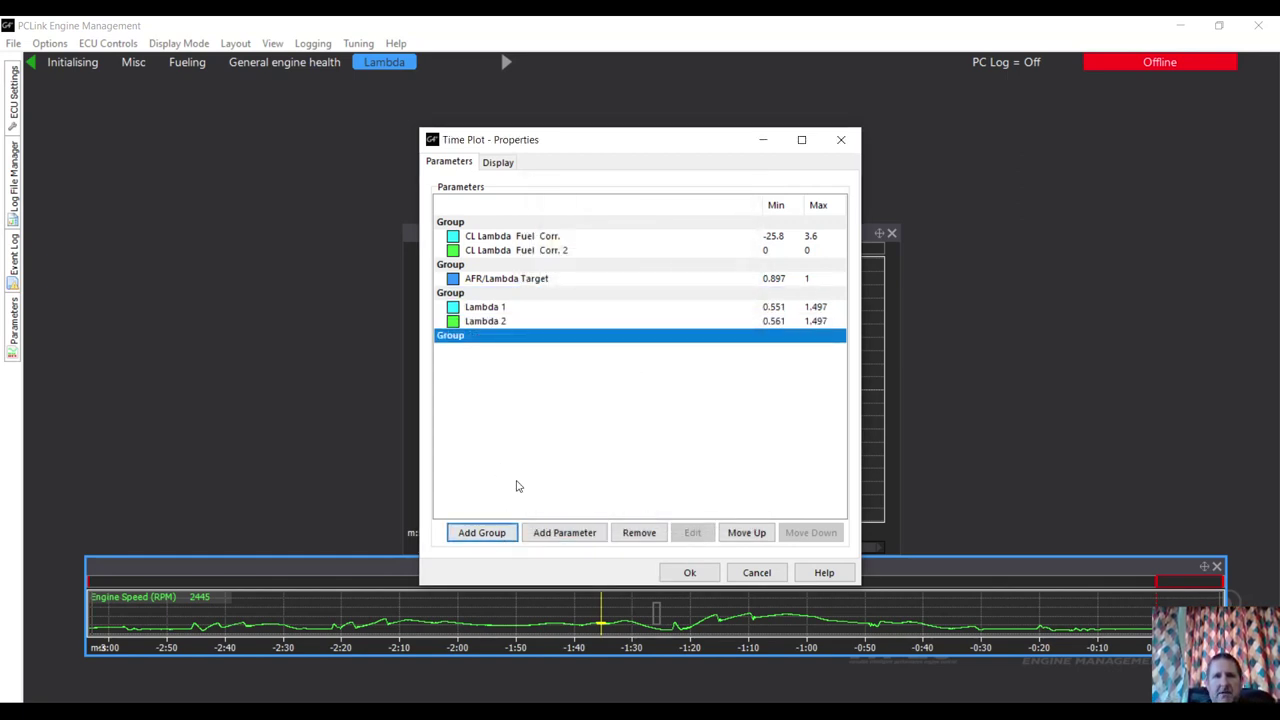
click(551, 537)
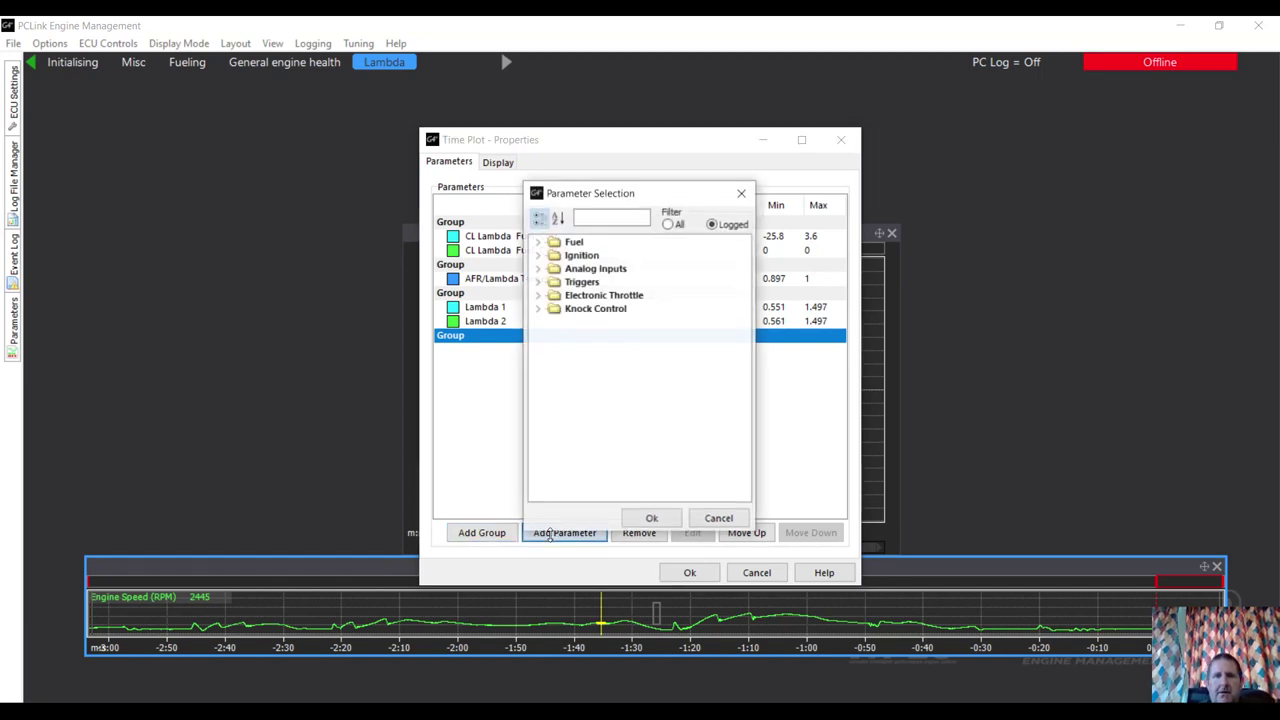
click(539, 282)
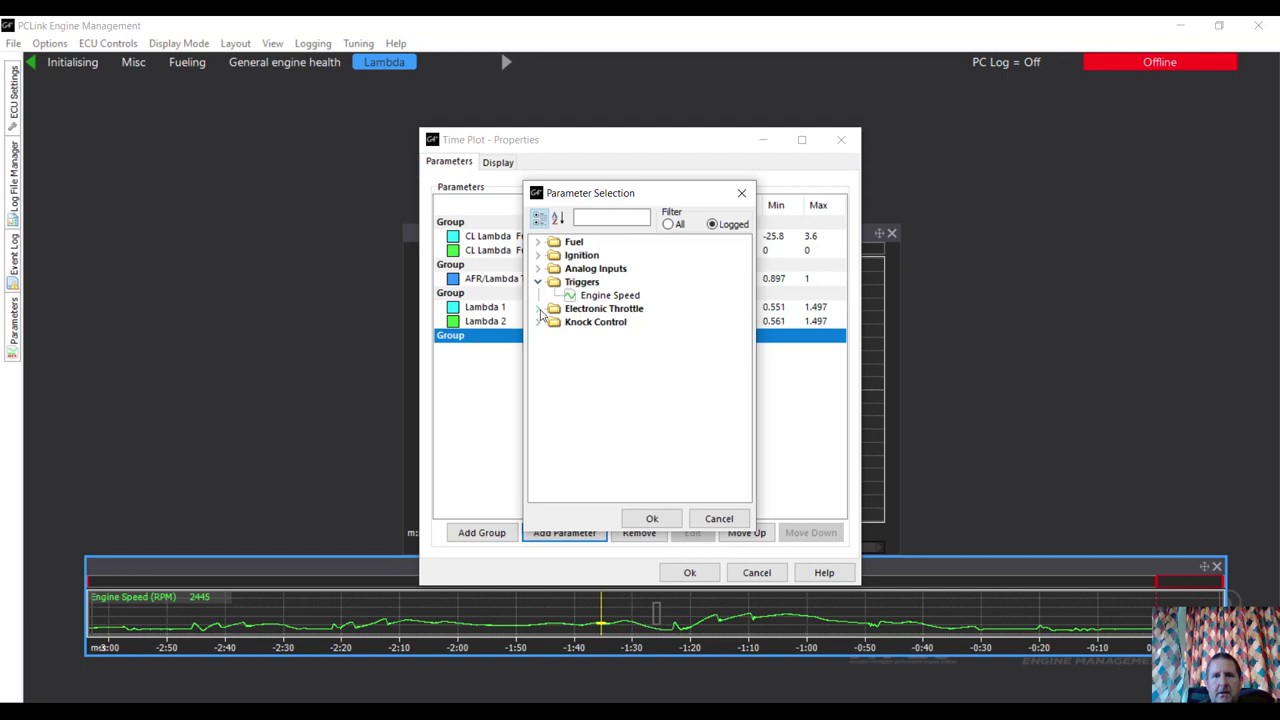
click(538, 269)
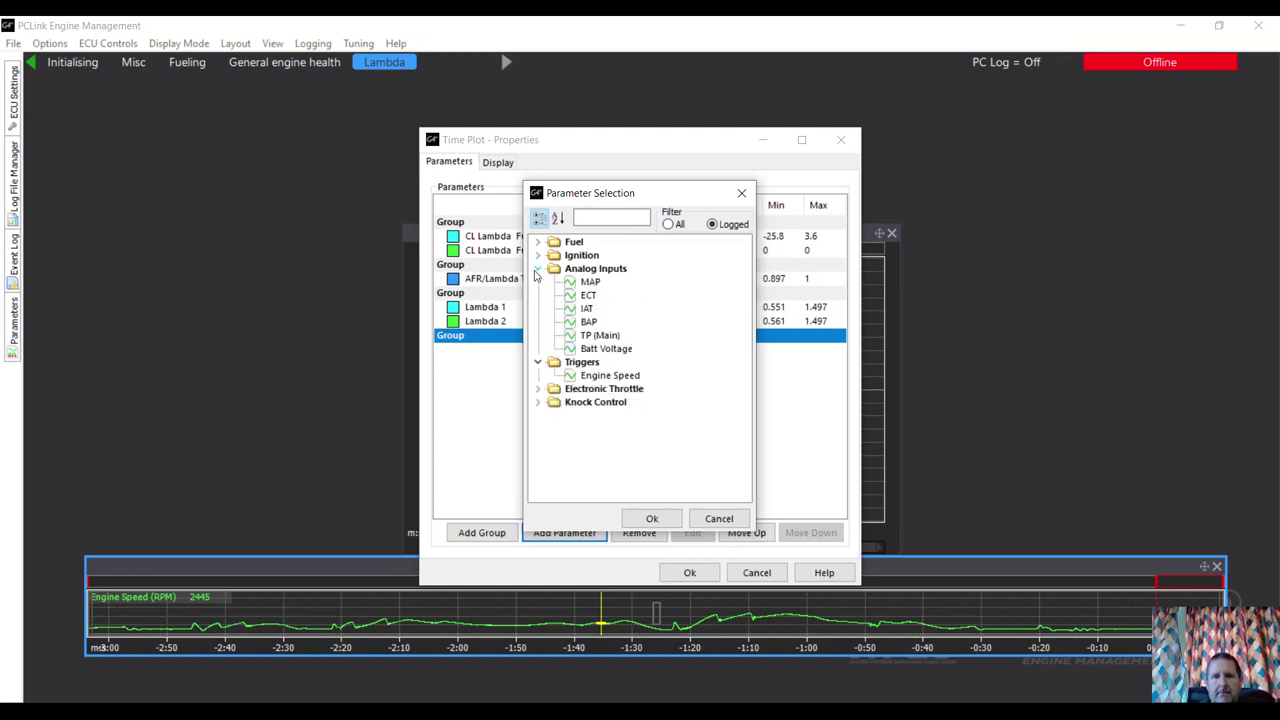
click(592, 337)
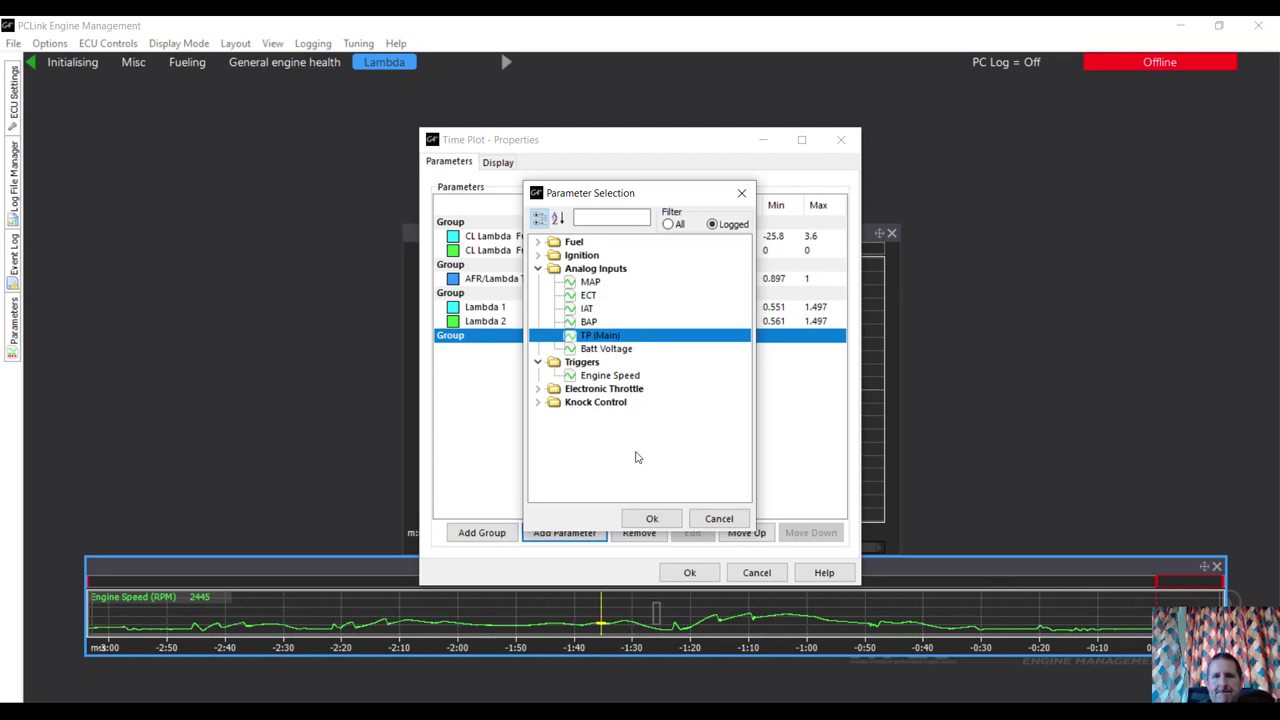
click(646, 519)
Add a time plot group containing the MAP analog input
click(482, 532)
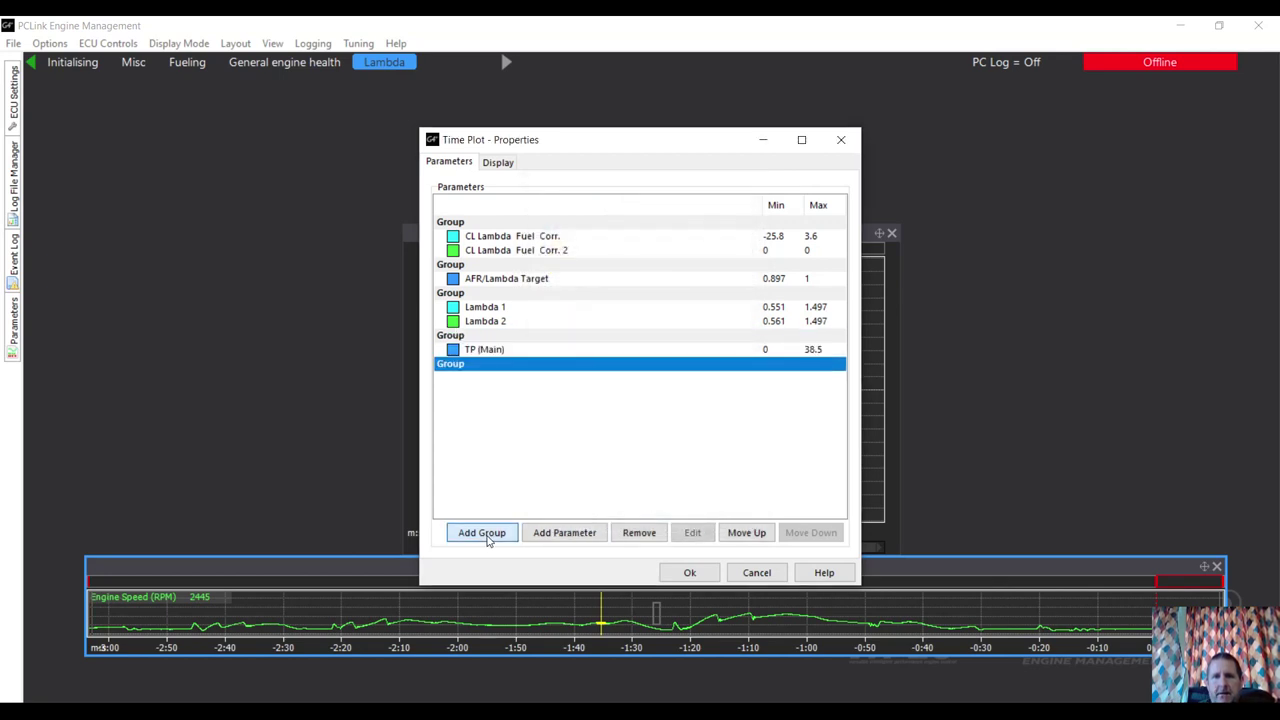
click(540, 535)
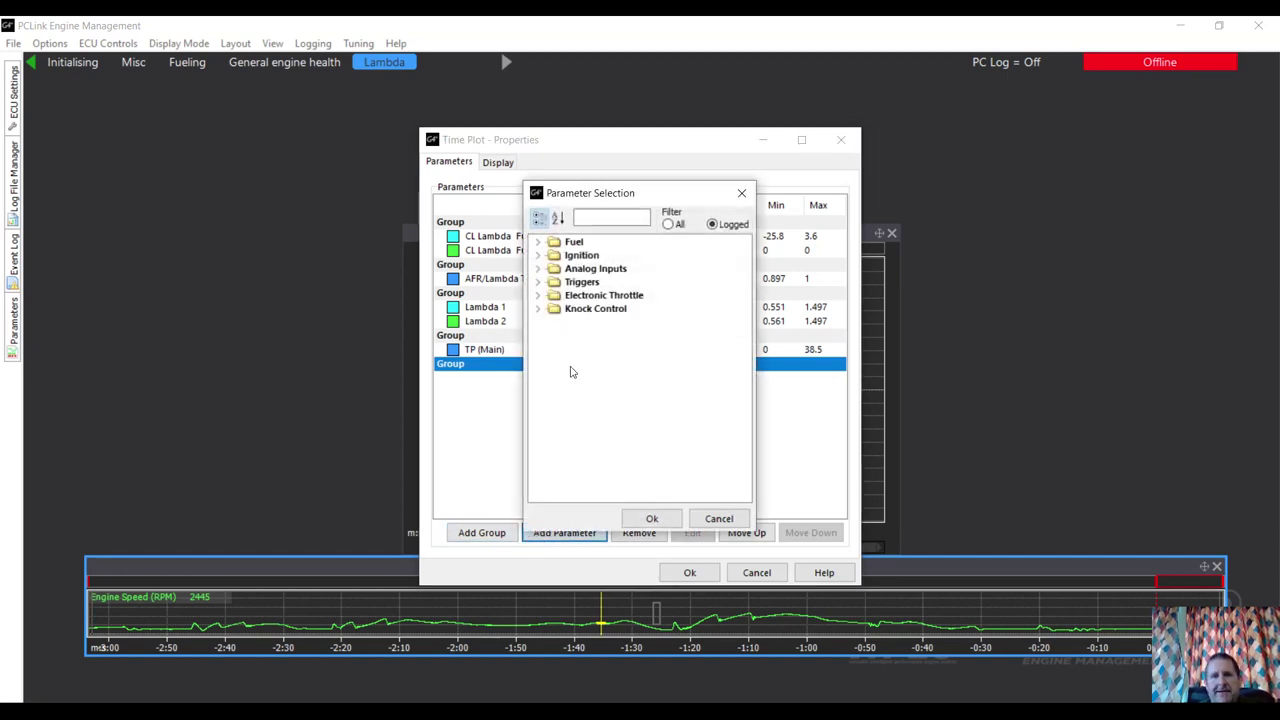
click(538, 269)
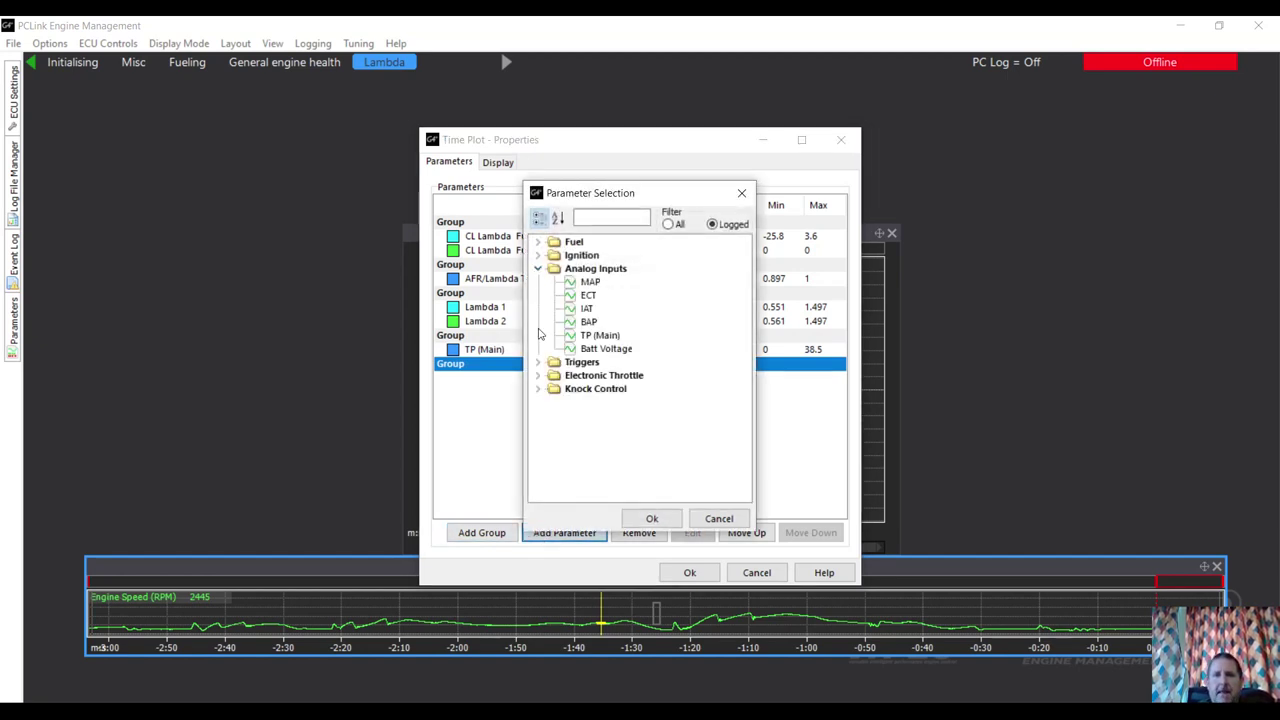
click(588, 284)
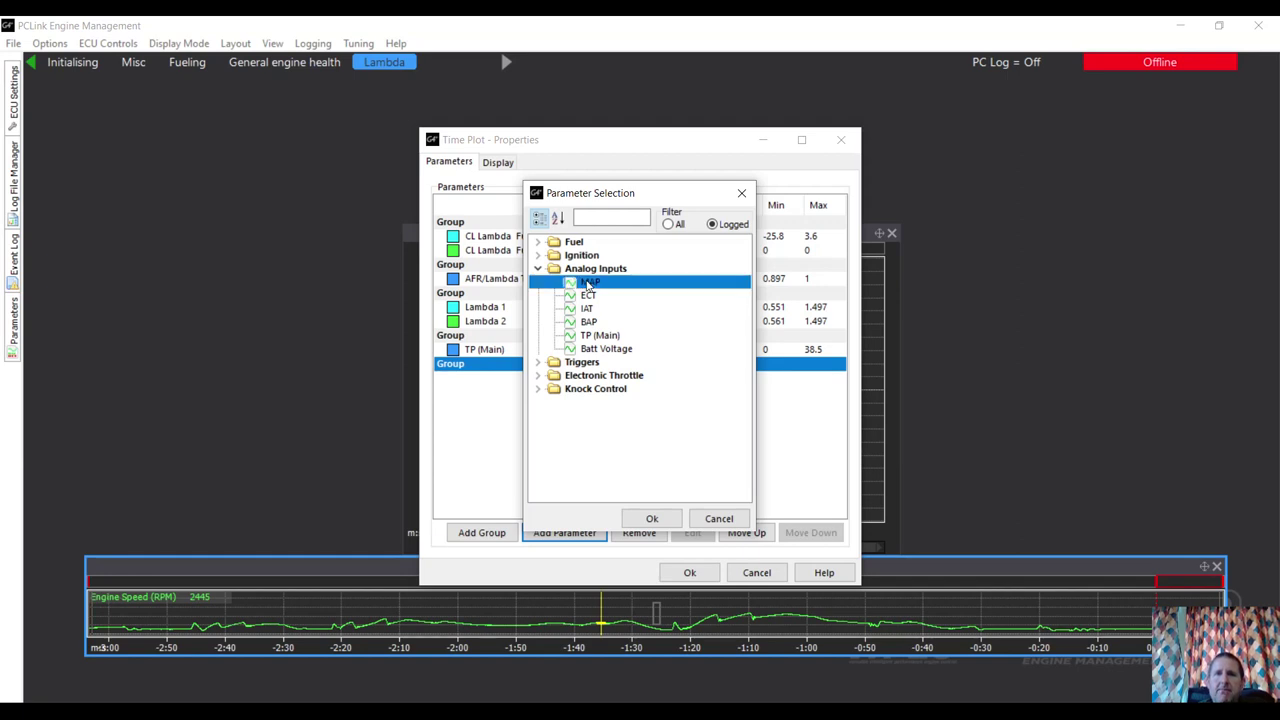
click(650, 518)
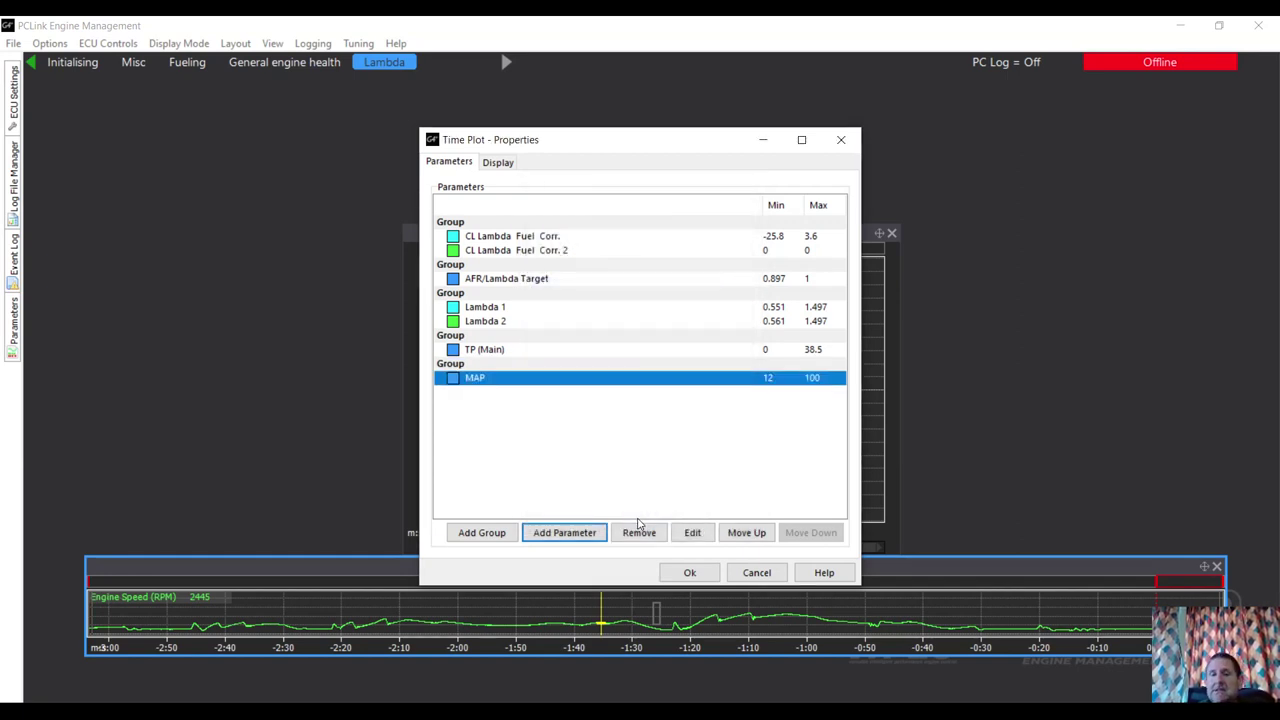
Examine Fuel Table 1 in the PCLink window holding the Hilux tuning map, and return to the time plot properties
click(488, 712)
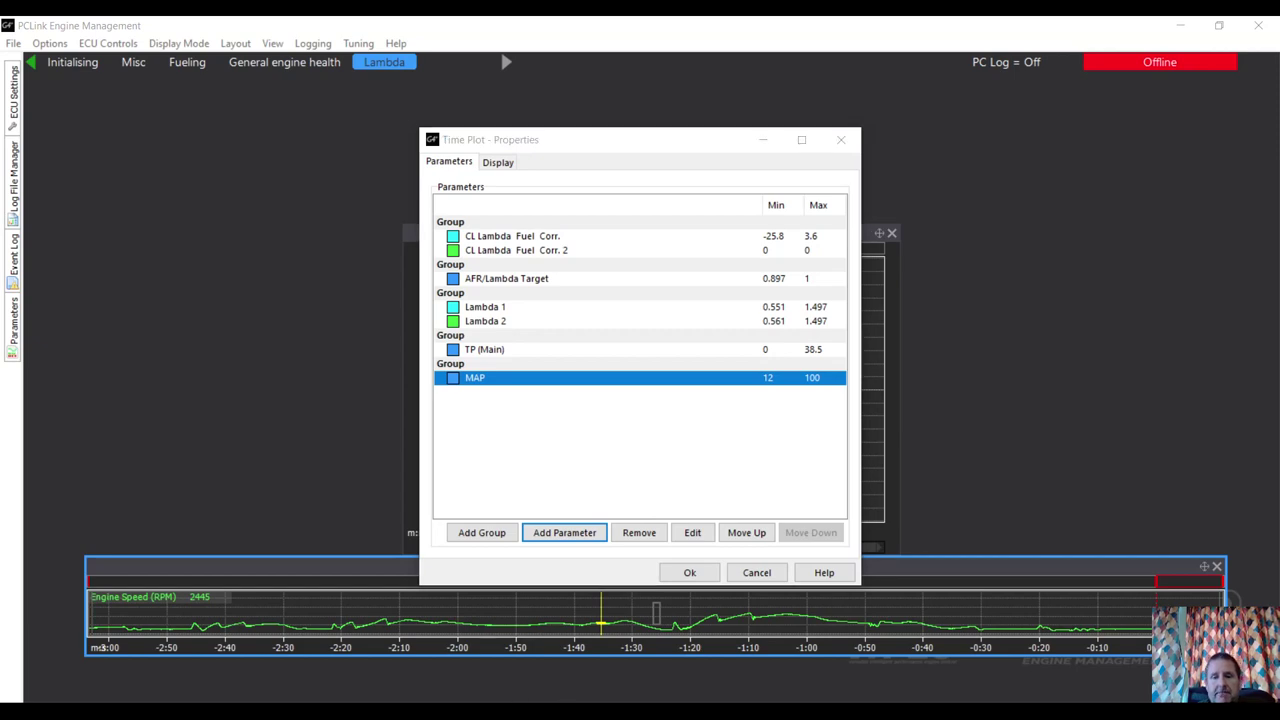
click(275, 648)
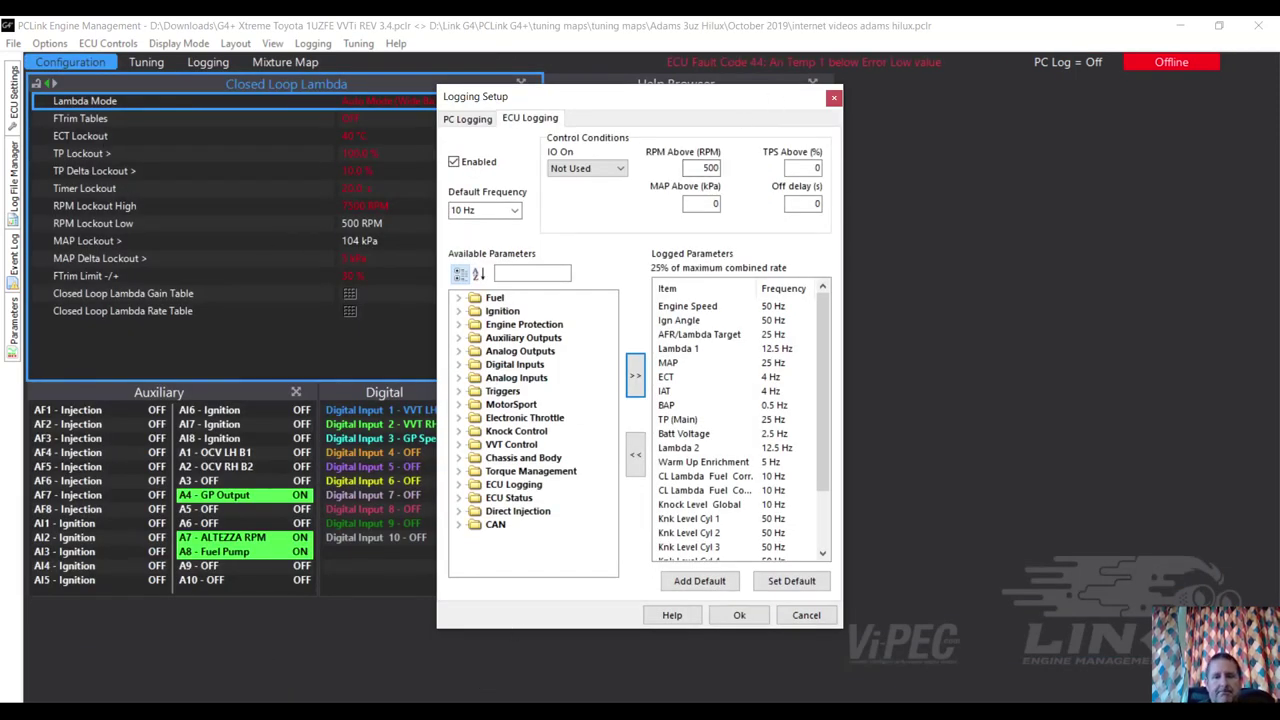
click(488, 712)
click(413, 652)
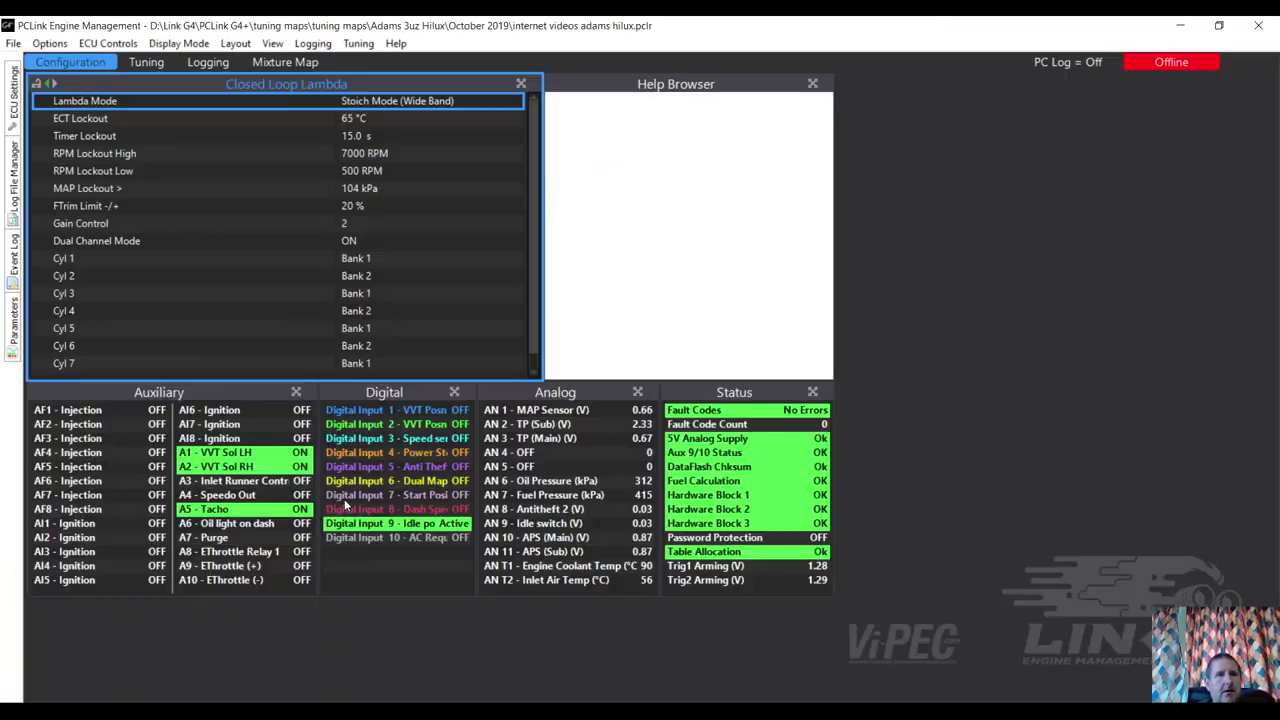
click(14, 100)
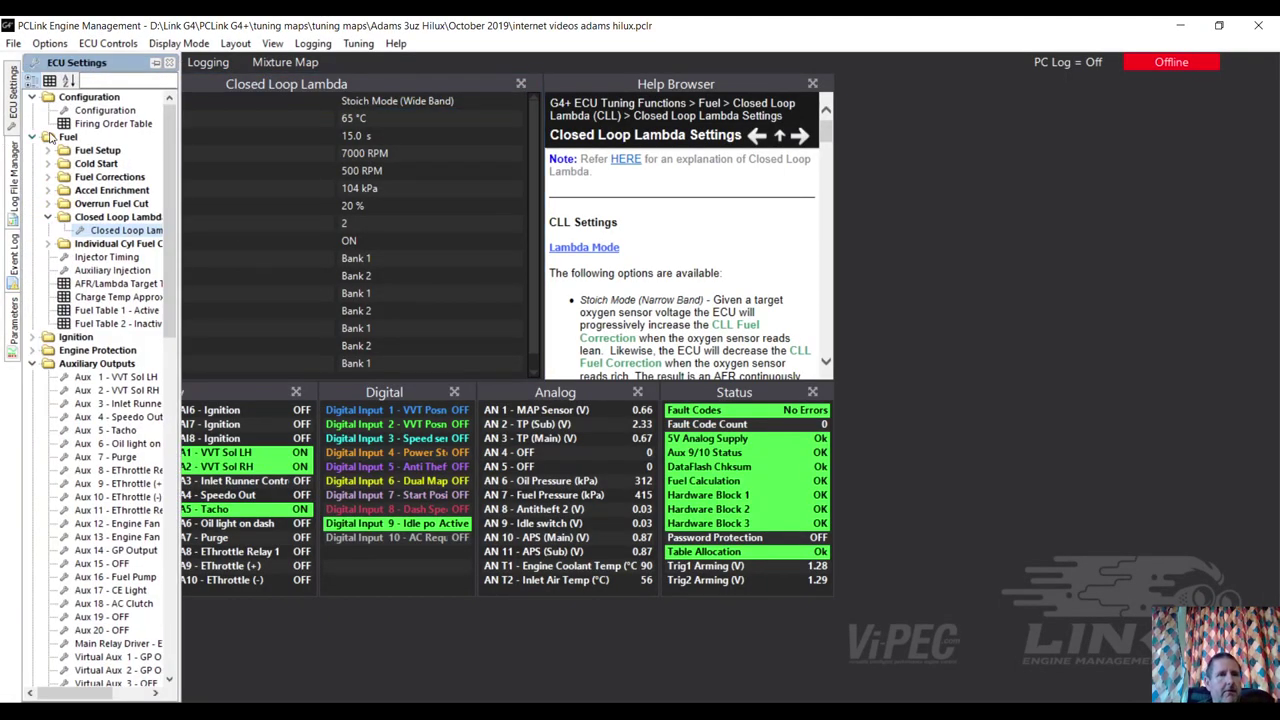
double_click(108, 310)
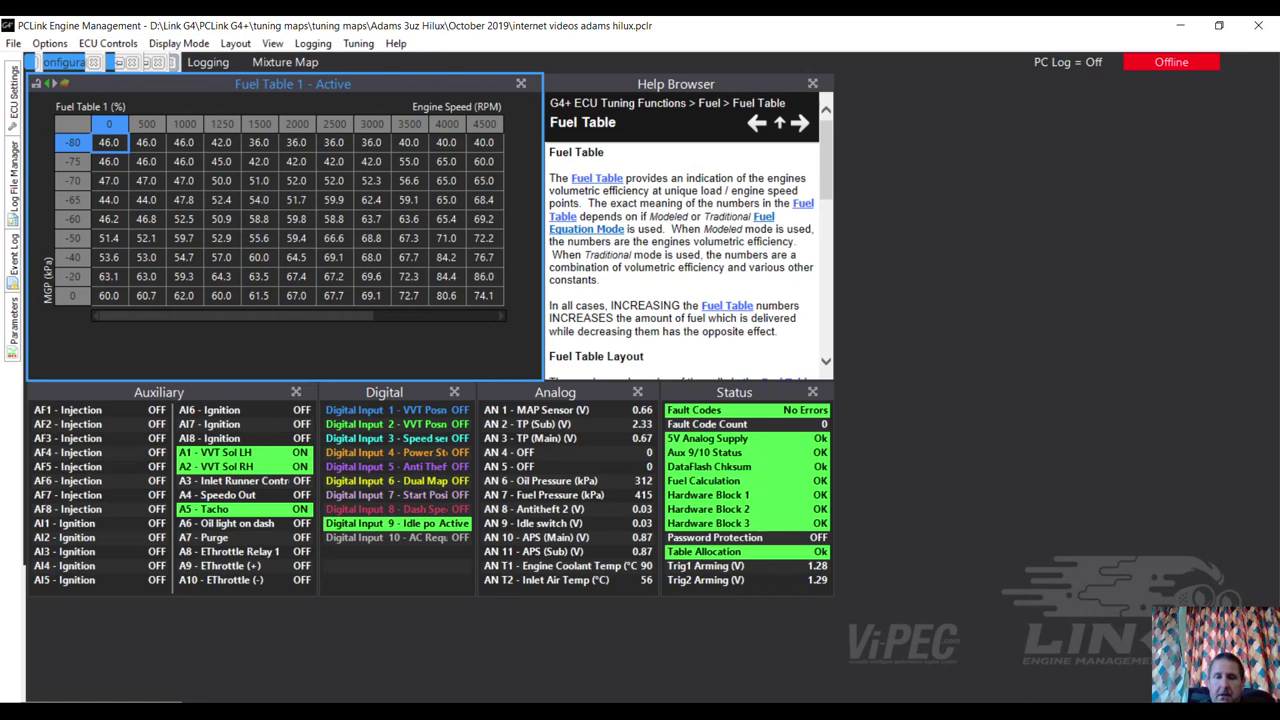
mouse_move(595, 712)
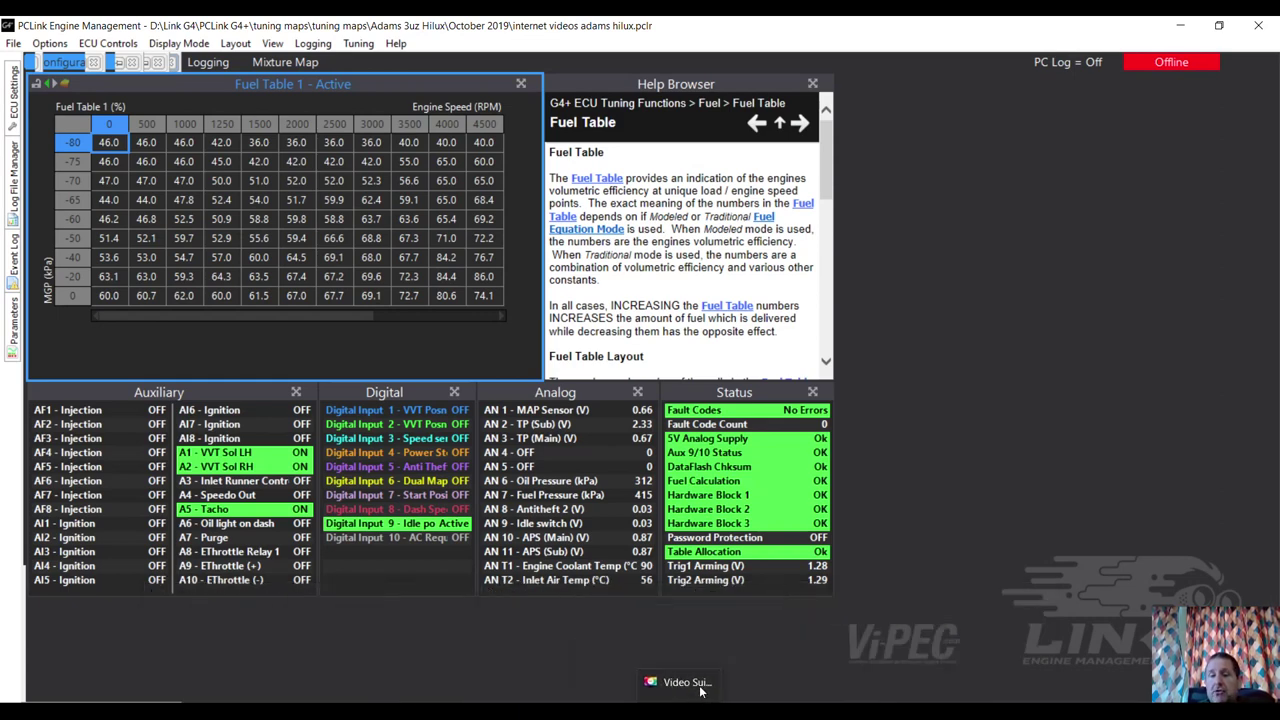
click(787, 660)
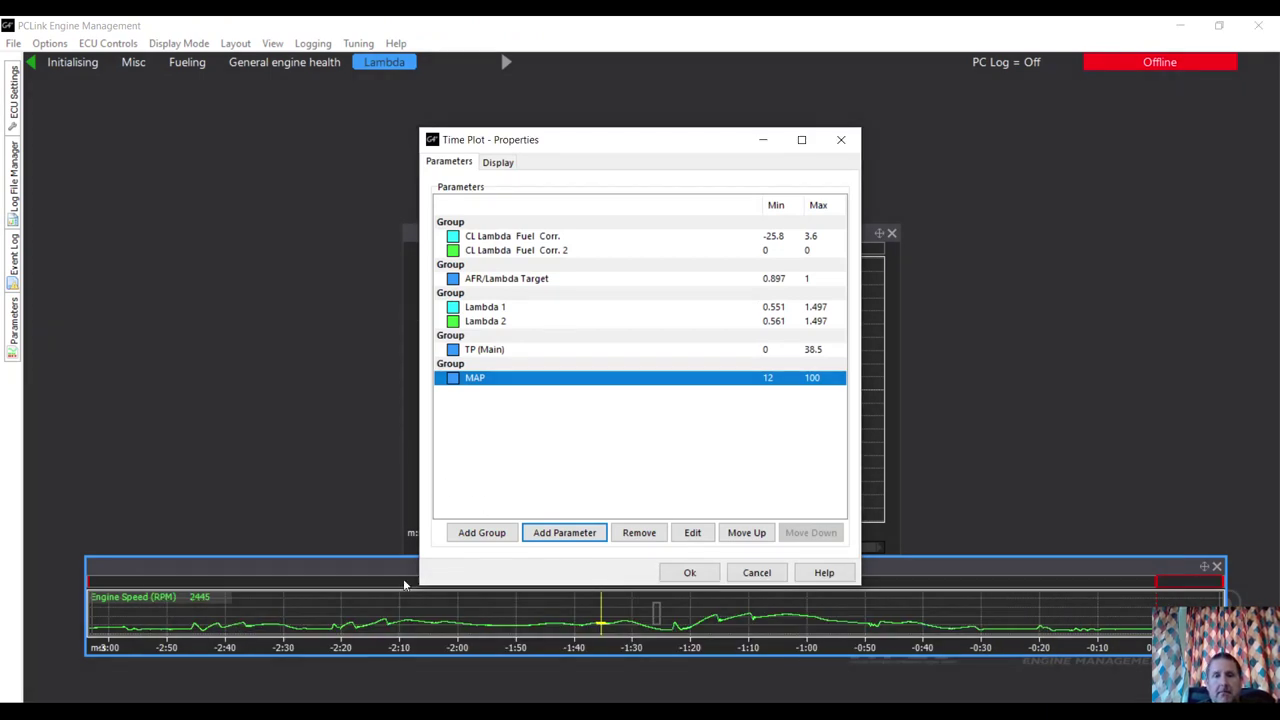
Apply the time plot parameters and enlarge the Time Plot to fill the page area above the Navigator
click(688, 574)
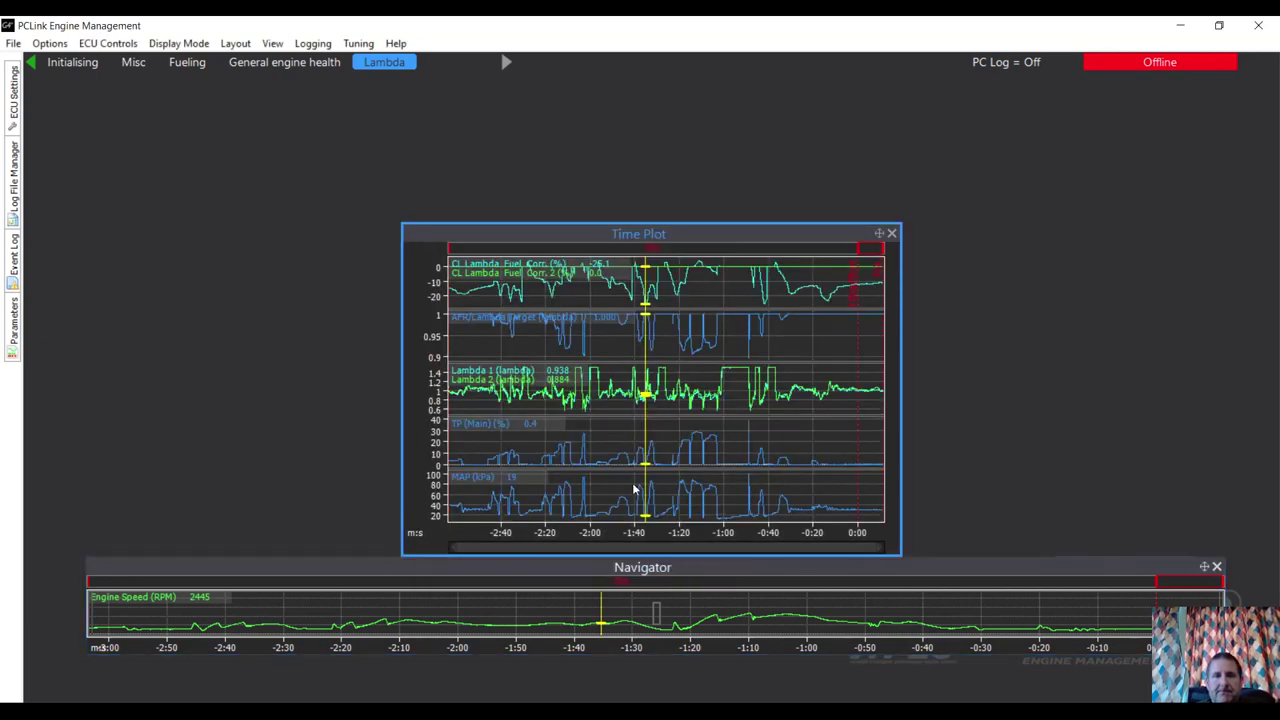
drag(637, 222, 637, 75)
drag(900, 317, 1146, 397)
drag(1258, 440, 1258, 440)
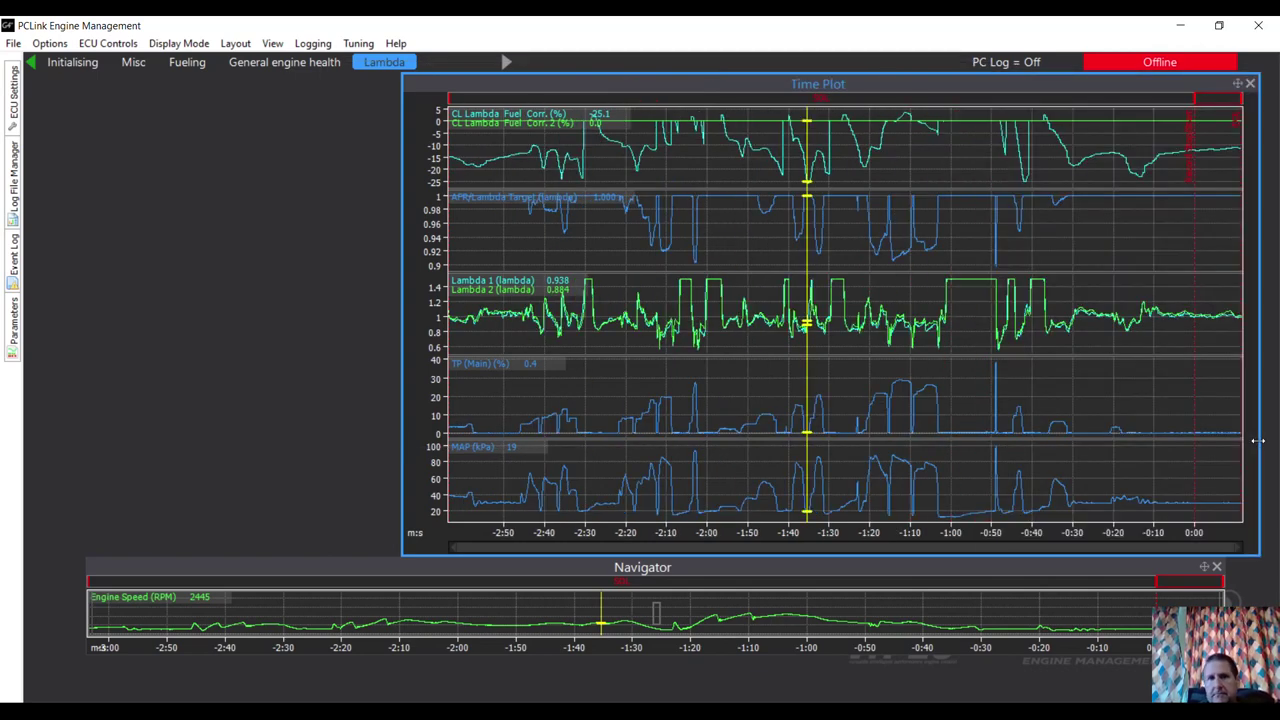
drag(402, 311, 40, 283)
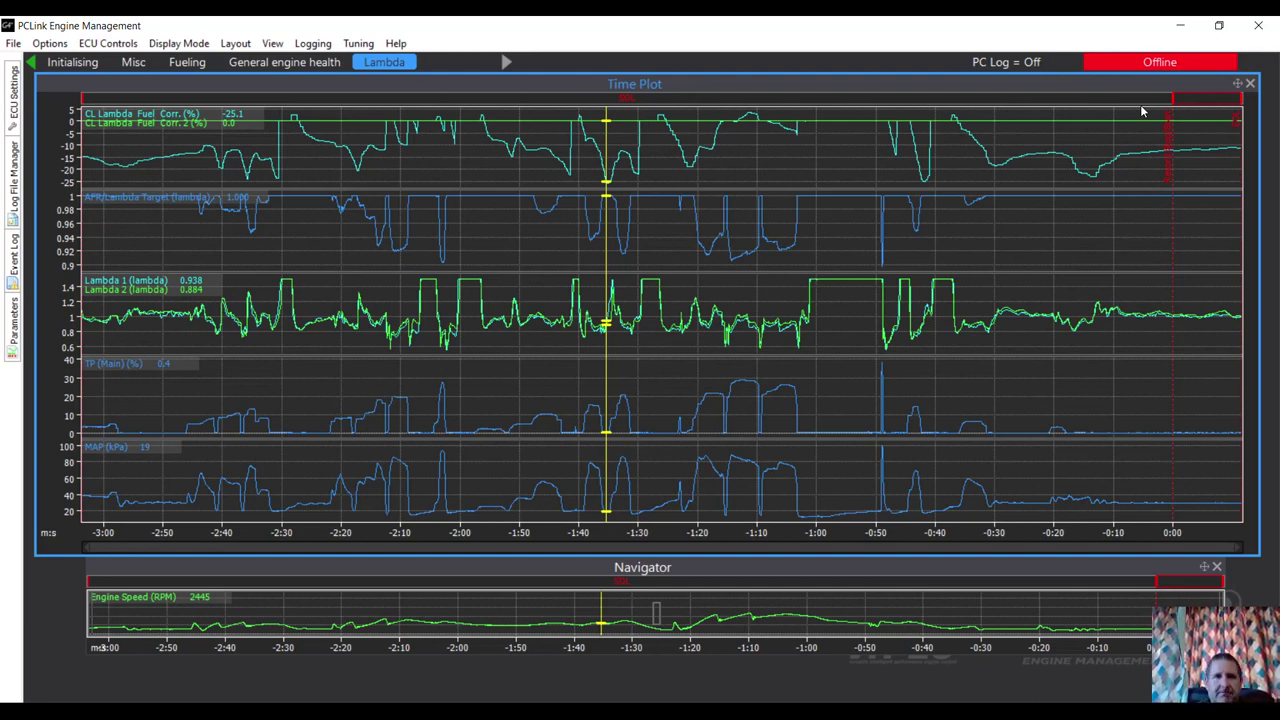
Remove the CL Lambda Fuel Corr. 2 parameter from the time plot and apply the change
right_click(555, 169)
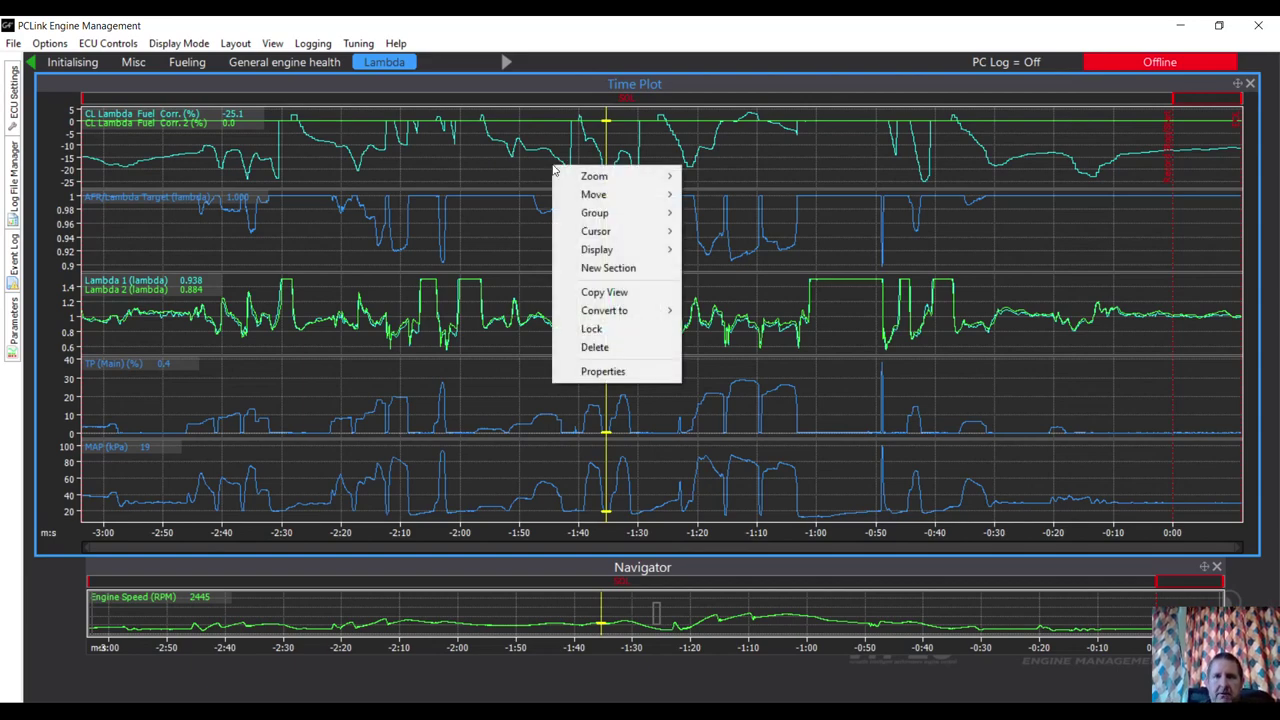
click(603, 371)
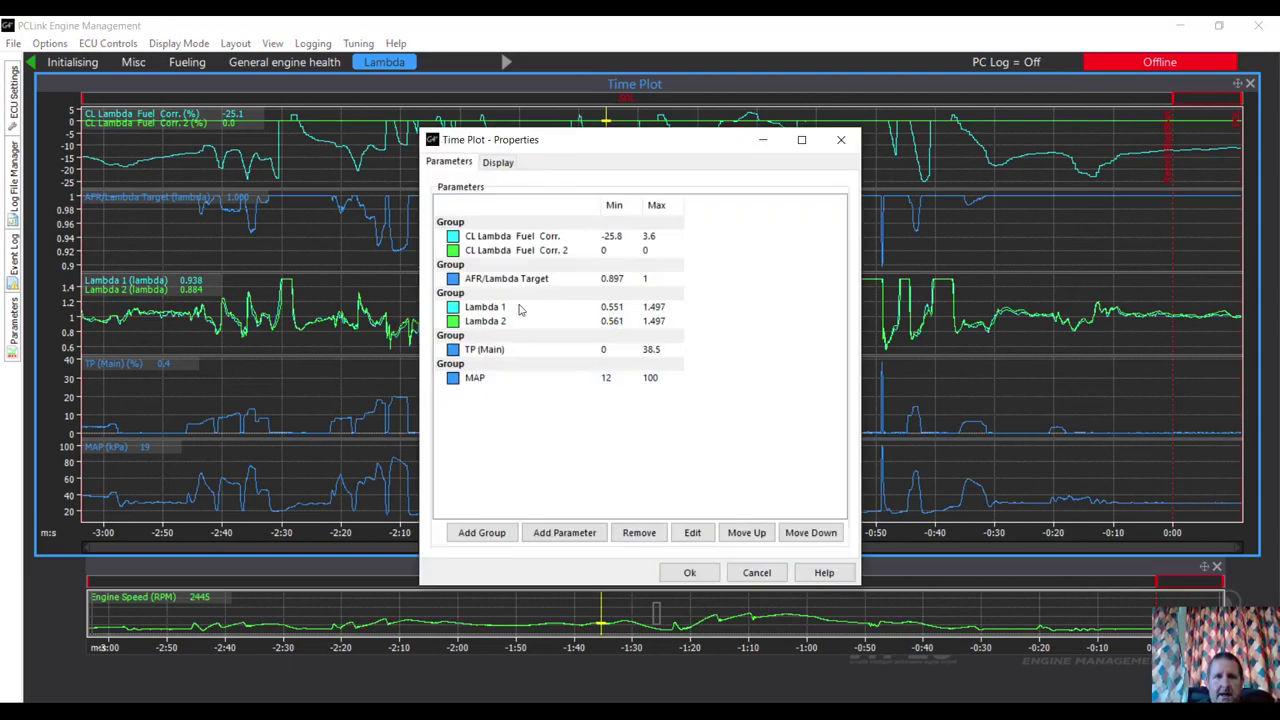
click(463, 255)
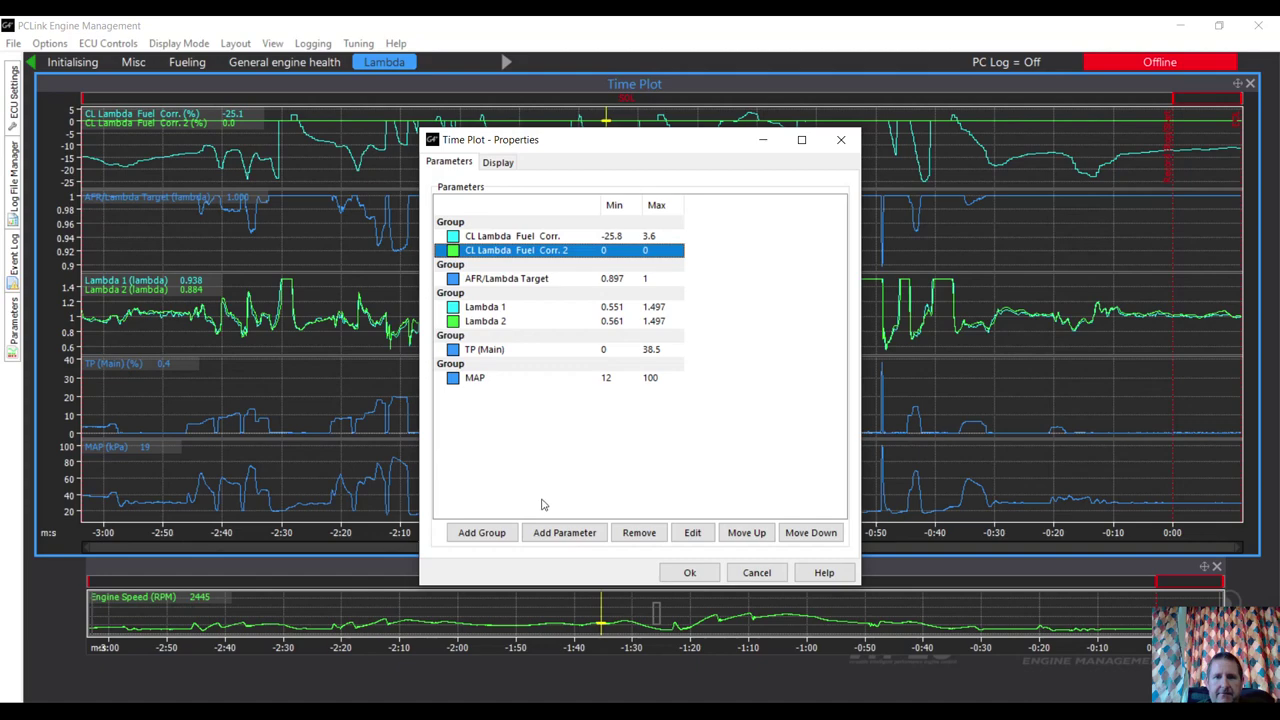
click(630, 534)
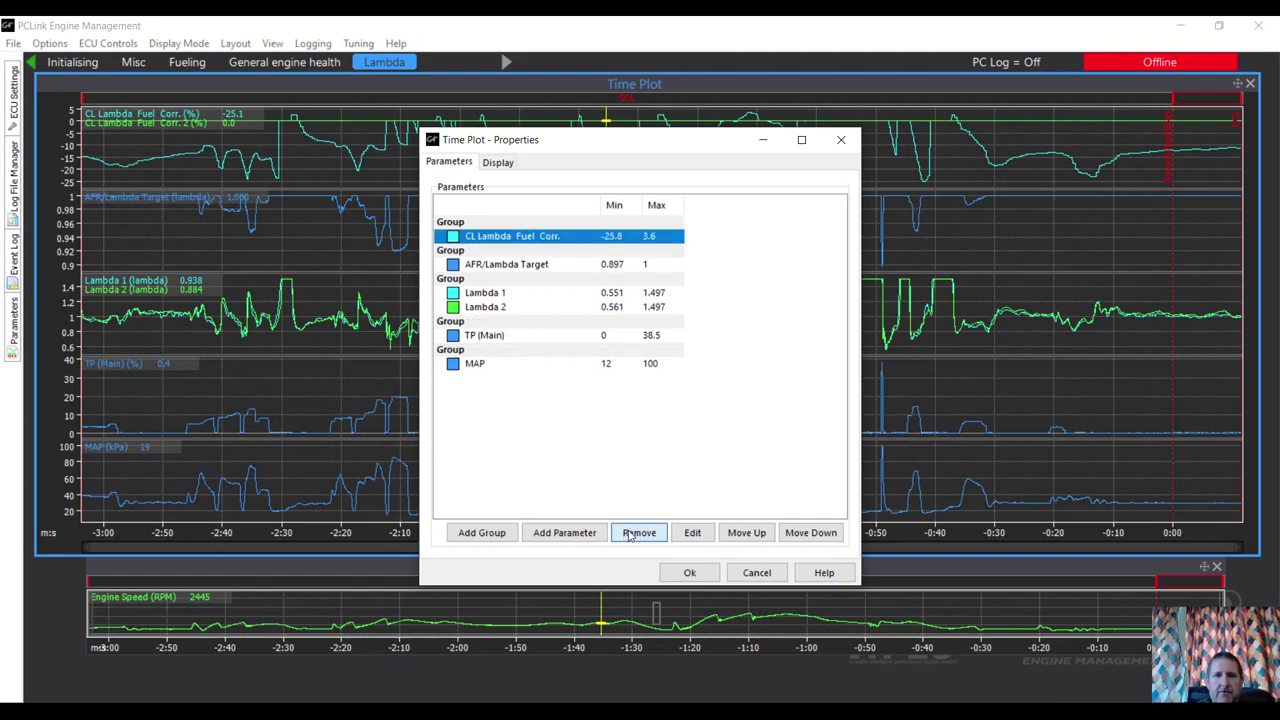
click(686, 573)
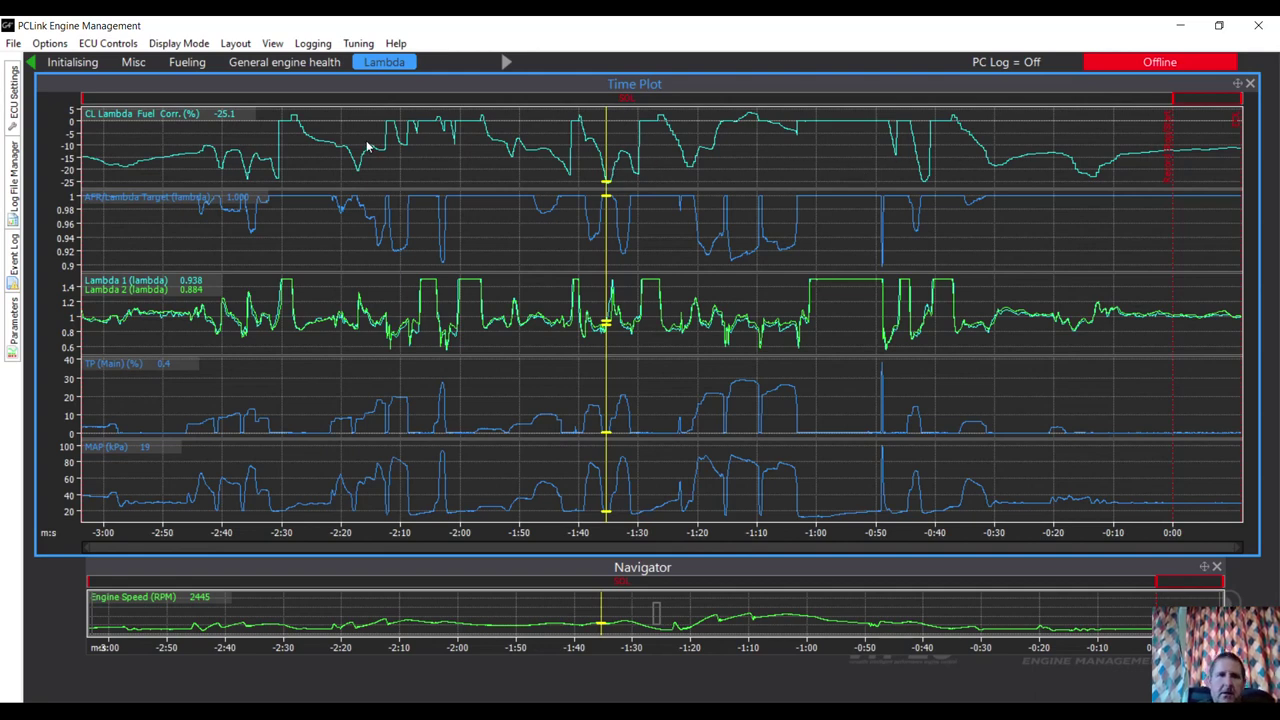
Place the time plot cursor at about -2:27 to read the lambda correction and the other logged values there
click(299, 143)
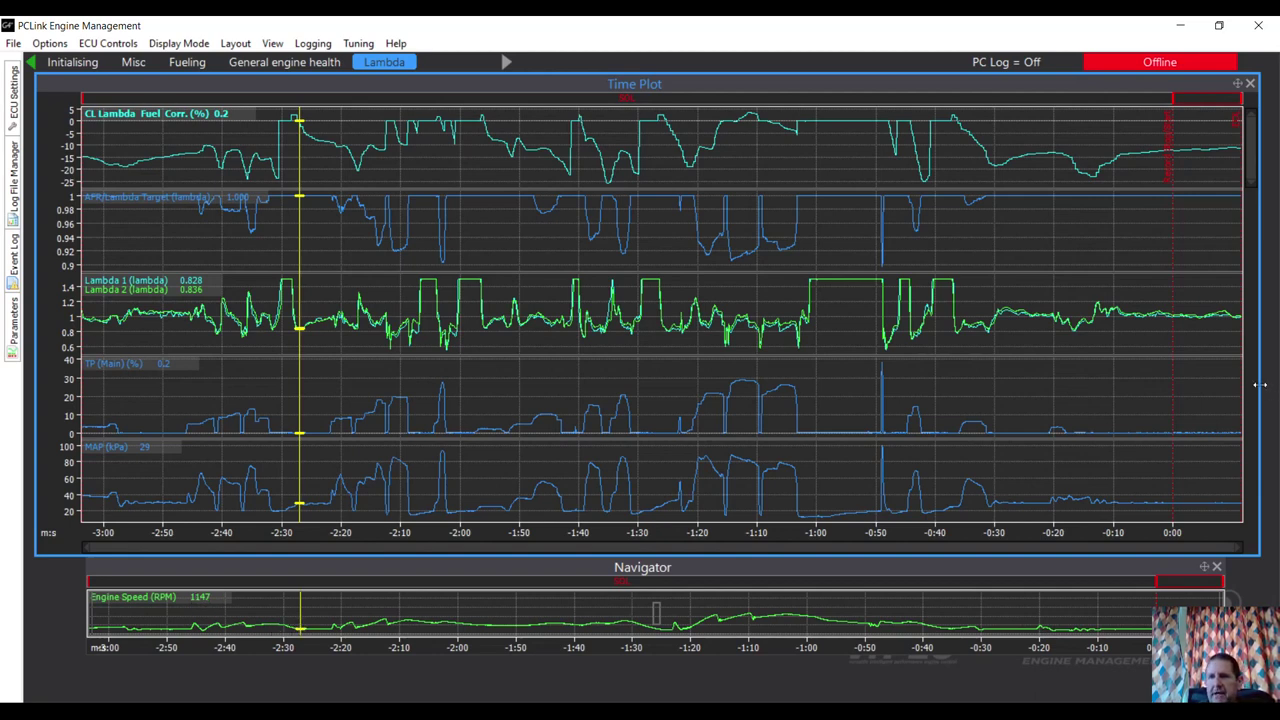
Narrow the Time Plot to free space beside it and insert a Logged Values List on the Lambda page
drag(1260, 384, 1183, 397)
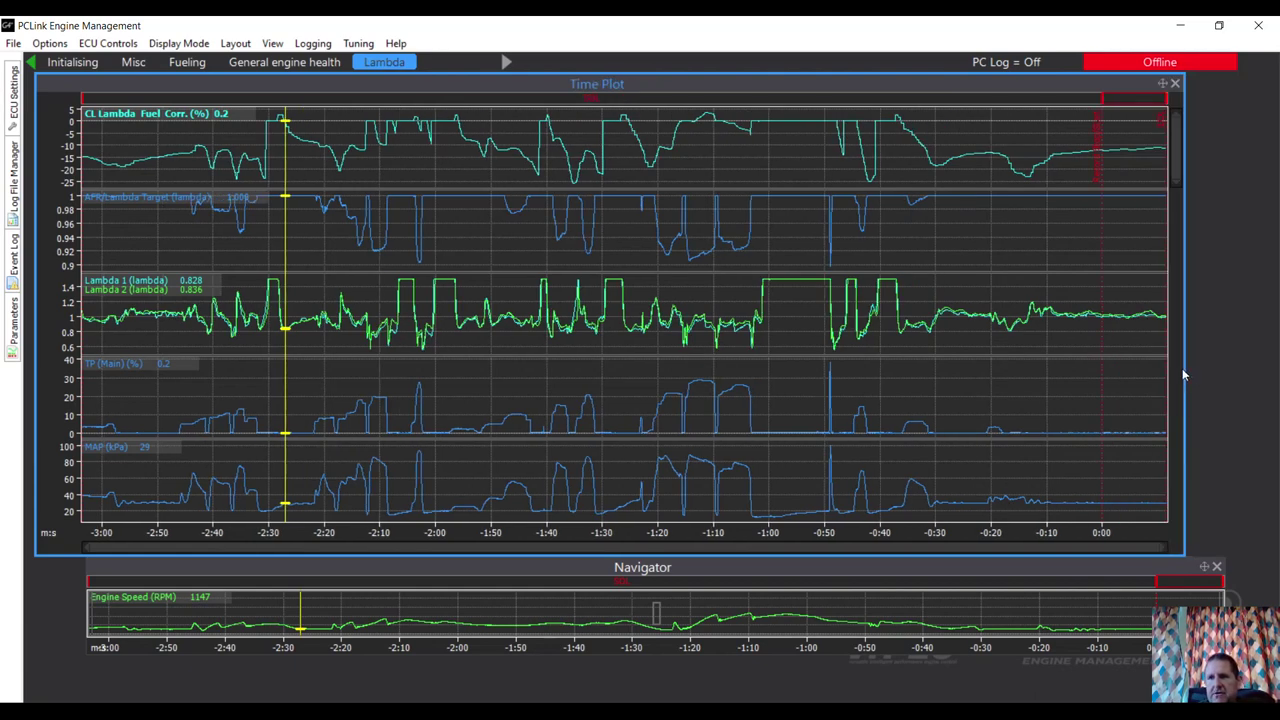
drag(1183, 368, 1101, 375)
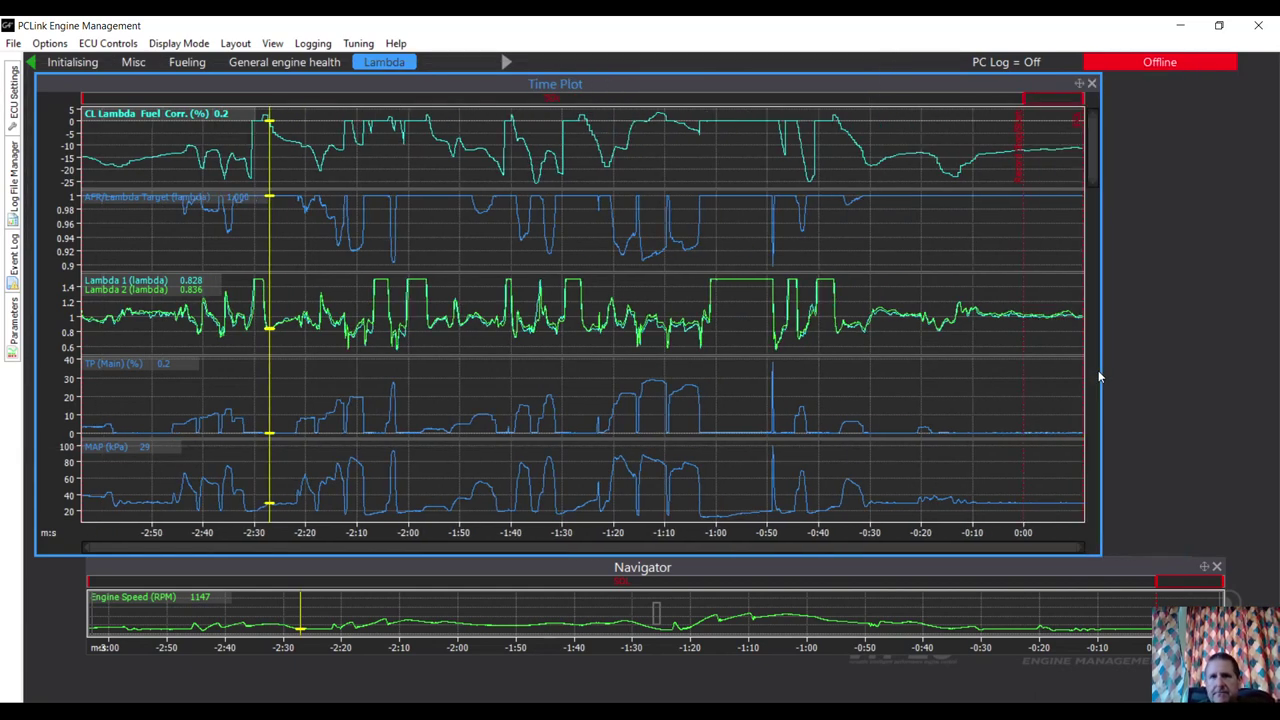
click(314, 45)
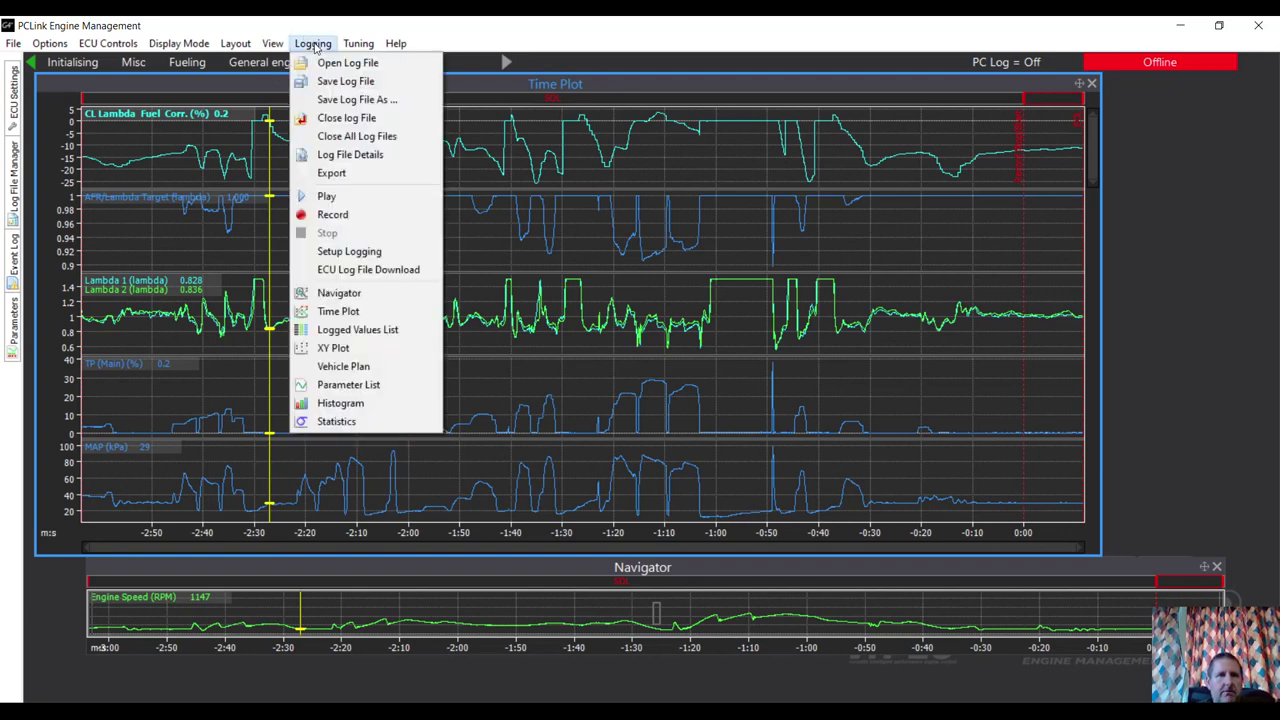
click(349, 330)
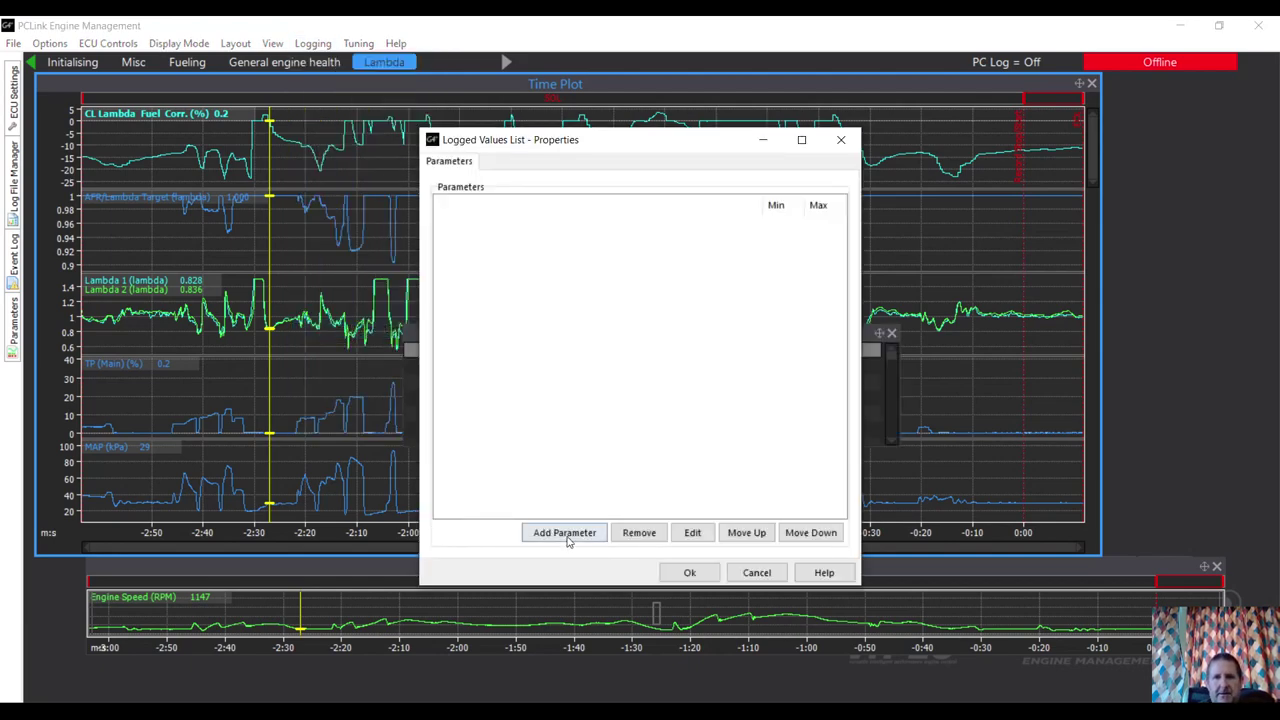
Add the Fuel parameters CL Lambda Fuel Corr. and AFR/Lambda Target to the Logged Values List
click(587, 533)
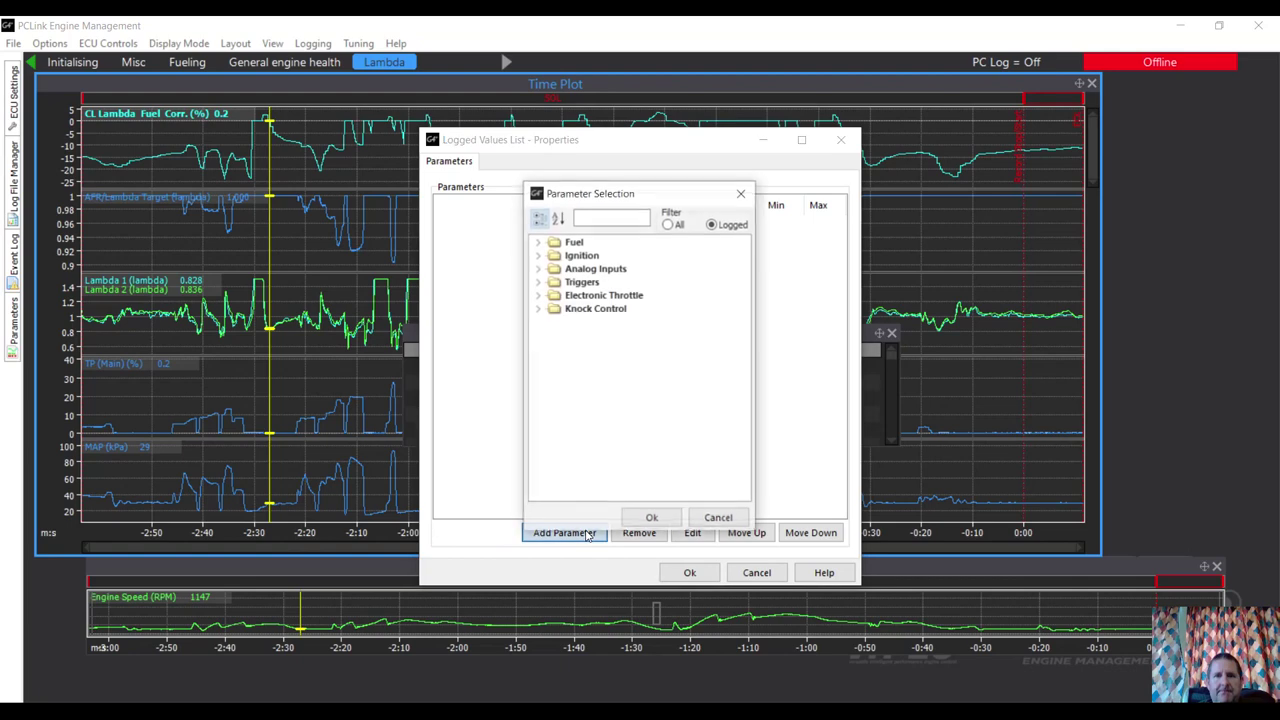
click(539, 243)
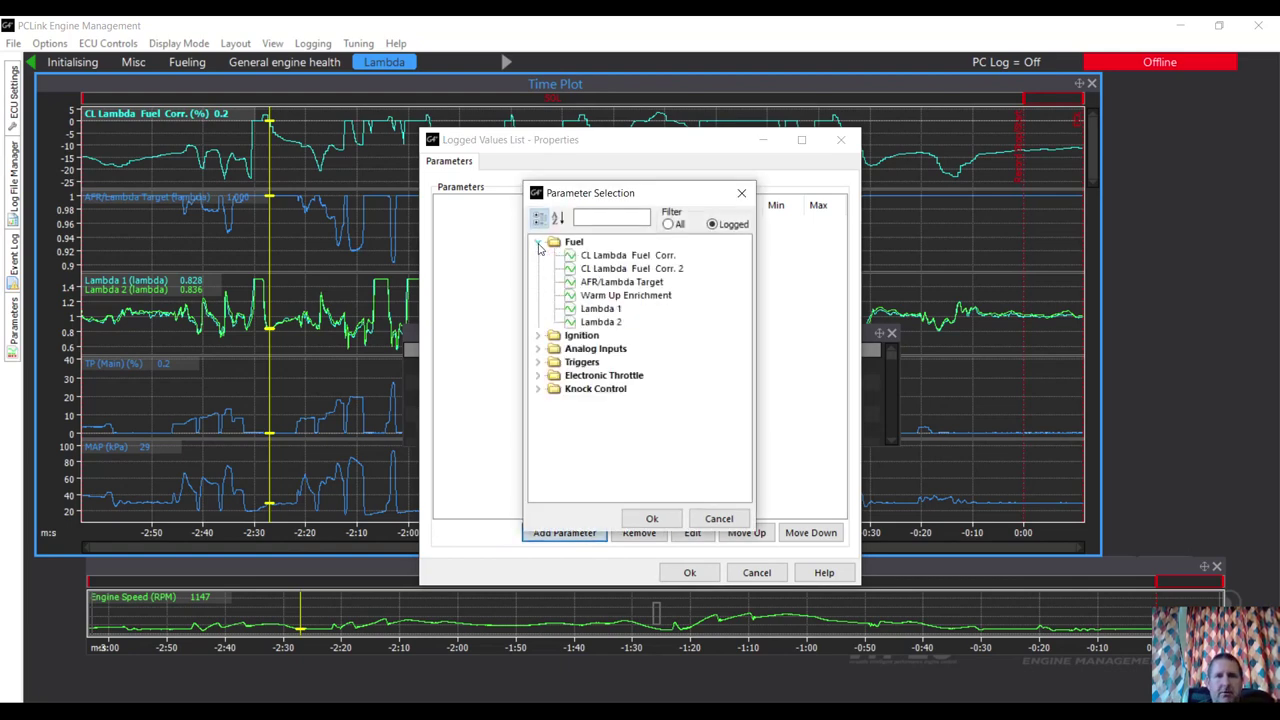
click(602, 257)
click(655, 520)
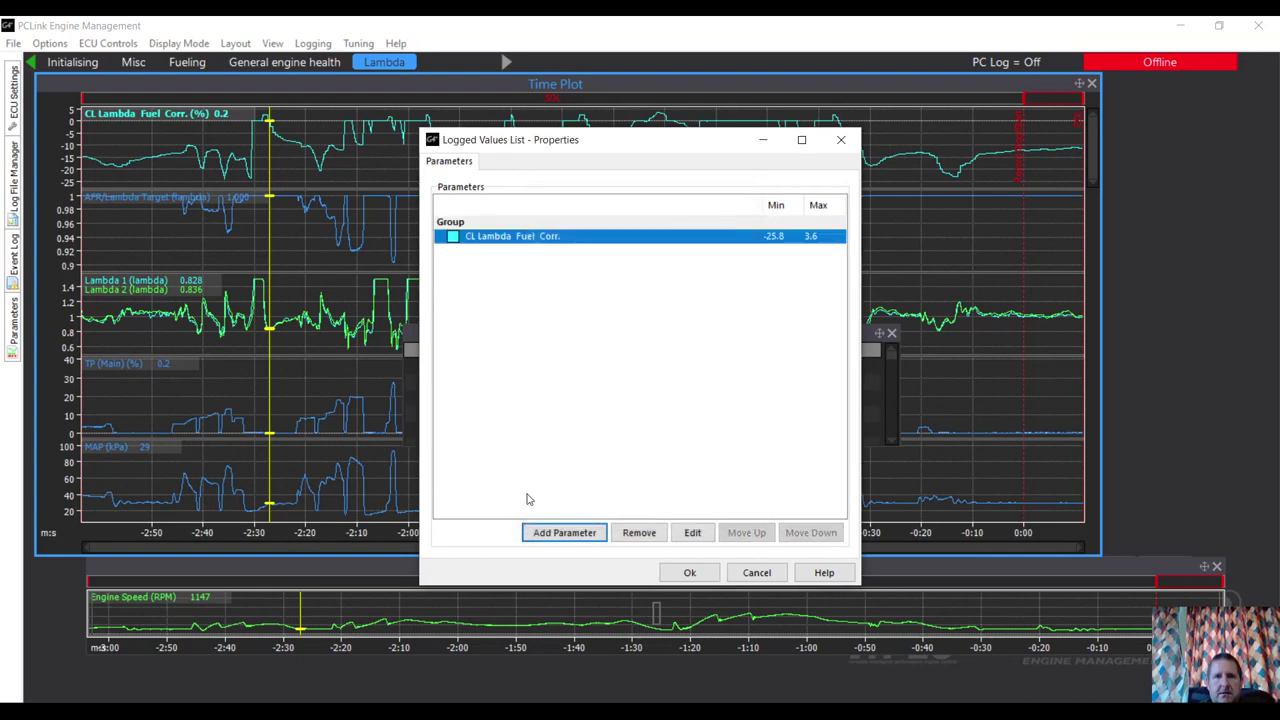
click(560, 533)
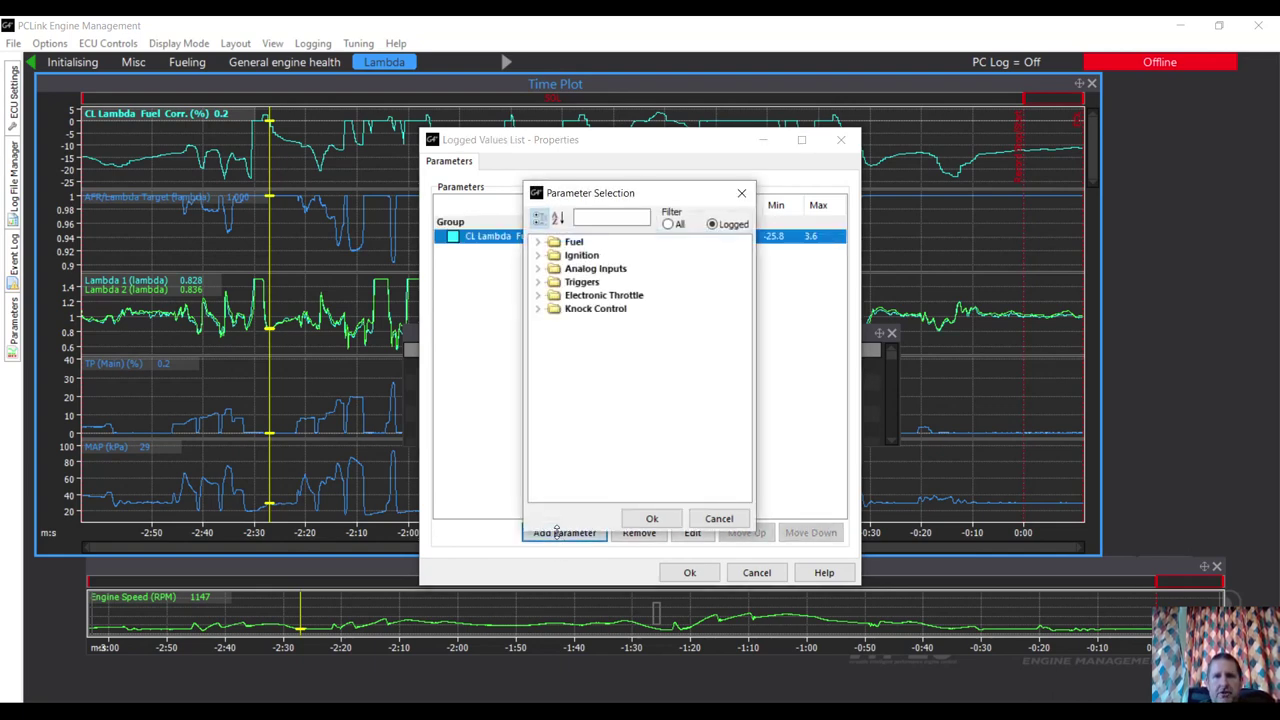
click(540, 243)
click(586, 284)
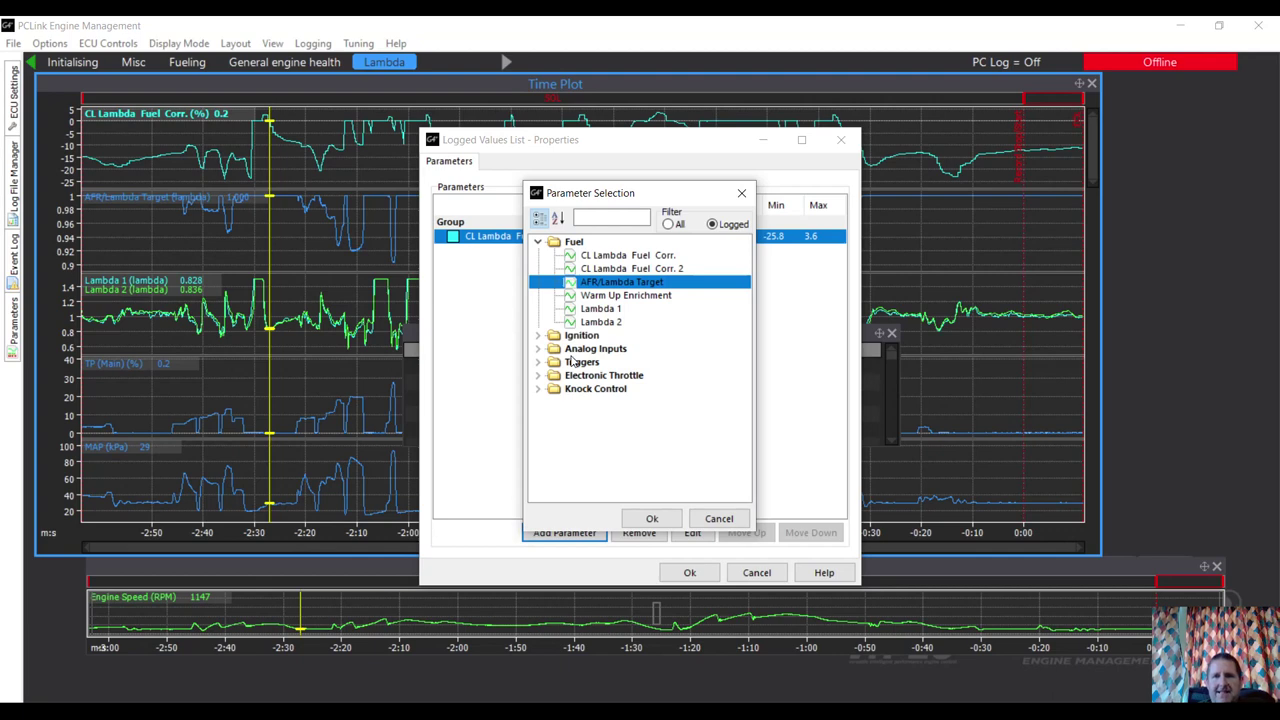
click(640, 522)
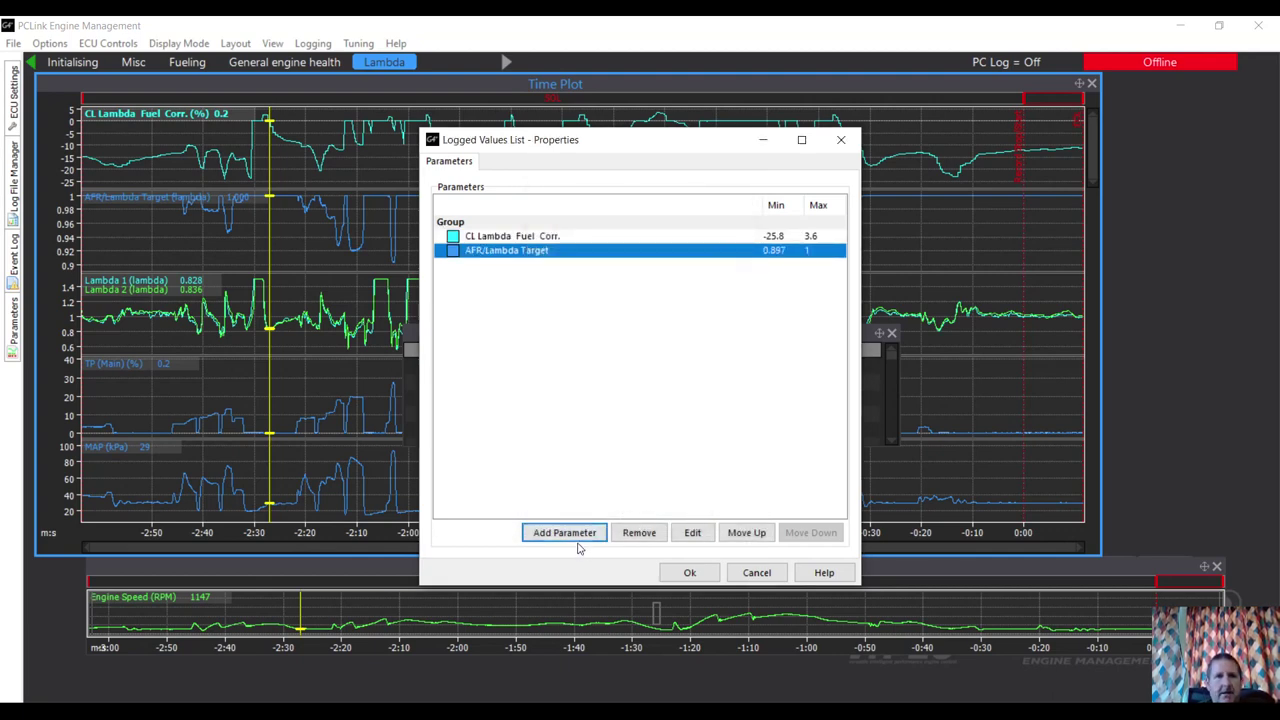
Add the Fuel parameters Lambda 1 and Lambda 2 together to the Logged Values List
click(577, 538)
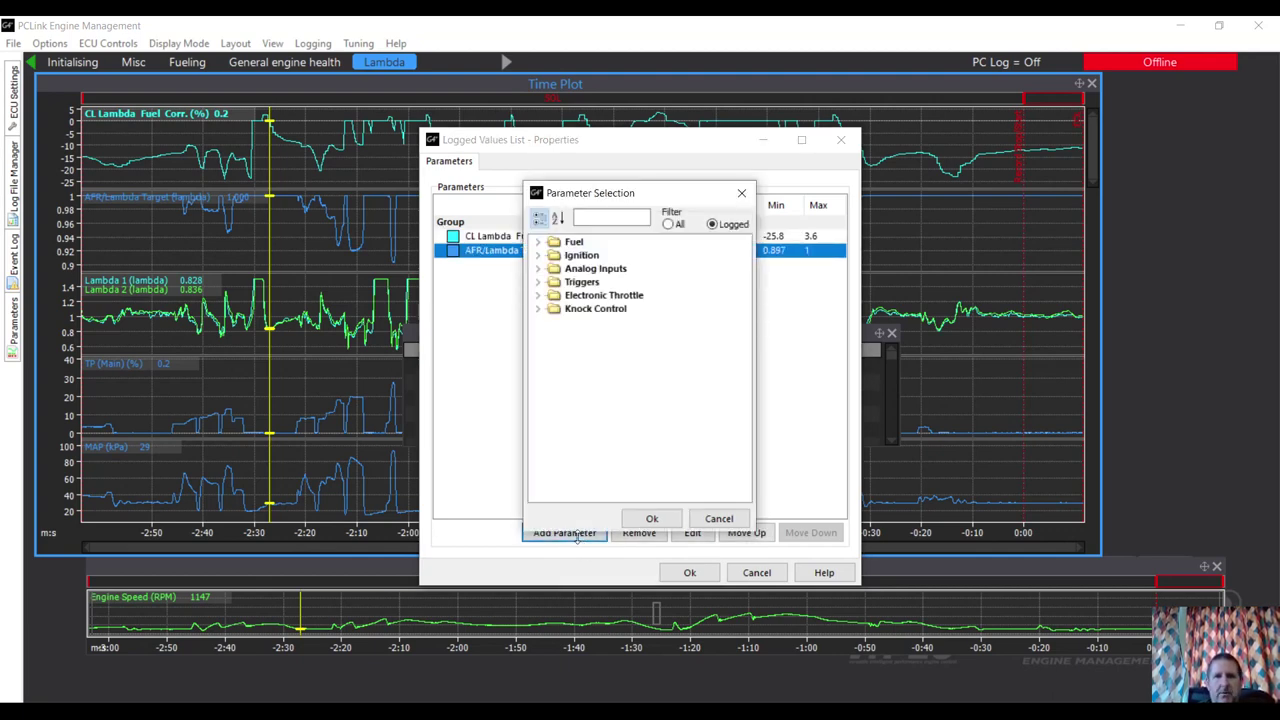
click(539, 243)
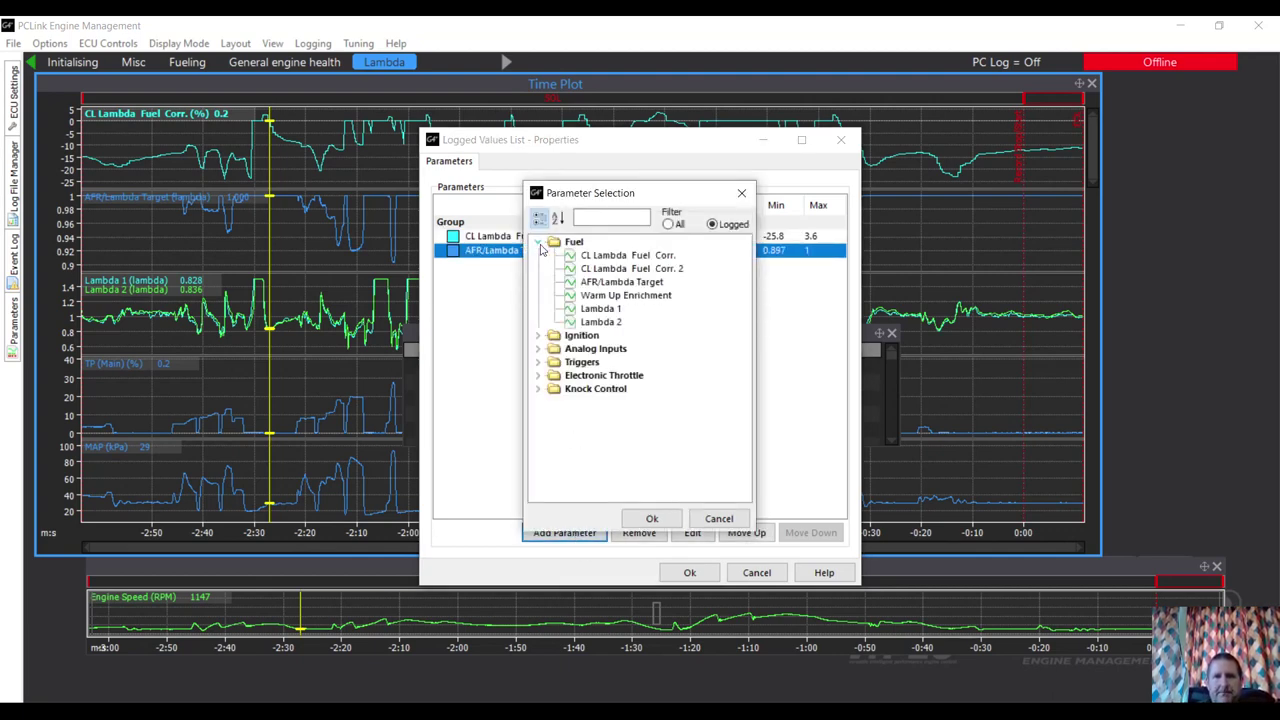
click(588, 309)
shift+click(598, 322)
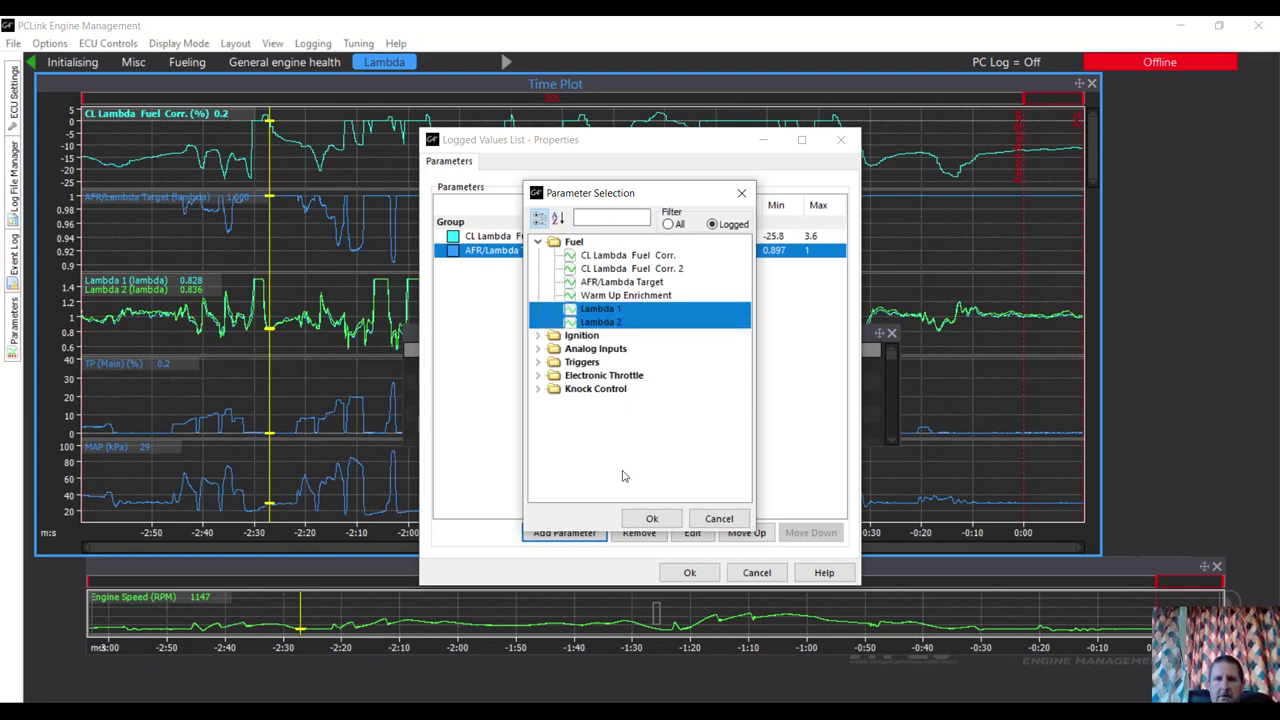
click(651, 518)
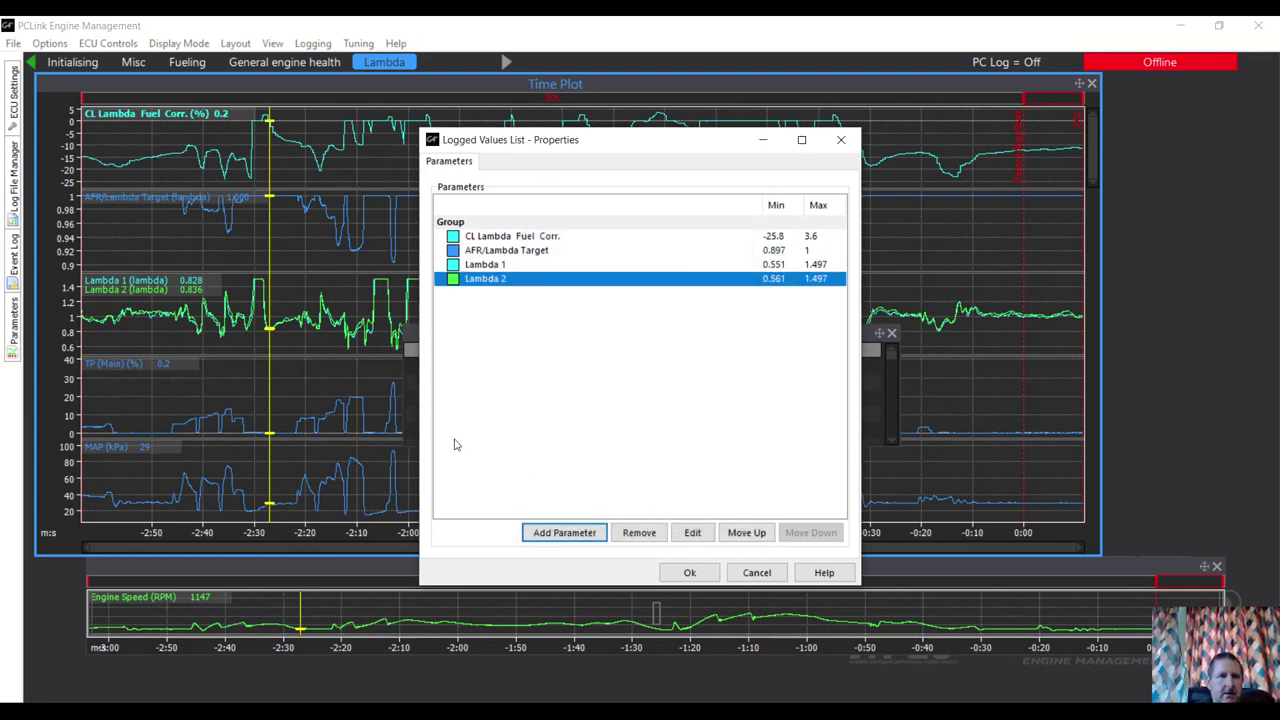
Add the analog inputs TP (Main) and MAP to the Logged Values List and apply its properties
click(541, 533)
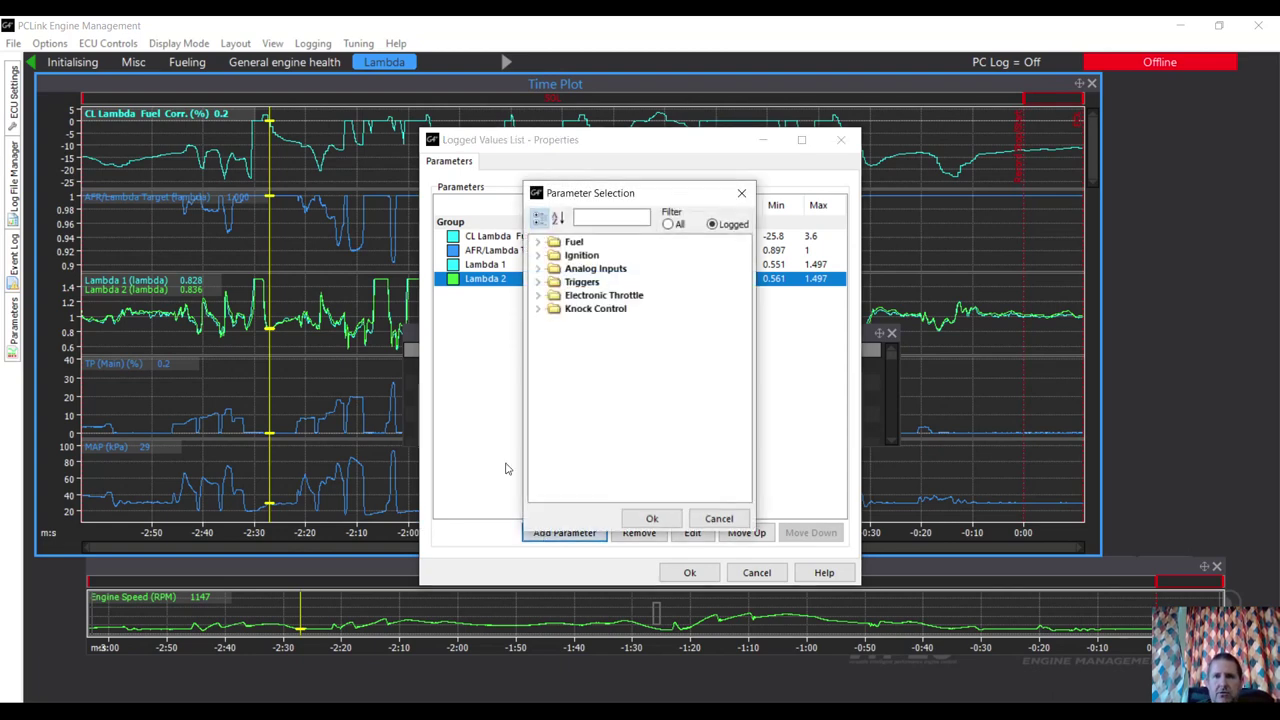
click(539, 269)
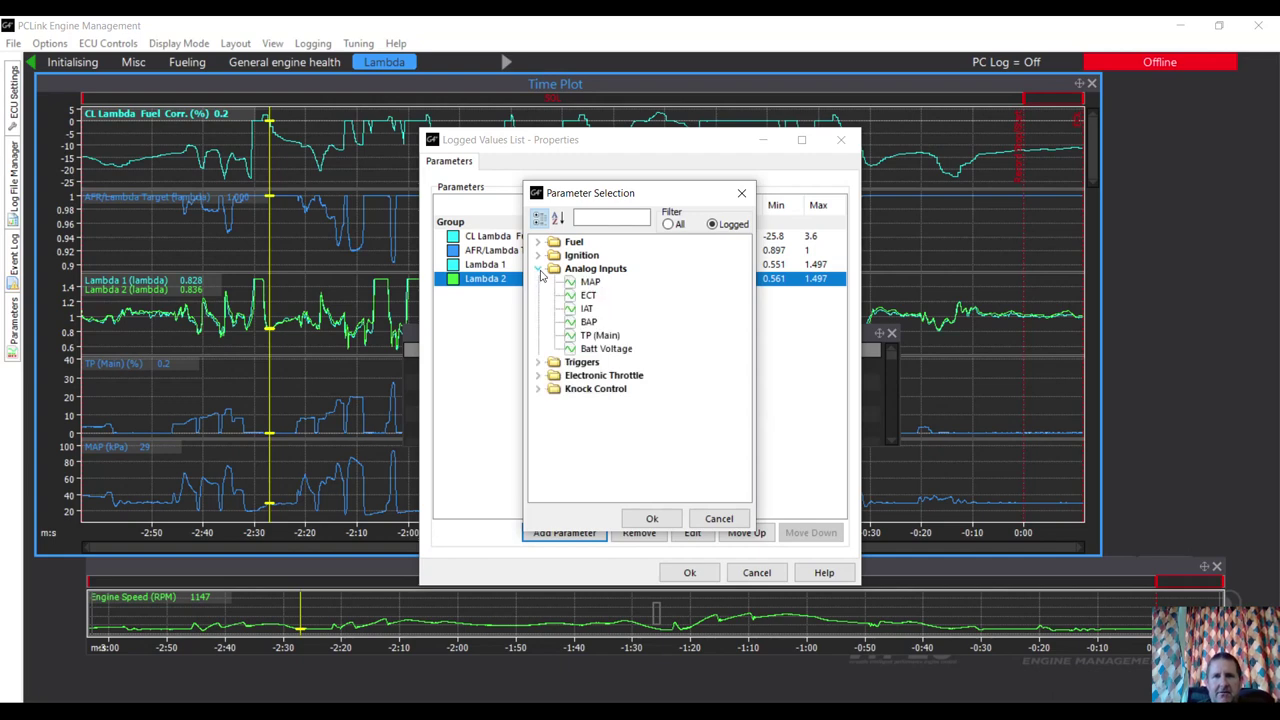
click(588, 337)
click(638, 519)
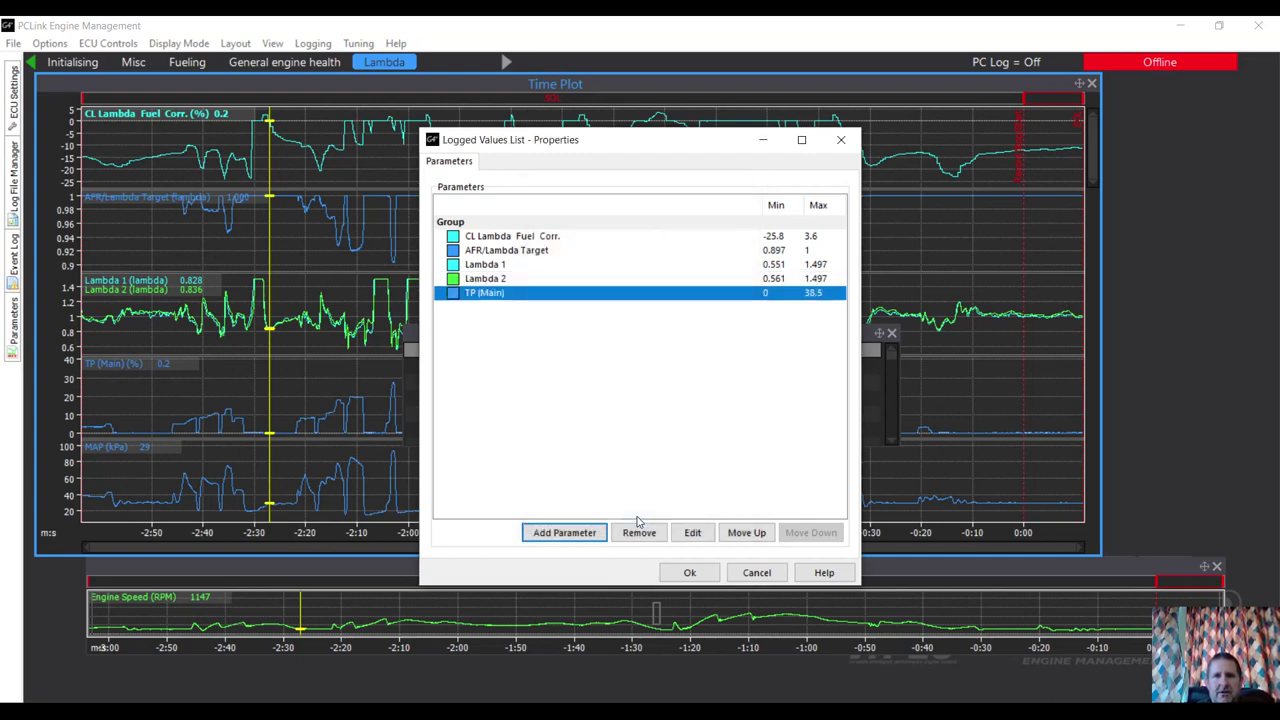
click(545, 534)
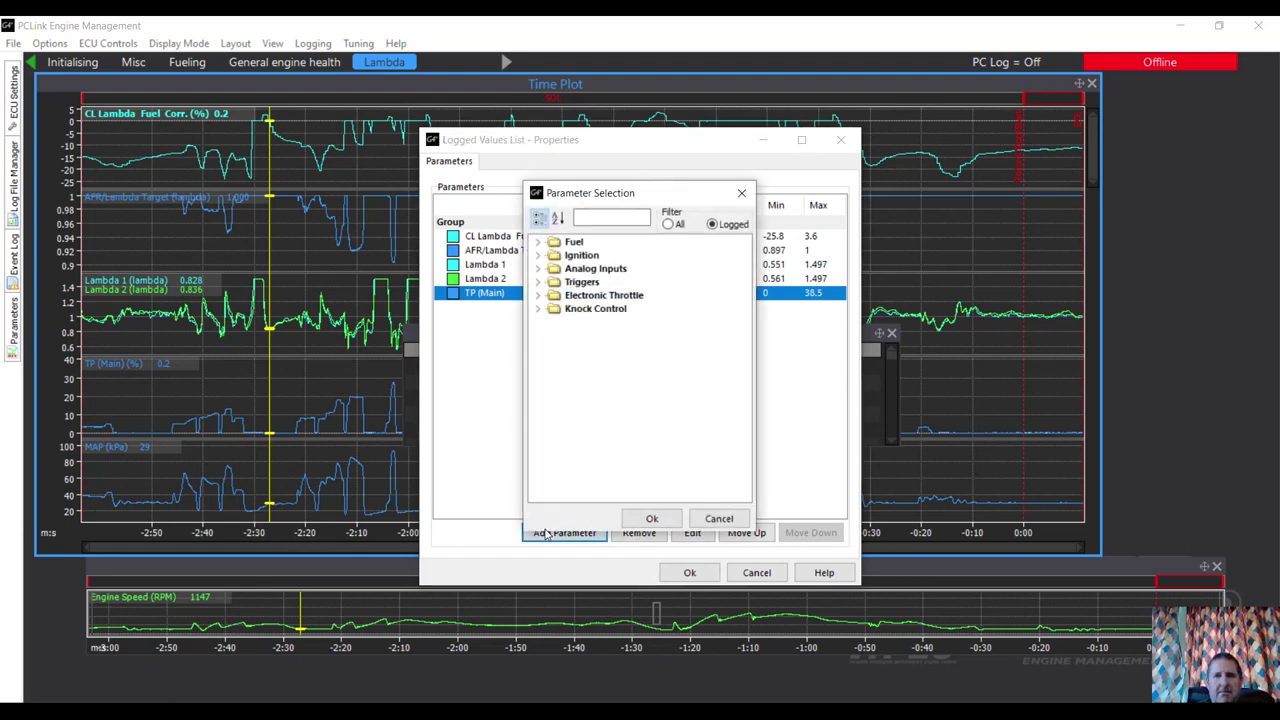
click(539, 269)
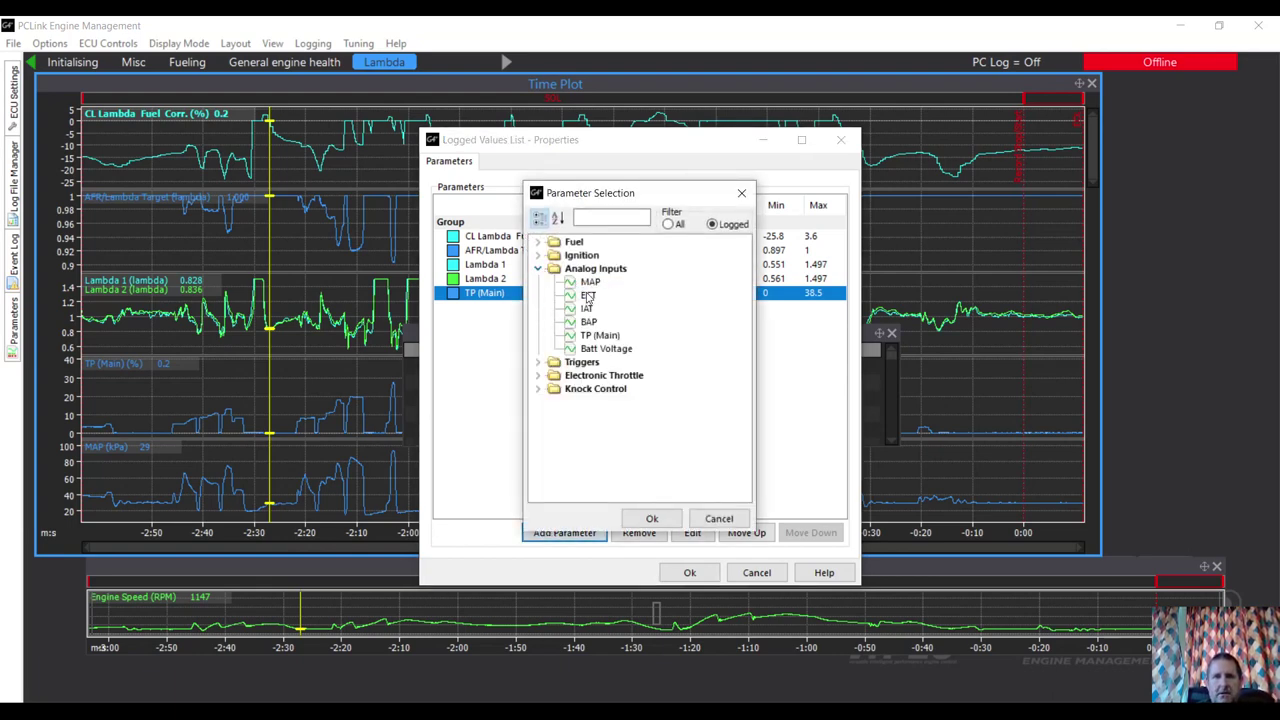
click(570, 283)
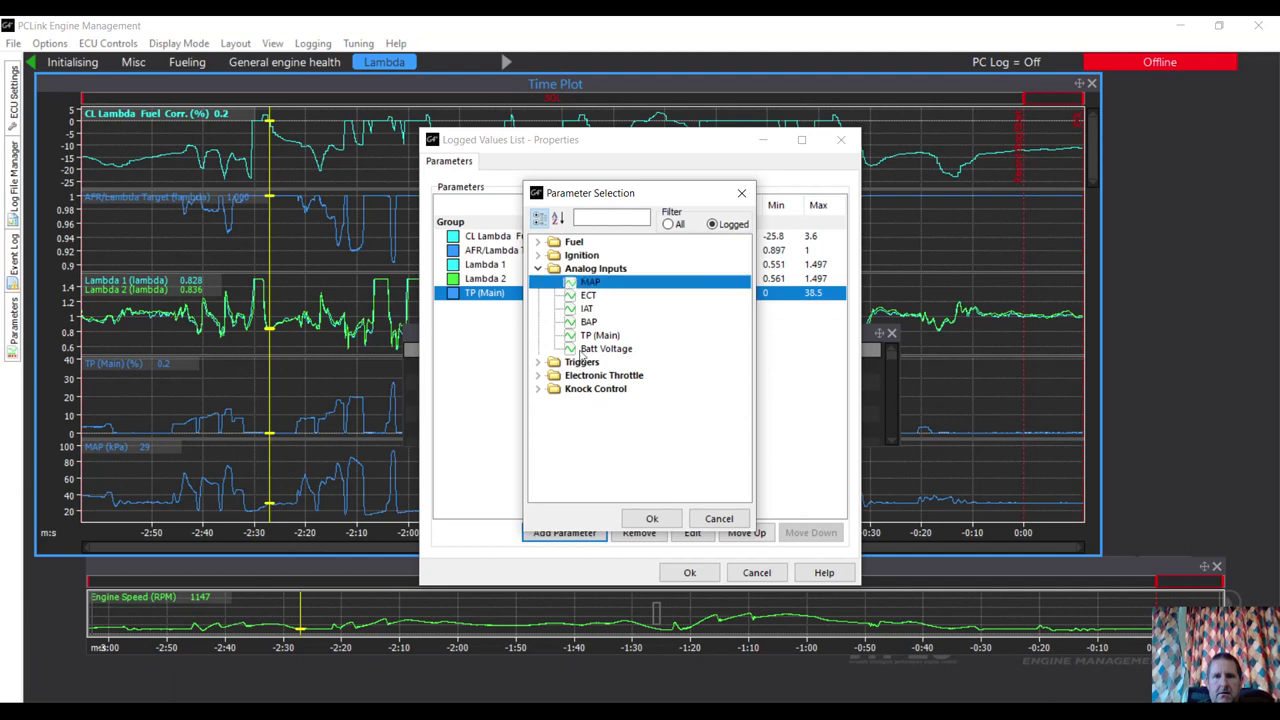
click(638, 518)
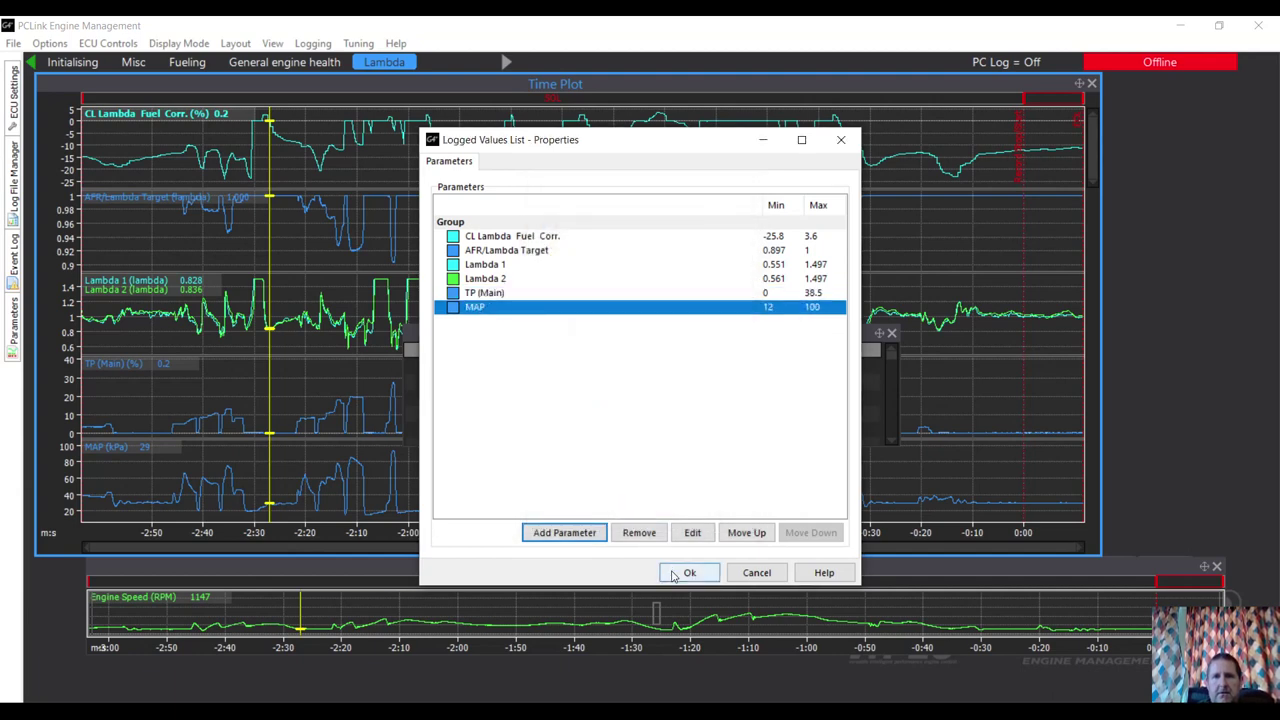
click(689, 573)
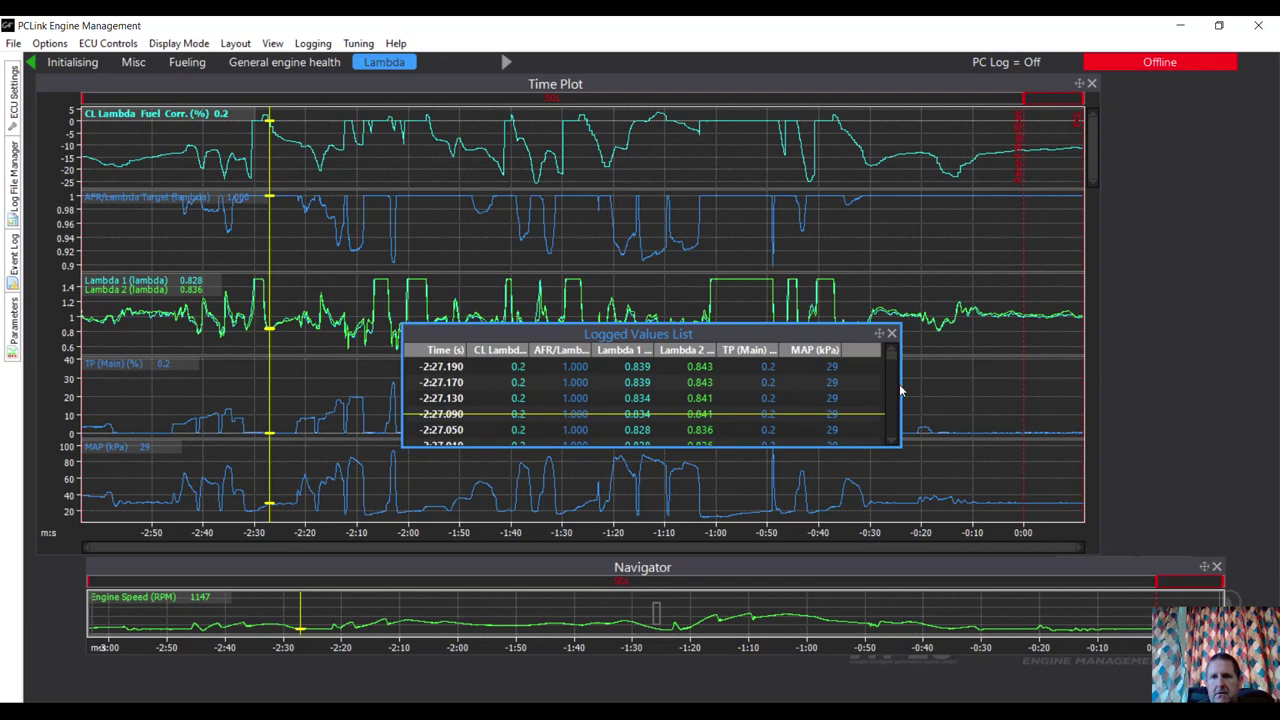
Make the Logged Values List narrower and taller, and move it over to the free space beside the Time Plot
drag(901, 378, 650, 366)
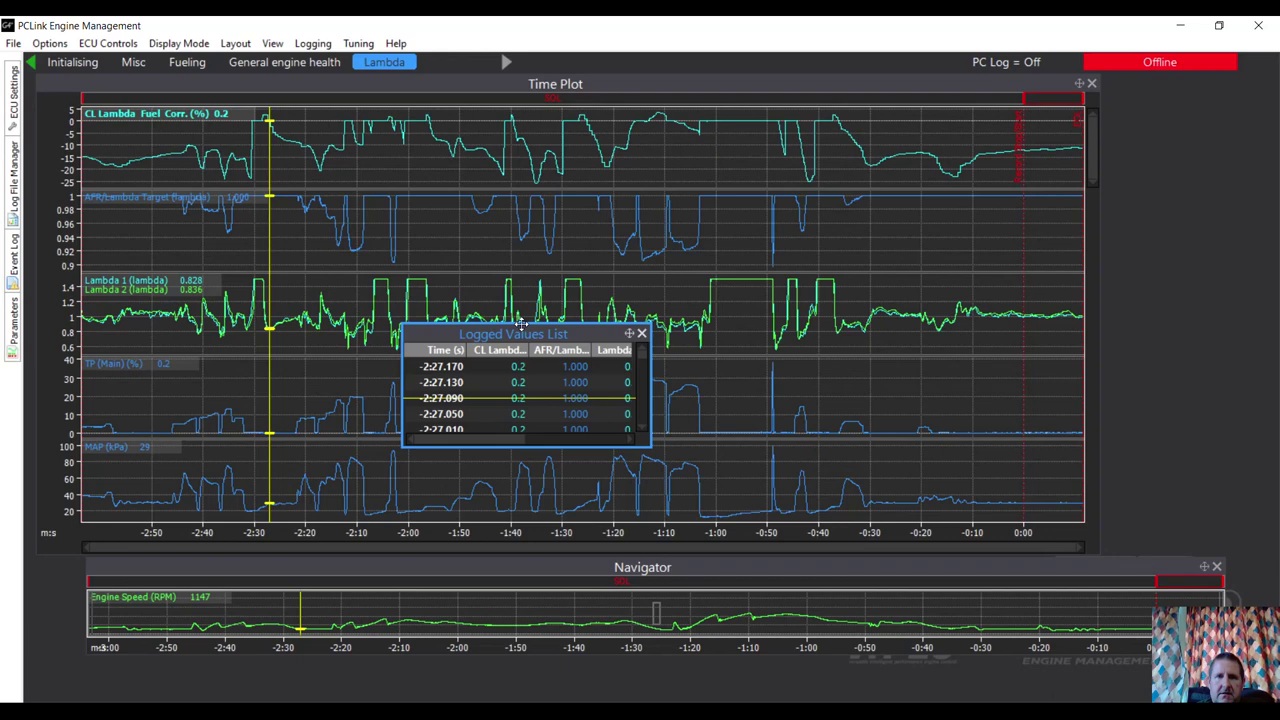
drag(520, 324, 513, 118)
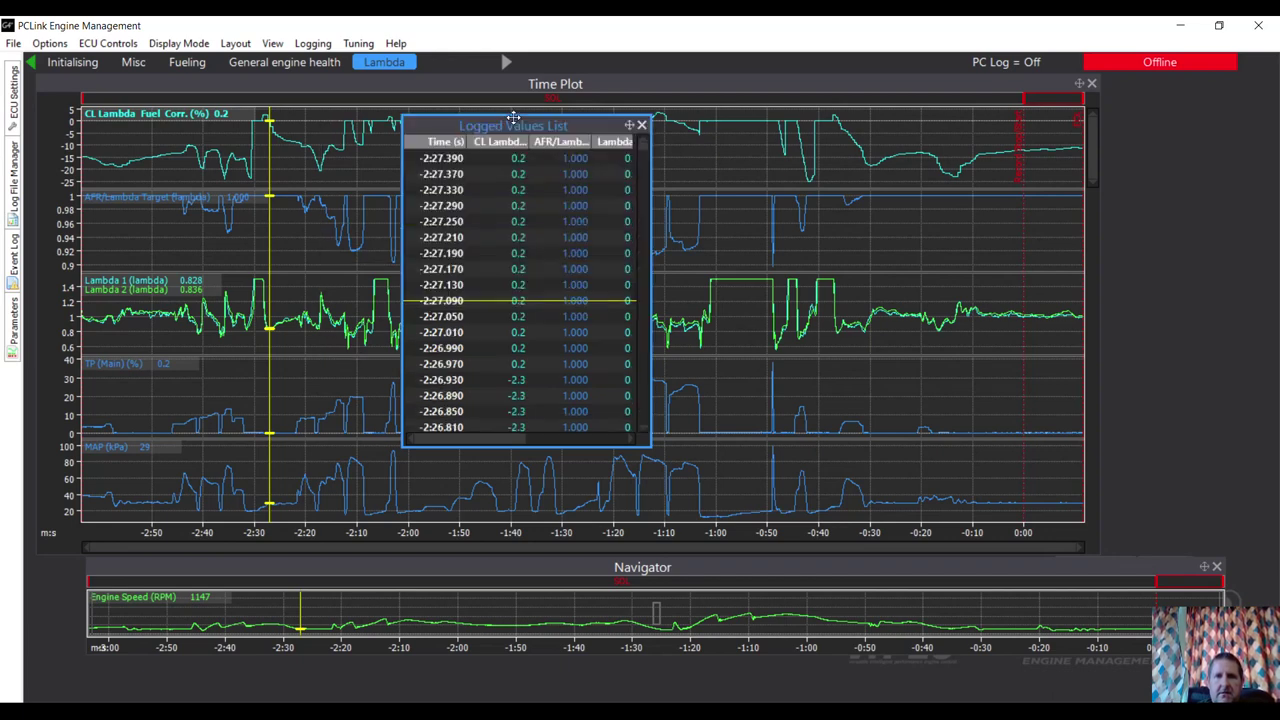
drag(557, 126, 1198, 176)
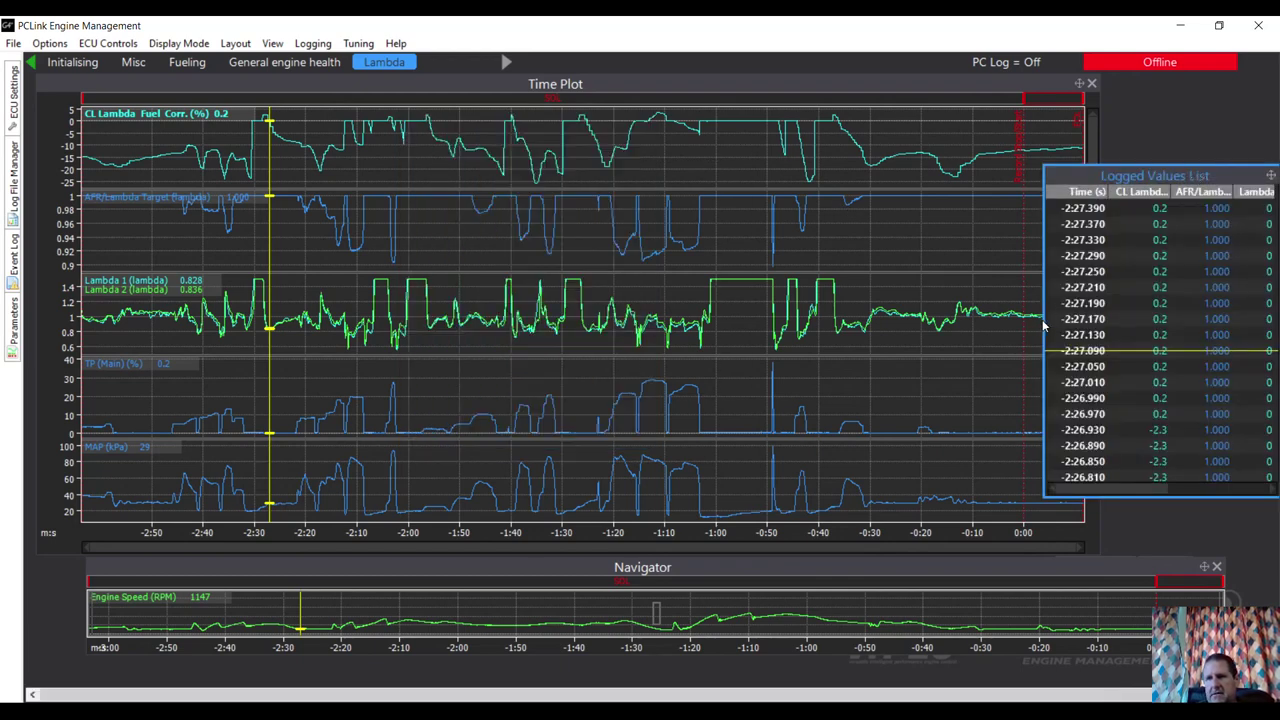
drag(1042, 320, 1103, 316)
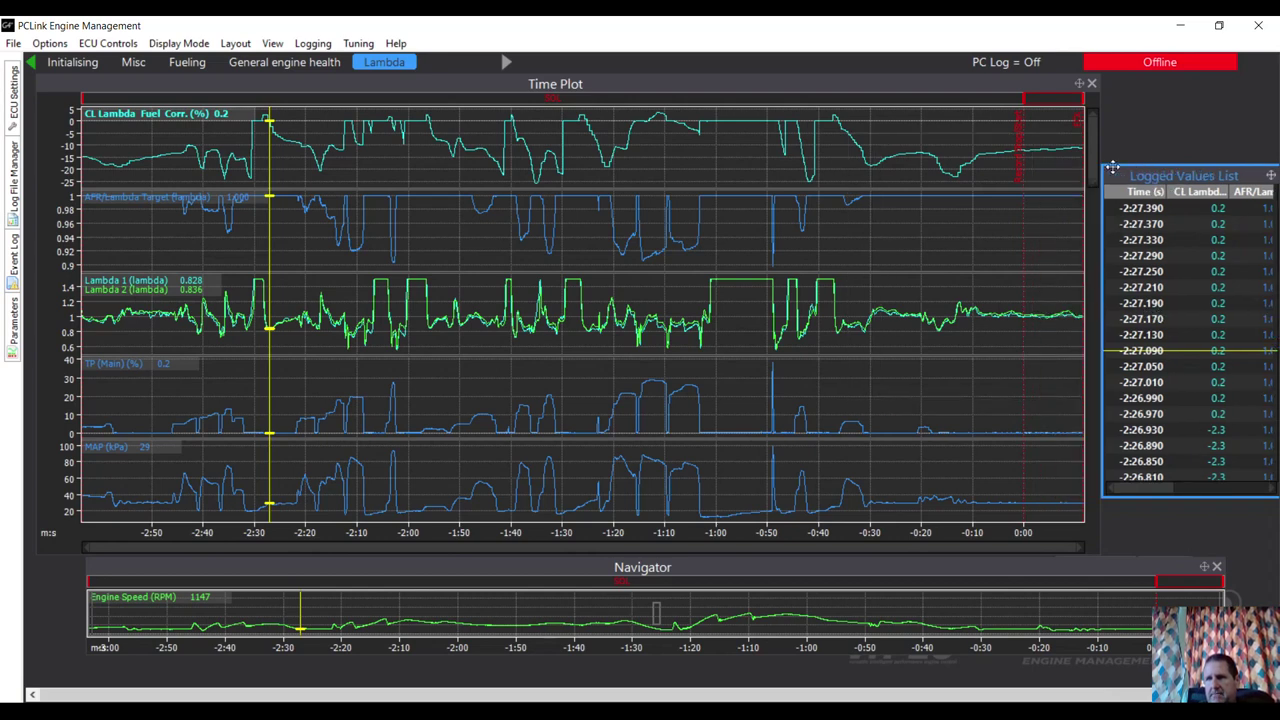
drag(1157, 172, 1106, 172)
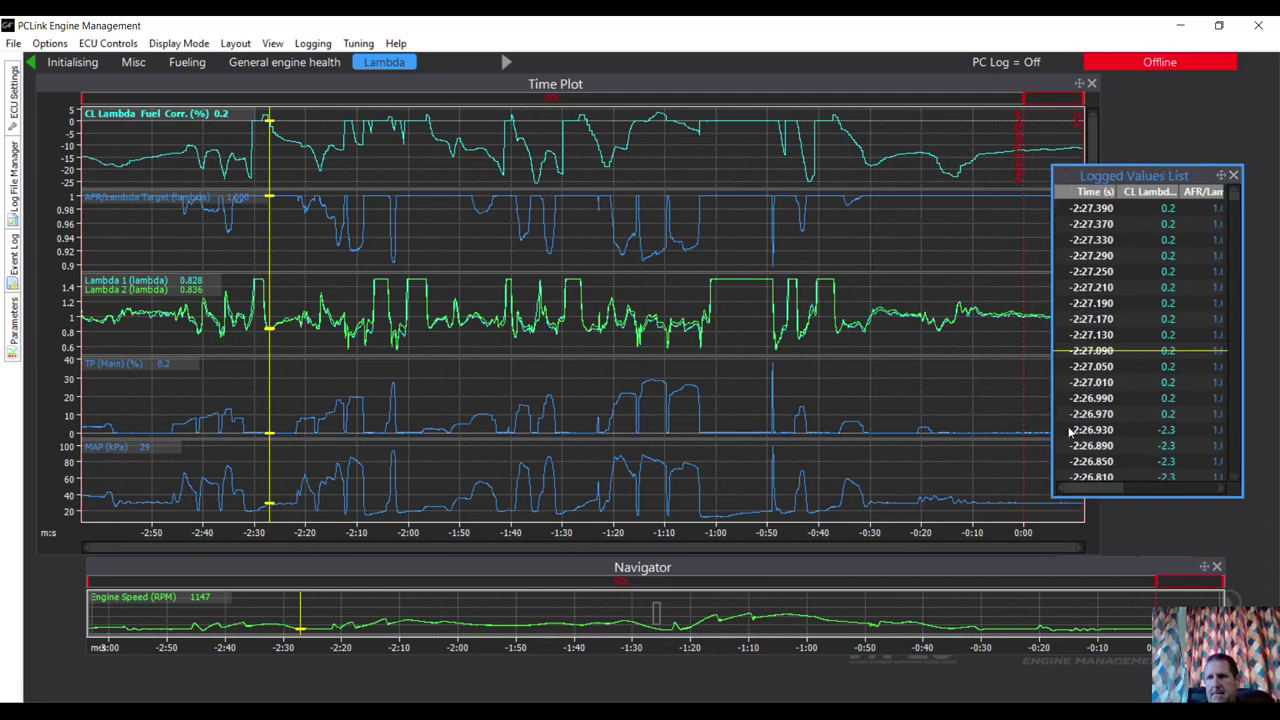
Reduce the Logged Values List's height and widen it over the Time Plot to show all parameter columns through MAP
drag(1123, 165, 1138, 368)
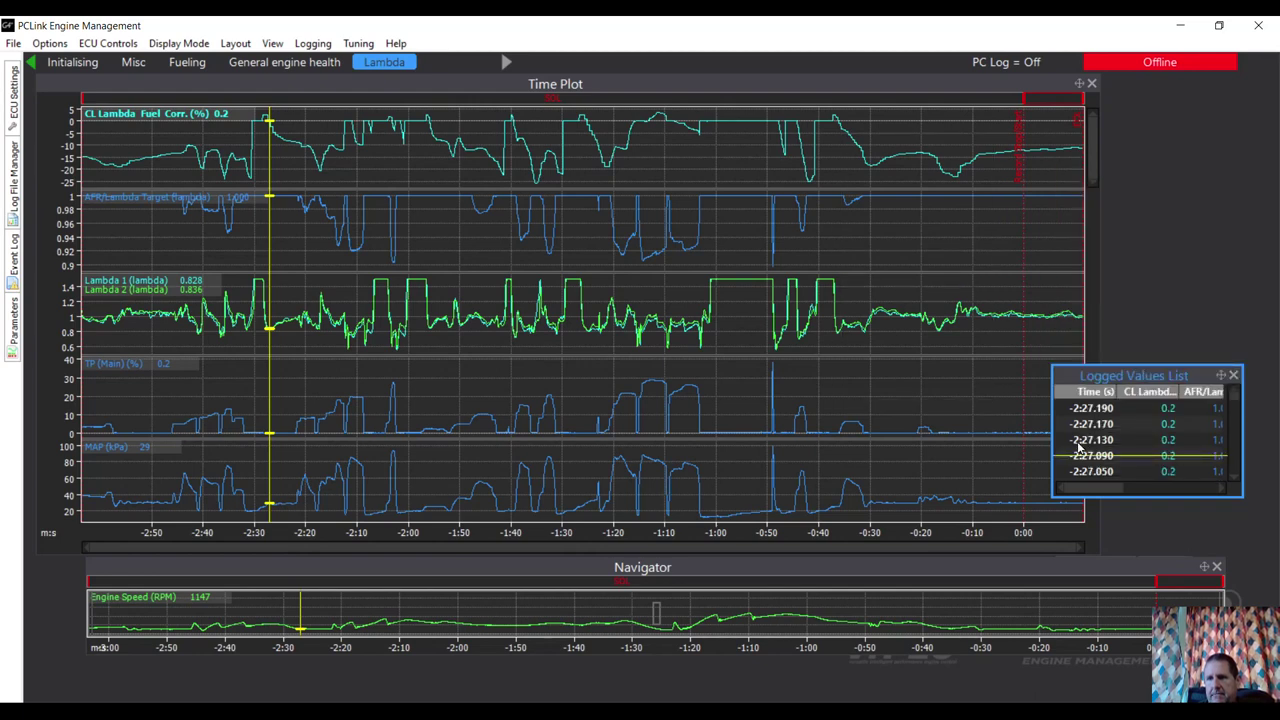
drag(1050, 449, 896, 468)
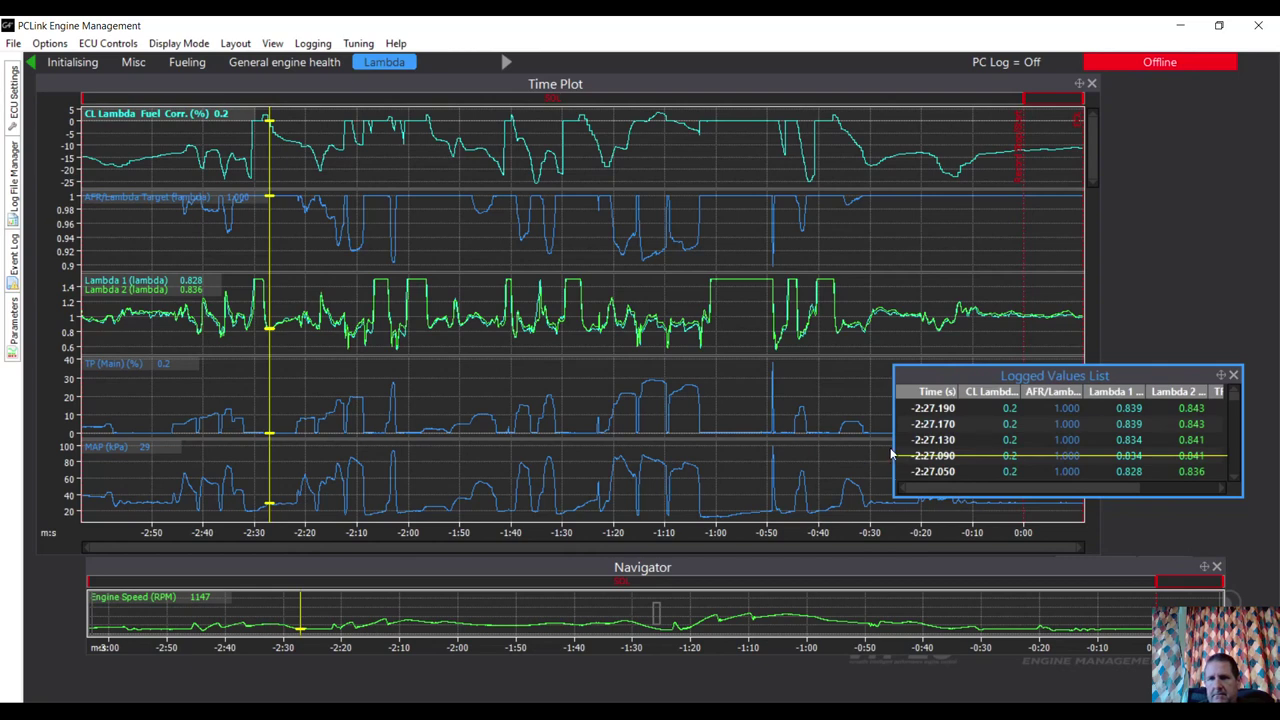
drag(894, 444, 757, 473)
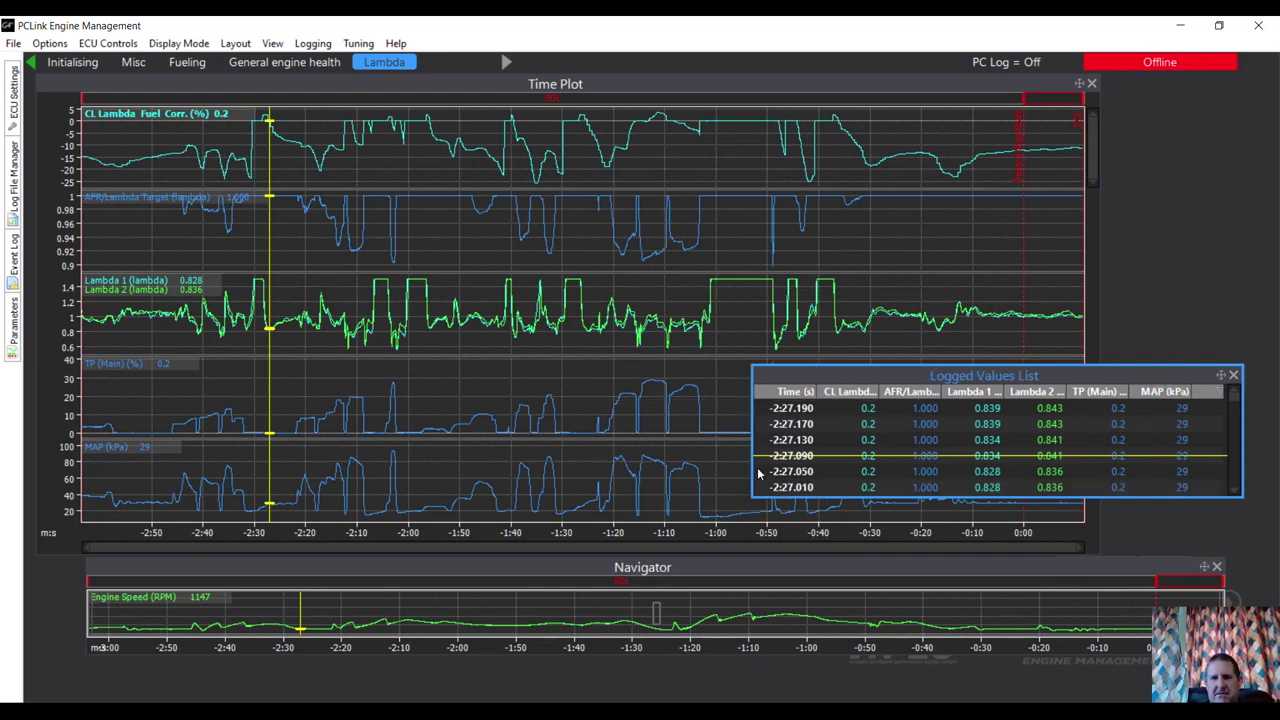
drag(751, 460, 722, 466)
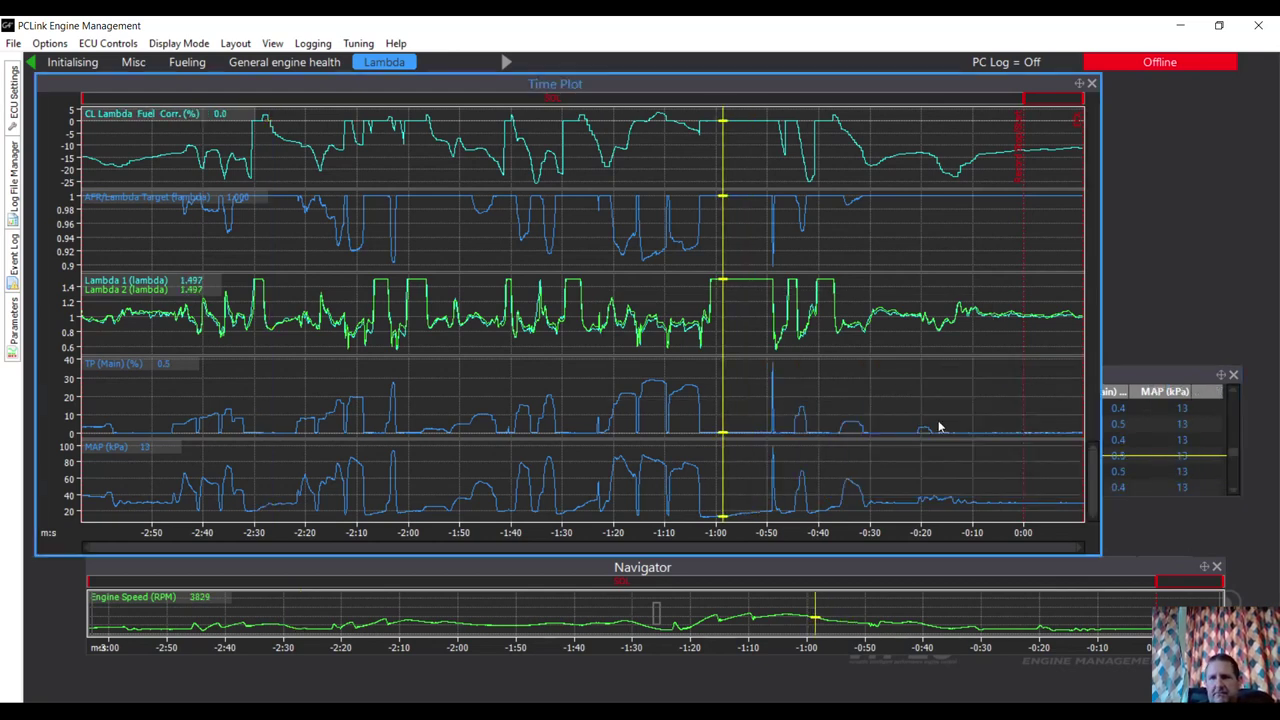
Bring the Logged Values List back in front of the Time Plot, widen it, and reposition it over the Time Plot's lower corner and the Navigator
click(1135, 436)
drag(751, 441, 694, 452)
drag(875, 370, 891, 533)
drag(893, 528, 893, 512)
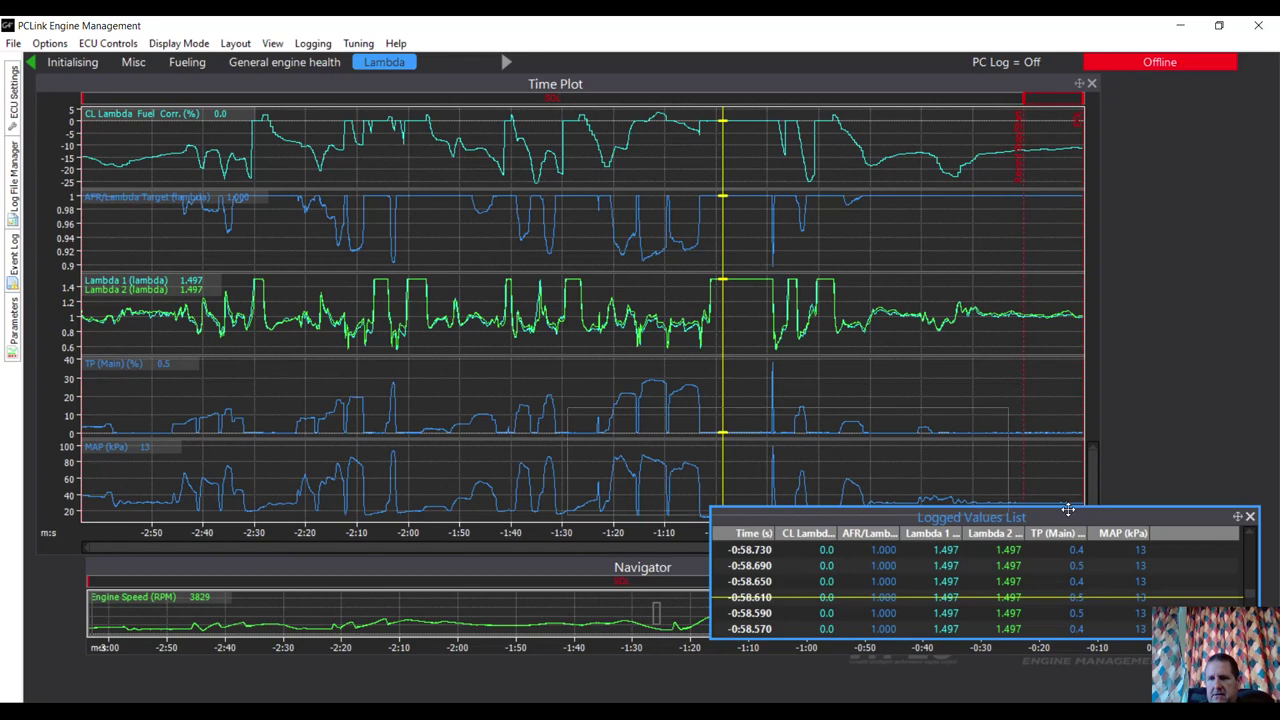
drag(1068, 509, 1060, 459)
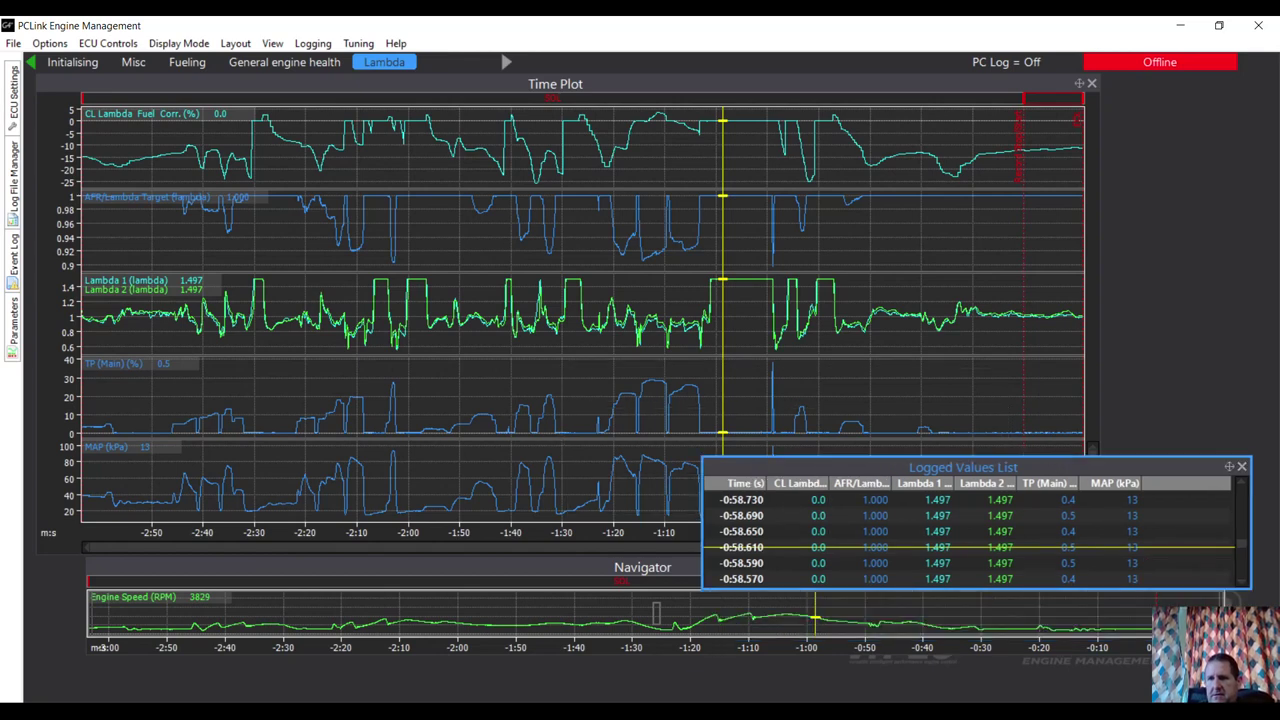
right_click(1143, 605)
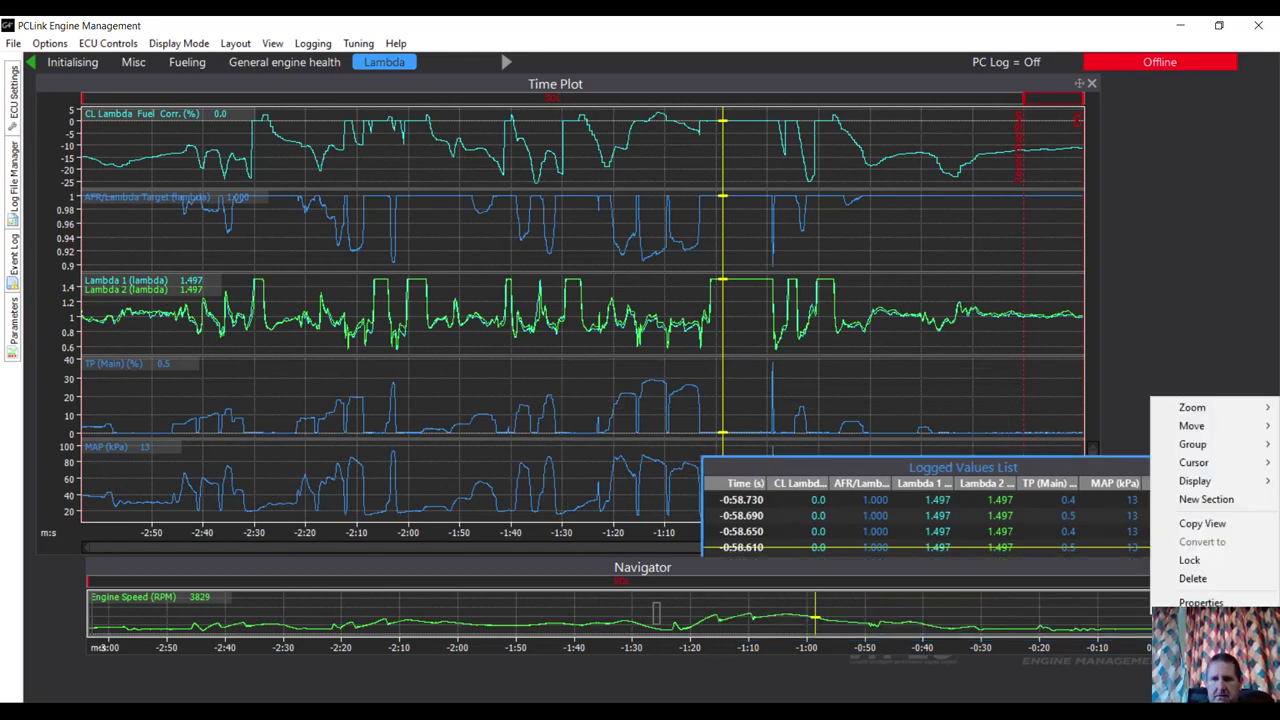
click(853, 626)
right_click(1150, 602)
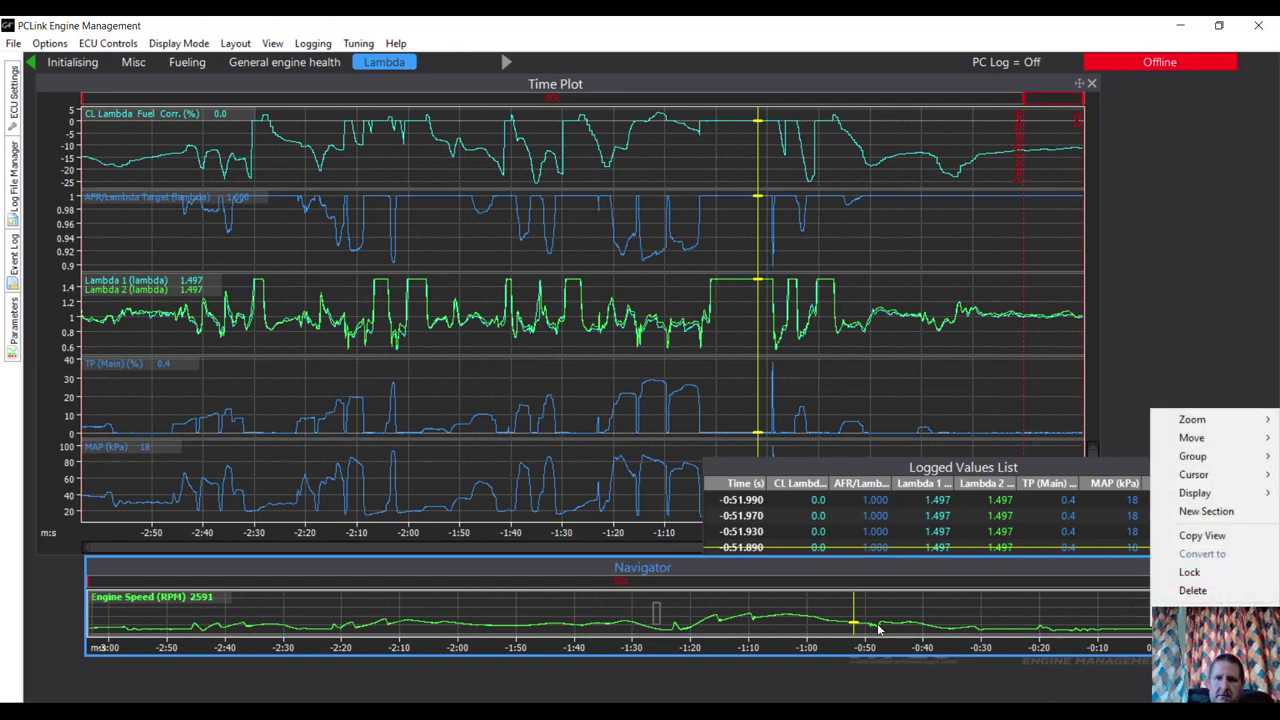
key(Escape)
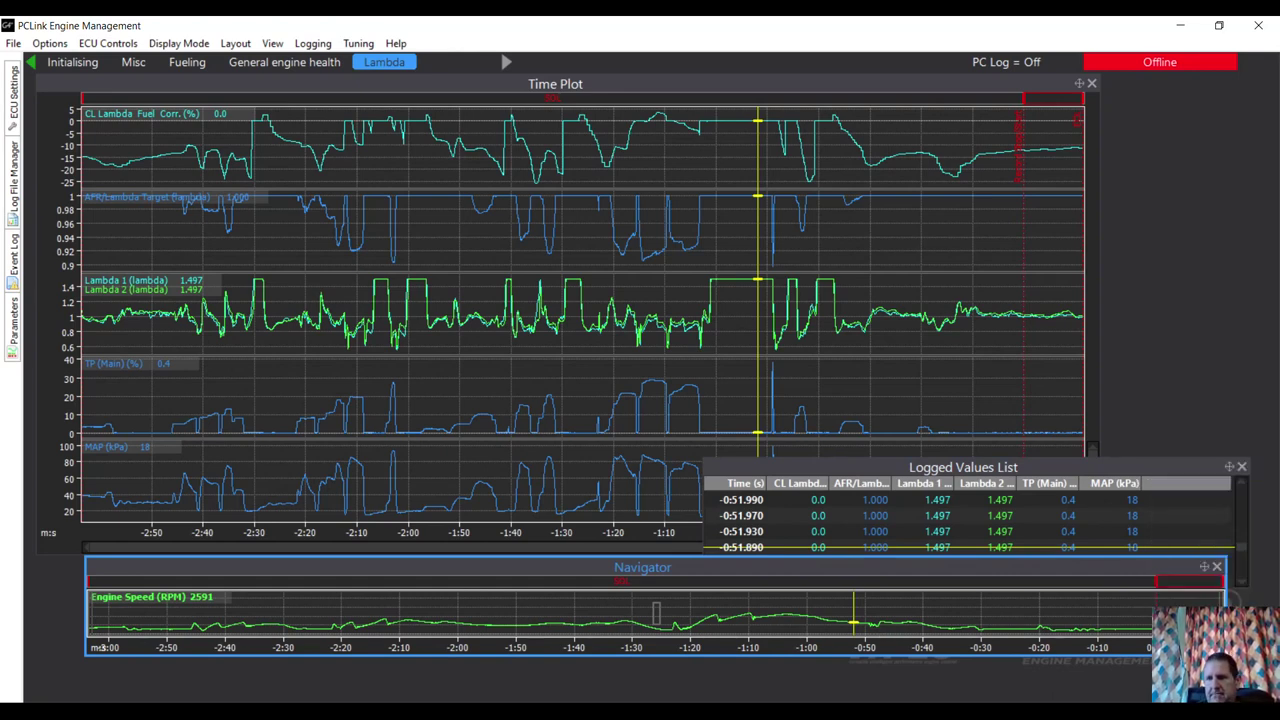
Narrow the Navigator to a little over half the Time Plot's width, freeing space beside it
mouse_move(1150, 640)
mouse_down()
mouse_move(841, 643)
mouse_move(1134, 634)
mouse_up()
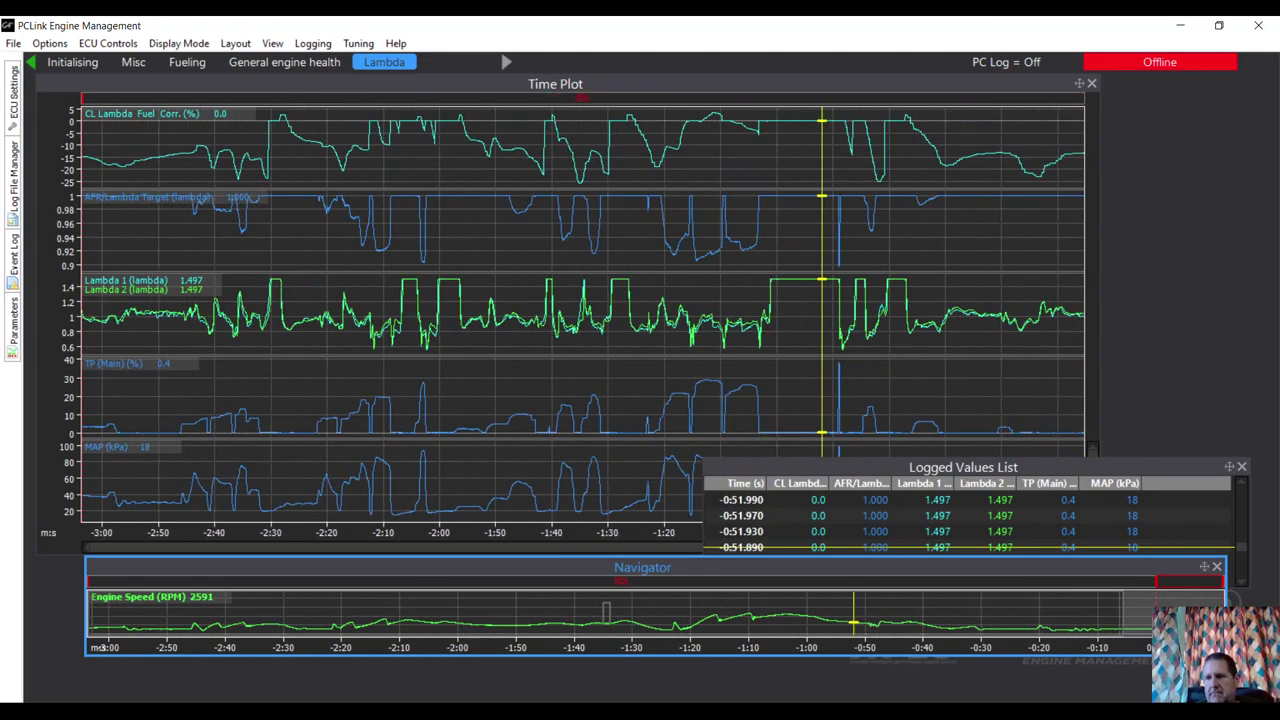
drag(1134, 634, 1136, 636)
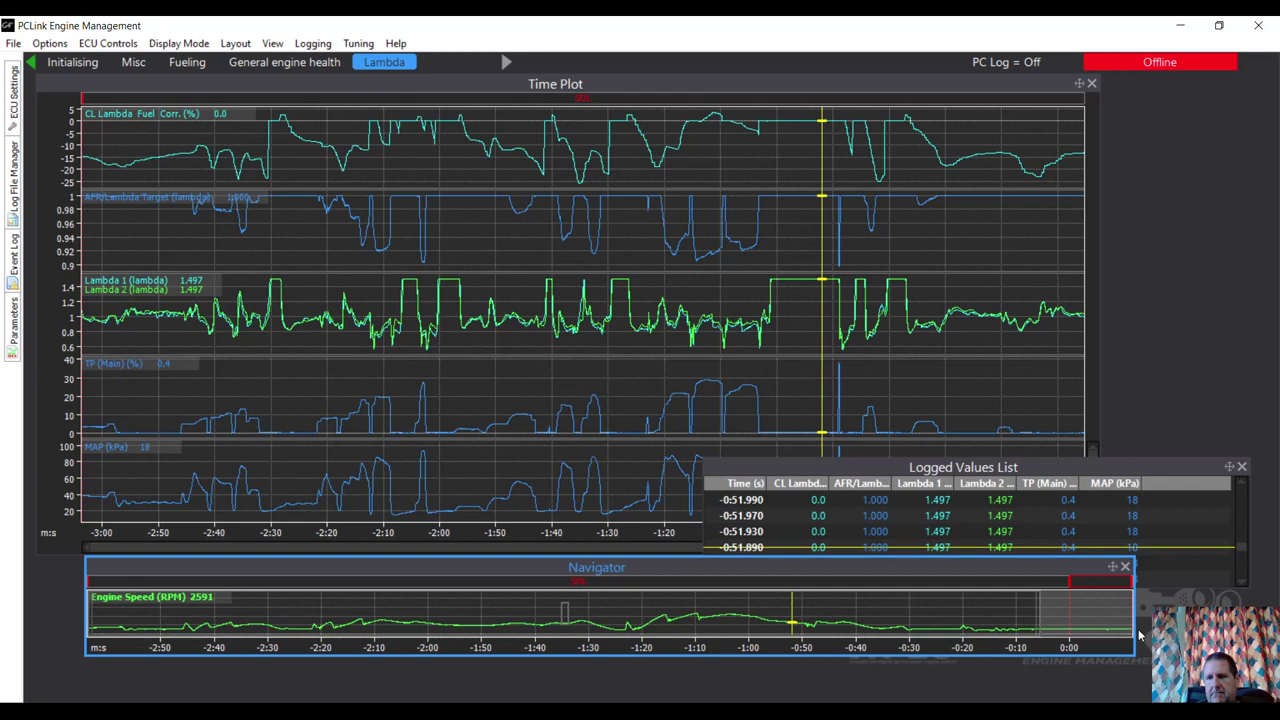
drag(1138, 636, 827, 631)
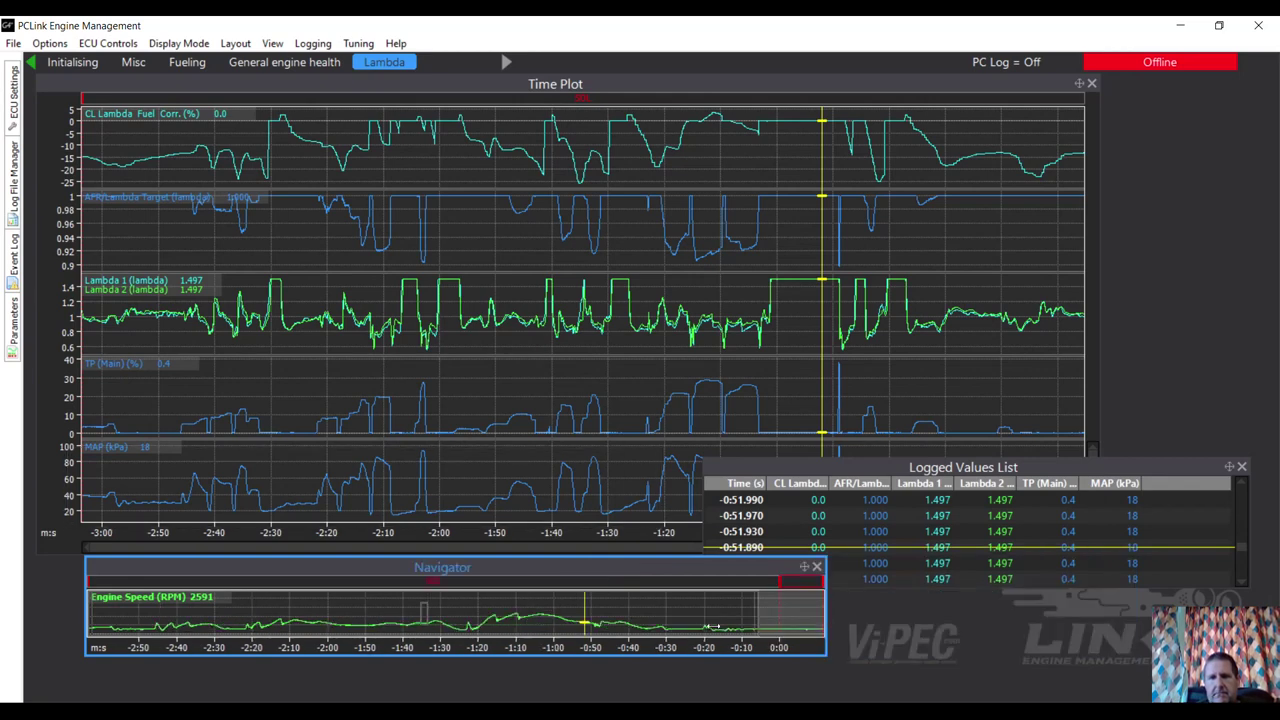
drag(712, 627, 686, 630)
Move the Logged Values List off the Time Plot into the free space beside the Navigator
drag(768, 472, 770, 620)
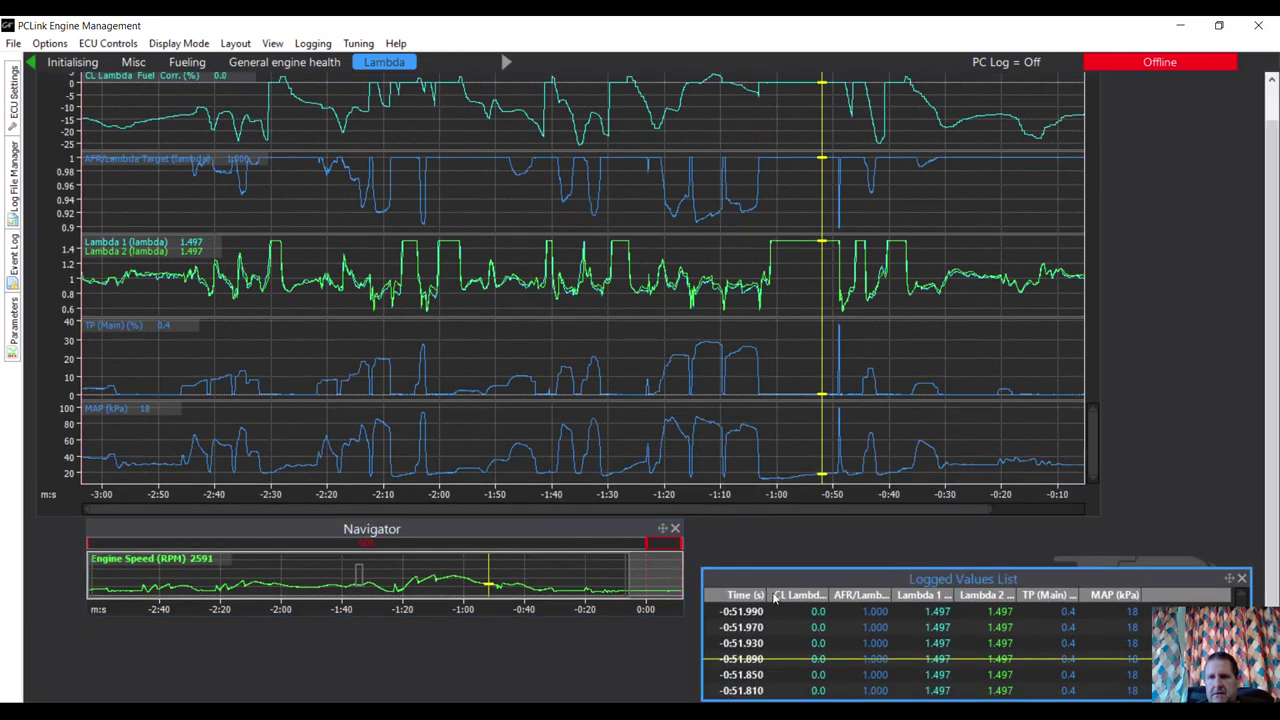
scroll(775, 565, up, 1)
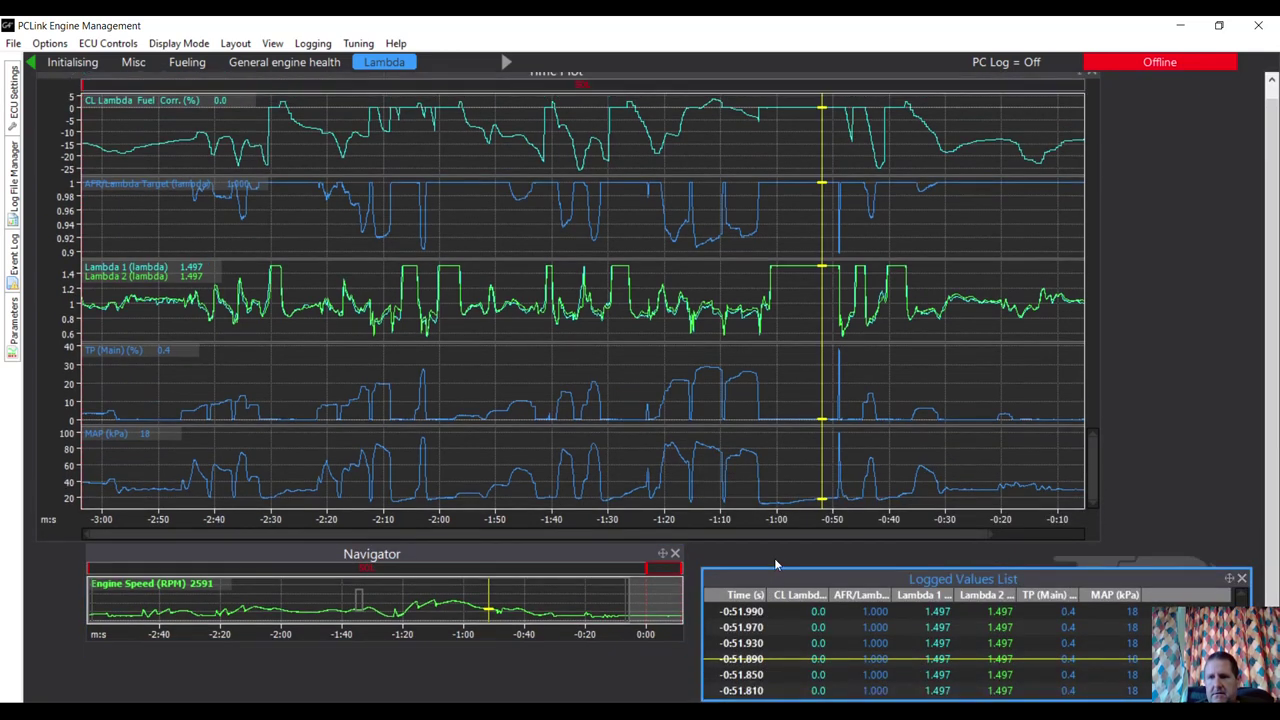
scroll(785, 566, up, 1)
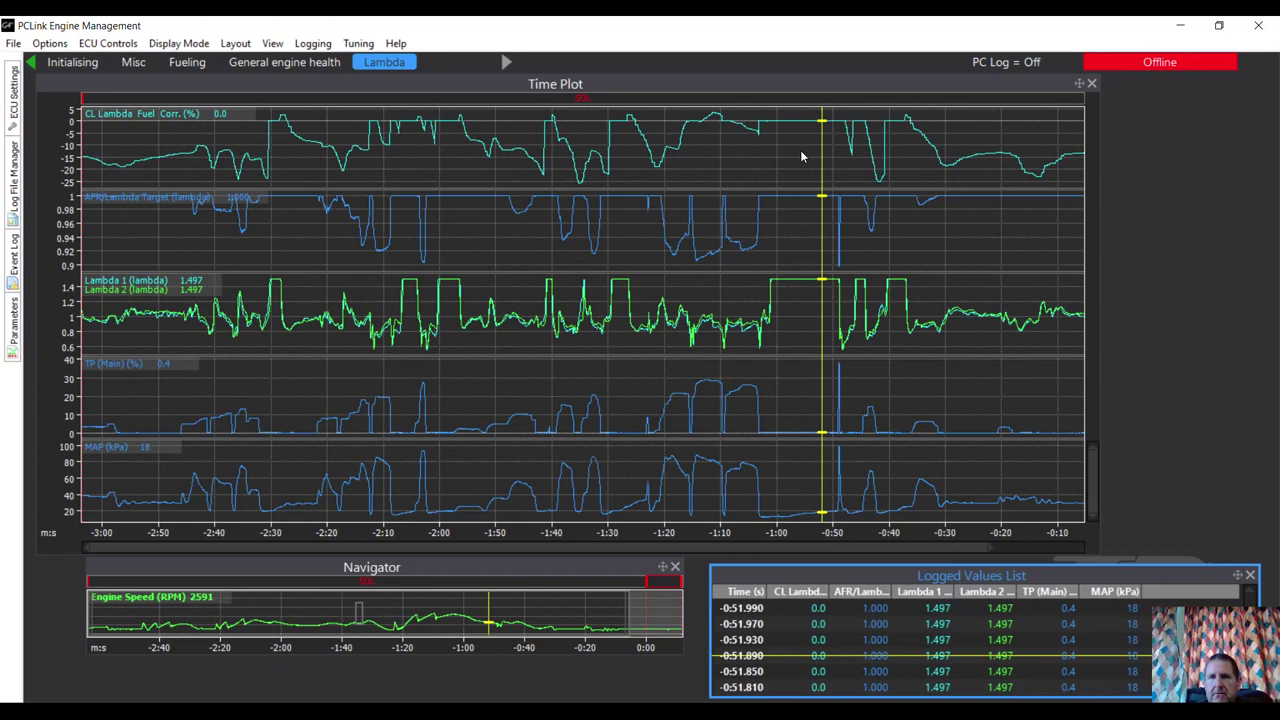
Place the Time Plot cursor just before the throttle spike near -0:50 and advance it through the spike to about -0:48
right_click(832, 143)
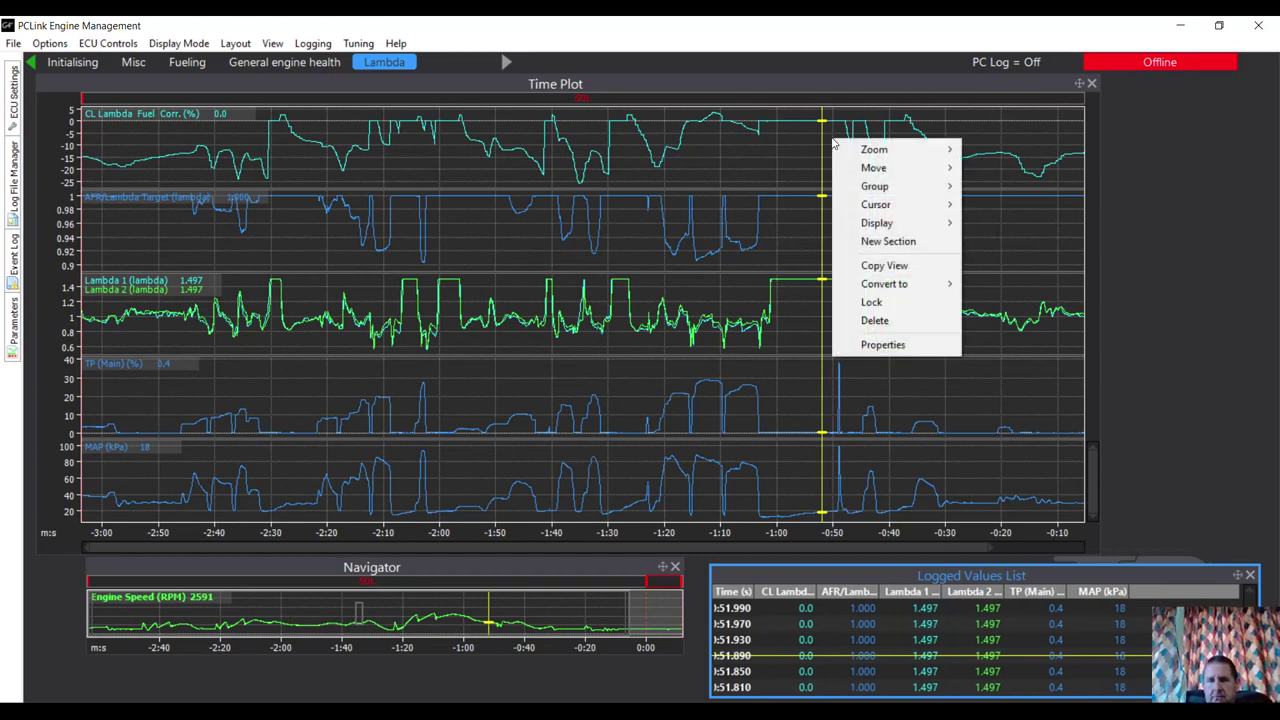
click(830, 124)
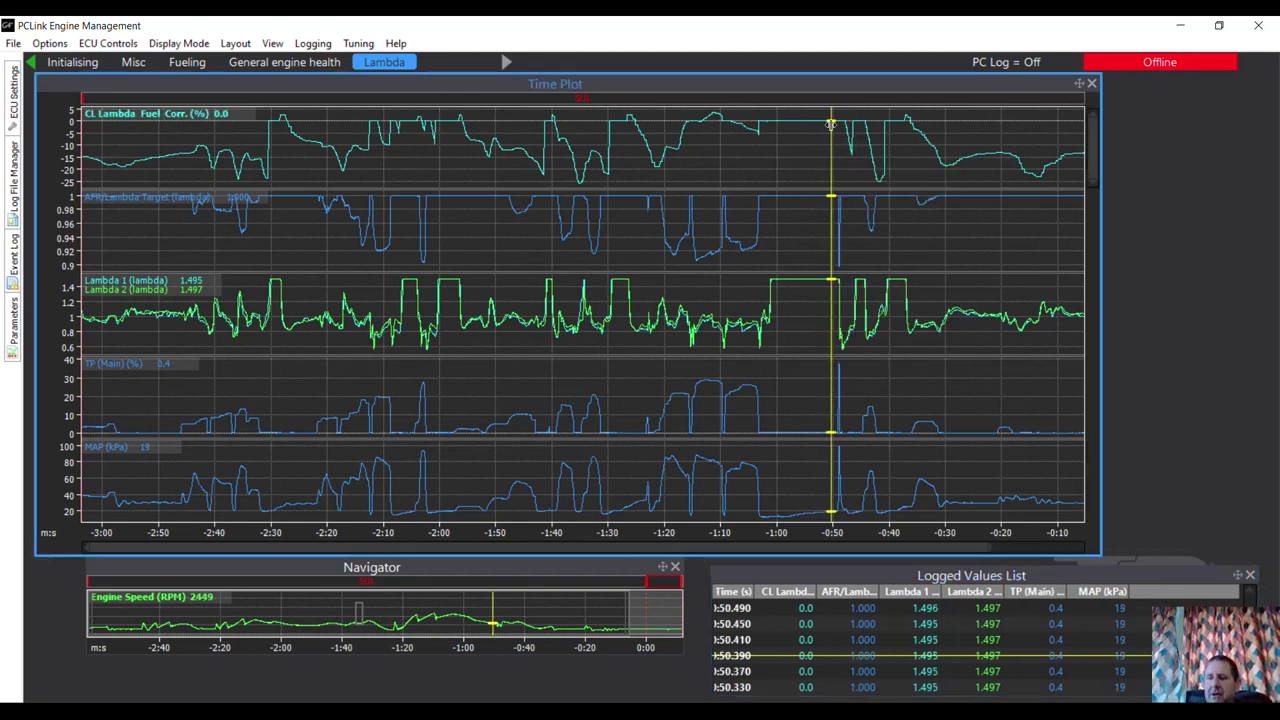
key(Right)
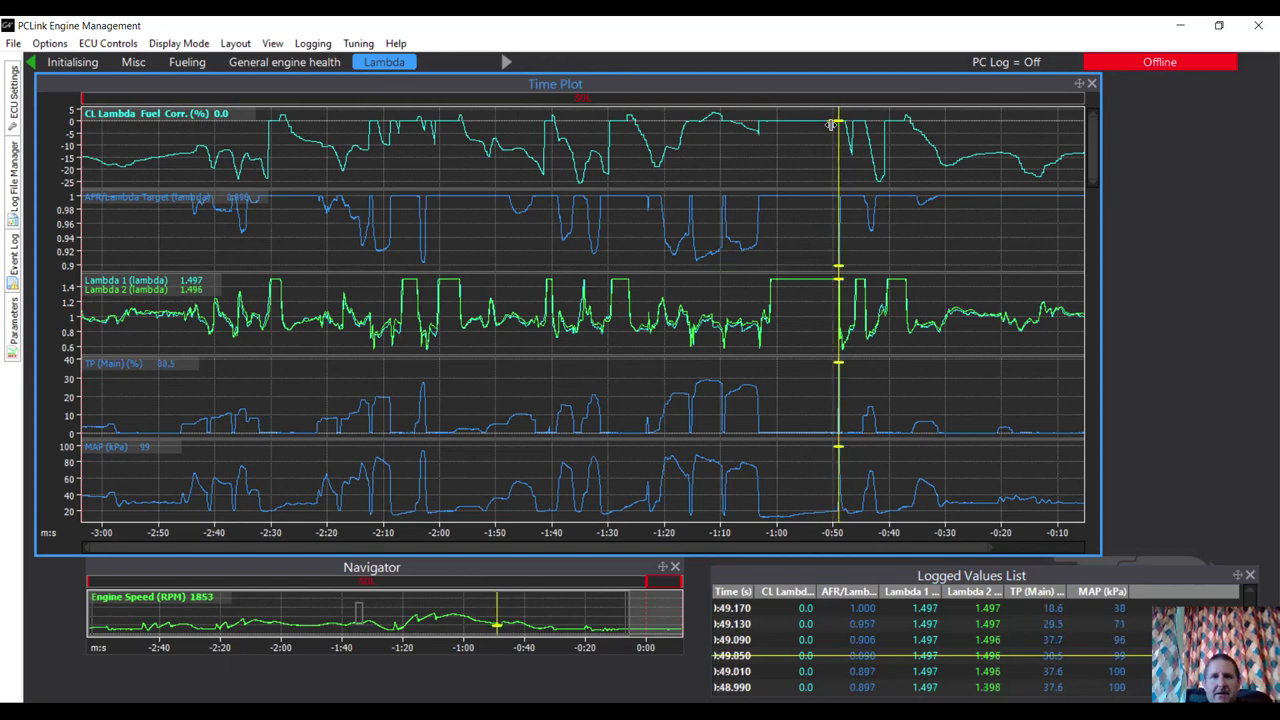
key(Right)
key(Right)
key(Right)
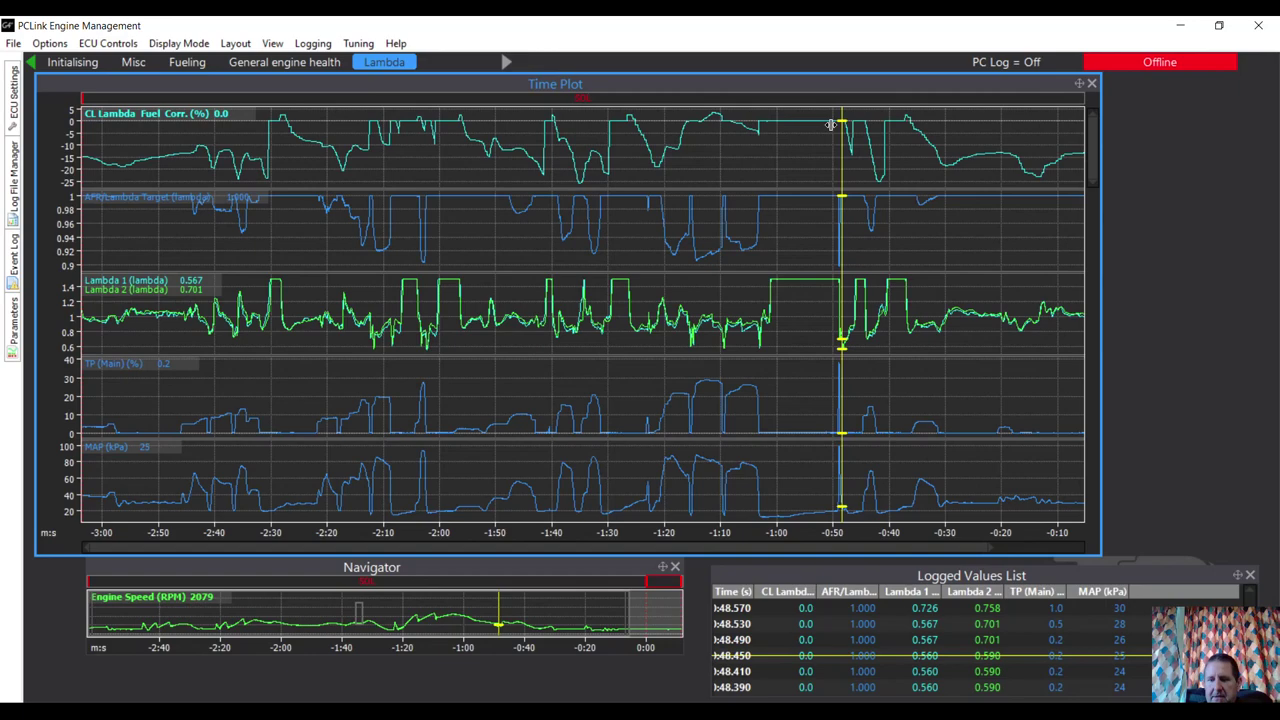
Examine the throttle spike near -0:49 at closer range, moving the cursor back and forth across it
scroll(830, 124, up, 3)
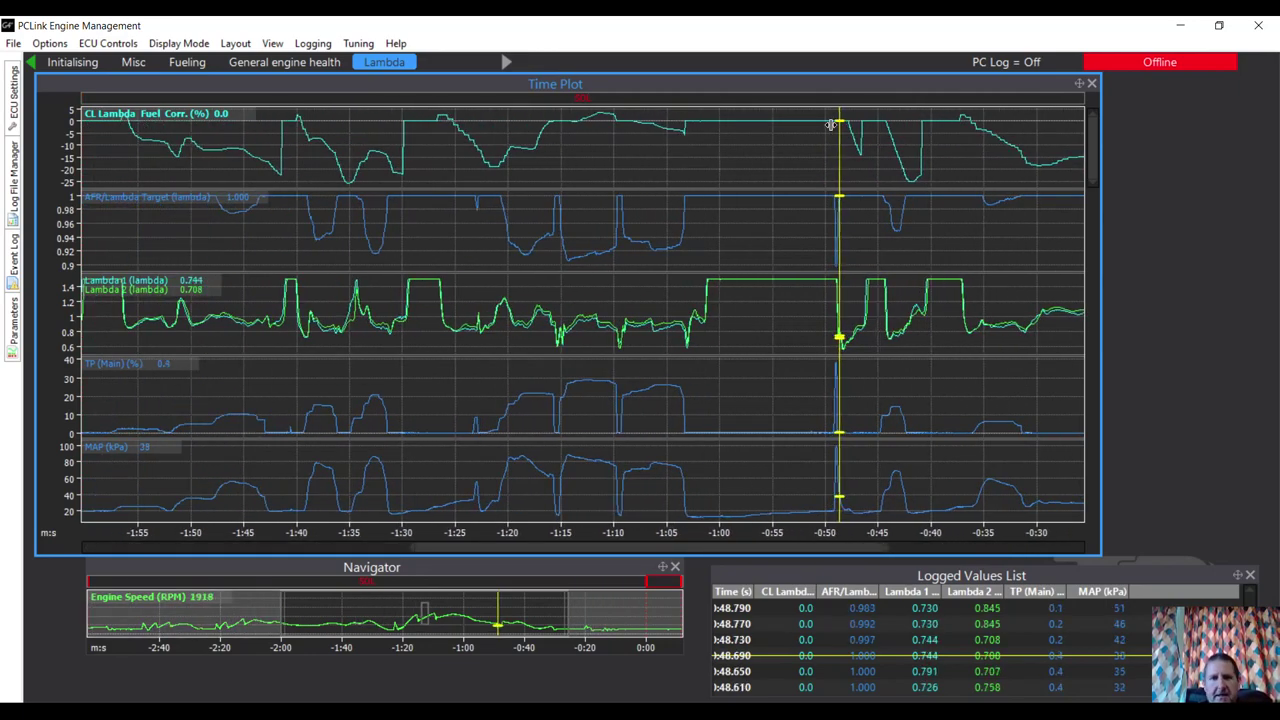
key(Left)
key(Left)
key(Left)
key(Left)
key(Right)
key(Right)
key(Right)
key(Right)
key(Right)
key(Right)
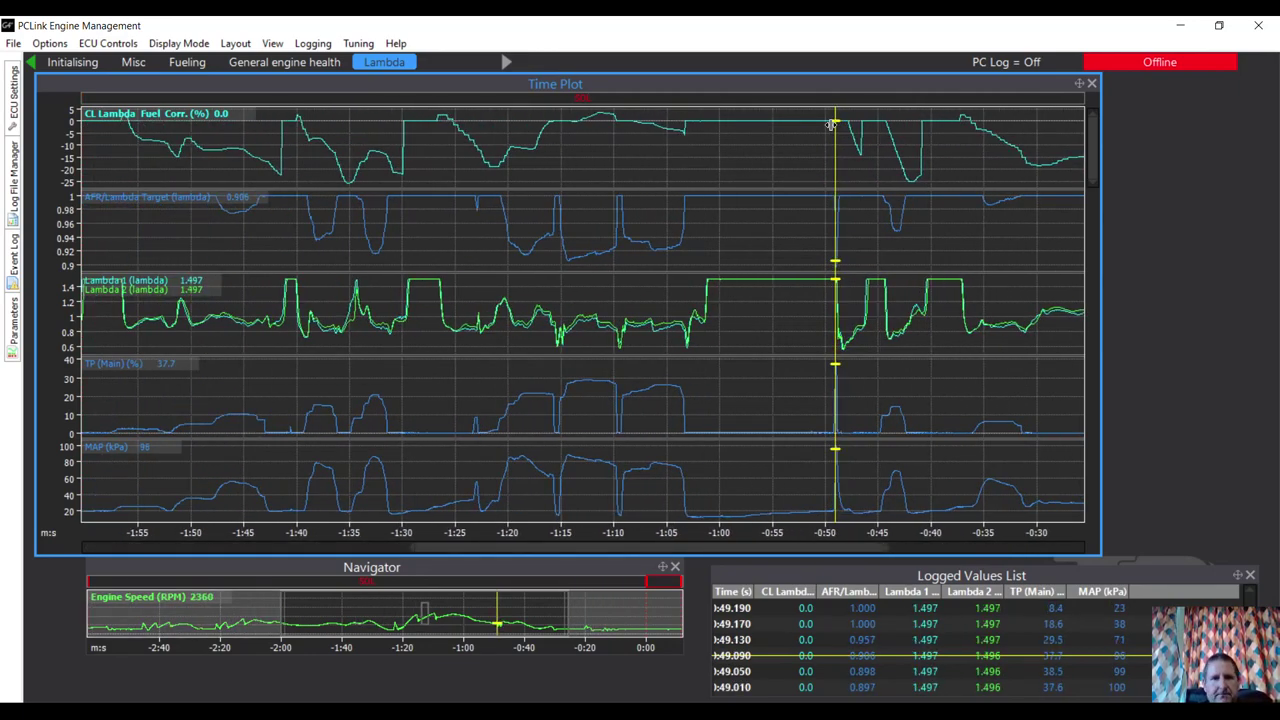
Follow the lambda response after the throttle spike sample by sample, from -0:49.090 to about -0:48.010
scroll(830, 124, up, 1)
scroll(830, 124, up, 3)
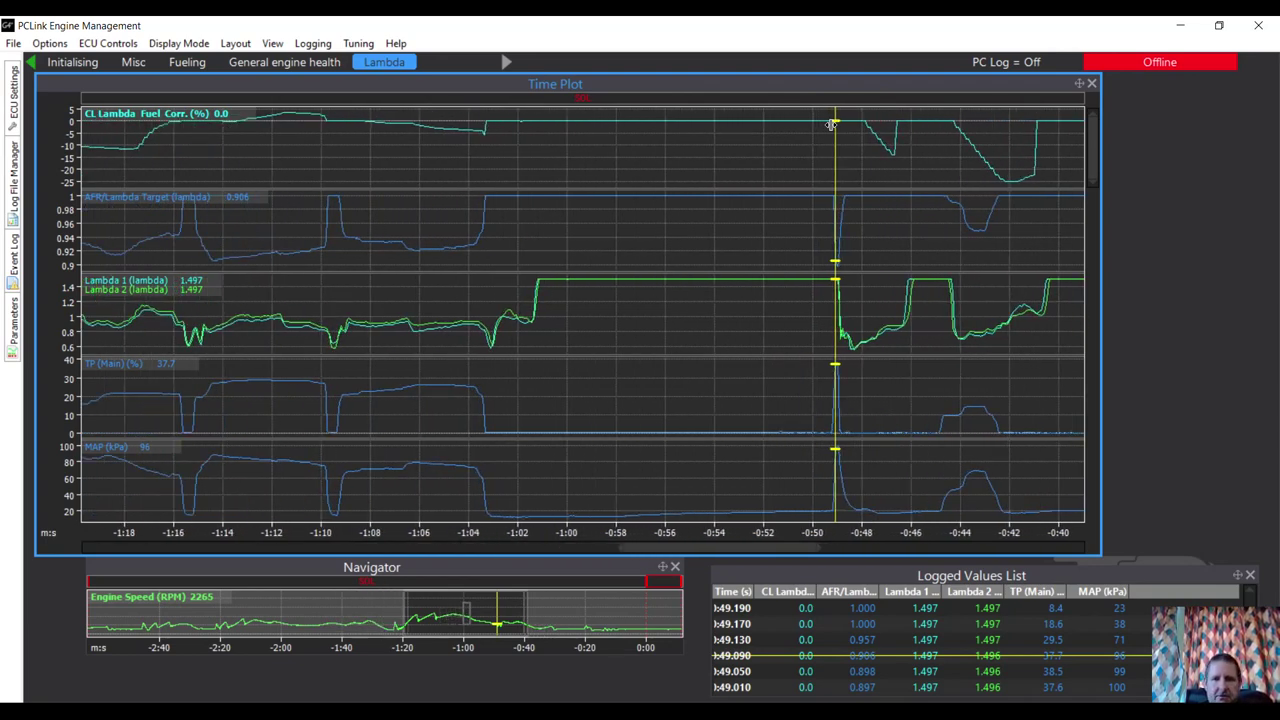
key(Right)
key(Right)
key(Right)
key(Right)
key(Right)
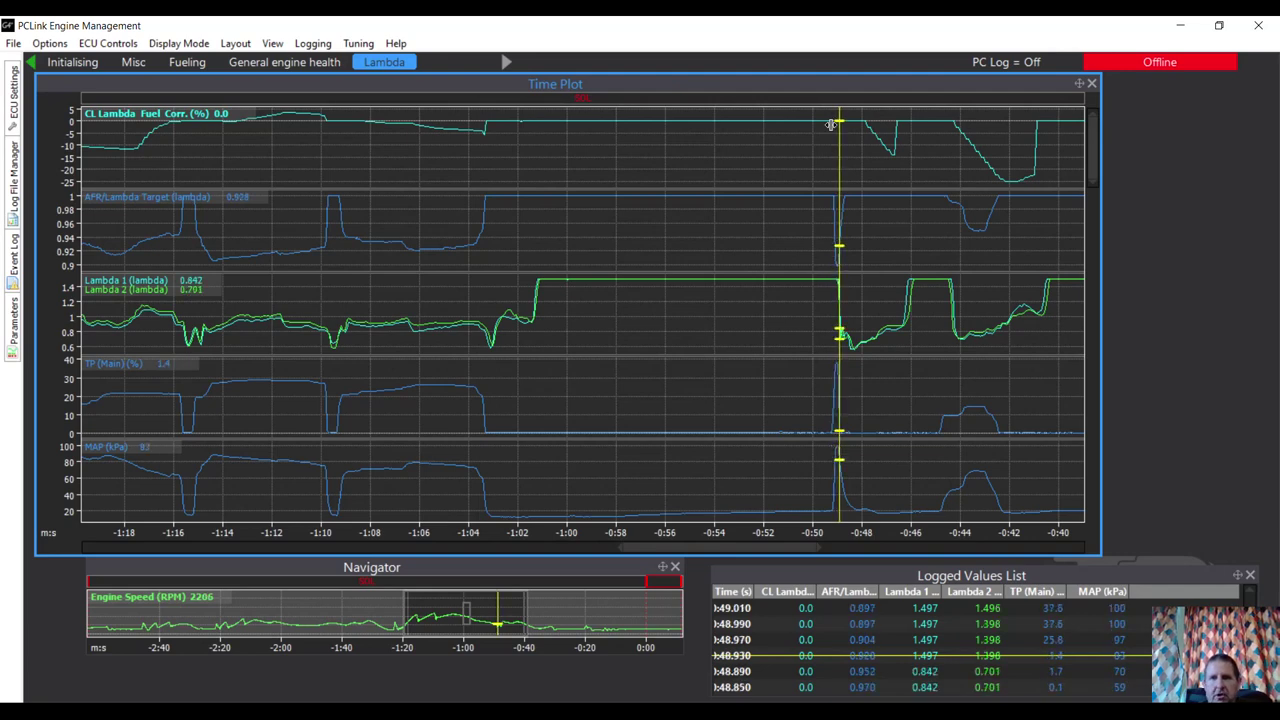
key(Right)
key(Right)
key(Right)
key(Right)
key(Right)
key(Right)
key(Right)
key(Right)
key(Right)
key(Right)
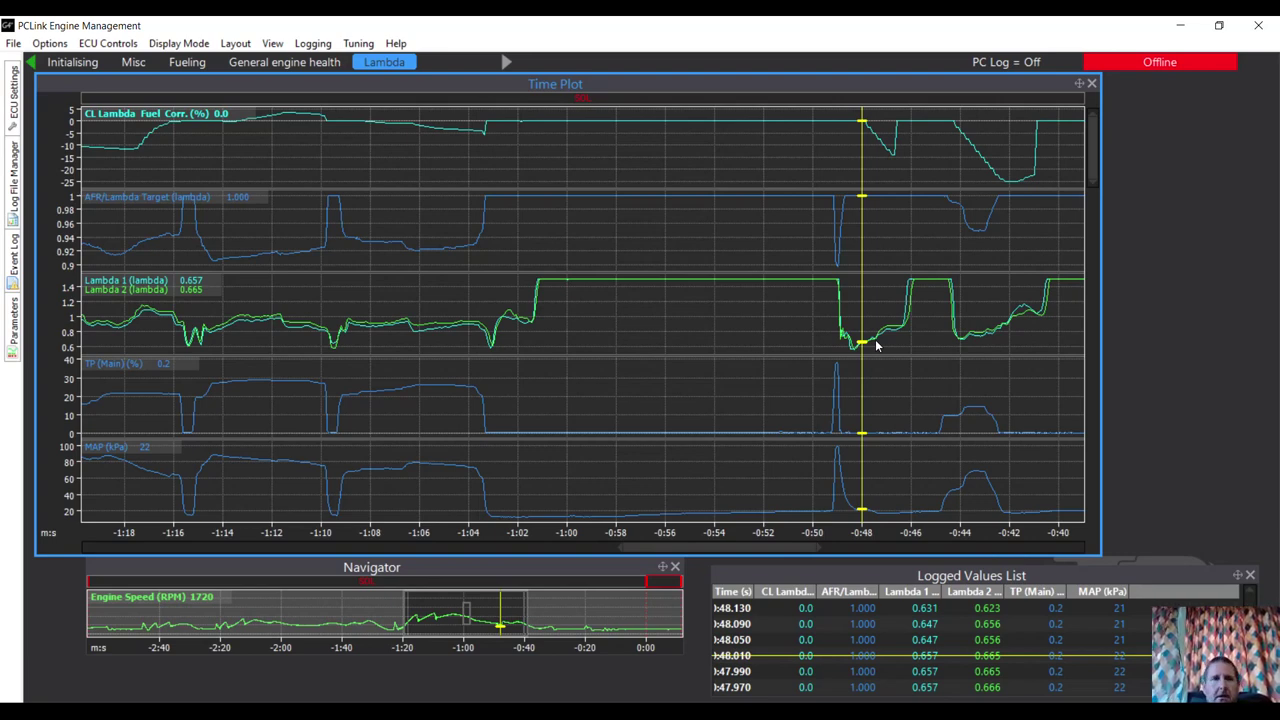
Try to add a new group with another logged fuel parameter to the Time Plot, and discard the changes
click(309, 44)
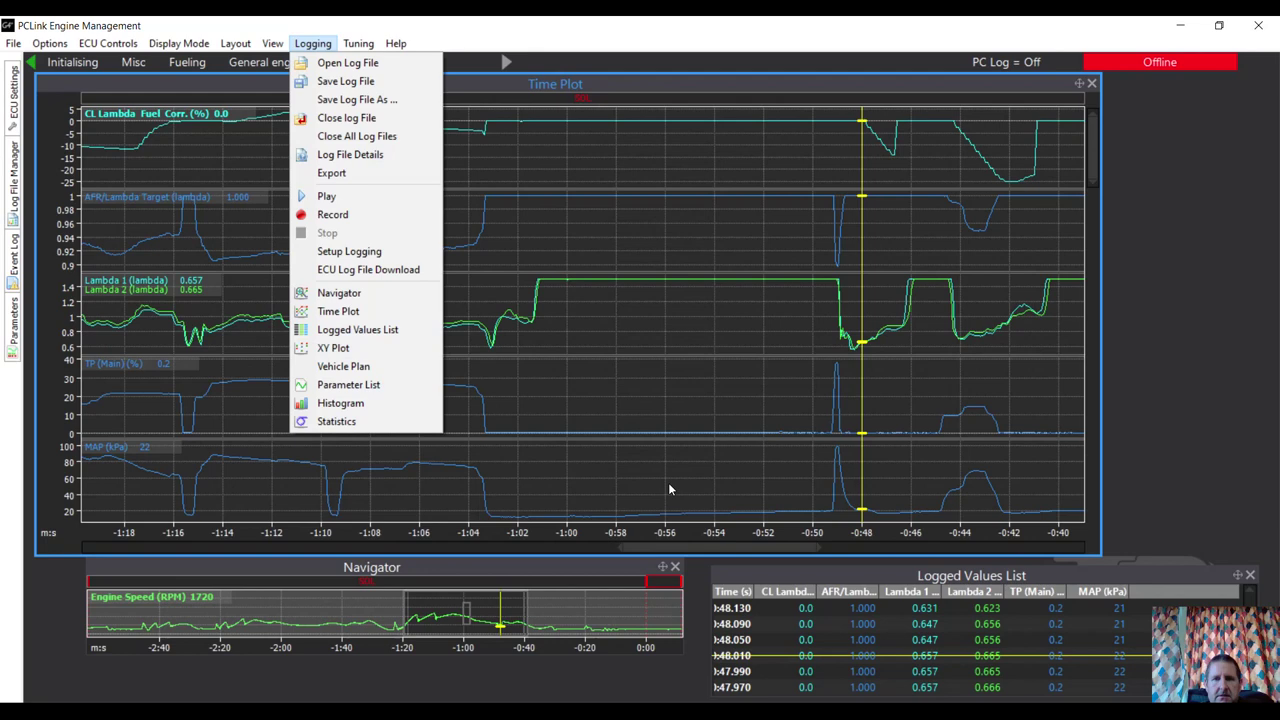
right_click(687, 438)
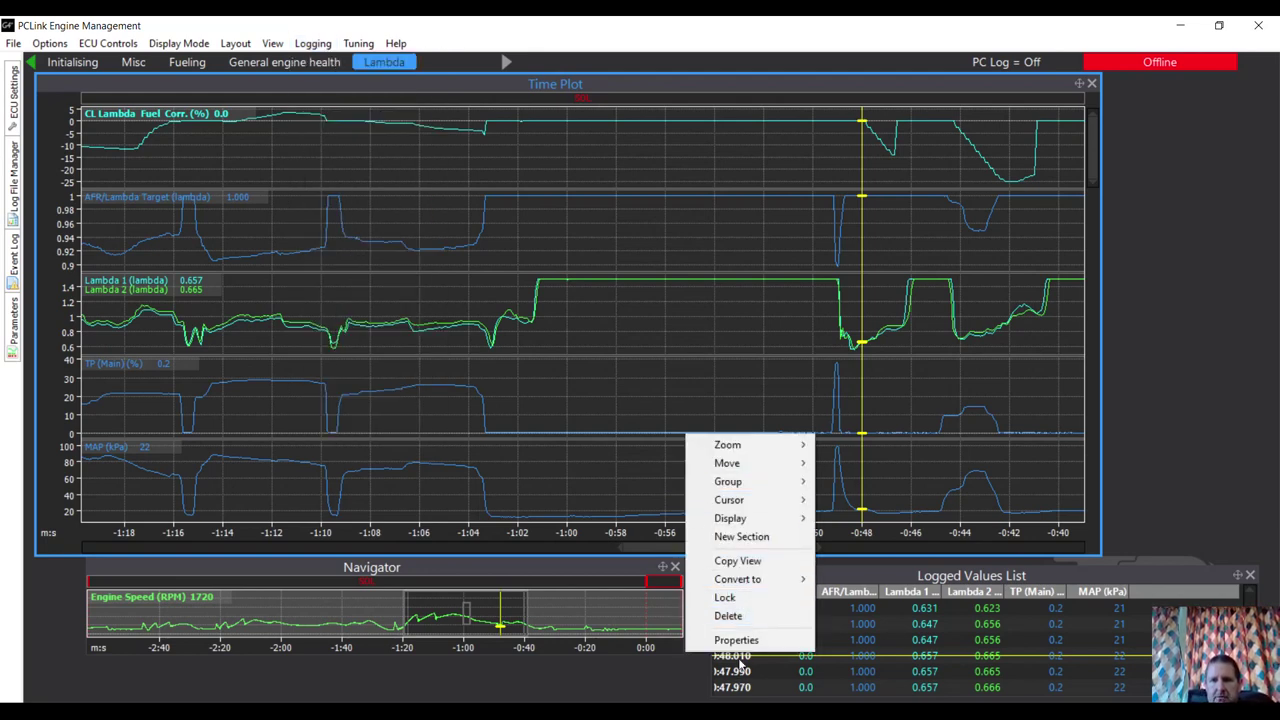
click(742, 640)
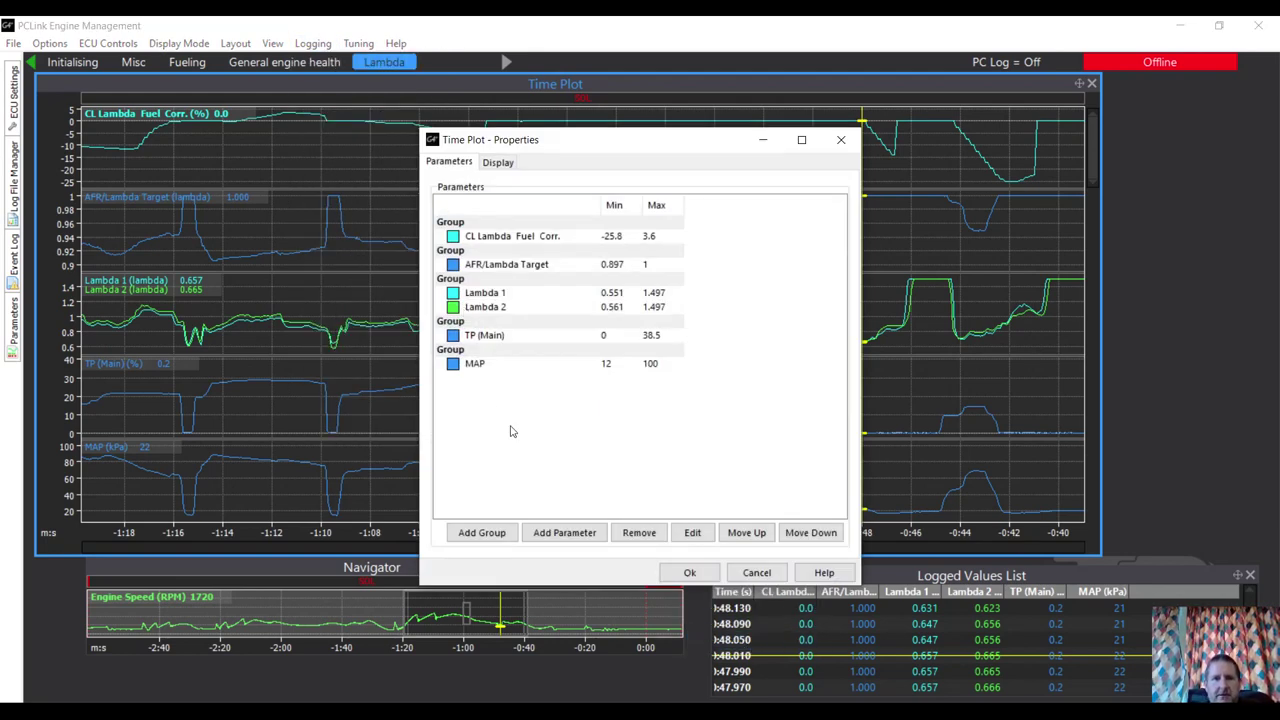
click(466, 538)
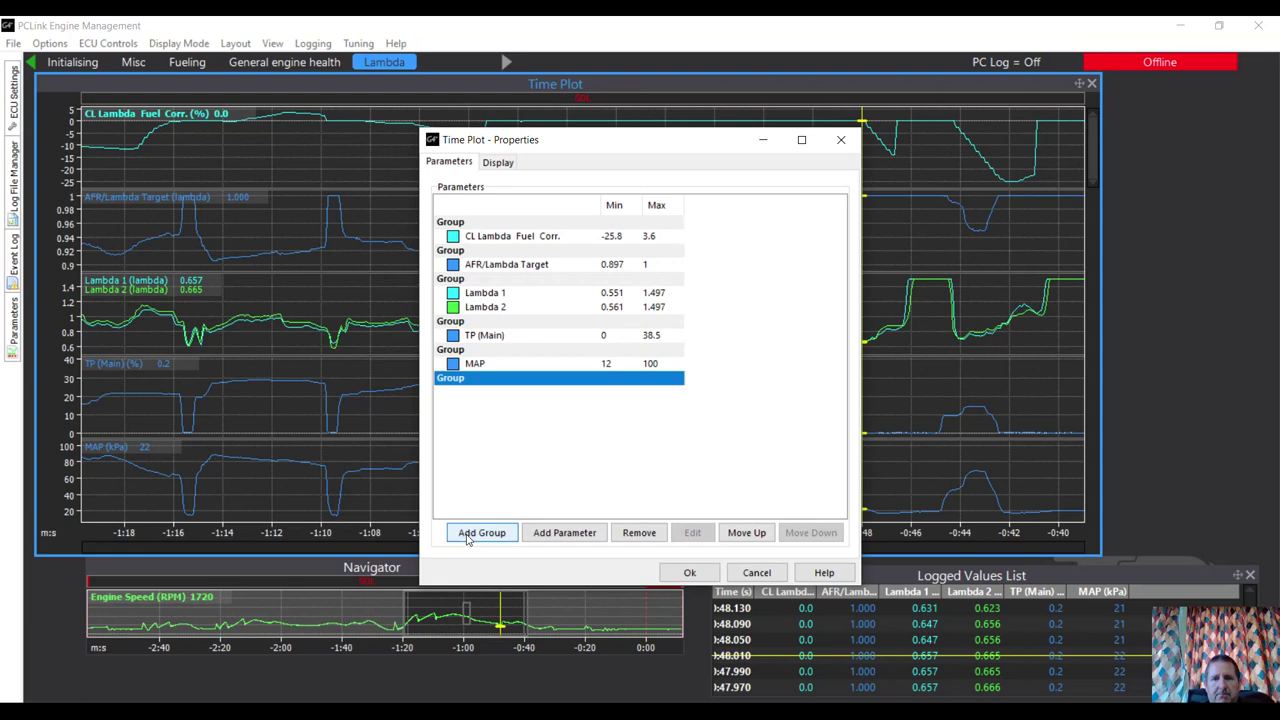
click(540, 532)
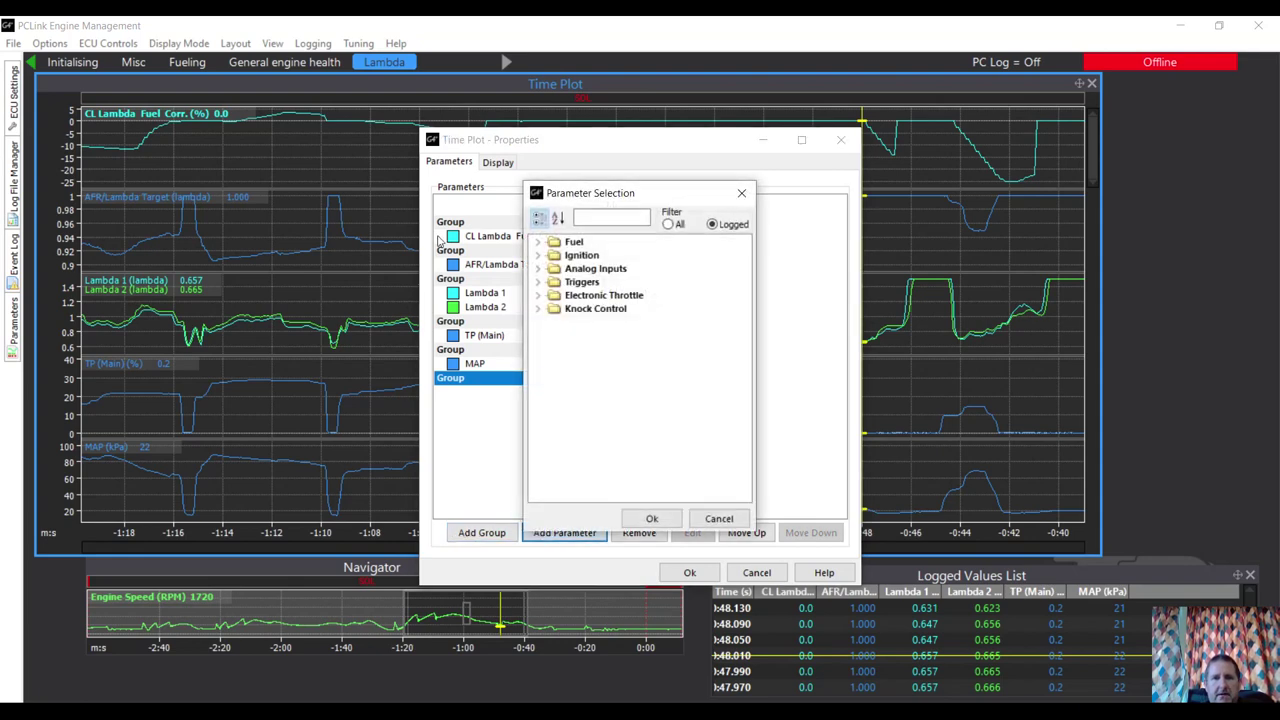
click(538, 255)
click(538, 244)
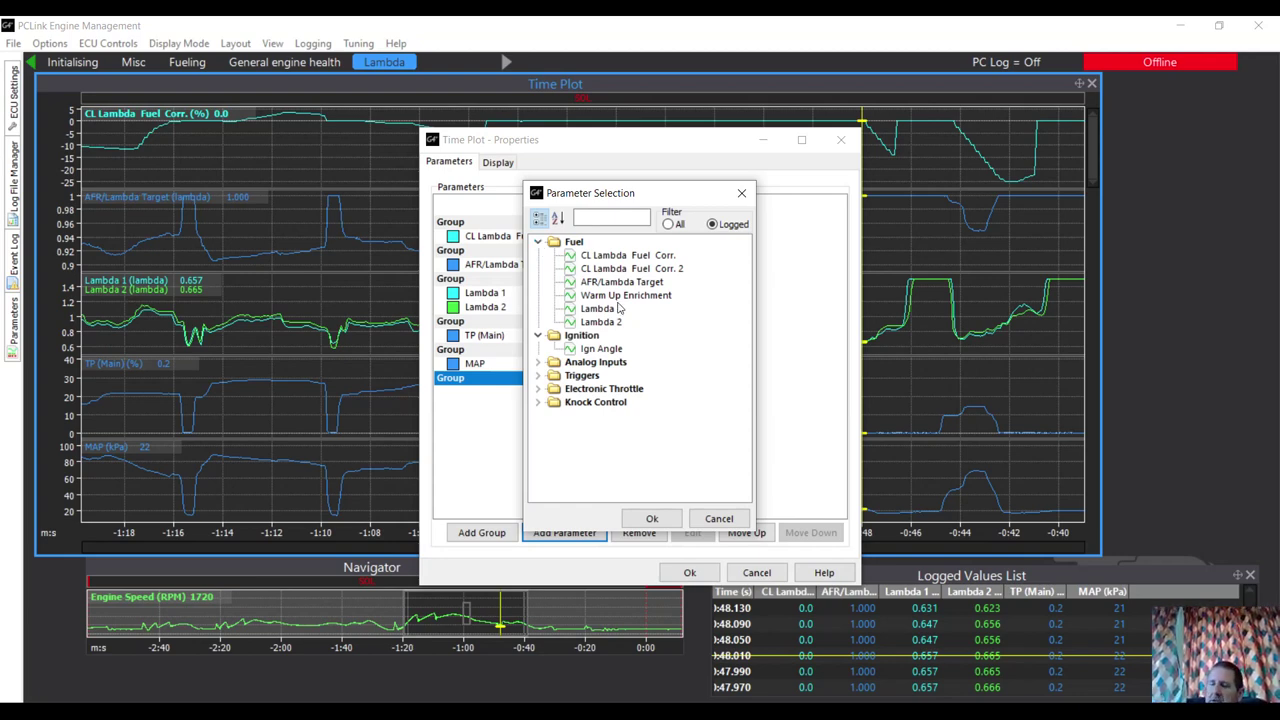
click(678, 522)
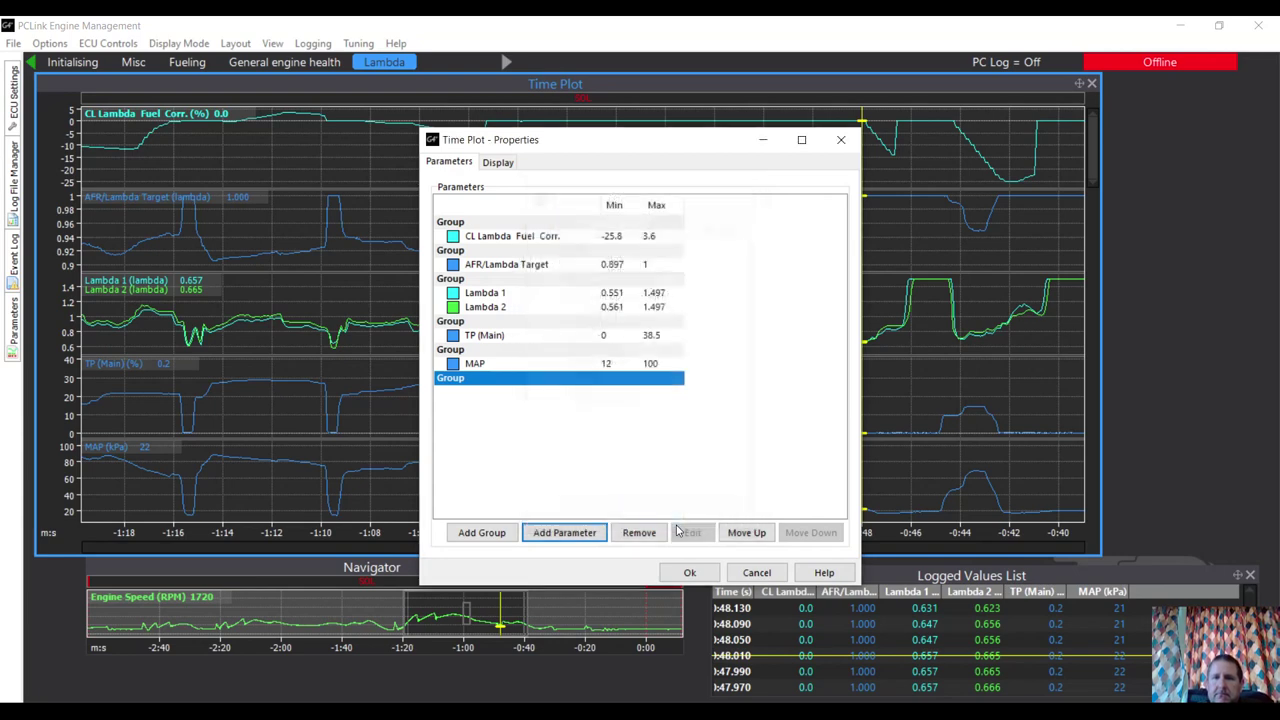
click(768, 570)
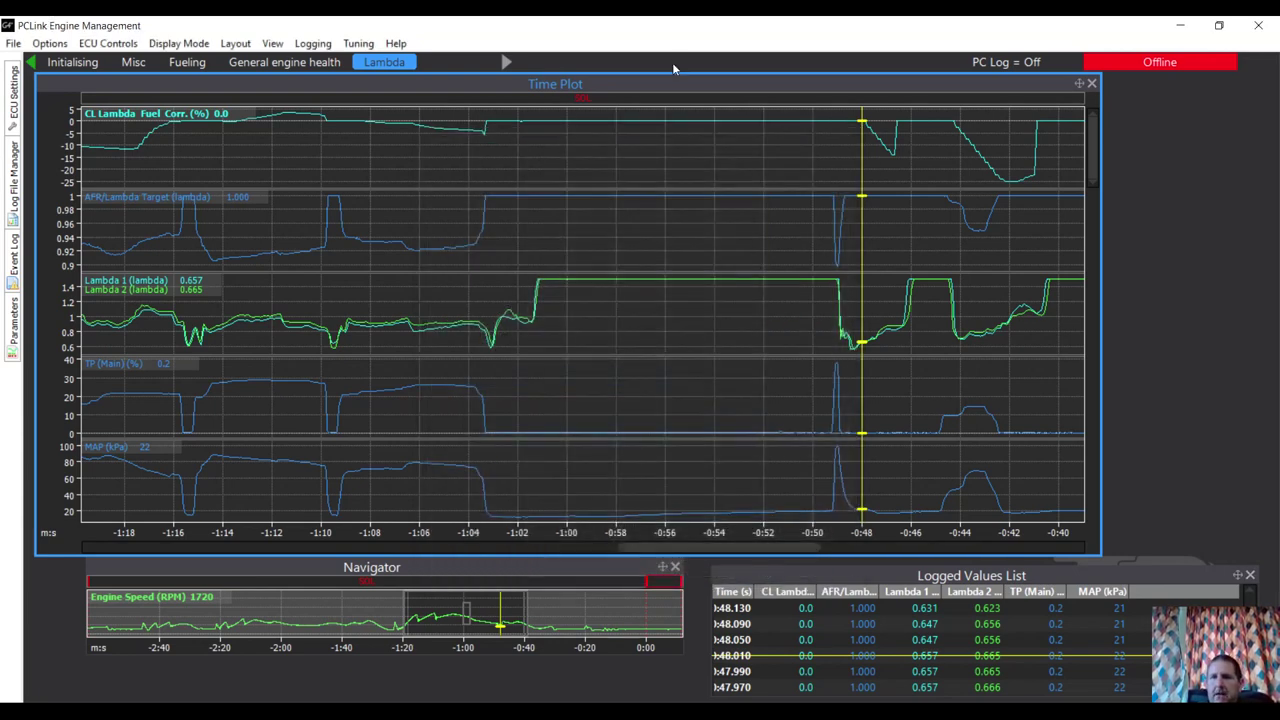
Examine the log values at the throttle spike near -2:03 in the Time Plot
scroll(715, 272, down, 6)
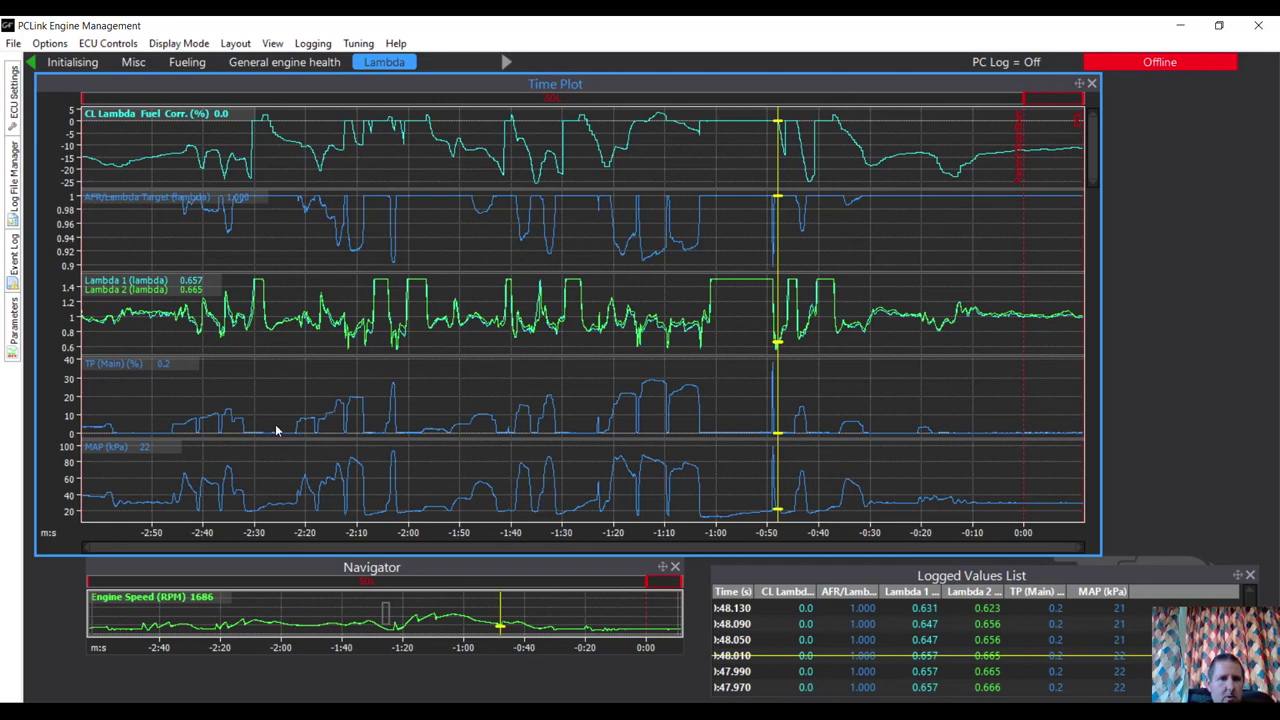
click(391, 148)
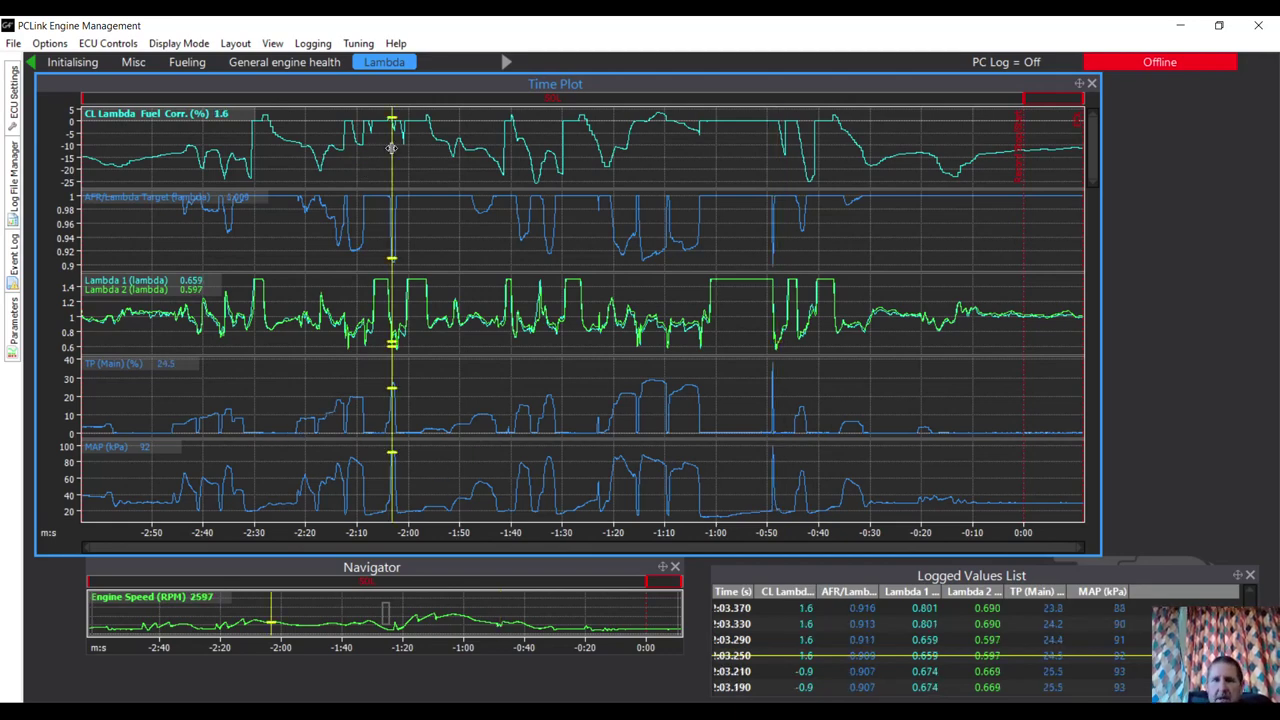
scroll(391, 148, up, 5)
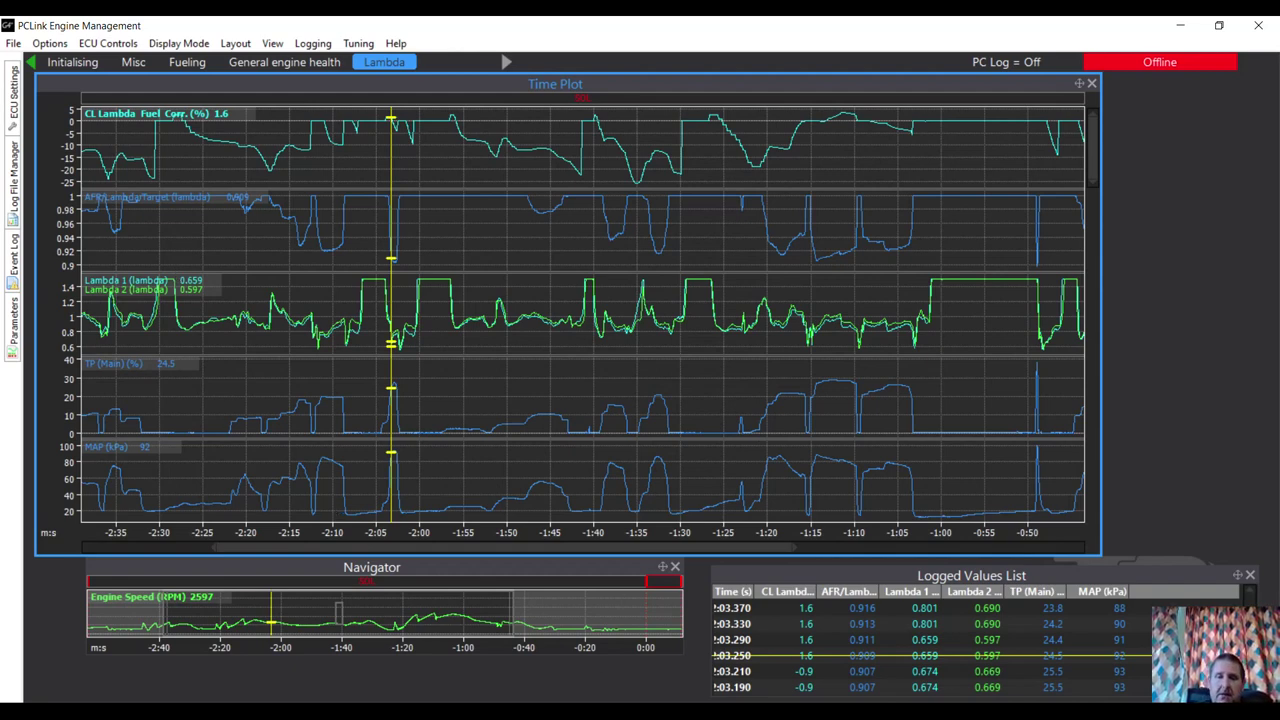
Switch to the PCLink window with the ECU Logging setup and expand the available Fuel parameters
mouse_move(594, 712)
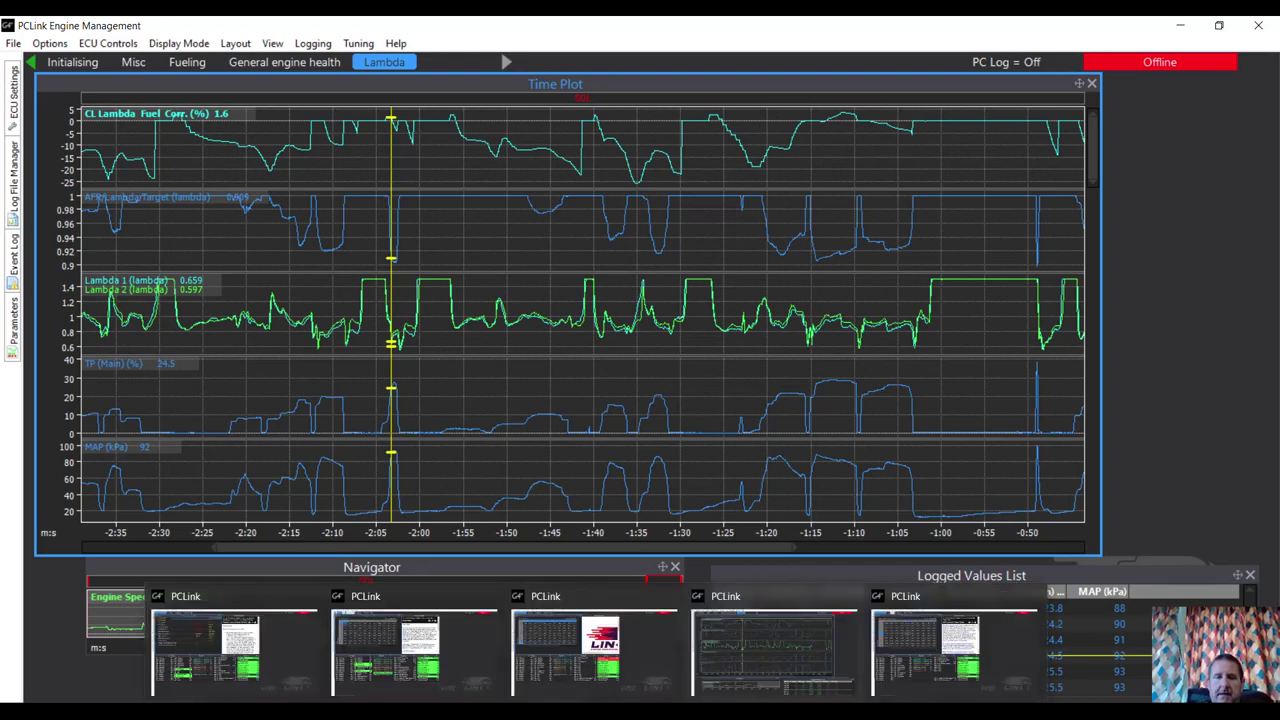
click(246, 630)
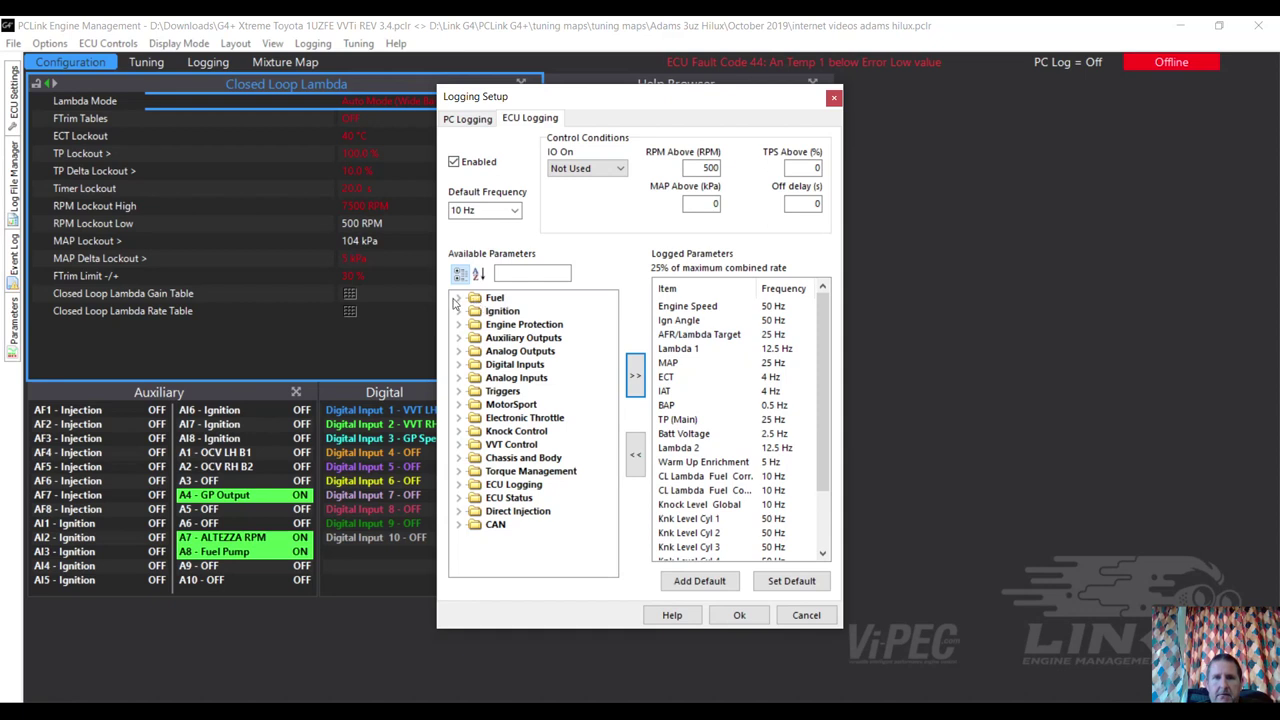
click(459, 298)
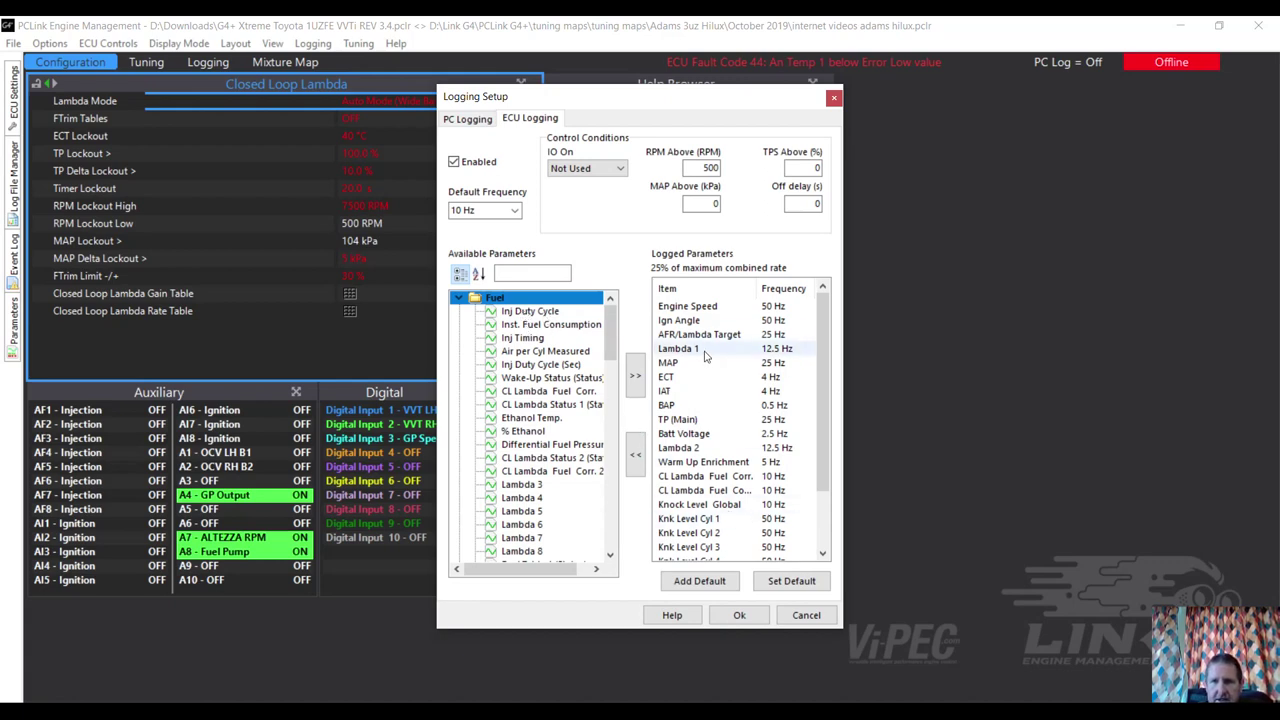
Examine the logging frequencies of the logged parameters one by one, from Engine Speed down to BAP
click(776, 305)
click(776, 305)
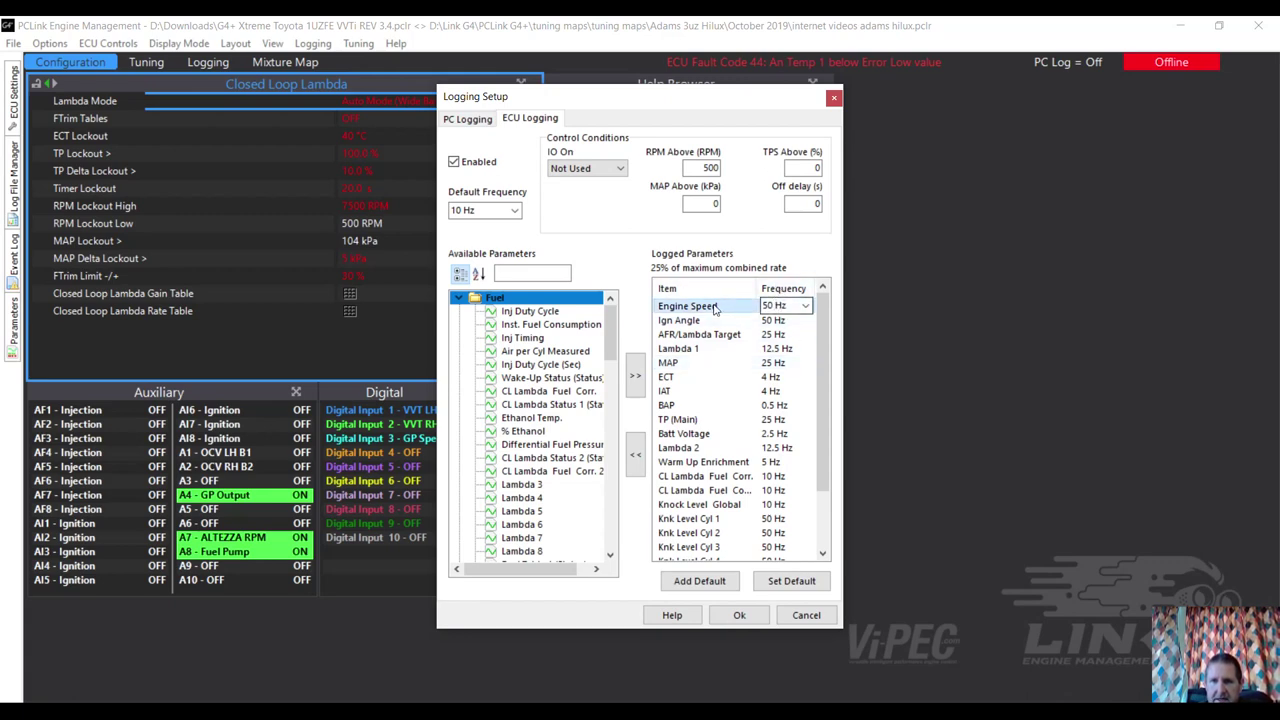
key(Down)
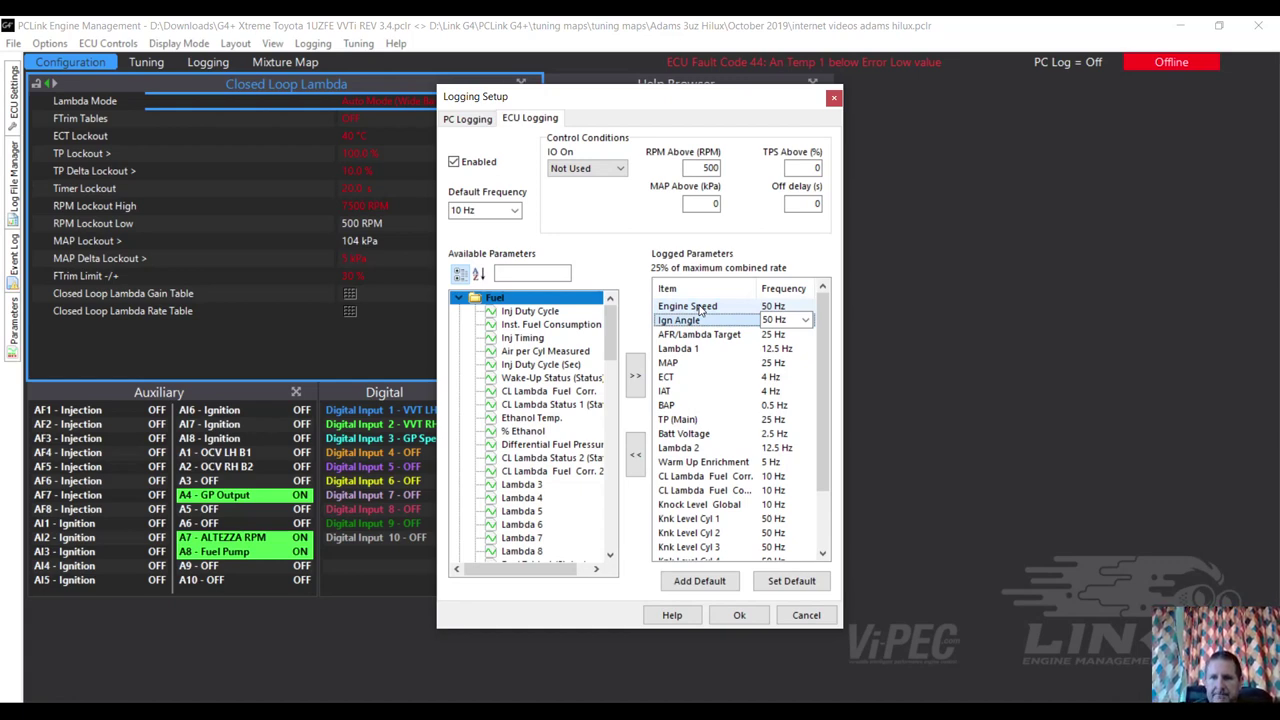
key(Down)
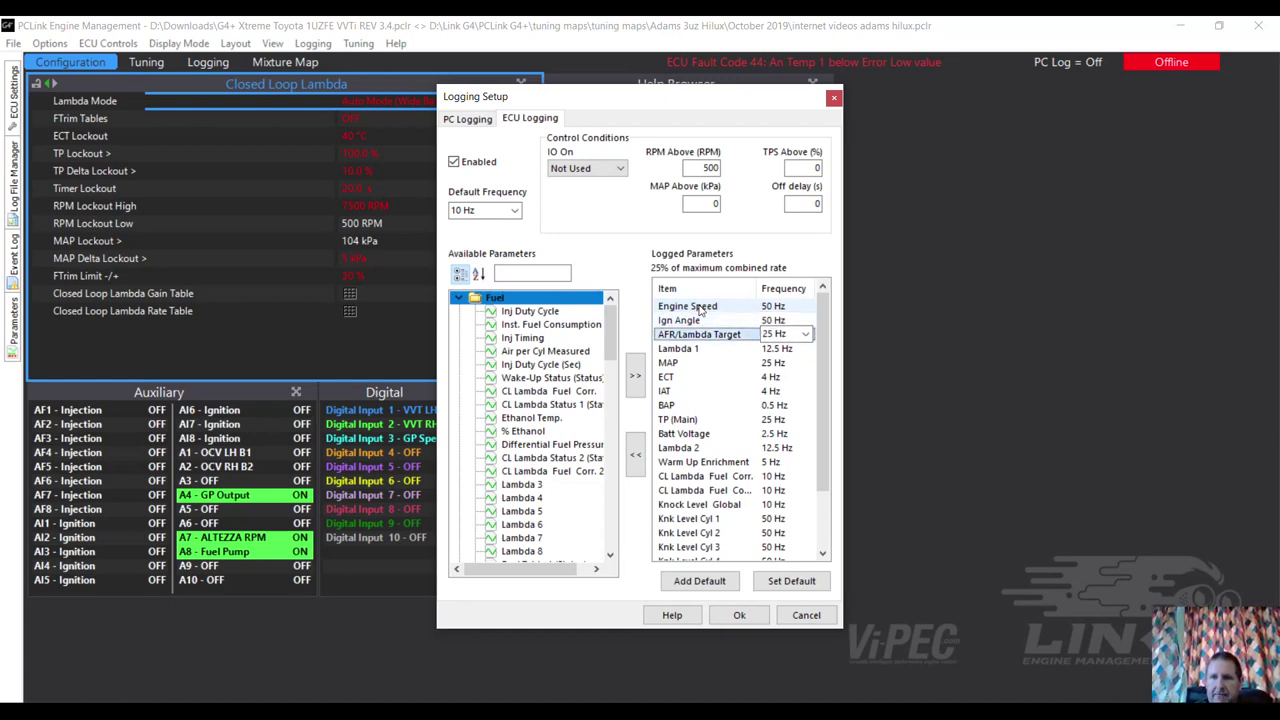
key(Down)
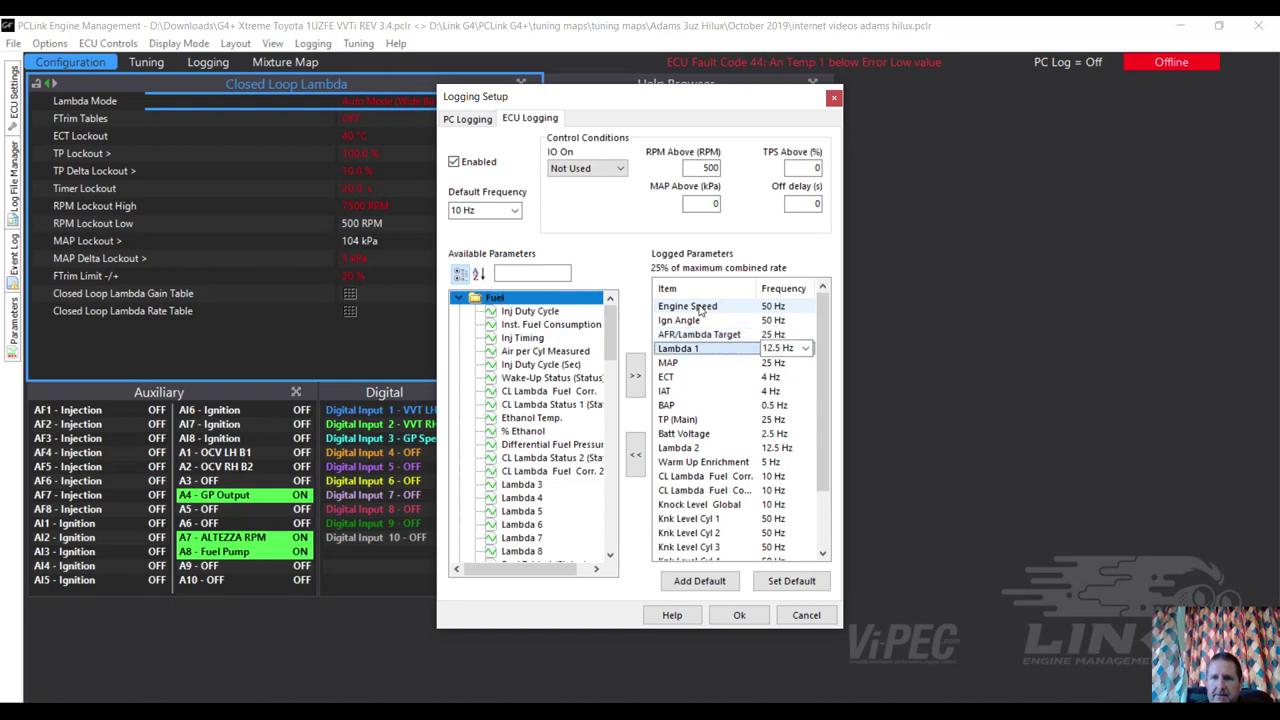
key(Down)
key(Down)
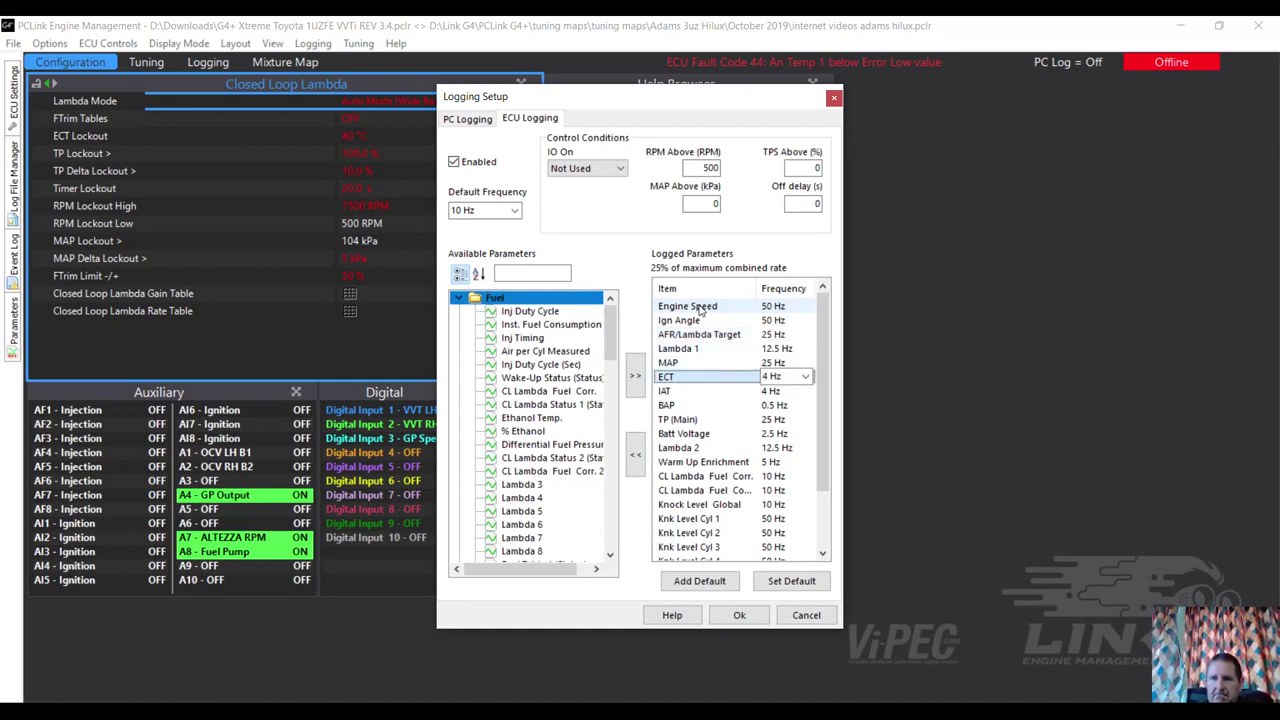
key(Down)
key(Down)
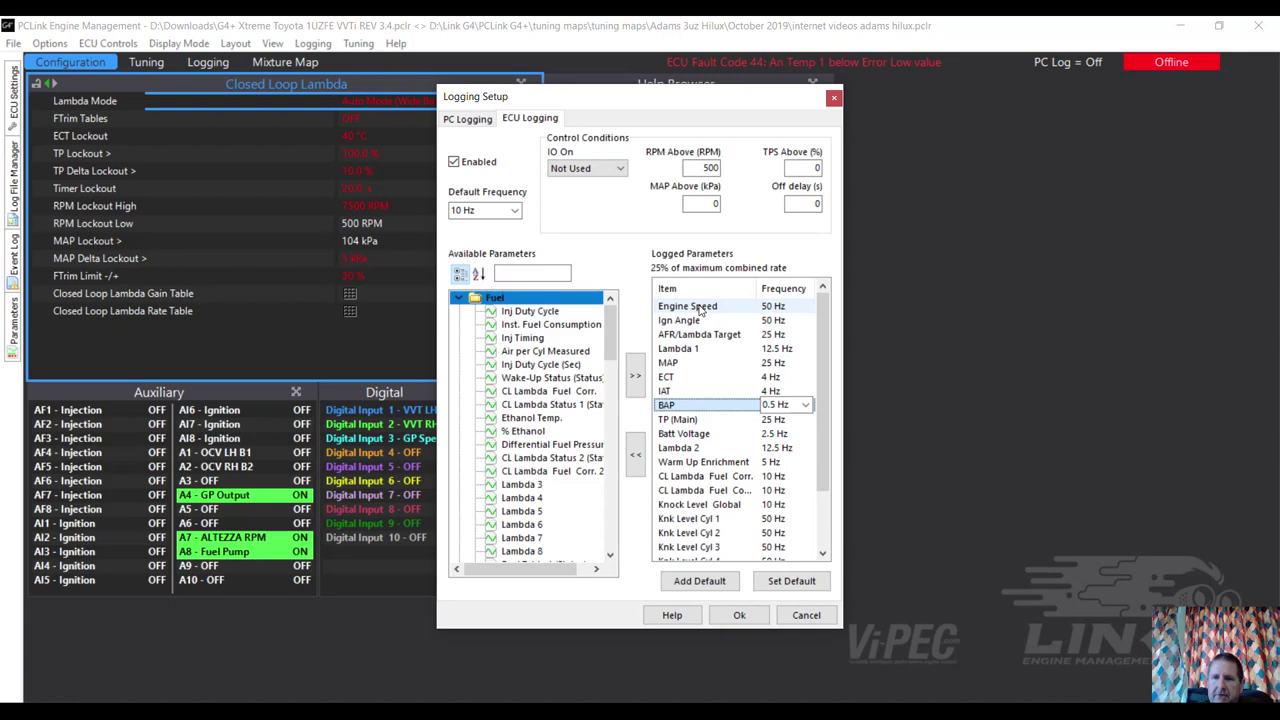
Set the logging frequency of TP (Main) to 50 Hz
key(Down)
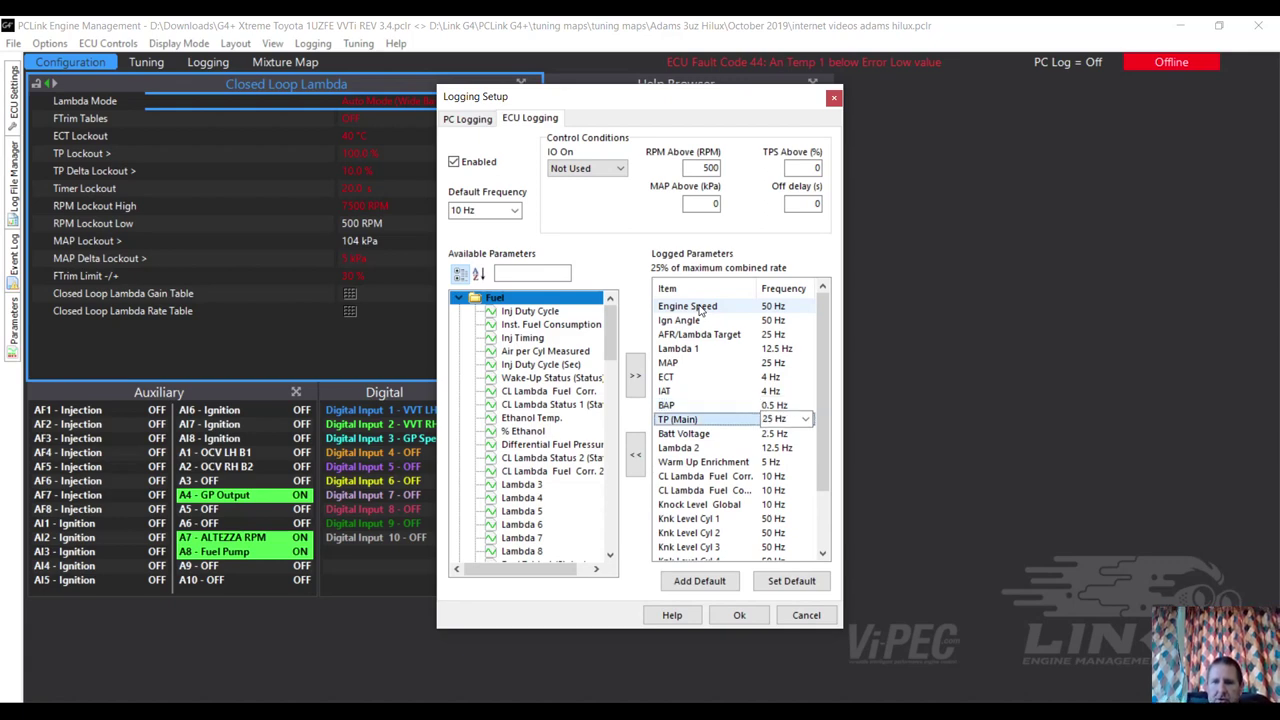
click(805, 419)
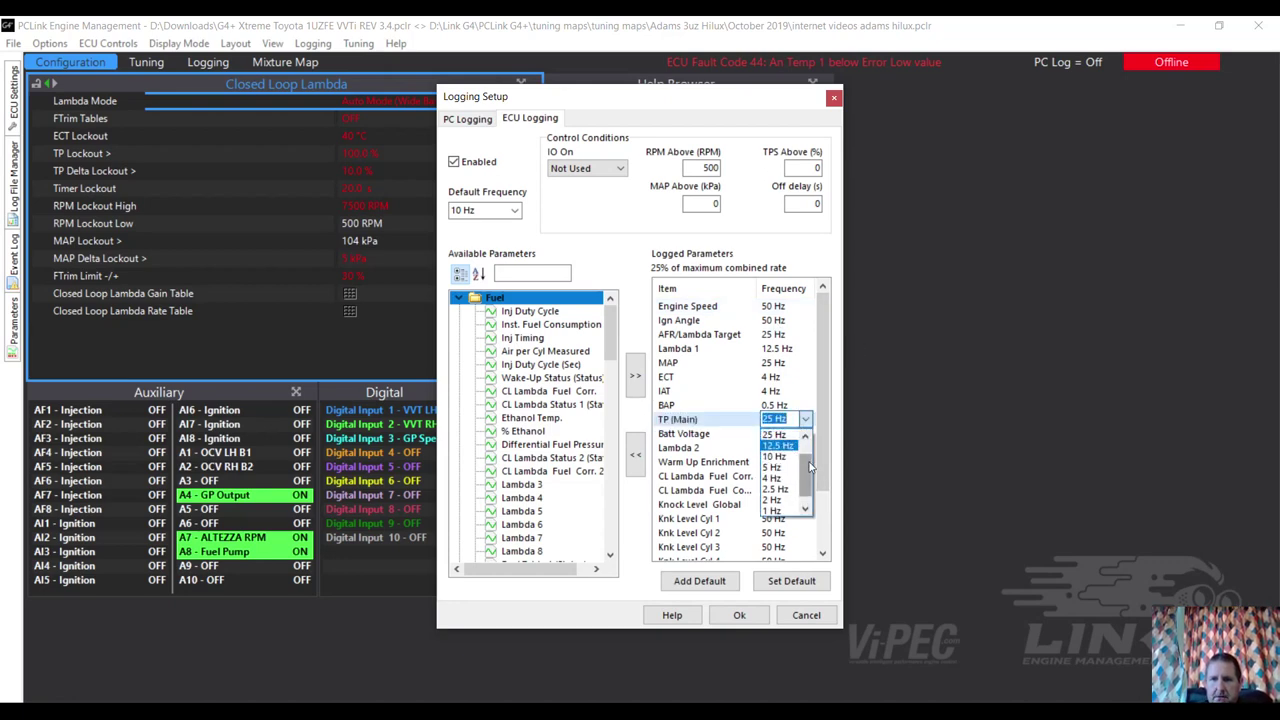
scroll(808, 452, up, 2)
click(775, 445)
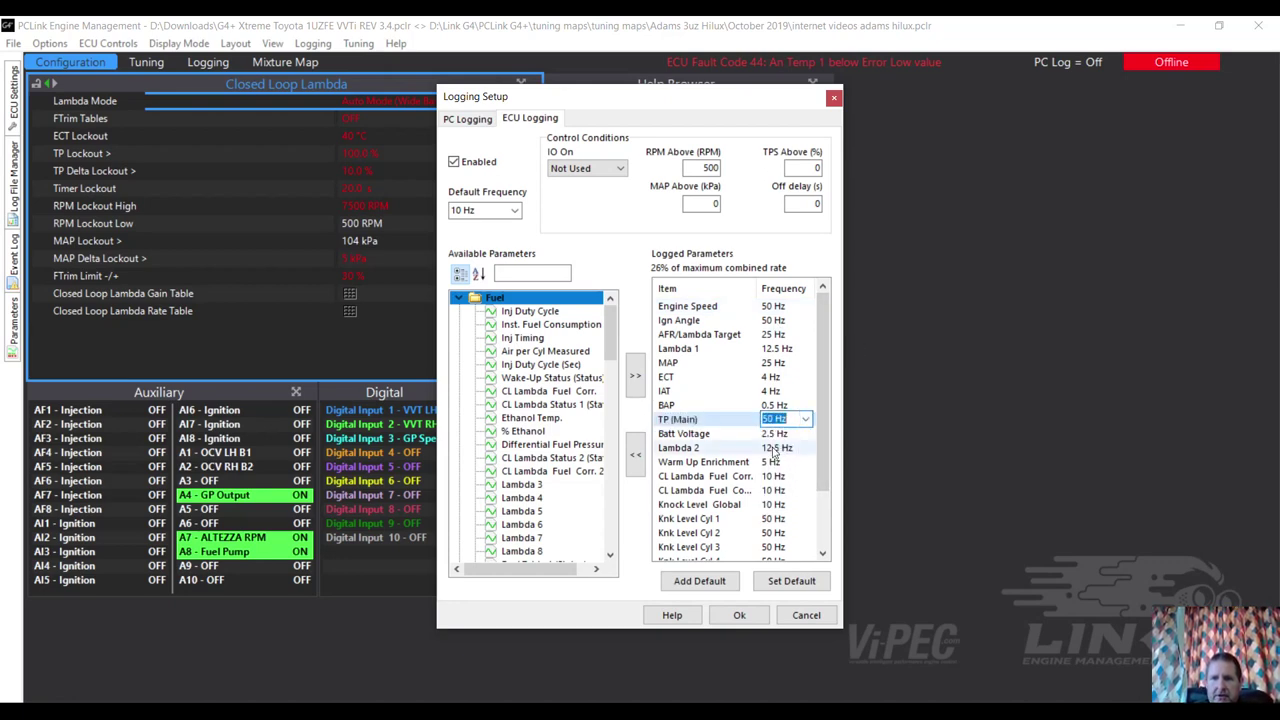
Review the logging frequencies of the remaining logged parameters, from Batt Voltage through the CL Lambda corrections to the cylinder knock levels
click(724, 438)
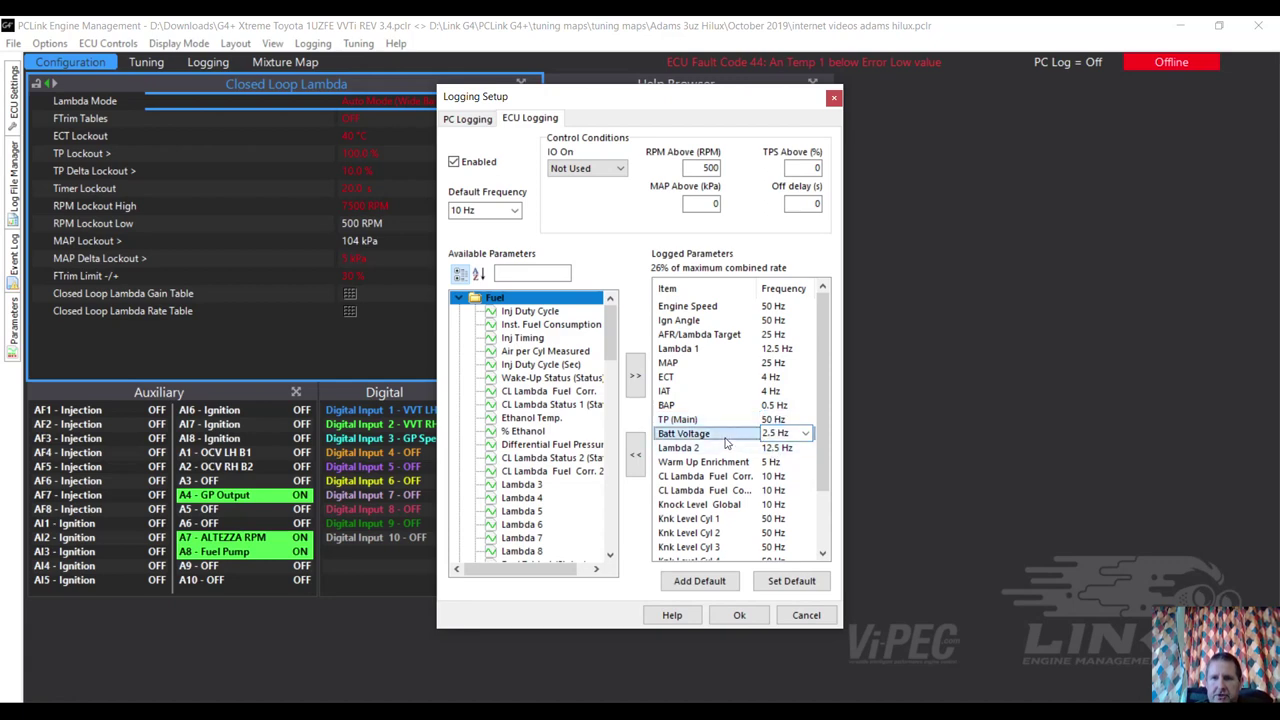
click(700, 450)
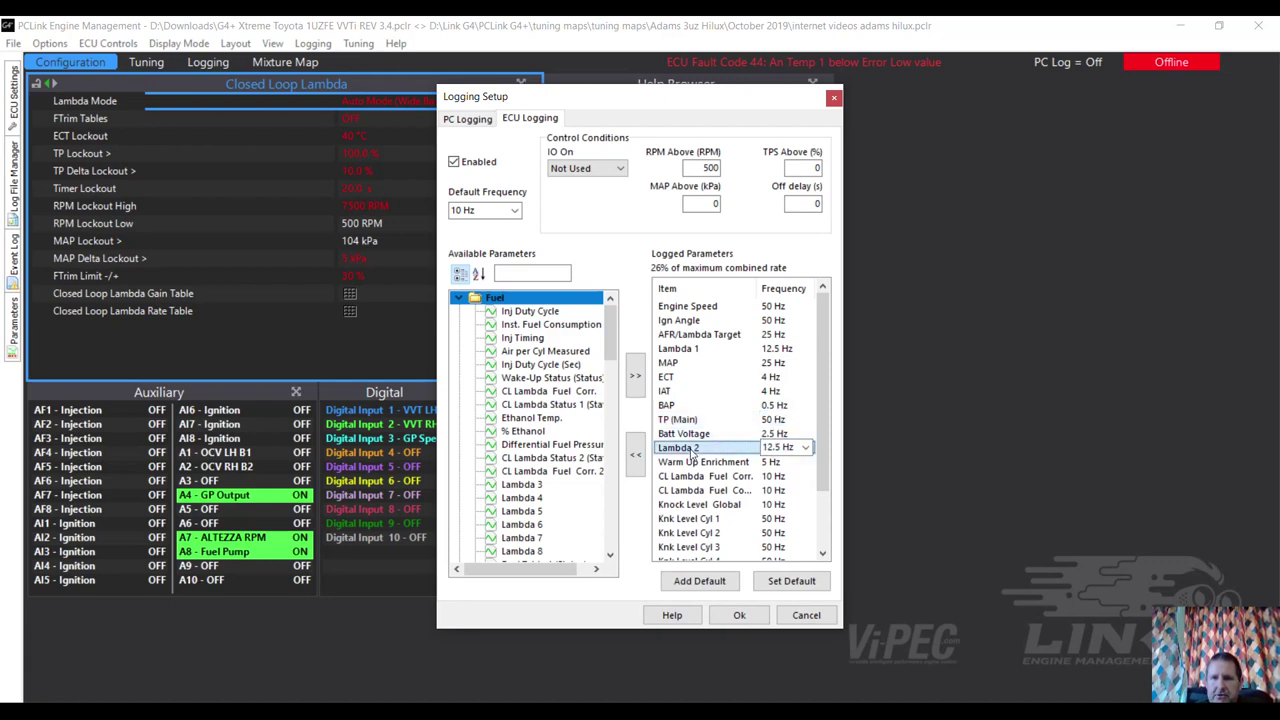
click(722, 466)
click(698, 478)
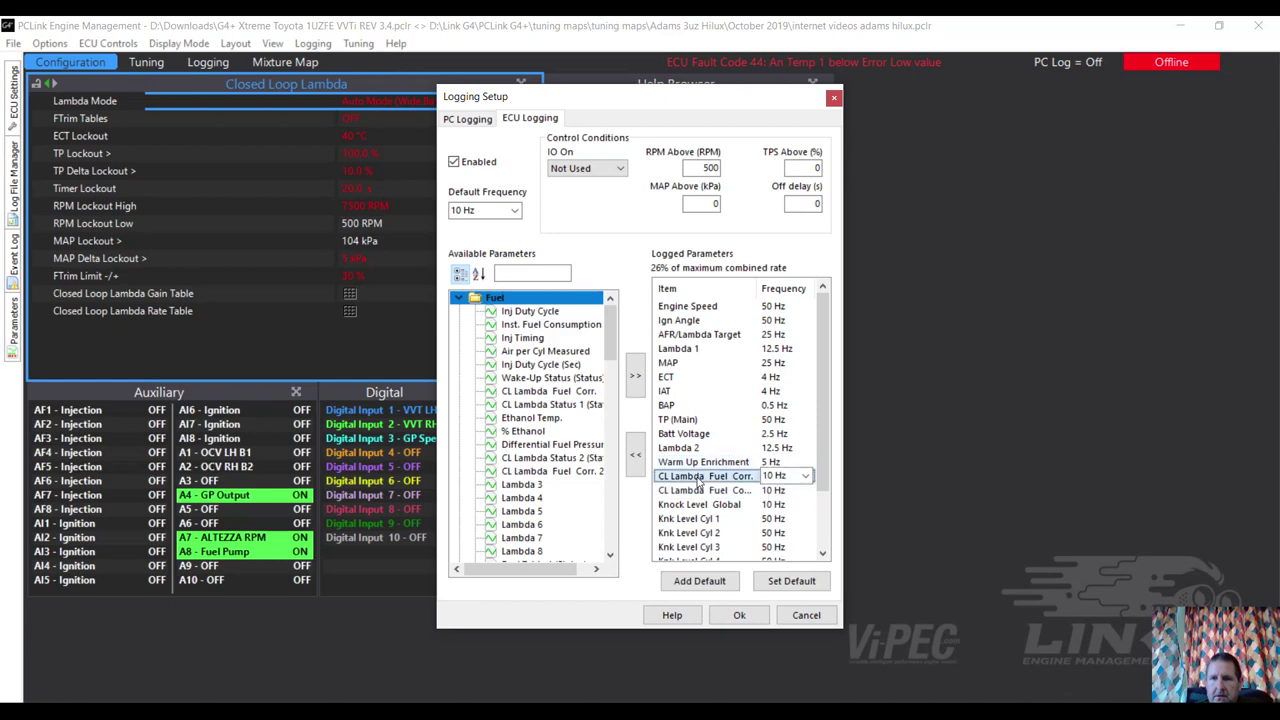
click(708, 491)
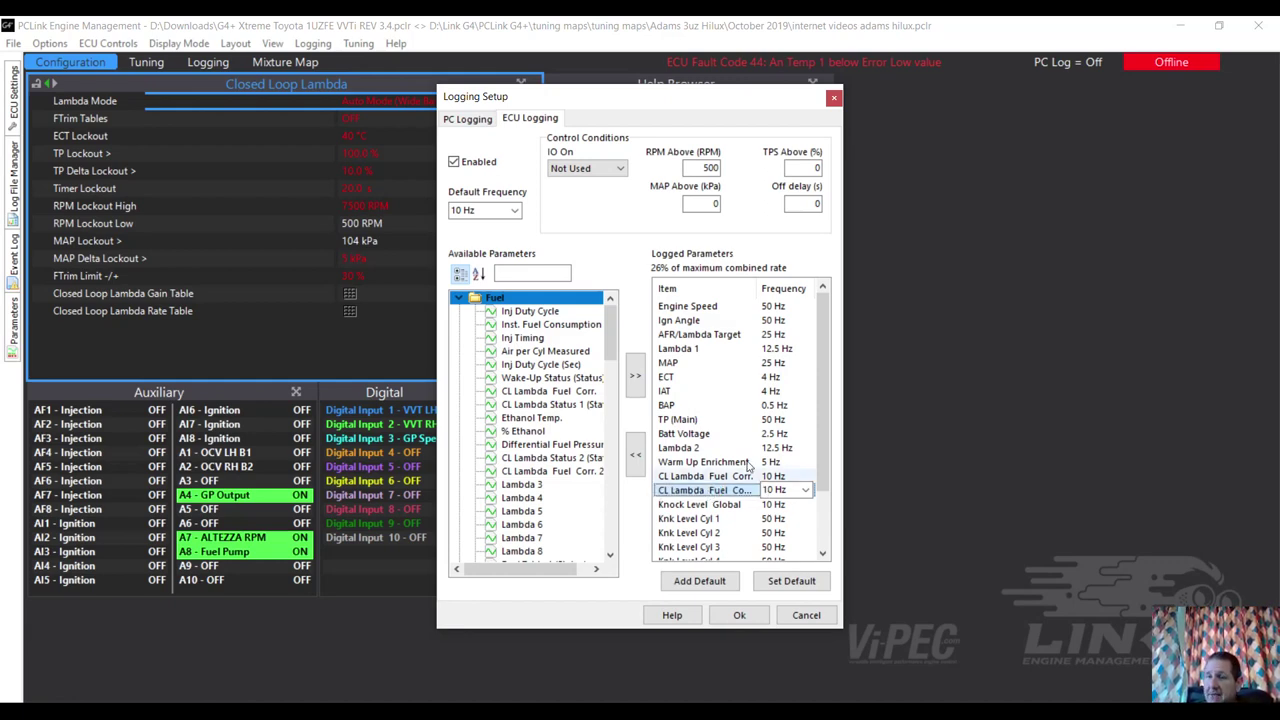
drag(819, 361, 838, 466)
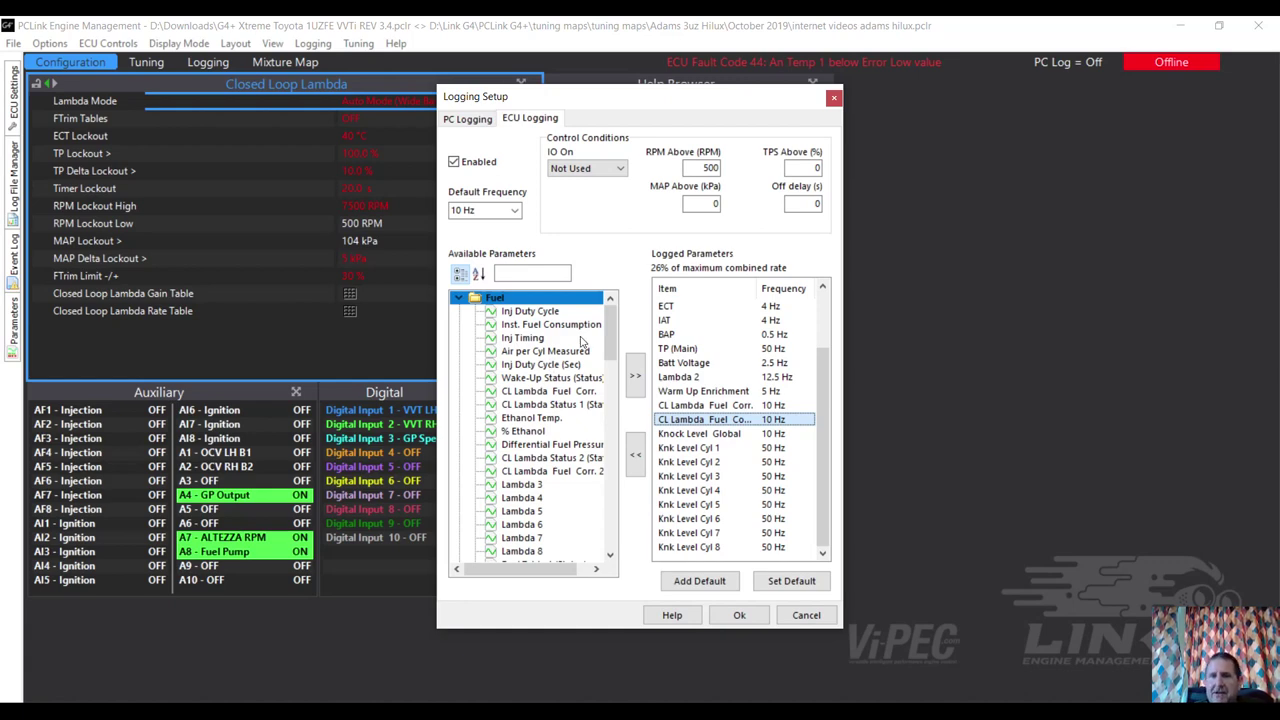
Add the Fuel parameters Wake-Up Status and CL Lambda Status 1 to the ECU's logged parameters
click(553, 314)
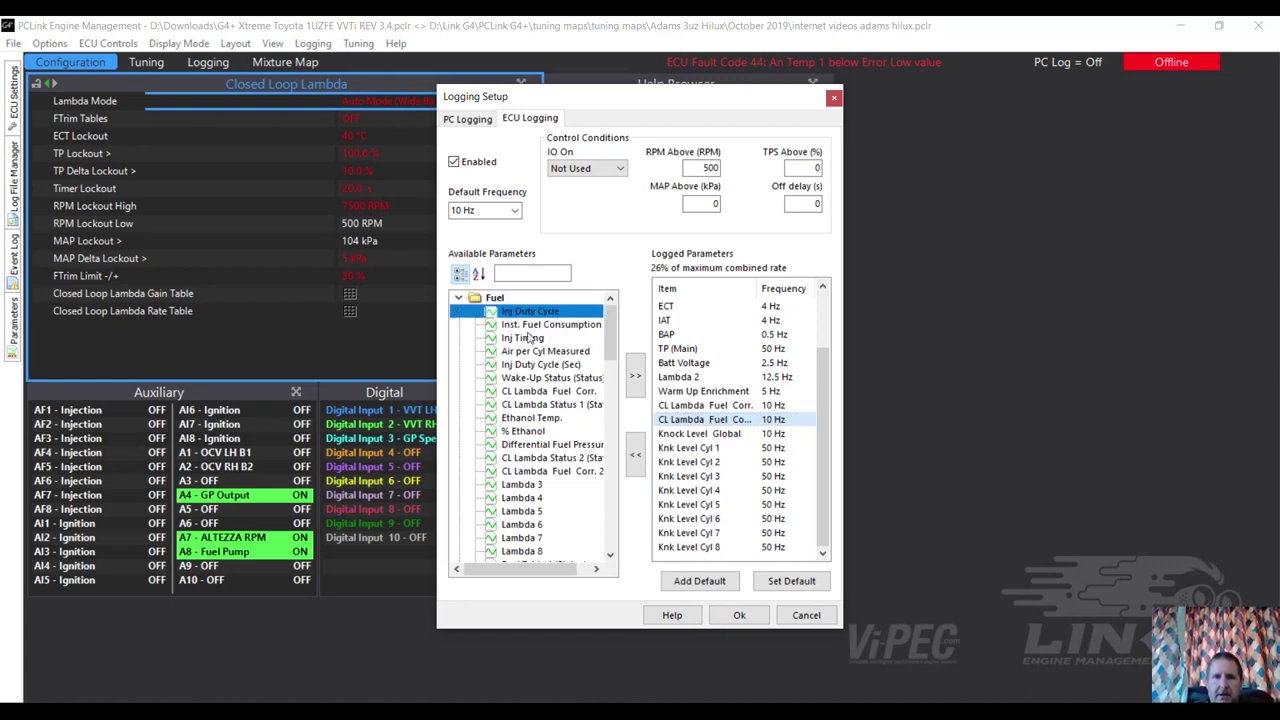
click(529, 338)
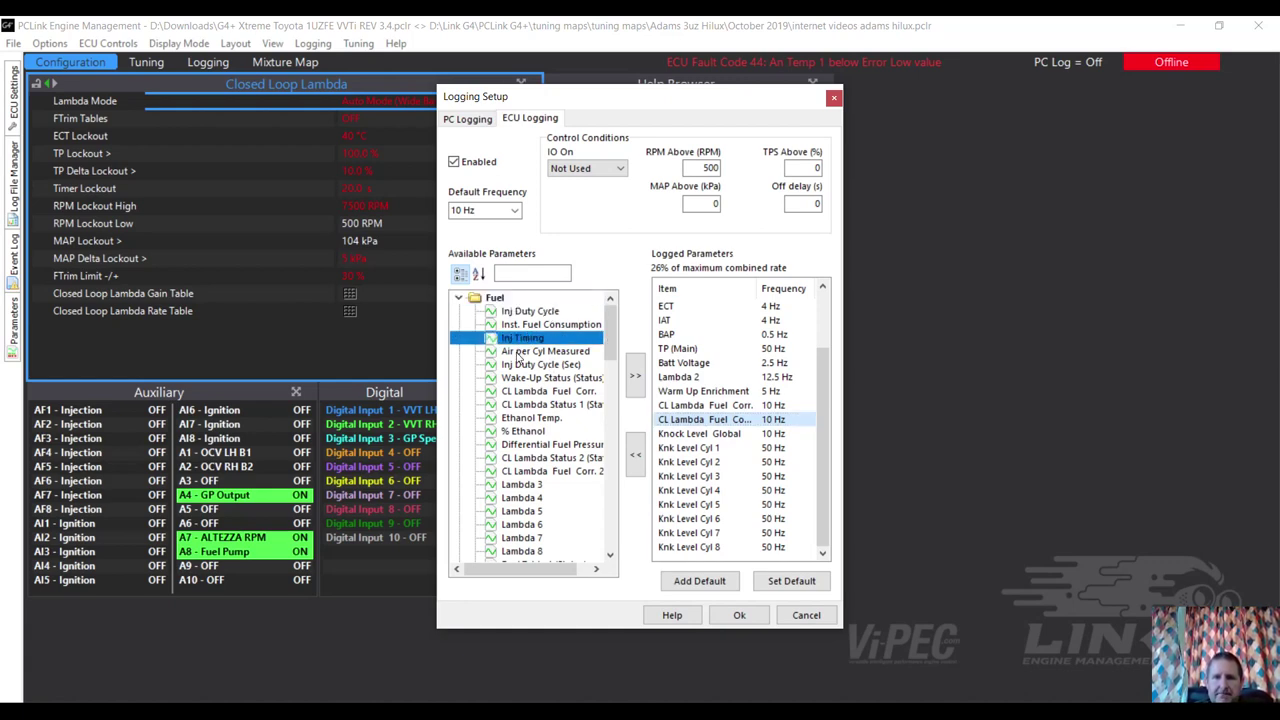
click(519, 353)
click(519, 366)
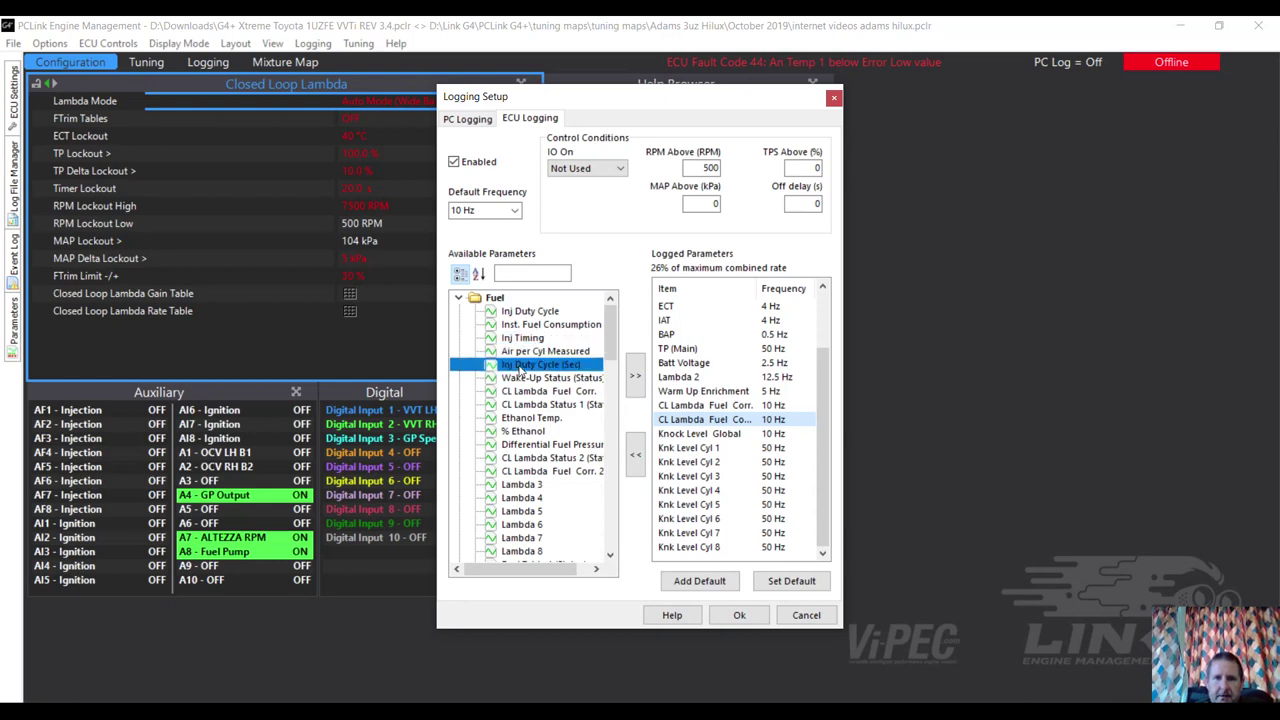
click(521, 380)
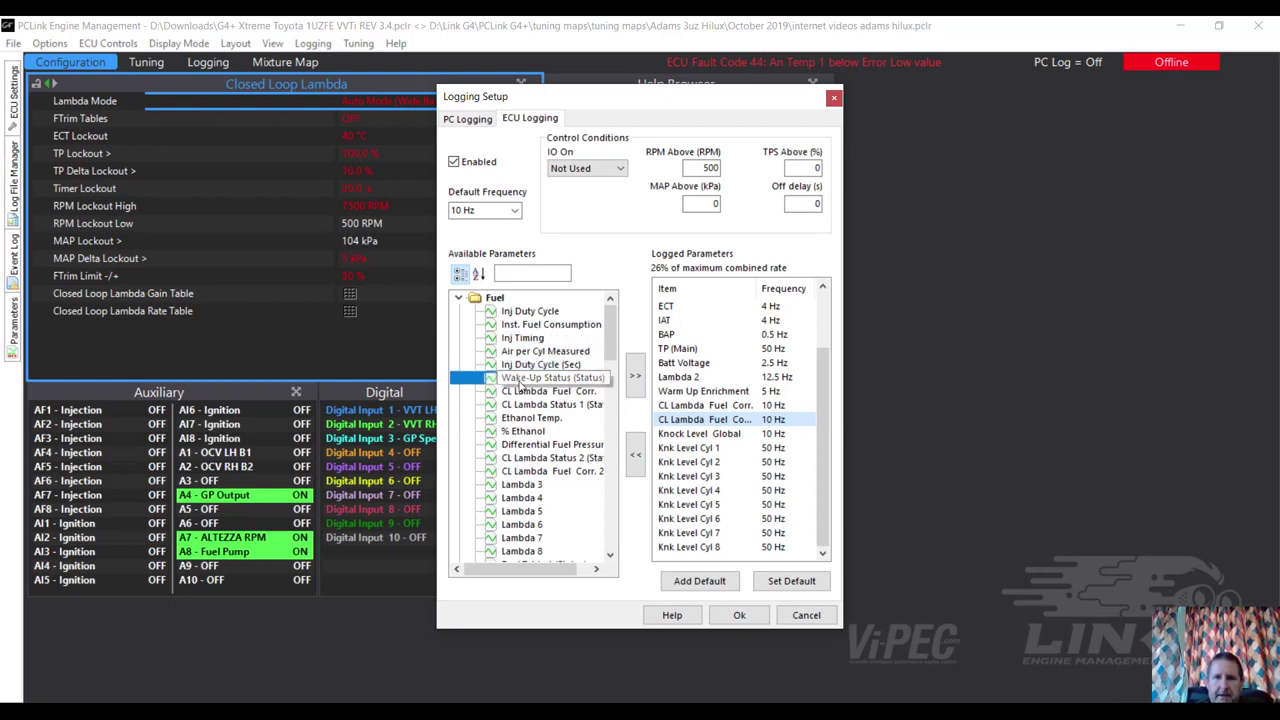
click(634, 376)
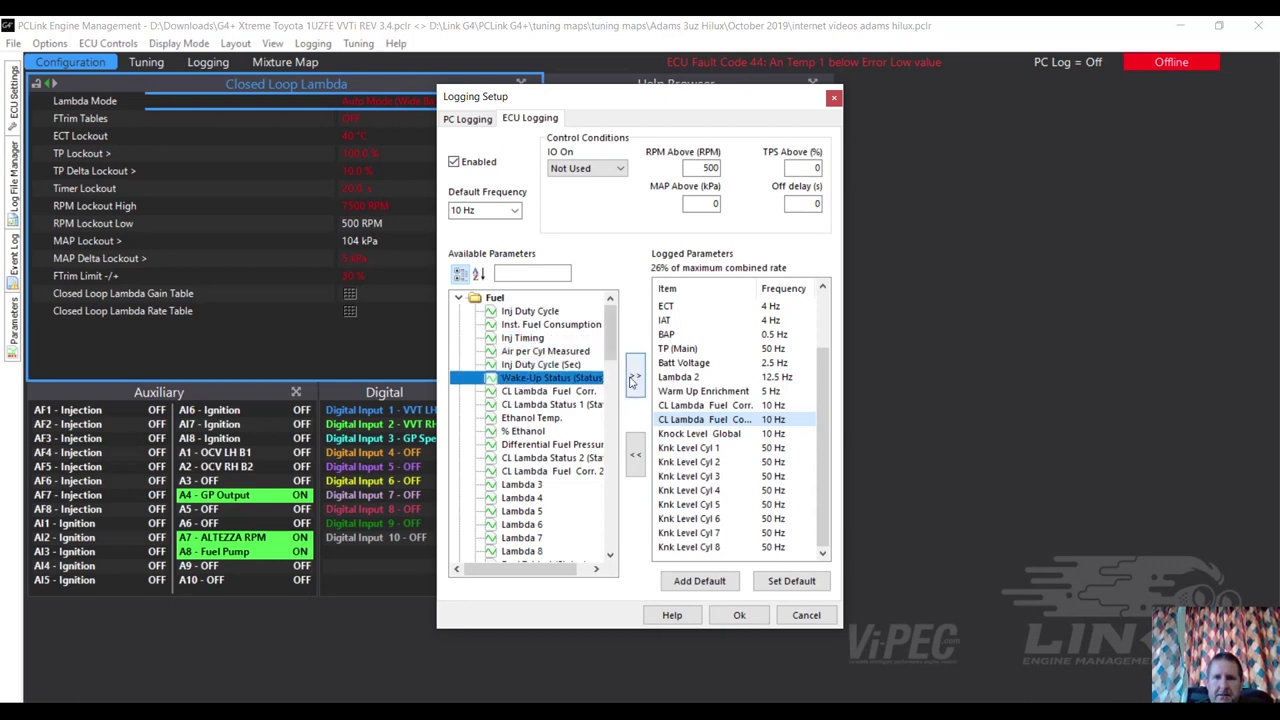
click(550, 405)
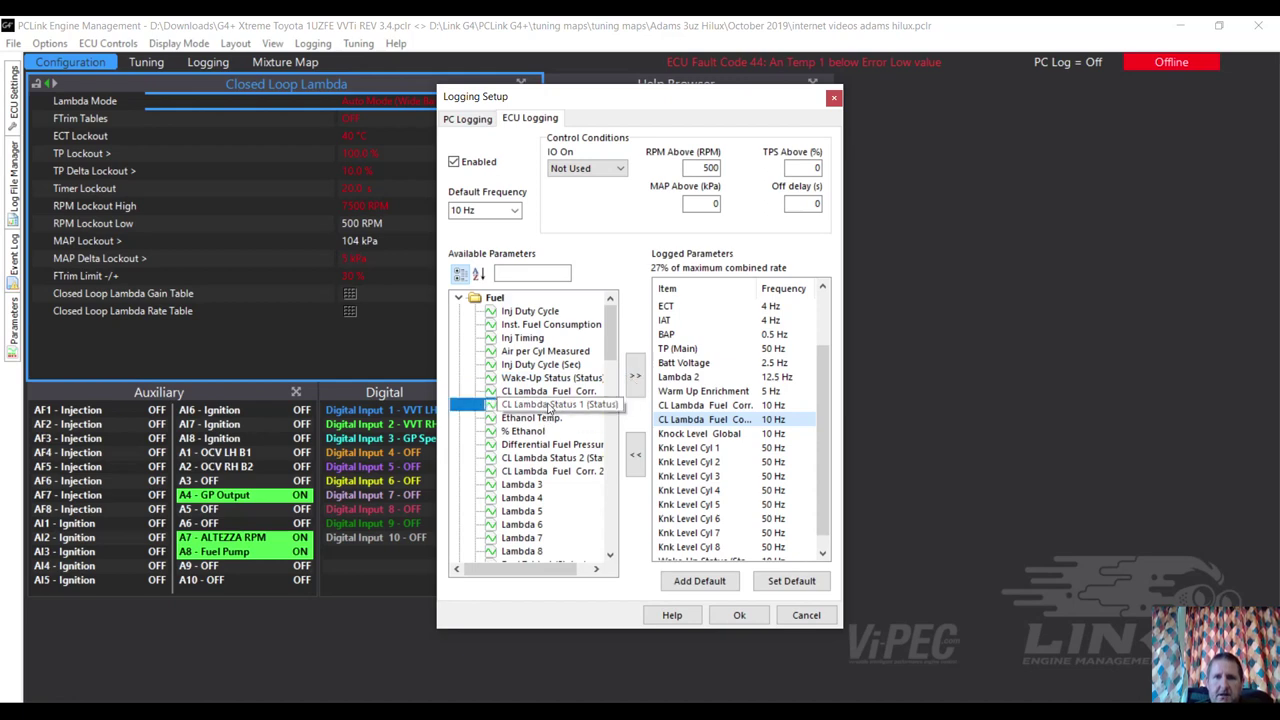
click(634, 376)
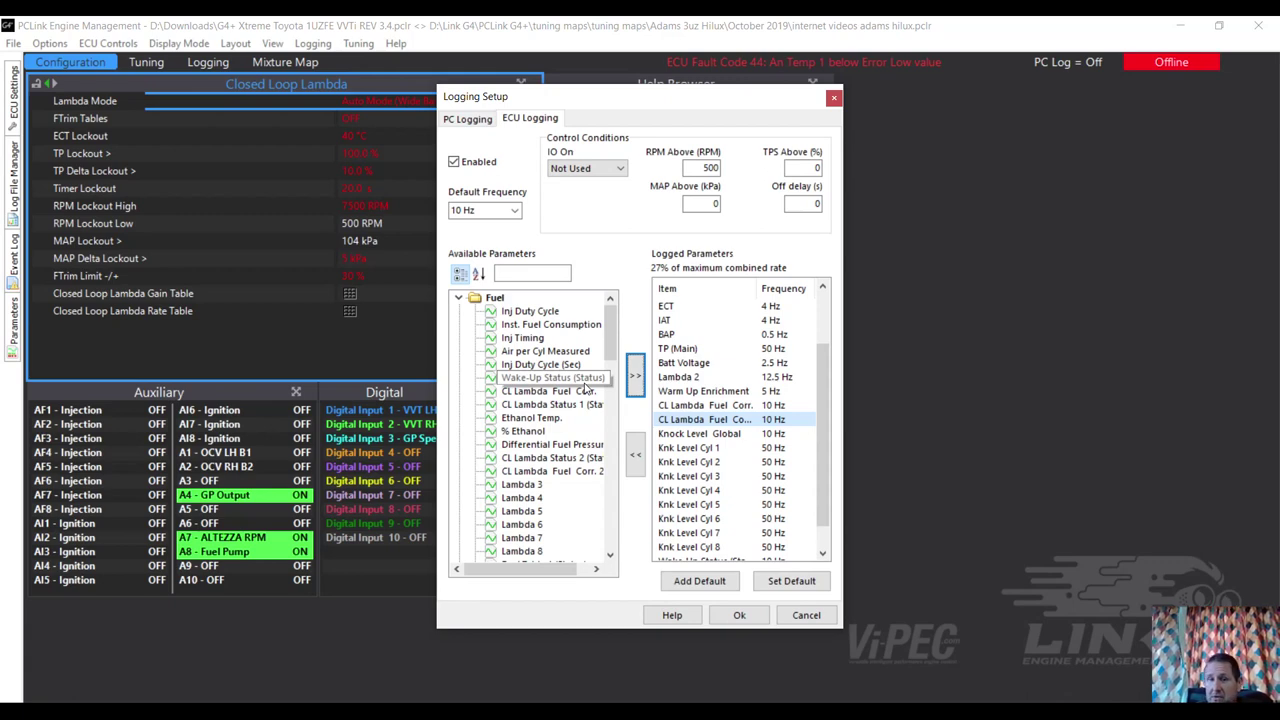
click(548, 393)
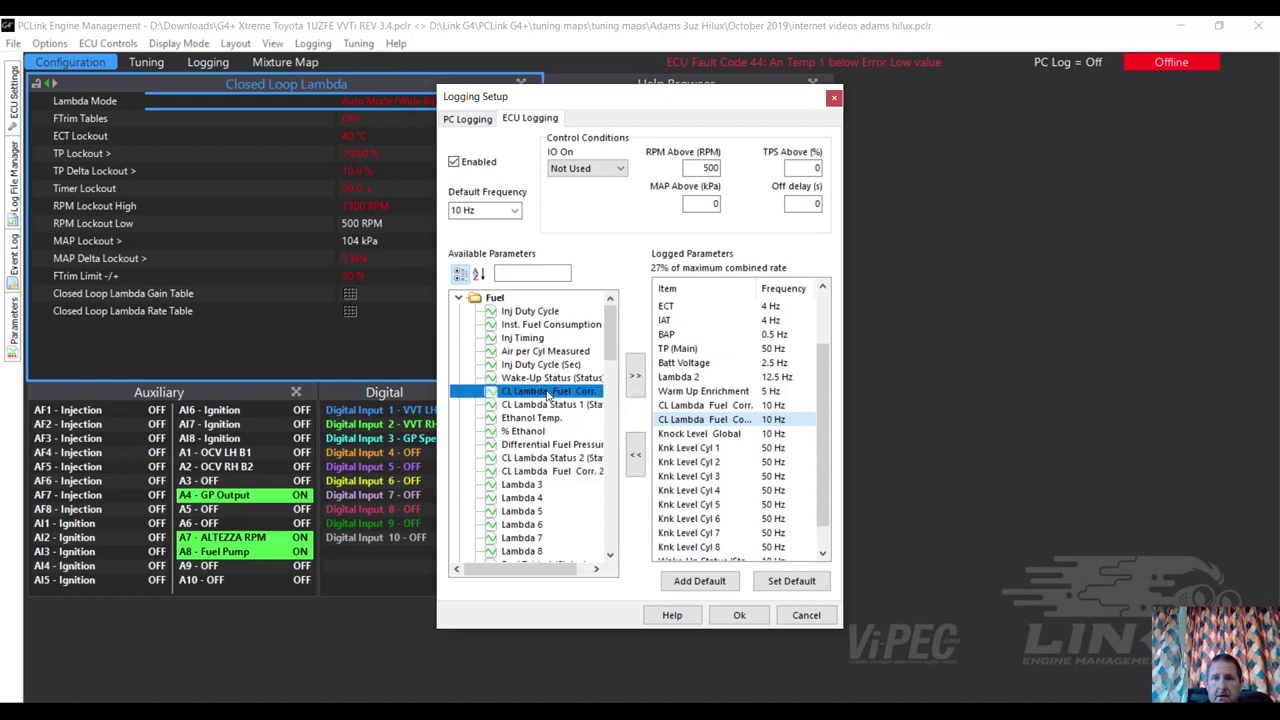
click(548, 405)
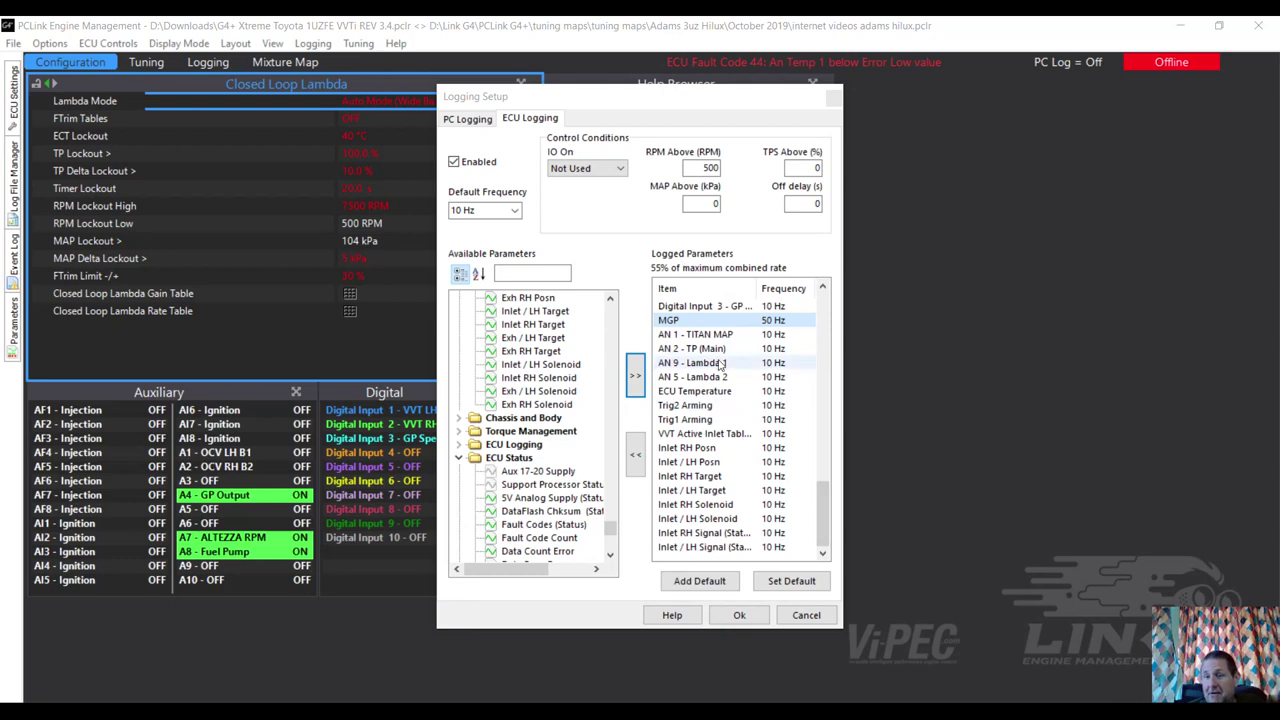
Check the extended list of logged parameters and their frequencies, and accept the ECU logging setup
drag(817, 528, 819, 430)
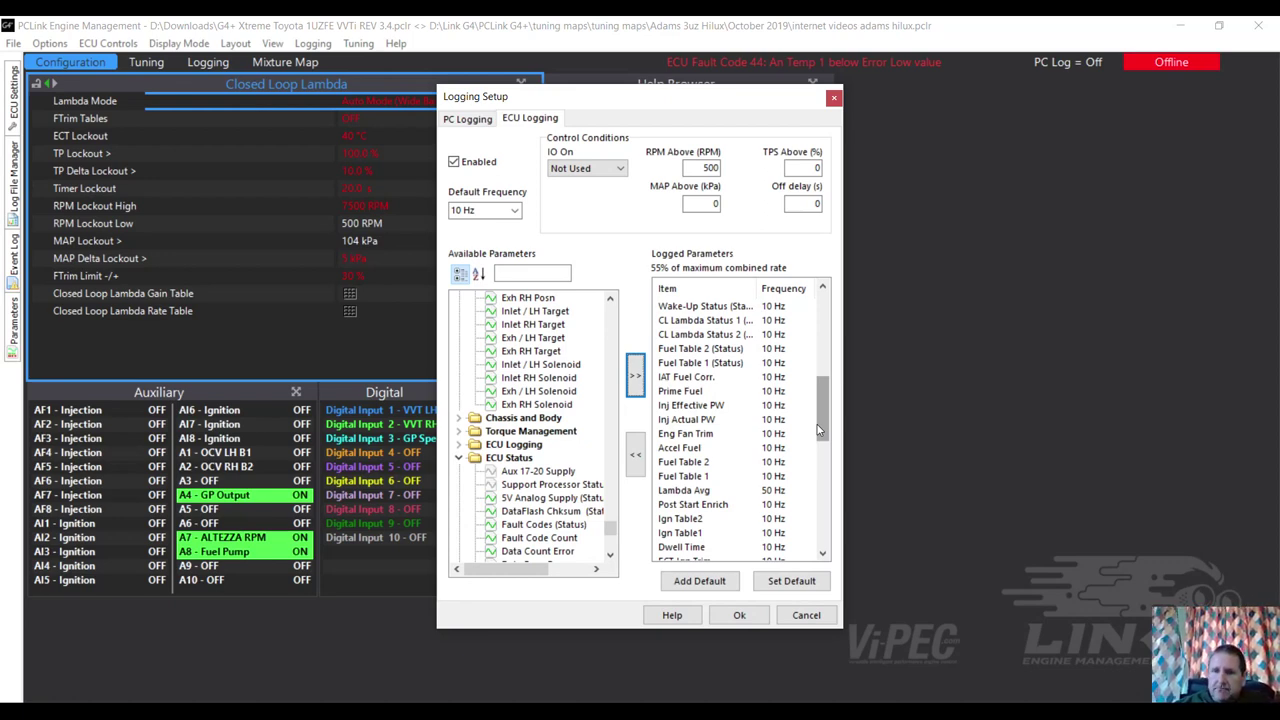
drag(826, 424, 826, 349)
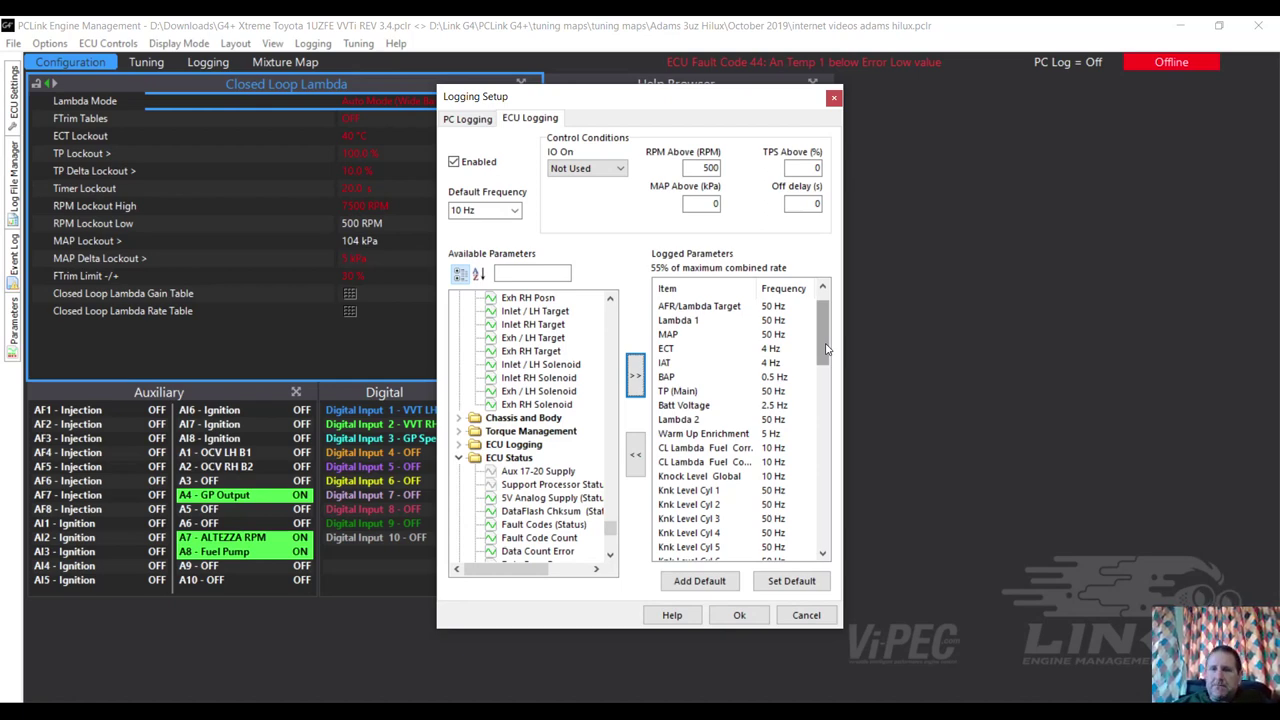
click(740, 617)
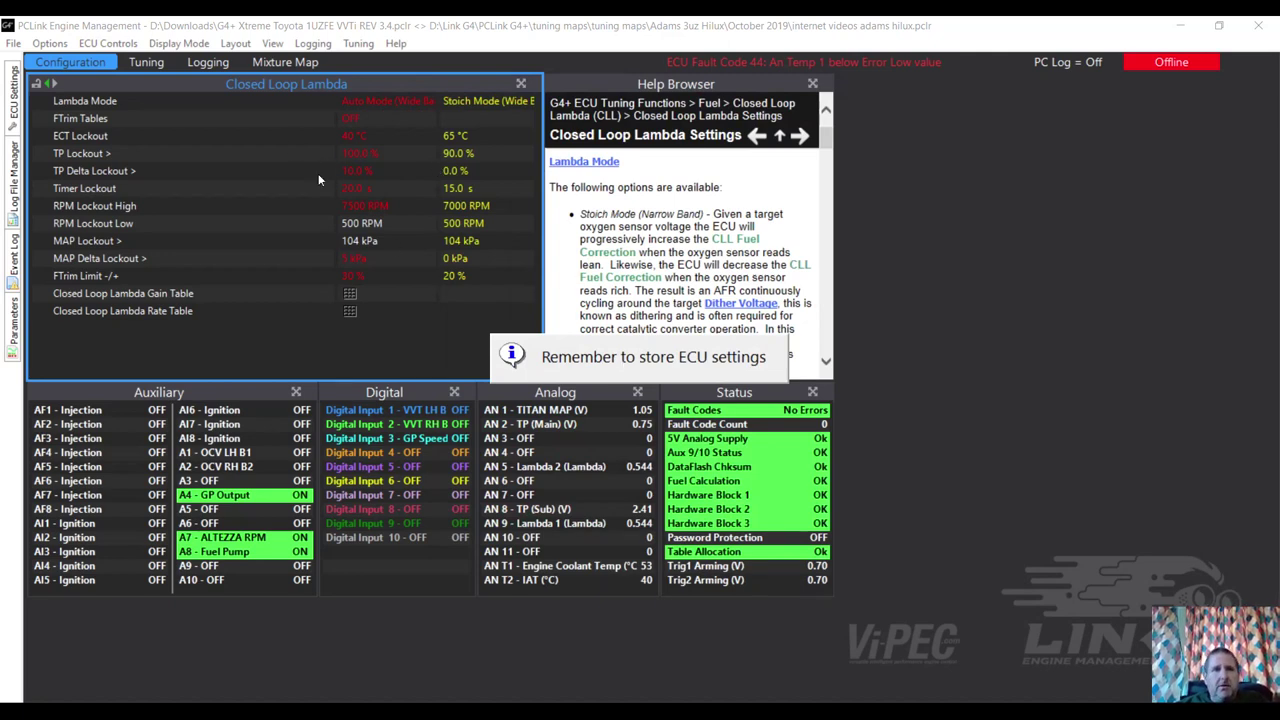
Start saving the tune as a new file and browse to the Web info folder under Link G4, PCLink G4+, tuning maps on drive D
click(14, 43)
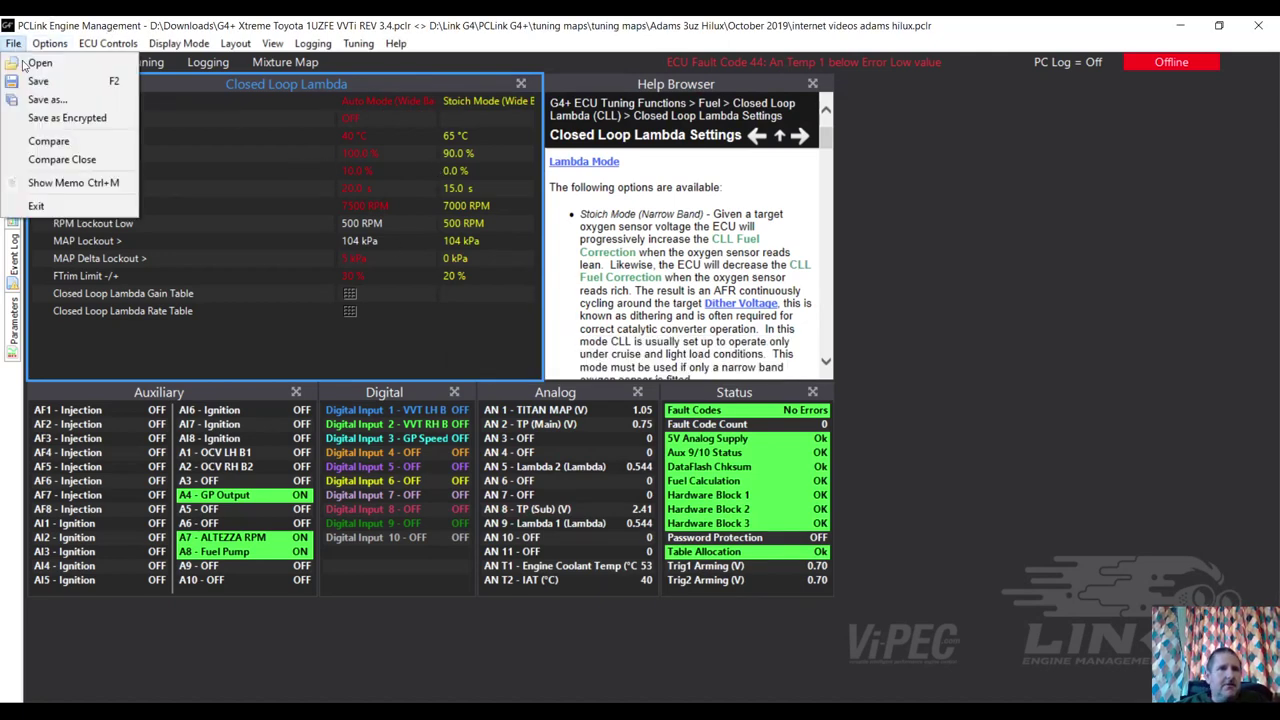
click(44, 99)
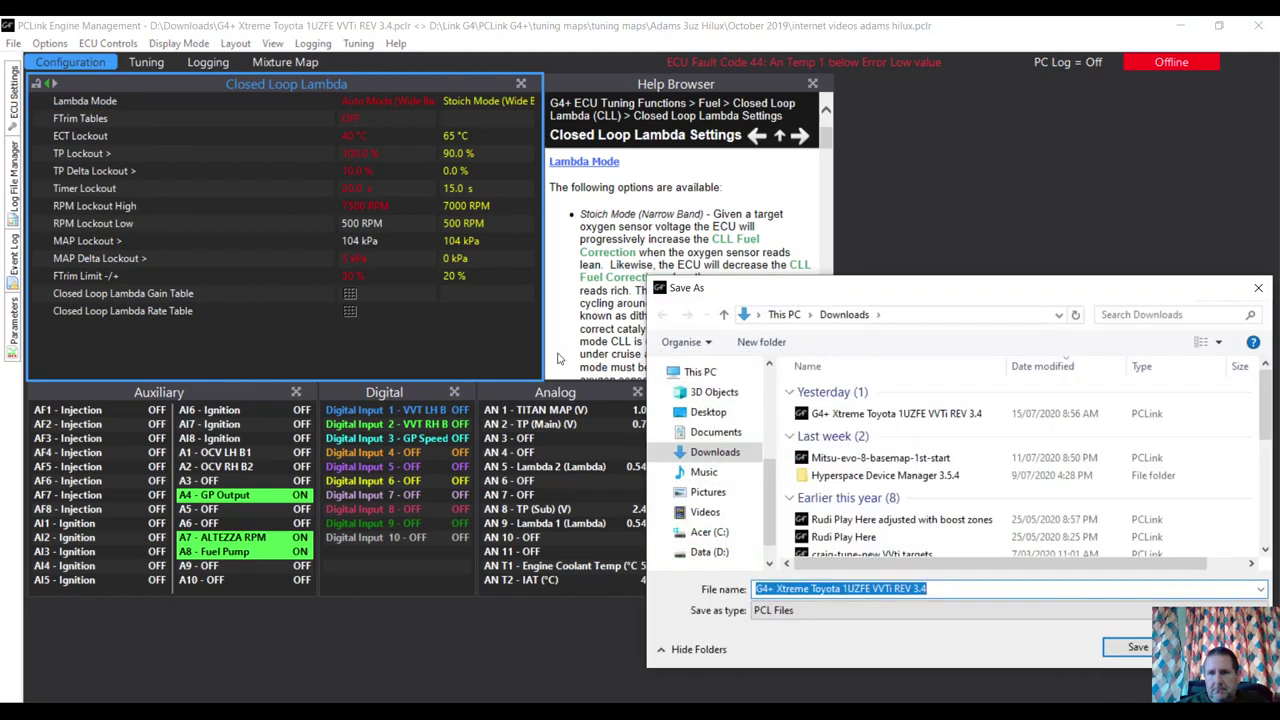
click(707, 553)
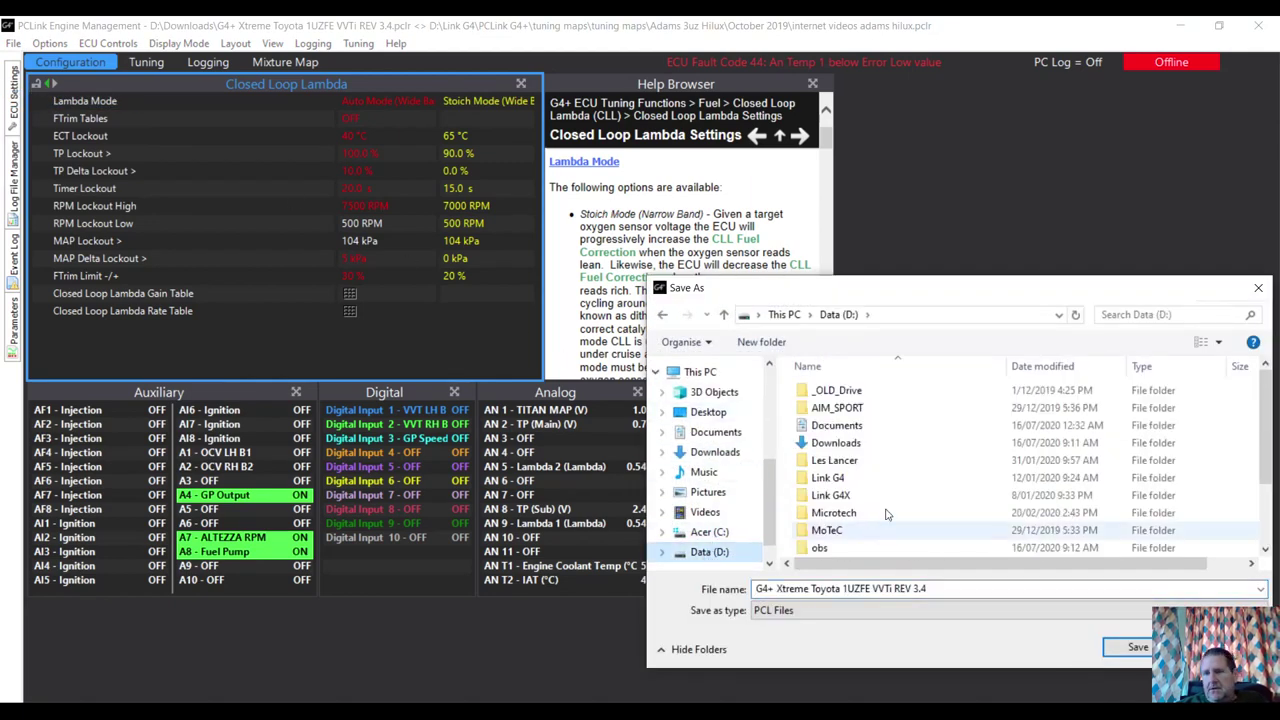
double_click(829, 478)
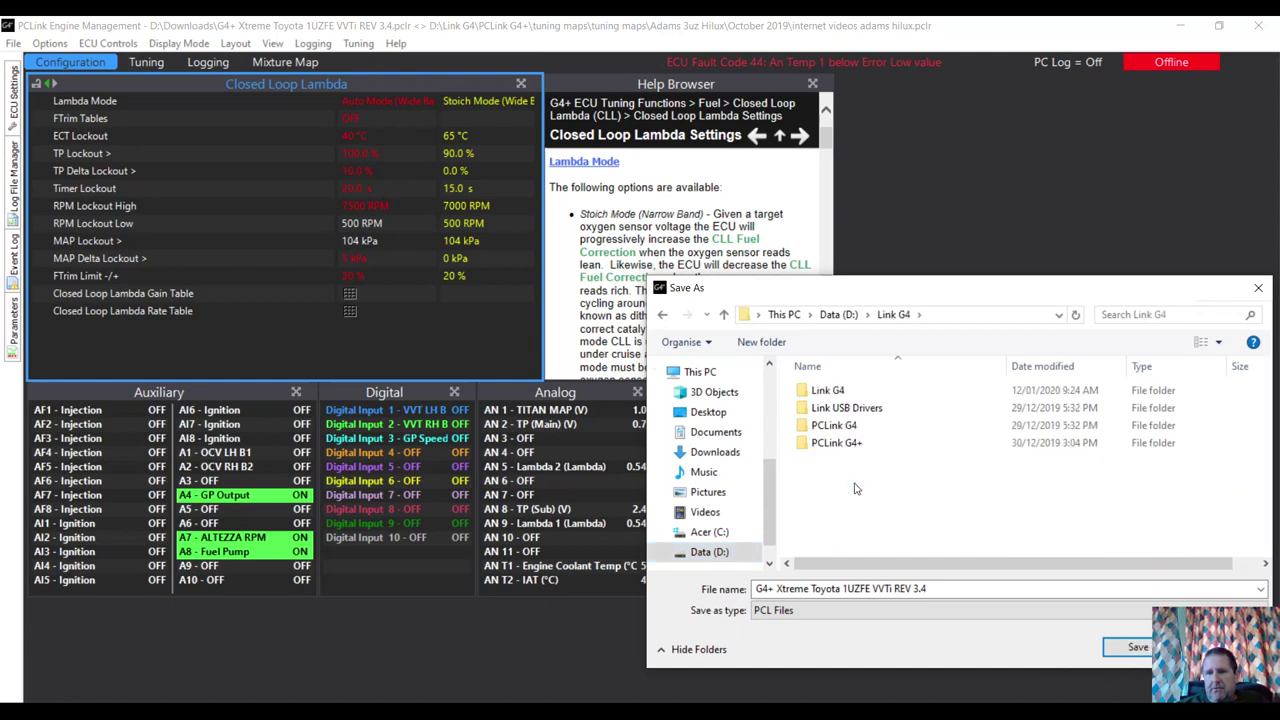
click(848, 443)
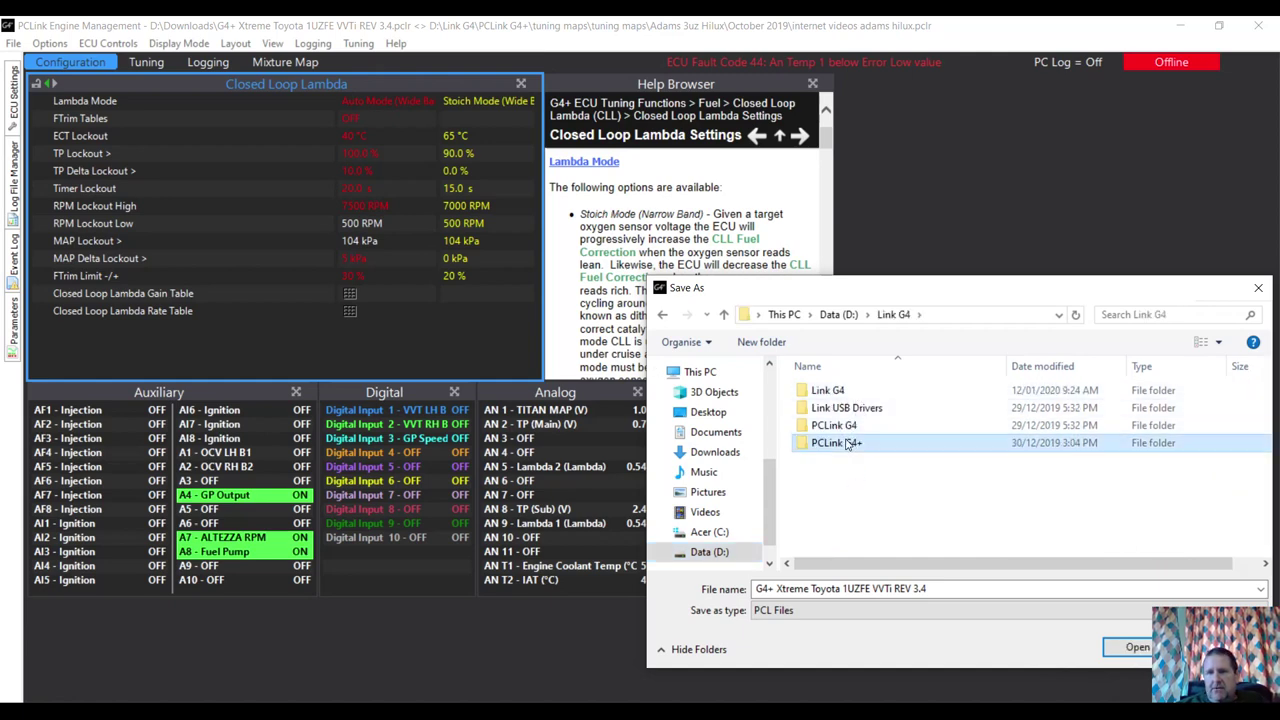
double_click(848, 443)
double_click(830, 510)
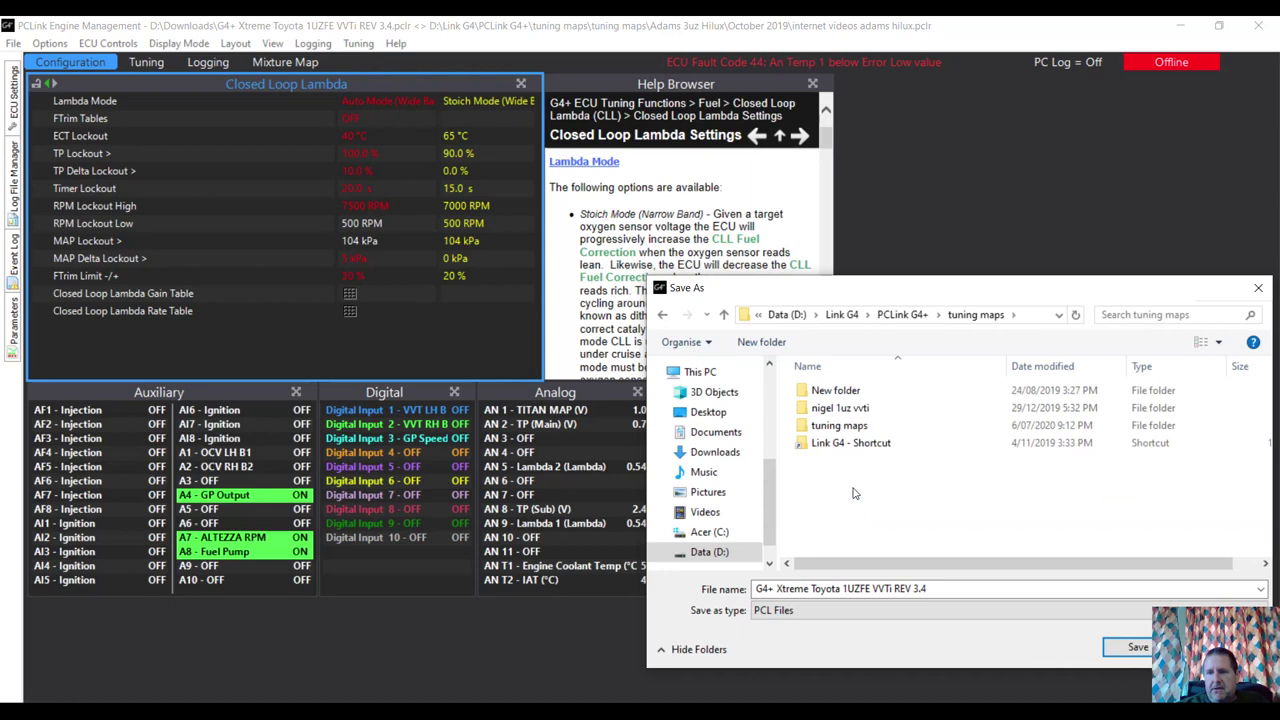
double_click(853, 425)
drag(1265, 375, 1265, 505)
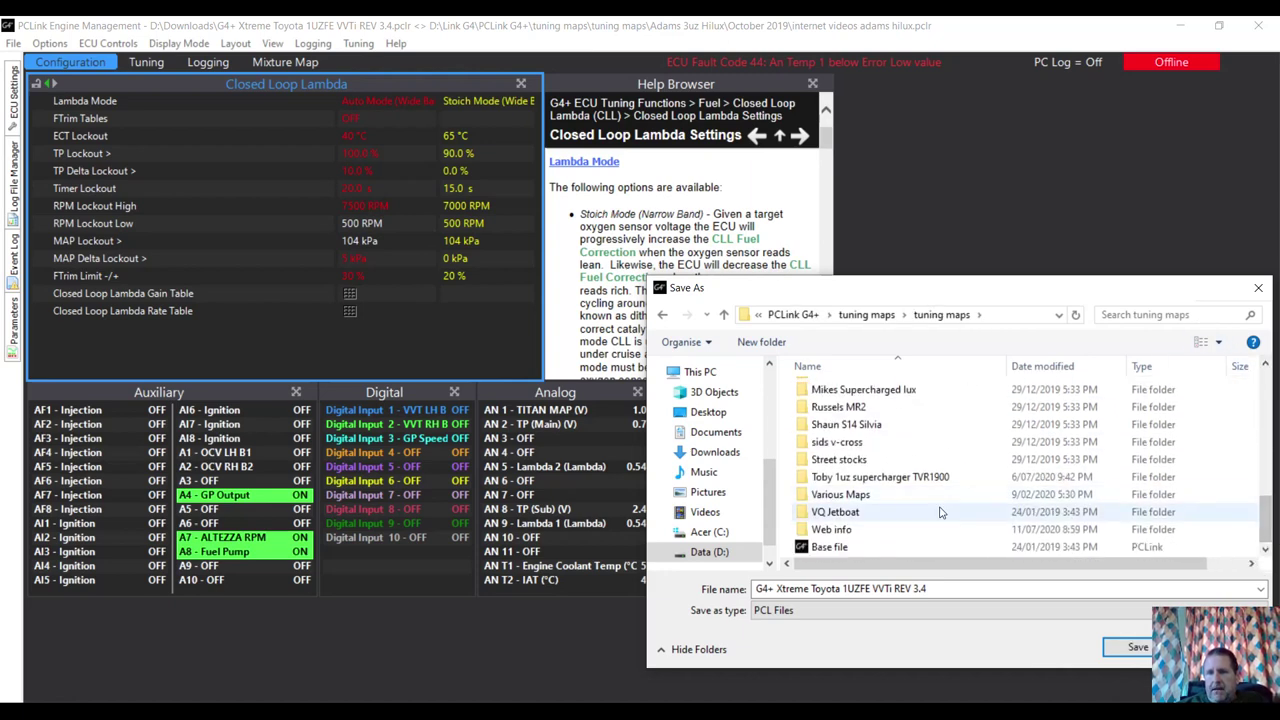
double_click(830, 529)
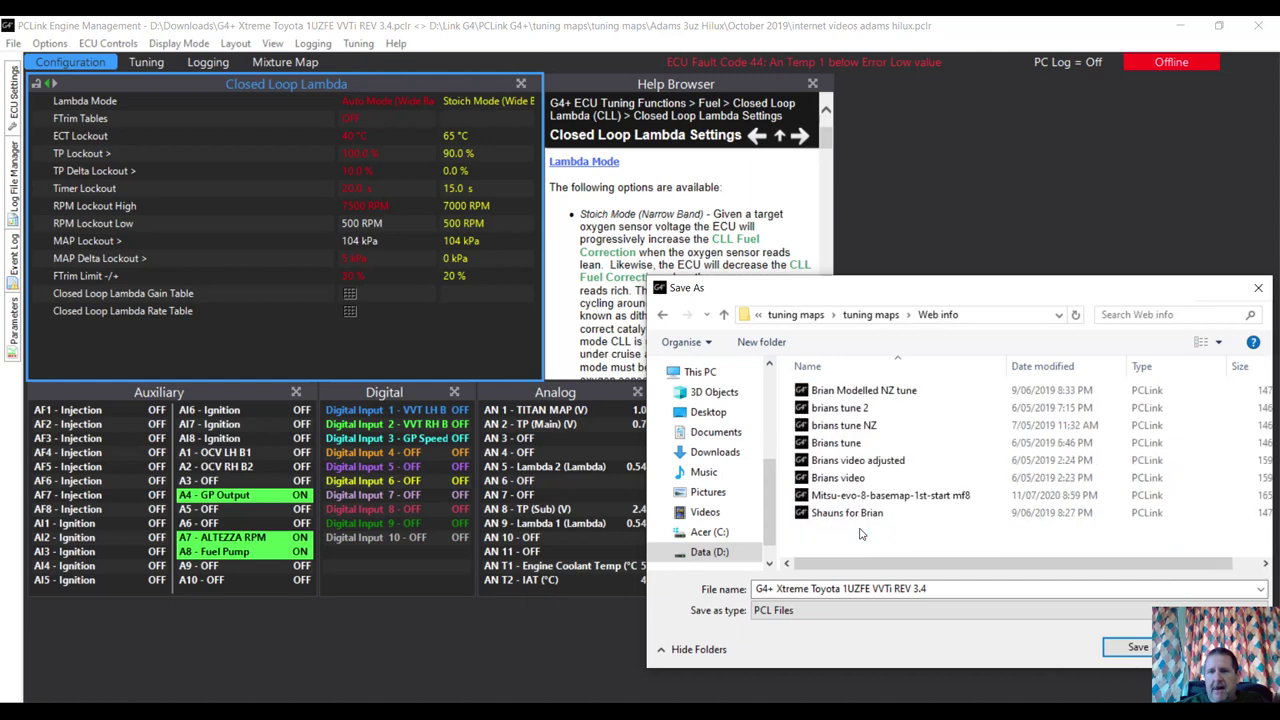
Create a folder in Web info named with the customer's first name followed by "VVti 1uz Modeled", and open it
click(761, 343)
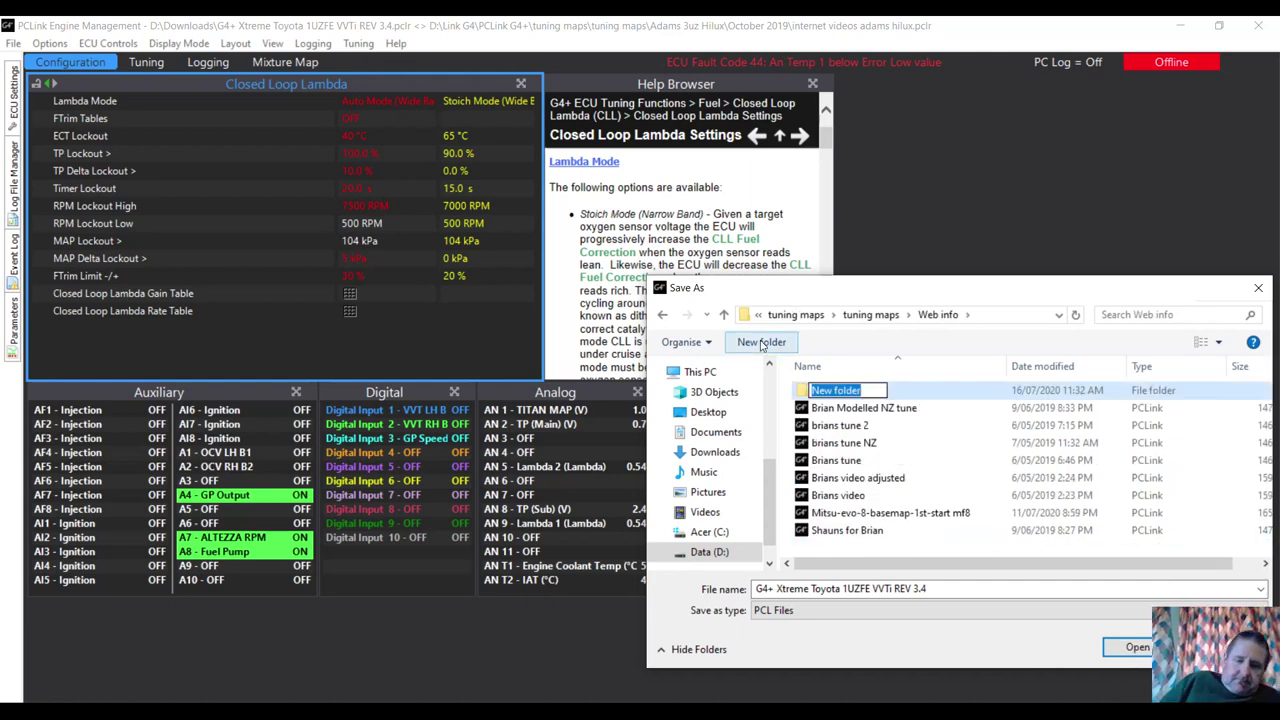
text(Jo)
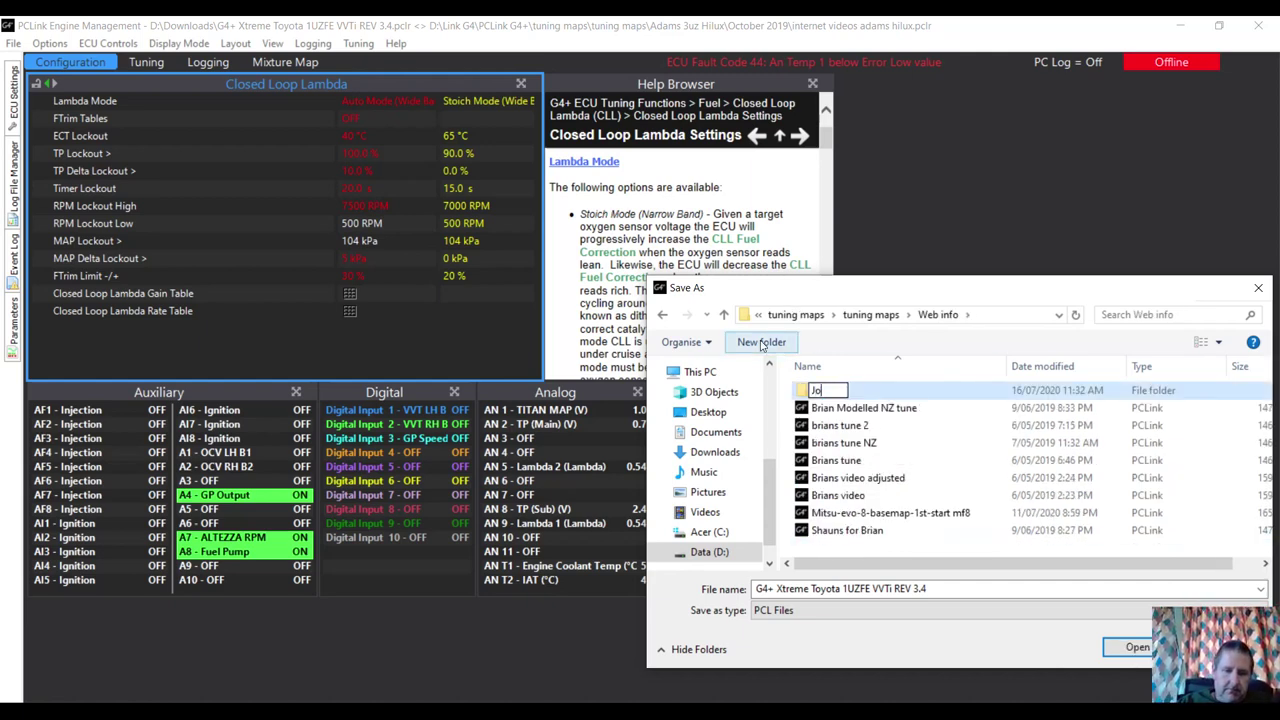
text(sh VV)
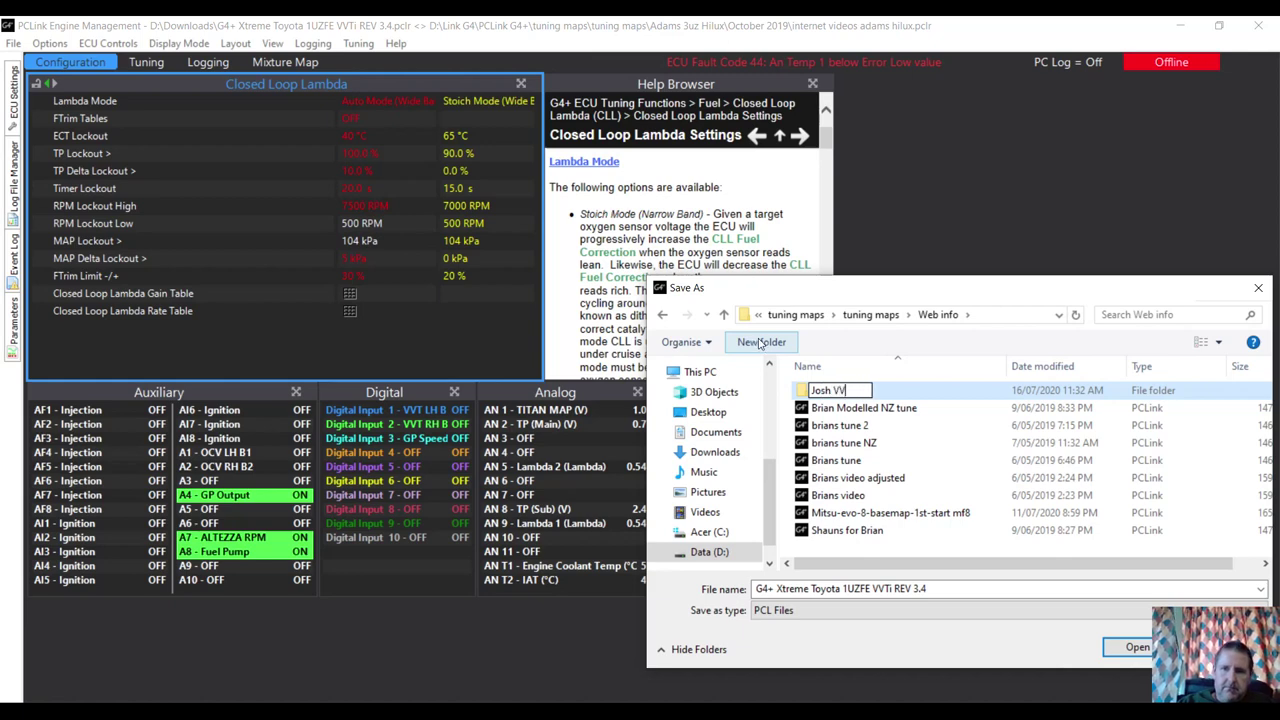
text(ti)
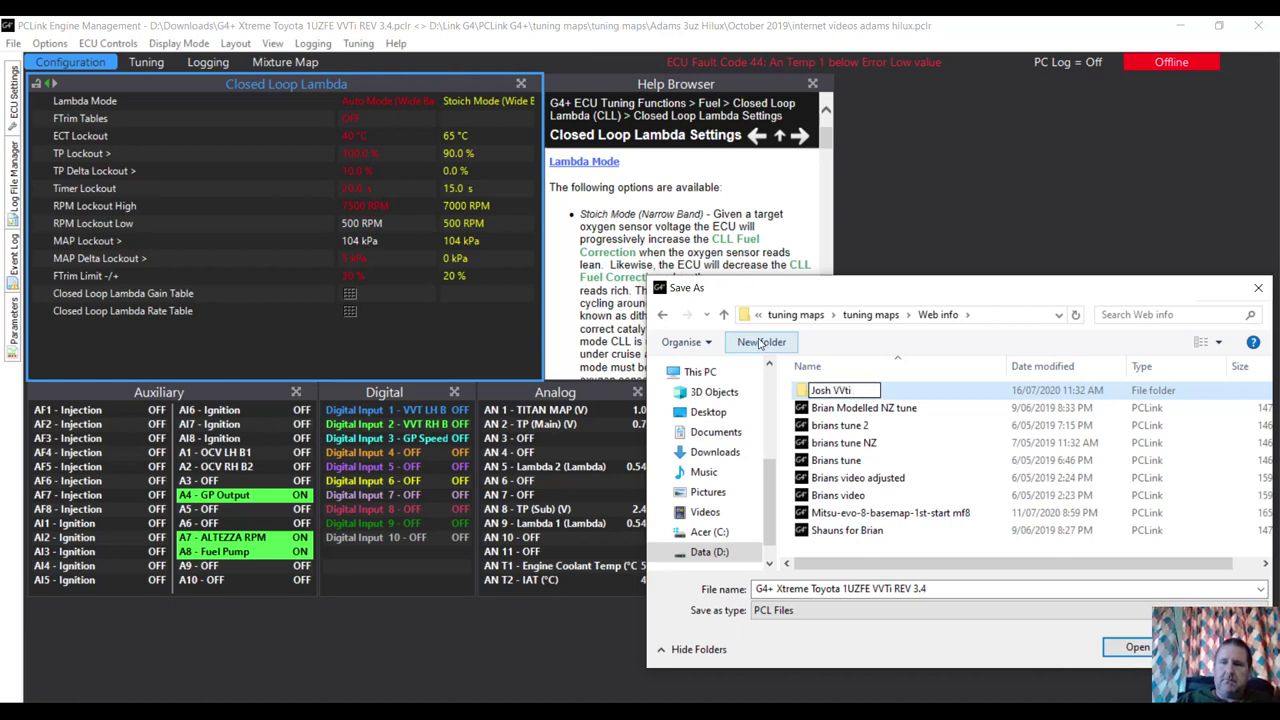
text( 1)
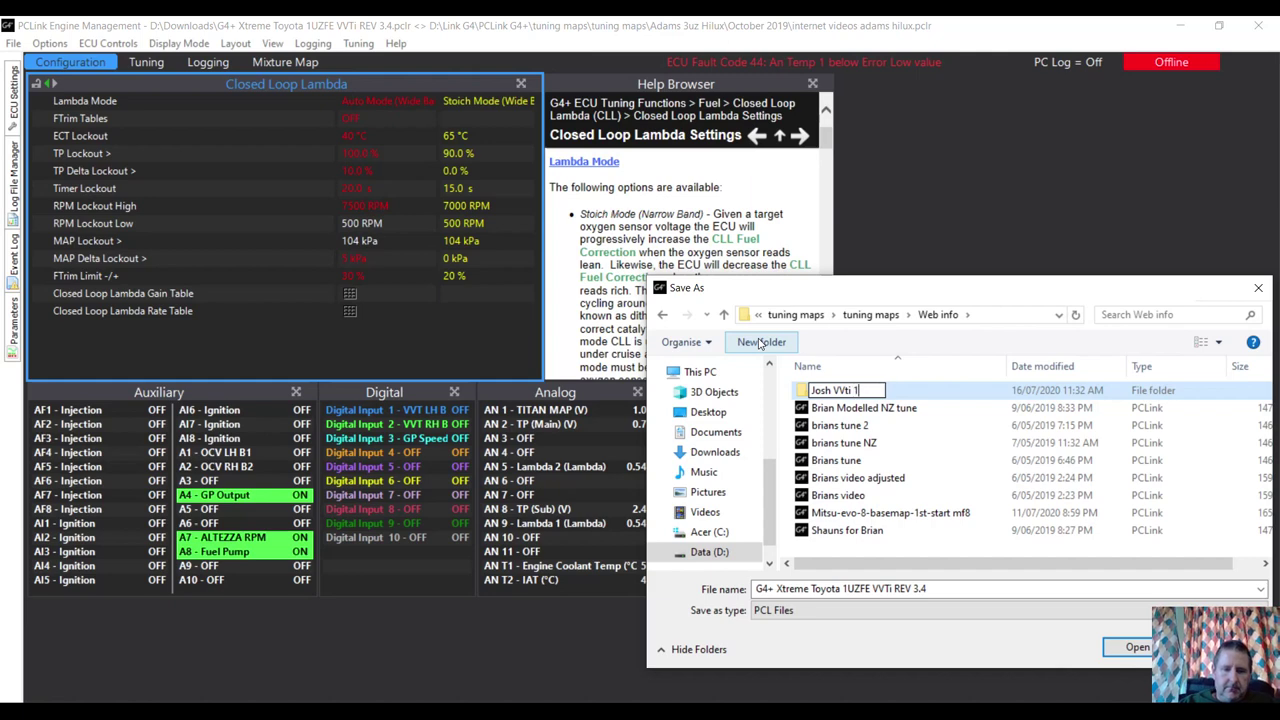
text(uz Modeled)
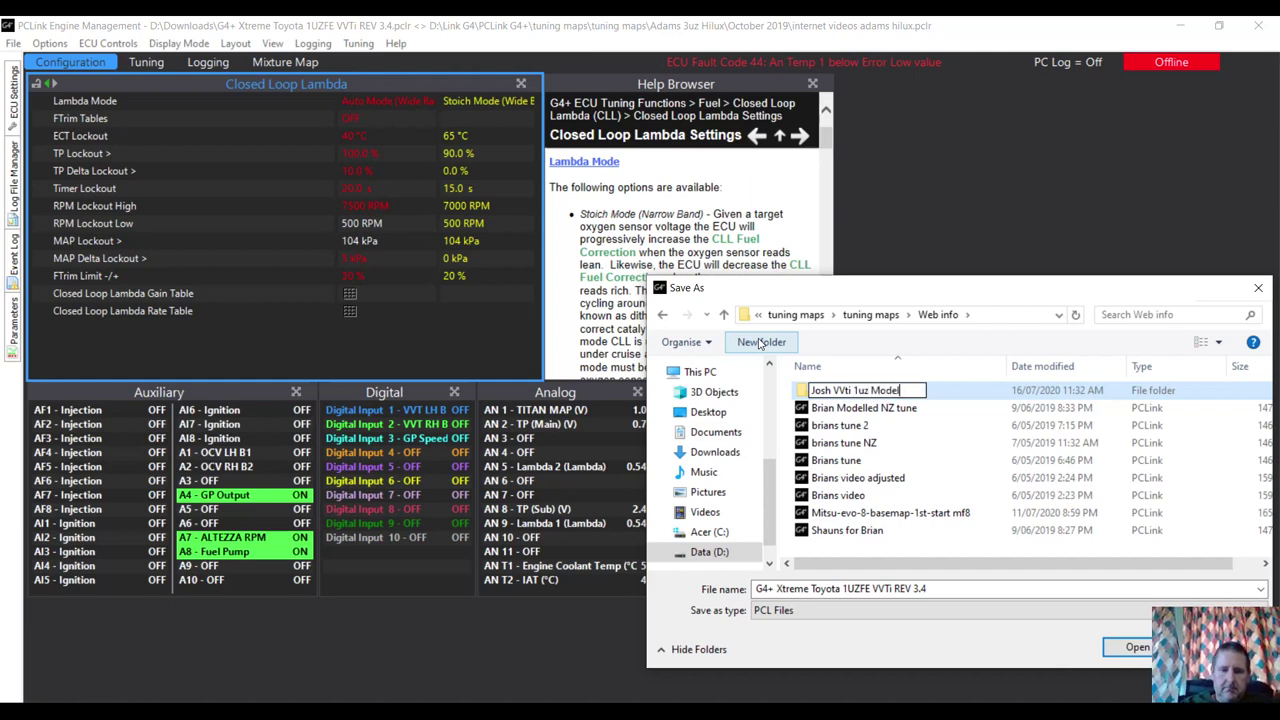
click(1052, 400)
double_click(1035, 400)
Save the tune in the new folder under the file name "Adjustment 1 logging on"
click(955, 588)
key(BackSpace)
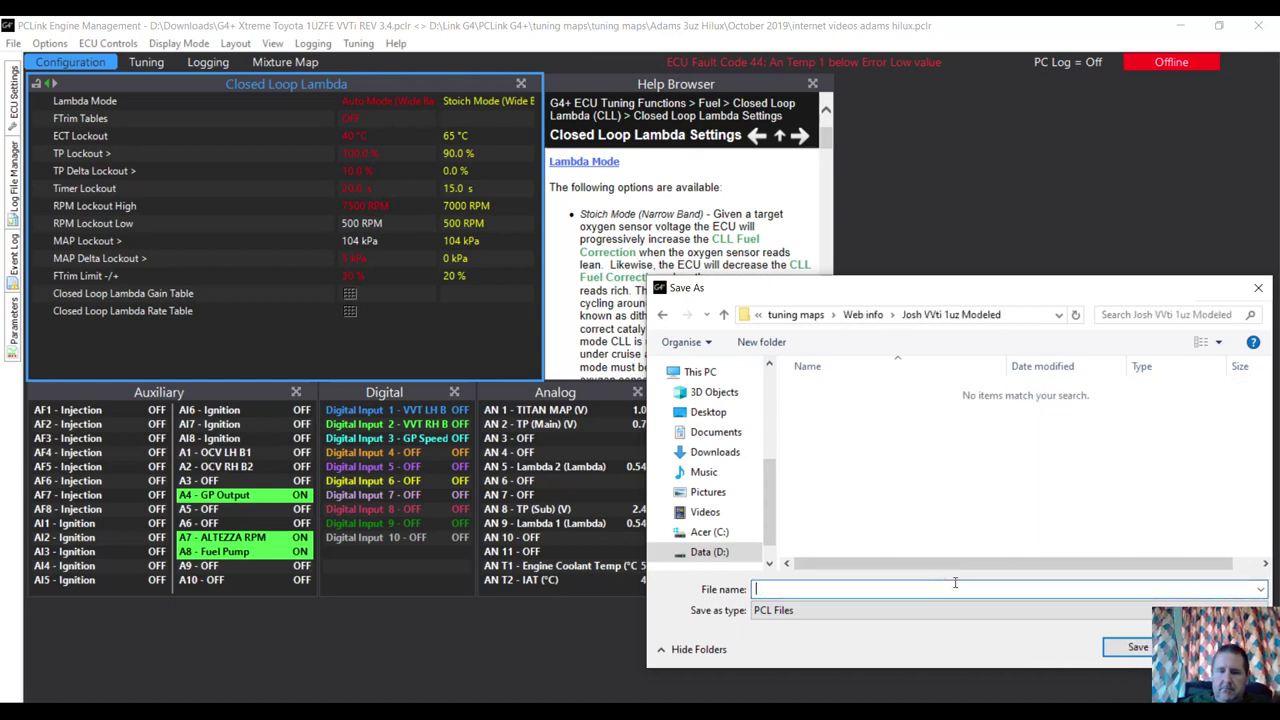
text(Adj)
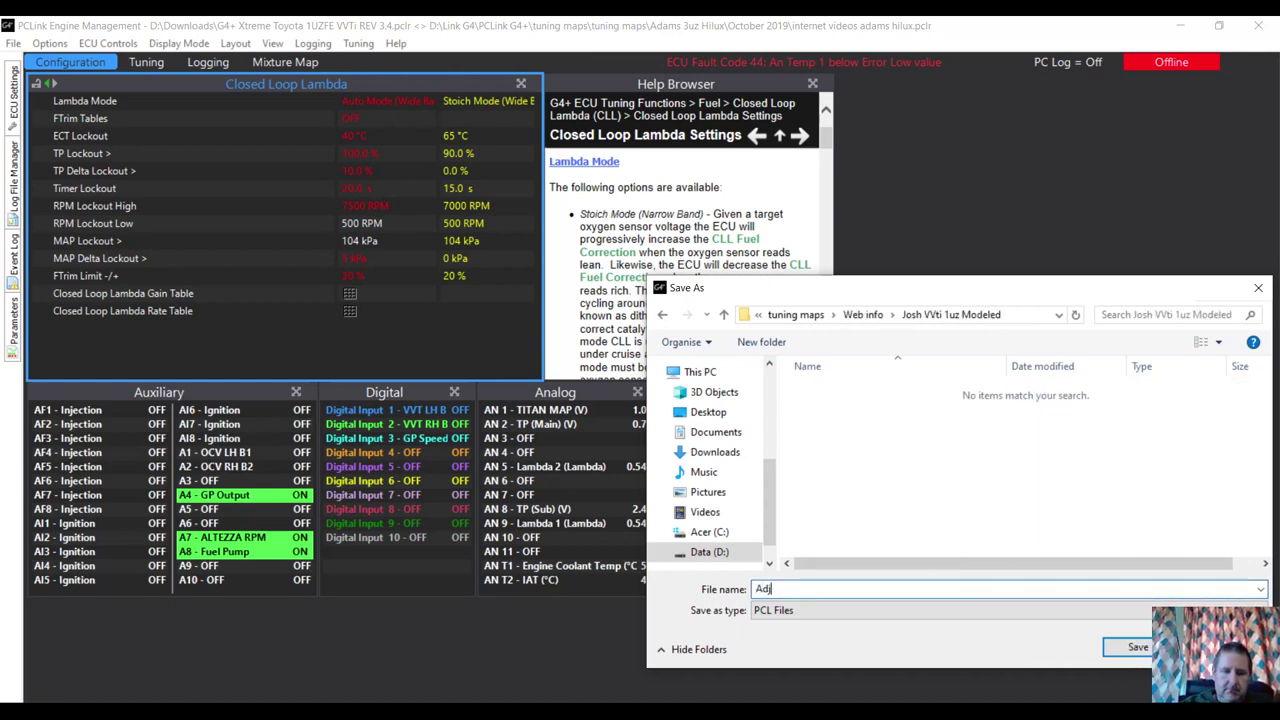
text(ustment 1)
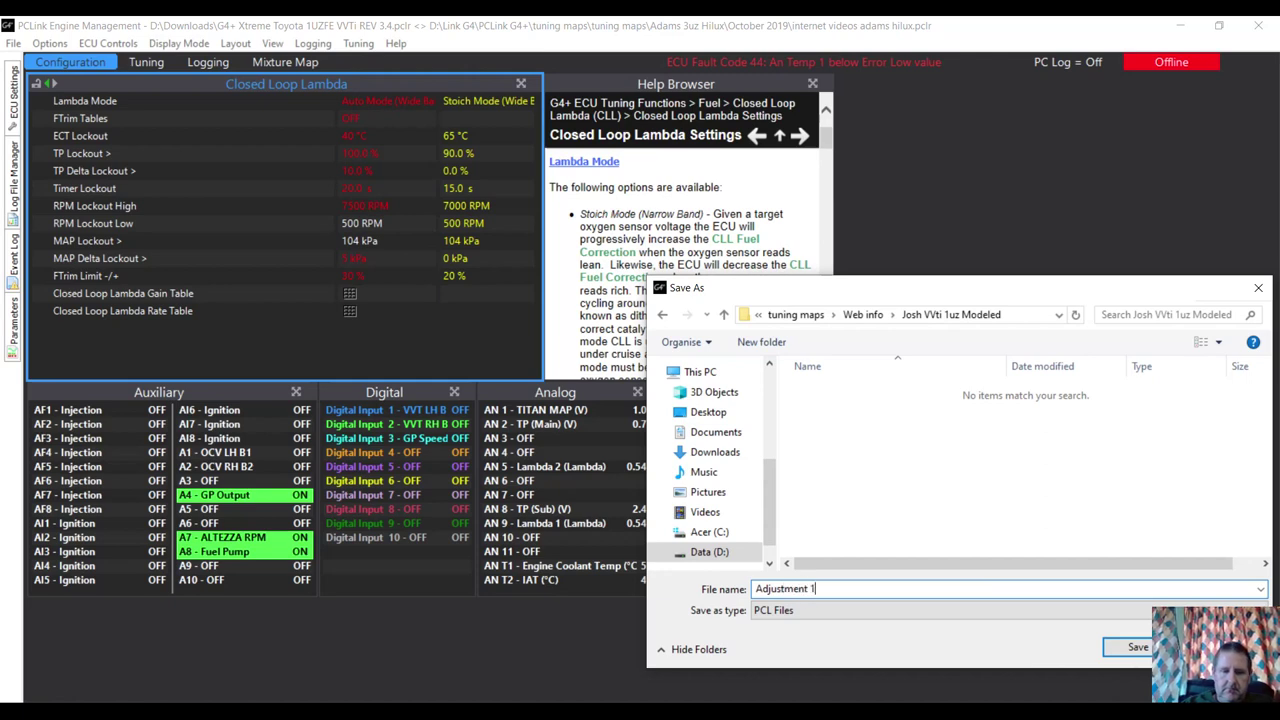
text( log)
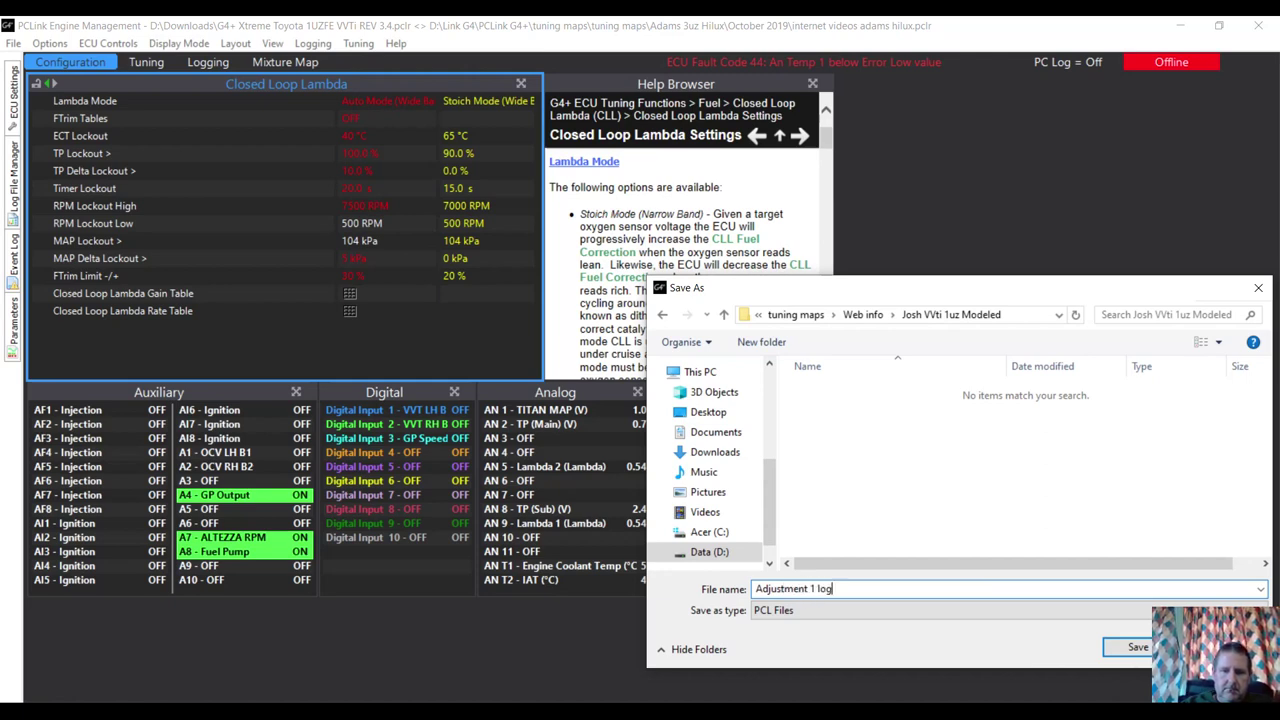
text(ging on)
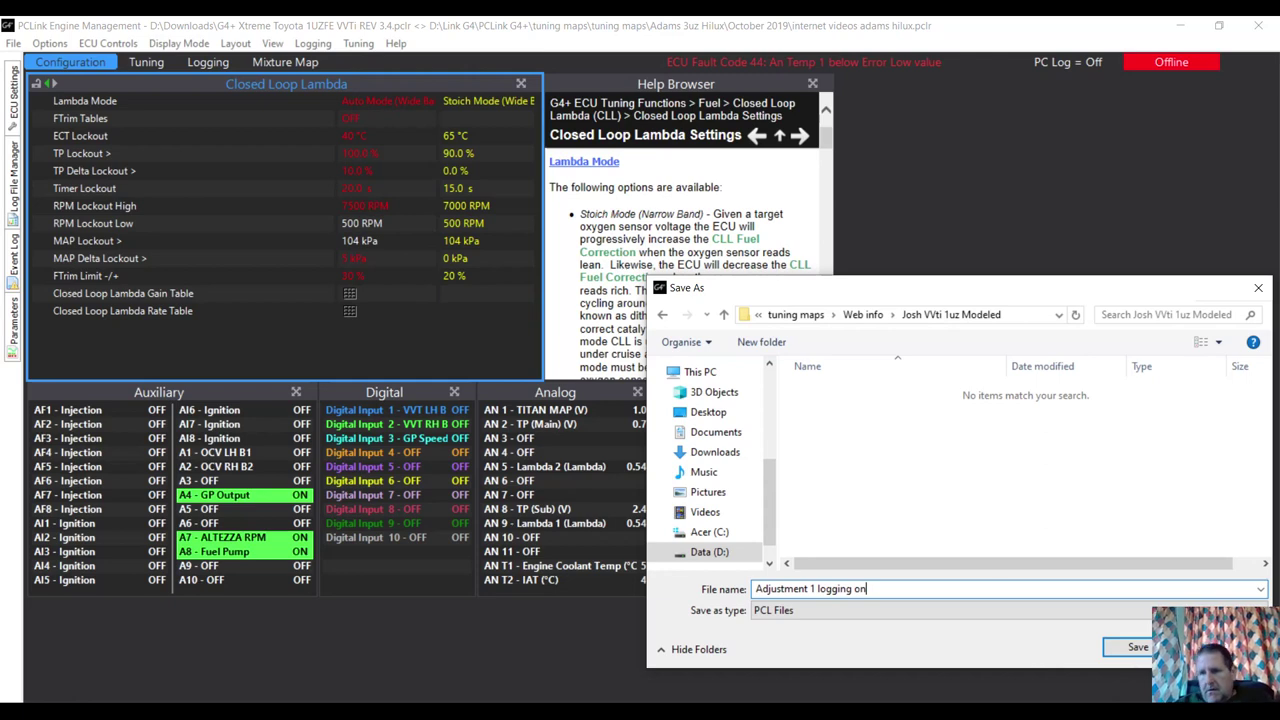
click(1128, 647)
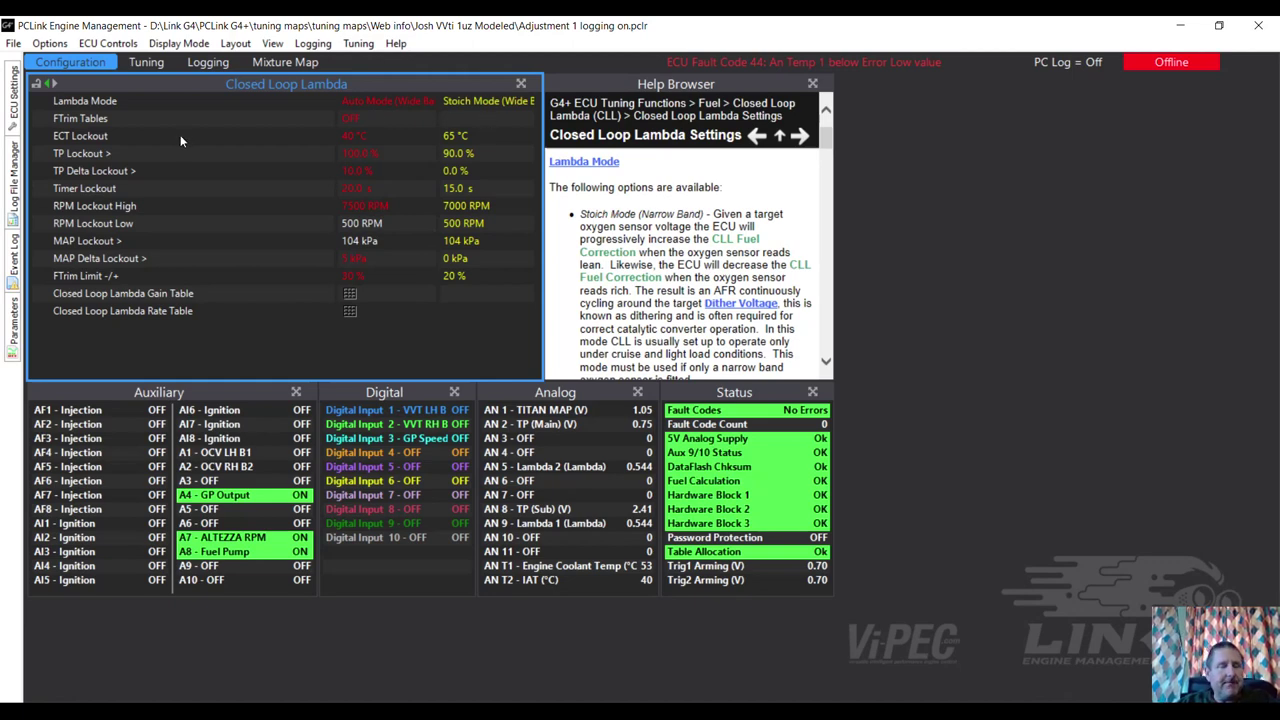
Open the AFR/Lambda Target Table from the fuel settings and review its targets against the compared file across all load rows
click(13, 92)
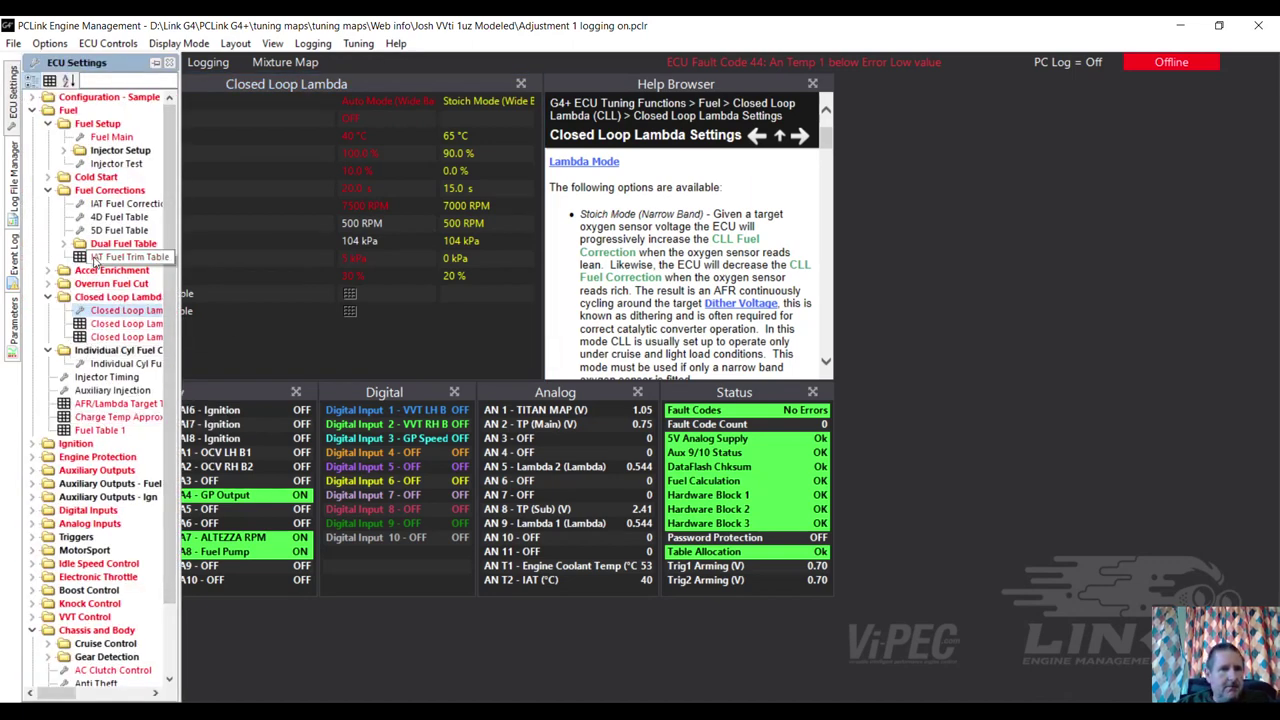
double_click(110, 402)
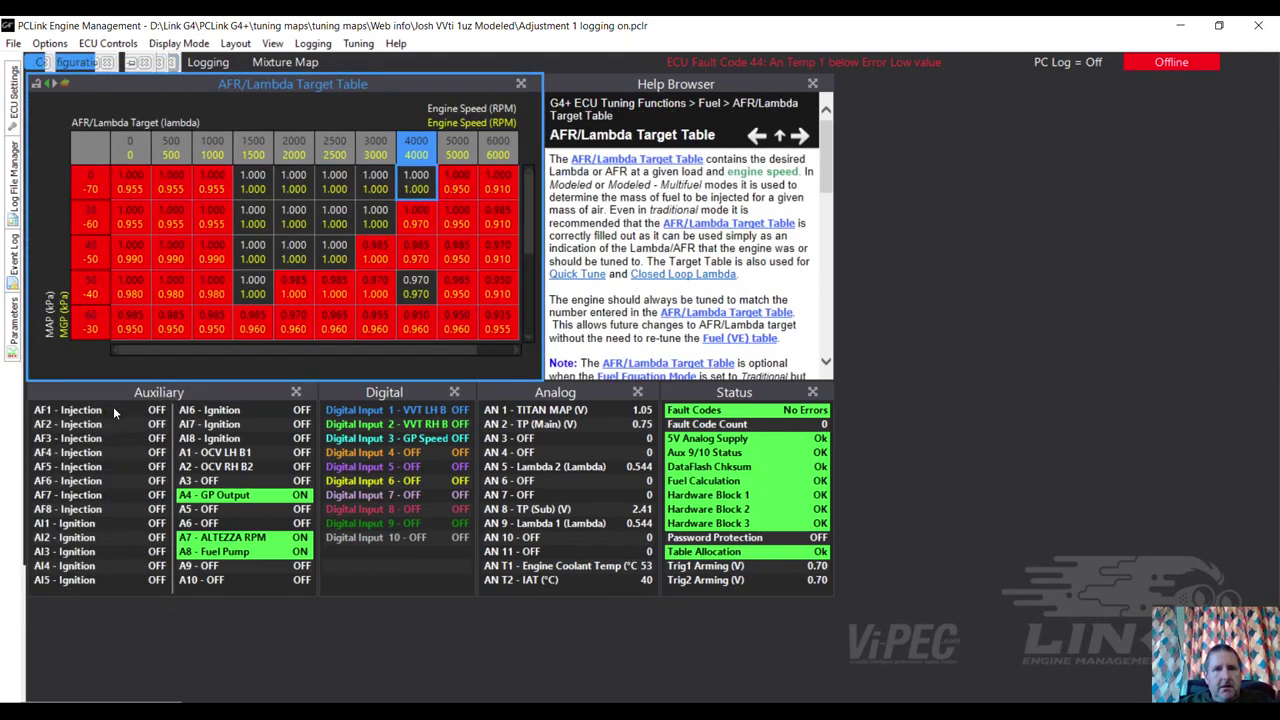
drag(528, 195, 538, 292)
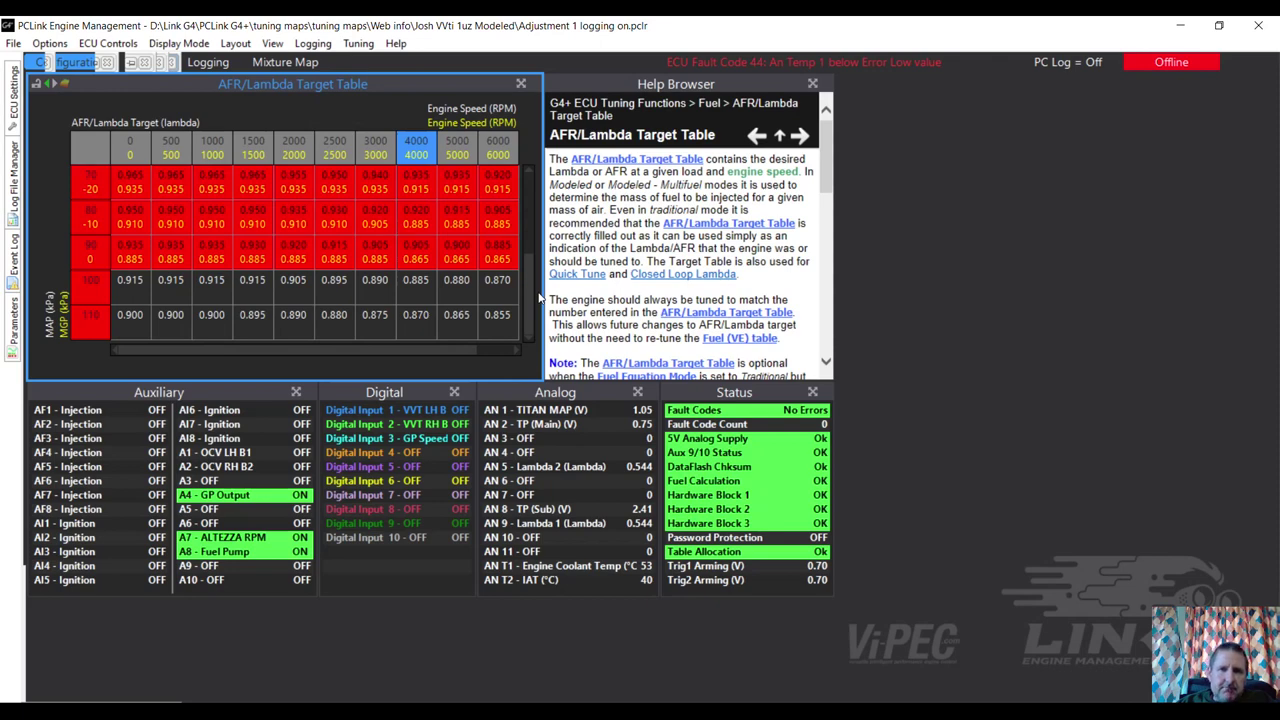
drag(542, 283, 534, 192)
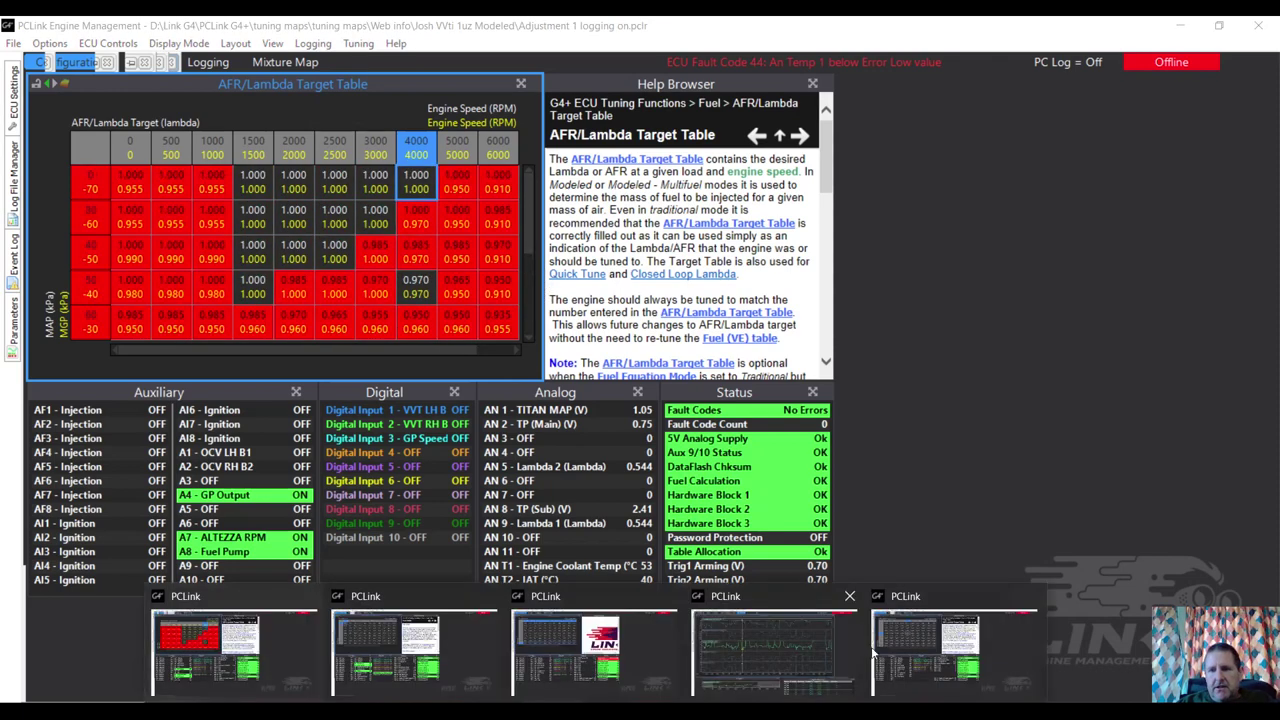
Switch to the PCLink window with "drift session 1 adjust 4" and export its AFR/Lambda Target Table to the clipboard
click(942, 648)
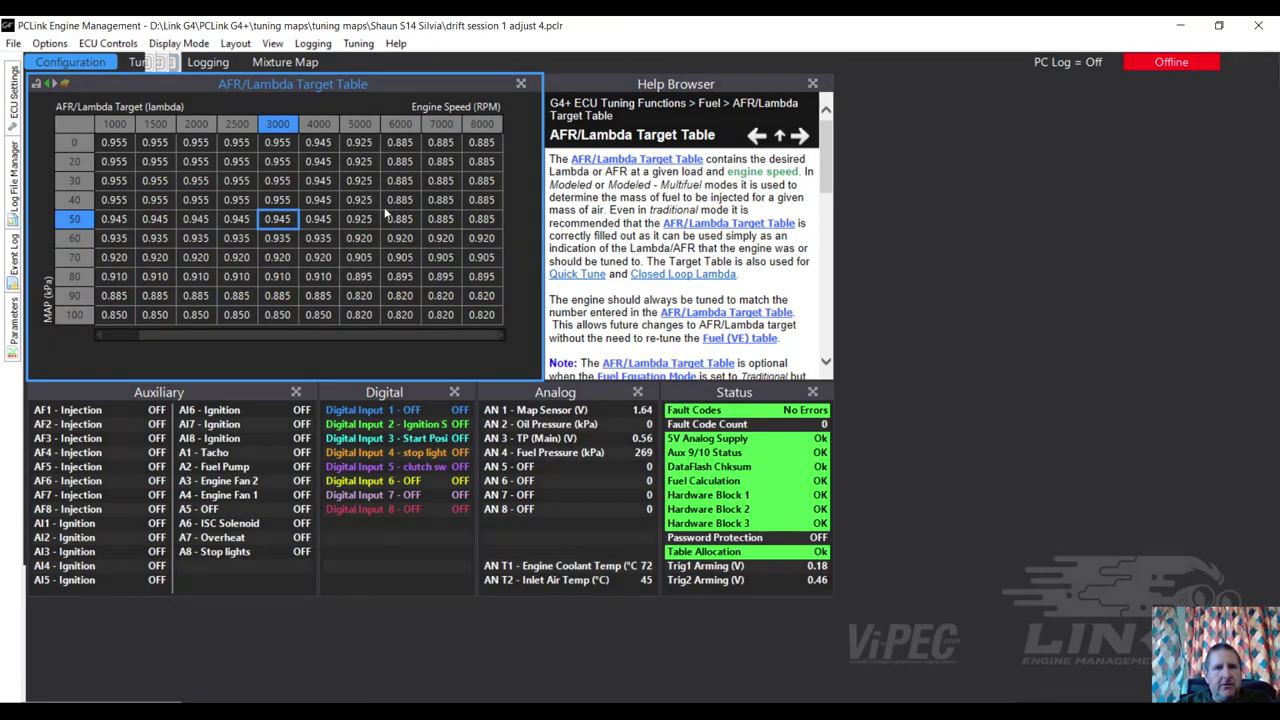
right_click(386, 209)
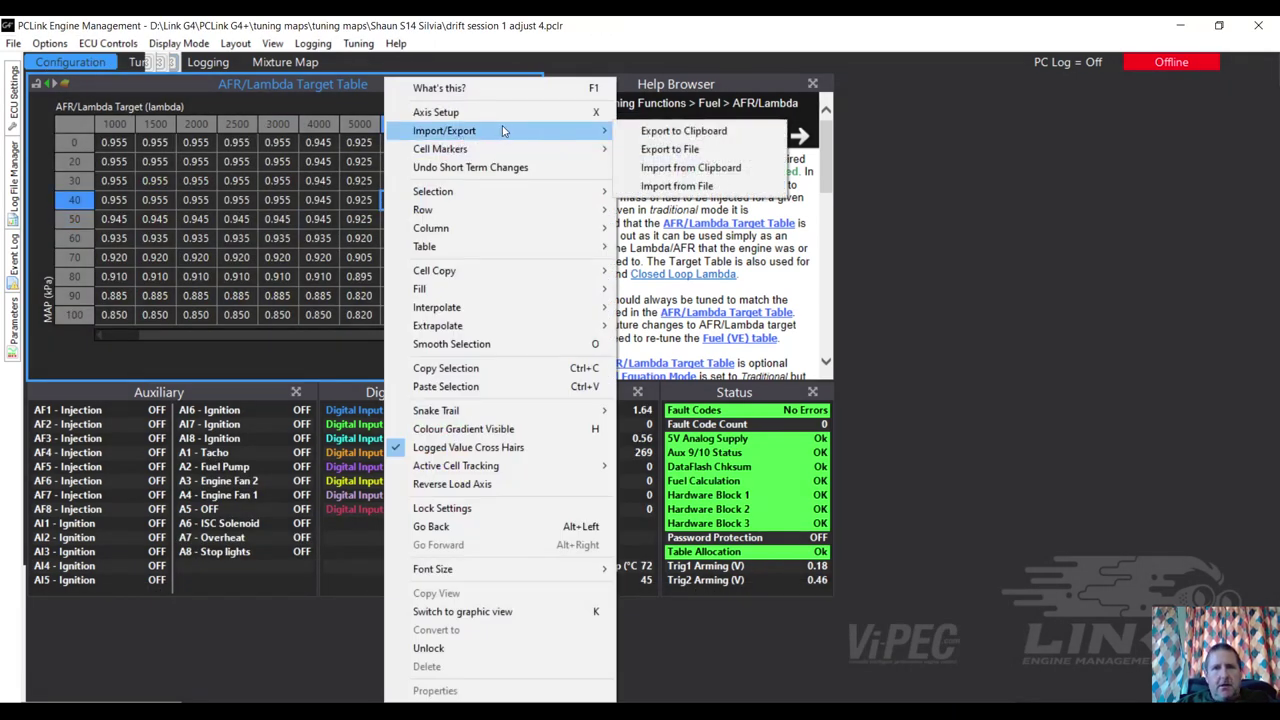
mouse_move(575, 131)
click(683, 131)
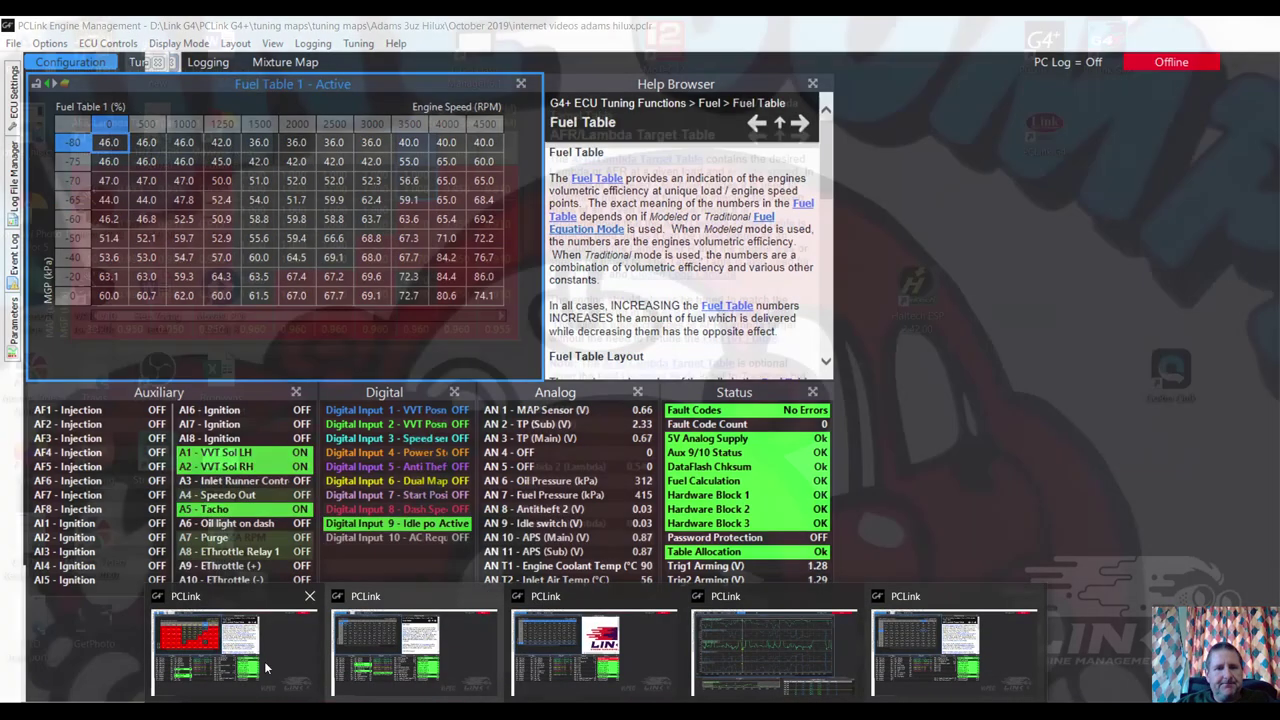
Return to the "Adjustment 1 logging on" tune and import the clipboard table into its AFR/Lambda Target Table
click(265, 668)
click(334, 216)
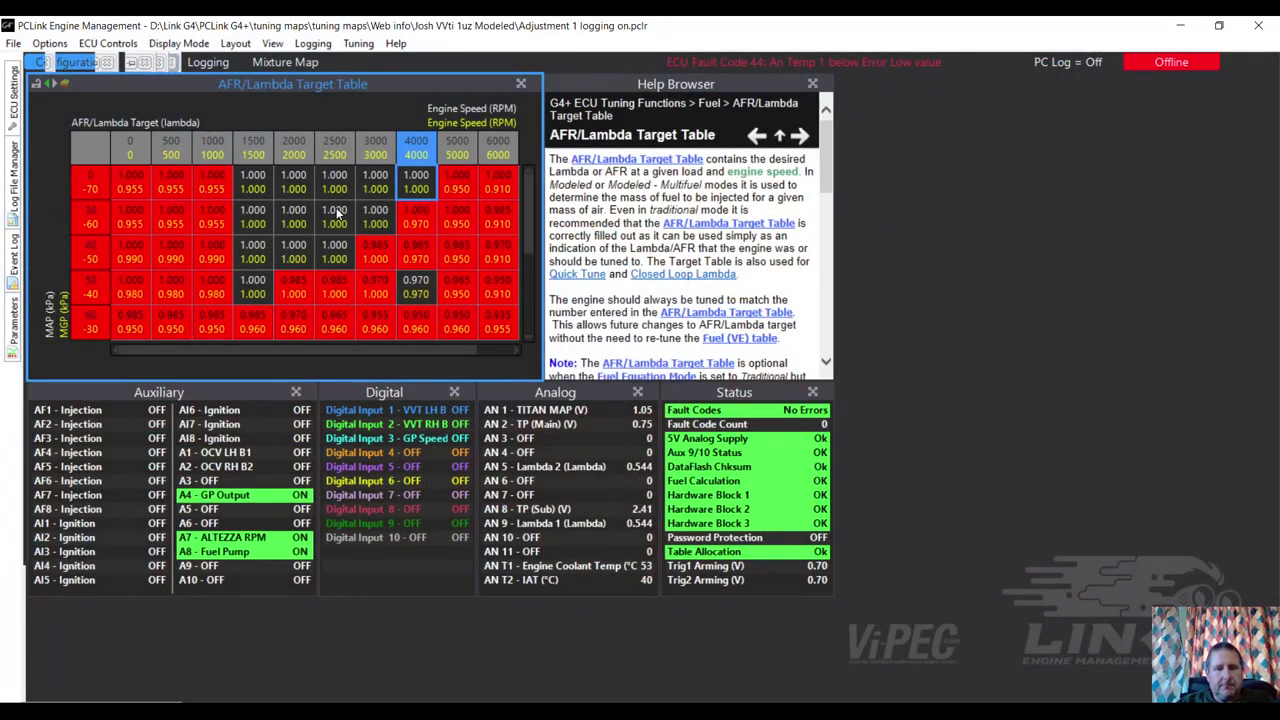
right_click(334, 216)
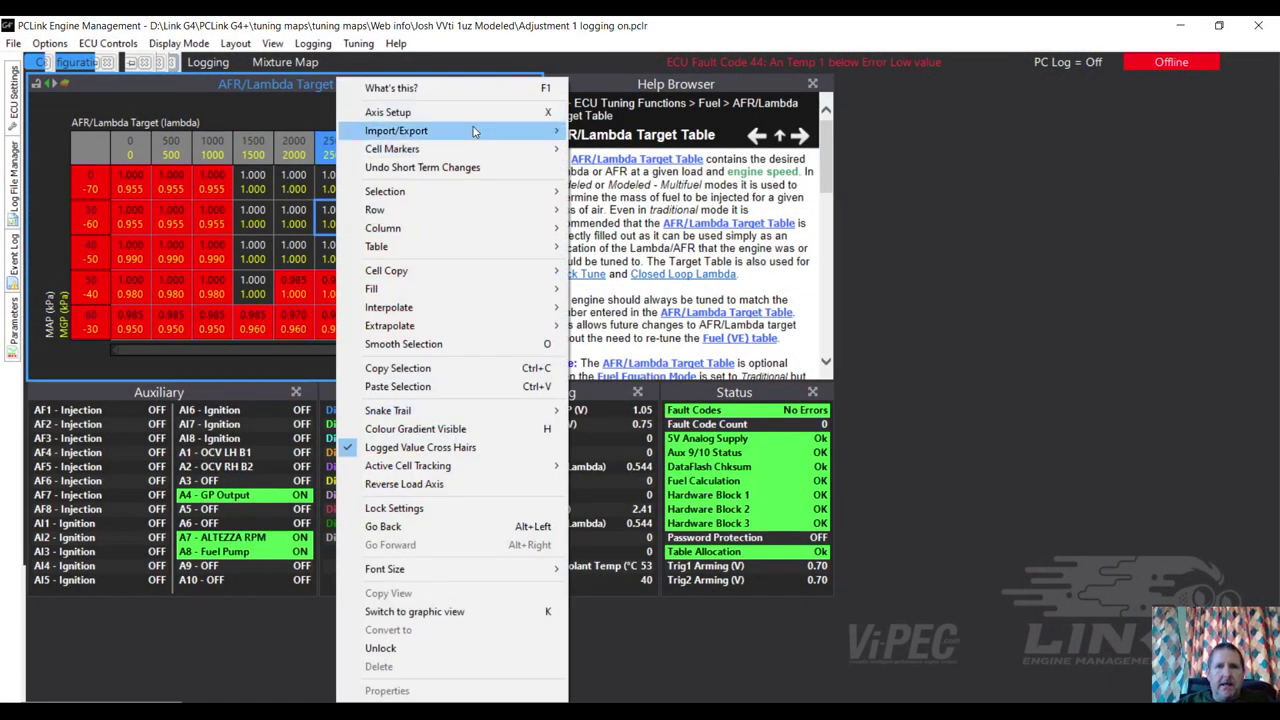
mouse_move(476, 131)
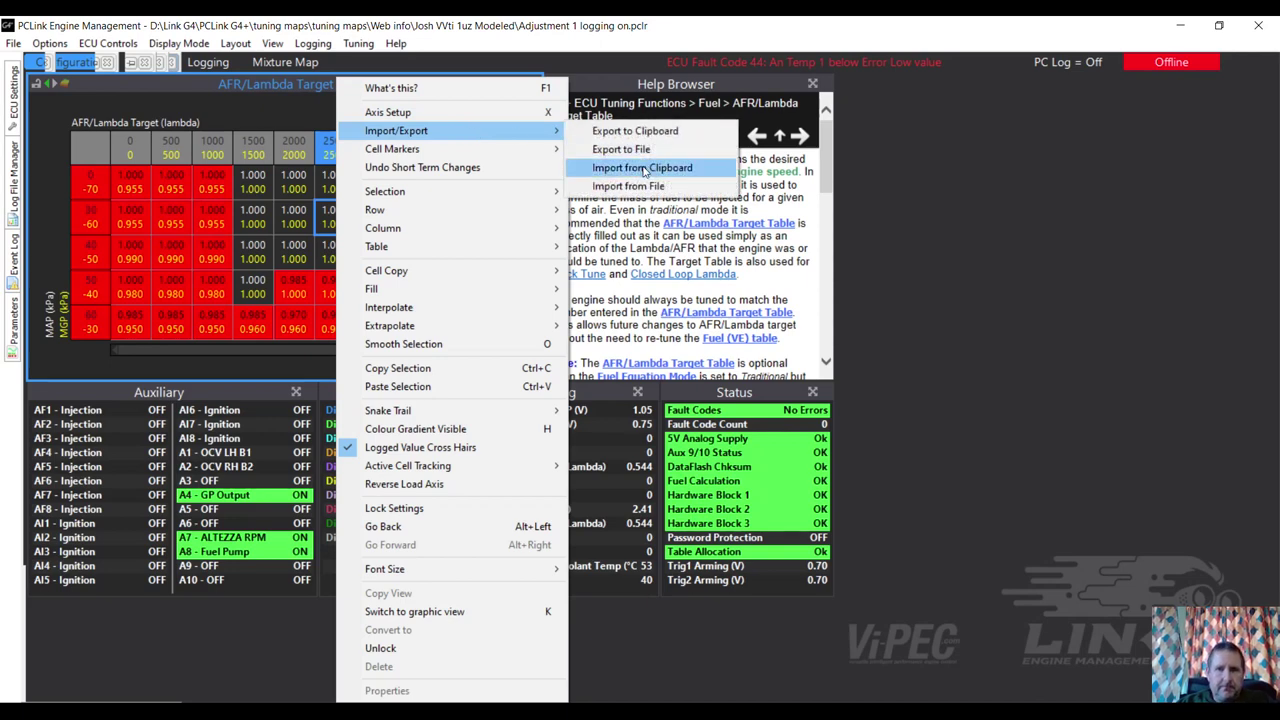
click(645, 169)
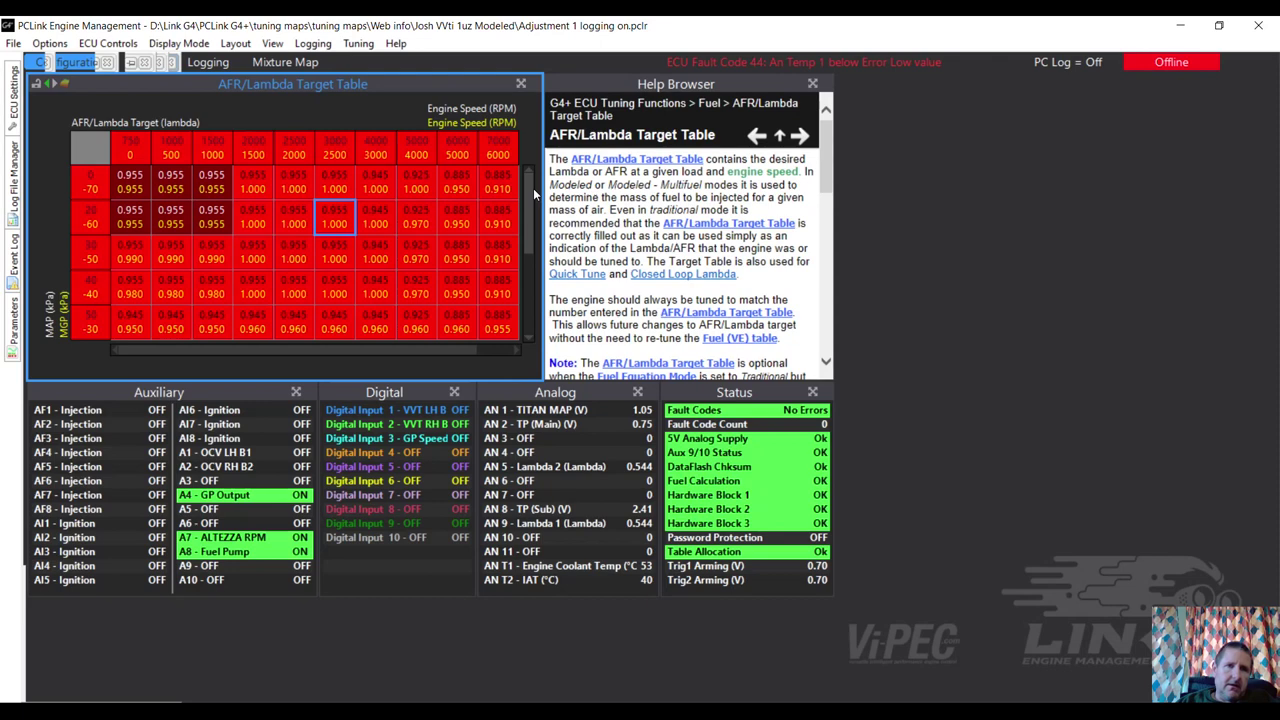
Check the imported lambda targets across the load rows and close the comparison with the other tune file
drag(530, 193, 528, 256)
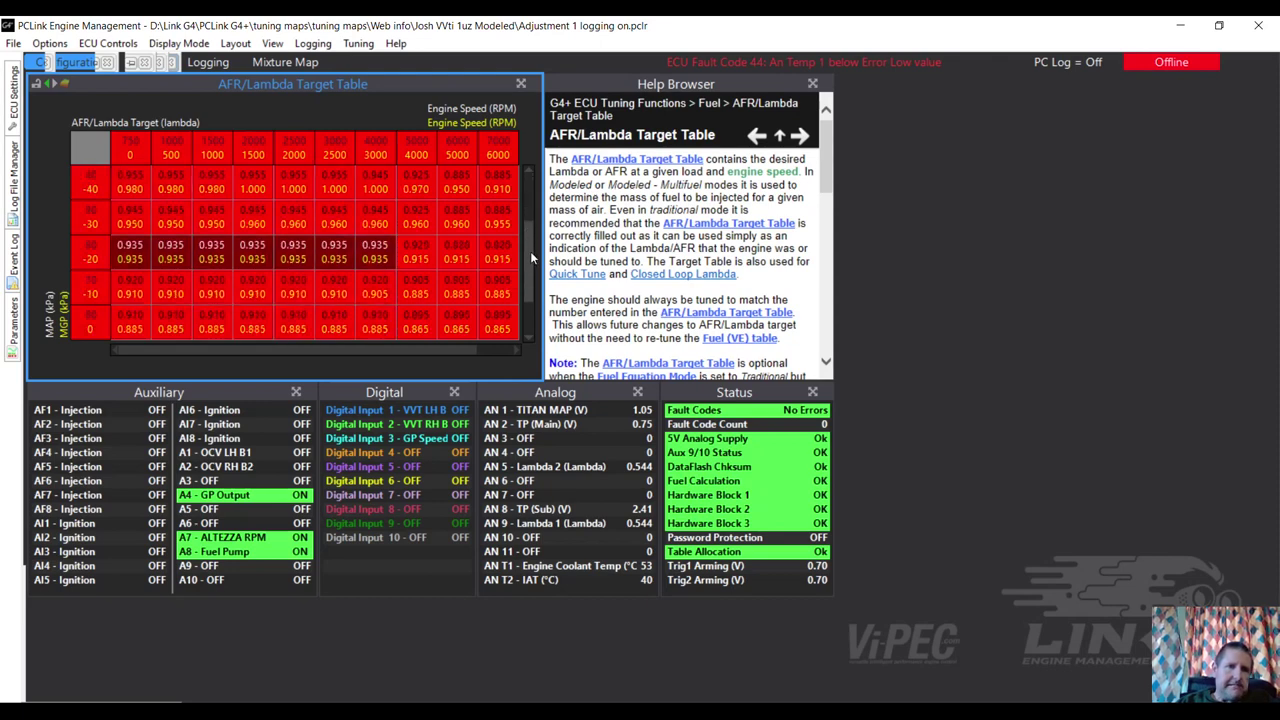
drag(530, 251, 526, 176)
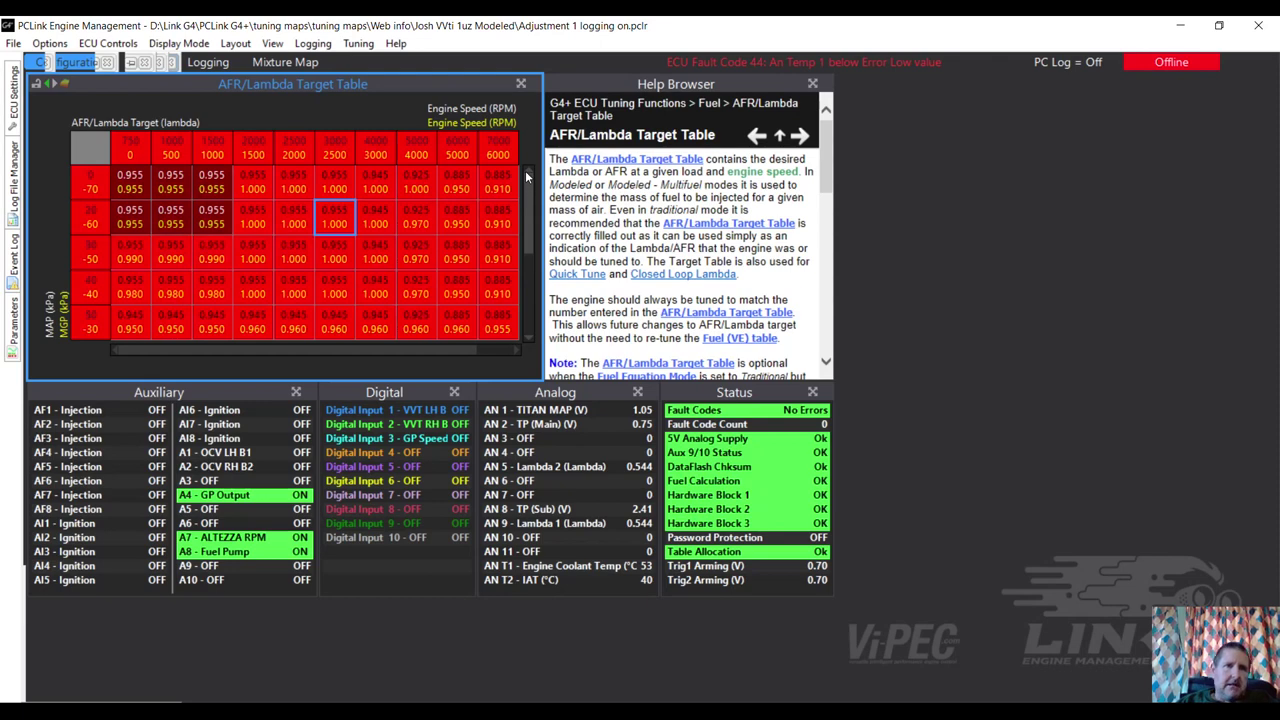
click(14, 44)
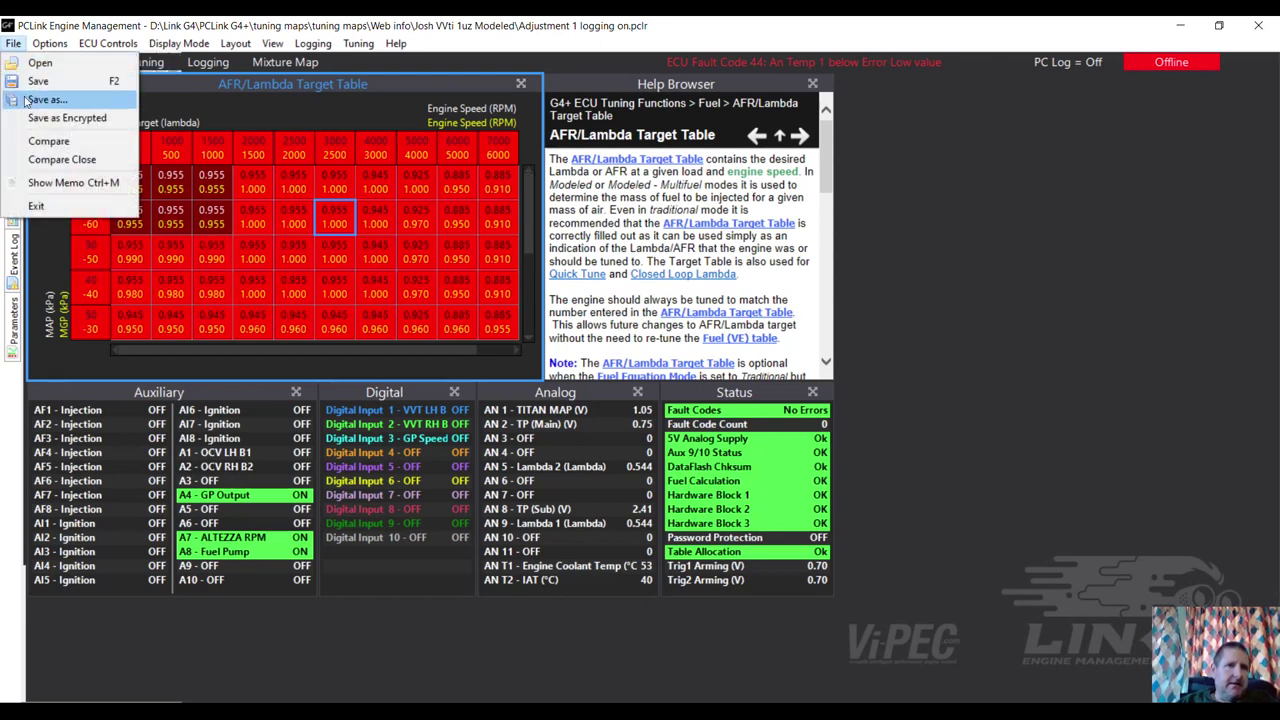
click(47, 160)
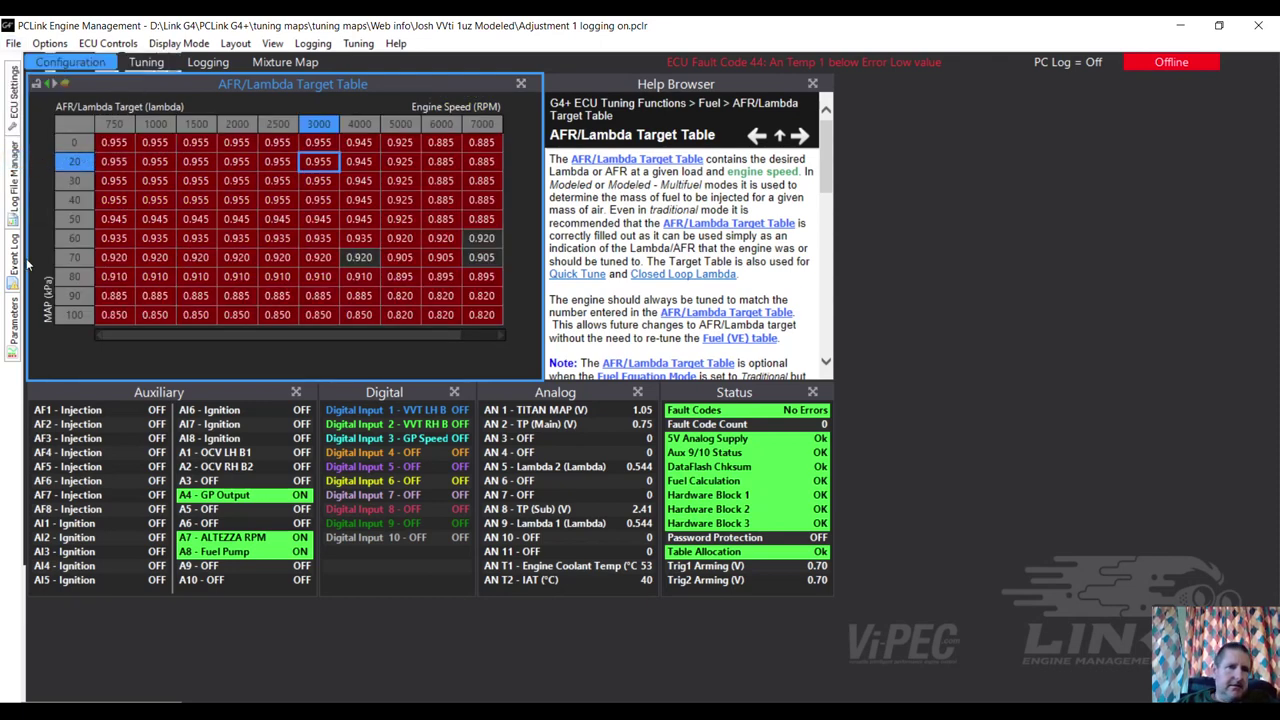
Switch to the PCLink window with the 3UZ Hilux tune, open its AFR/Lambda Target Table and export it to the clipboard
right_click(61, 277)
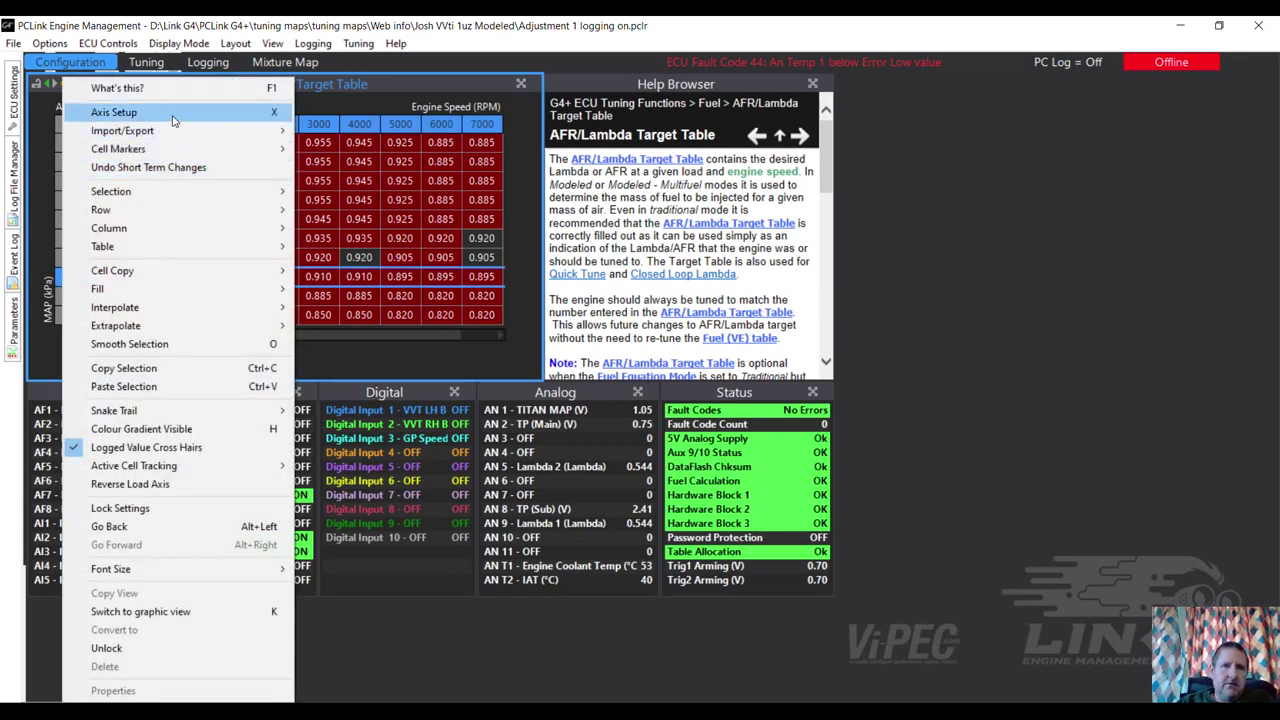
click(341, 180)
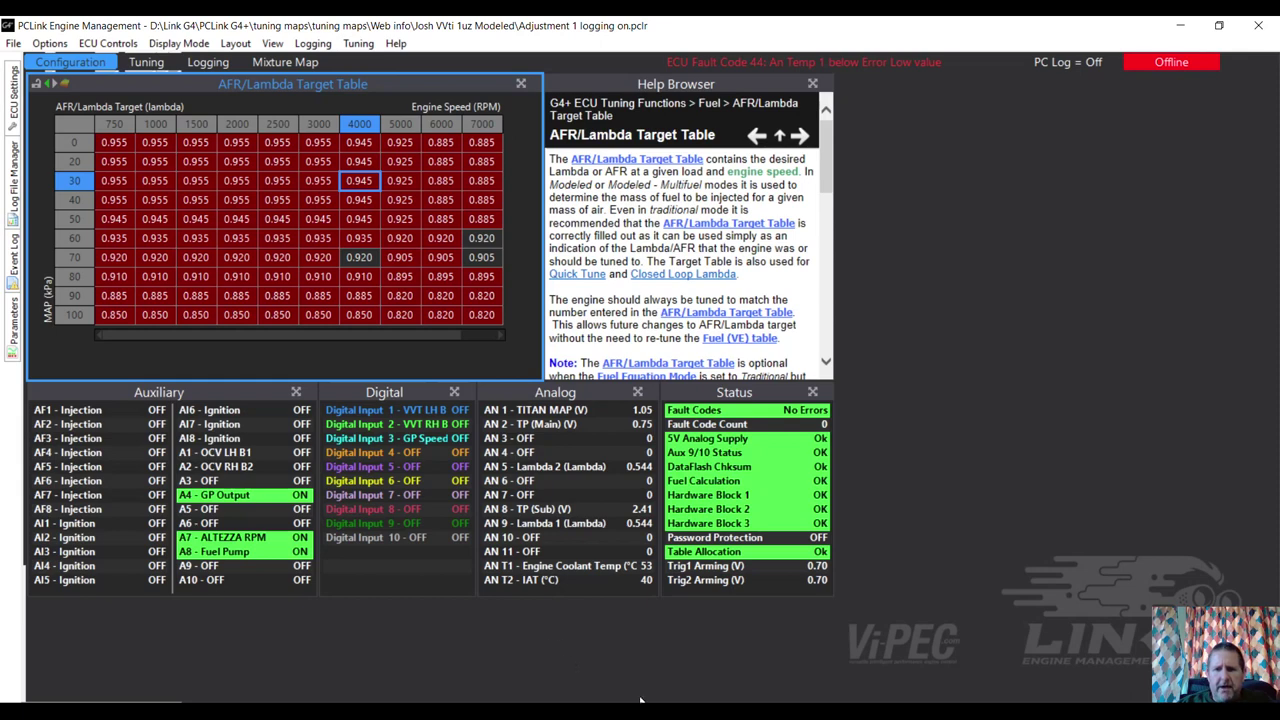
click(922, 654)
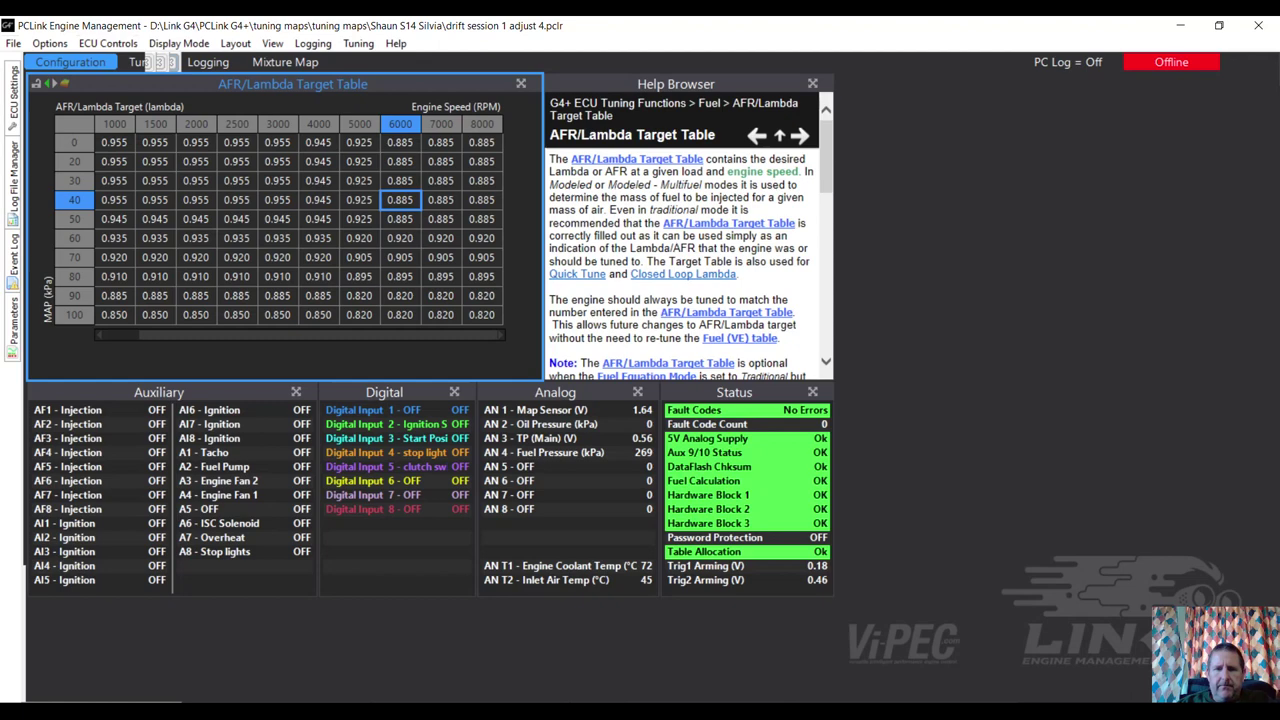
click(414, 640)
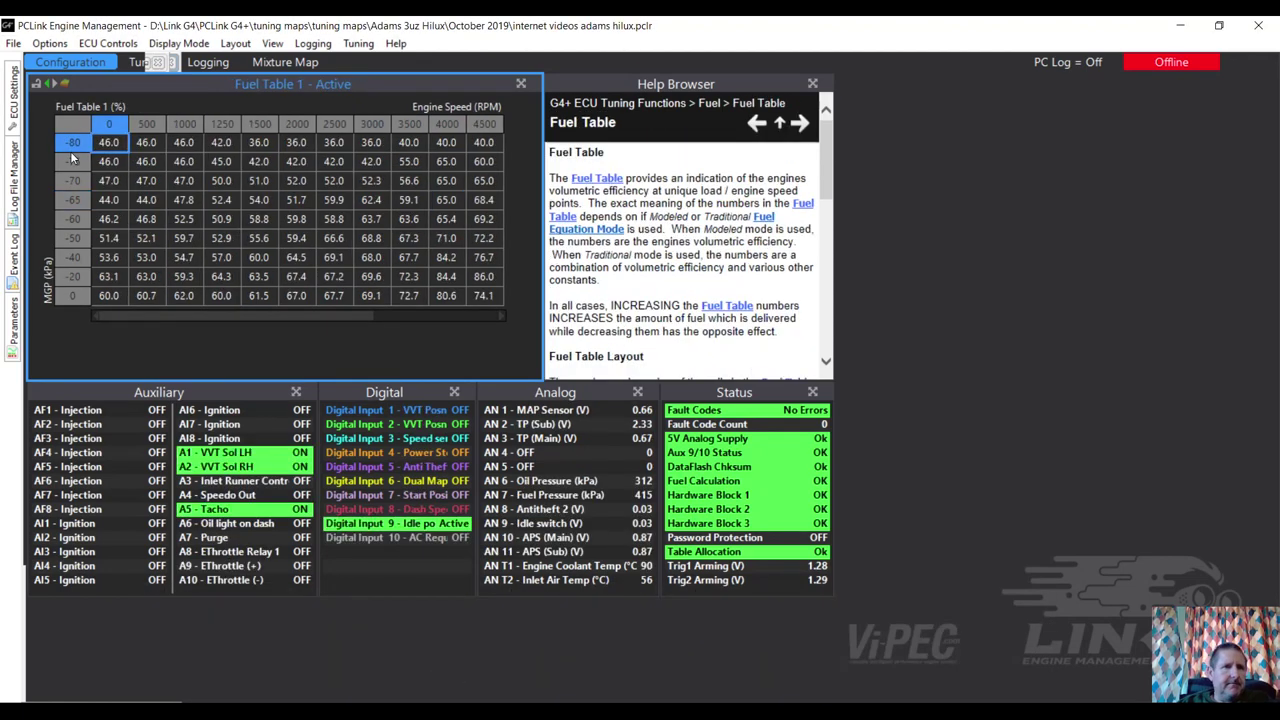
mouse_move(8, 100)
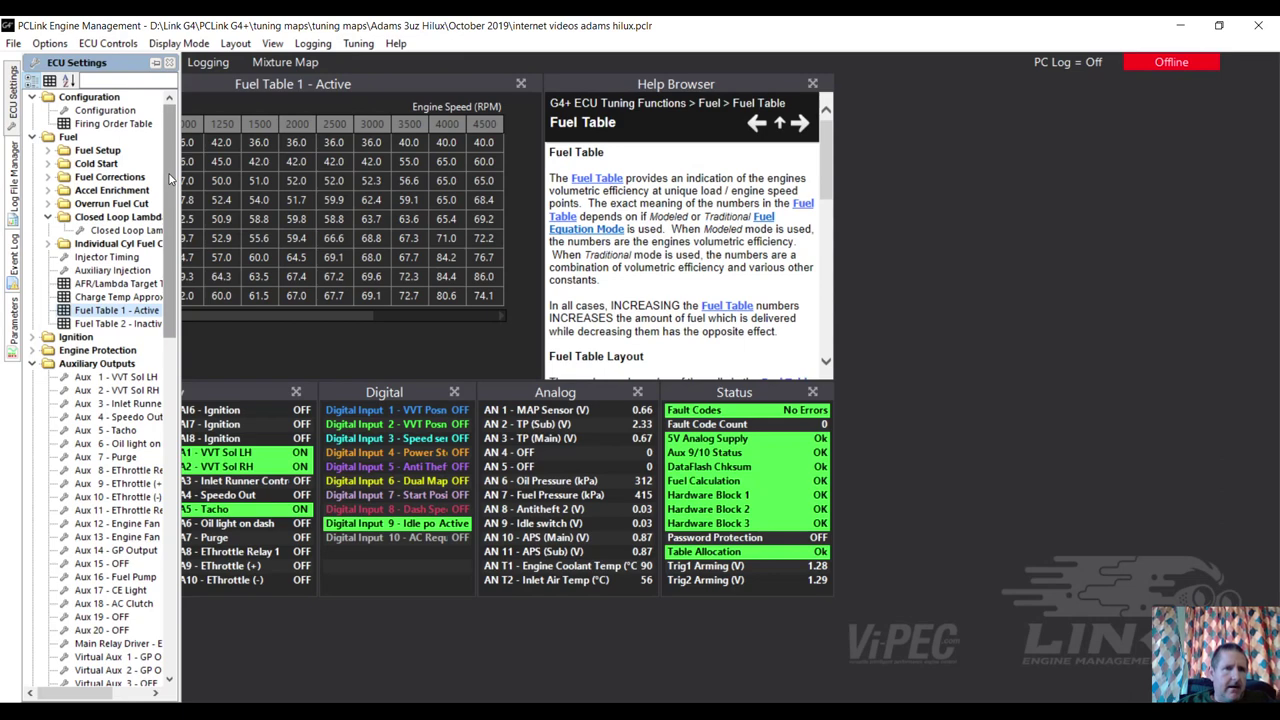
double_click(118, 283)
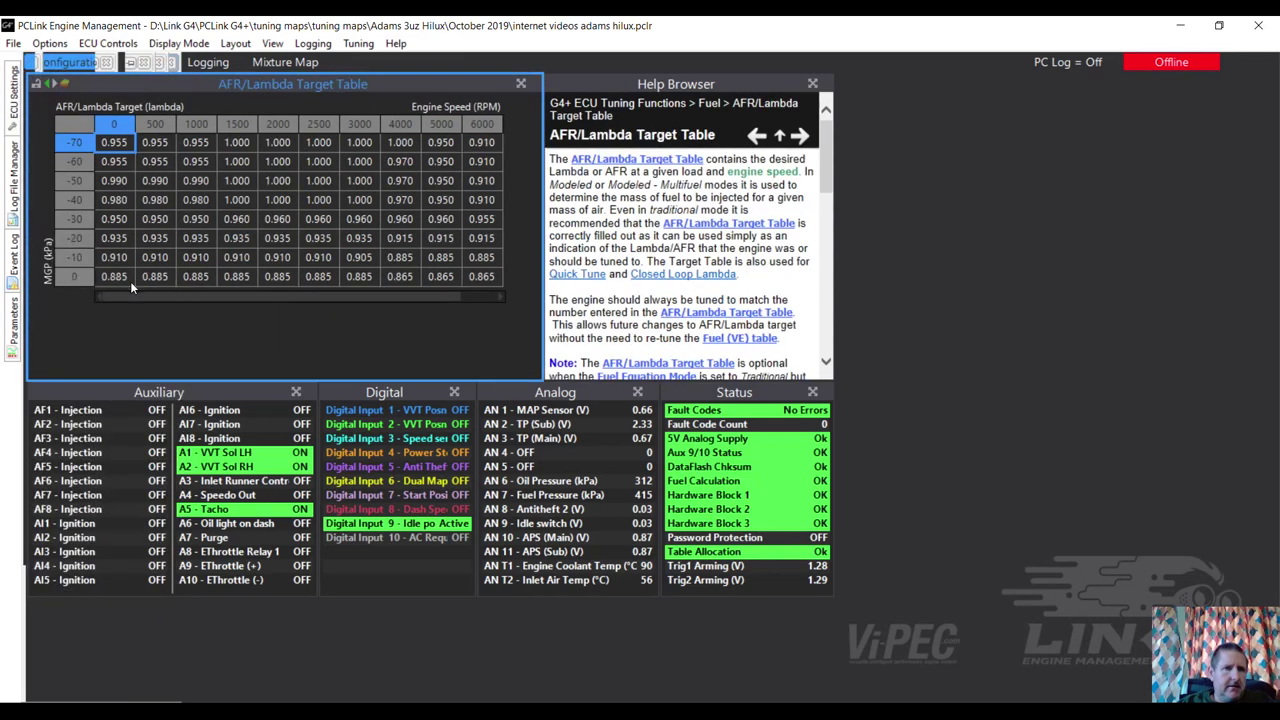
right_click(345, 187)
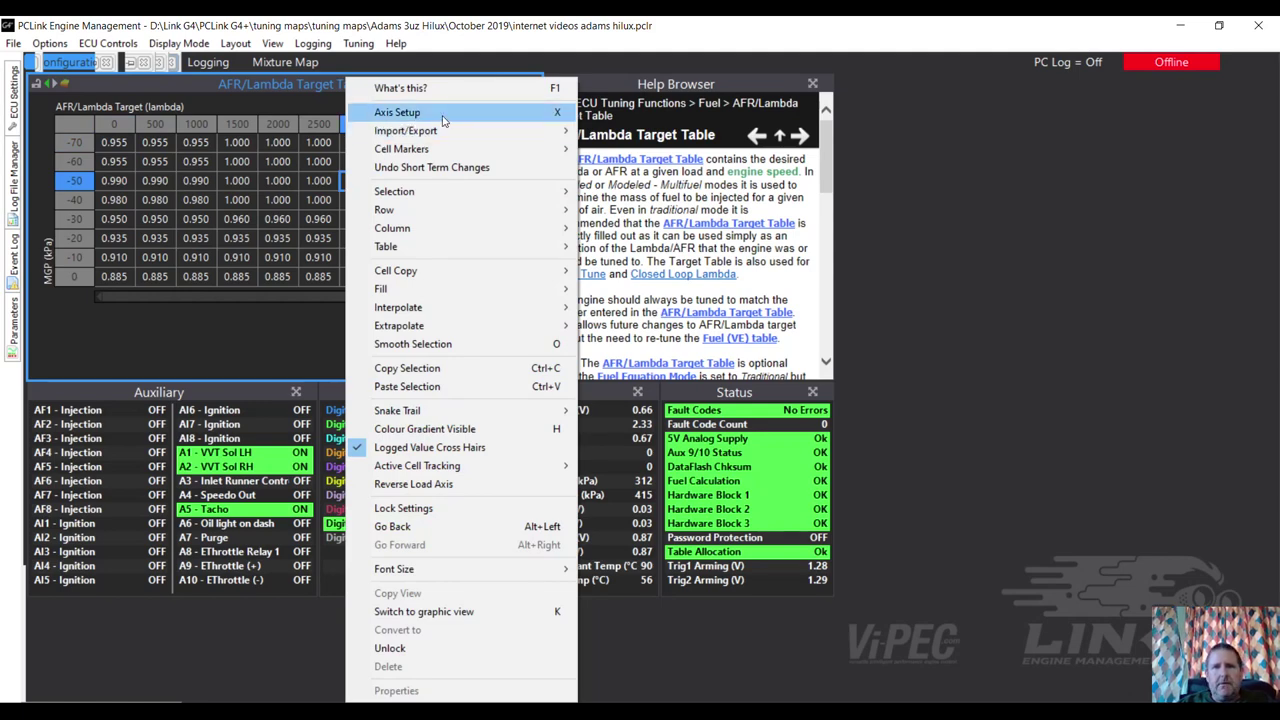
mouse_move(452, 131)
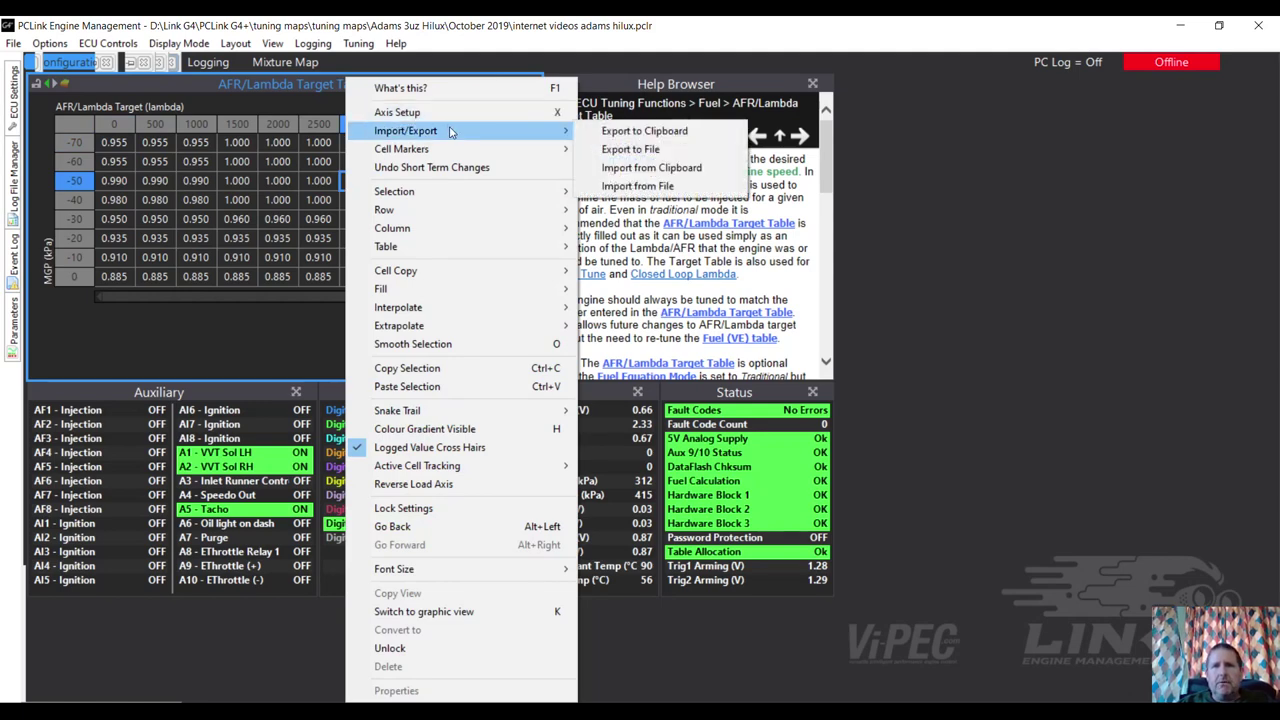
click(640, 131)
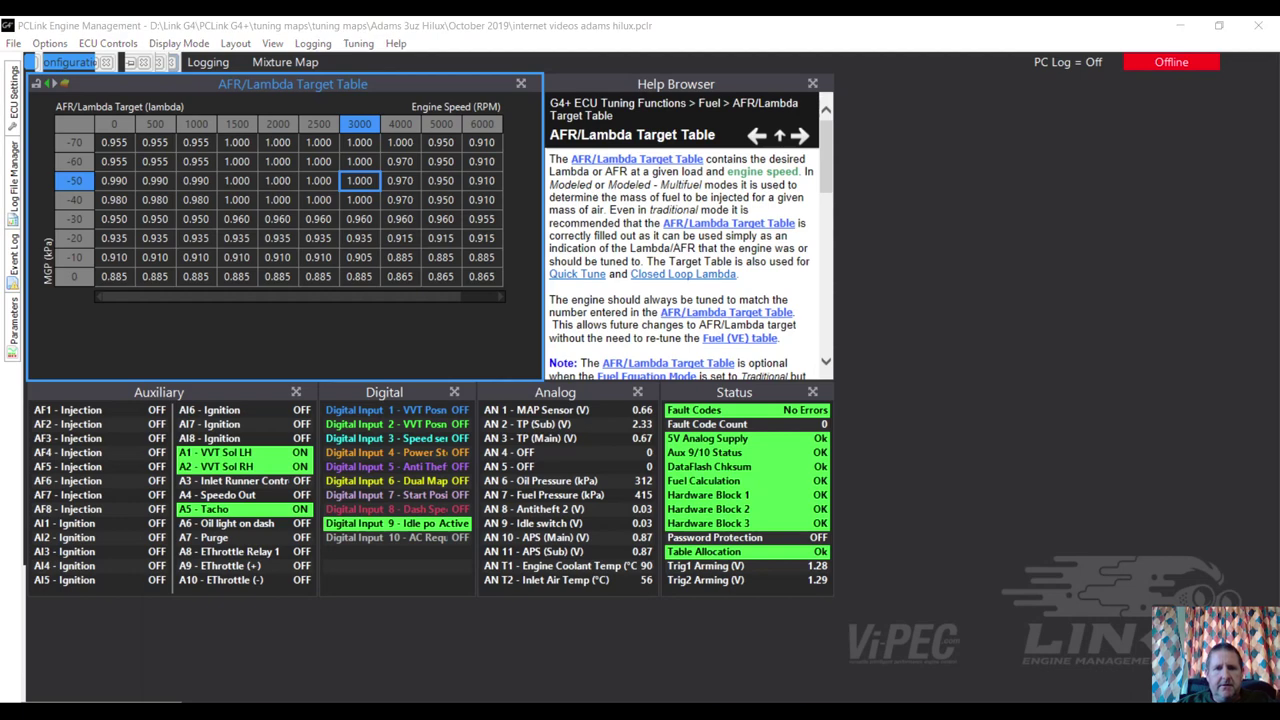
Return to the "Adjustment 1 logging on" tune and replace its AFR/Lambda Target Table with the Hilux table from the clipboard
click(246, 654)
right_click(288, 240)
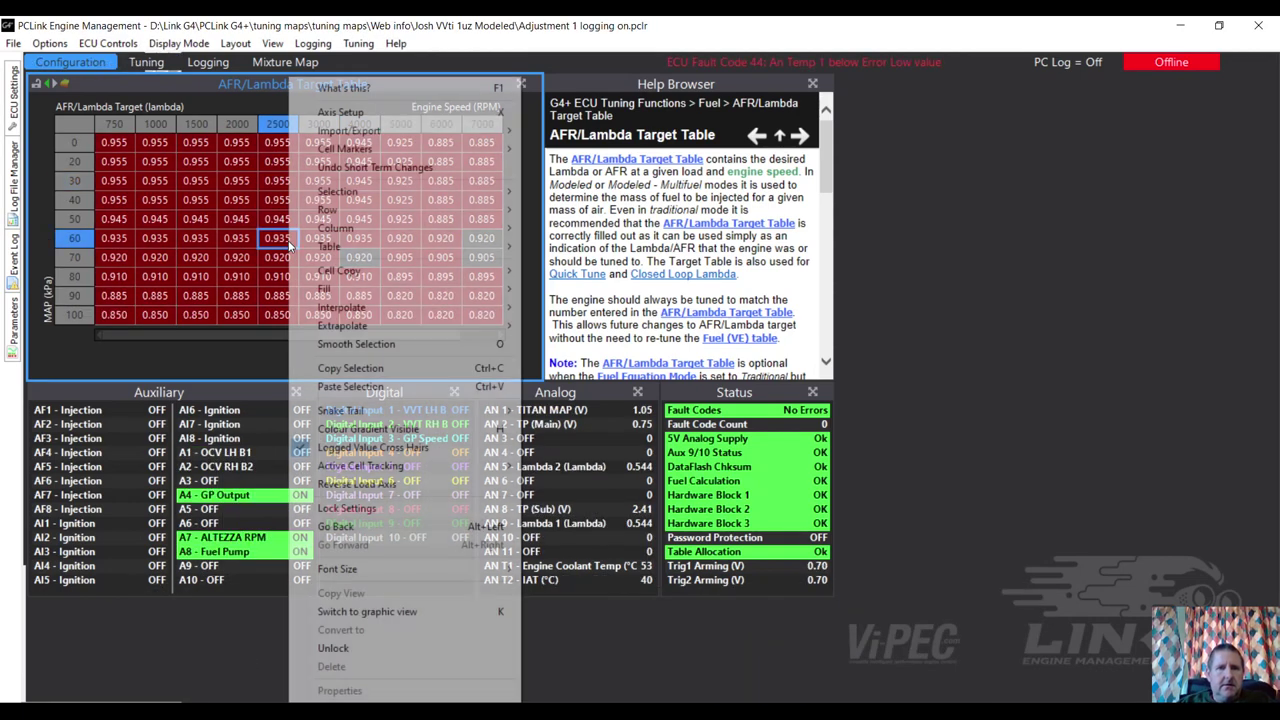
mouse_move(394, 133)
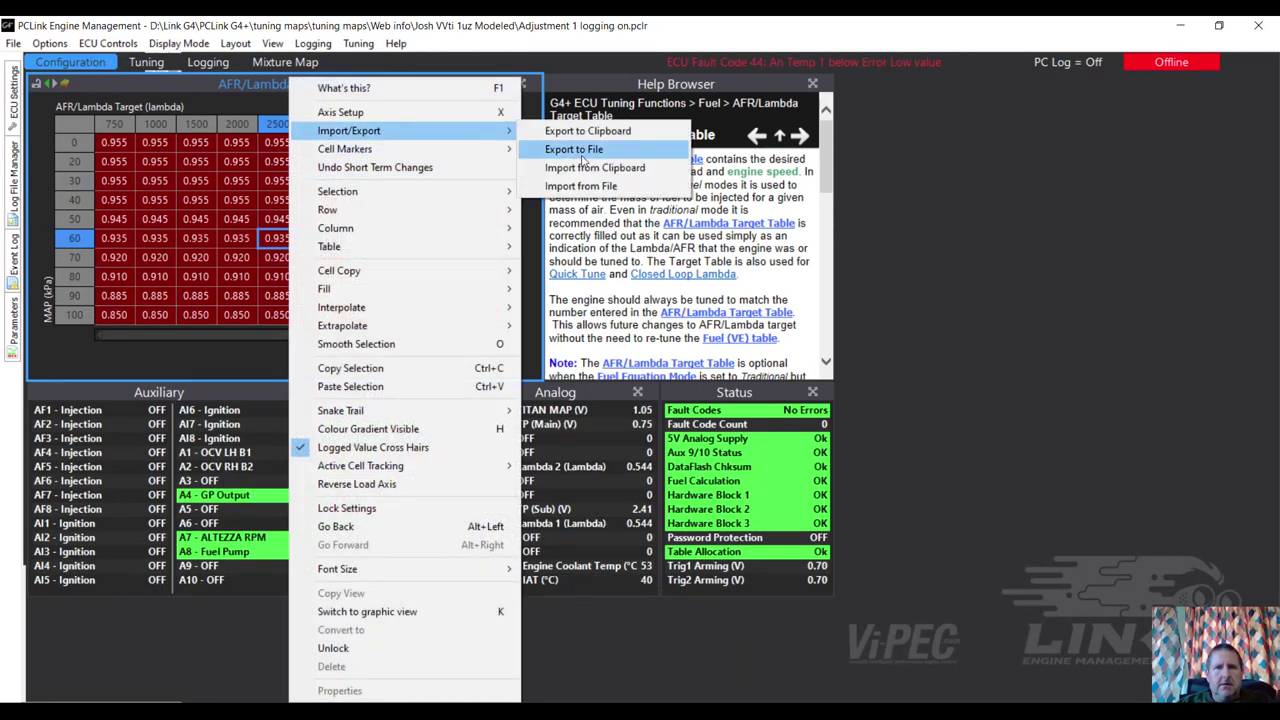
click(585, 168)
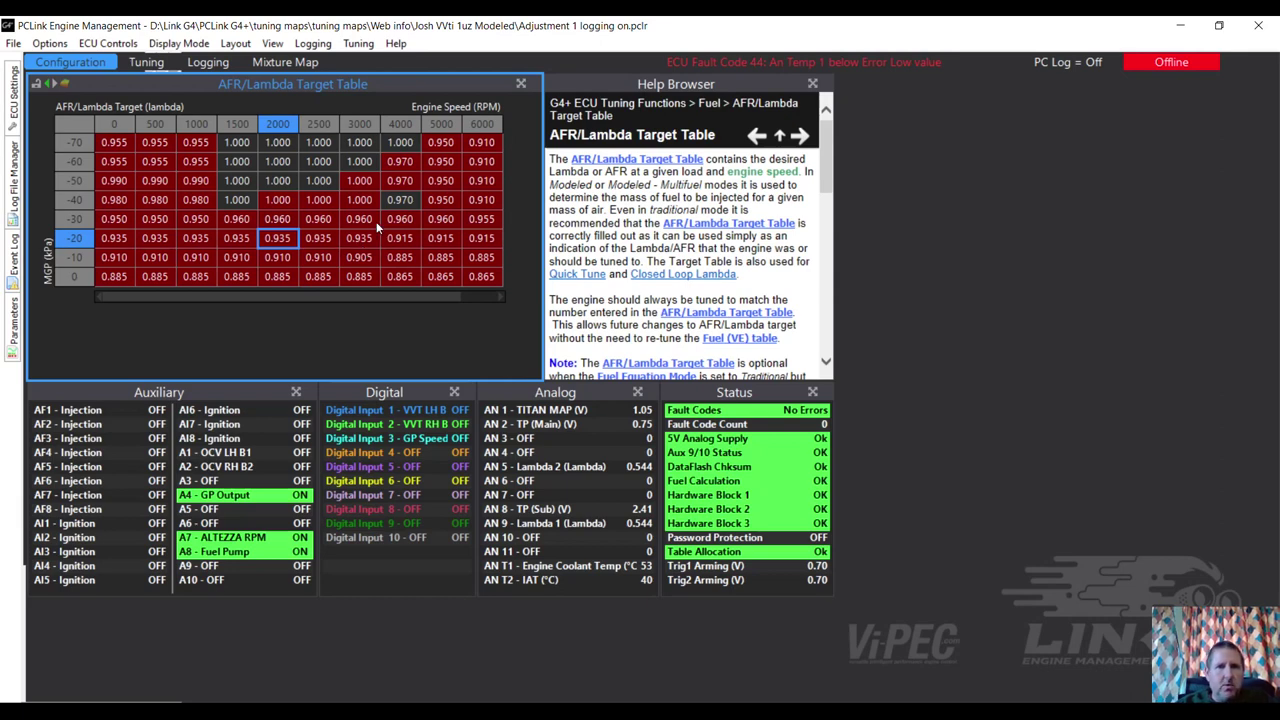
Lower the lambda targets from 4000 to 7000 RPM to 0.840 in the -10 kPa row and 0.820 in the 0 kPa row
drag(394, 298, 447, 311)
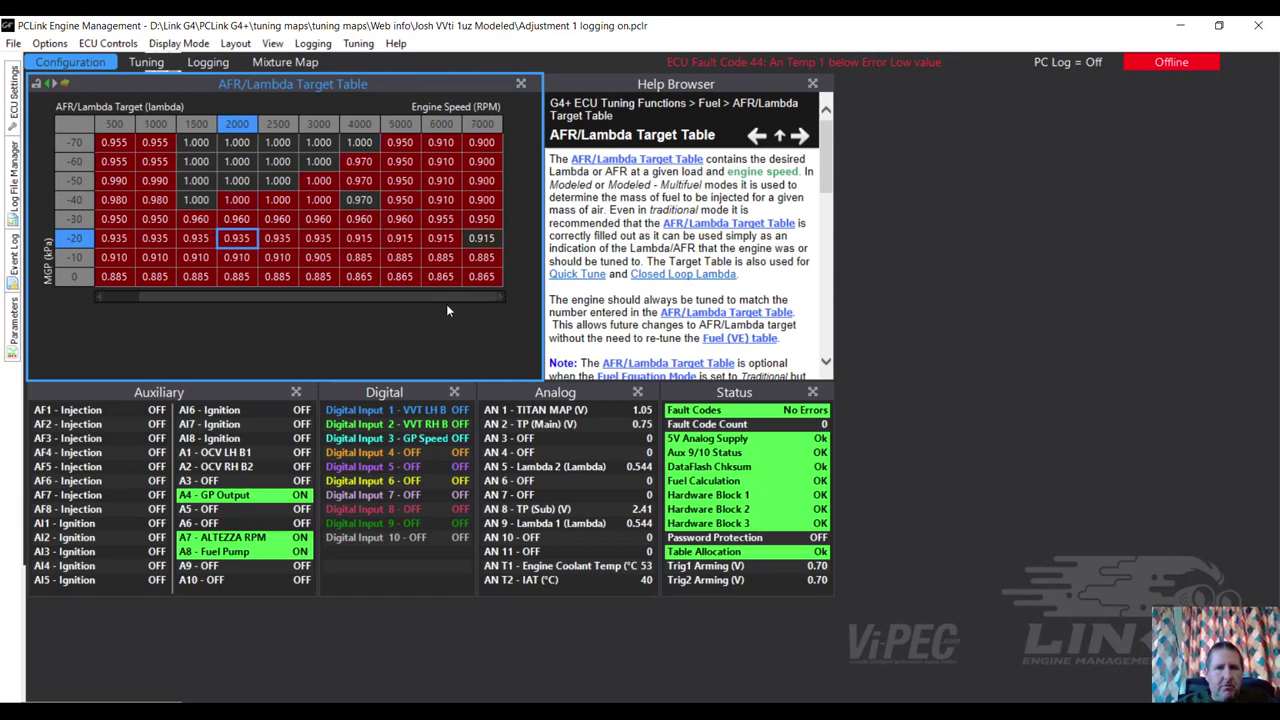
click(365, 258)
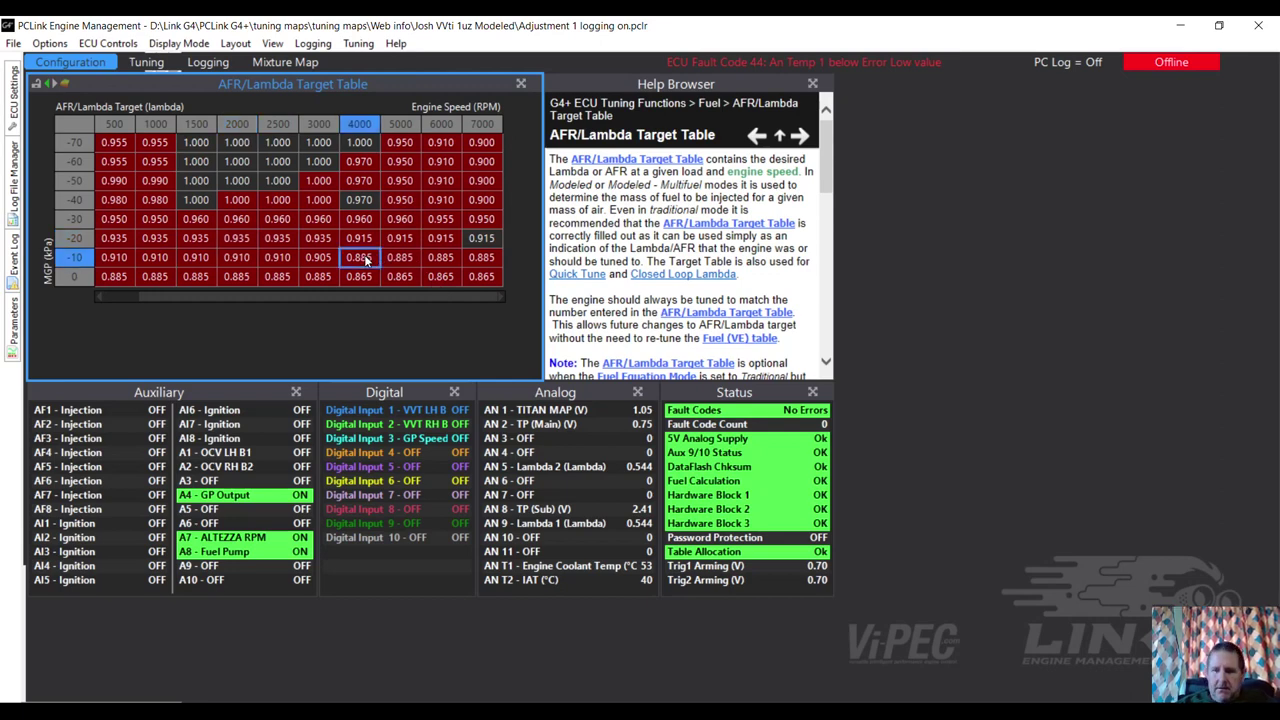
key(shift+Down)
key(shift+Right)
key(shift+Right)
key(shift+Right)
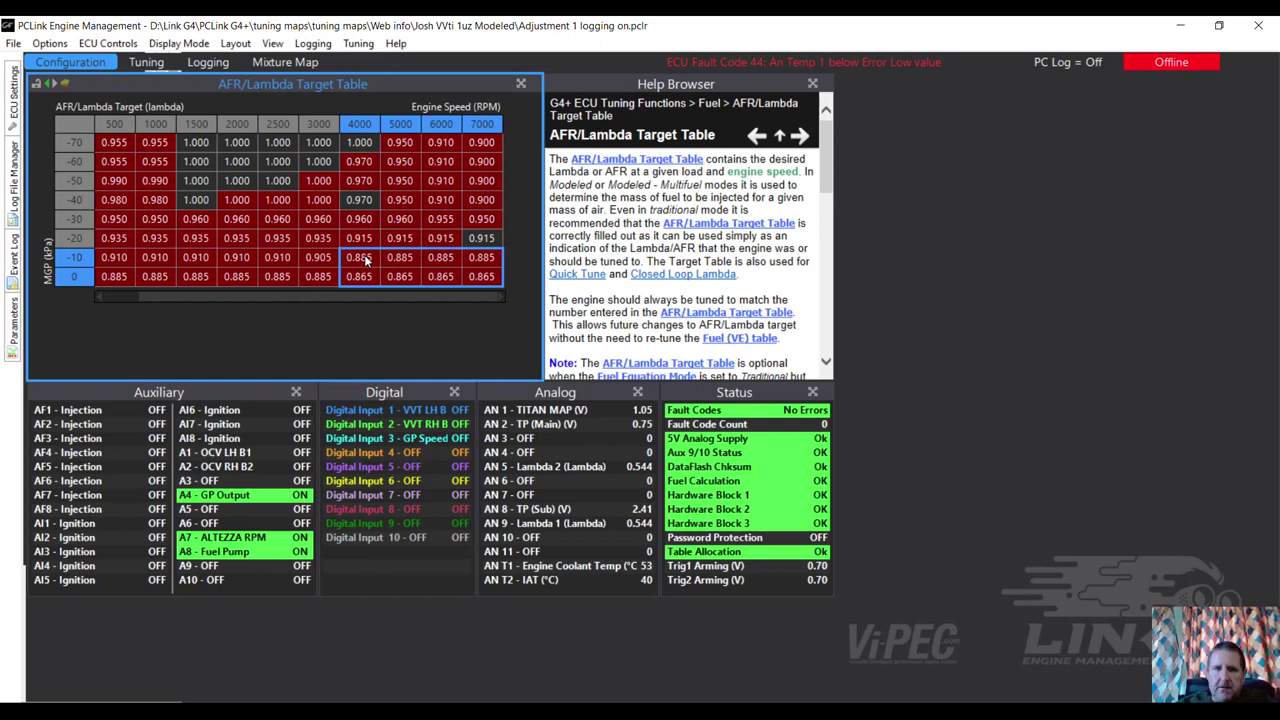
key(minus)
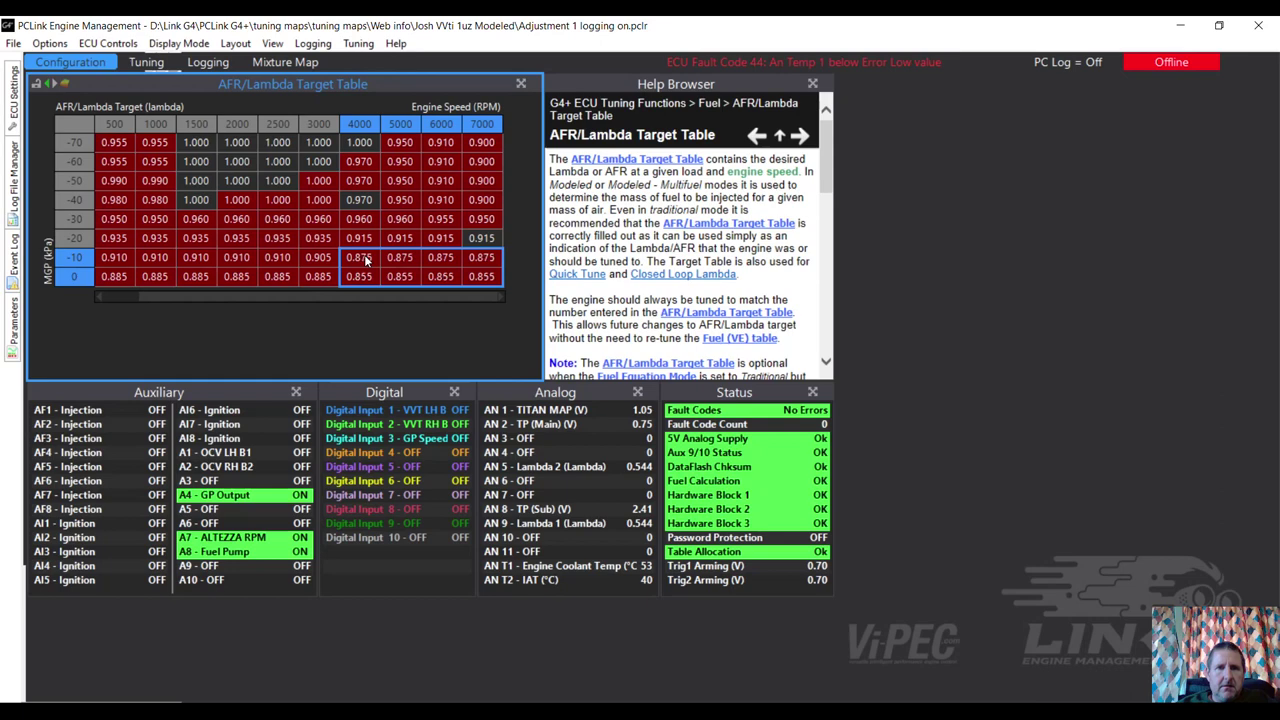
key(minus)
key(minus)
key(minus)
key(minus)
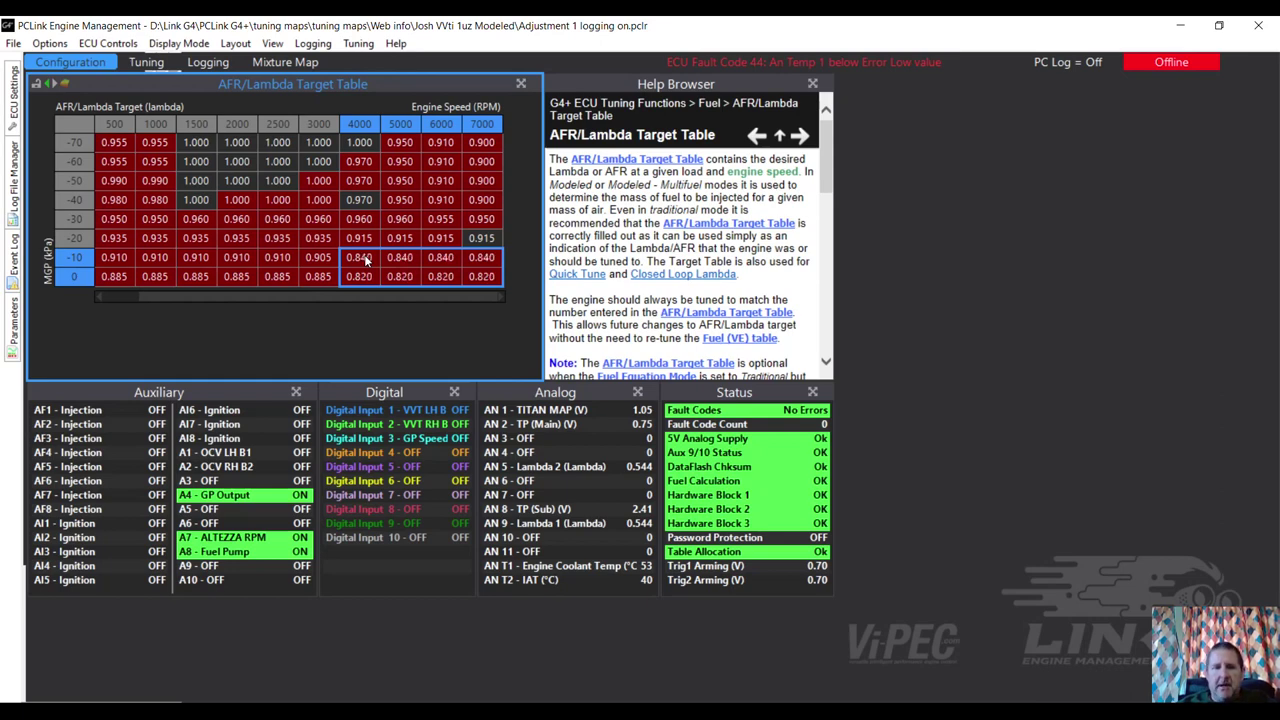
key(Up)
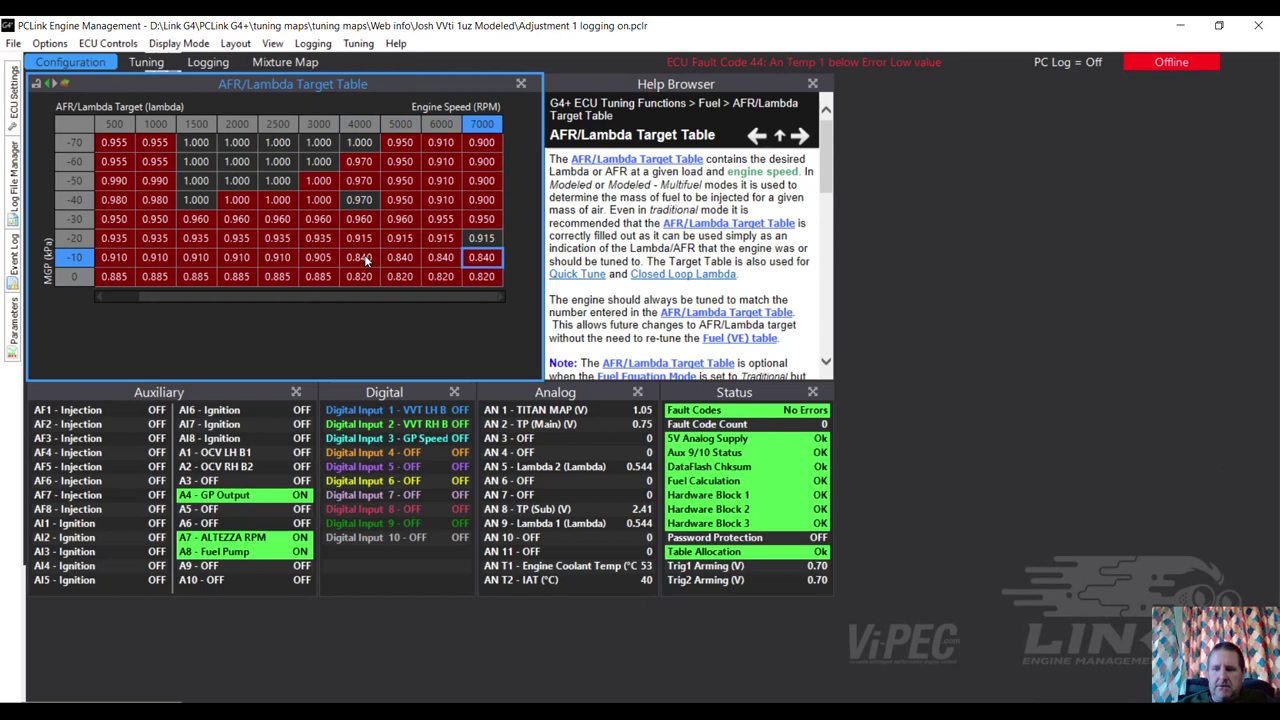
key(shift+Down)
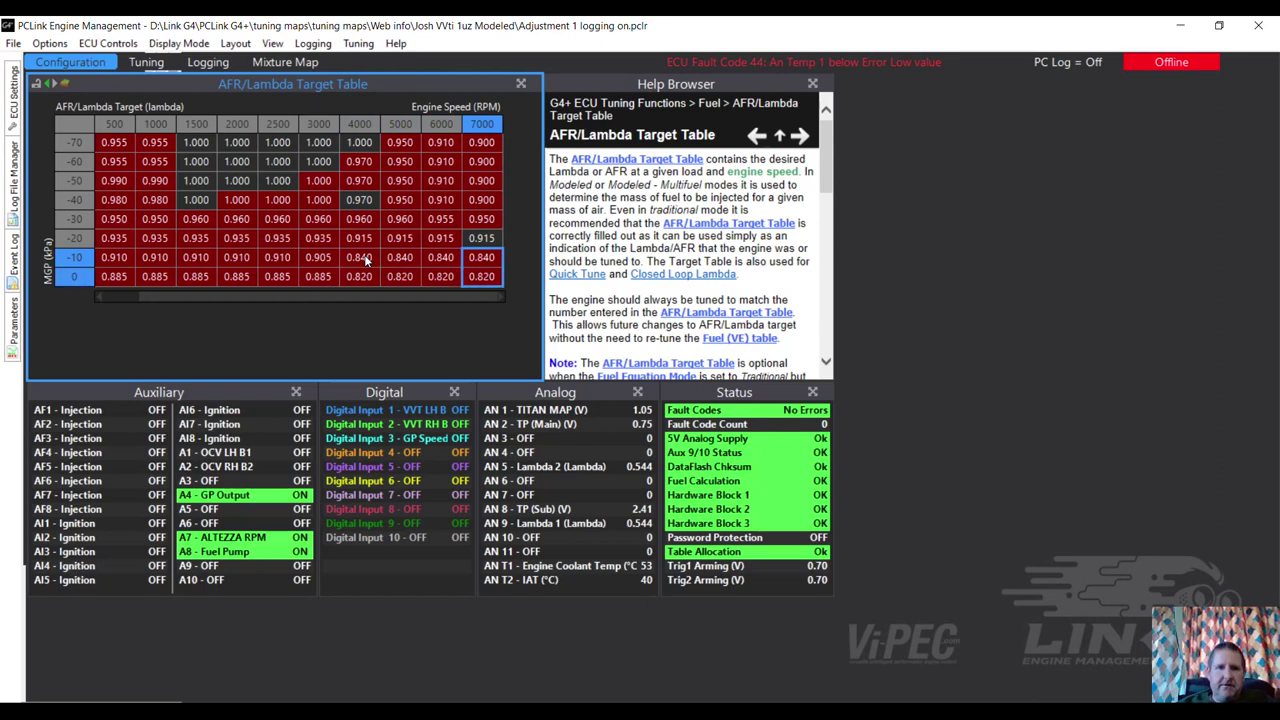
key(shift+Left)
key(shift+Left)
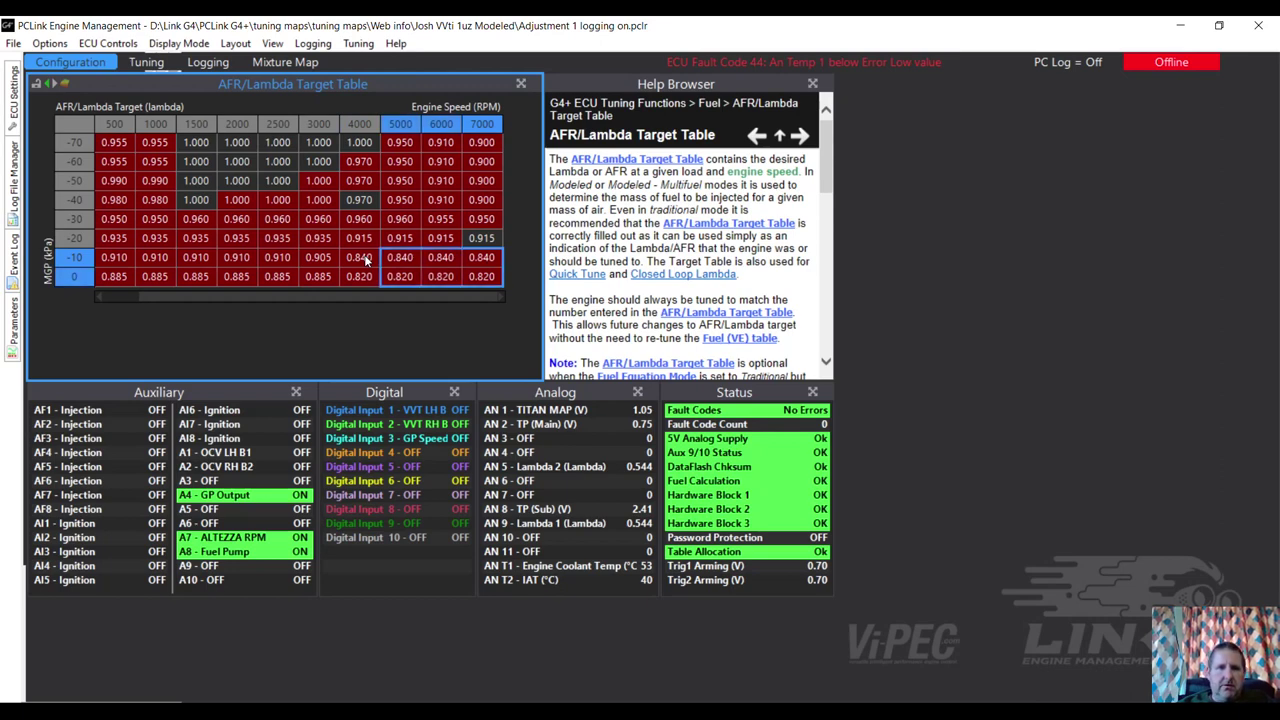
right_click(356, 238)
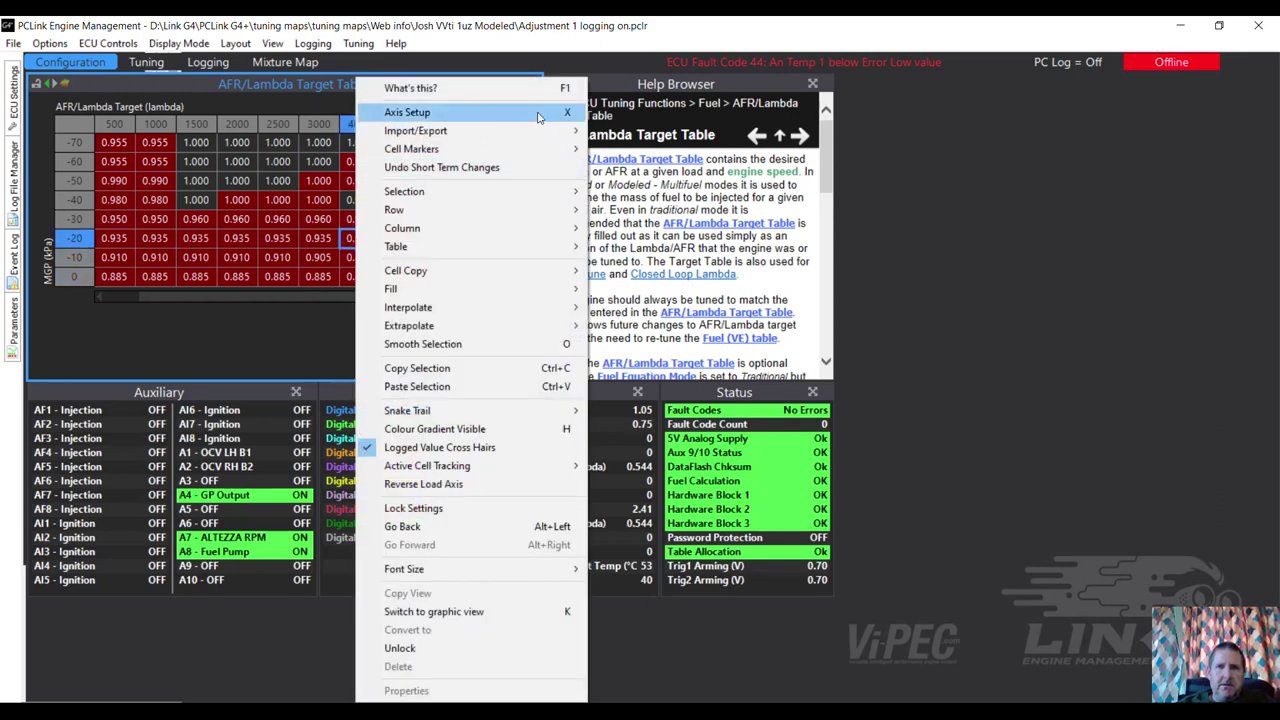
click(320, 243)
click(355, 239)
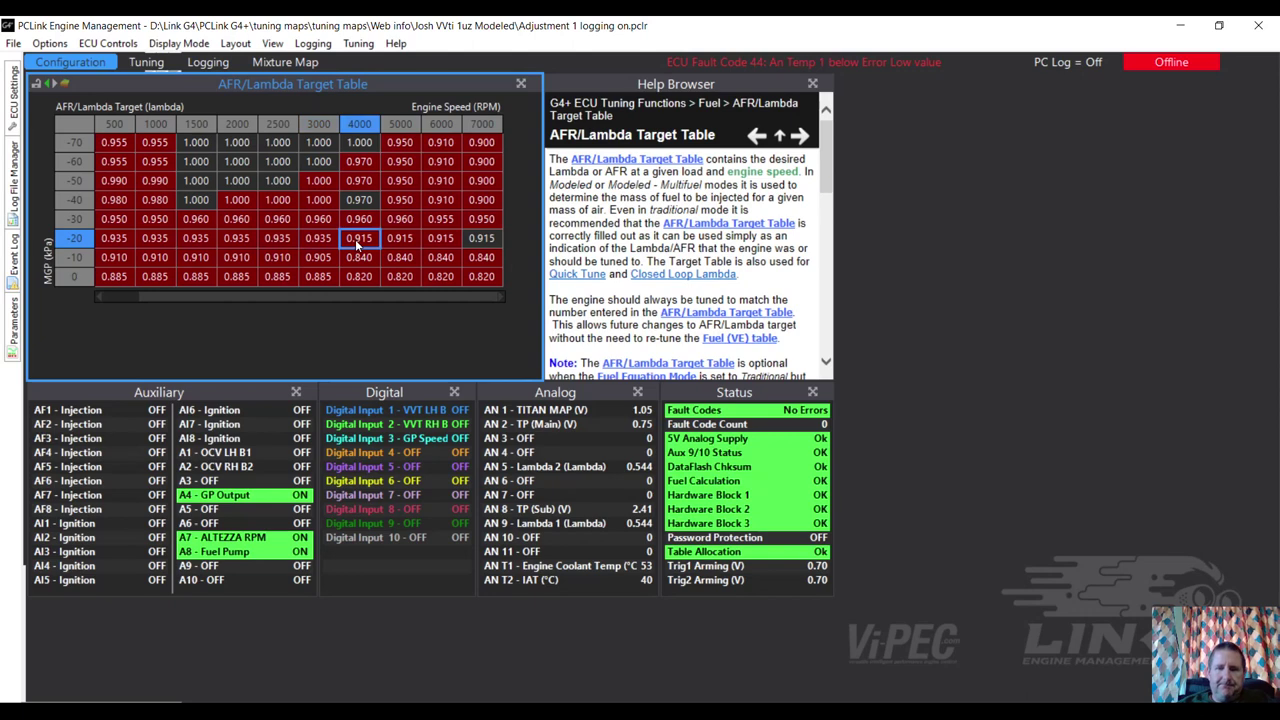
key(shift+Down)
key(shift+Down)
key(shift+Right)
key(shift+Right)
key(shift+Right)
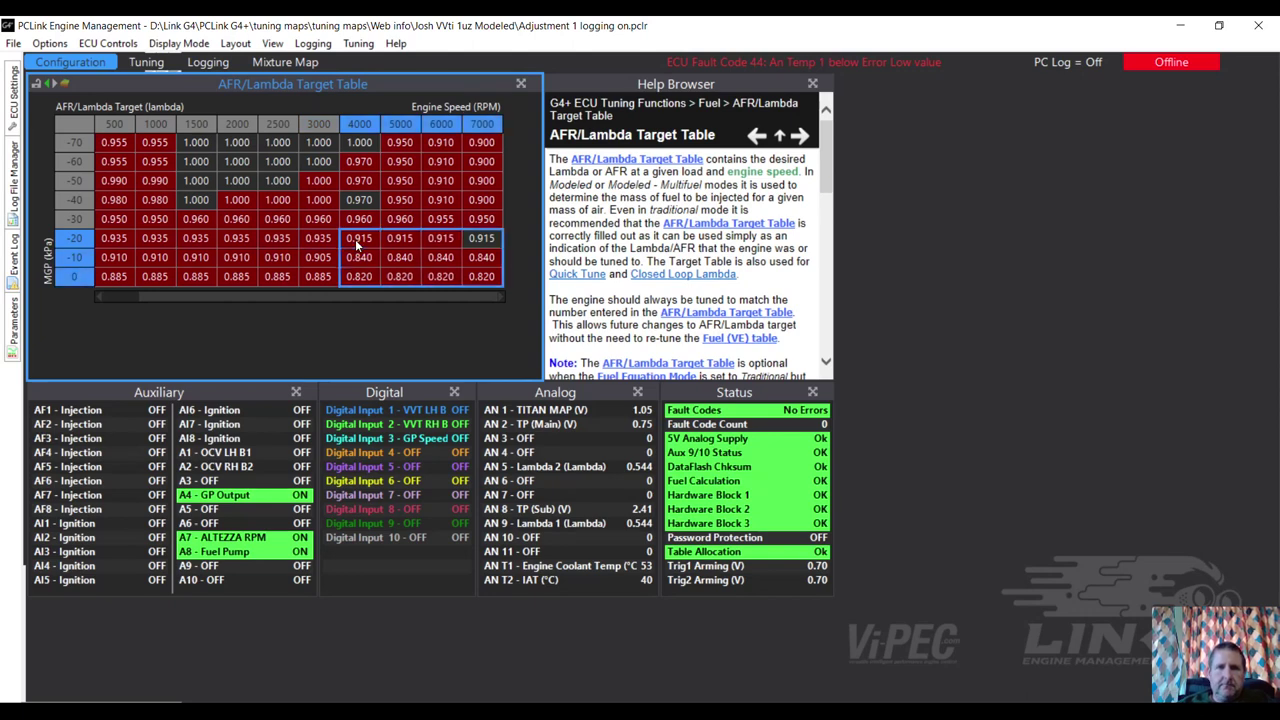
Raise the 4000 to 7000 RPM lambda targets to 0.850 in the -10 kPa row and 0.830 in the 0 kPa row
click(357, 257)
key(shift+Down)
key(shift+Right)
key(shift+Right)
key(shift+Right)
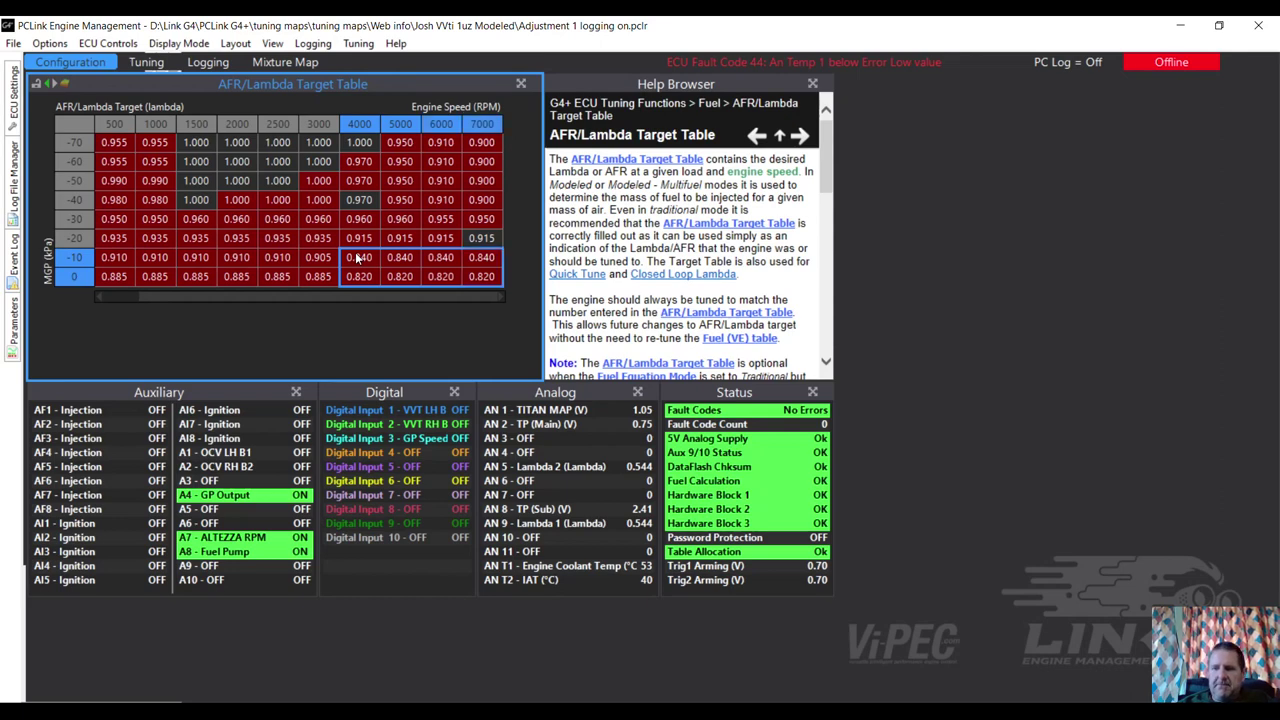
key(plus)
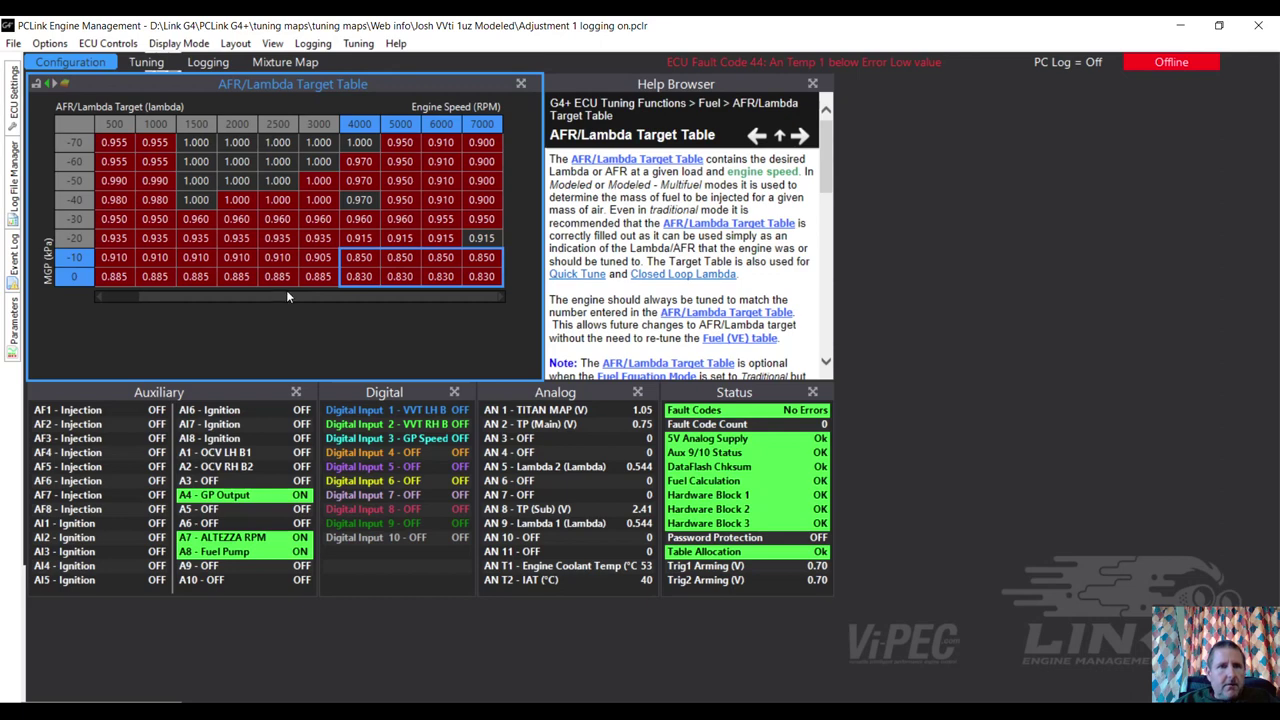
Consult the Air Fuel Ratio Conversion Chart in the browser, then return to PCLink and review the lambda targets across all engine speeds
drag(286, 298, 197, 316)
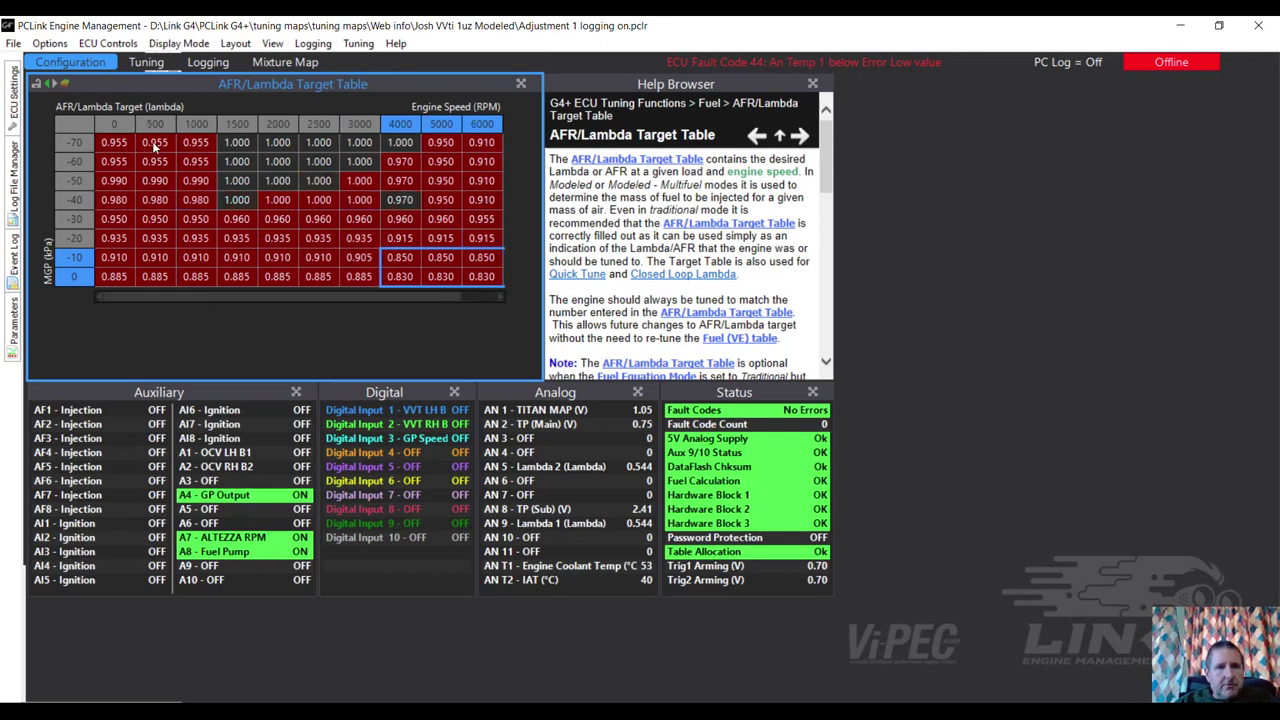
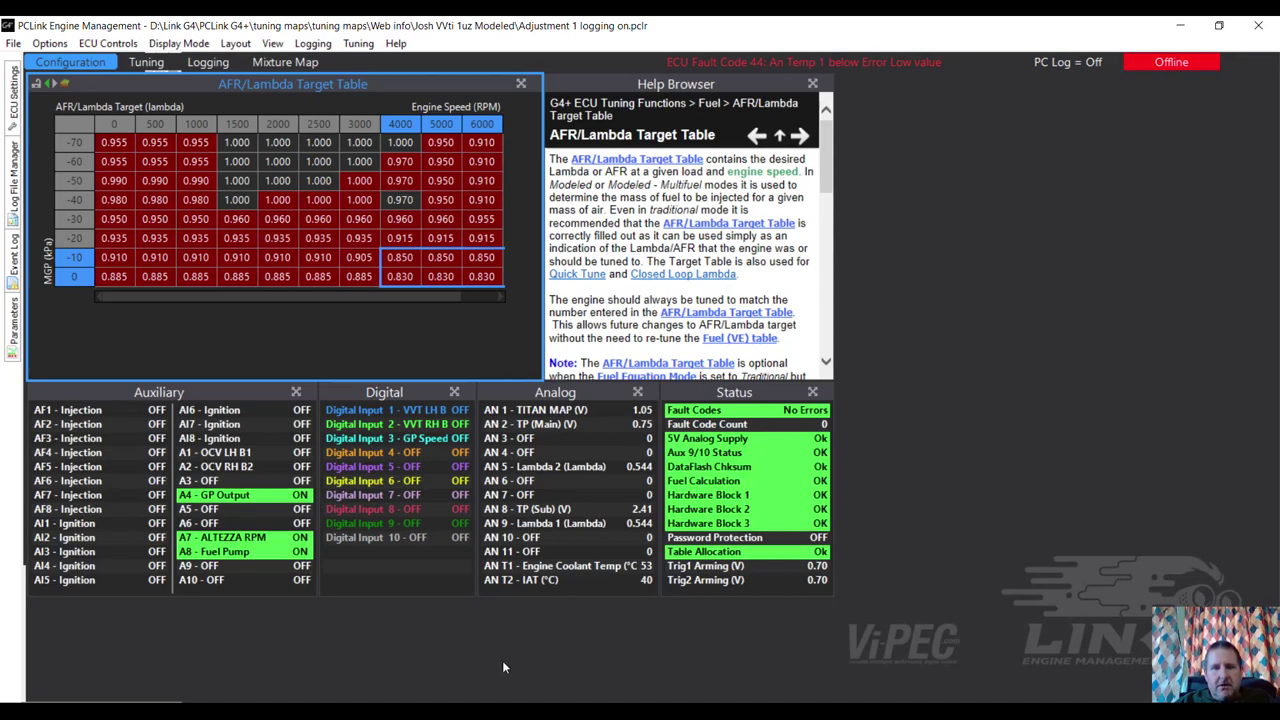
key(alt+Tab)
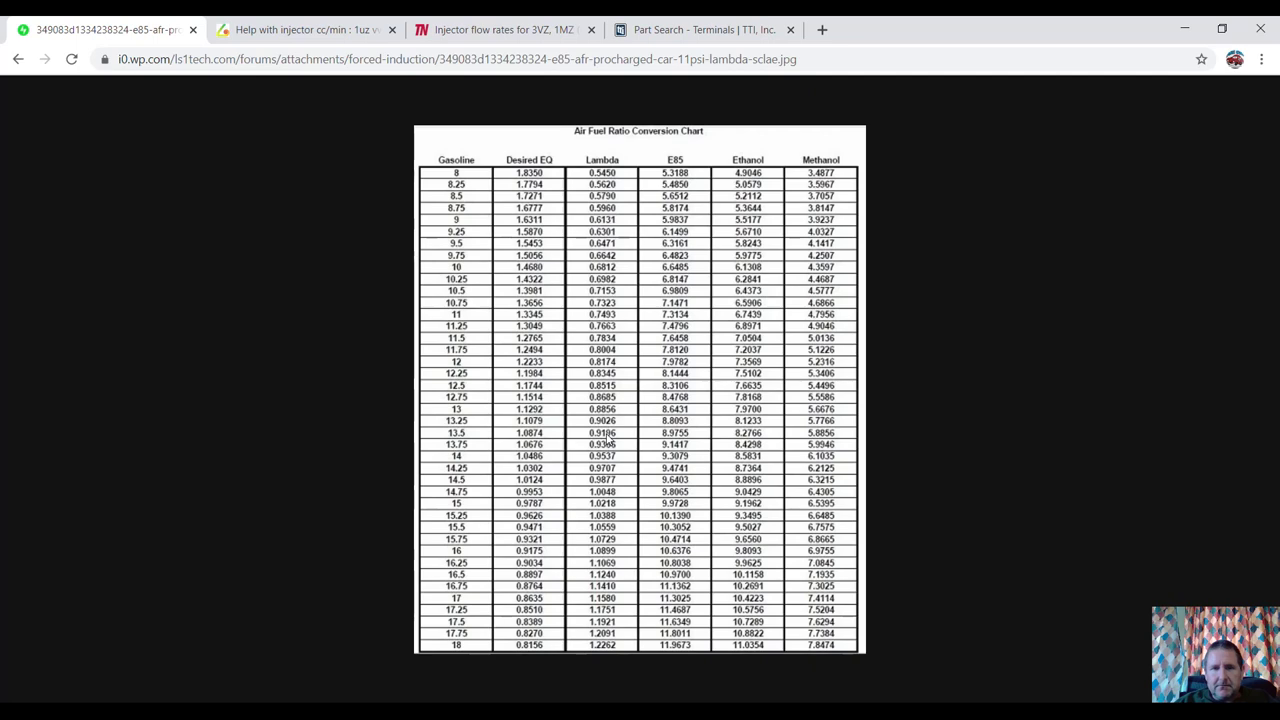
mouse_move(597, 702)
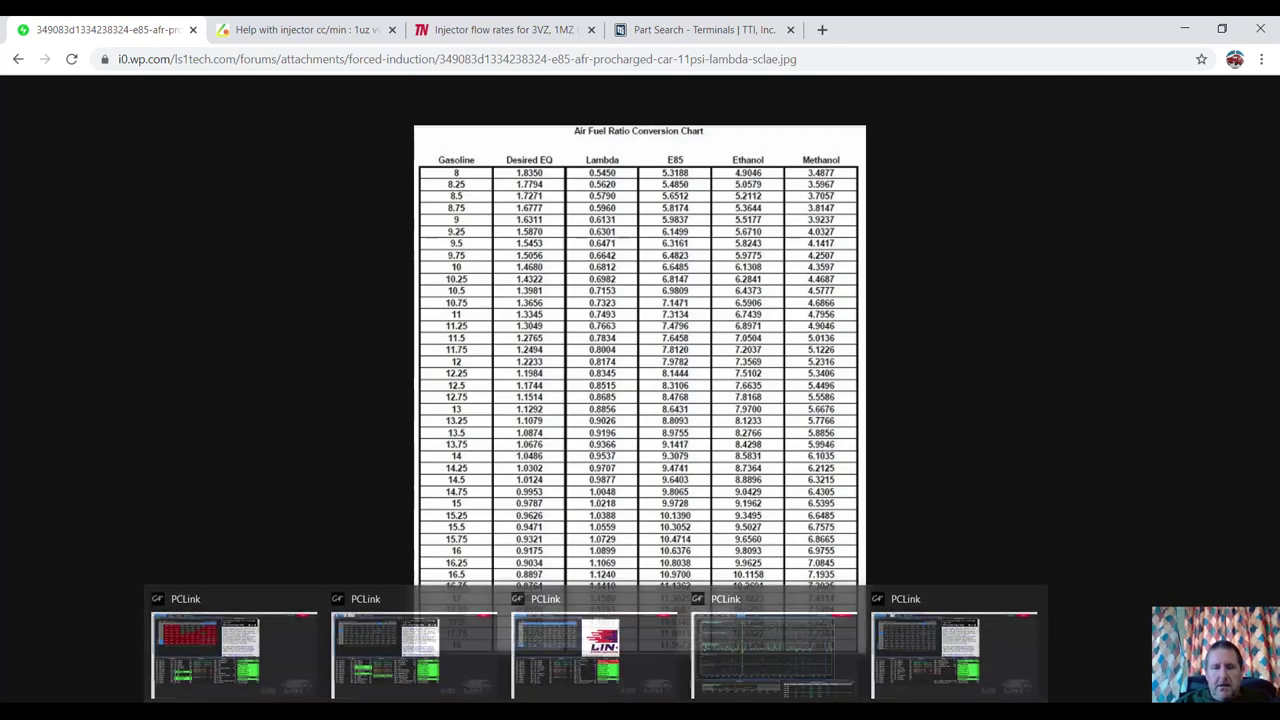
click(308, 632)
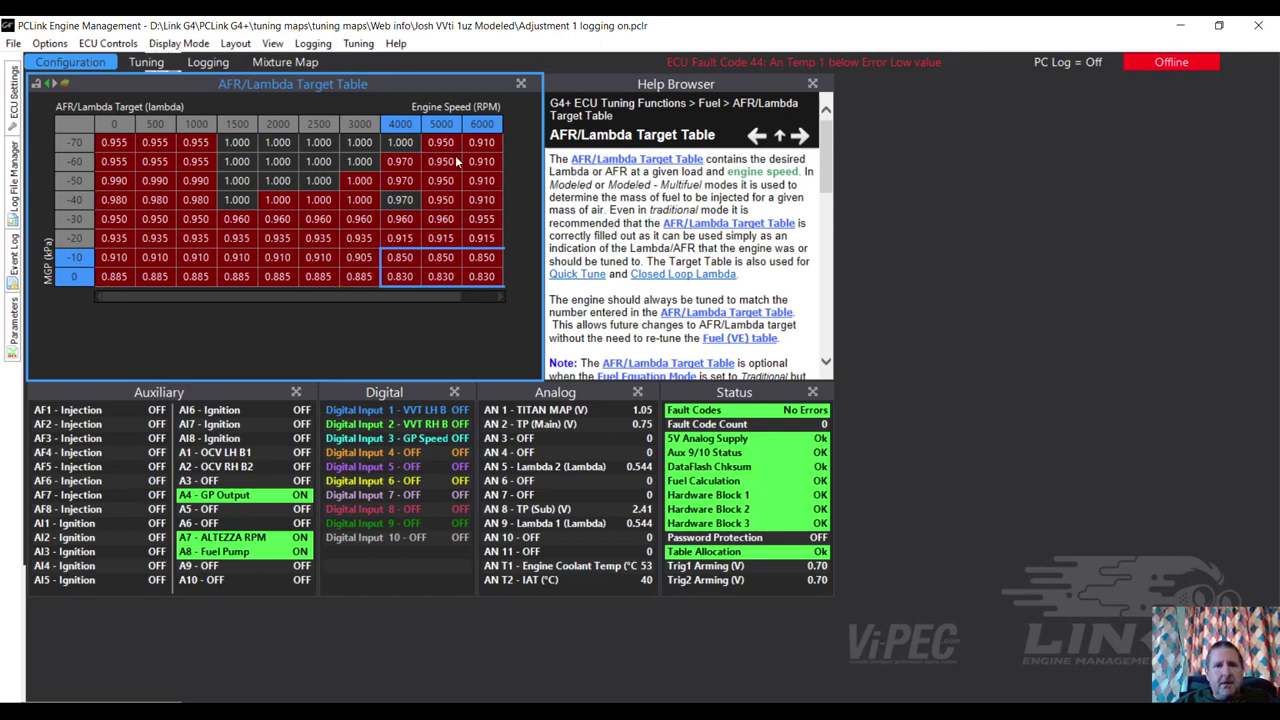
drag(440, 315, 470, 311)
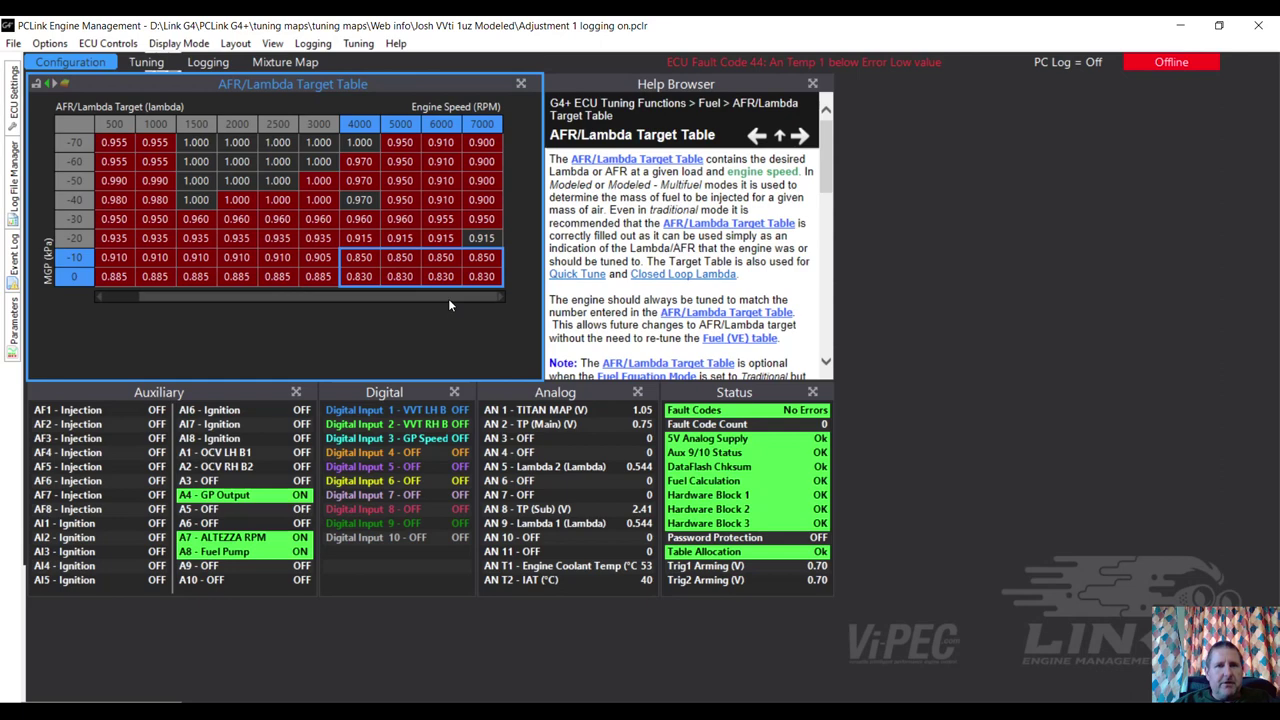
drag(410, 296, 250, 302)
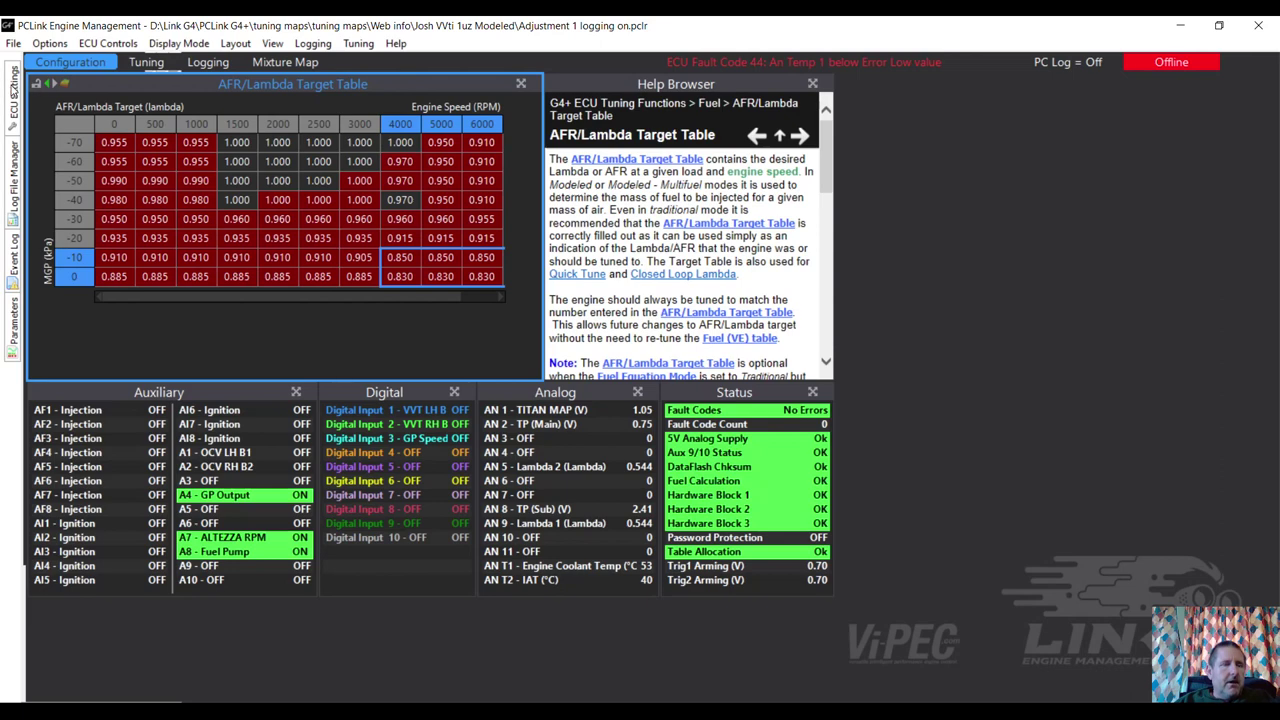
Open the Dual Fuel Table settings under the fuel corrections and set Dual Table Mode to Dual Table
mouse_move(12, 90)
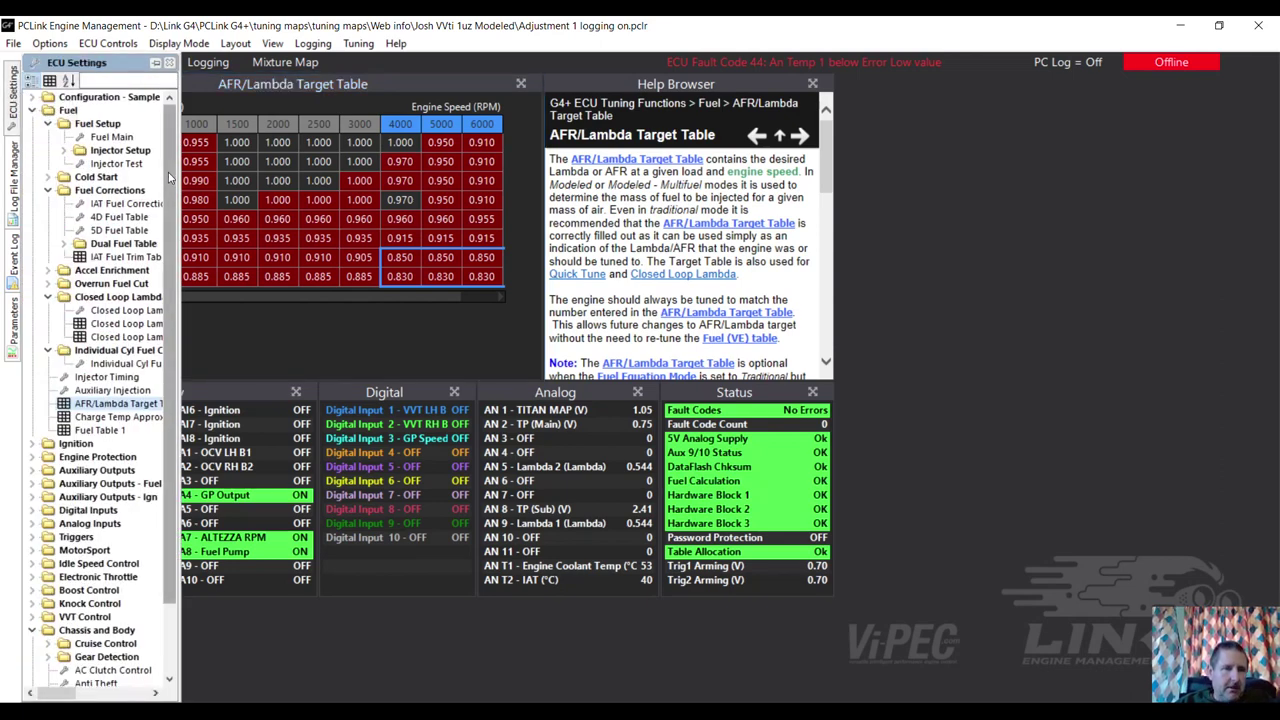
scroll(168, 238, down, 2)
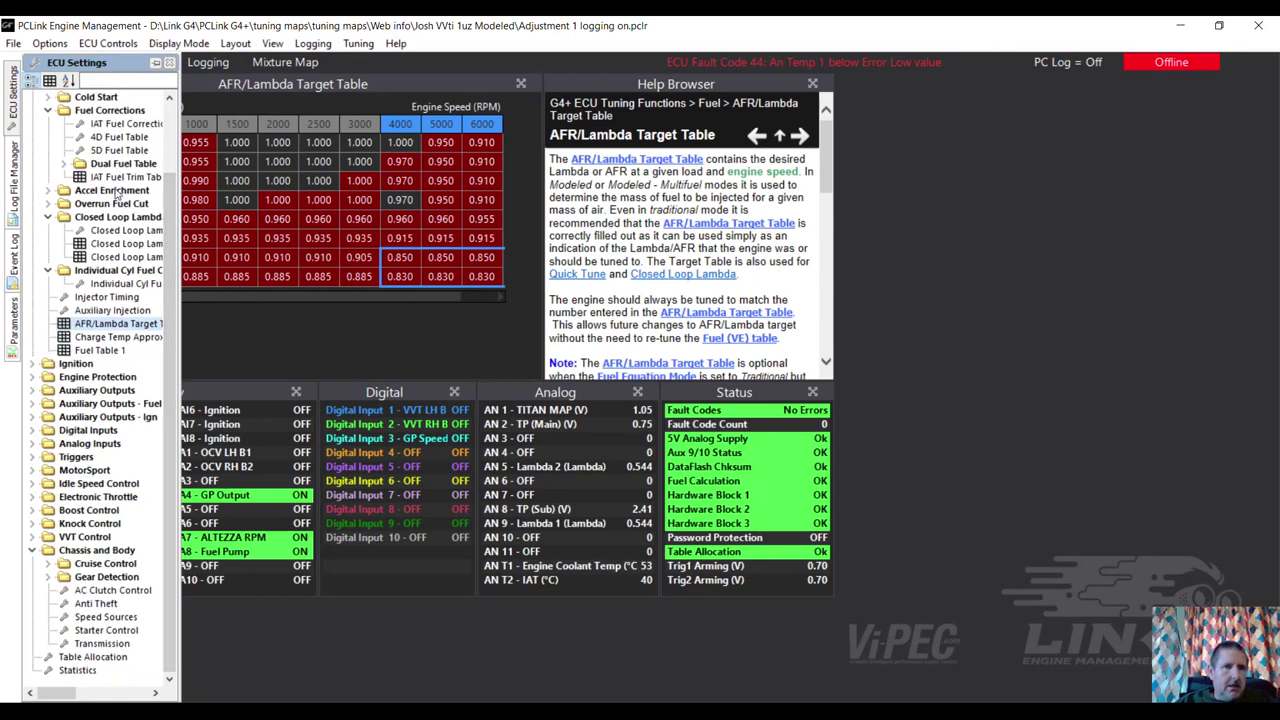
click(116, 166)
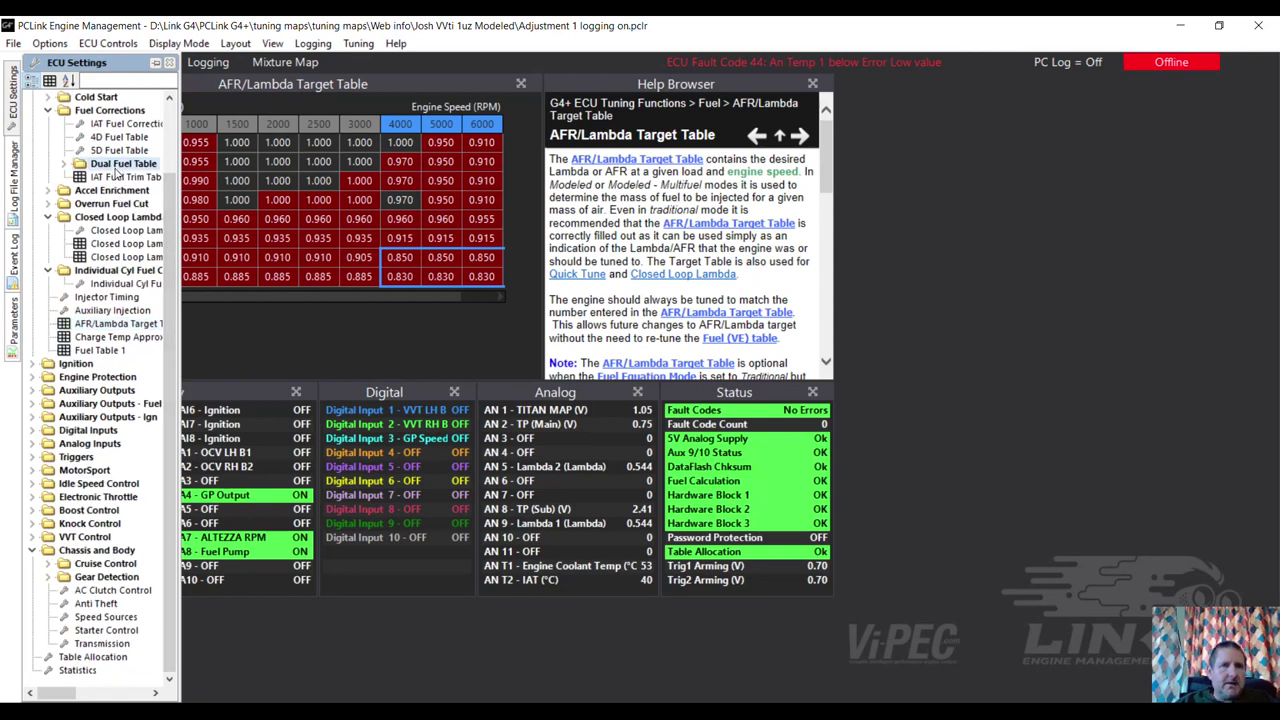
double_click(117, 168)
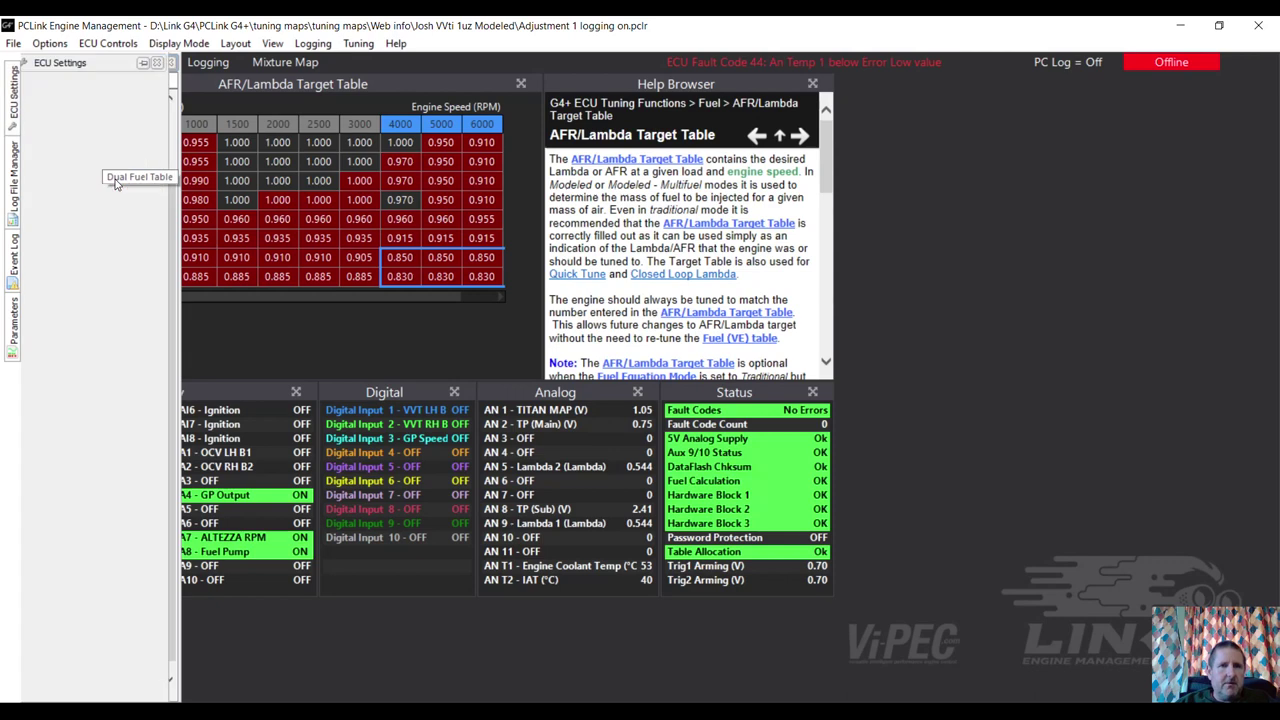
double_click(114, 178)
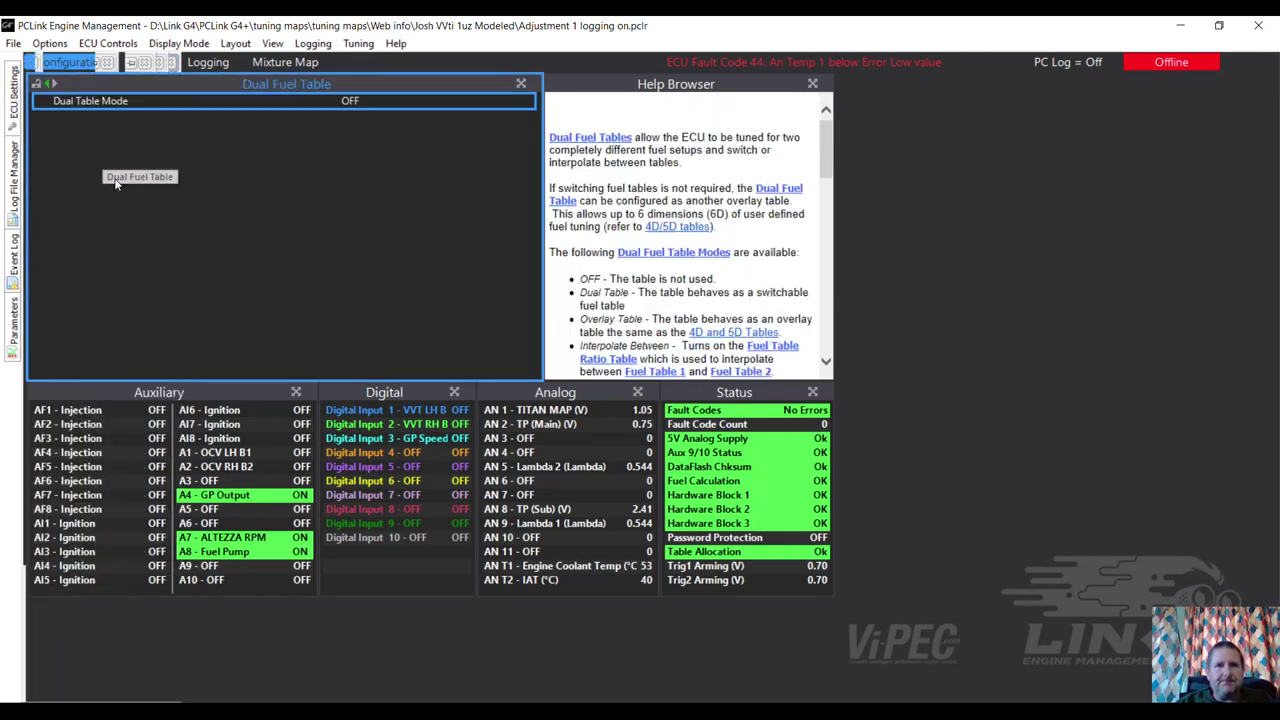
double_click(350, 100)
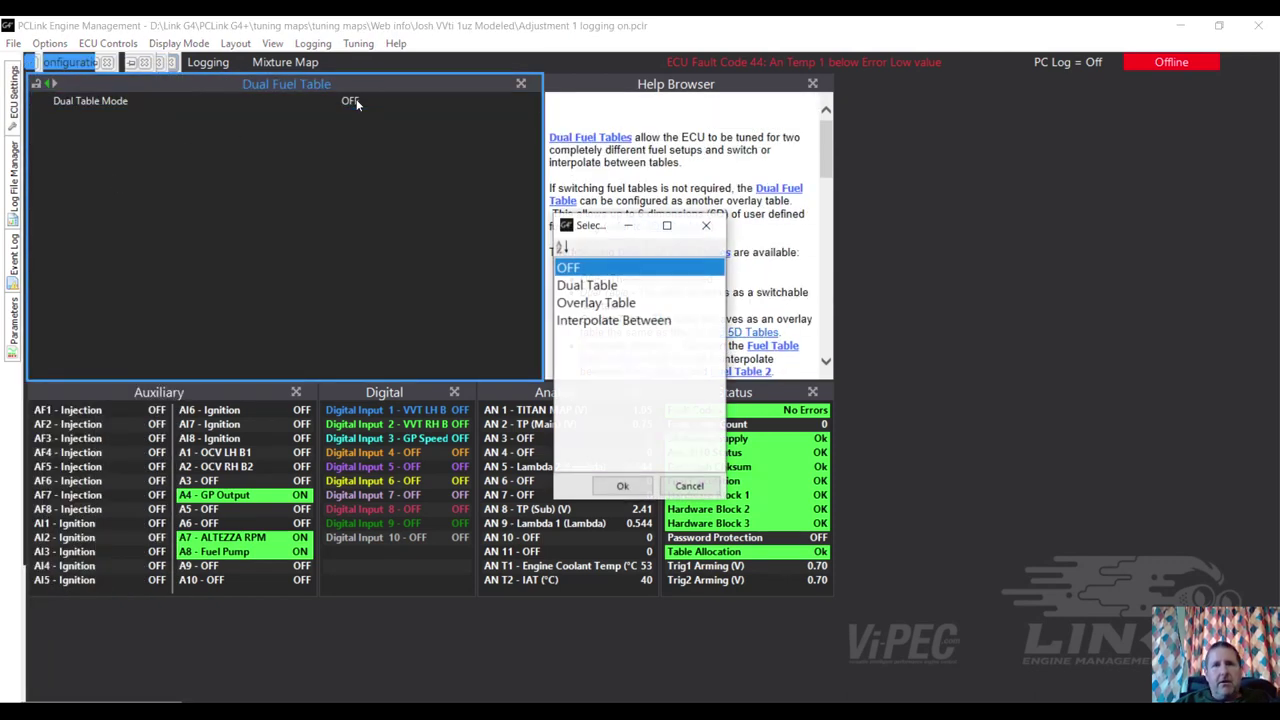
click(578, 286)
click(607, 487)
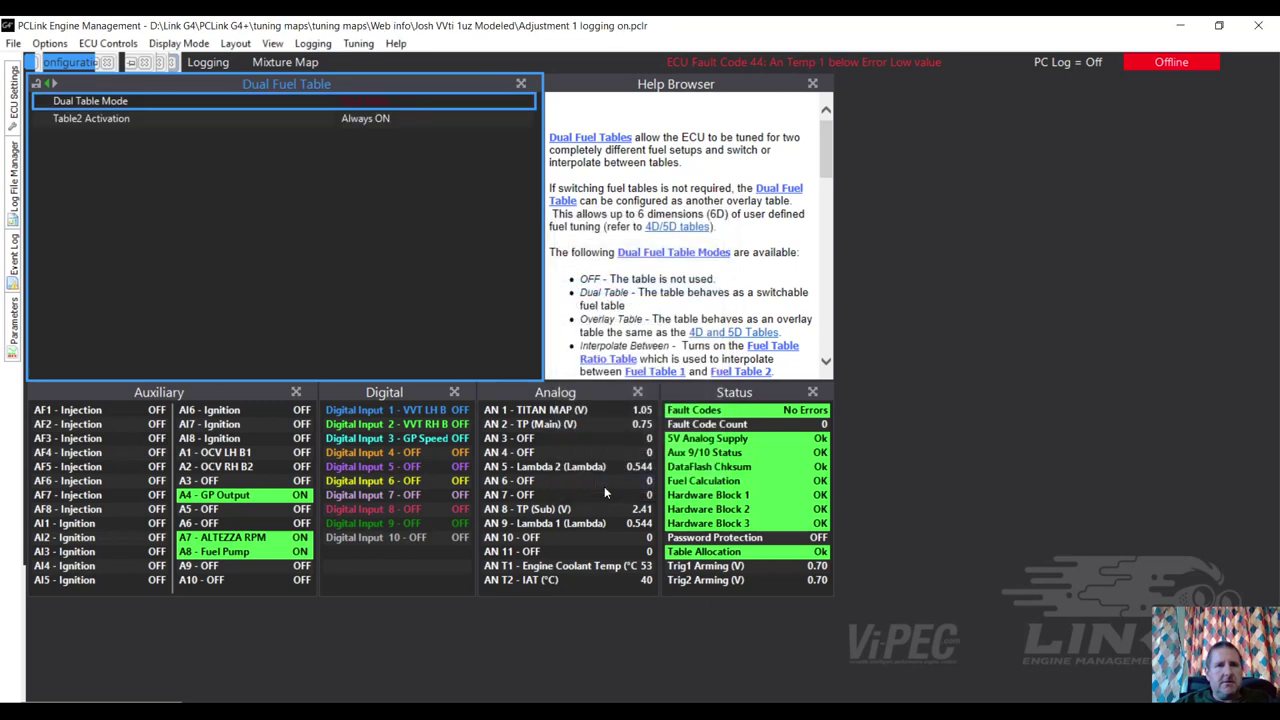
Set the fuel Table2 Activation source to Virtual Aux 1
double_click(361, 118)
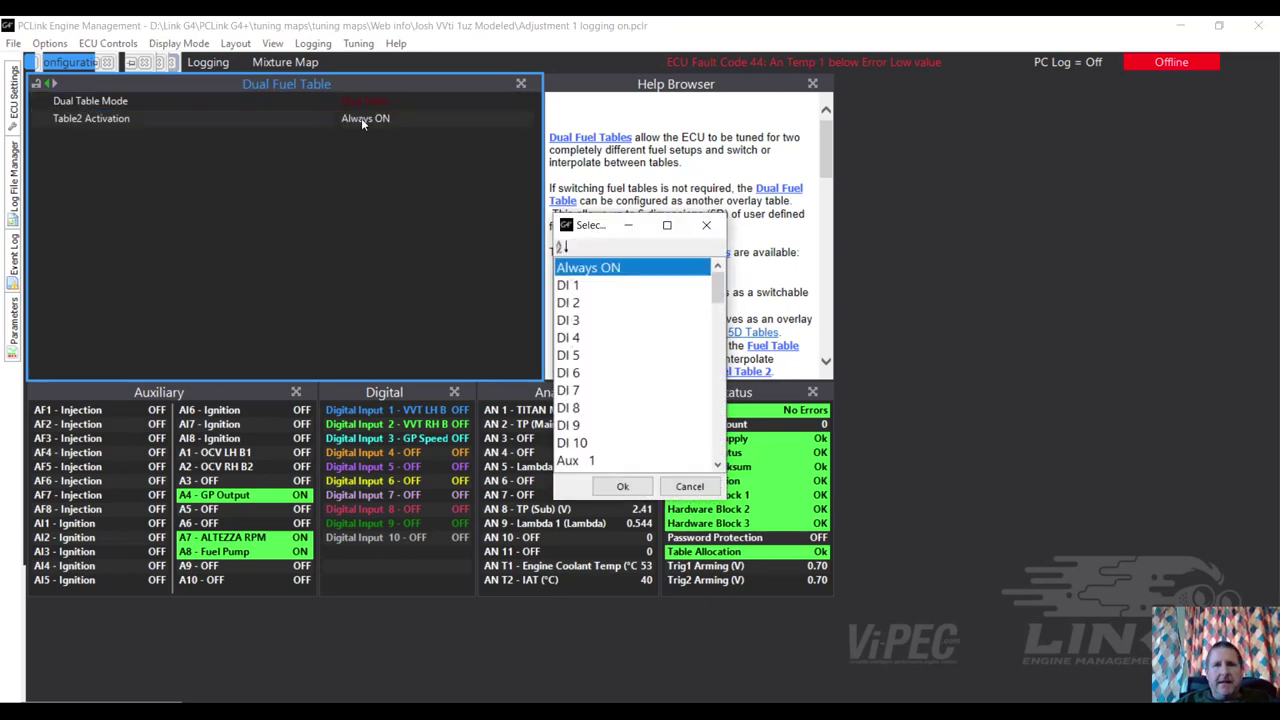
drag(722, 288, 722, 368)
click(601, 392)
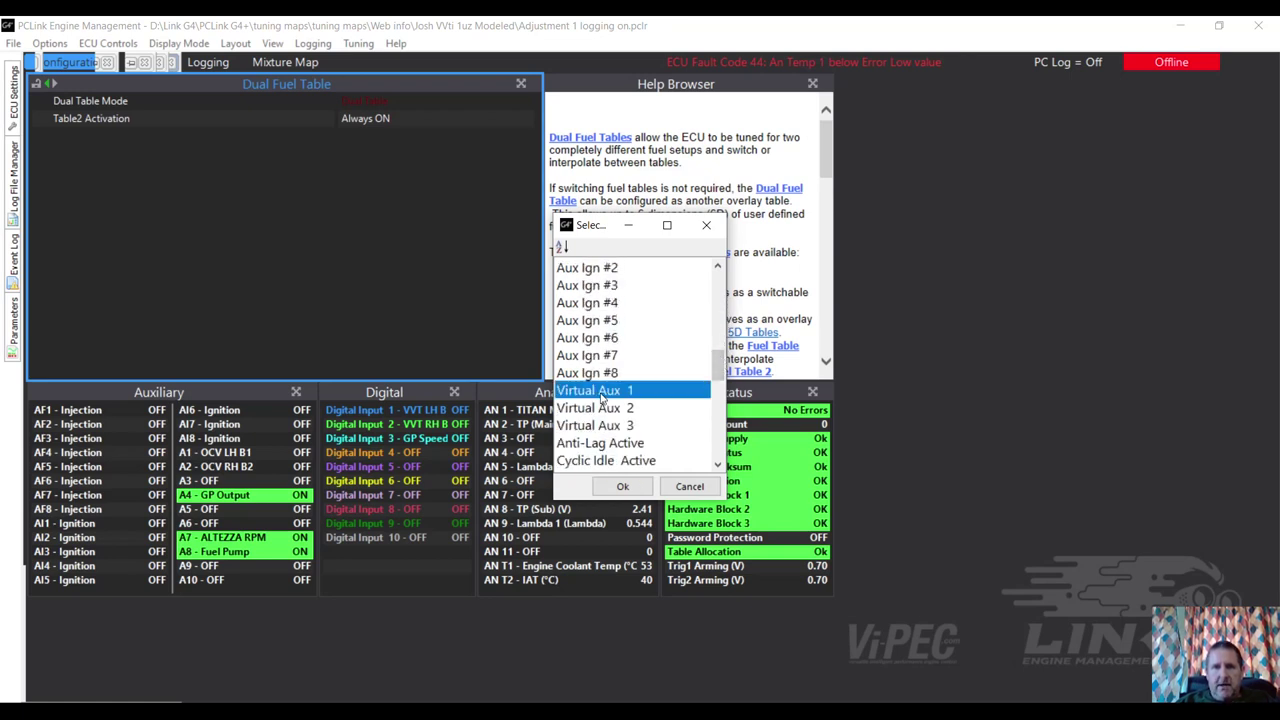
click(608, 486)
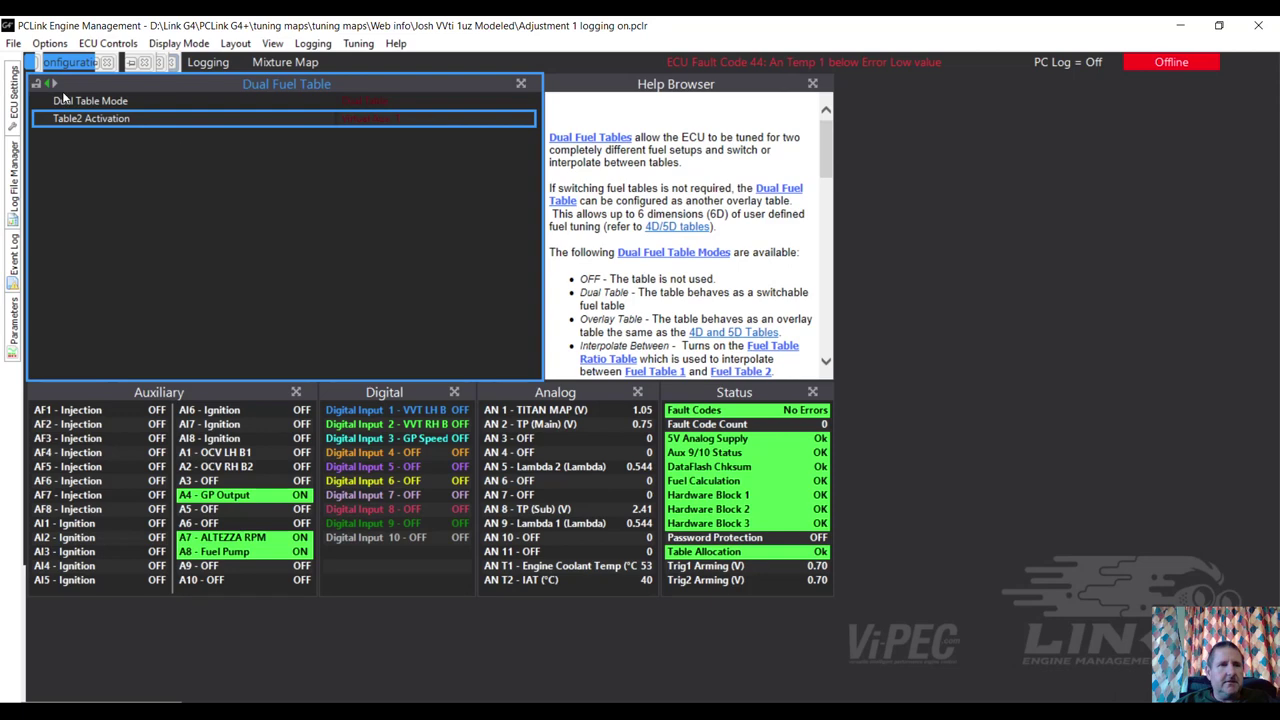
Examine the VE values in Fuel Table 1, and then those in Fuel Table 2 of the same tune
mouse_move(14, 95)
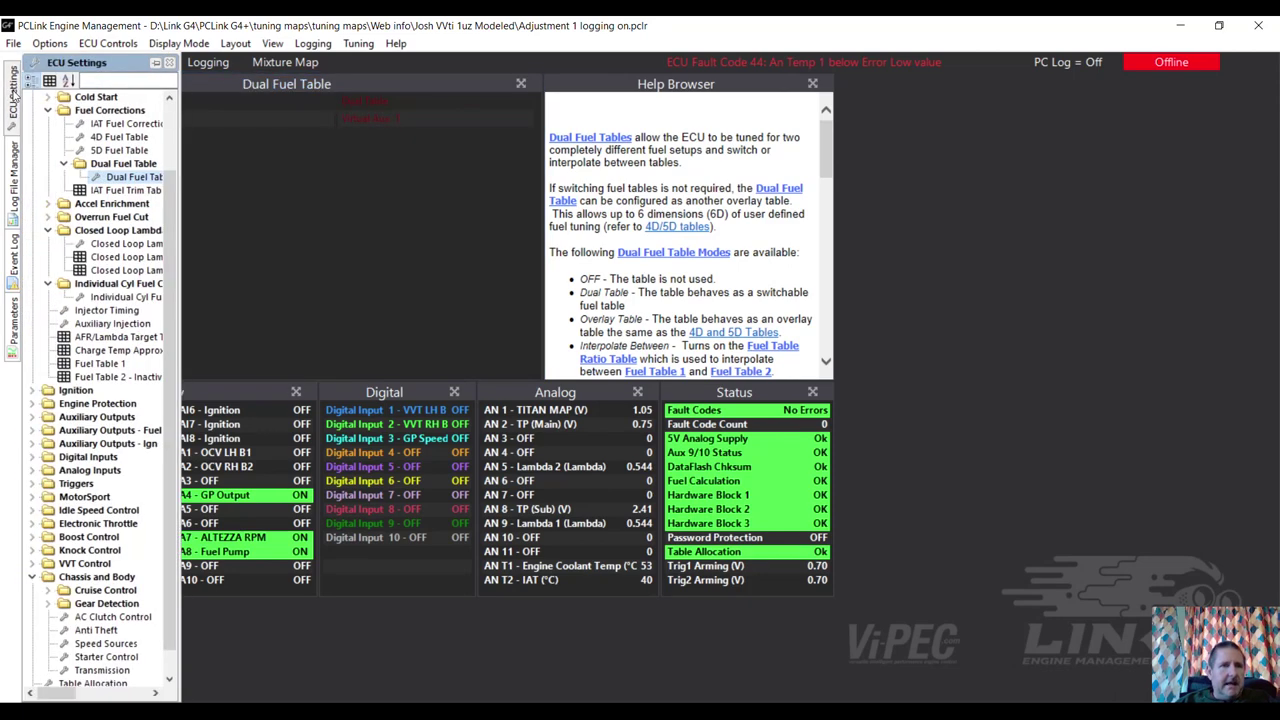
double_click(104, 364)
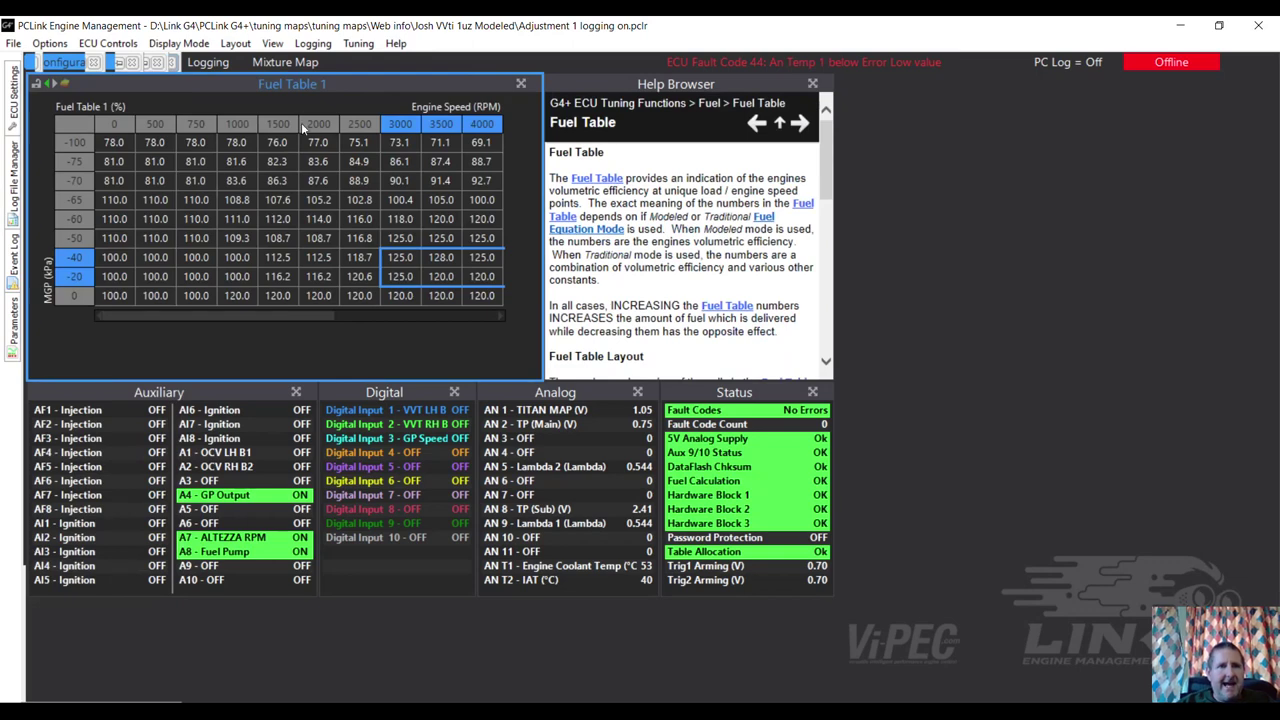
mouse_move(16, 98)
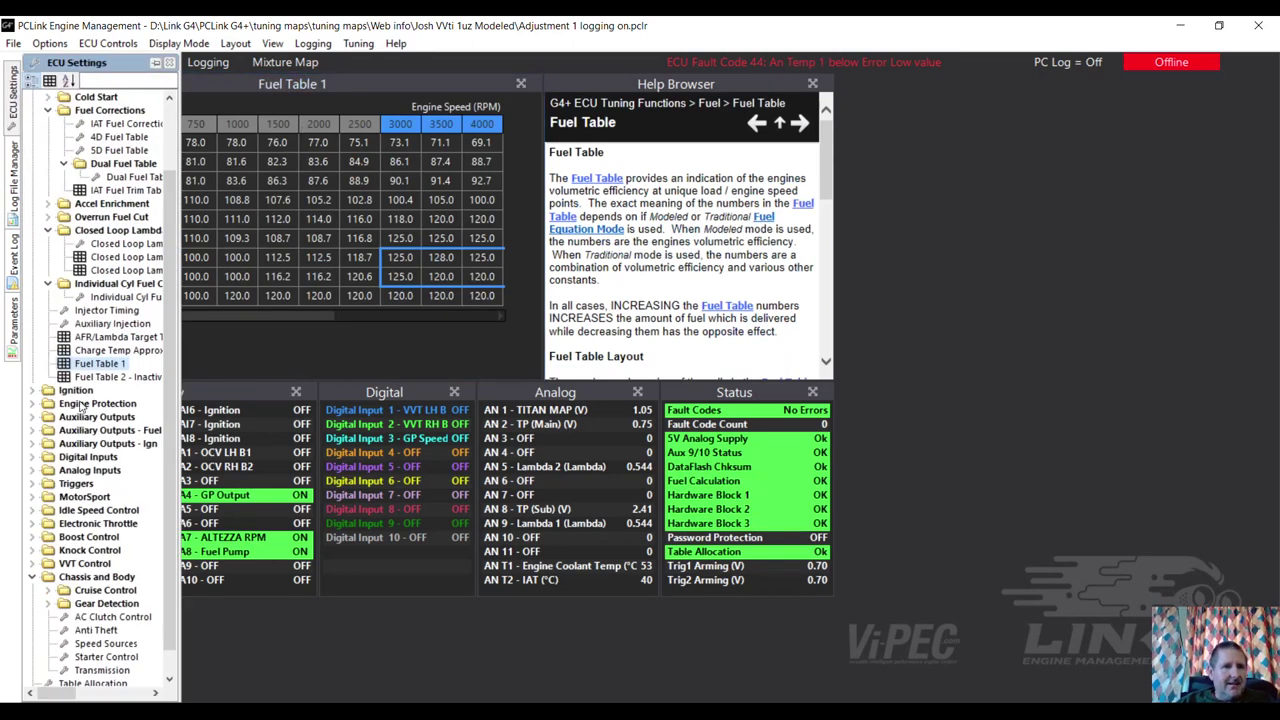
double_click(118, 380)
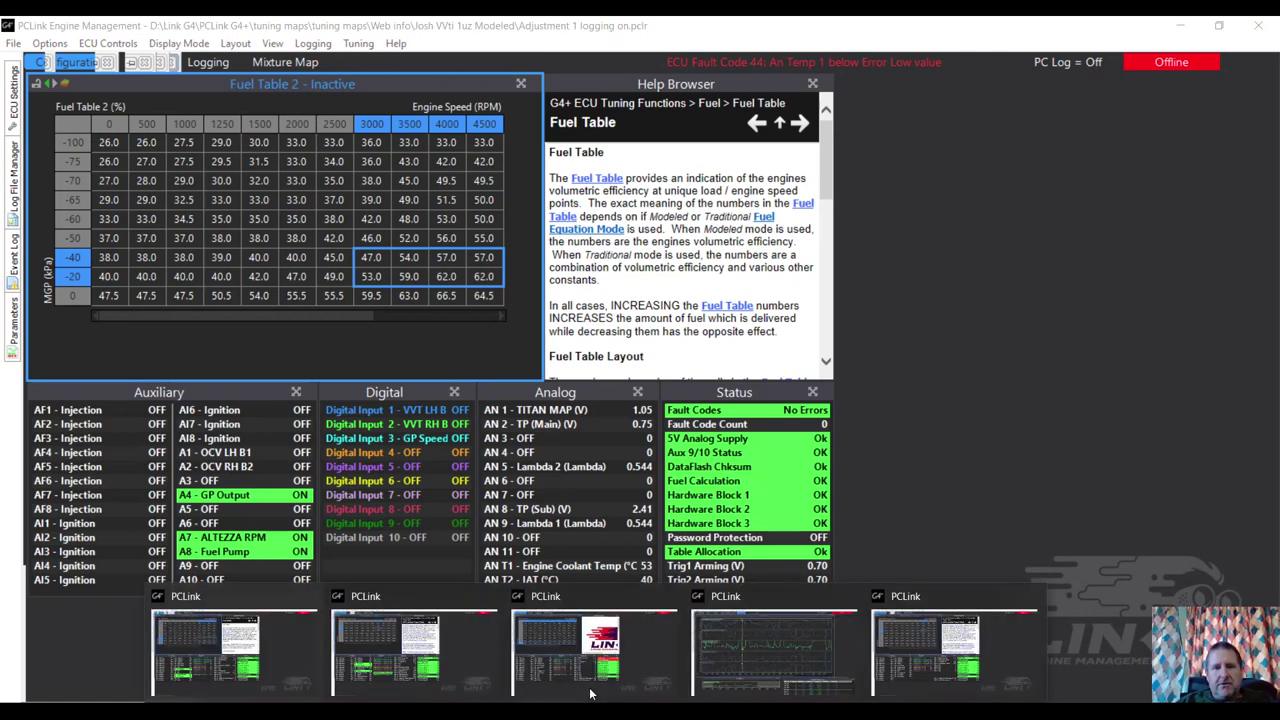
Switch to the Hilux tune and examine its Fuel Table 1 and Fuel Table 2 for comparison
click(415, 650)
mouse_move(15, 95)
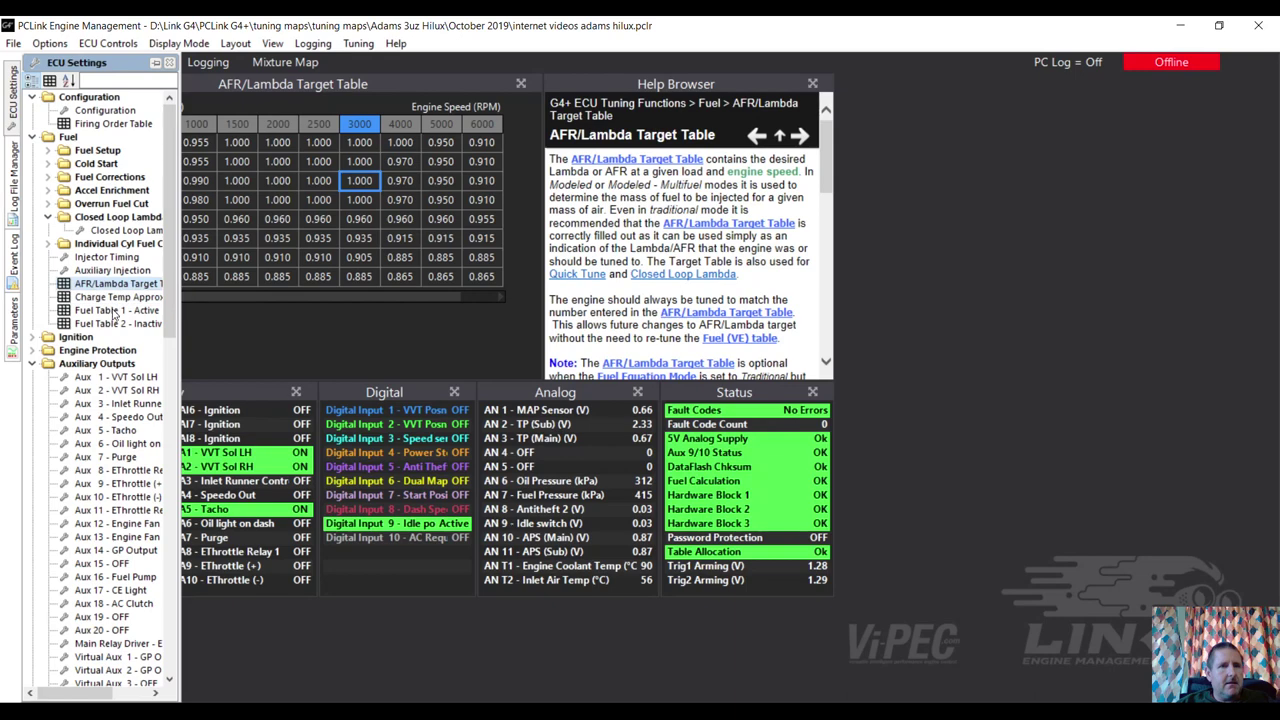
double_click(116, 311)
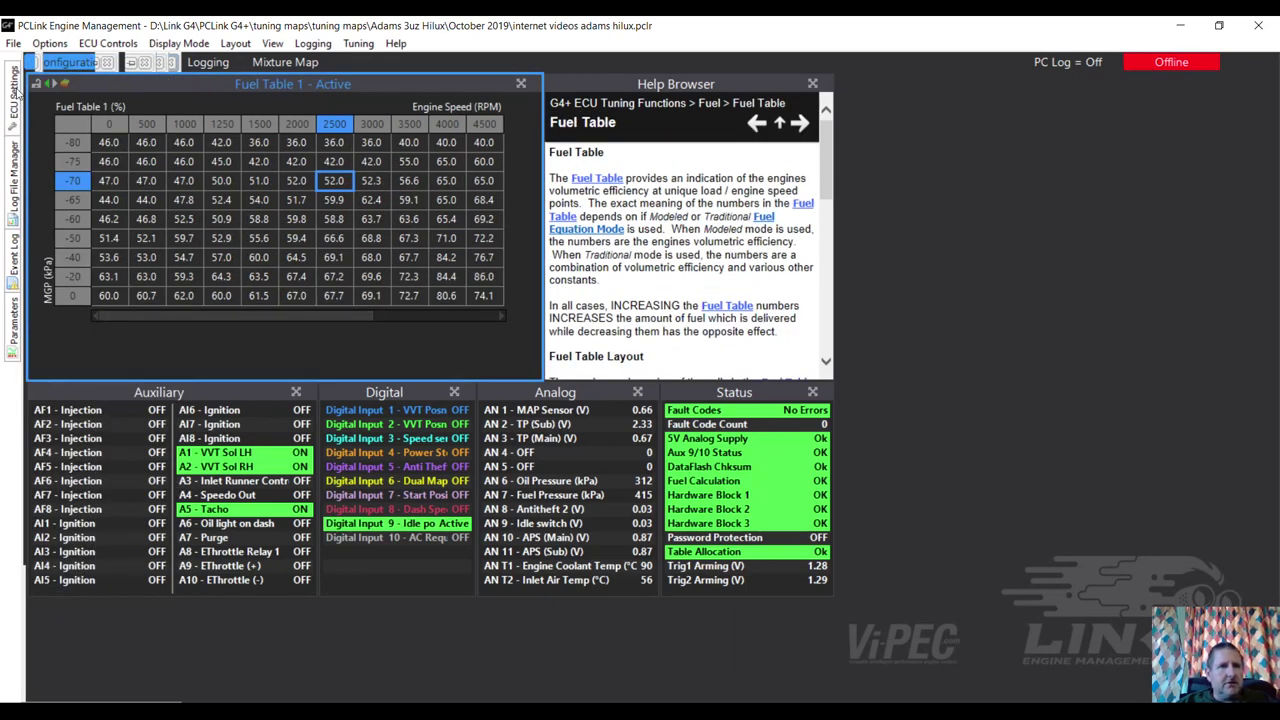
mouse_move(14, 95)
double_click(89, 325)
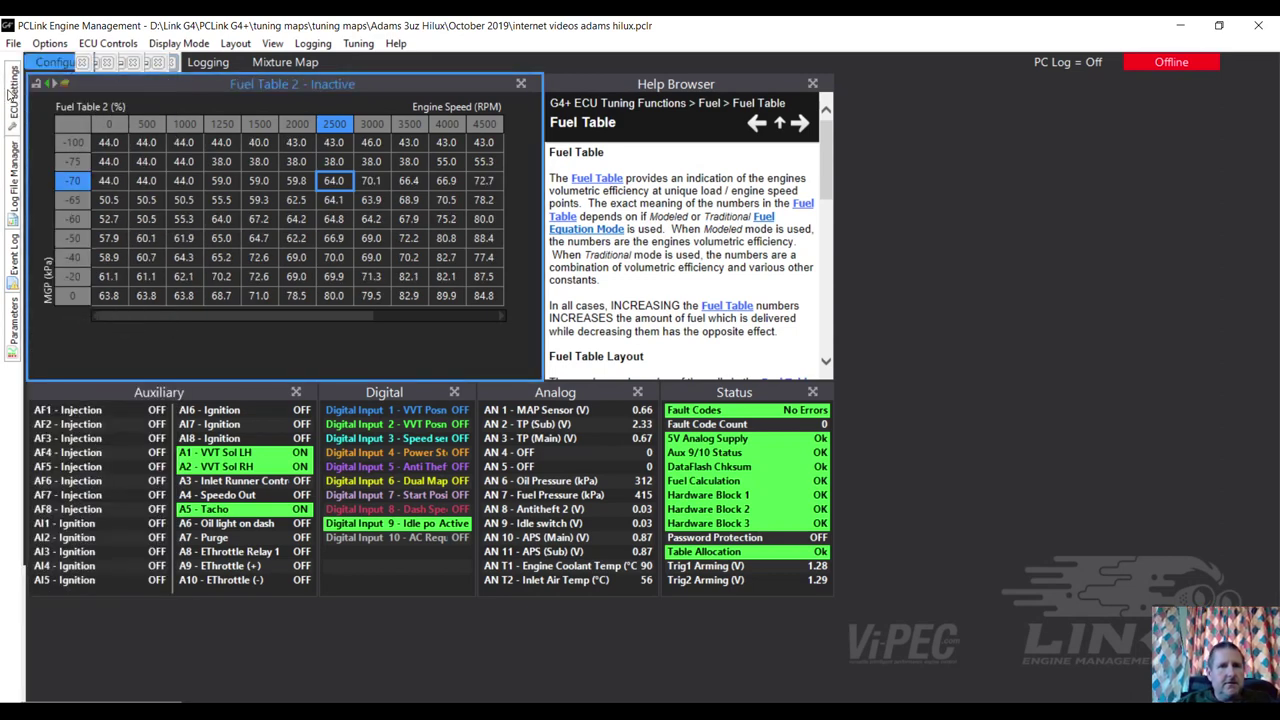
Reopen Fuel Table 1 of the Hilux tune and export the whole table to the clipboard
mouse_move(12, 92)
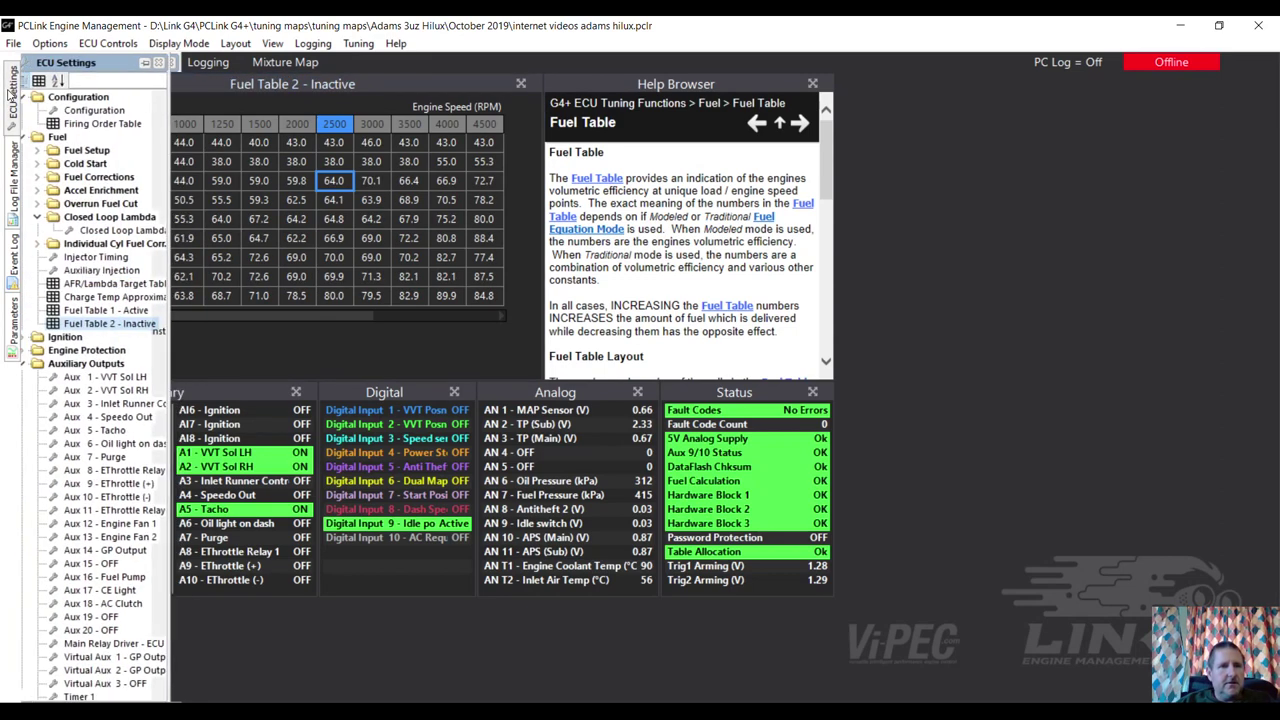
double_click(88, 311)
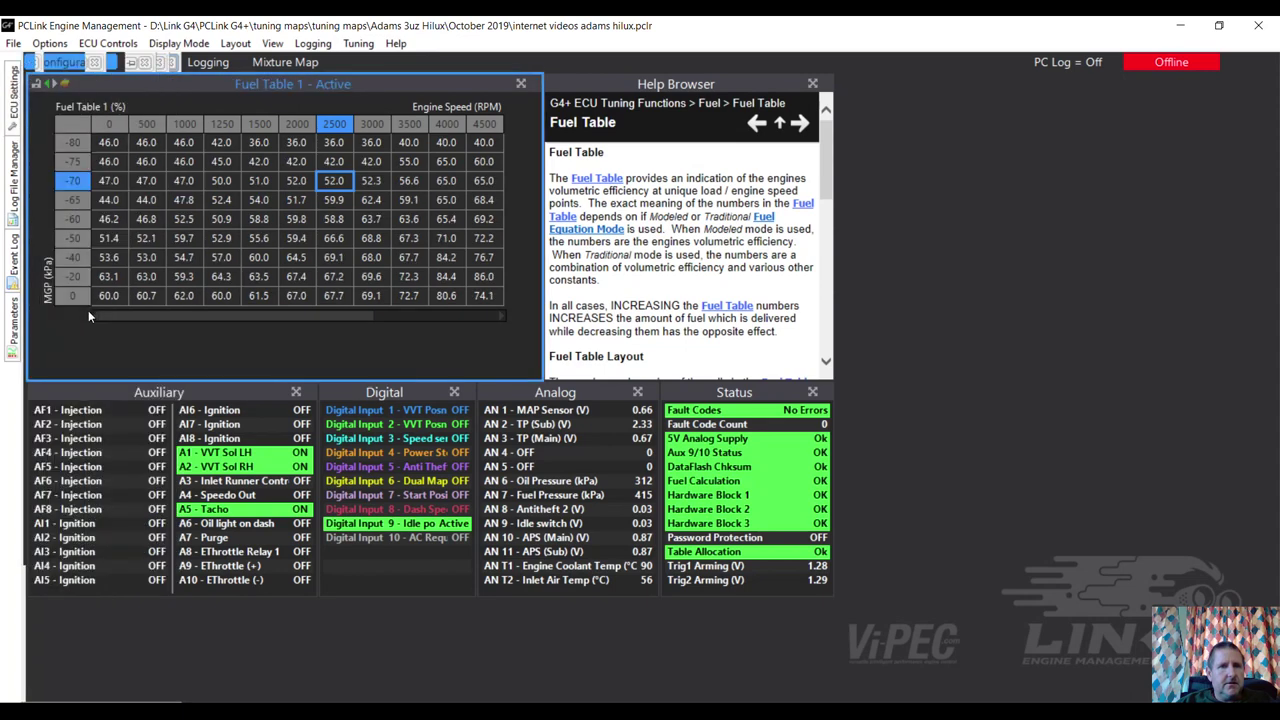
right_click(224, 220)
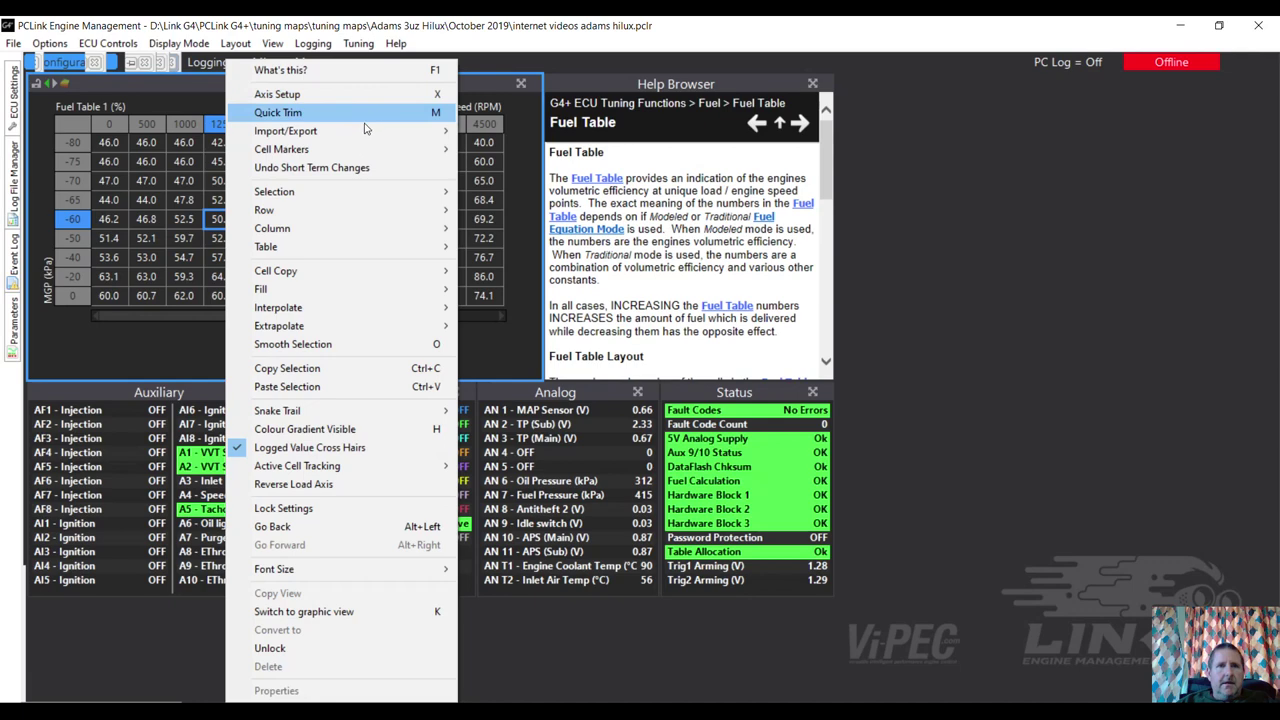
mouse_move(364, 128)
click(538, 132)
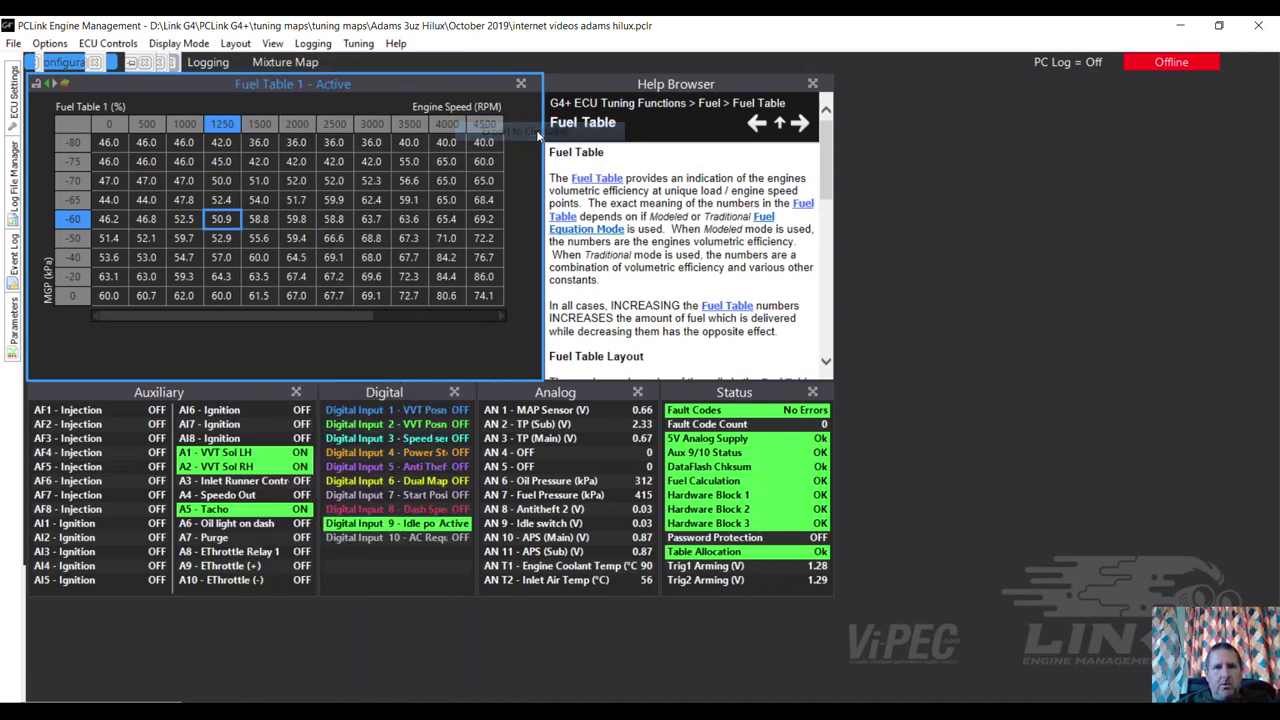
Return to the "Adjustment 1 logging on" tune and import the Hilux fuel table from the clipboard into Fuel Table 2
mouse_move(500, 712)
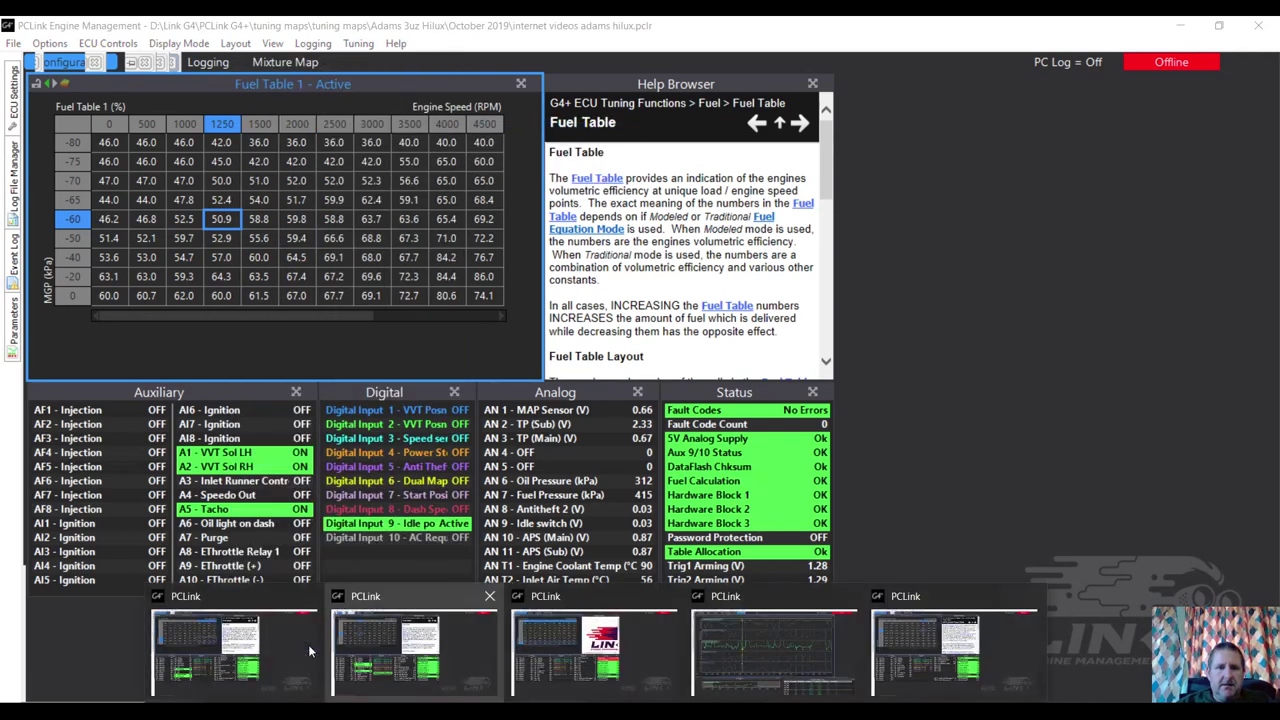
click(271, 642)
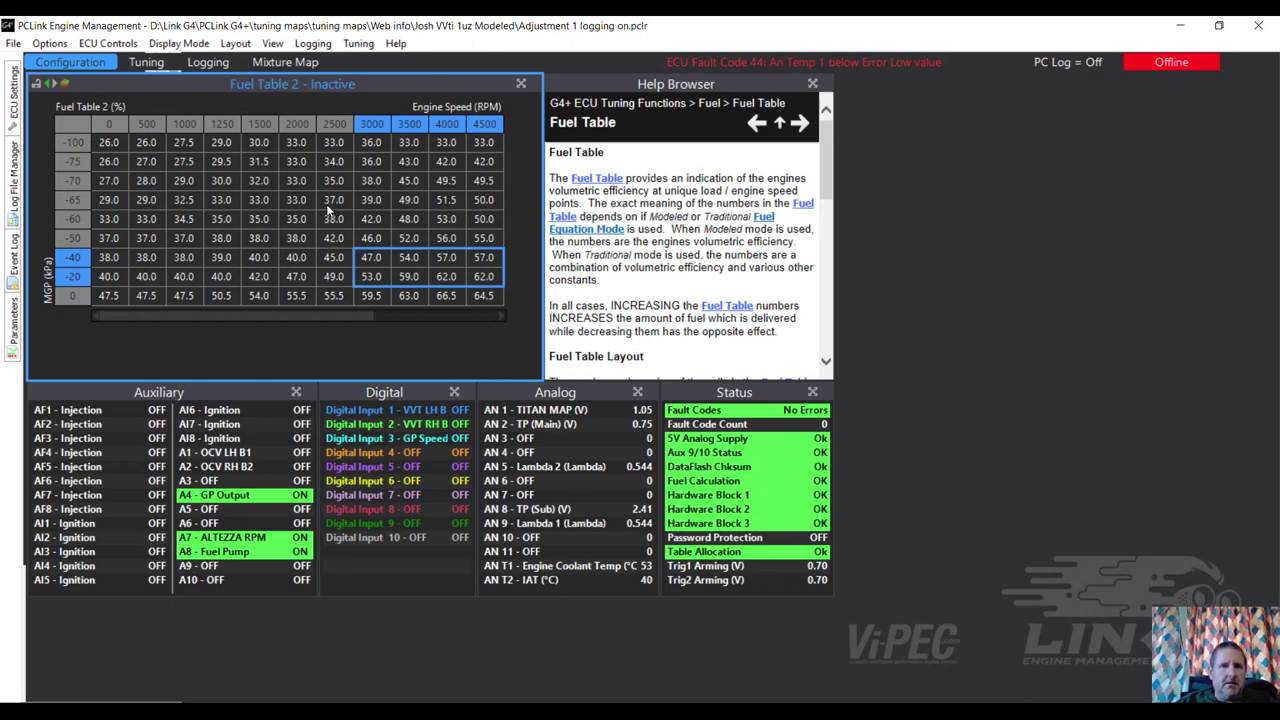
right_click(270, 203)
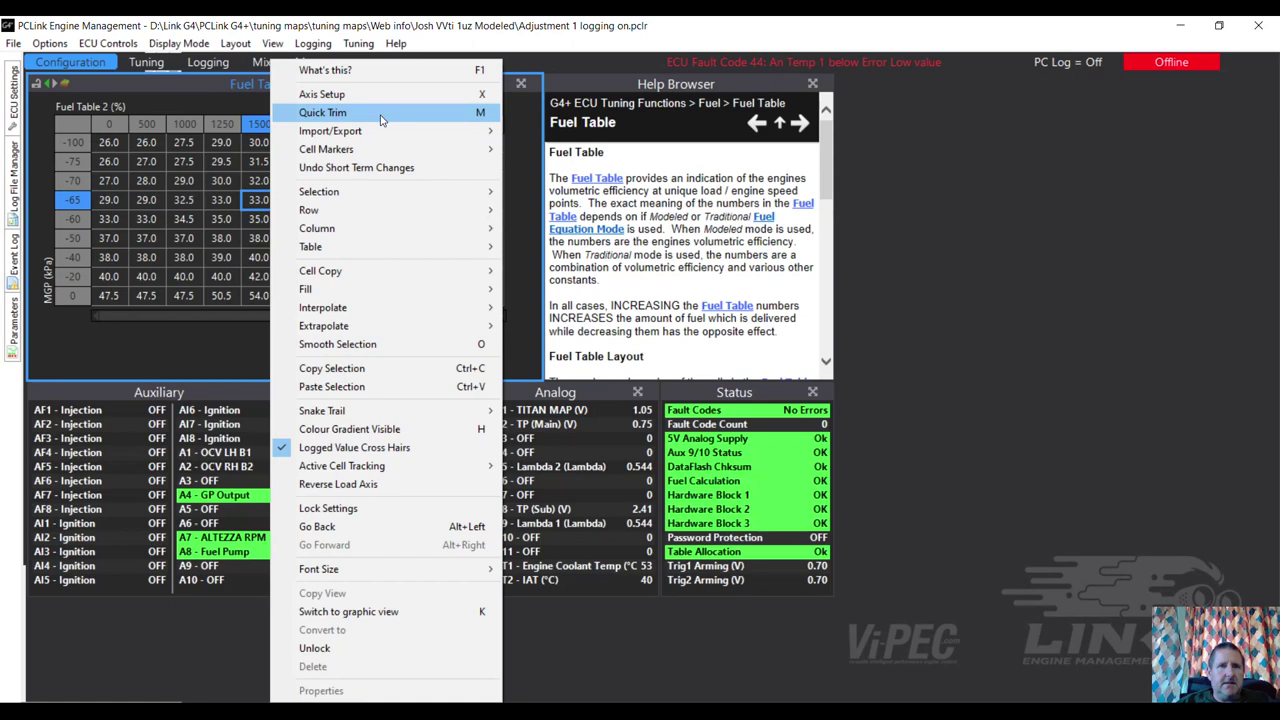
mouse_move(382, 132)
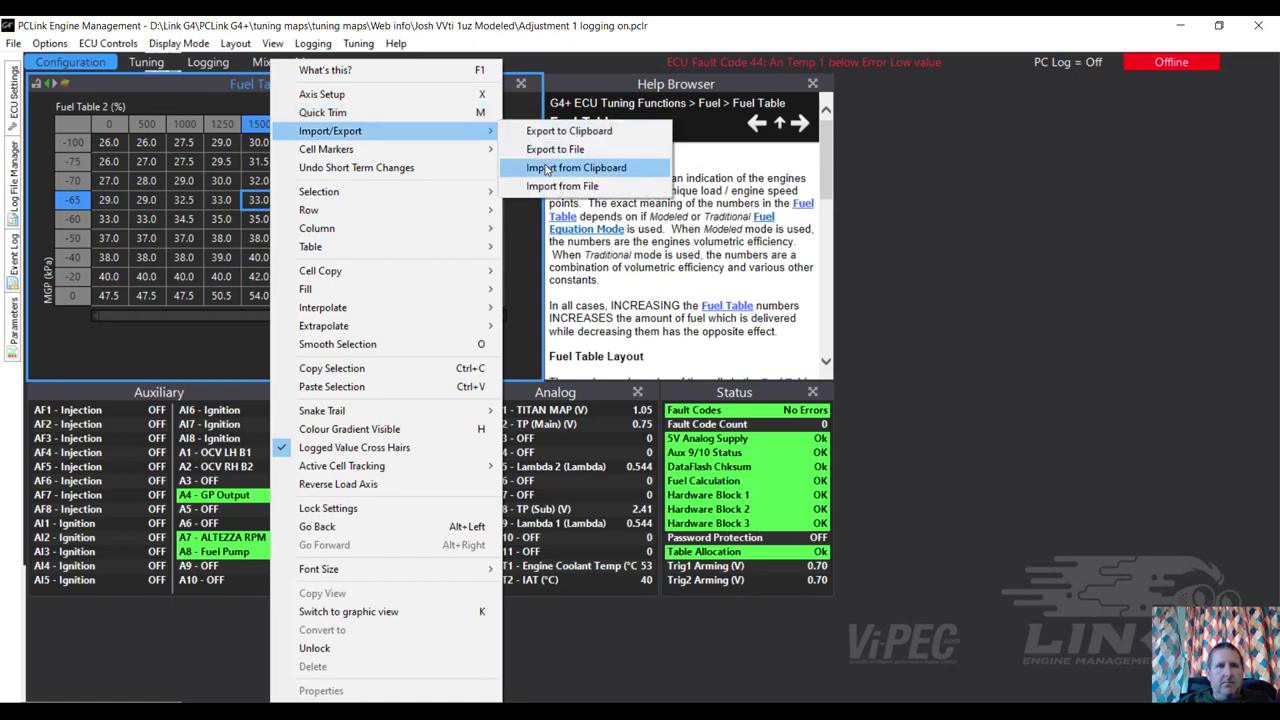
click(576, 168)
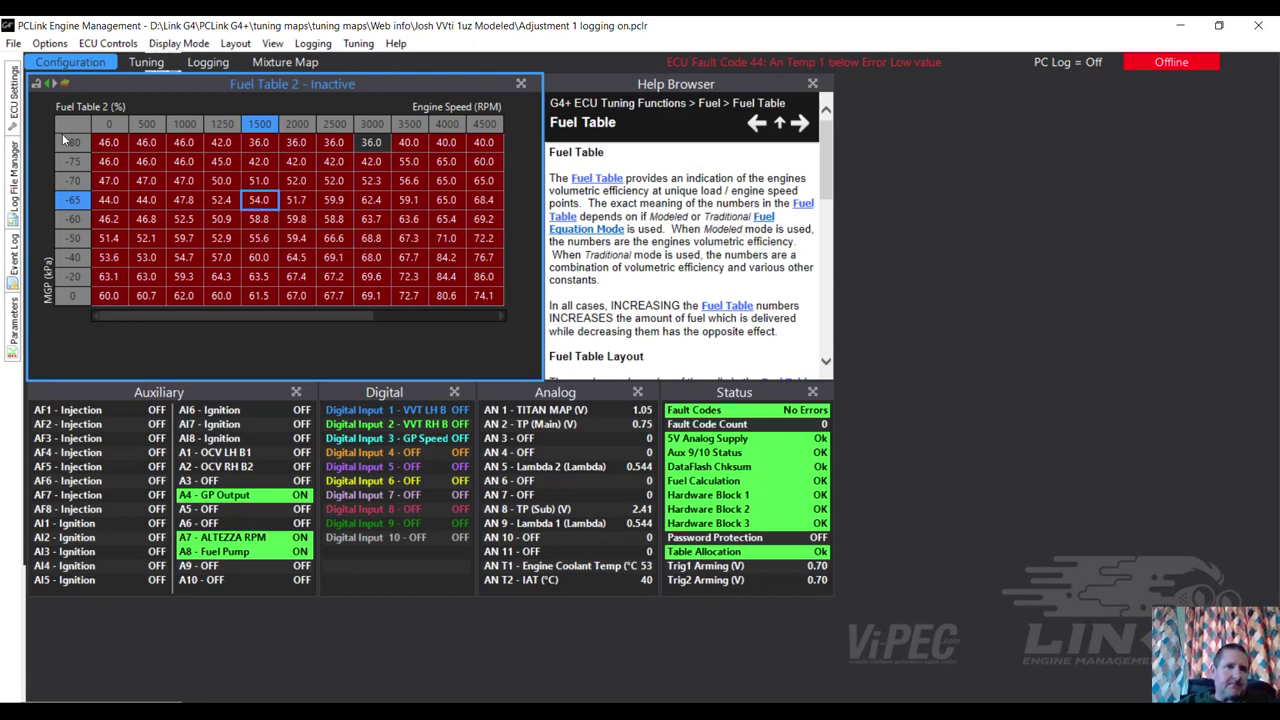
click(229, 205)
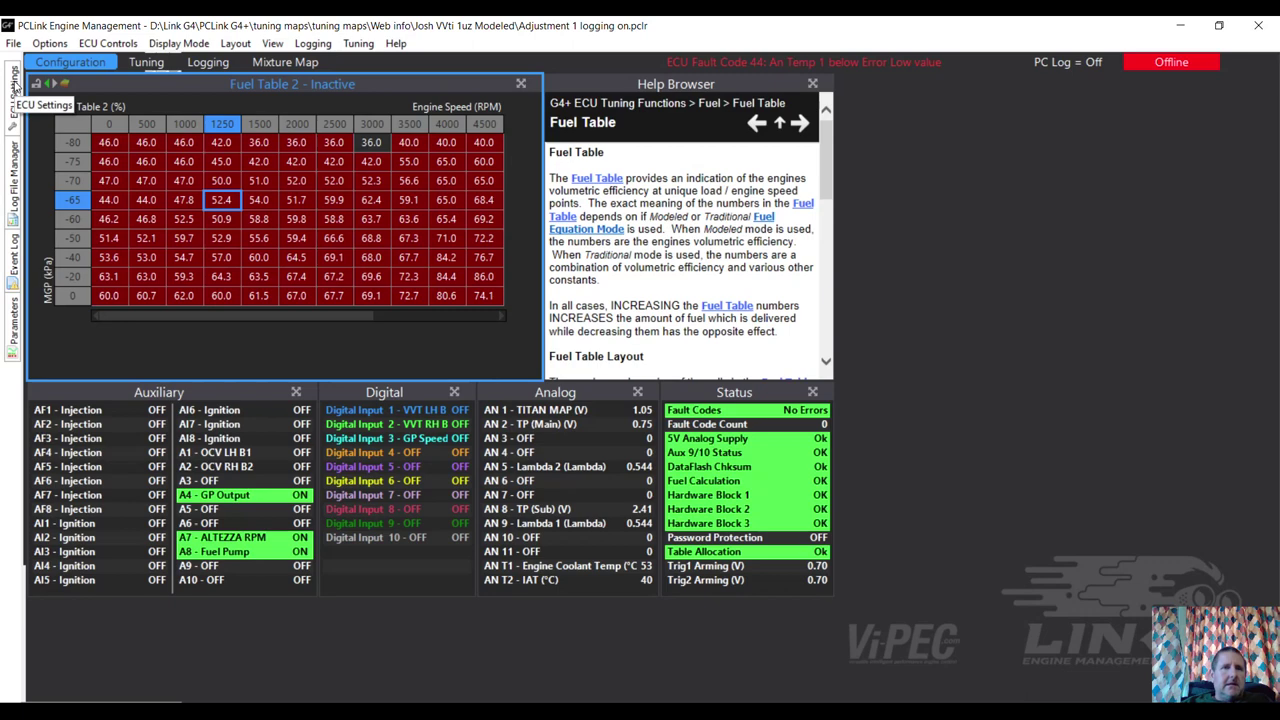
drag(218, 316, 100, 317)
Set the Dual Table Mode of the dual ignition table, within the ignition corrections, to Dual Table
mouse_move(14, 95)
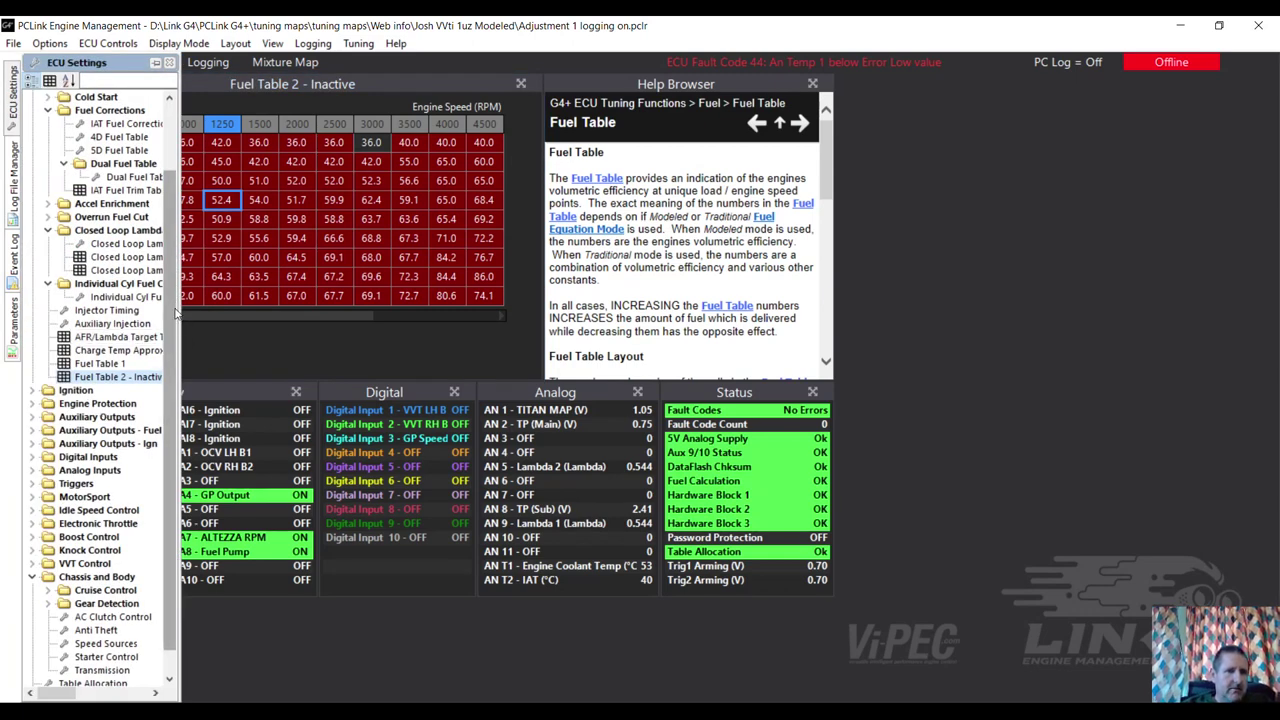
scroll(170, 357, down, 1)
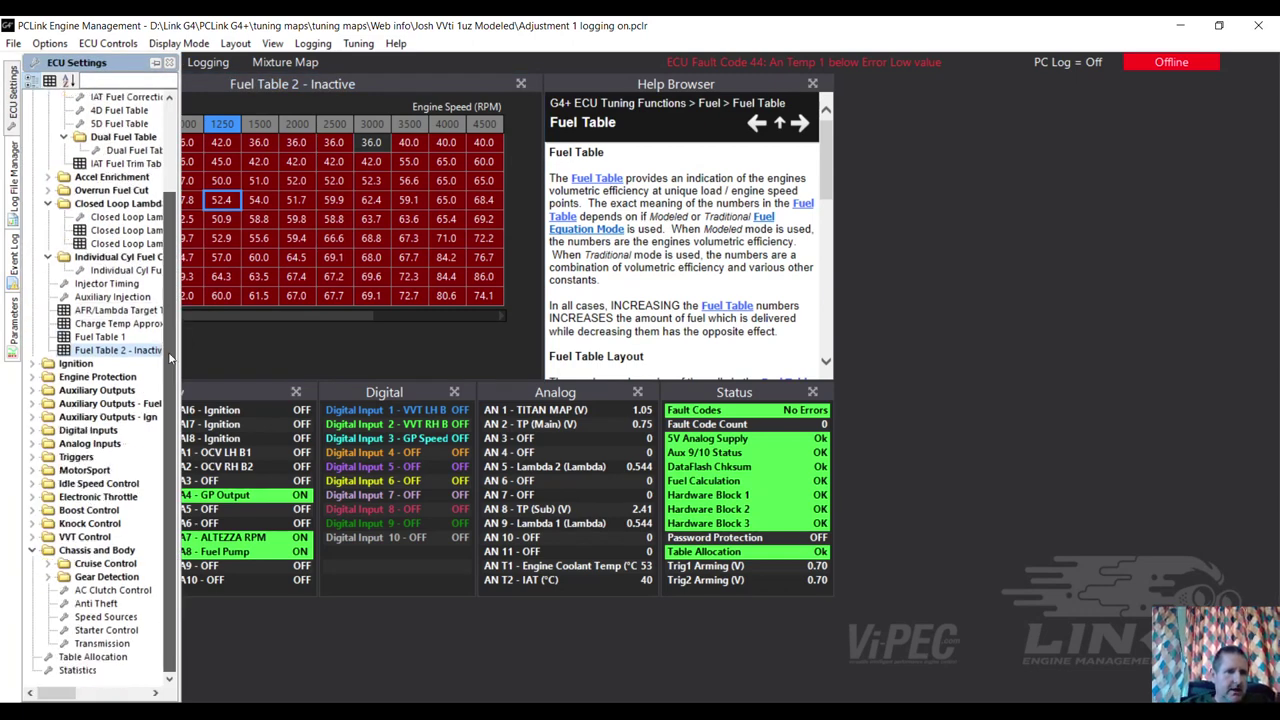
double_click(80, 366)
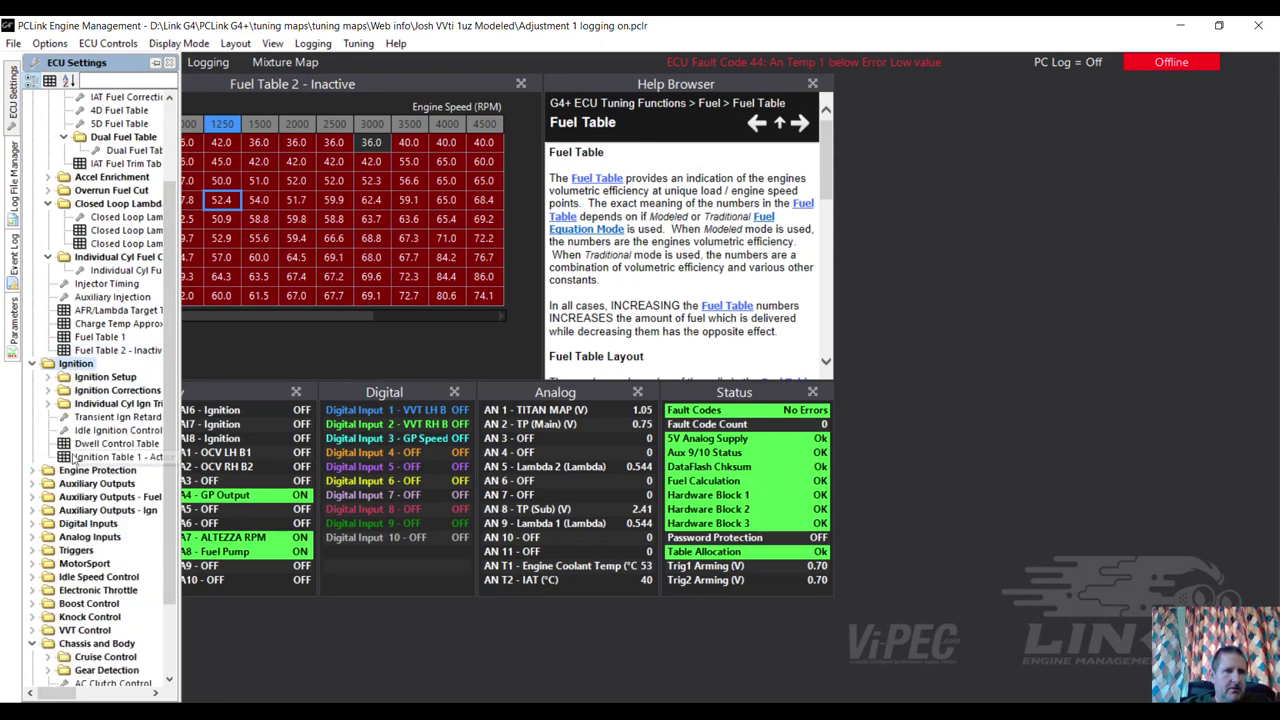
click(50, 379)
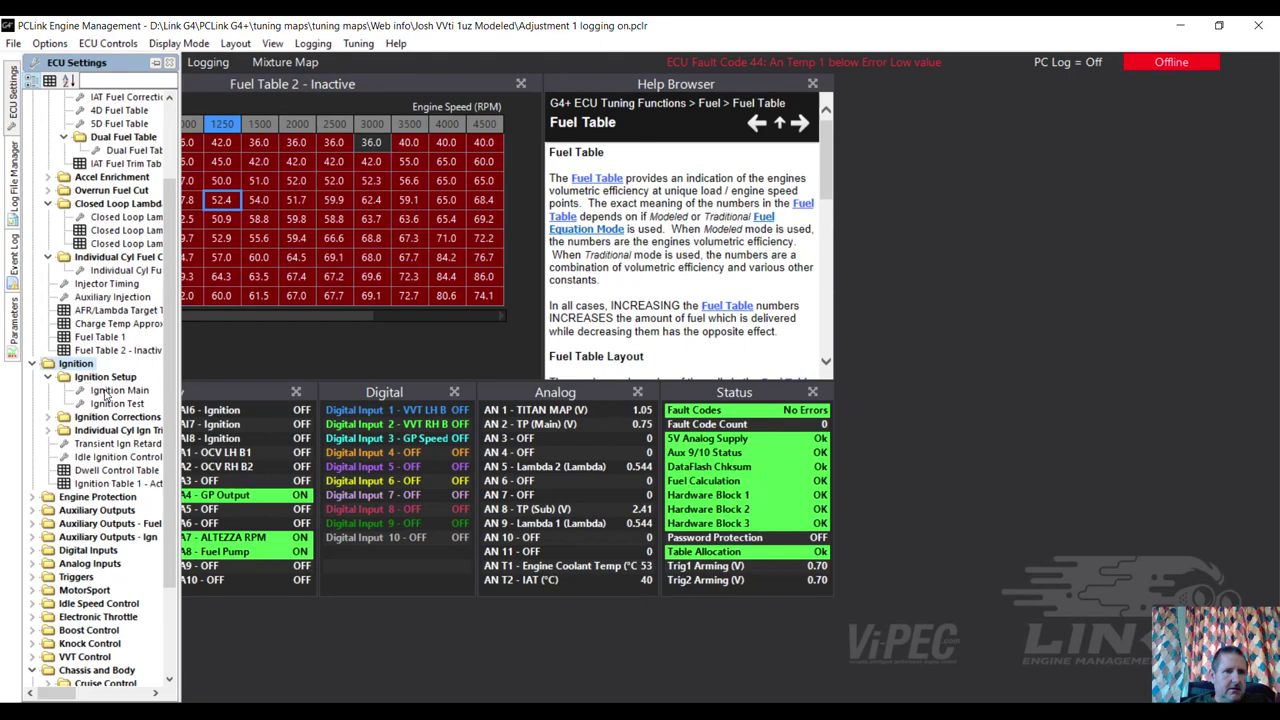
double_click(75, 419)
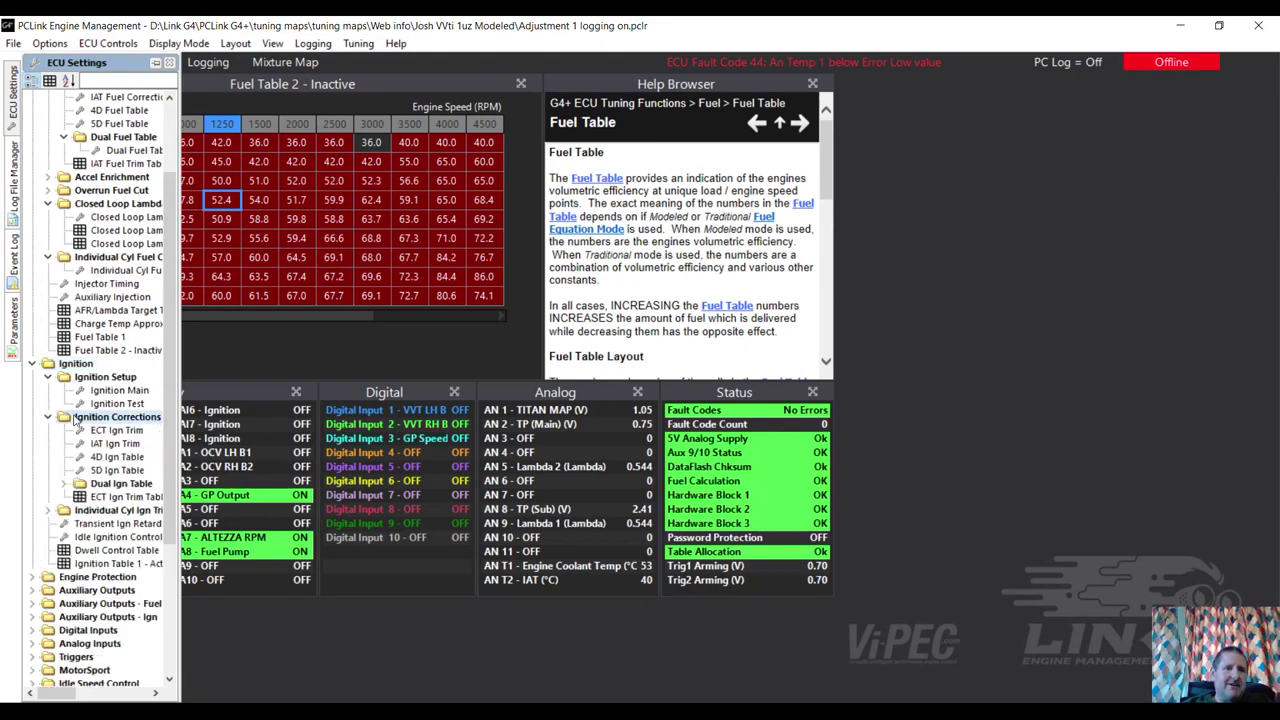
double_click(117, 485)
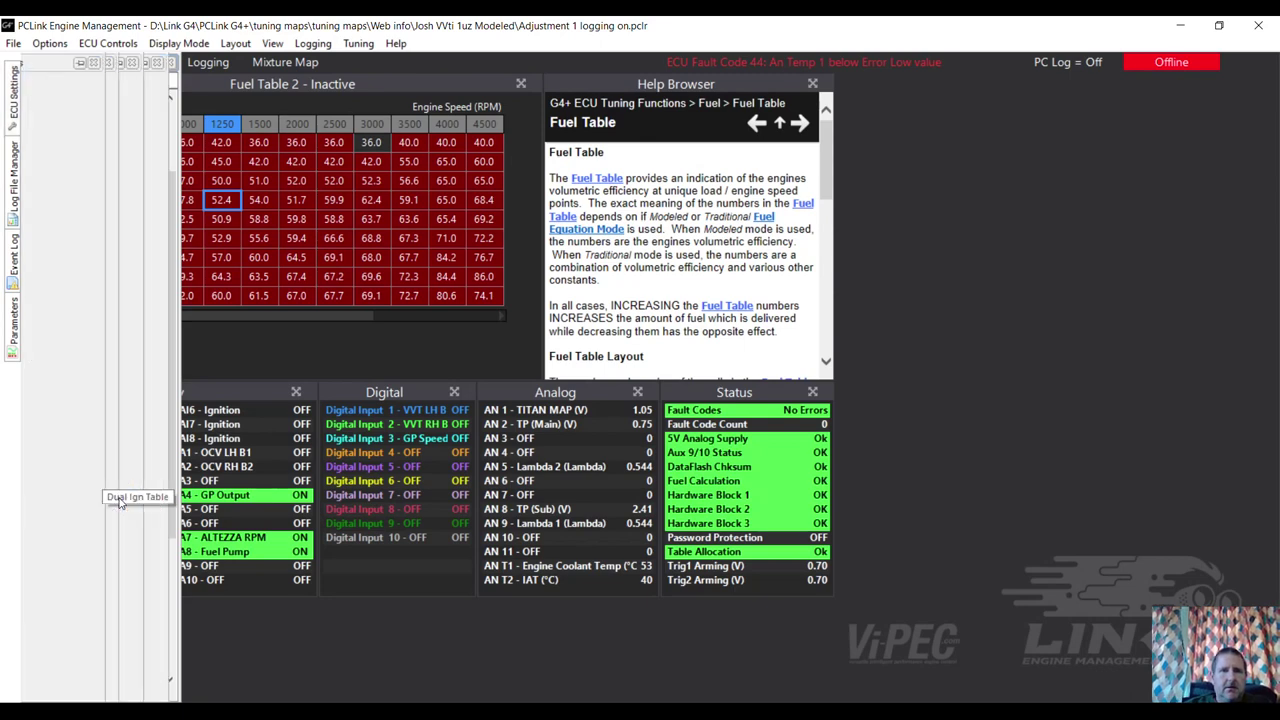
double_click(118, 496)
double_click(362, 103)
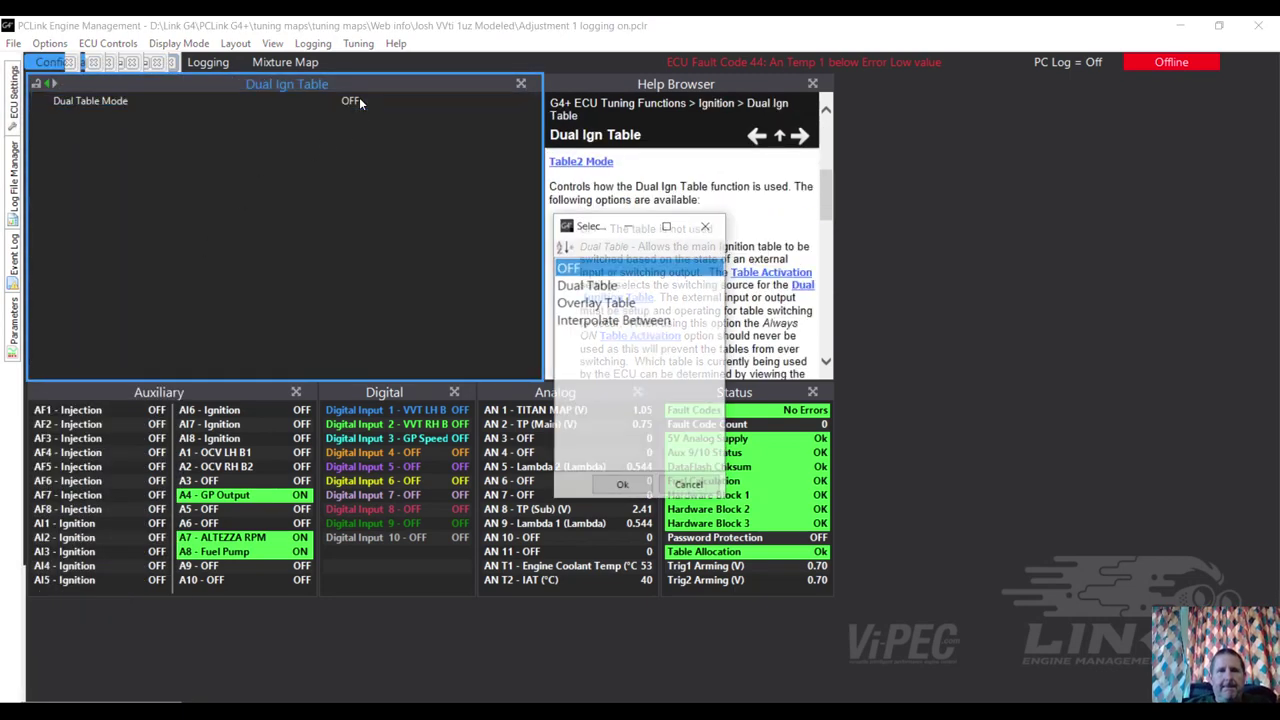
click(596, 290)
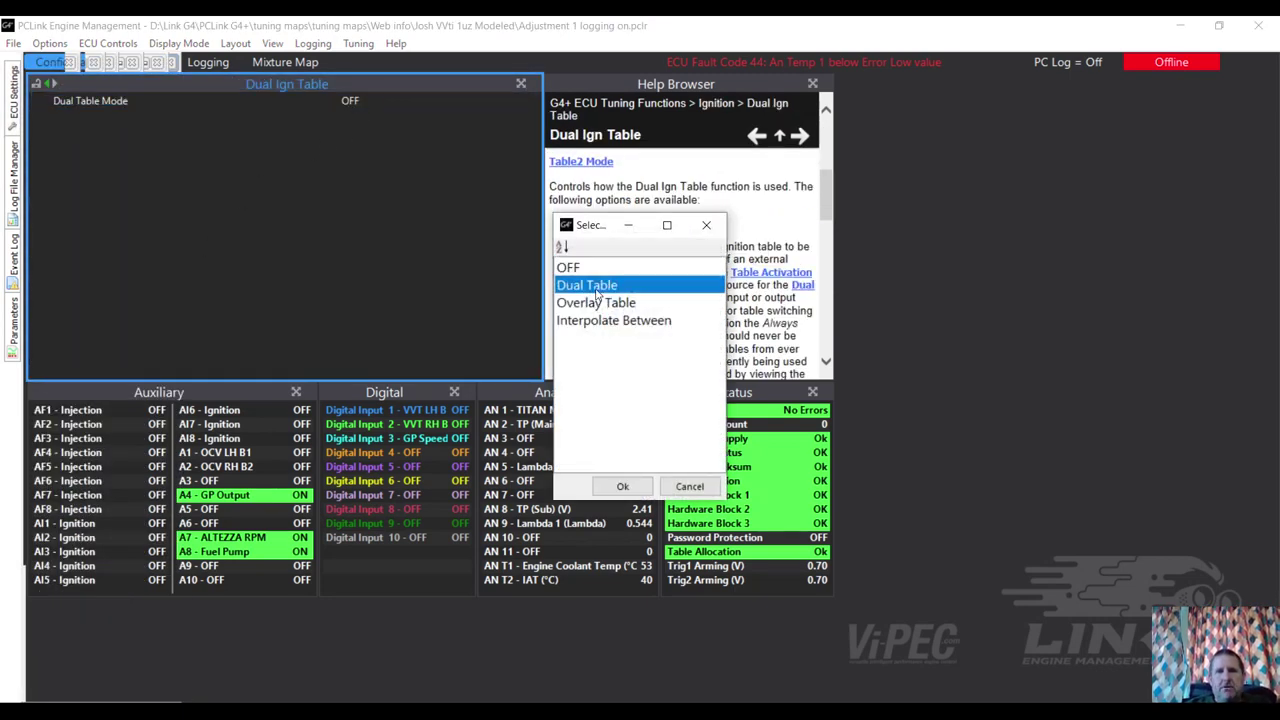
click(622, 486)
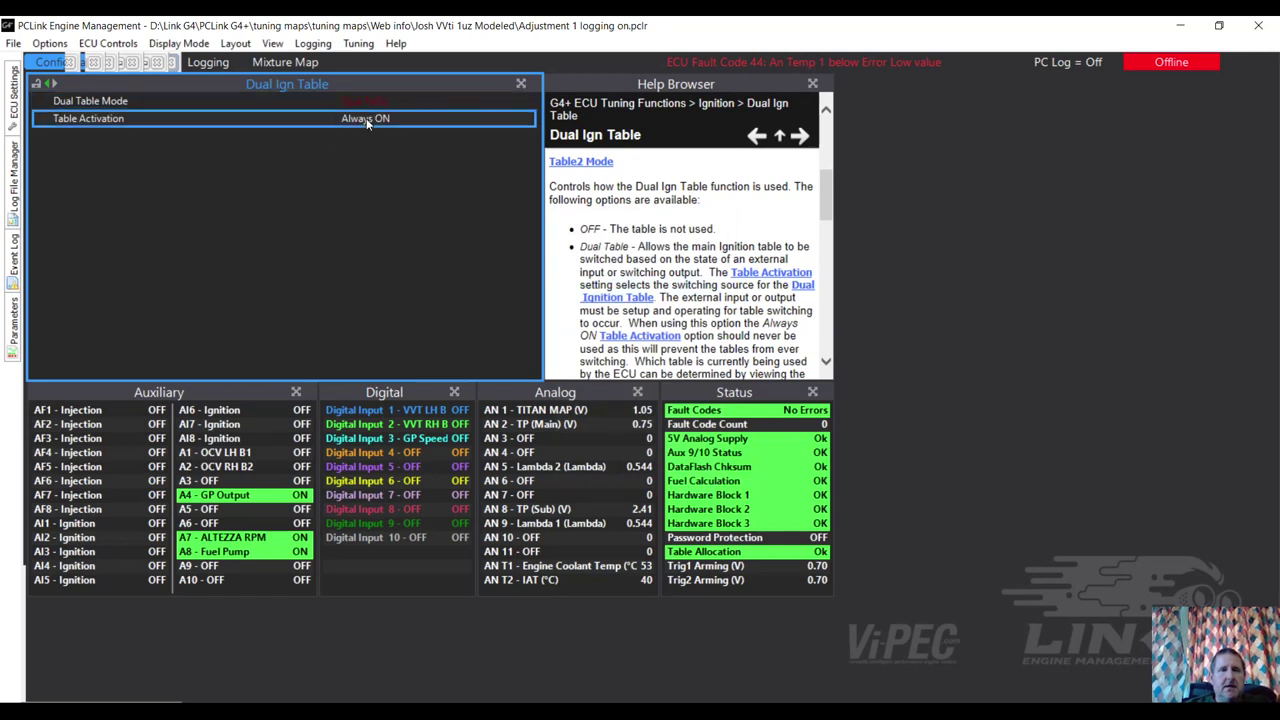
Set the dual ignition table's activation to Virtual Aux 2 and open Ignition Table 2
double_click(366, 118)
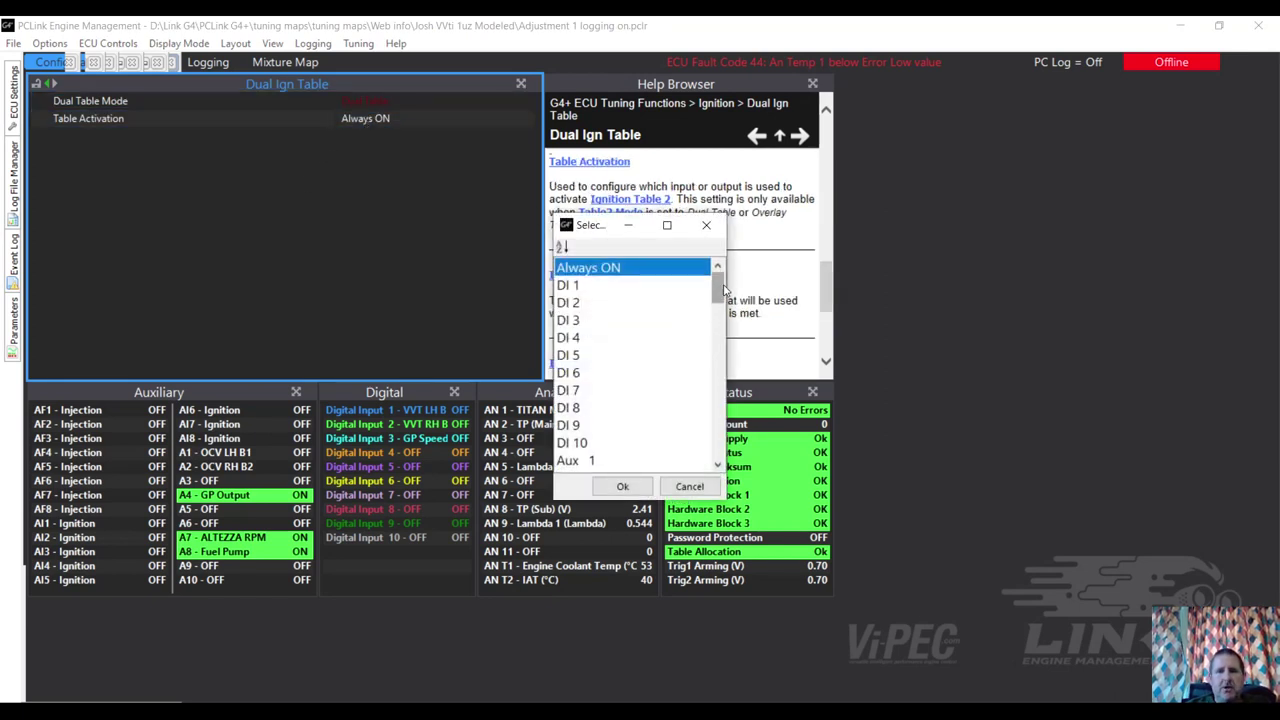
scroll(628, 330, down, 12)
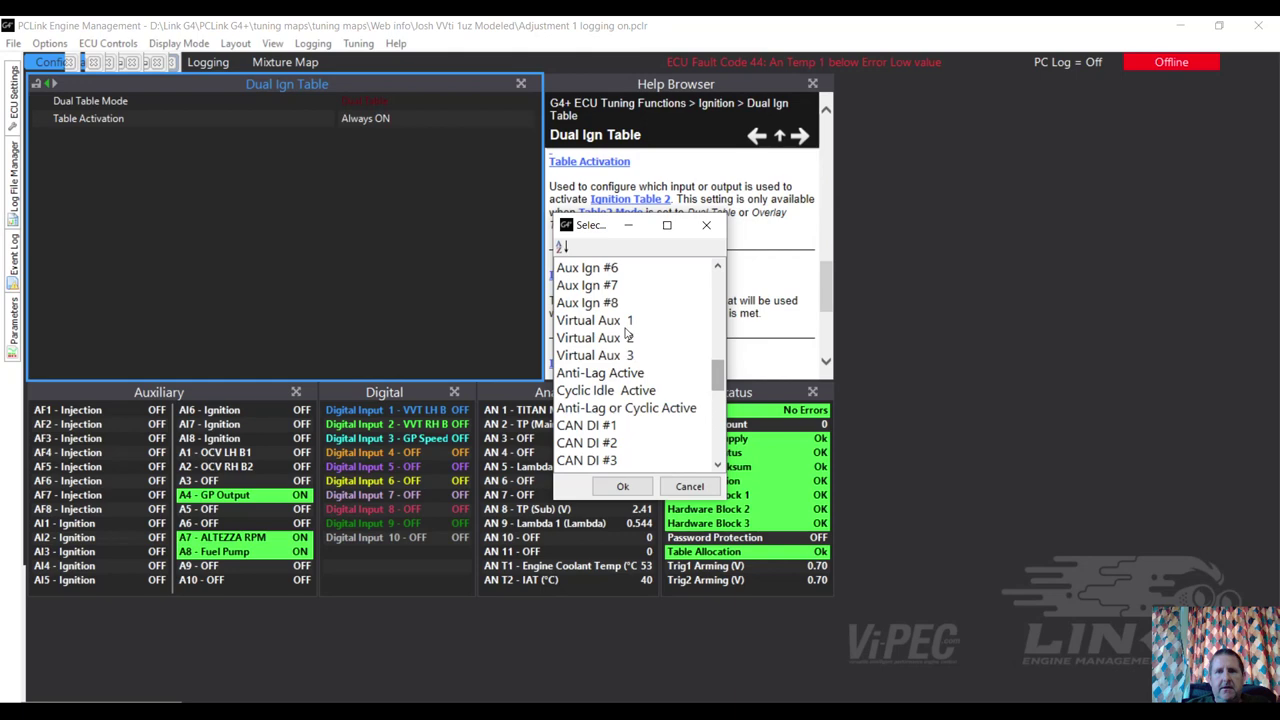
click(625, 338)
click(622, 486)
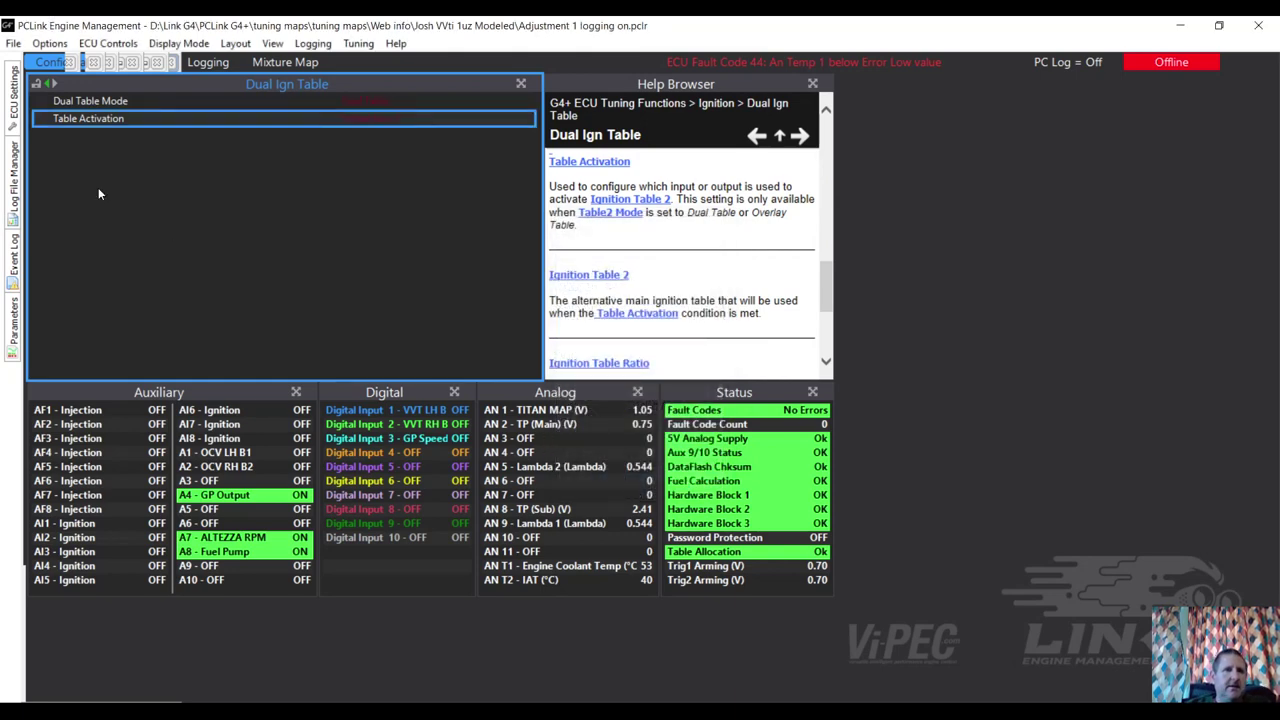
click(14, 90)
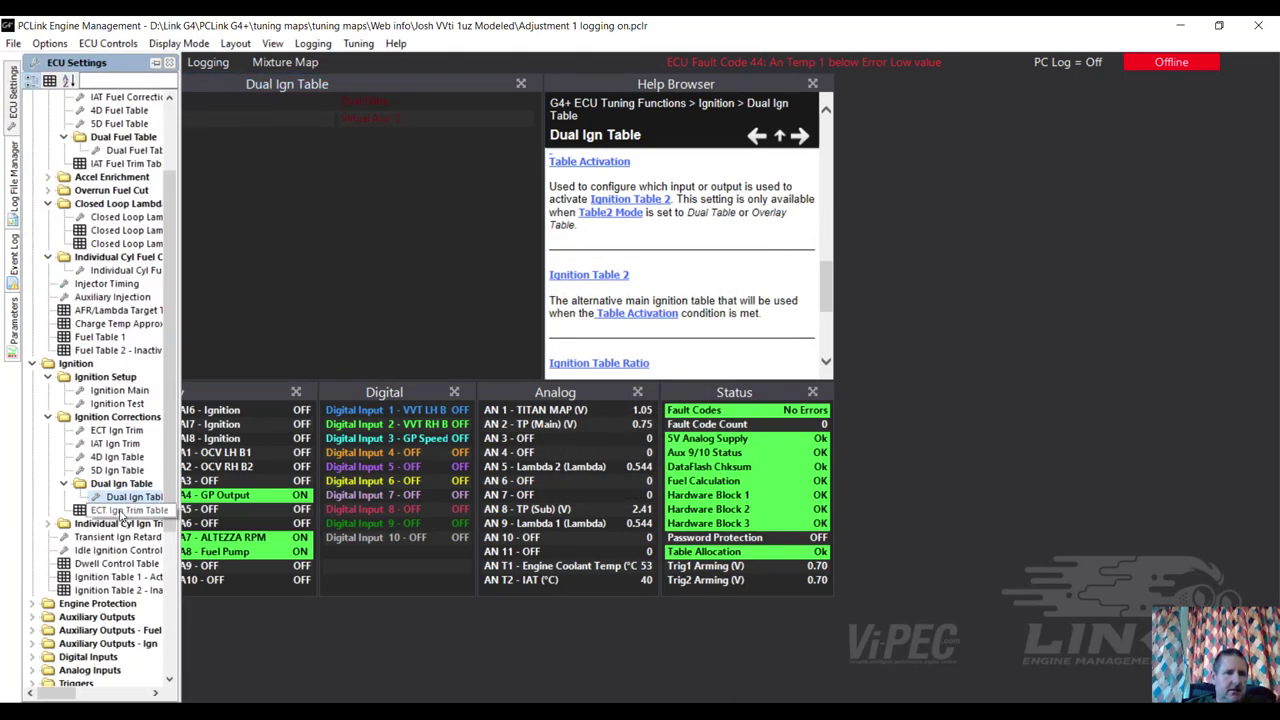
double_click(112, 590)
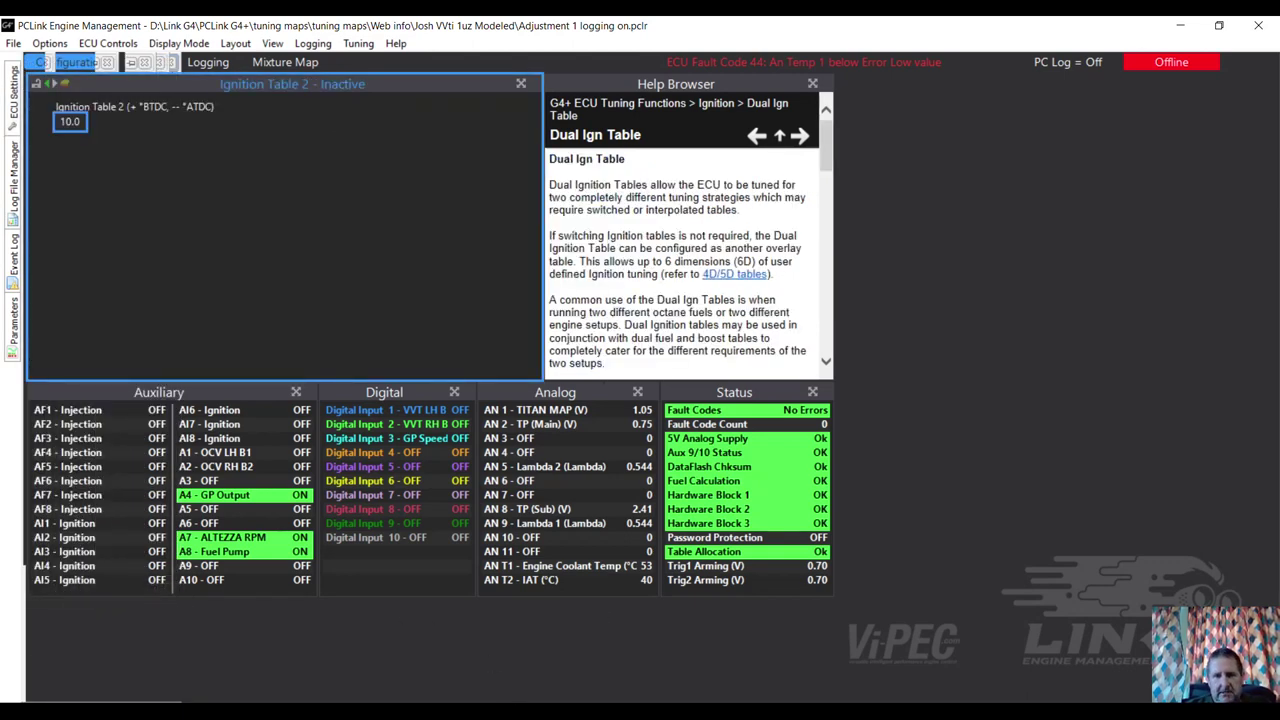
Switch to the Hilux tune, open its Ignition Table 1 and export the table to the clipboard
click(441, 662)
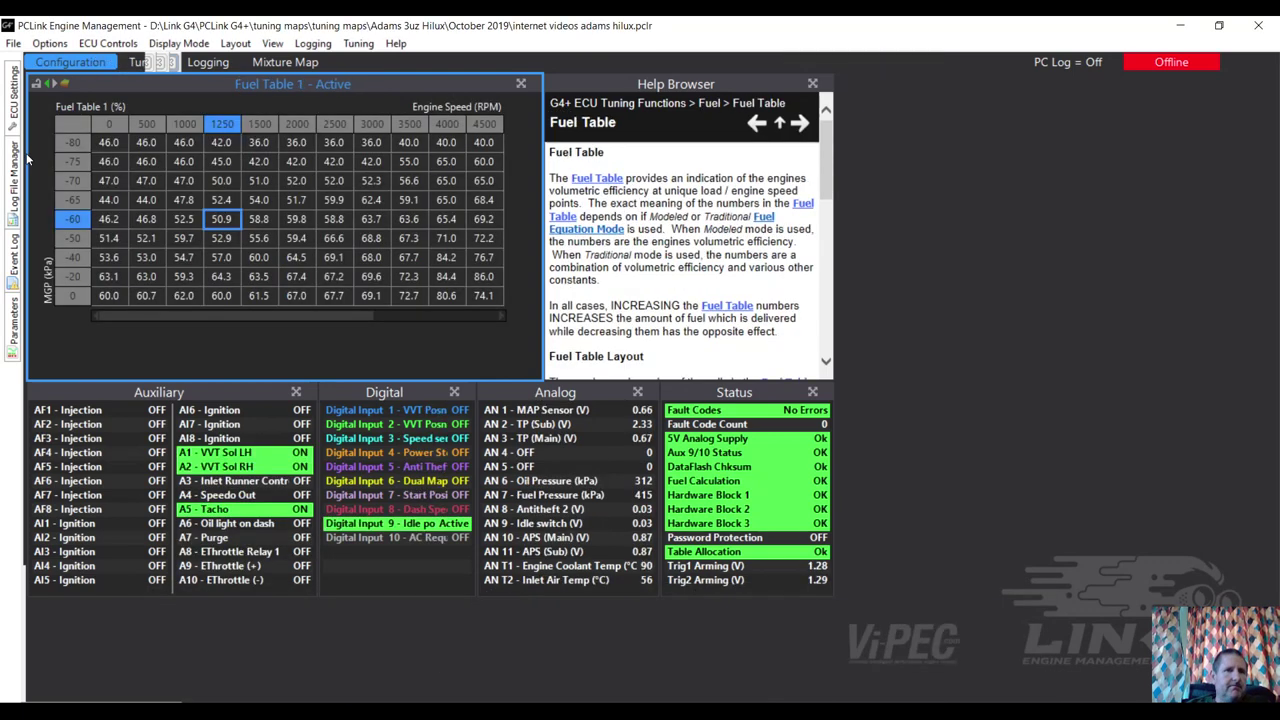
mouse_move(14, 86)
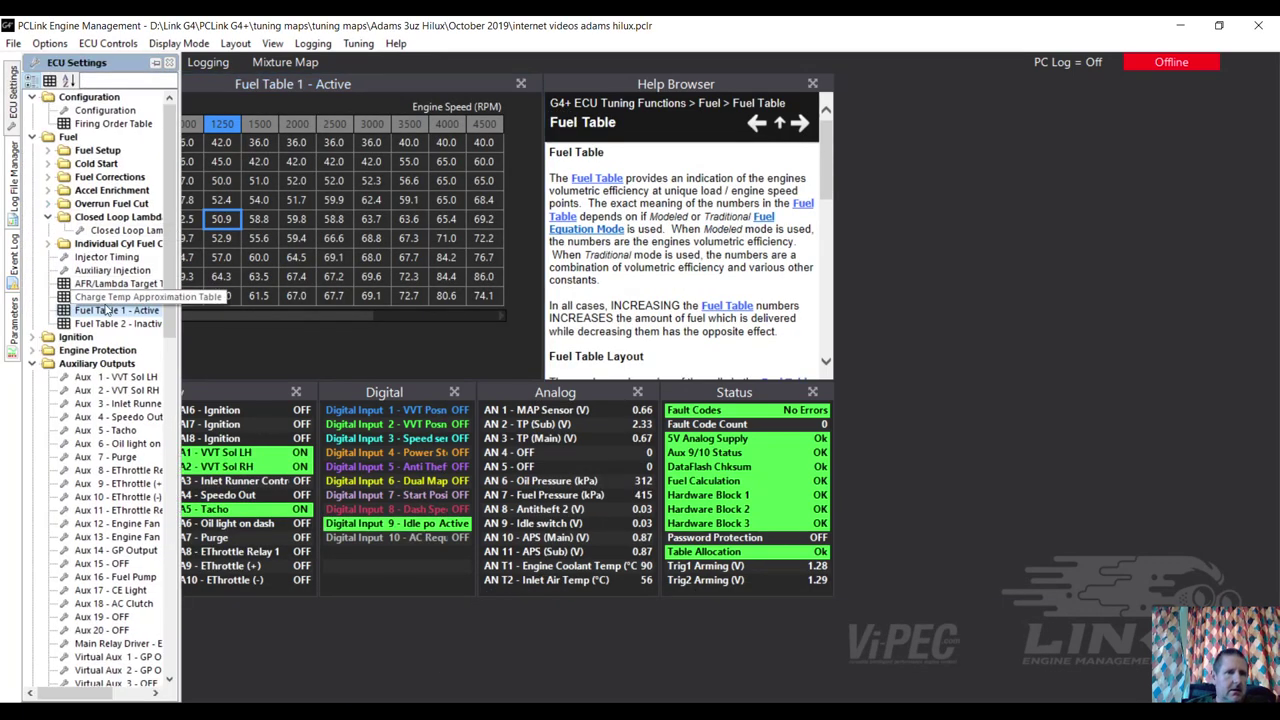
scroll(170, 243, down, 2)
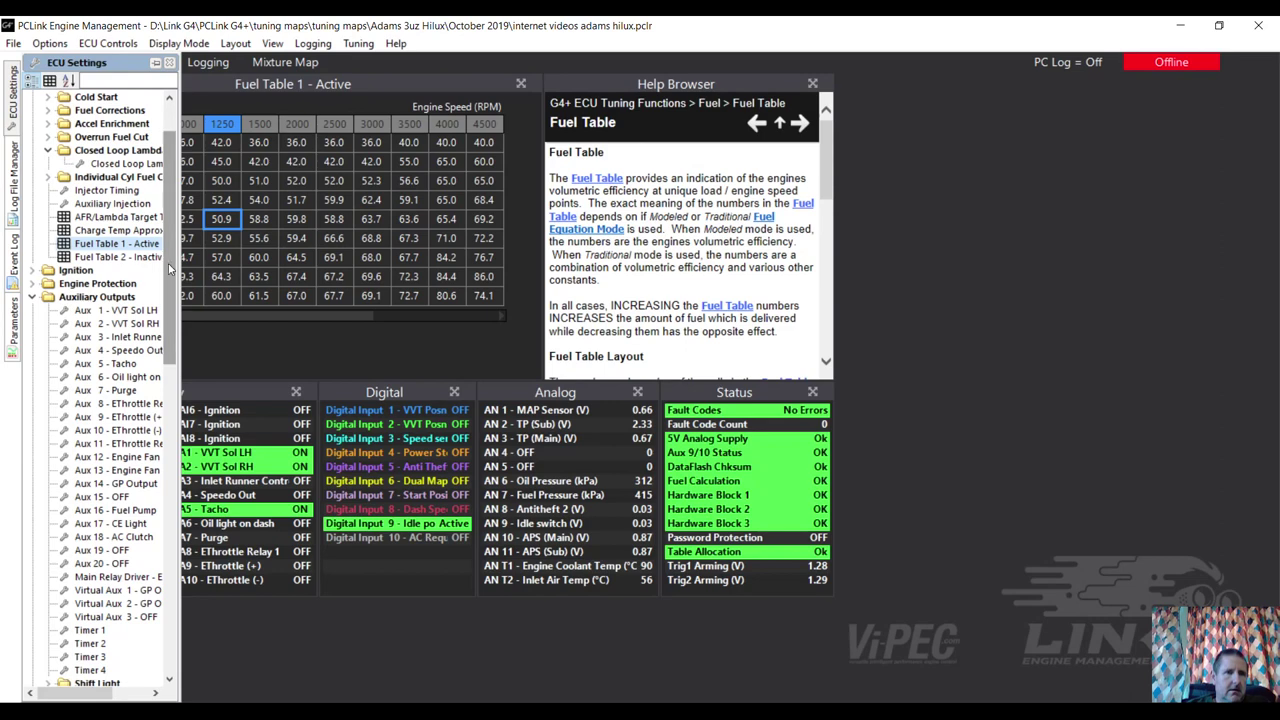
click(64, 272)
double_click(63, 273)
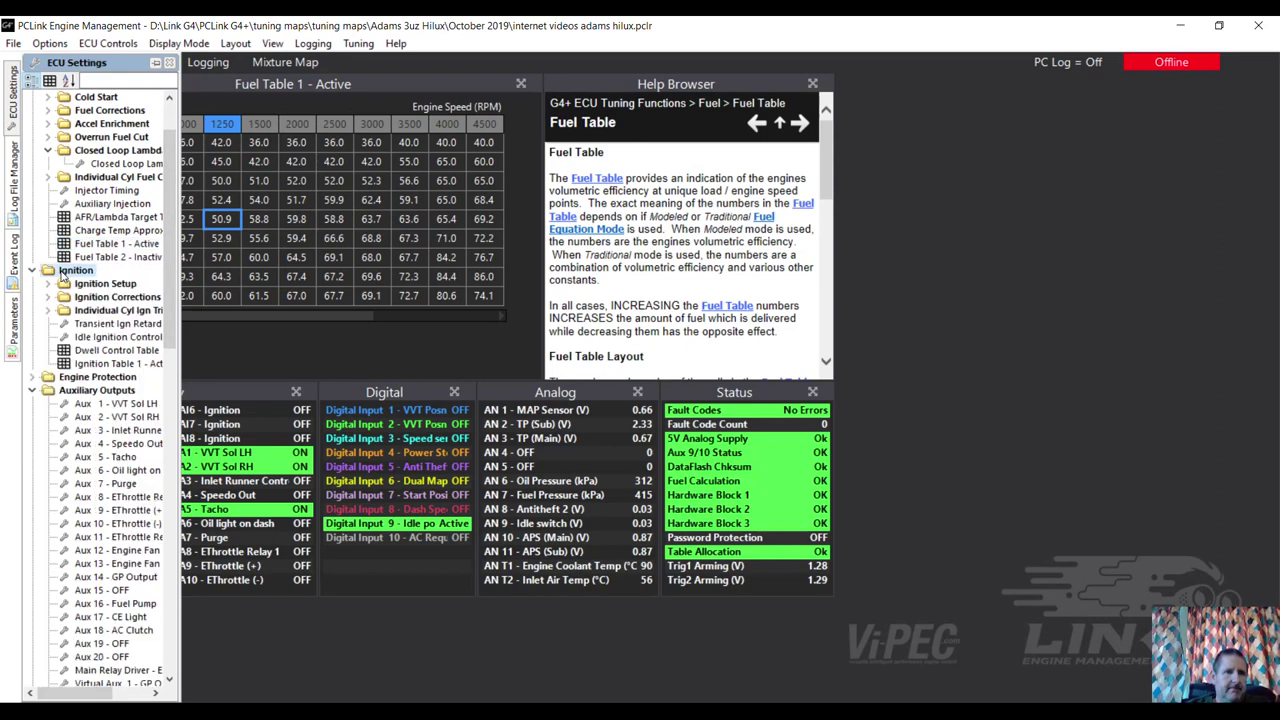
double_click(100, 363)
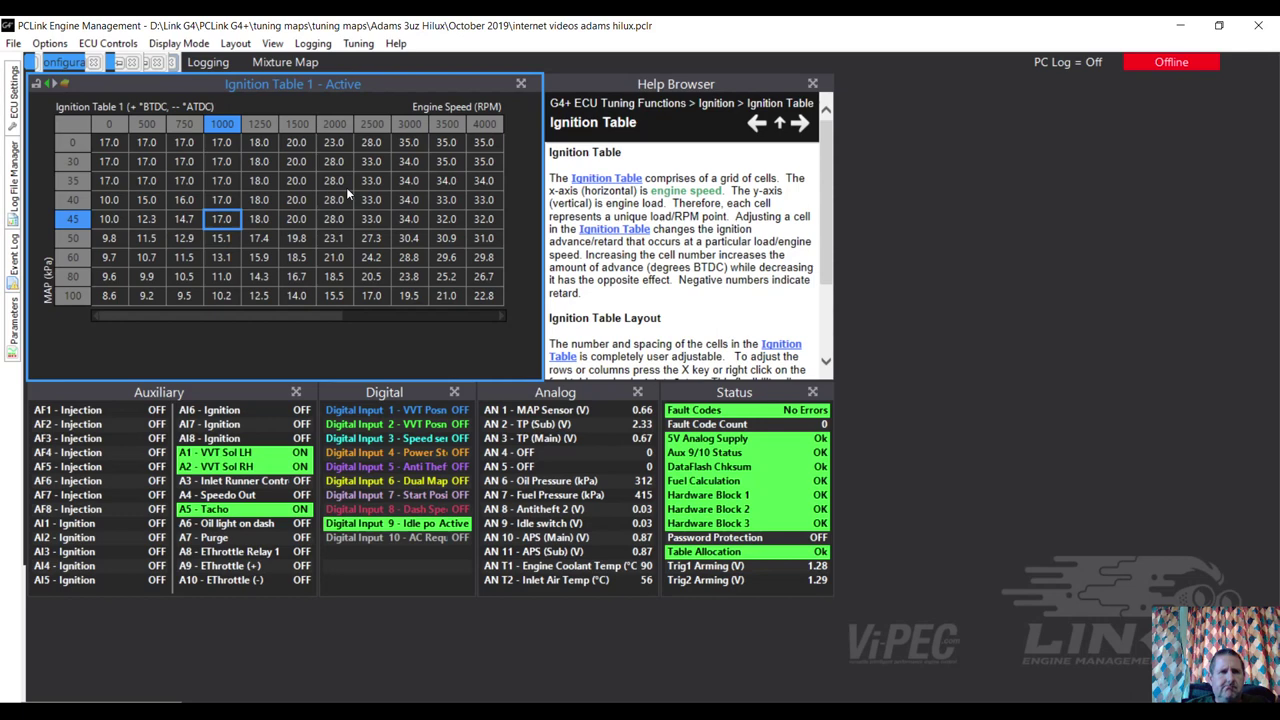
right_click(346, 187)
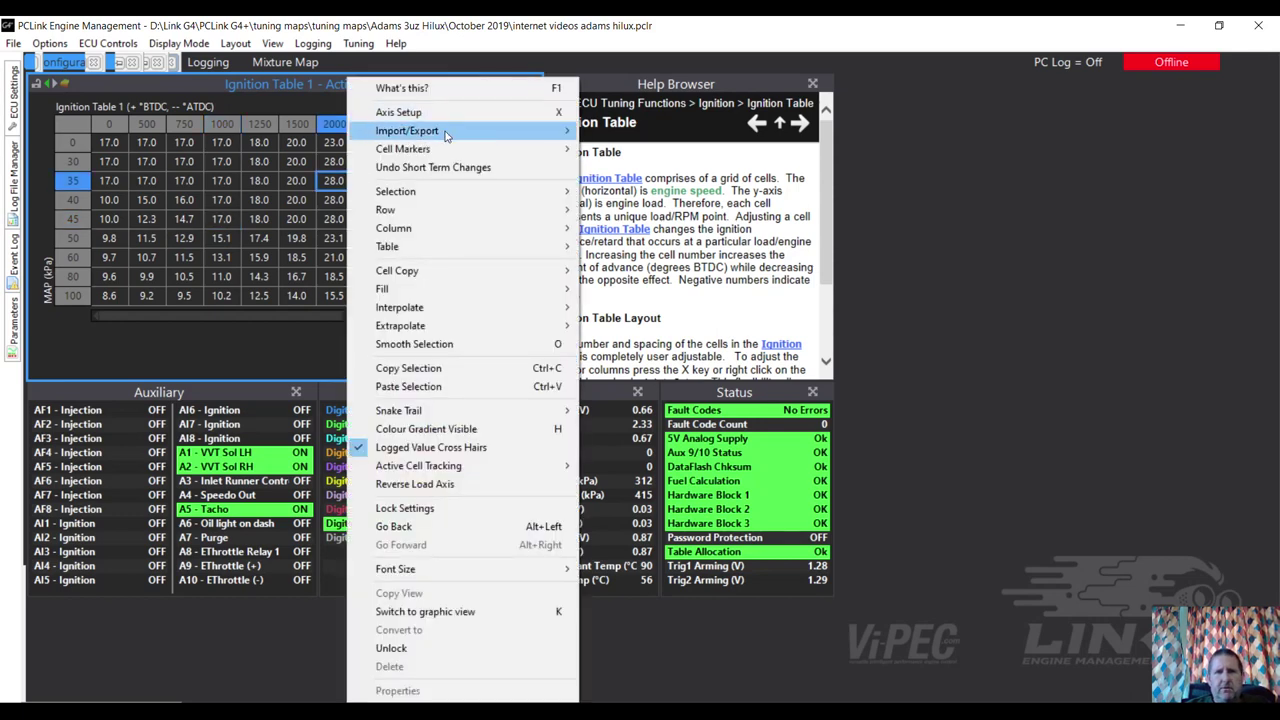
mouse_move(446, 133)
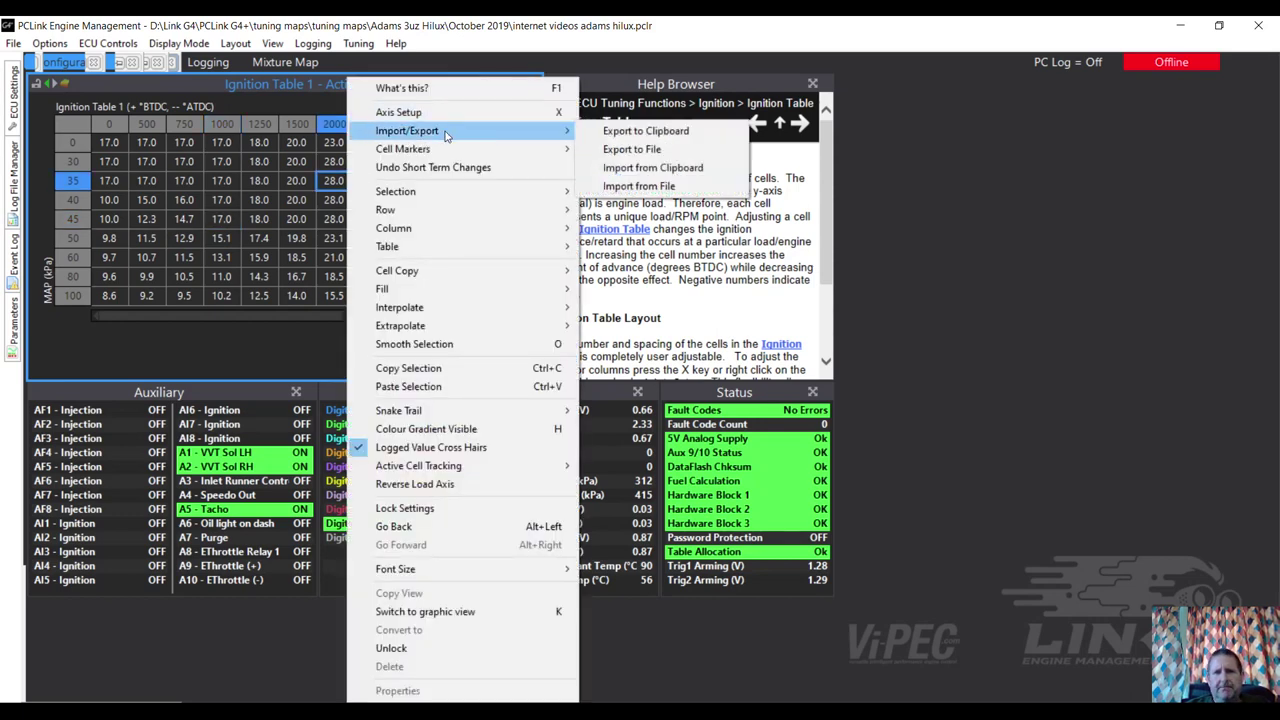
click(628, 134)
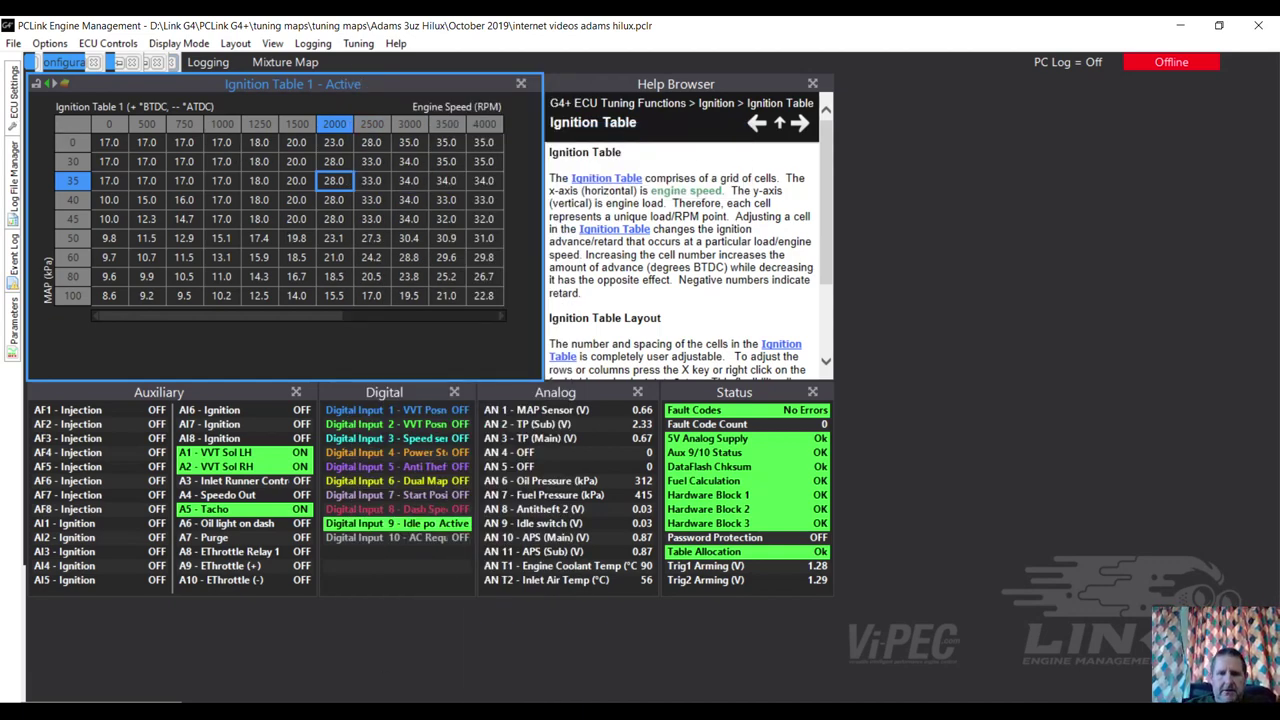
Return to the "Adjustment 1 logging on" tune and import the Hilux ignition table from the clipboard into Ignition Table 2
click(284, 652)
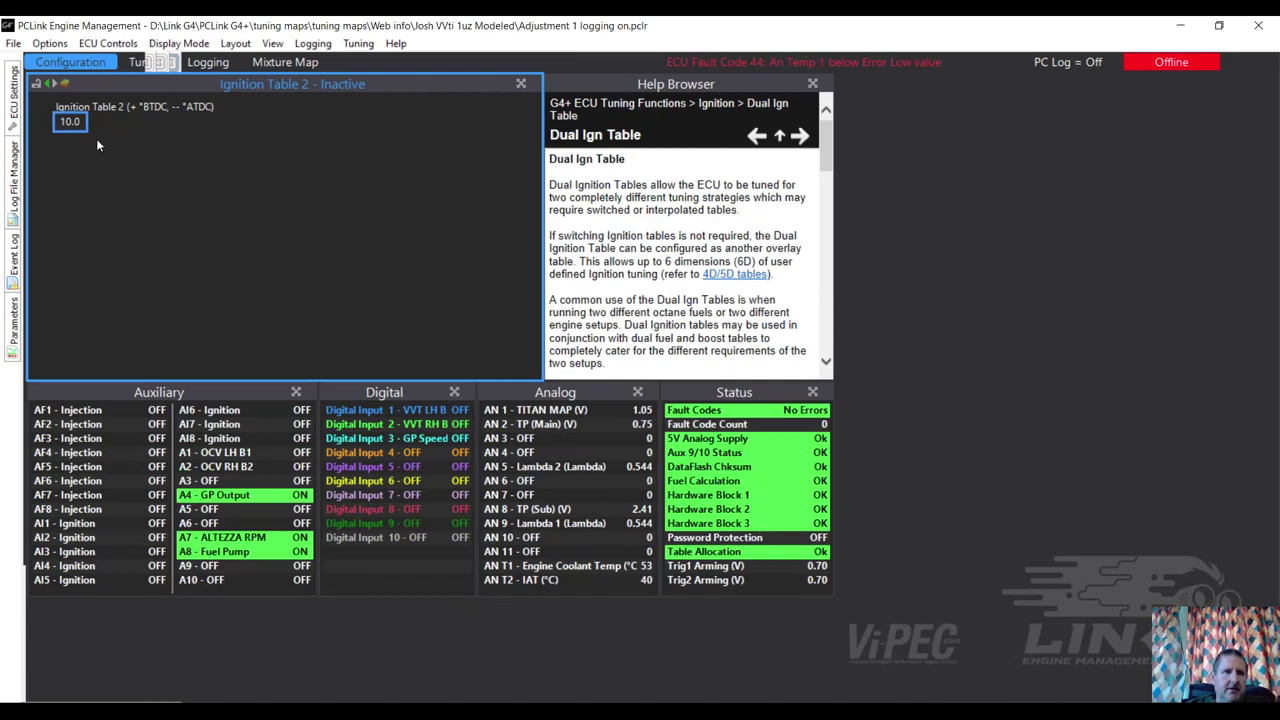
right_click(71, 124)
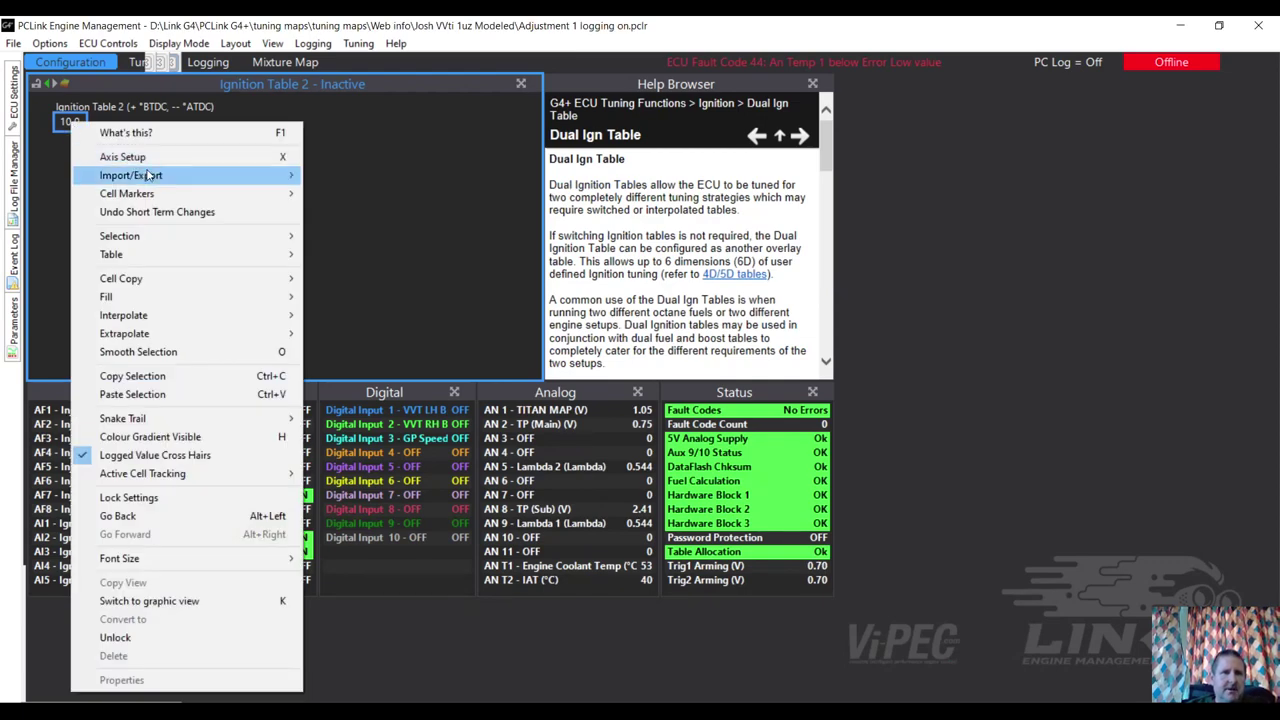
mouse_move(148, 175)
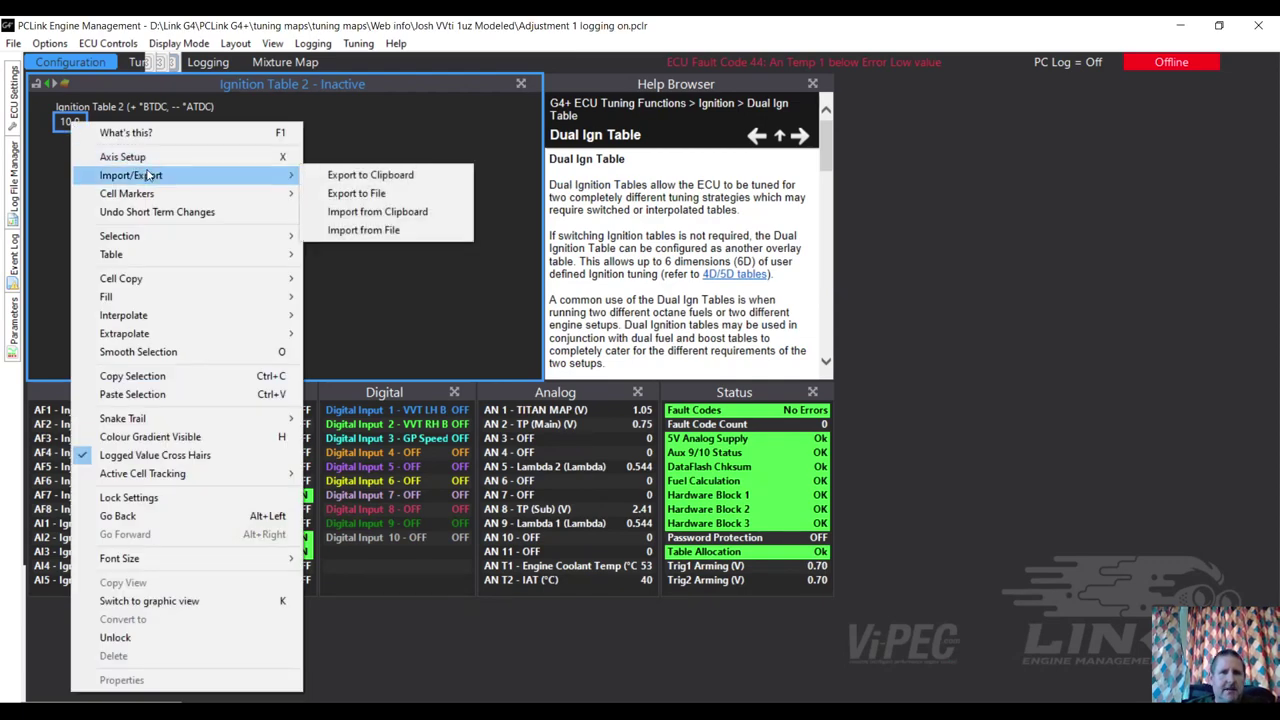
click(378, 218)
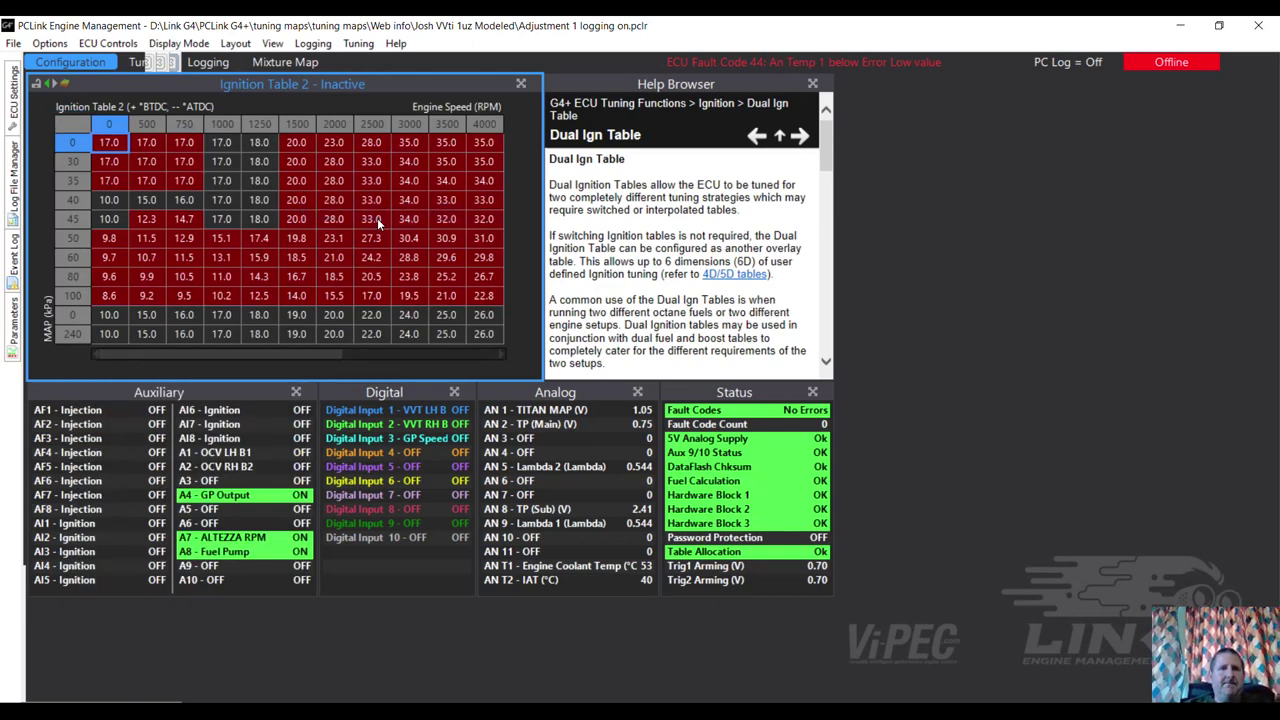
Clear the stray rows below 100 kPa in Ignition Table 2 by reapplying its axis setup with table values interpolated
click(211, 336)
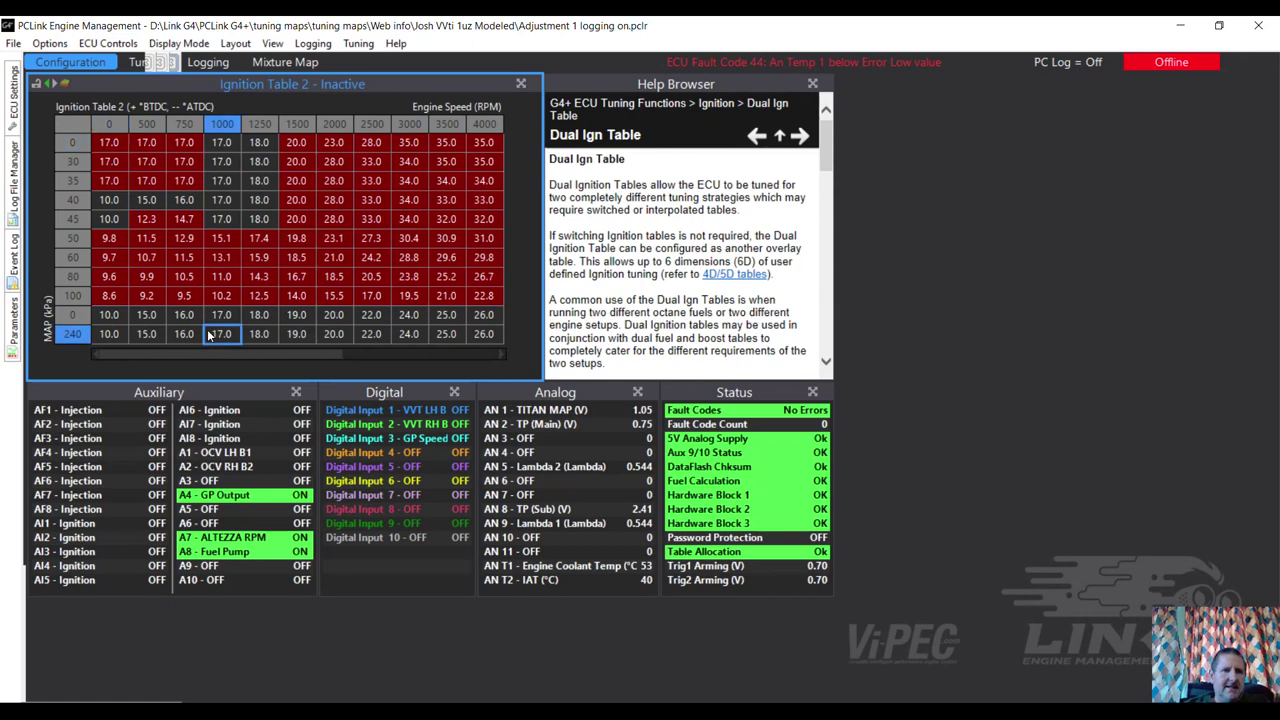
right_click(75, 260)
click(140, 112)
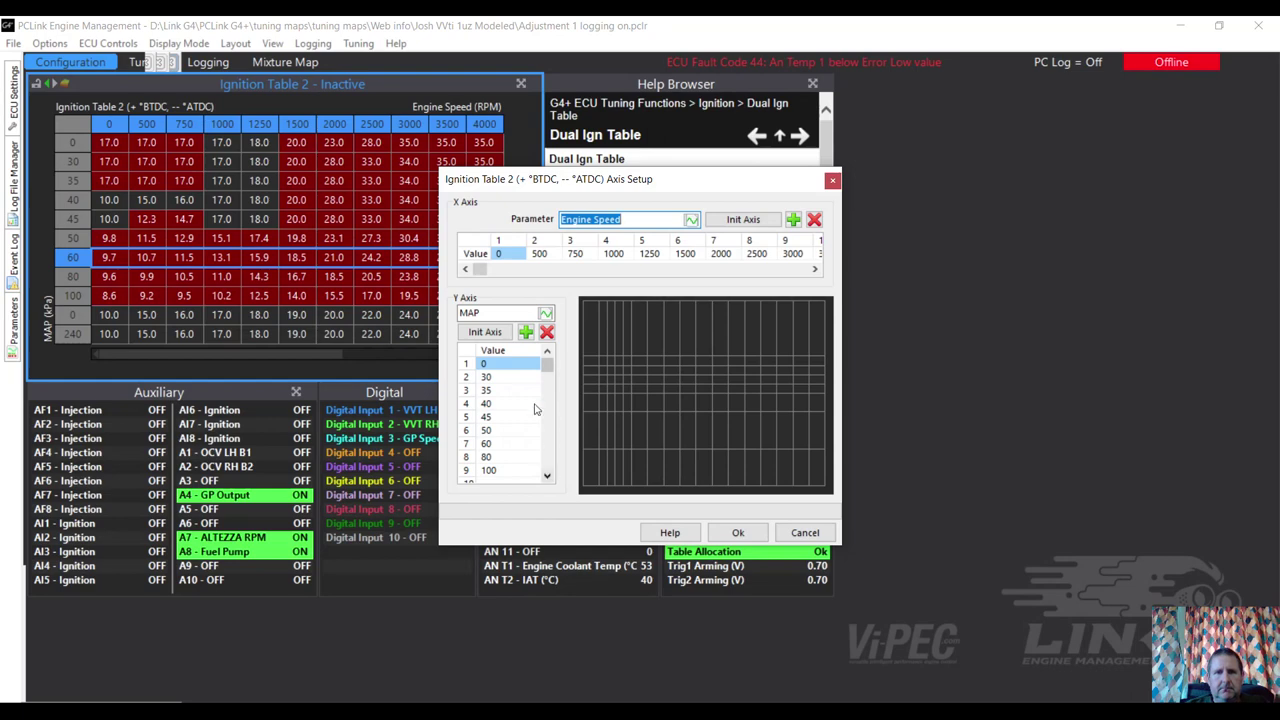
click(547, 477)
click(547, 477)
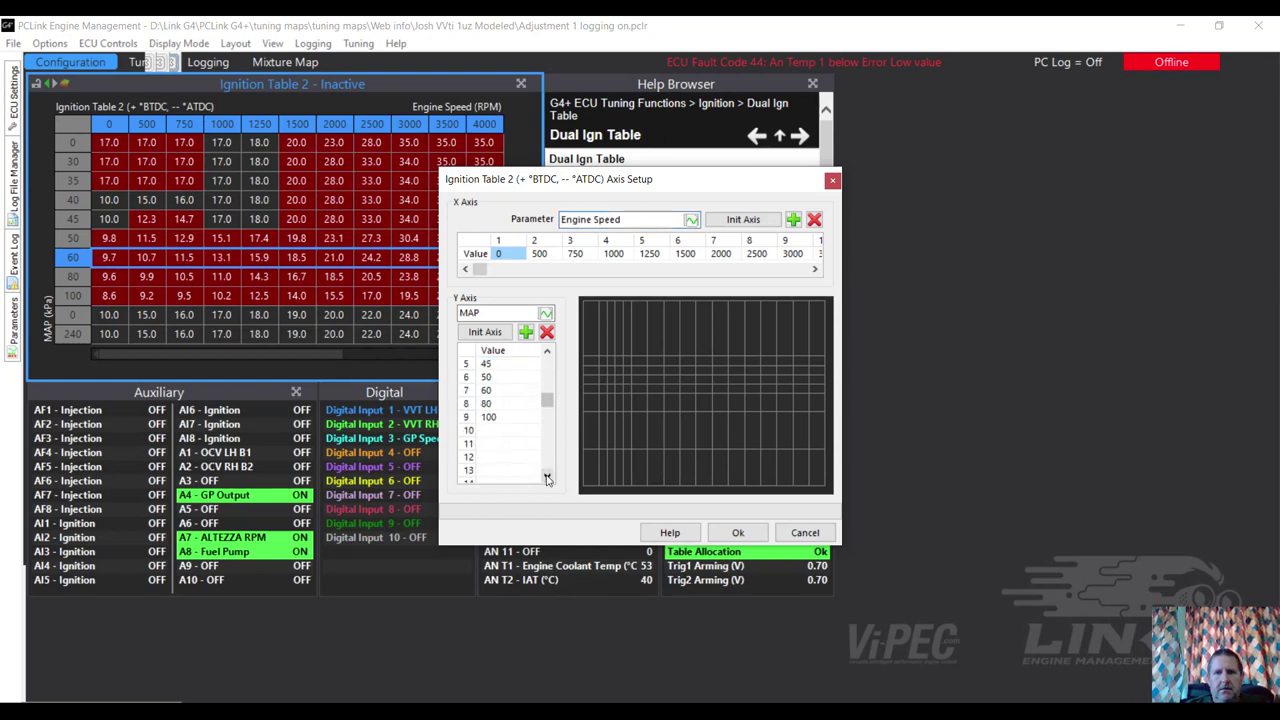
click(738, 532)
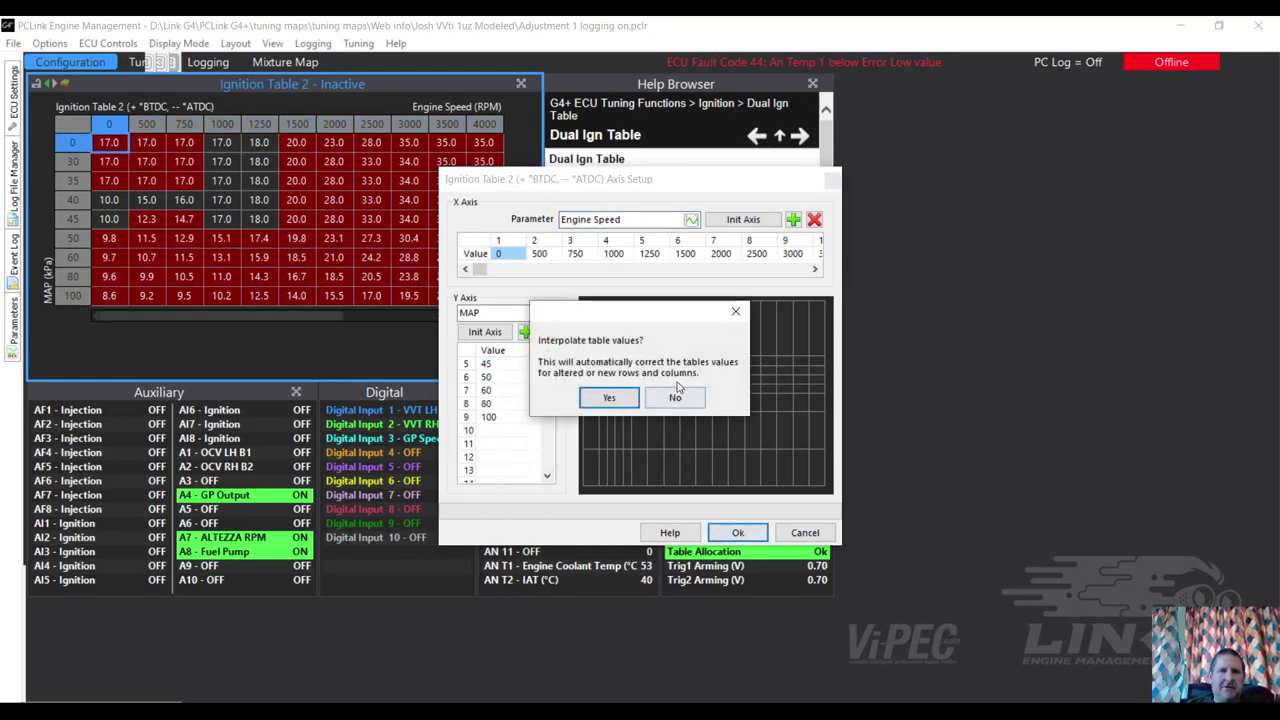
click(628, 401)
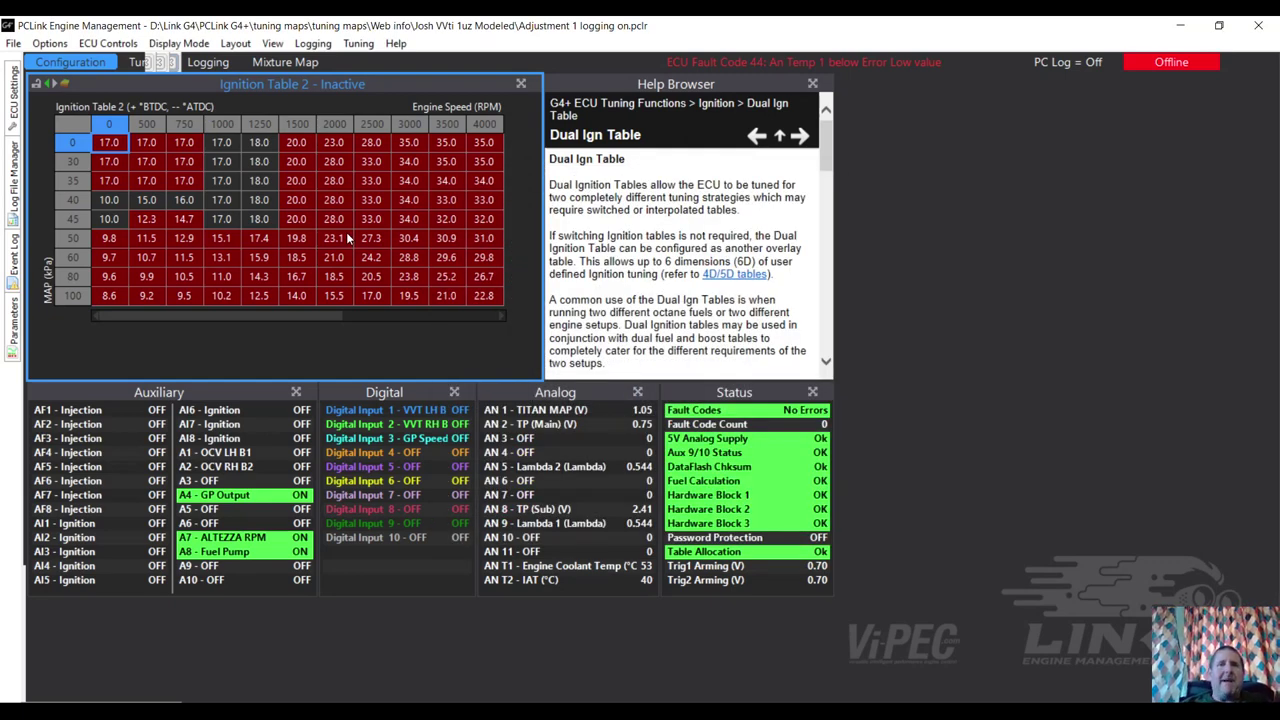
Save the "Adjustment 1 logging on" tune under its existing file name
drag(234, 313, 159, 307)
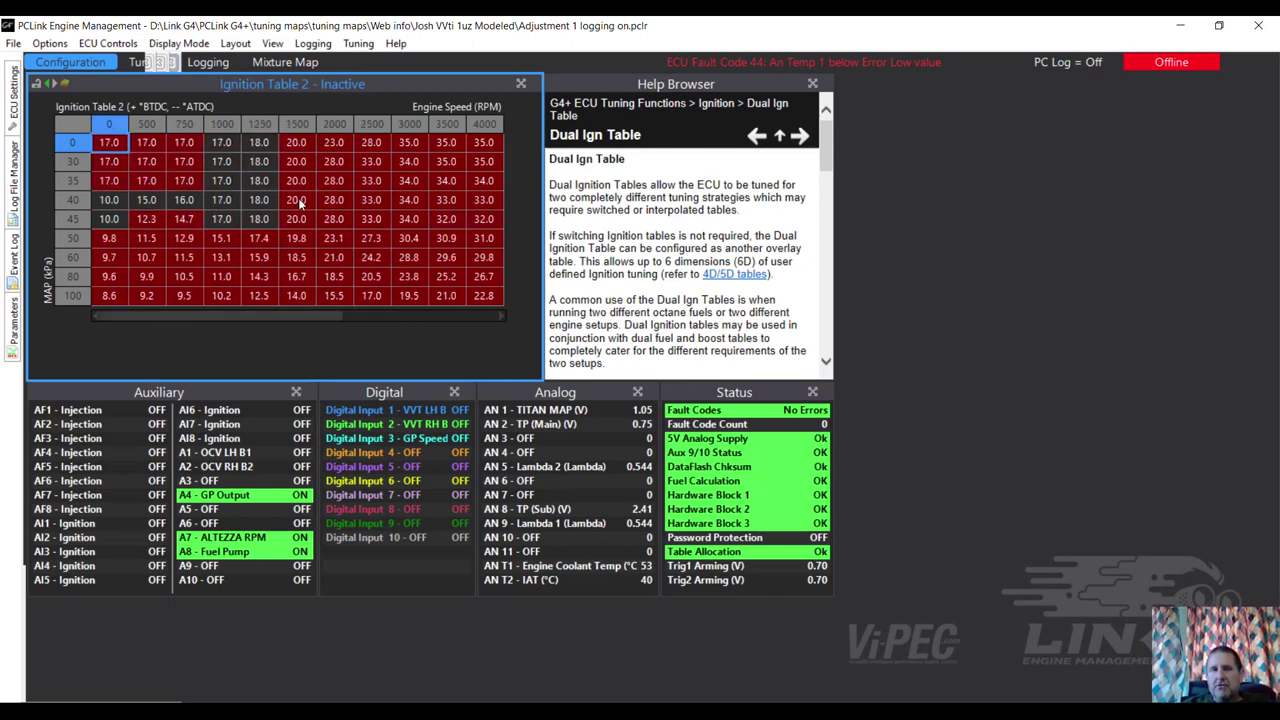
click(102, 45)
mouse_move(12, 45)
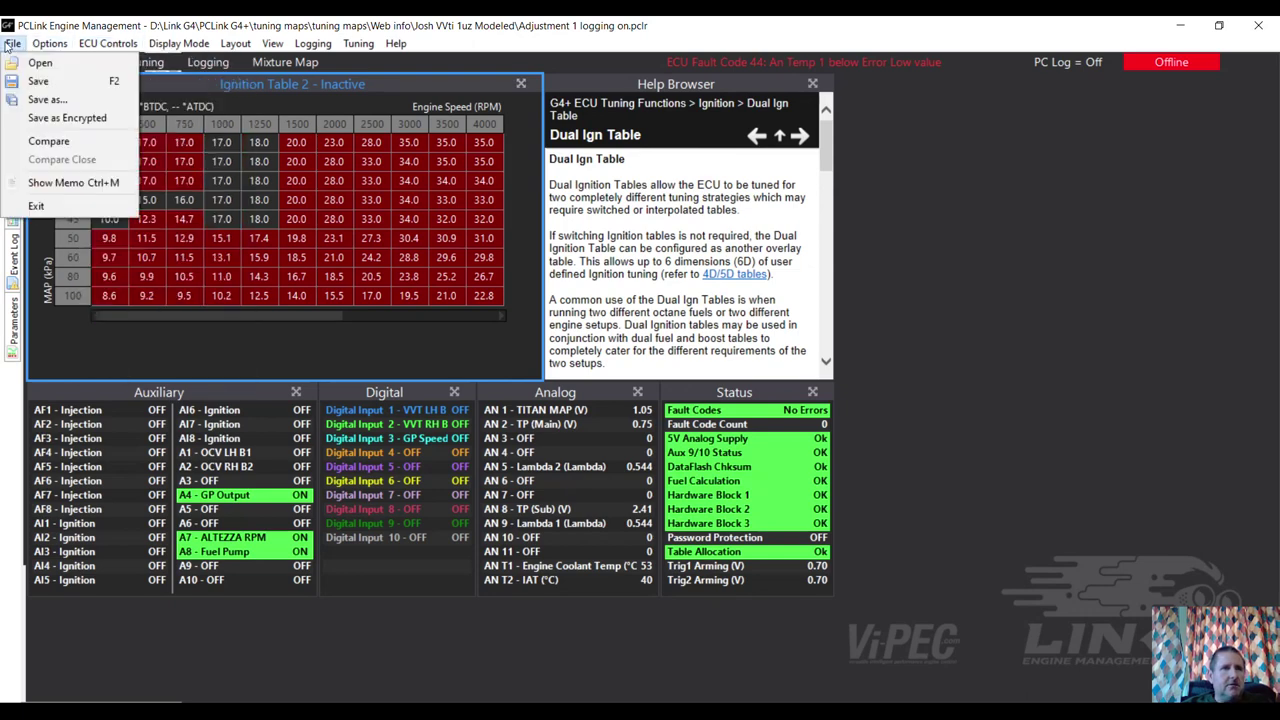
click(41, 86)
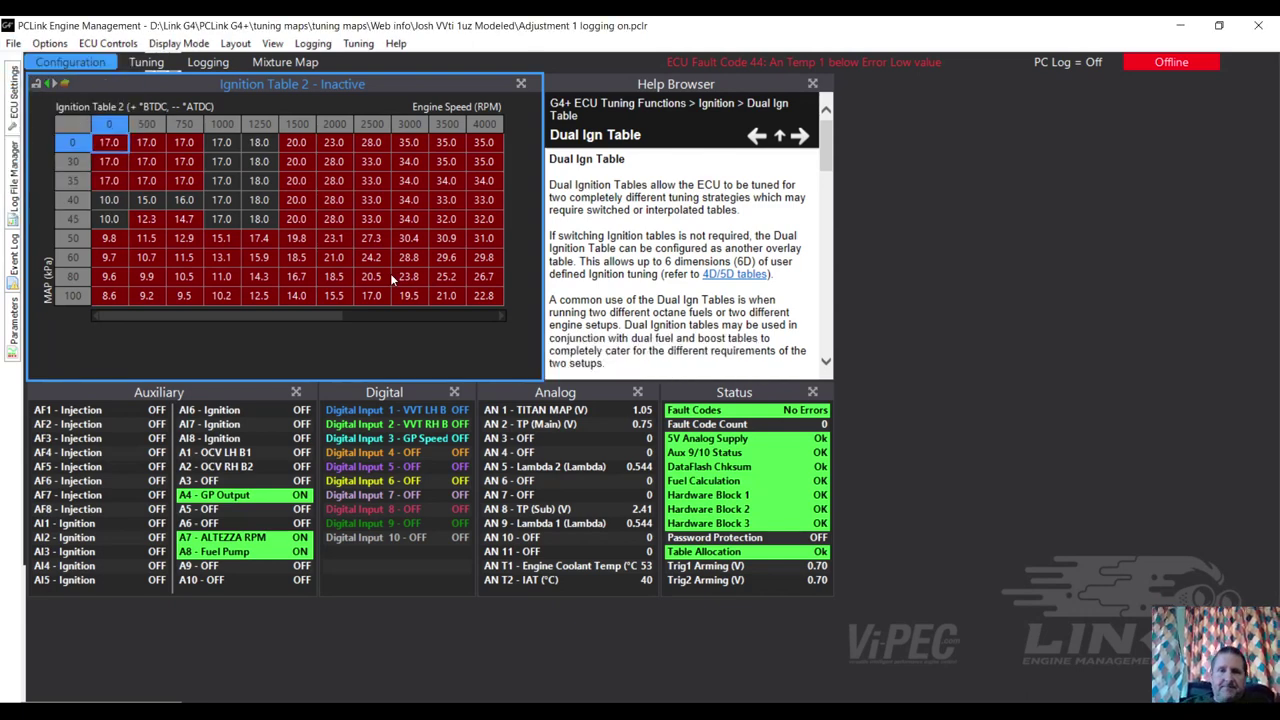
Open Virtual Aux 1 under the auxiliary outputs and set its function to Test (On)
click(13, 92)
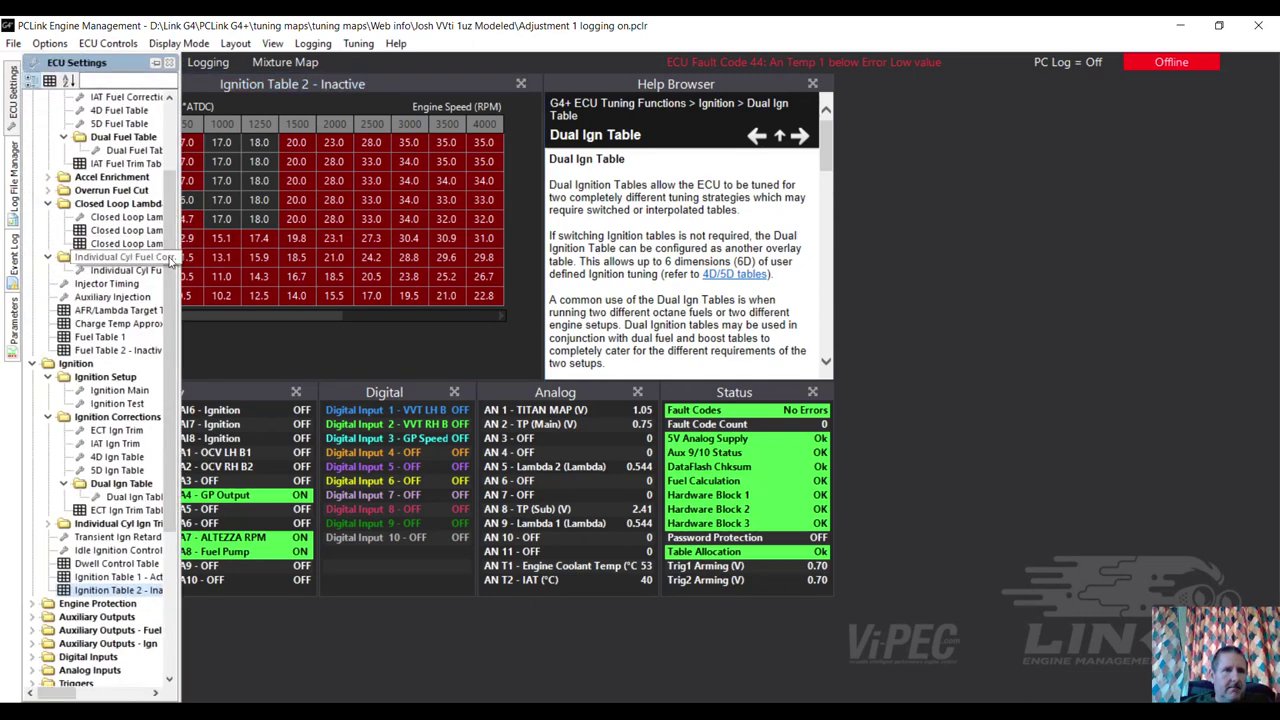
drag(175, 237, 183, 343)
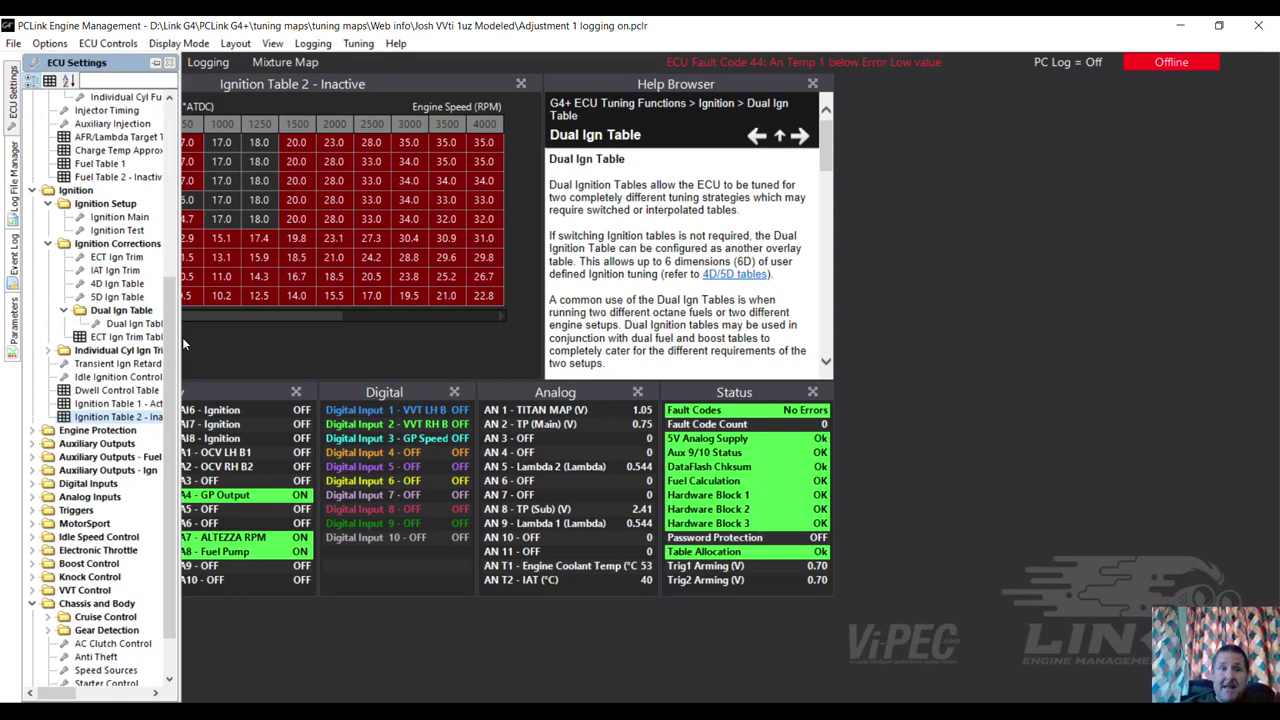
scroll(72, 385, down, 2)
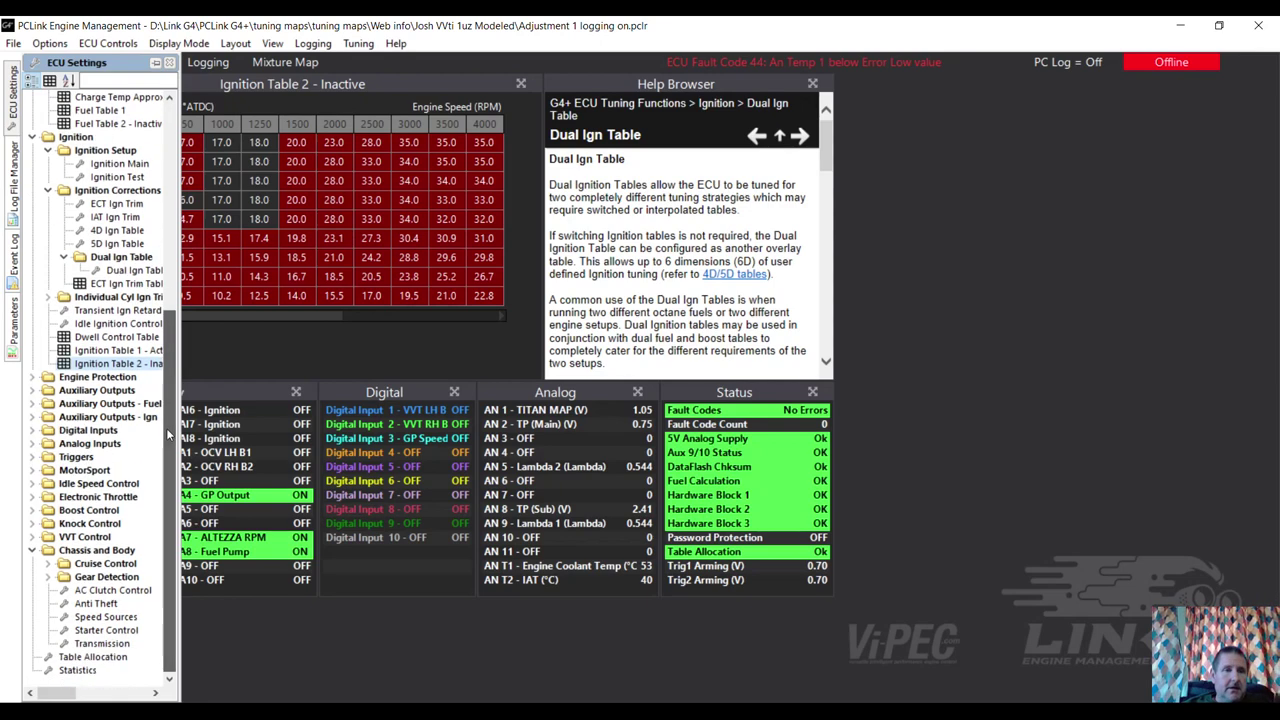
click(36, 391)
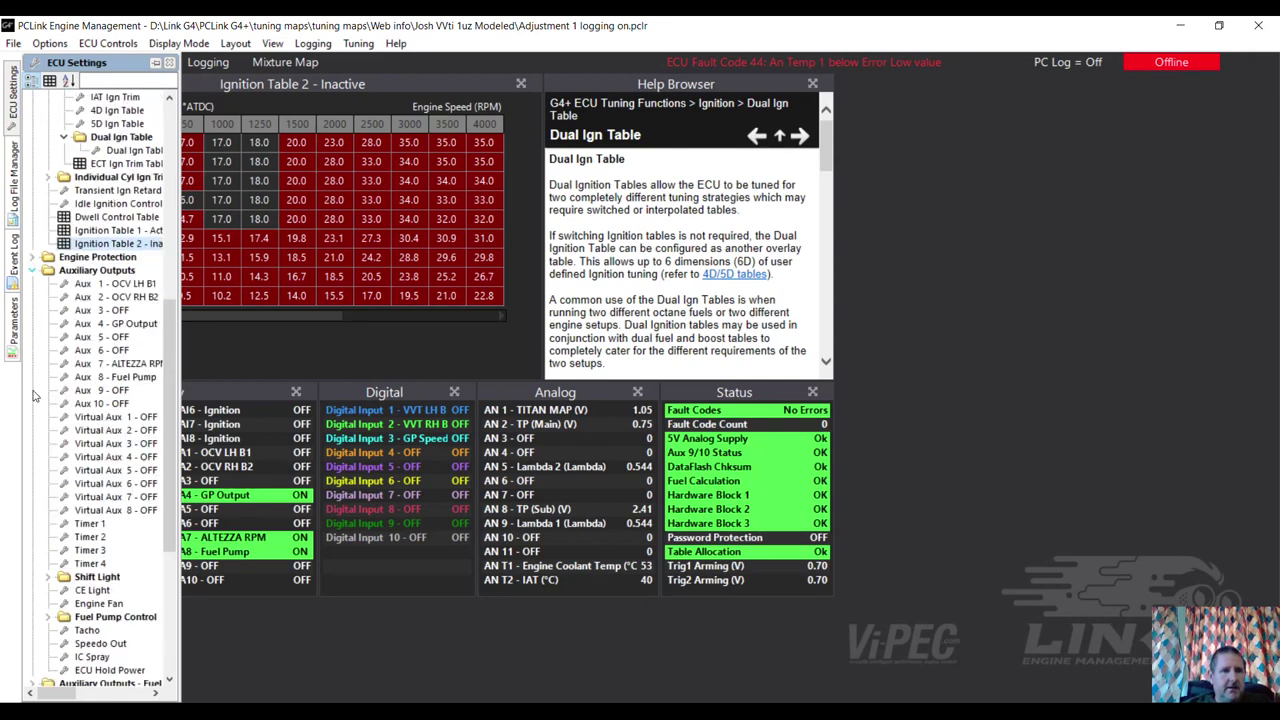
double_click(137, 418)
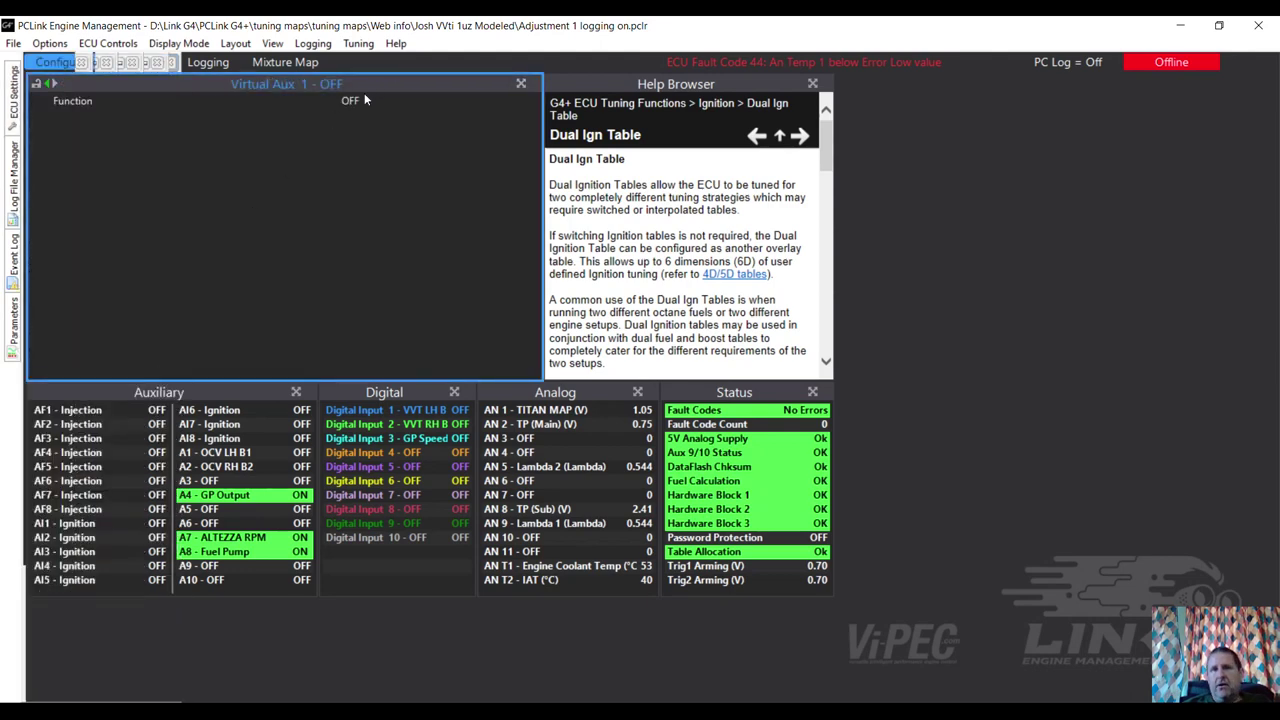
click(364, 100)
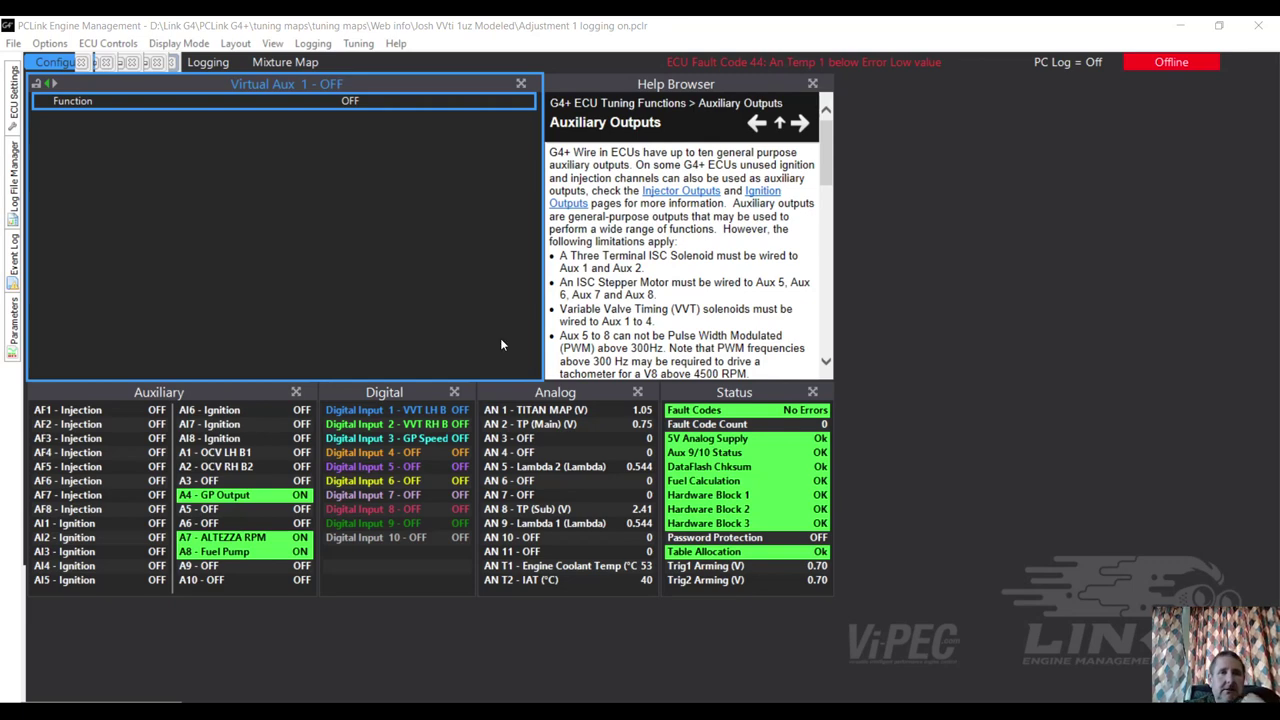
click(14, 100)
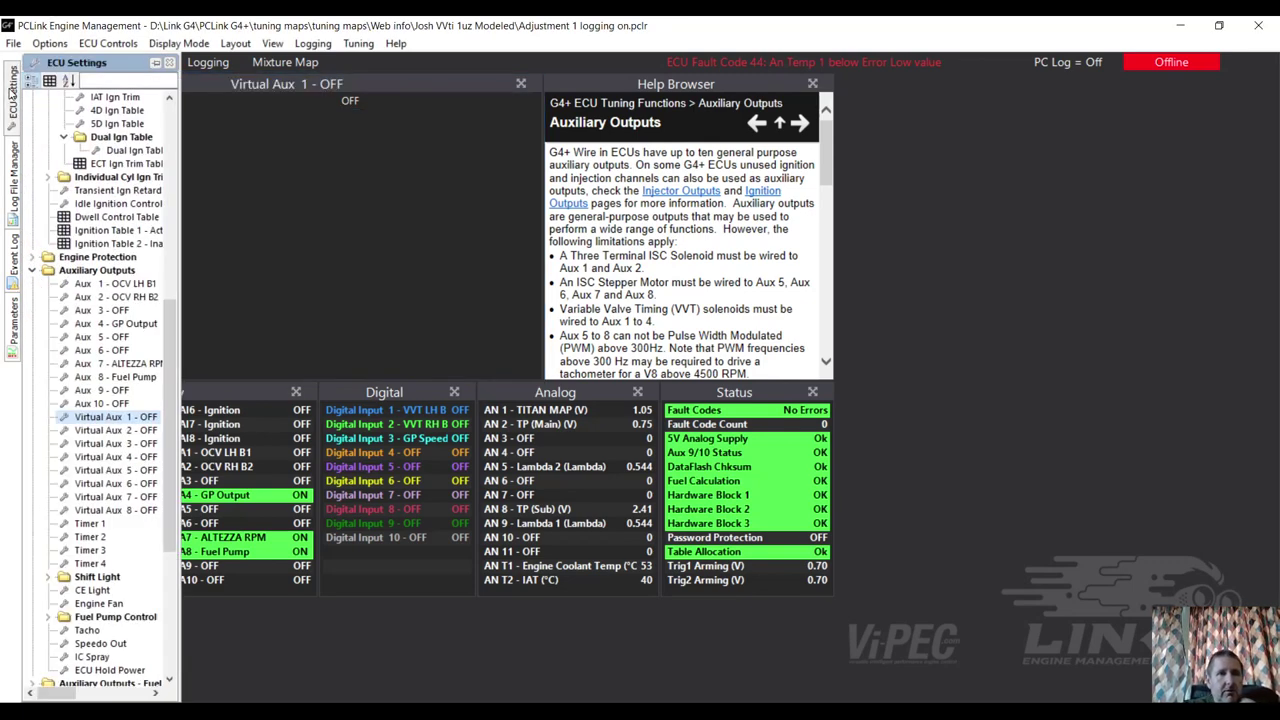
click(464, 204)
double_click(358, 103)
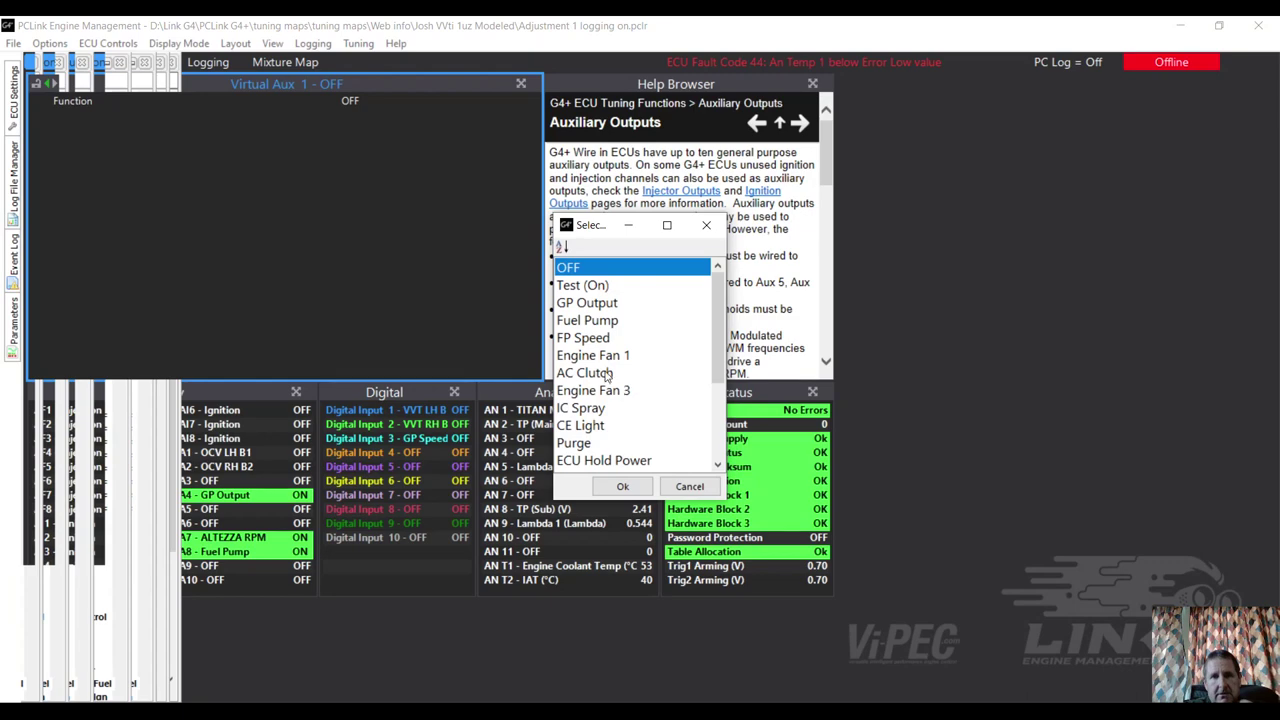
click(600, 289)
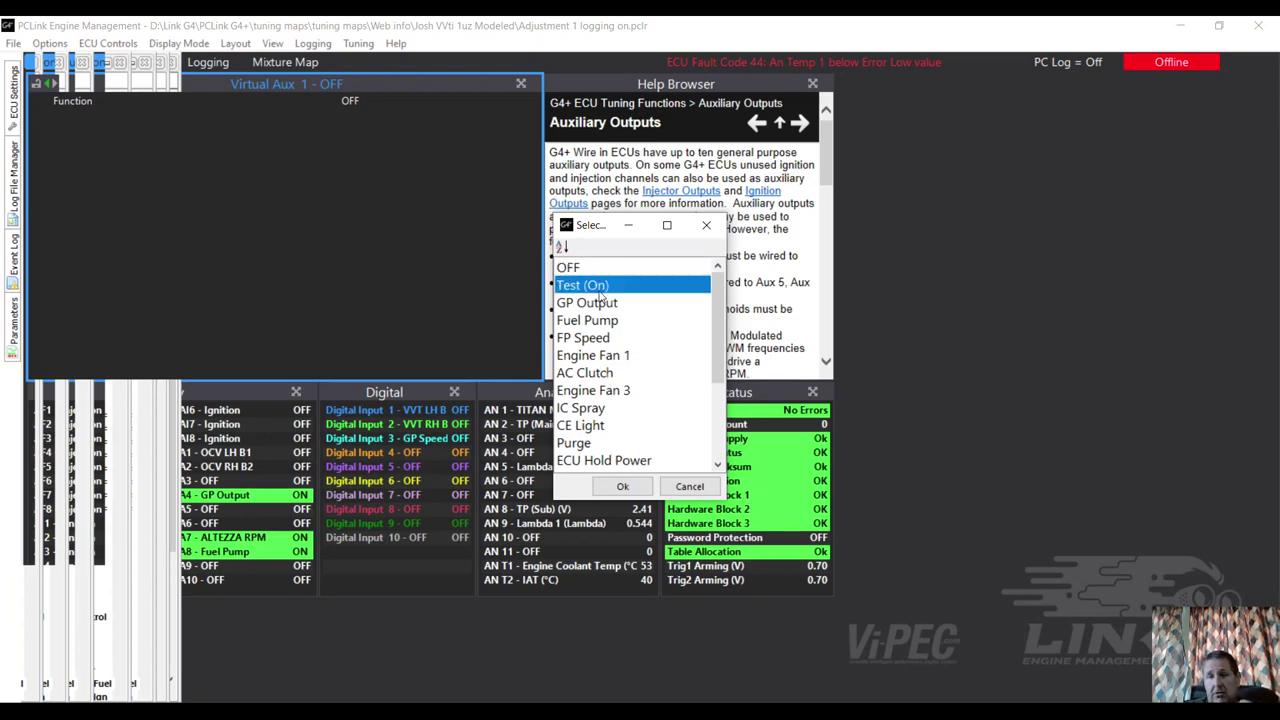
click(622, 486)
Review Fuel Table 1, followed by Fuel Table 2, in the fuel settings
click(13, 100)
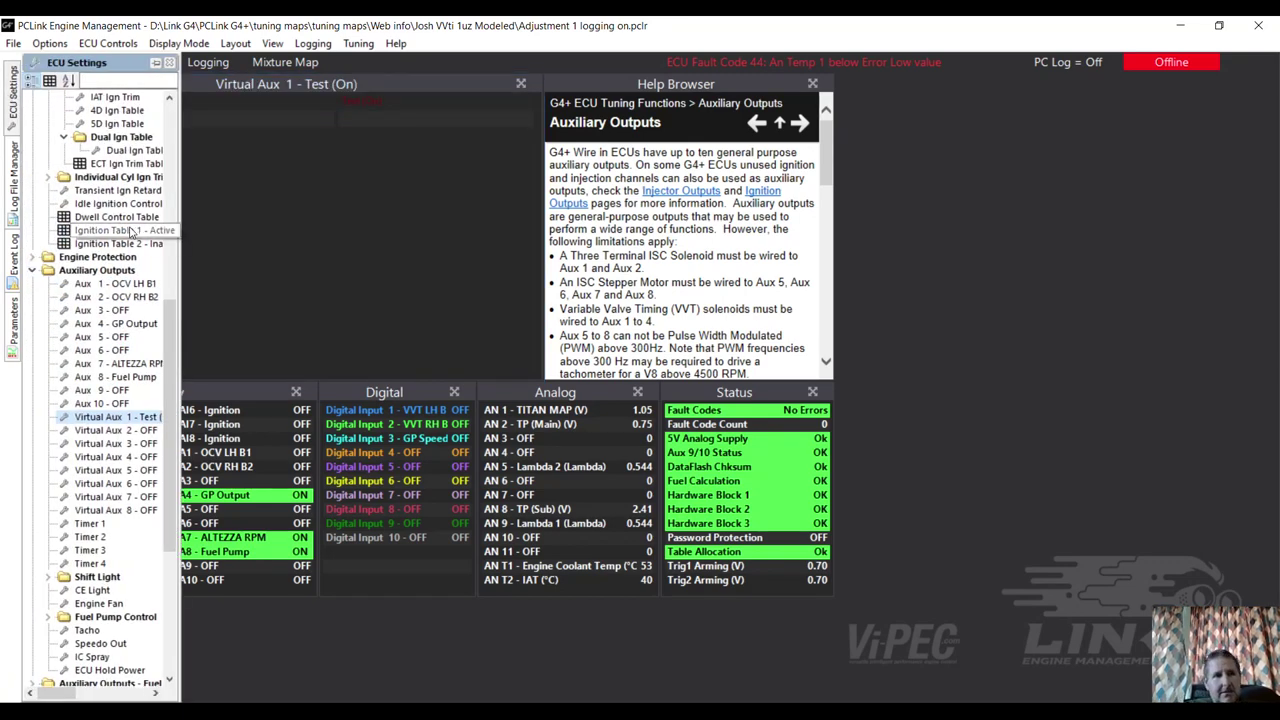
drag(165, 330, 166, 250)
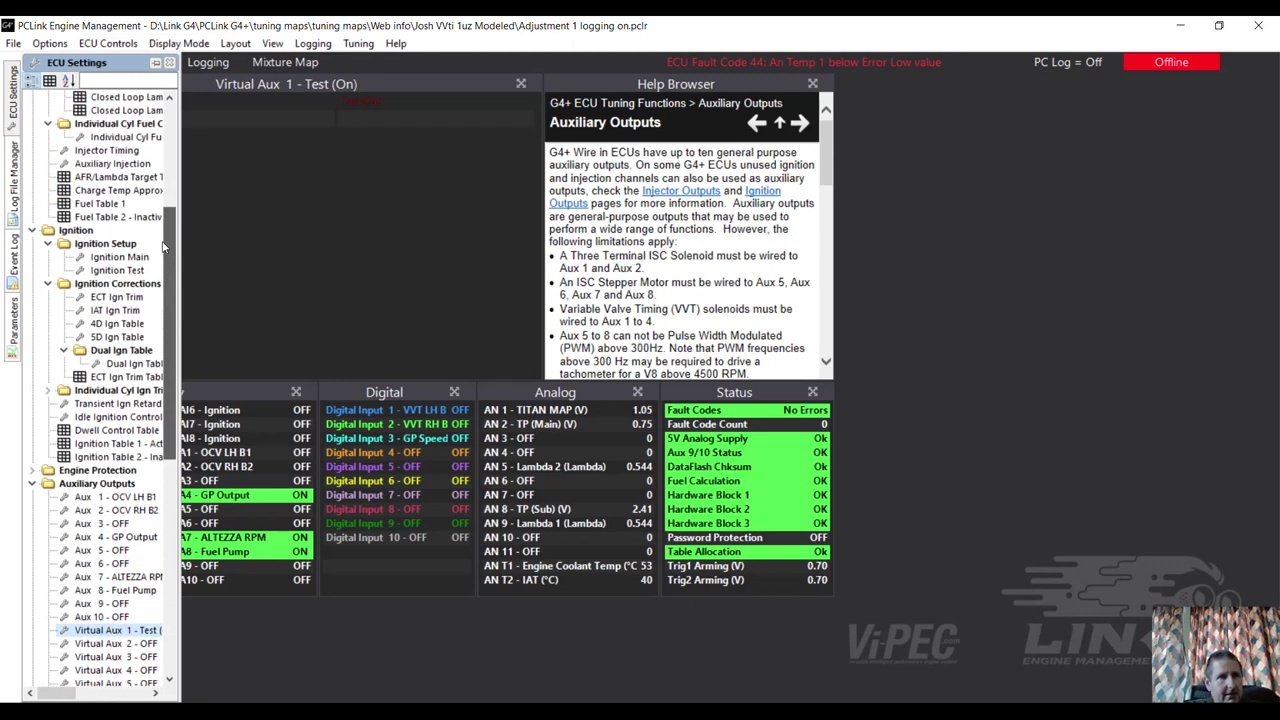
double_click(100, 204)
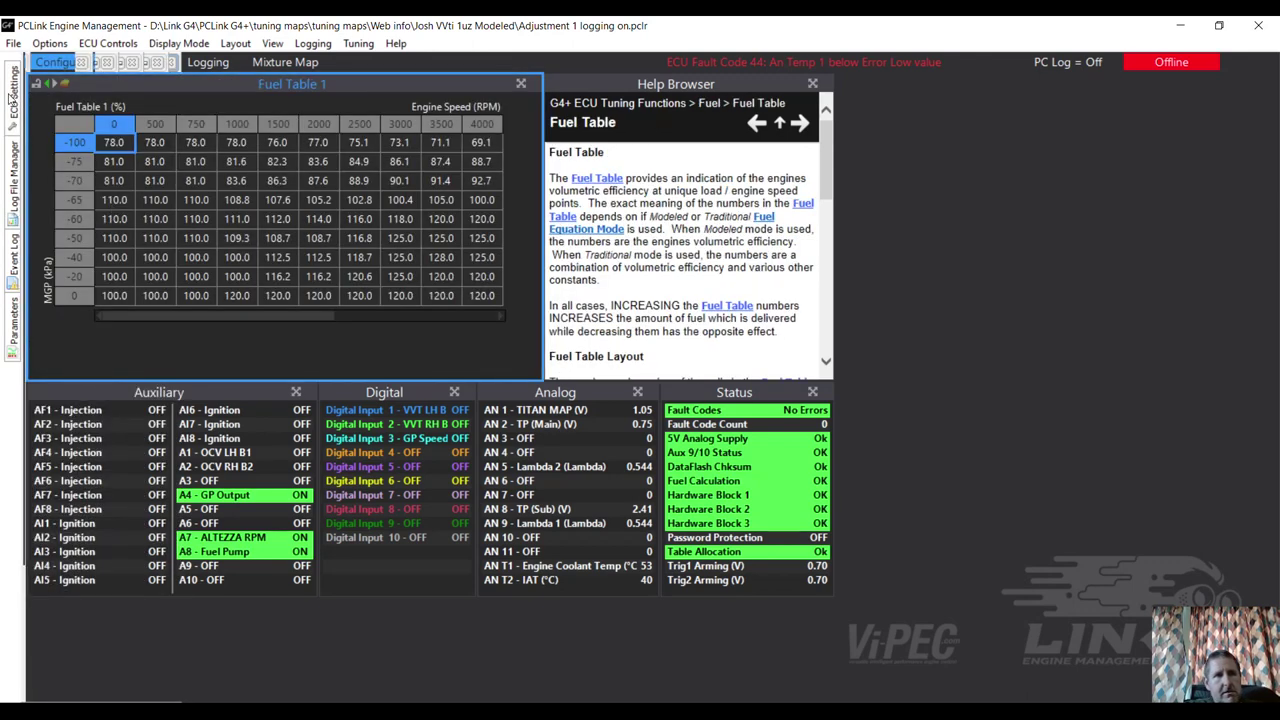
click(12, 97)
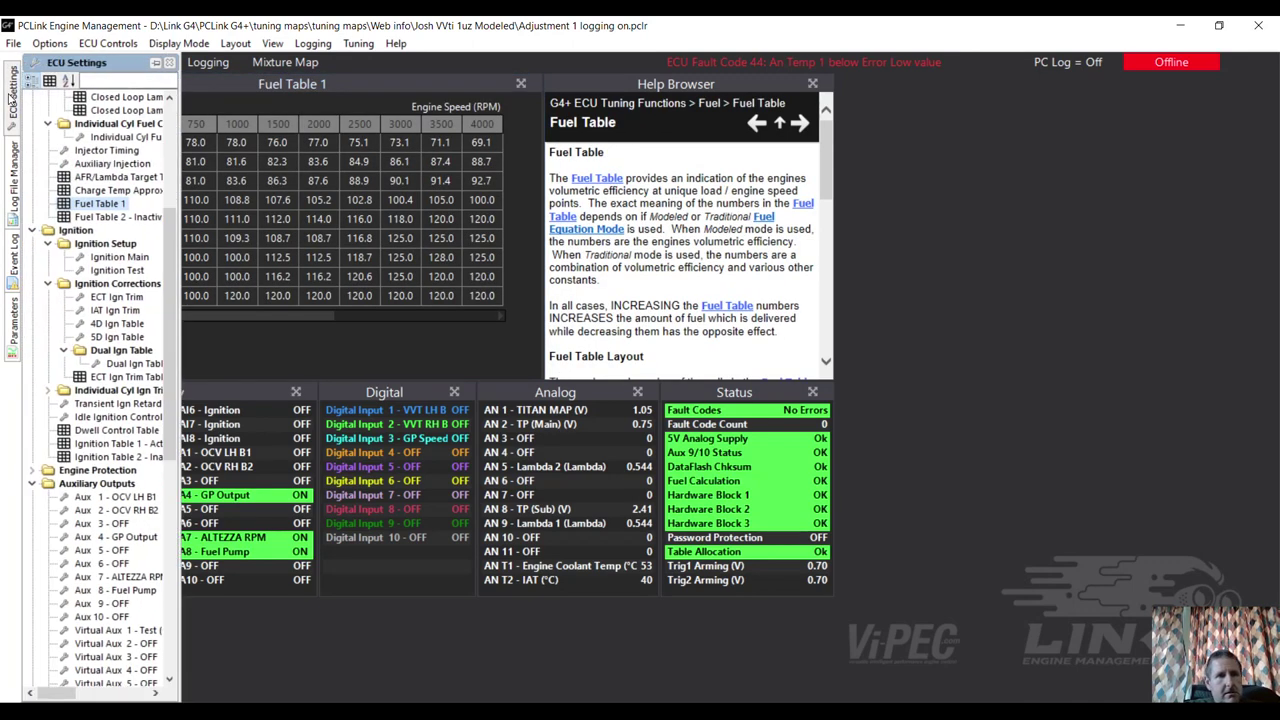
click(137, 218)
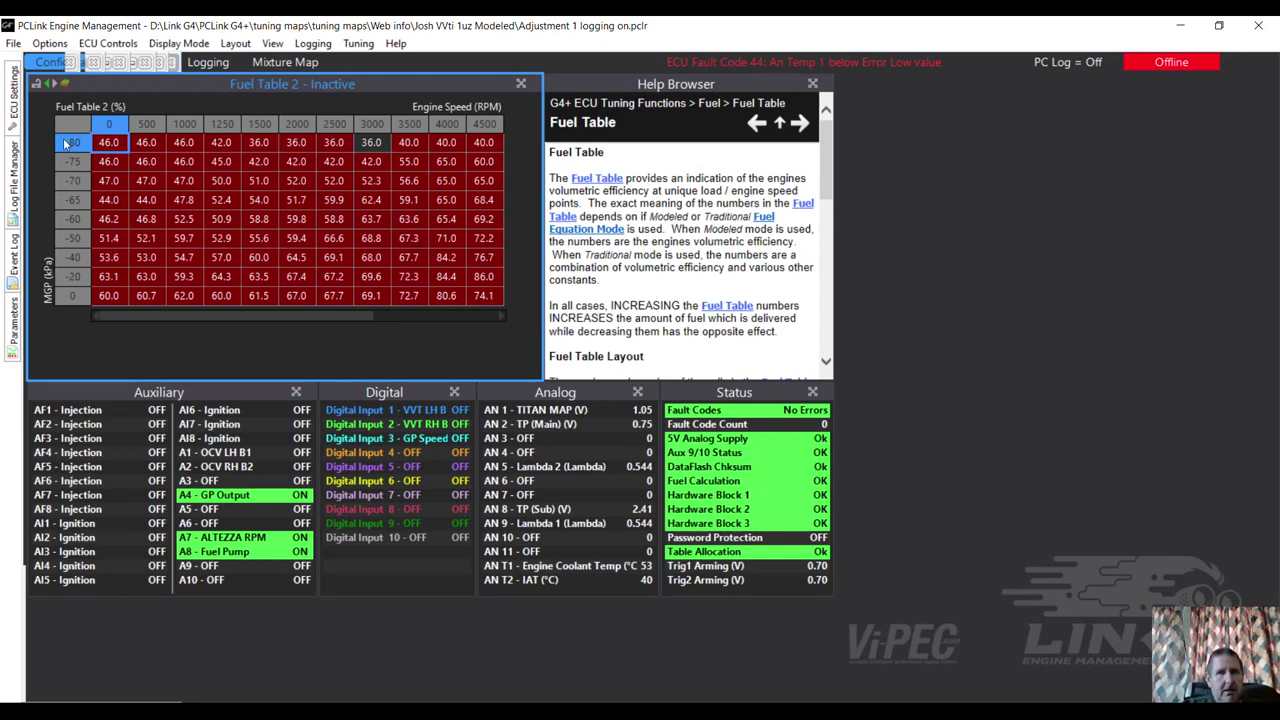
Check which source is selected for Table Activation in the Dual Ign Table settings, leaving the selection as it is
mouse_move(12, 100)
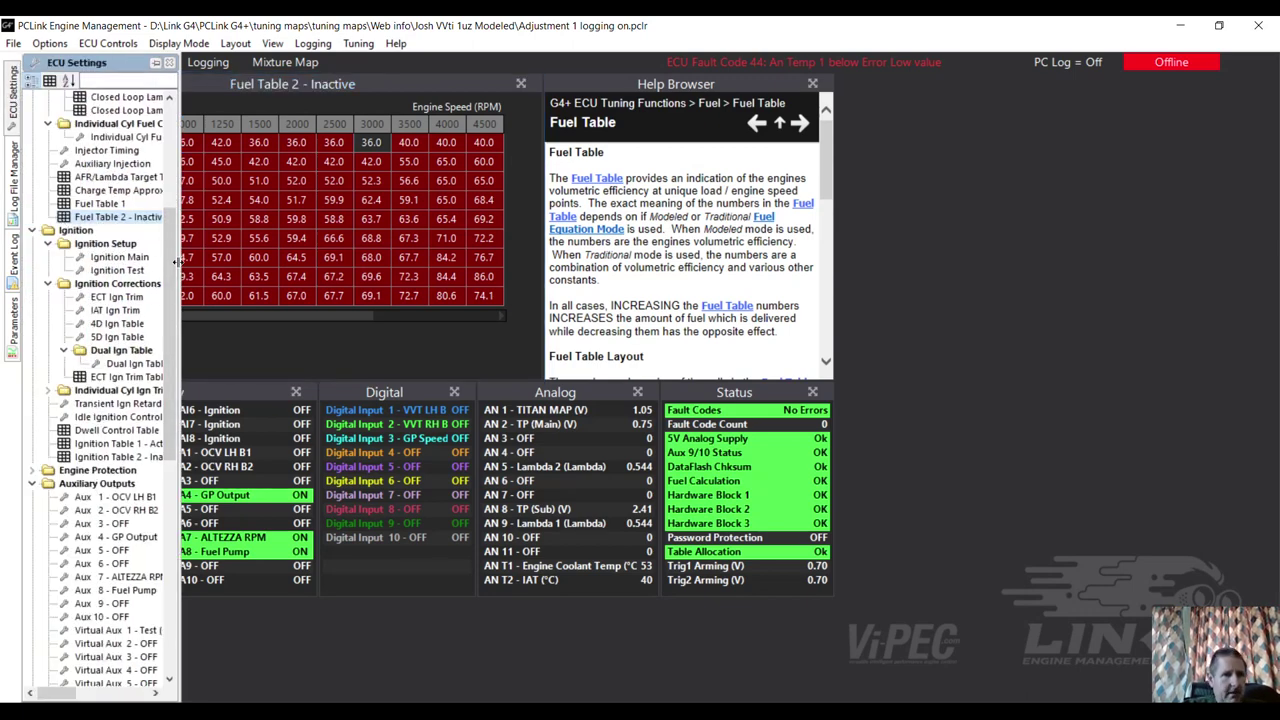
click(122, 364)
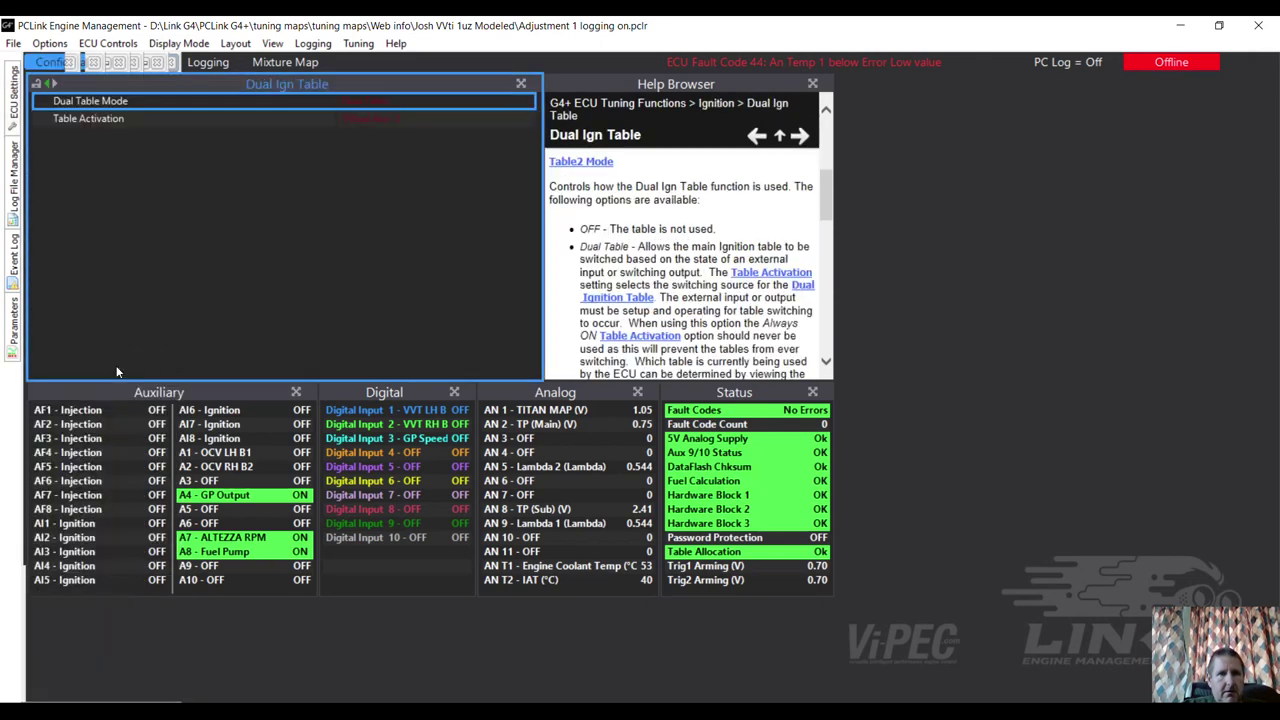
double_click(372, 119)
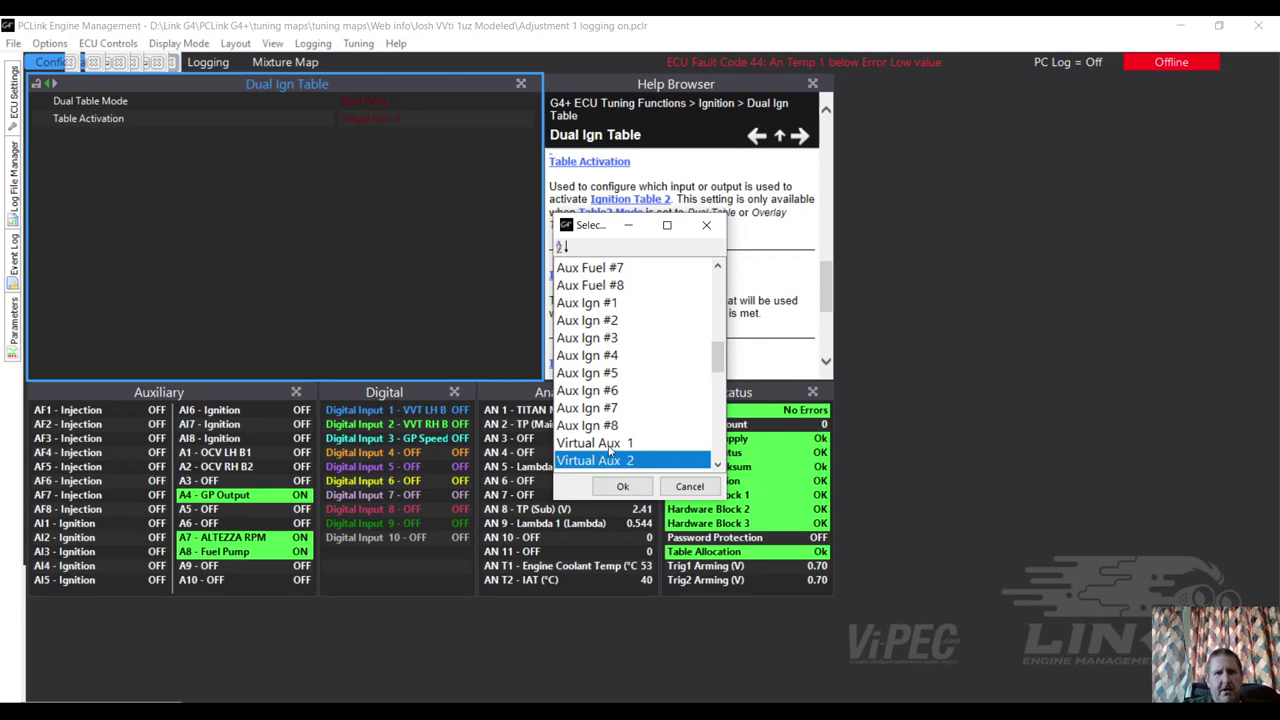
click(716, 222)
Check the Table2 Activation source in the Dual Fuel Table settings, keeping Virtual Aux 1 selected
click(14, 92)
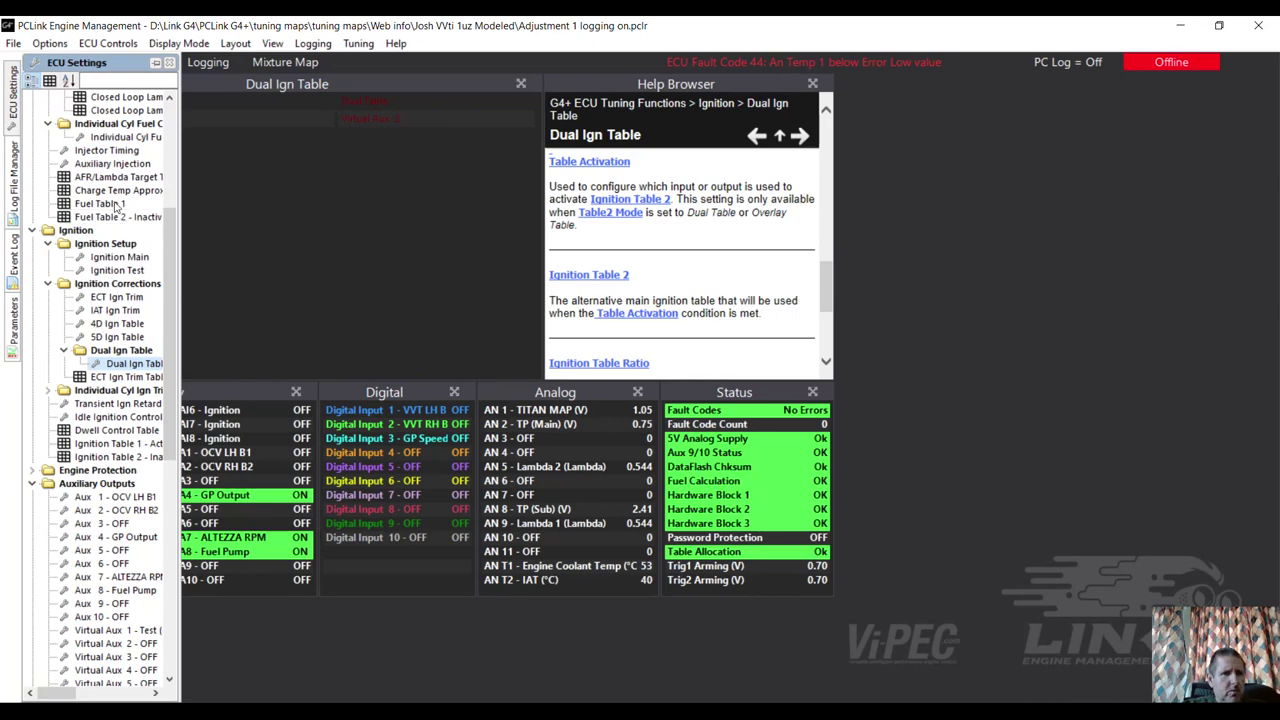
drag(172, 289, 172, 197)
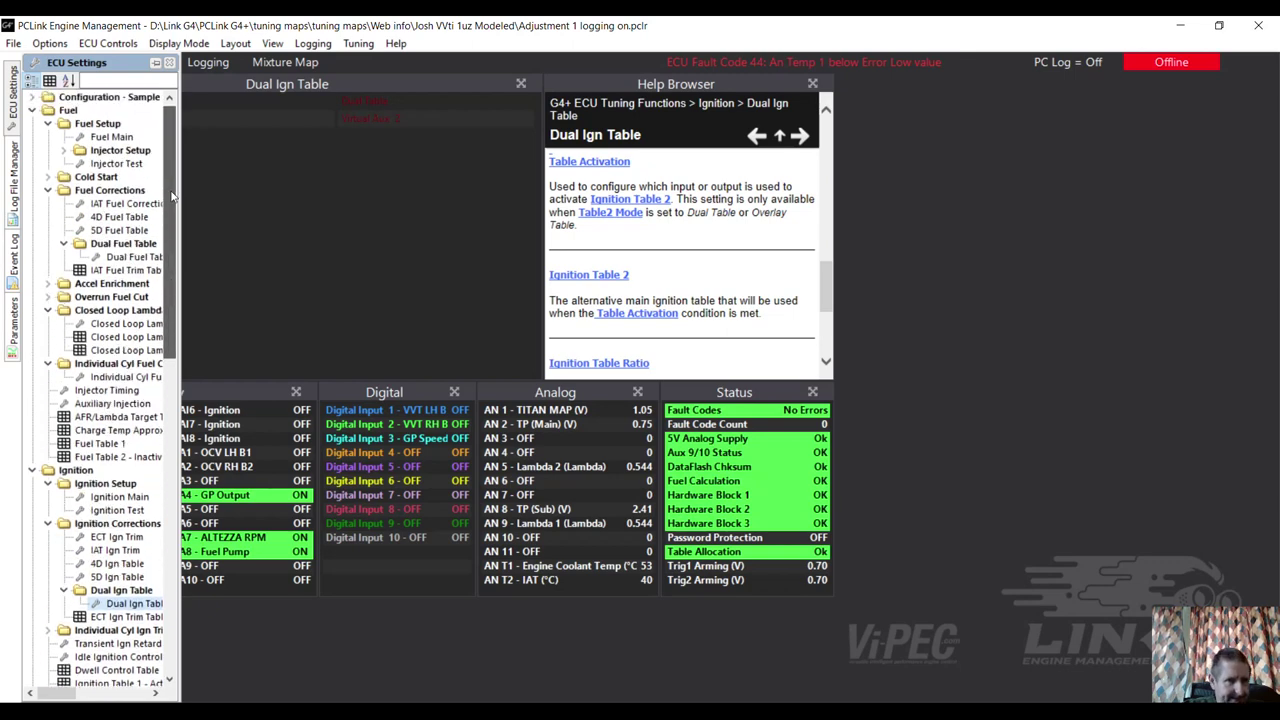
click(127, 246)
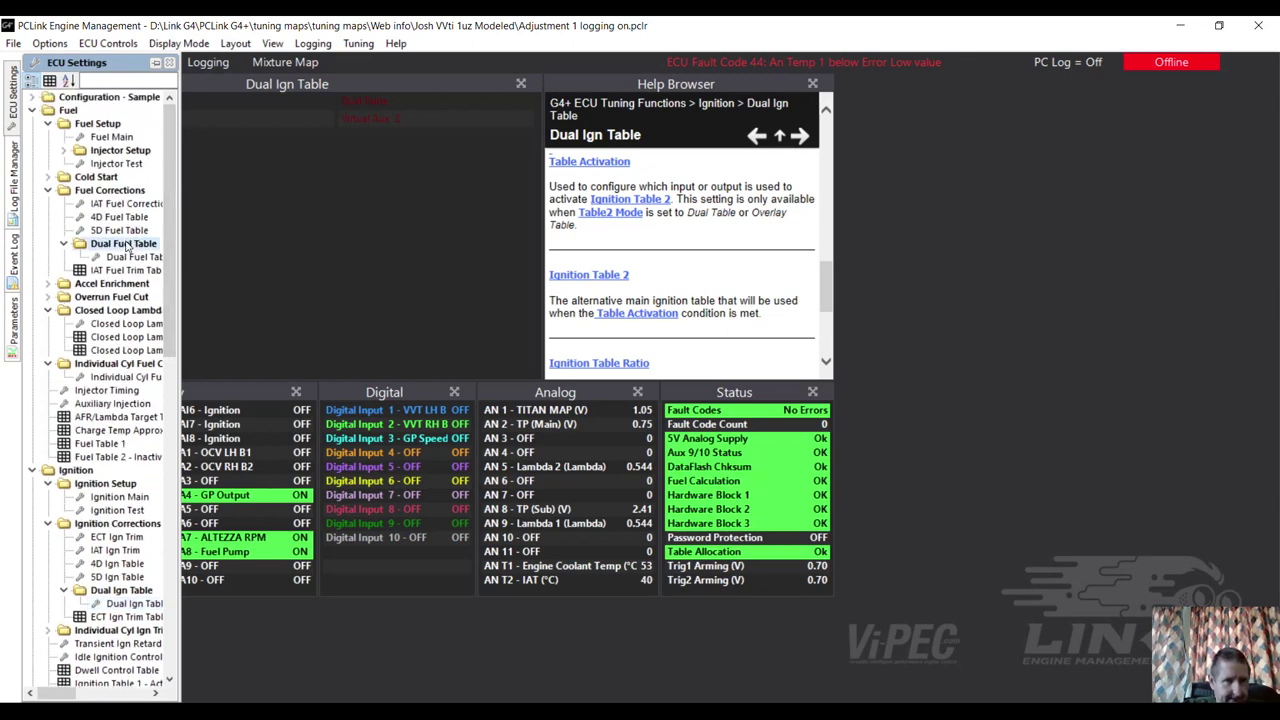
double_click(127, 246)
double_click(127, 246)
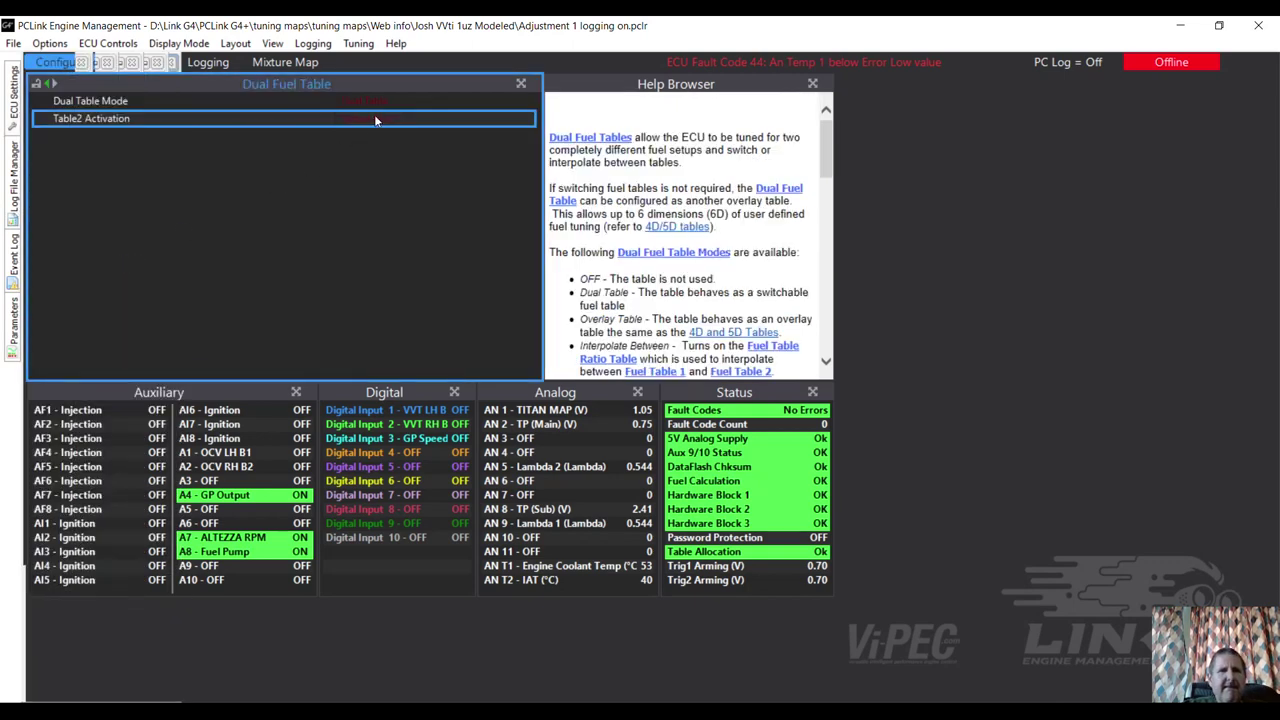
double_click(370, 121)
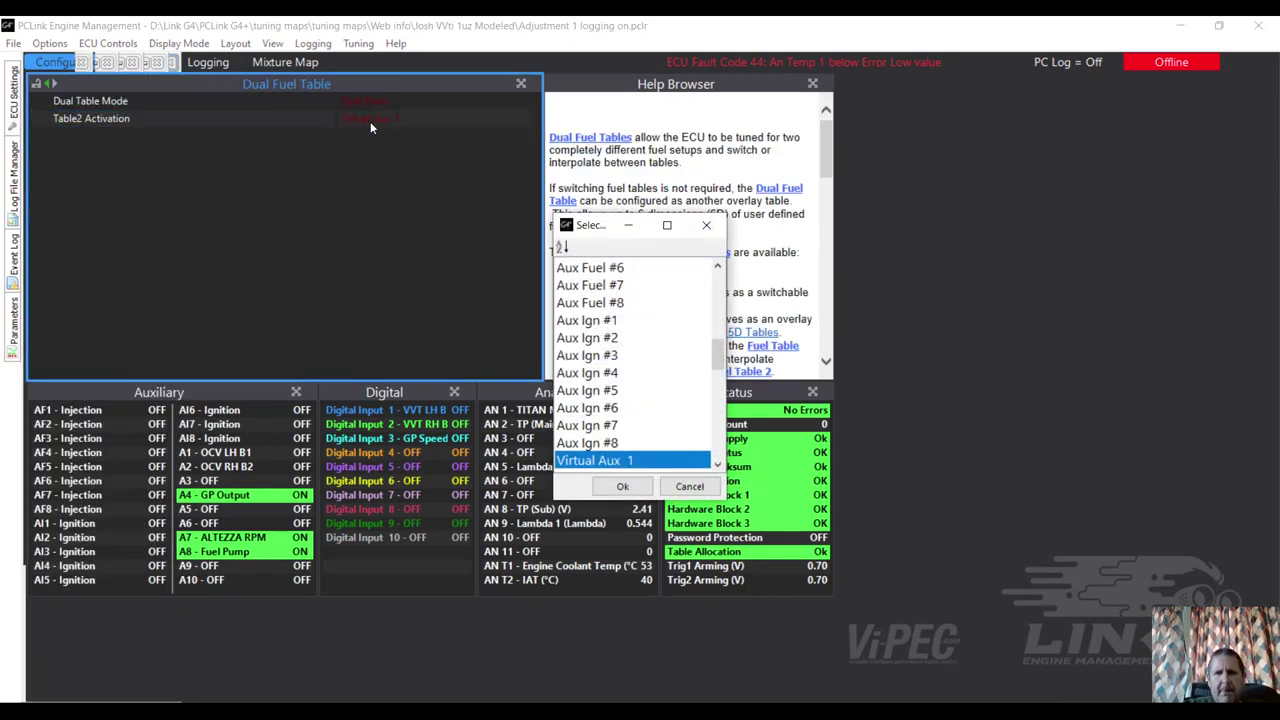
click(619, 488)
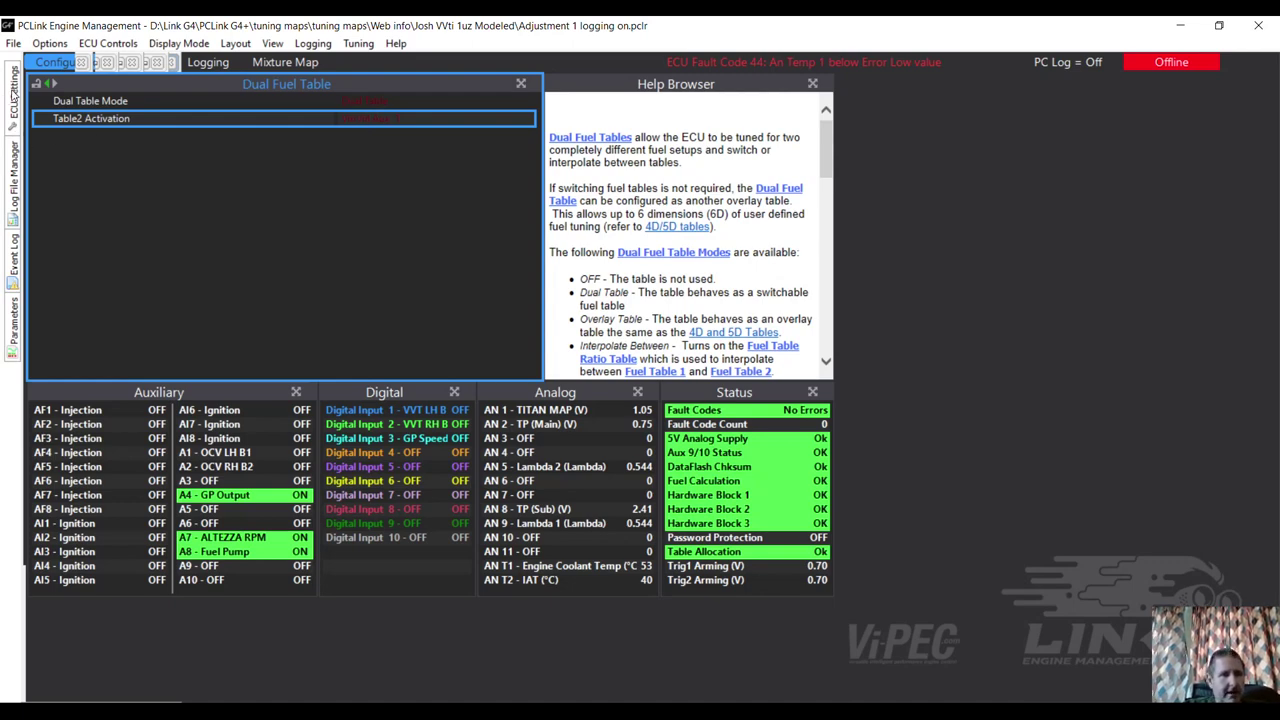
Set the function of Virtual Aux 1 back to OFF
click(14, 96)
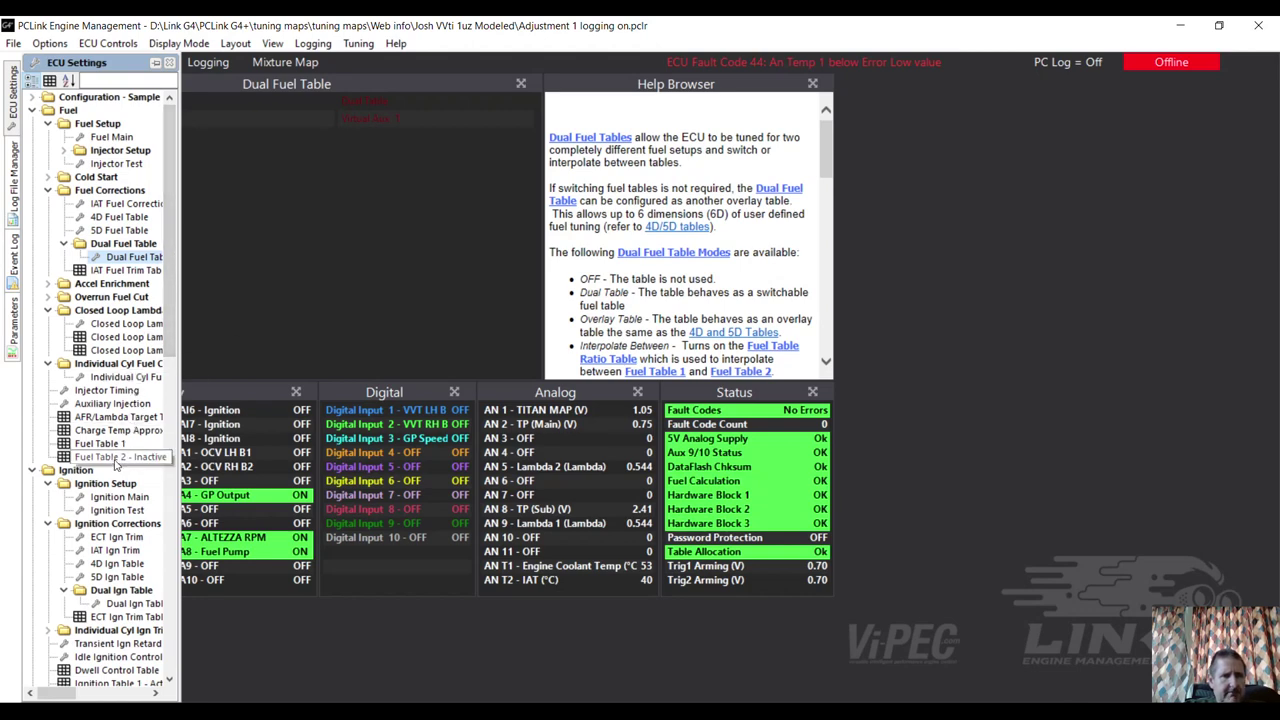
drag(165, 241, 162, 413)
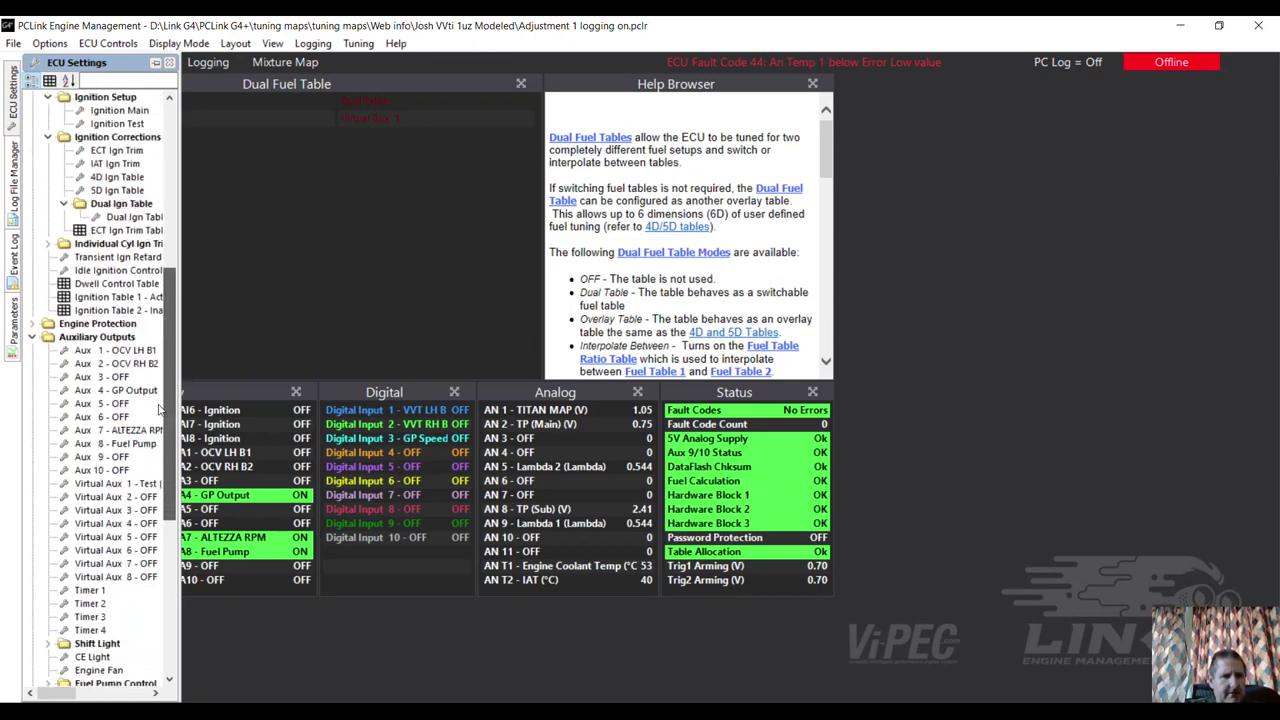
double_click(118, 483)
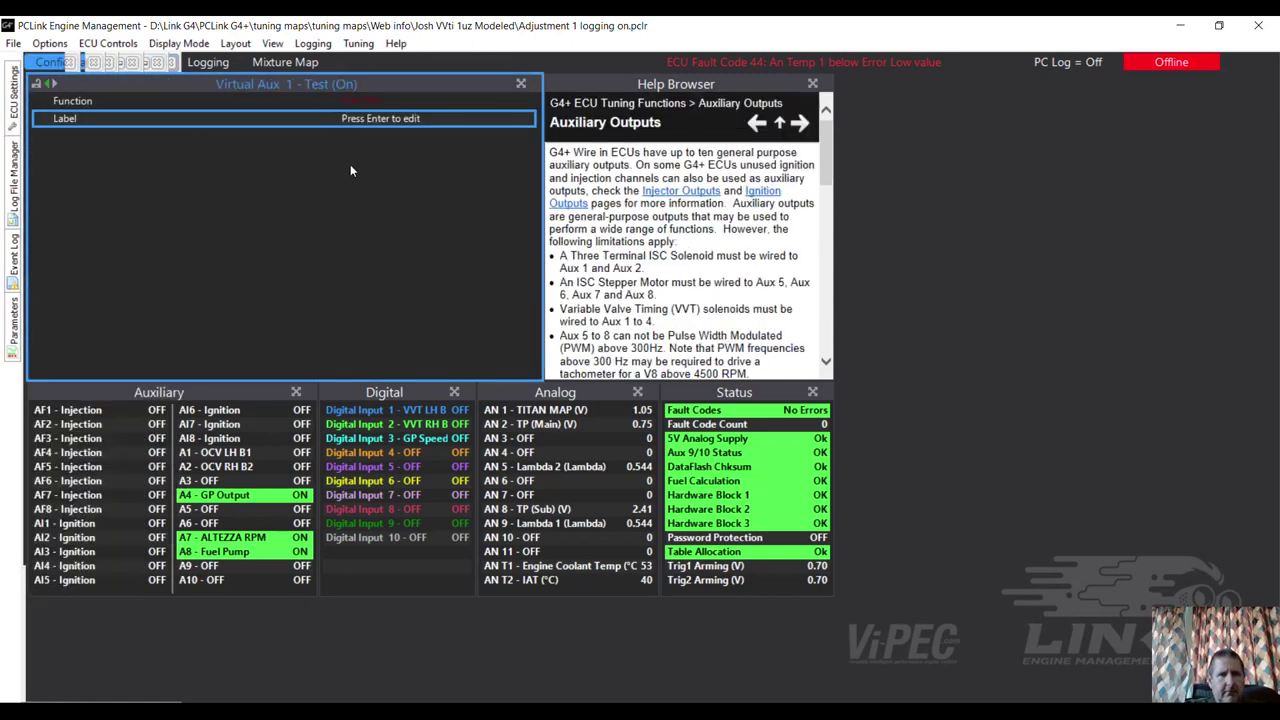
double_click(372, 102)
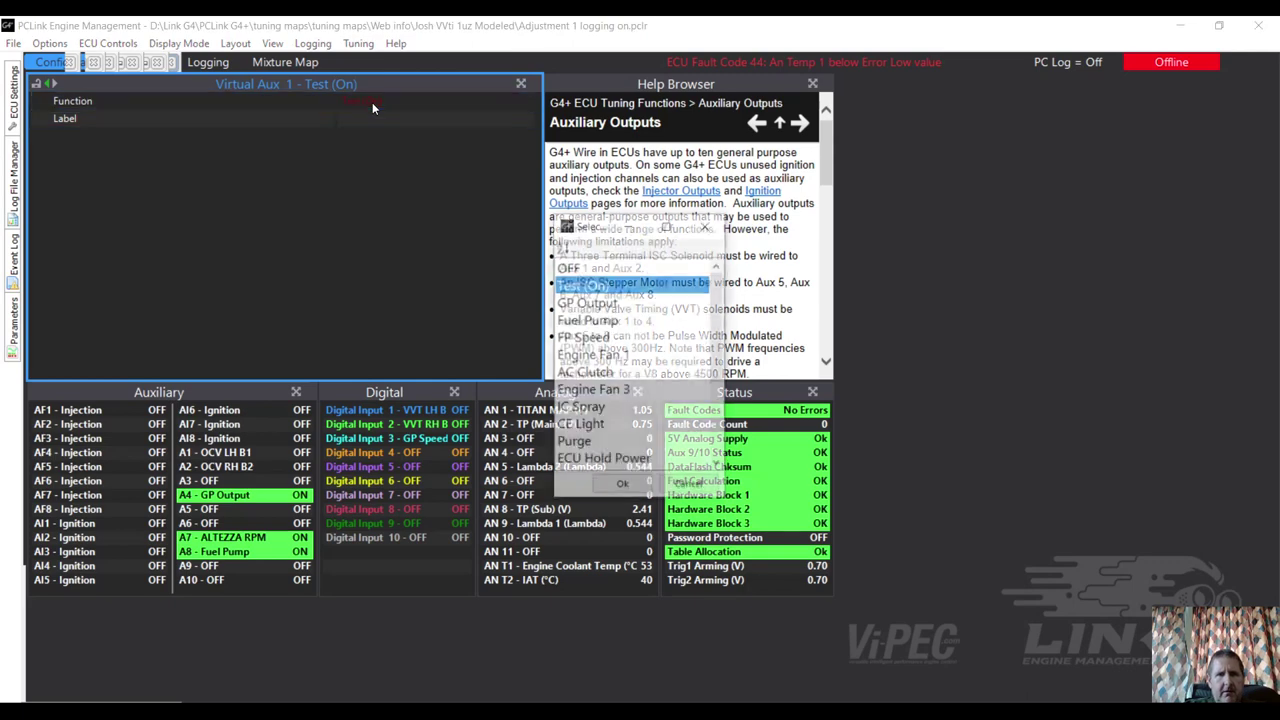
click(575, 268)
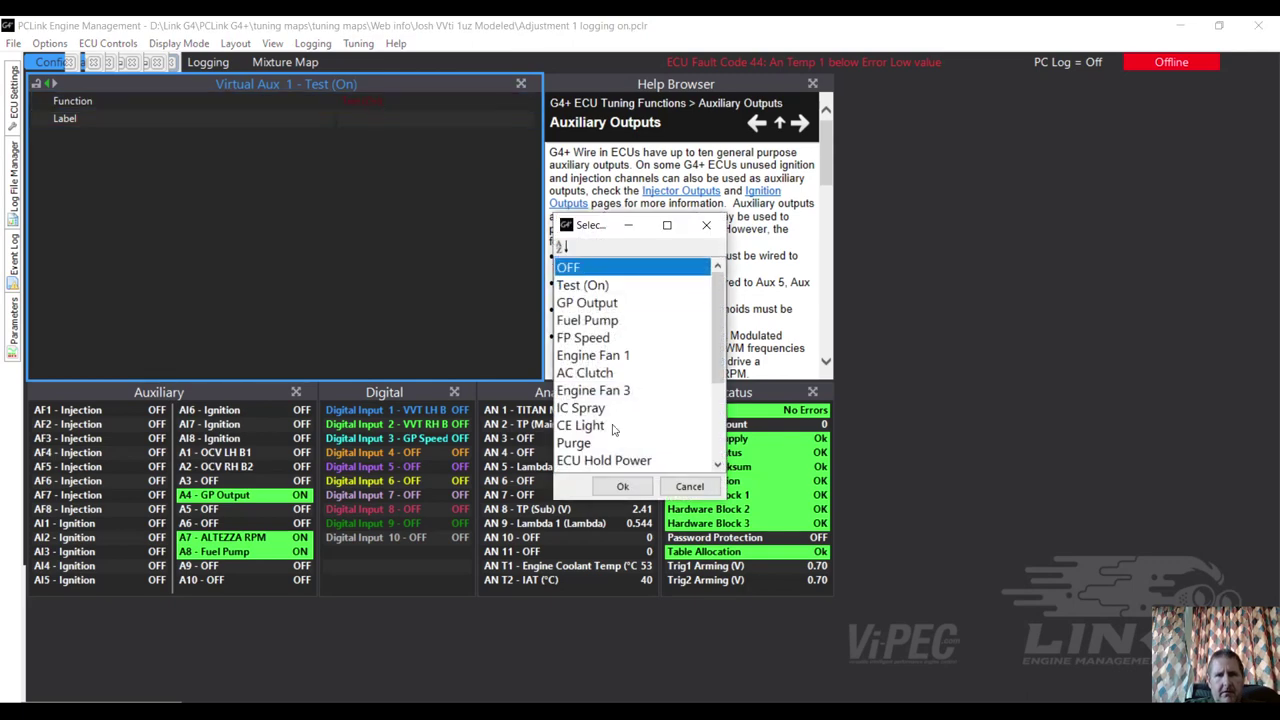
click(620, 487)
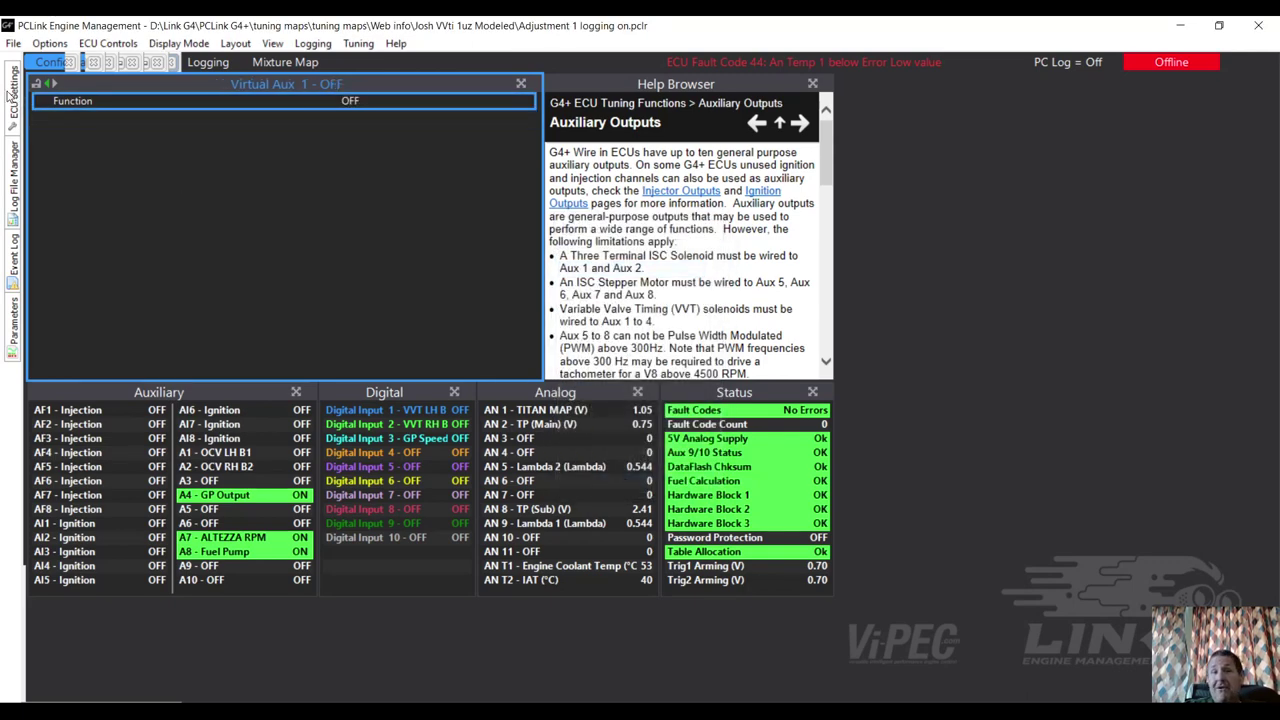
Compare Fuel Table 2 with Fuel Table 1 and return to Fuel Table 2
mouse_move(10, 92)
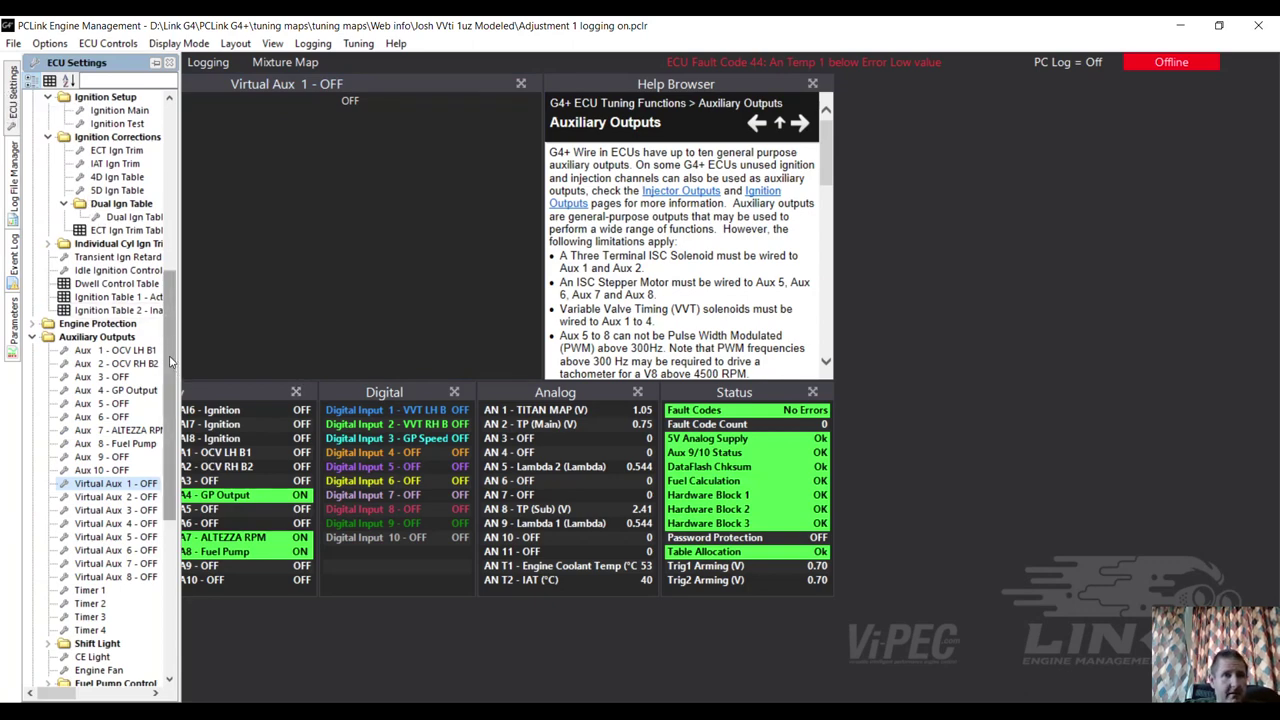
drag(172, 370, 175, 302)
scroll(174, 302, up, 4)
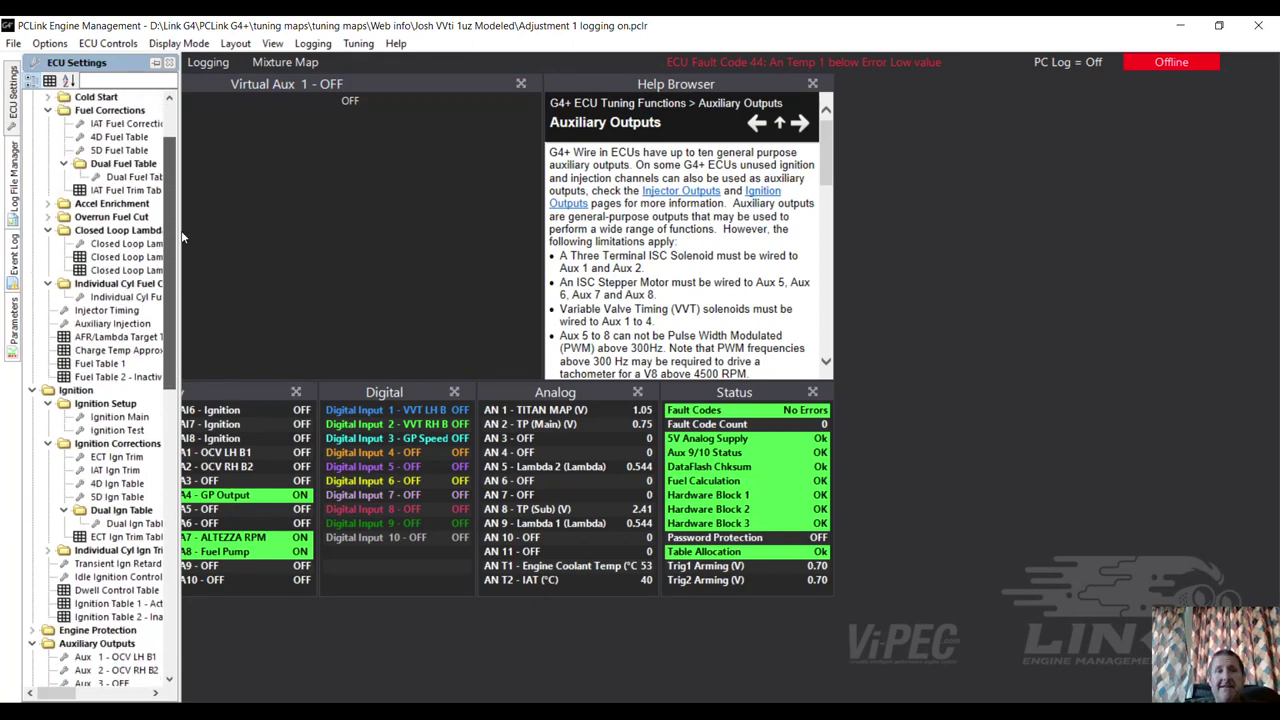
double_click(113, 377)
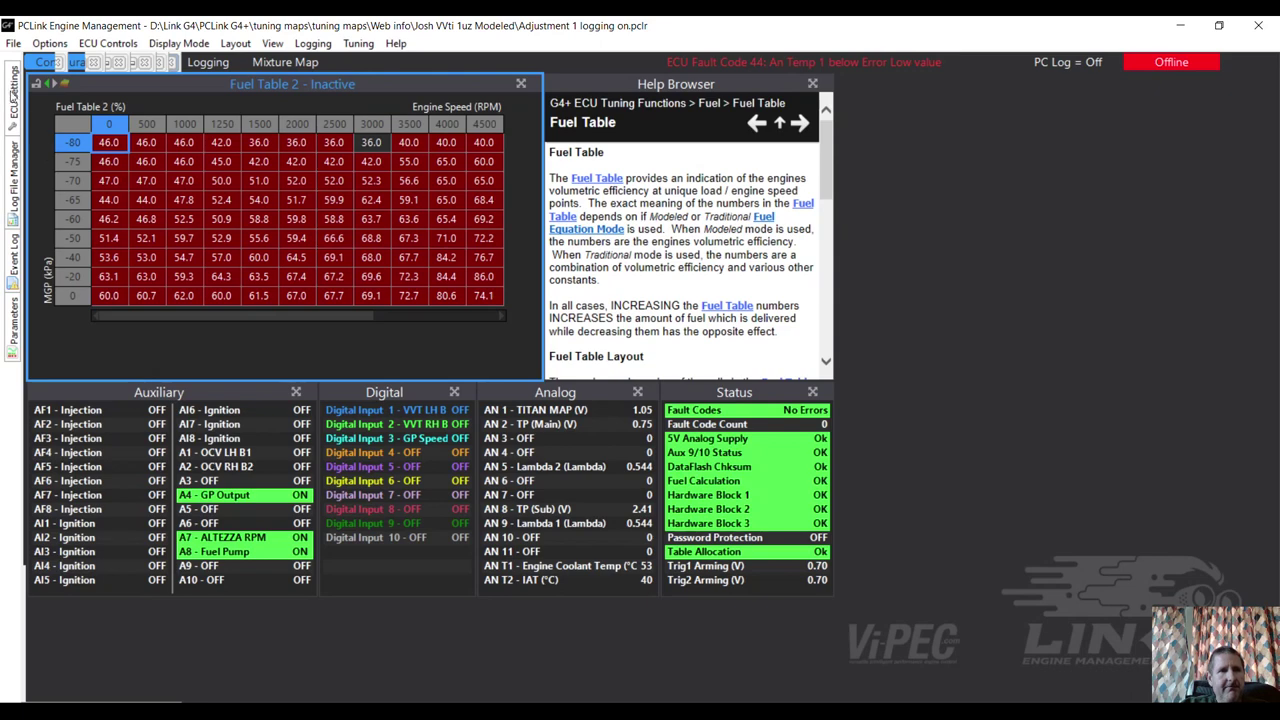
mouse_move(10, 88)
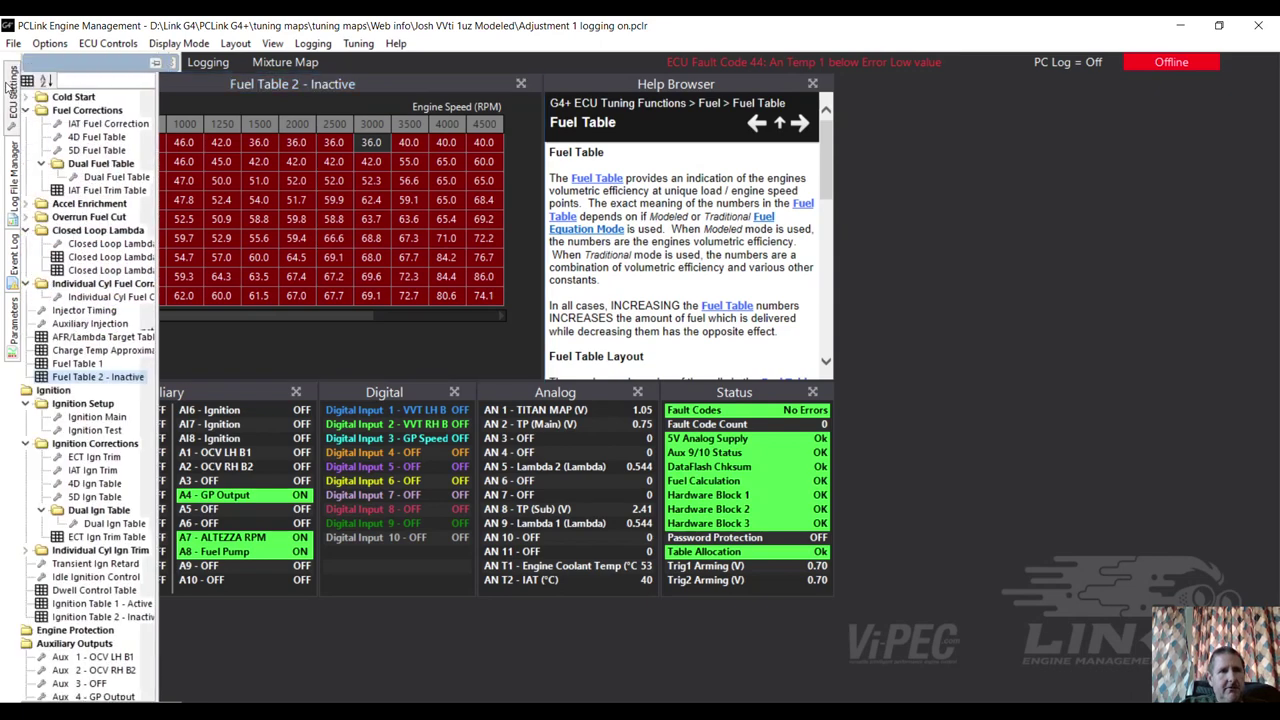
double_click(116, 364)
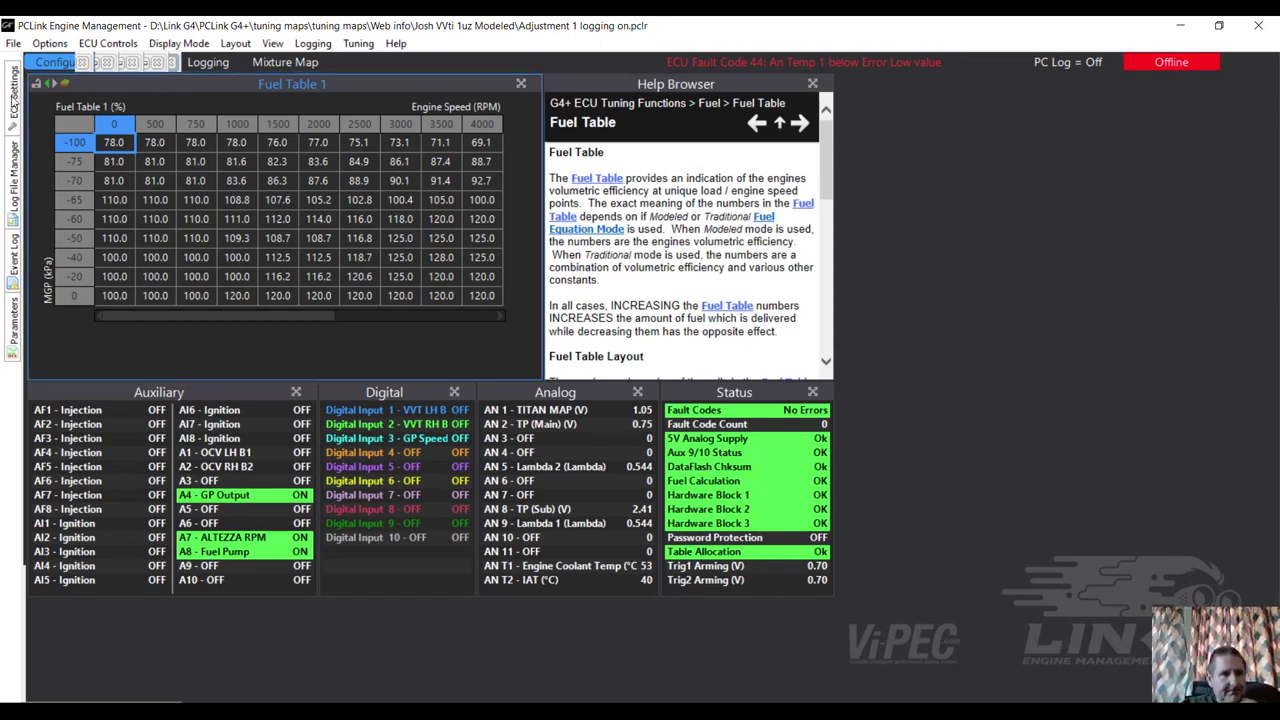
mouse_move(12, 100)
double_click(112, 378)
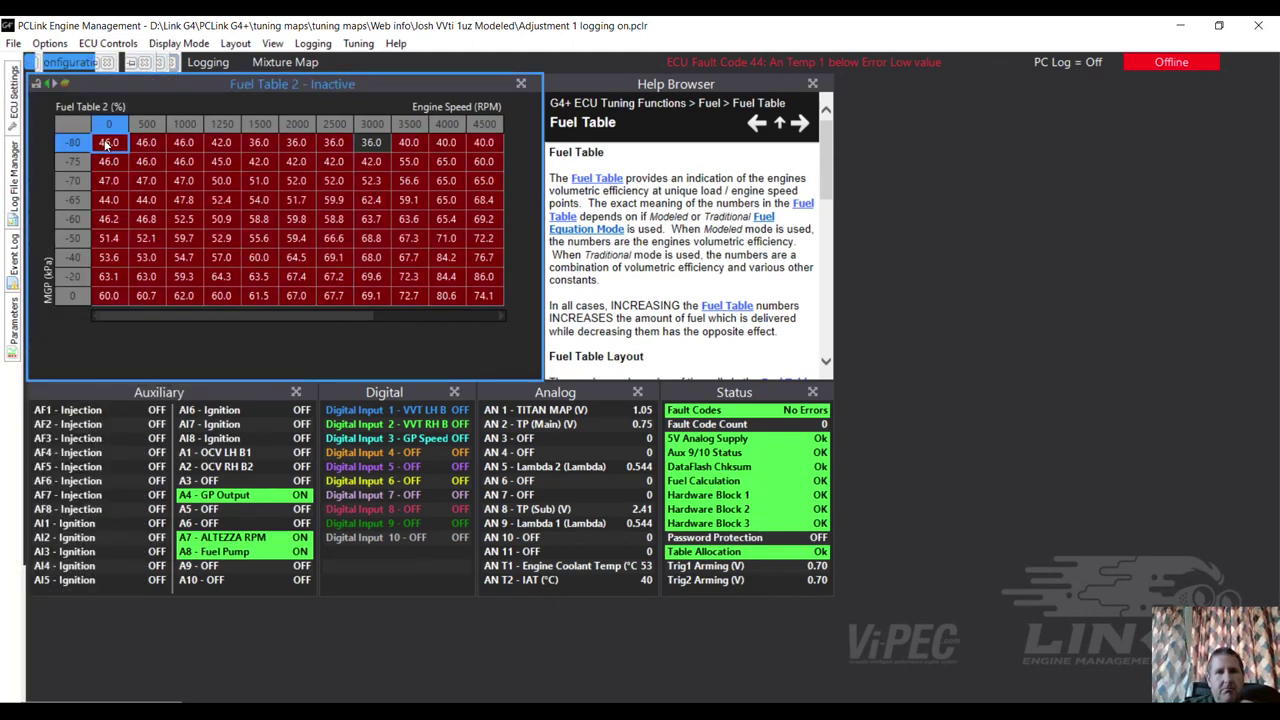
Select all cells of Fuel Table 2, from -80 to 0 kPa and 0 to 7000 RPM
key(shift+Down)
key(shift+Down)
key(shift+Down)
key(shift+Down)
key(shift+Down)
key(shift+Down)
key(shift+Down)
key(shift+Down)
key(shift+Right)
key(shift+Right)
key(shift+Right)
key(shift+Right)
key(shift+Right)
key(shift+Right)
key(shift+Right)
key(shift+Right)
key(shift+Right)
key(shift+Right)
key(shift+Right)
key(shift+Right)
key(shift+Right)
key(shift+Right)
key(shift+Right)
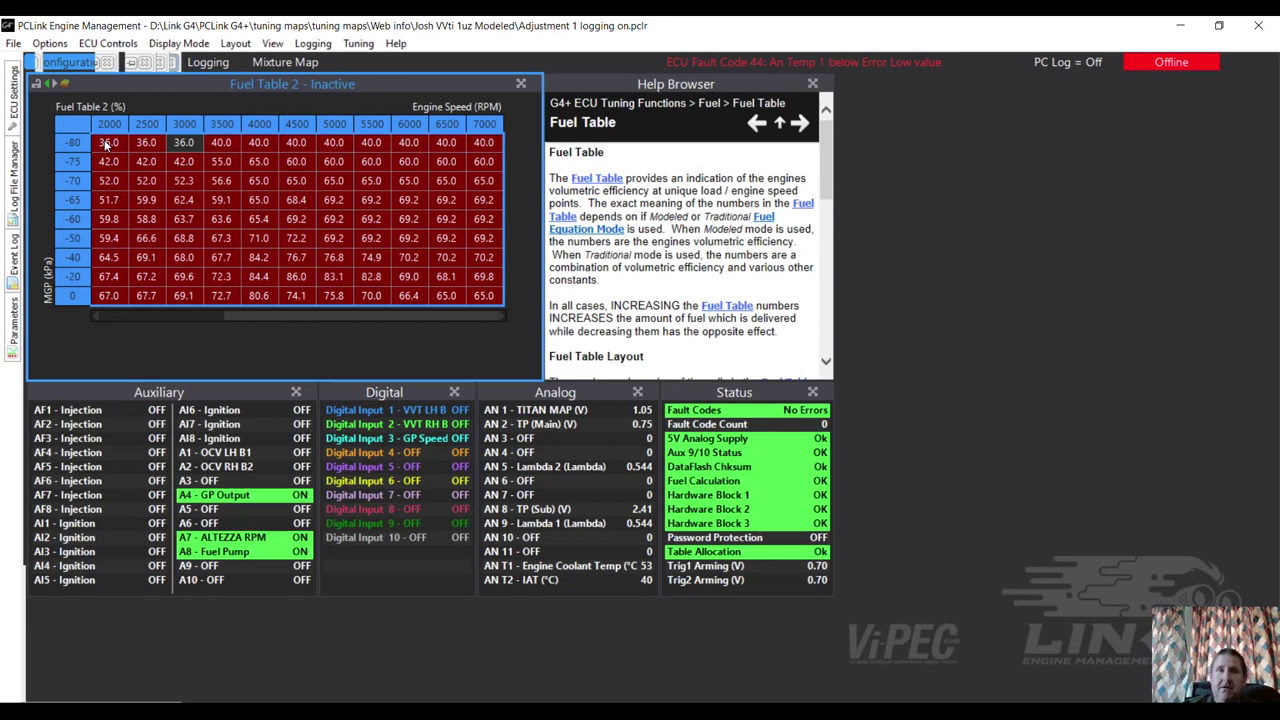
Open the Runtime Values window on its Fuel page and move it clear of Fuel Table 2
click(358, 43)
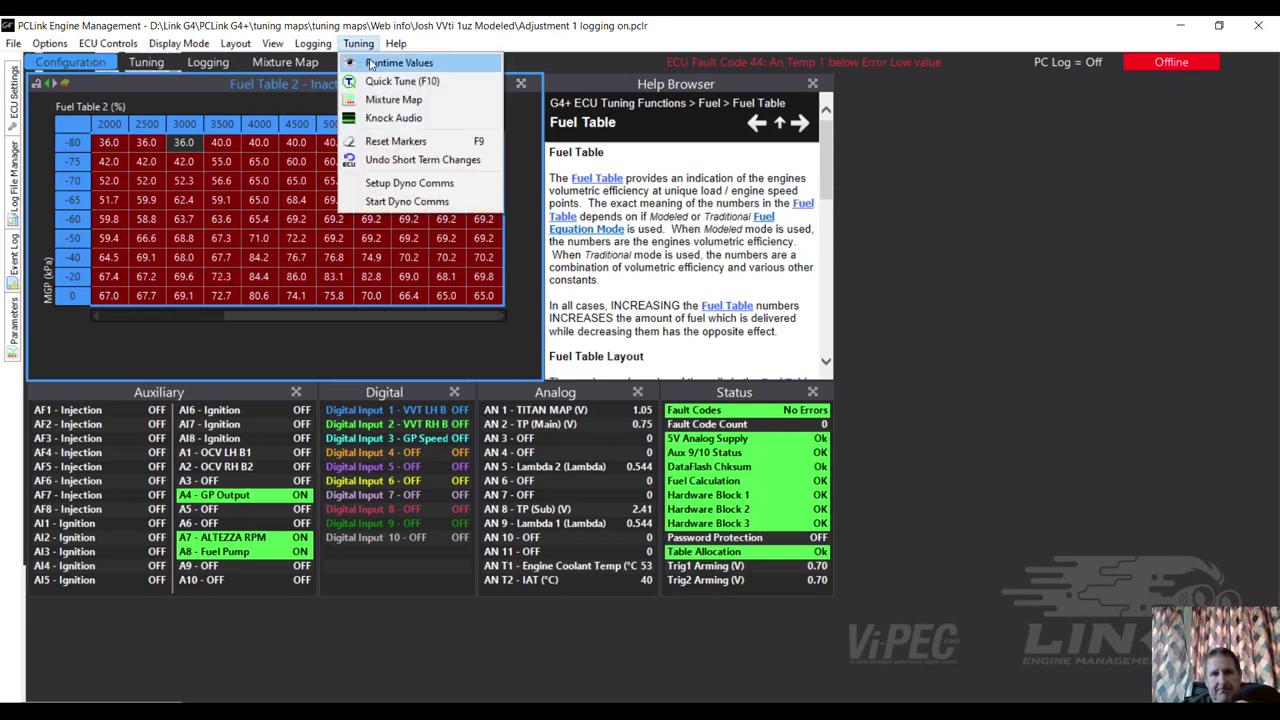
click(370, 63)
click(380, 215)
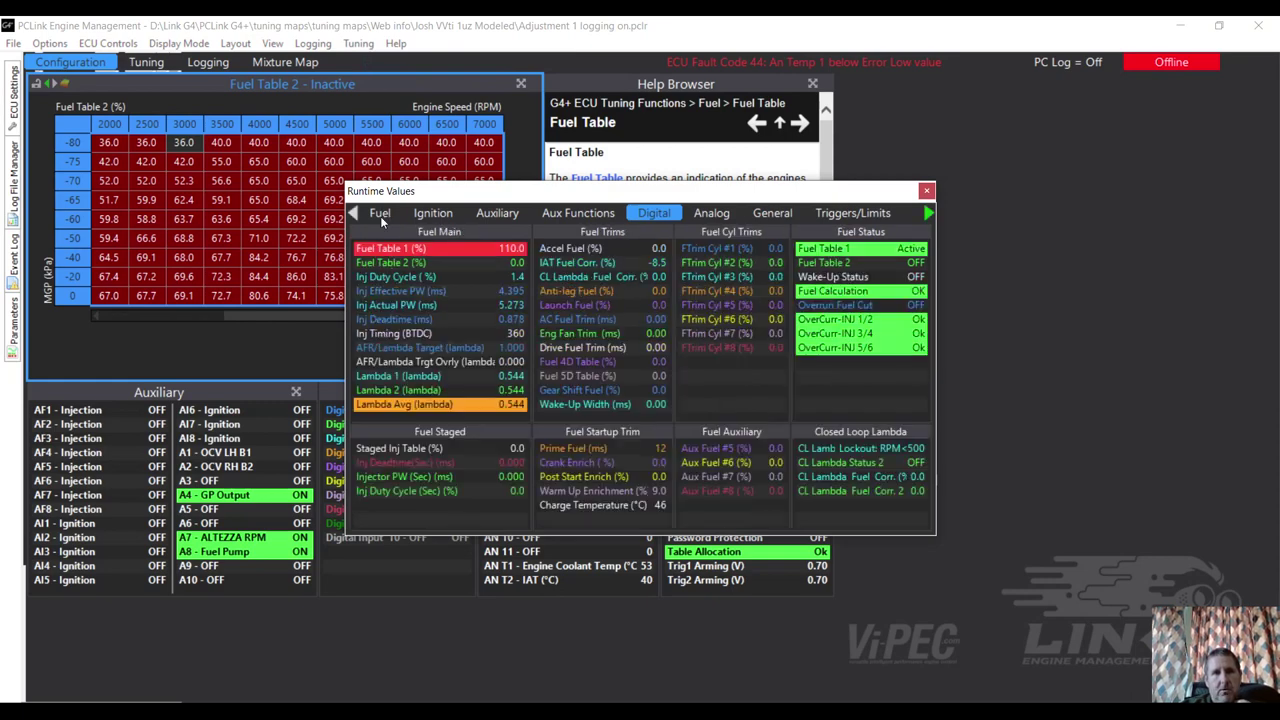
drag(460, 196, 708, 126)
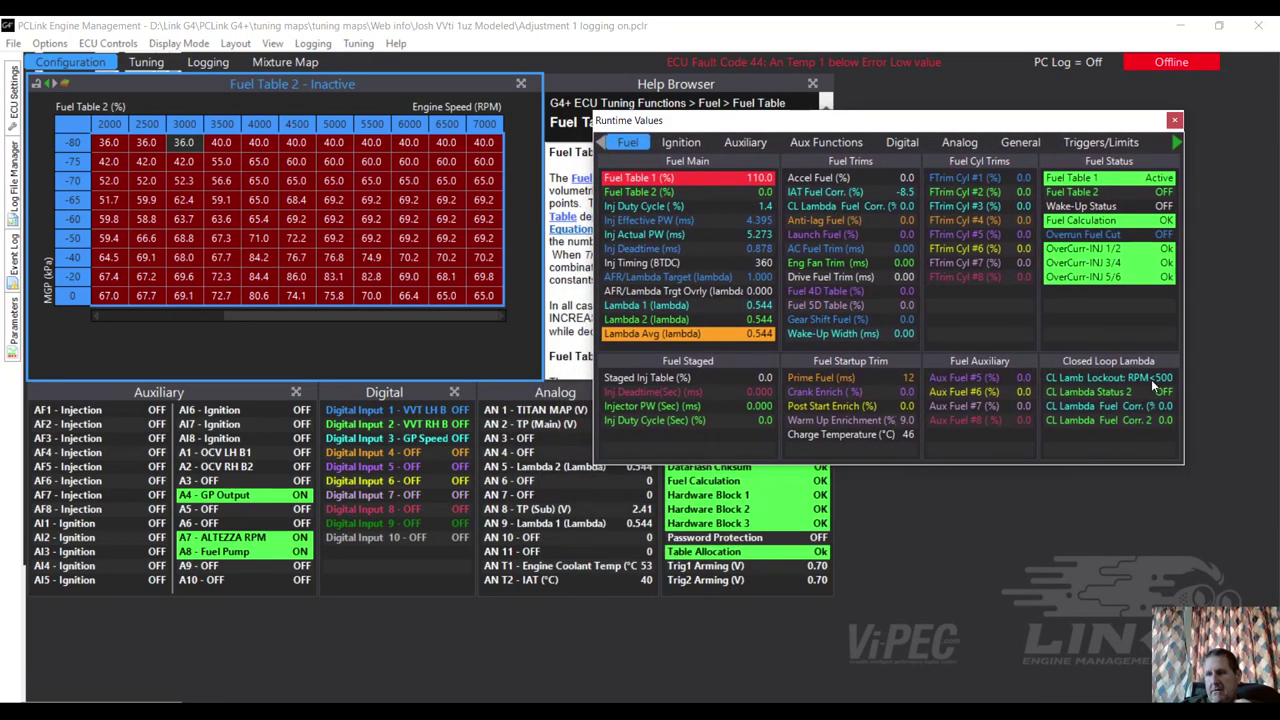